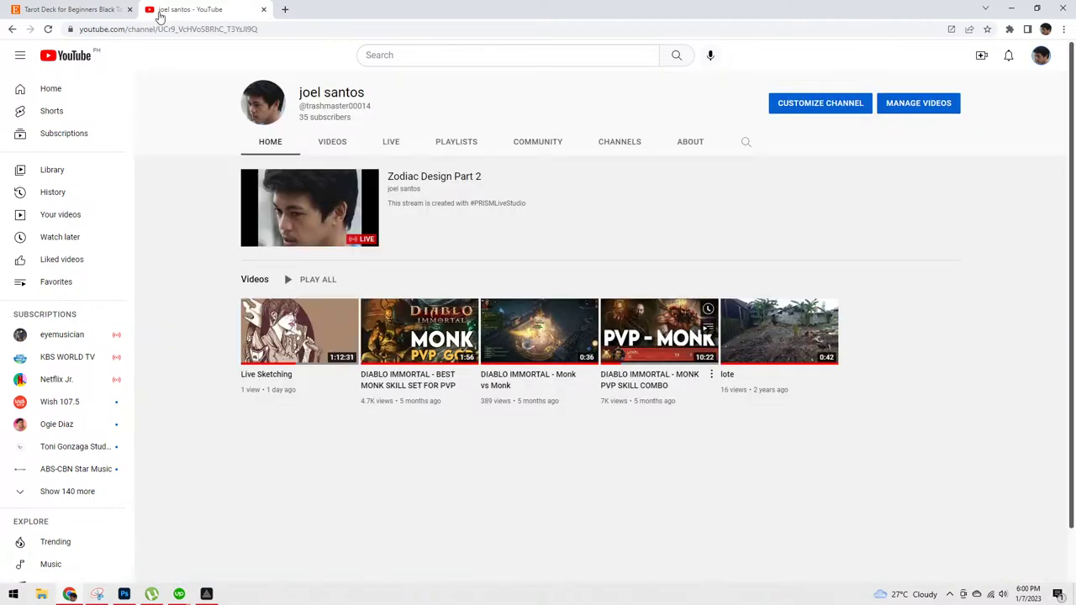
# Step: Open the channel's Zodiac Design Part 2 live stream and copy its share link
pyautogui.press('Return')
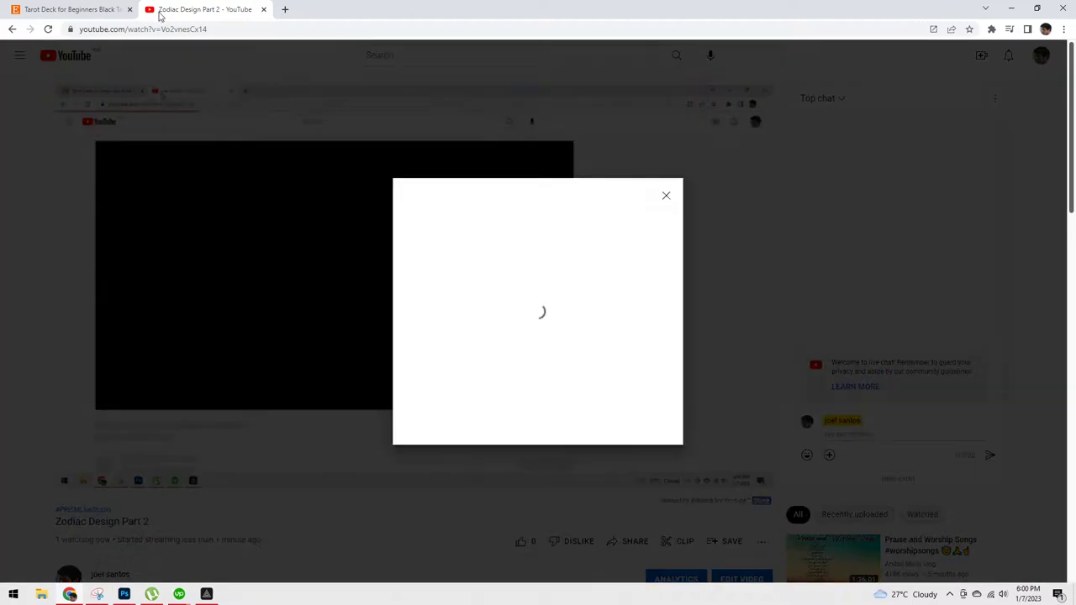
pyautogui.press('Return')
pyautogui.press('Escape')
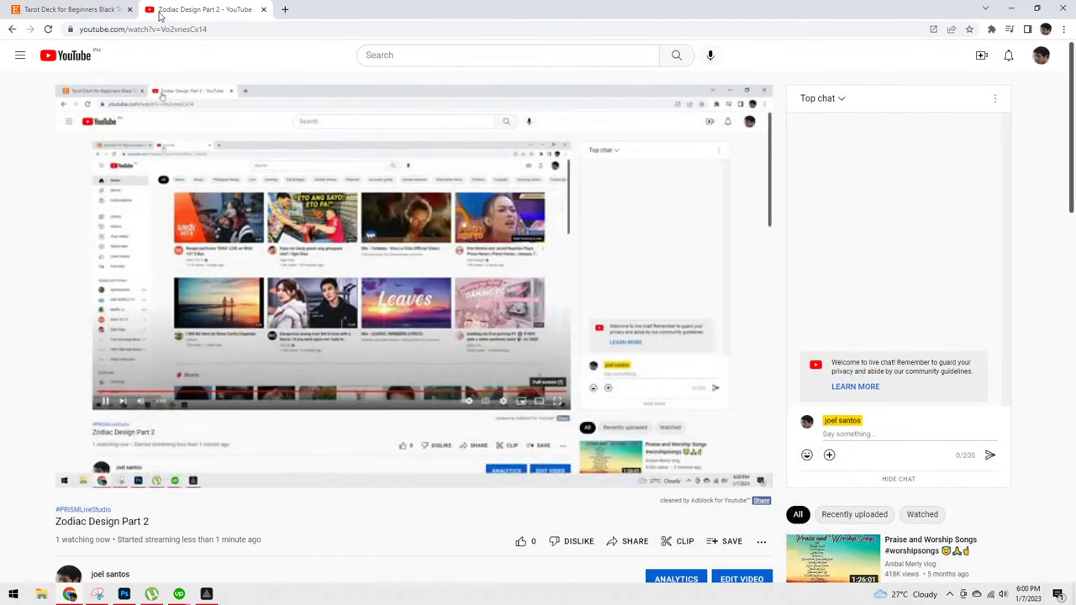
pyautogui.click(1013, 10)
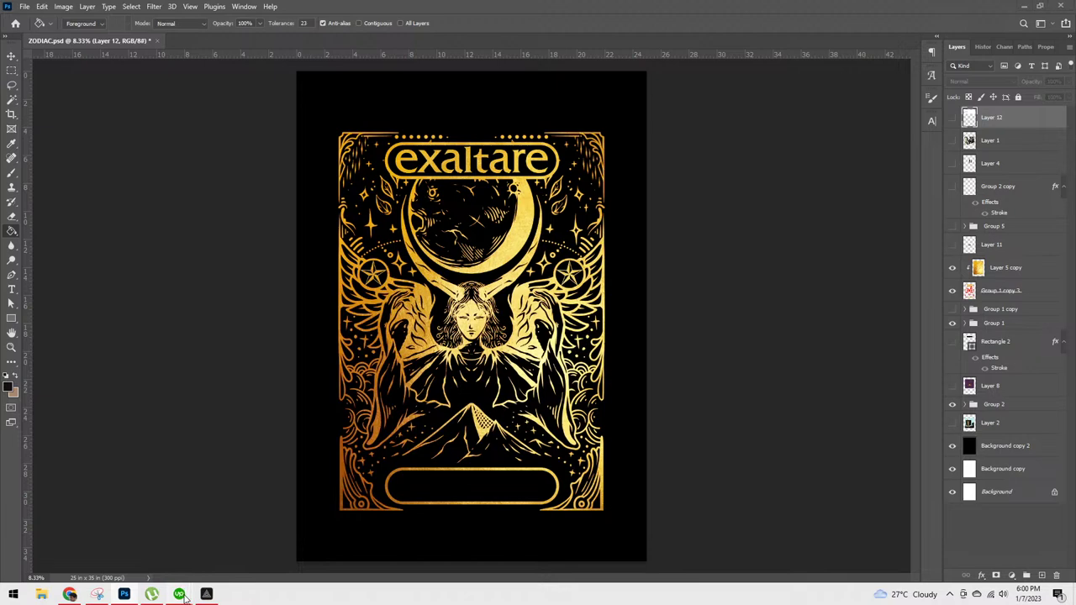
# Step: Switch to the Upwork messages and send the copied stream link in the Zodiac sign illustration chat
pyautogui.moveTo(179, 595)
pyautogui.click(204, 554)
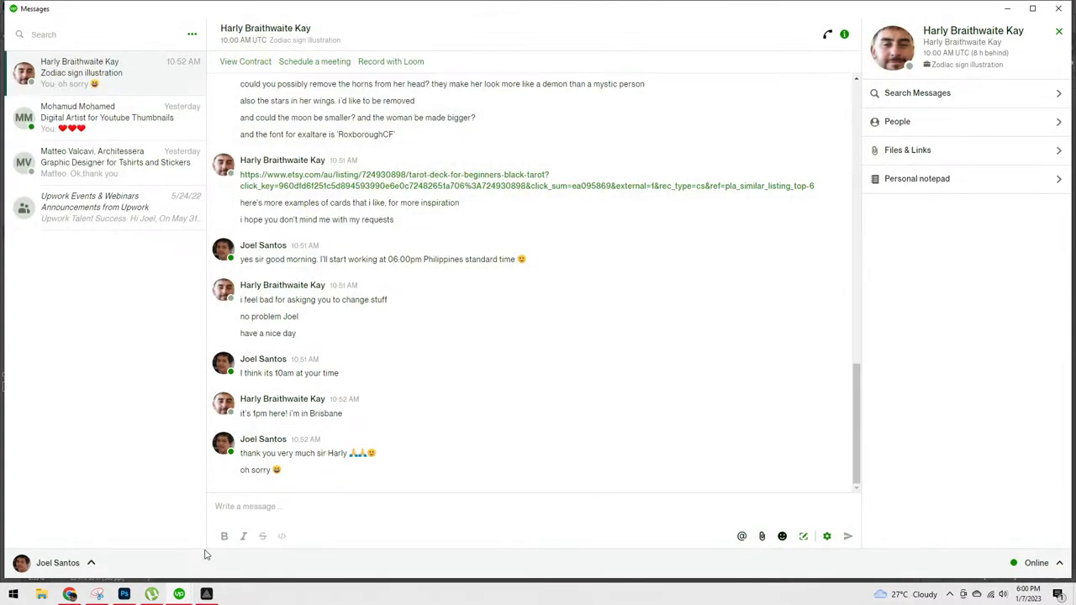
pyautogui.hotkey('ctrl', 'v')
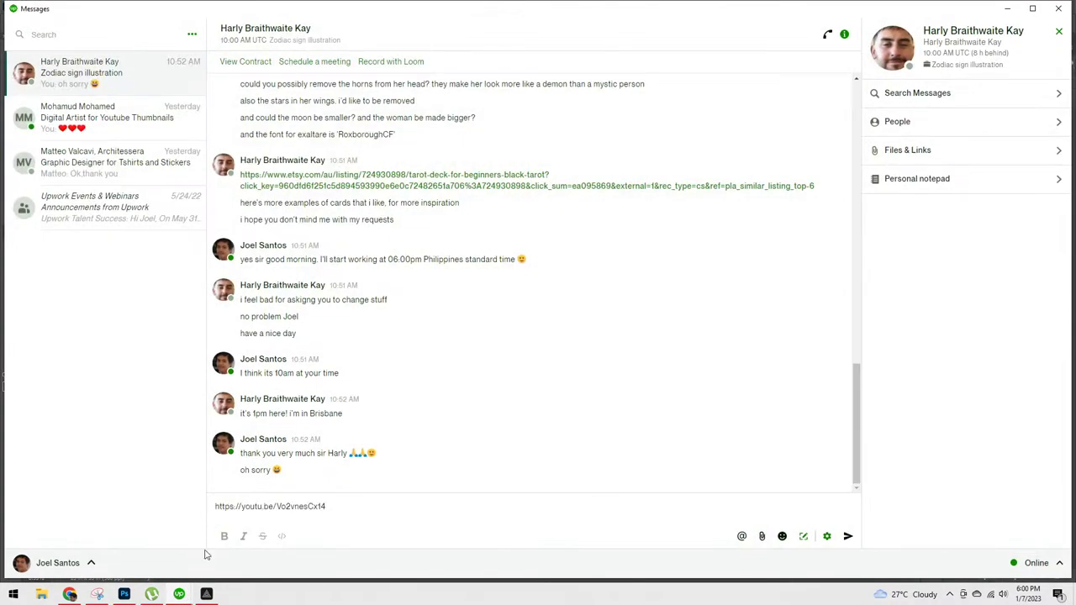
pyautogui.press('Return')
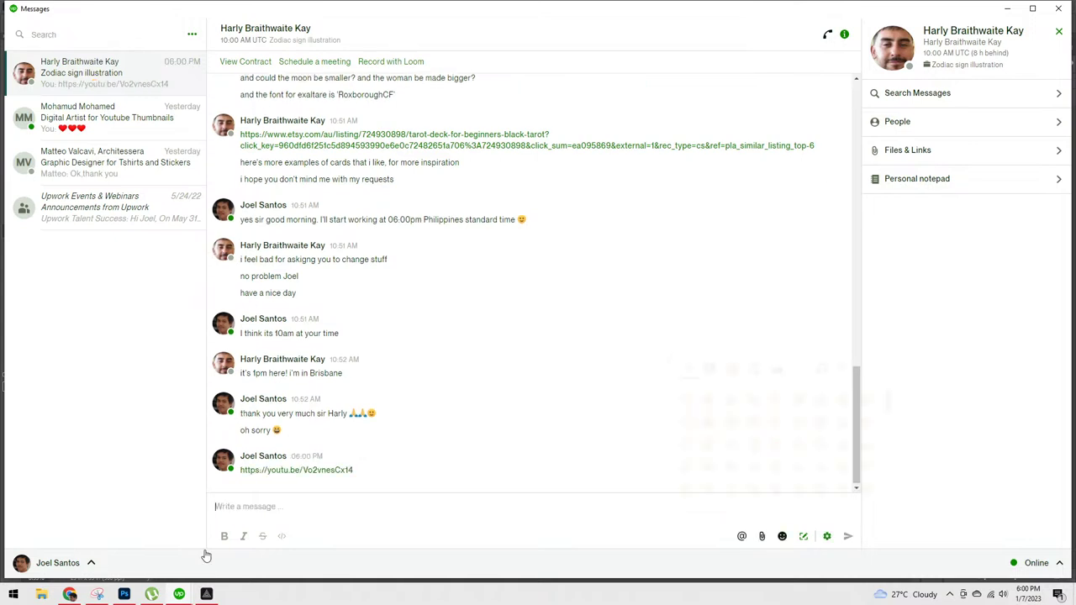
pyautogui.press('Return')
pyautogui.press('Return')
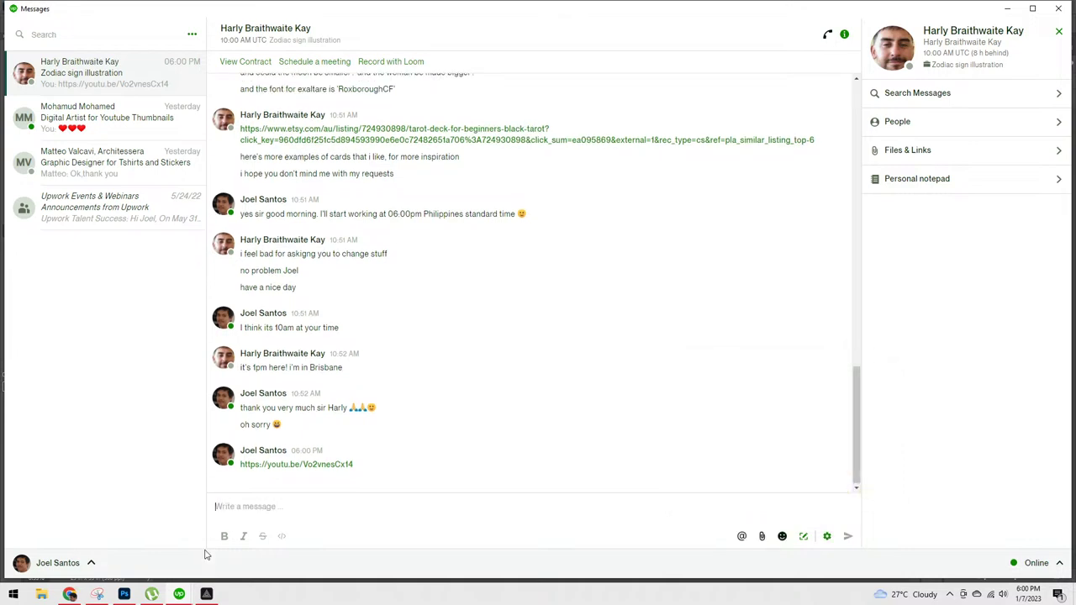
pyautogui.click(1008, 10)
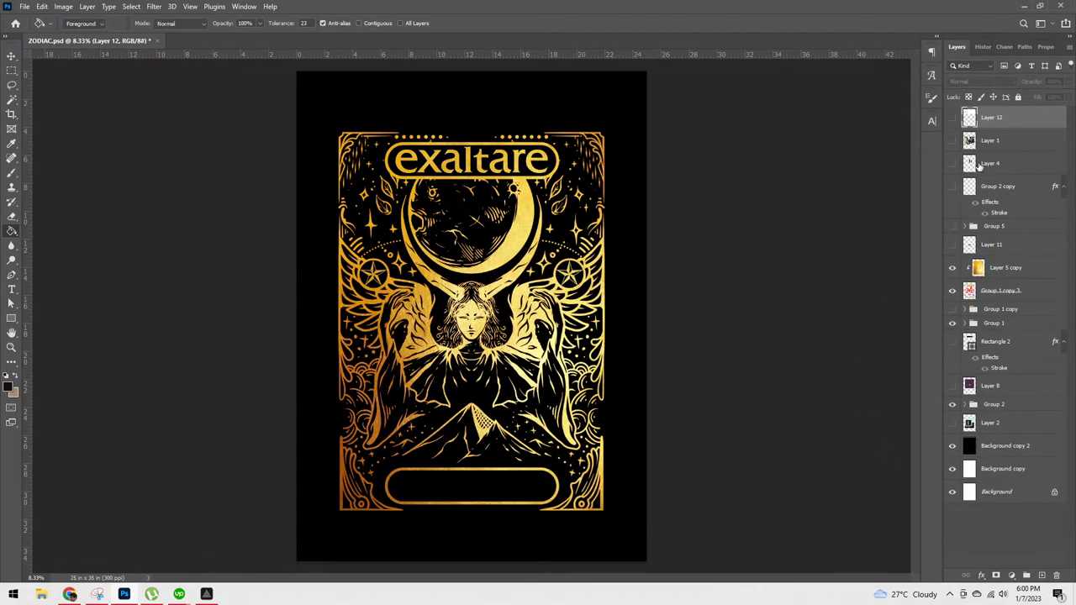
# Step: Show Layer 12 with the client's change notes and examine the artwork around the woman's horns
pyautogui.click(952, 118)
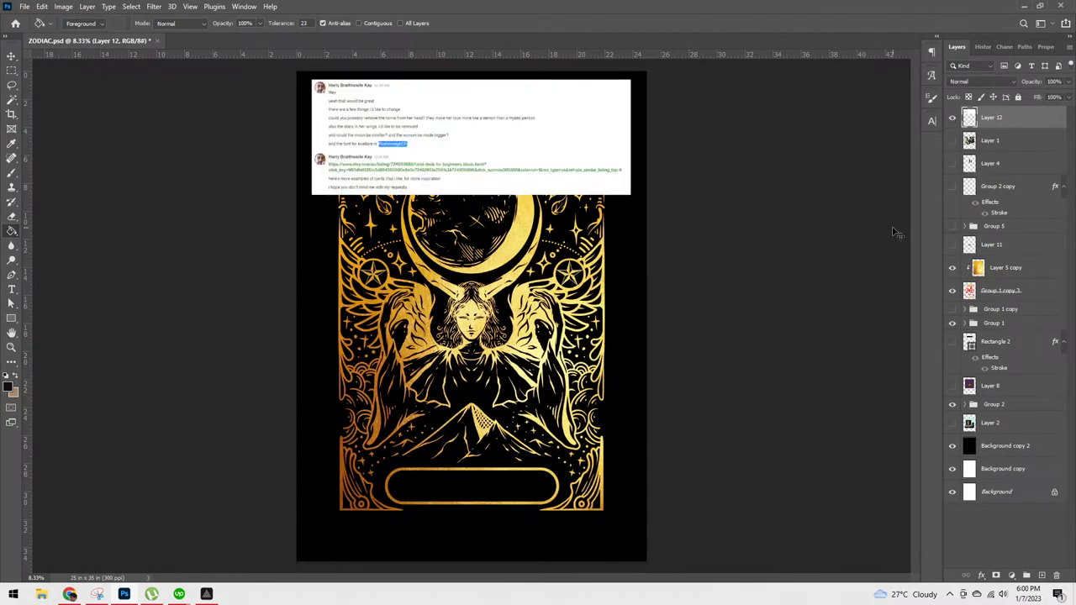
pyautogui.hotkey('ctrl', '+')
pyautogui.hotkey('ctrl', '+')
pyautogui.hotkey('ctrl', '+')
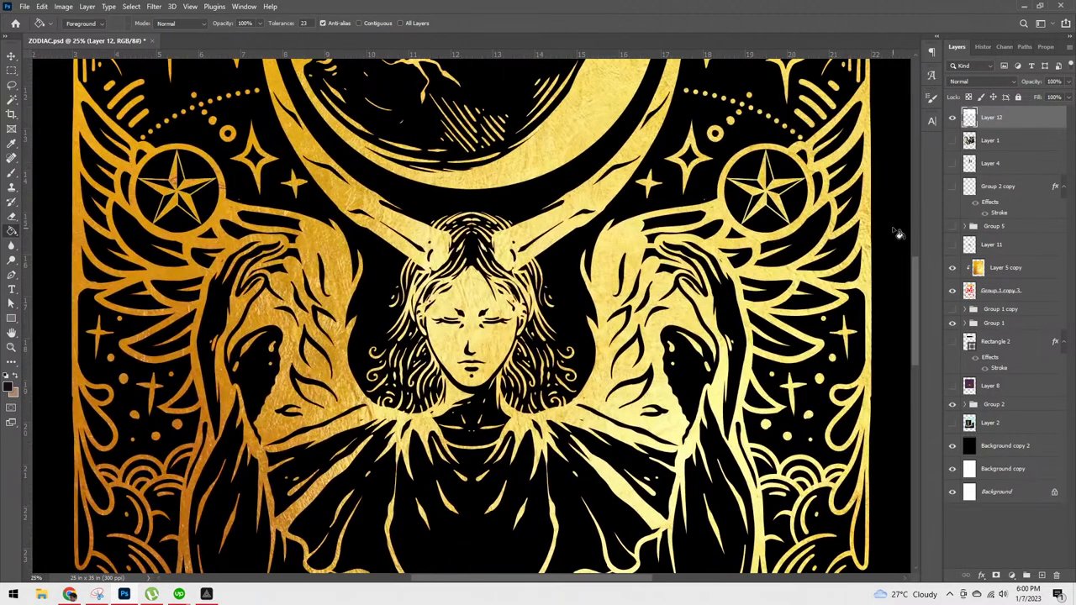
# Step: Save the document under the new name ZODIAC 2.psd
pyautogui.hotkey('ctrl', 'shift', 's')
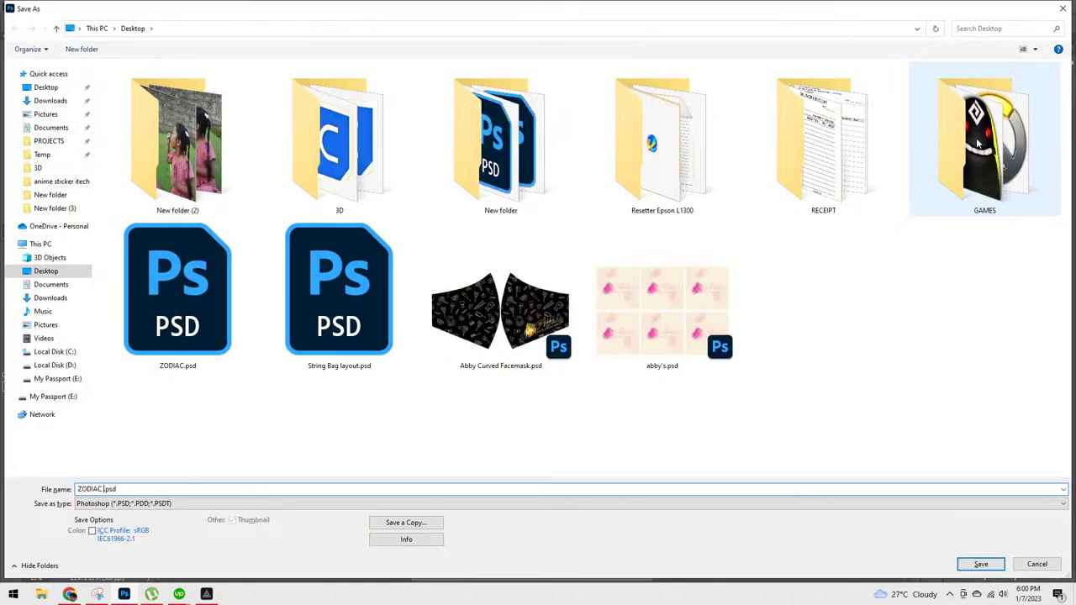
pyautogui.press('Return')
pyautogui.press('Return')
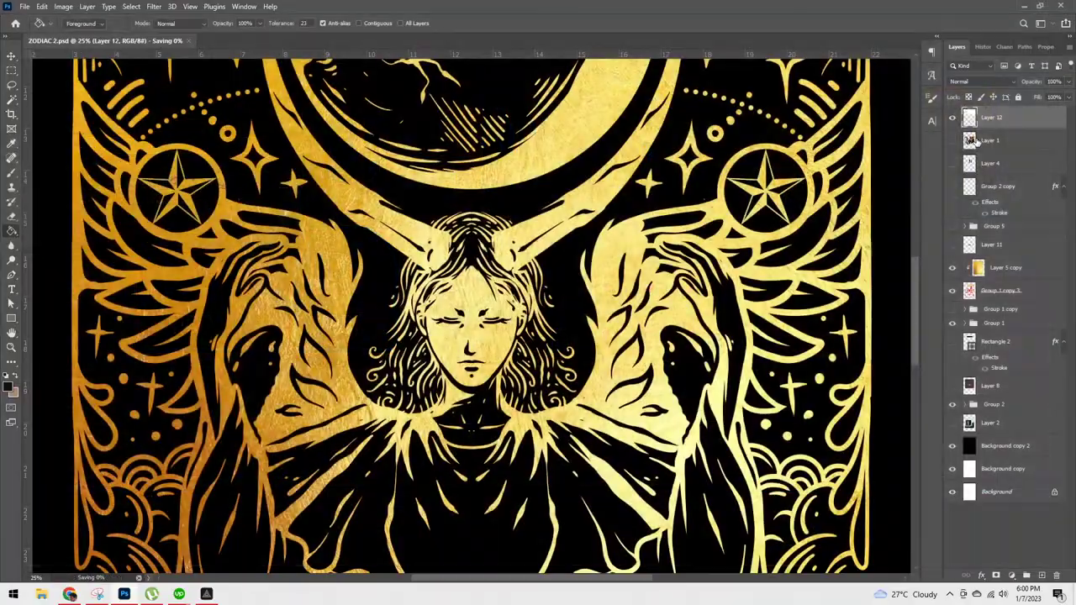
# Step: Hide the client notes on Layer 12 and inspect the moon, horns and title area
pyautogui.click(990, 142)
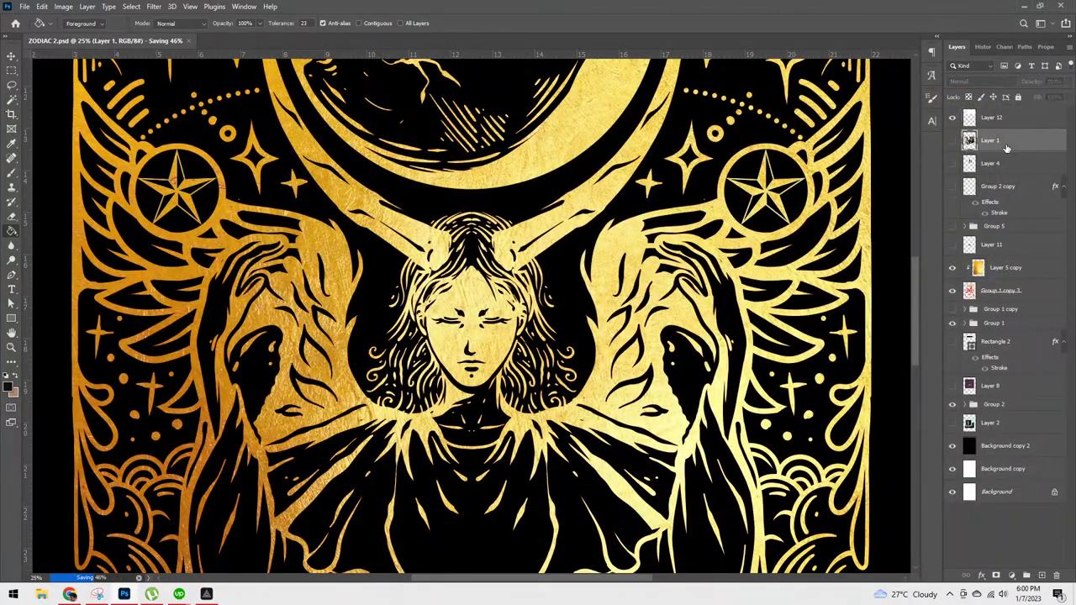
pyautogui.moveTo(755, 220); pyautogui.dragTo(691, 256)
pyautogui.click(953, 116)
pyautogui.scroll(-3, 829, 376)
pyautogui.scroll(3, 828, 375)
pyautogui.scroll(-5, 828, 376)
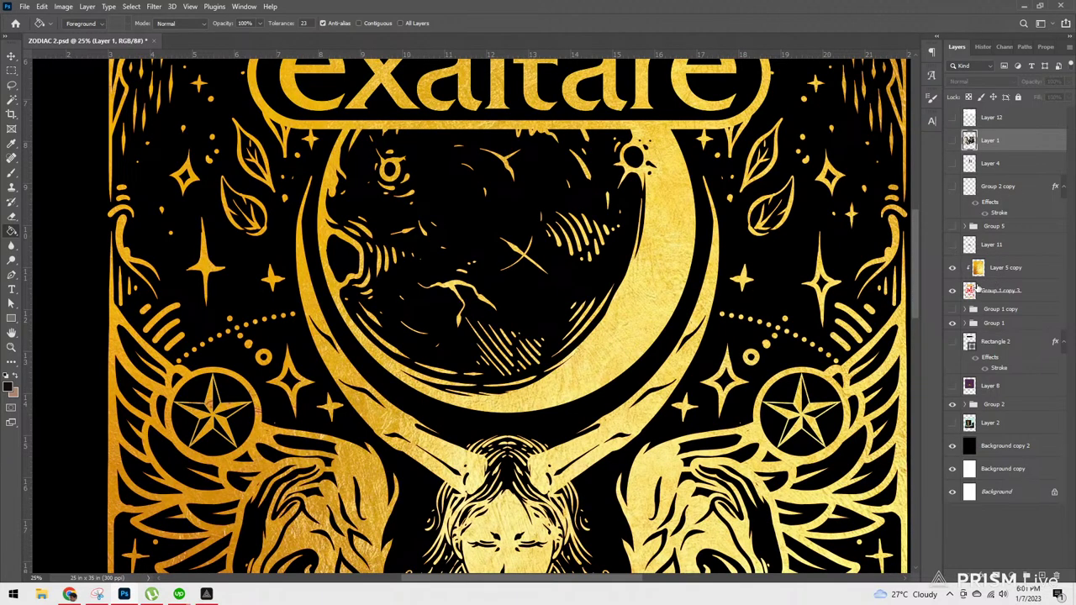
# Step: Delete the gold texture Layer 5 copy and the merged Group 1 copy 3 layer beneath it
pyautogui.click(1001, 274)
pyautogui.press('Delete')
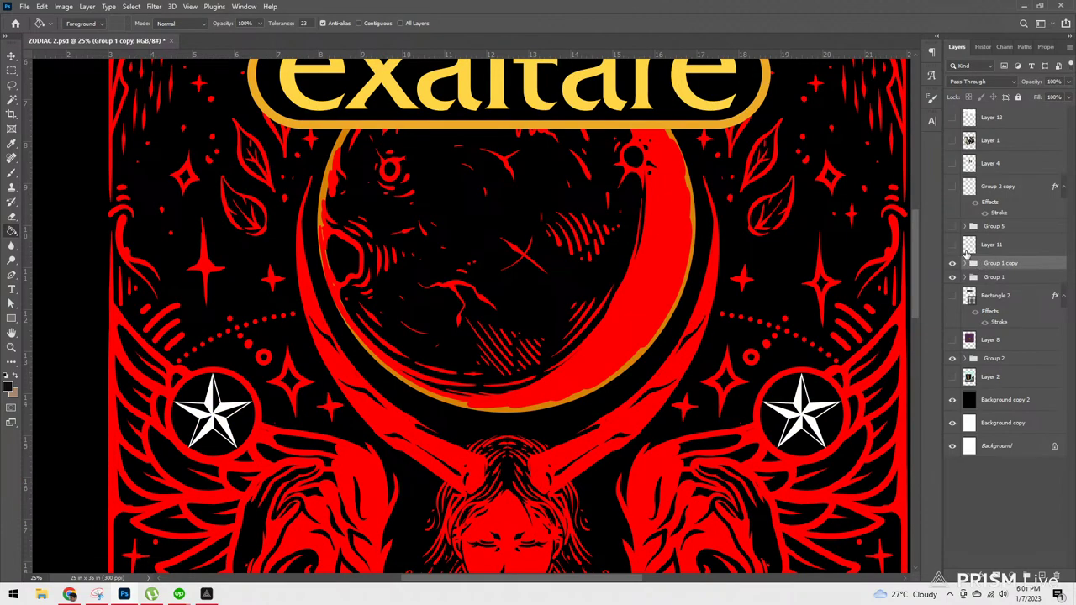
pyautogui.hotkey('ctrl', '-')
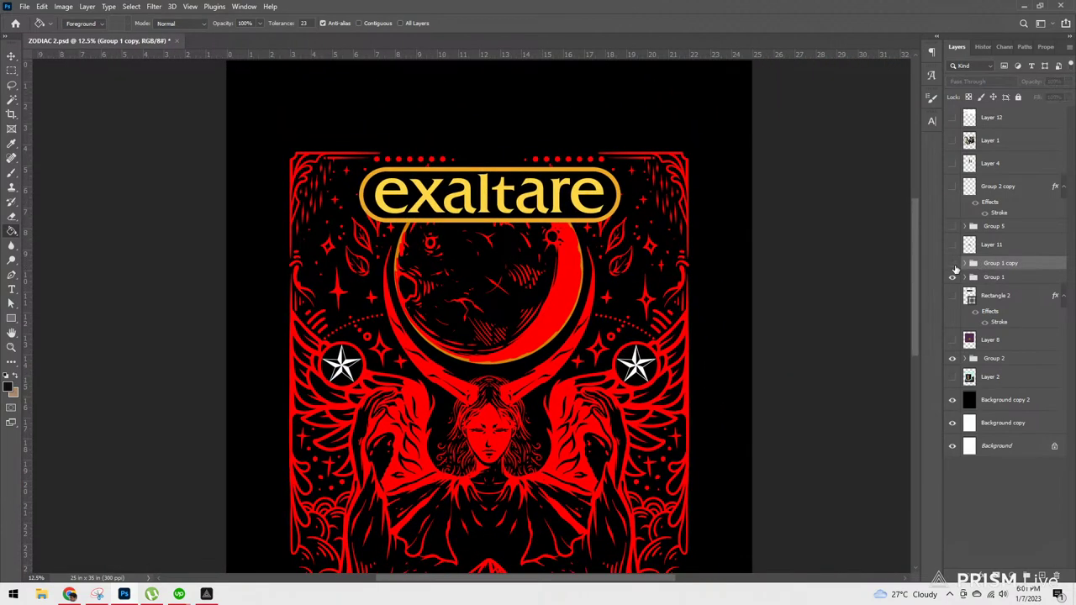
# Step: Check the contents of Group 1 copy and hide both Group 1 copy and Group 1, including the exaltare title
pyautogui.click(974, 263)
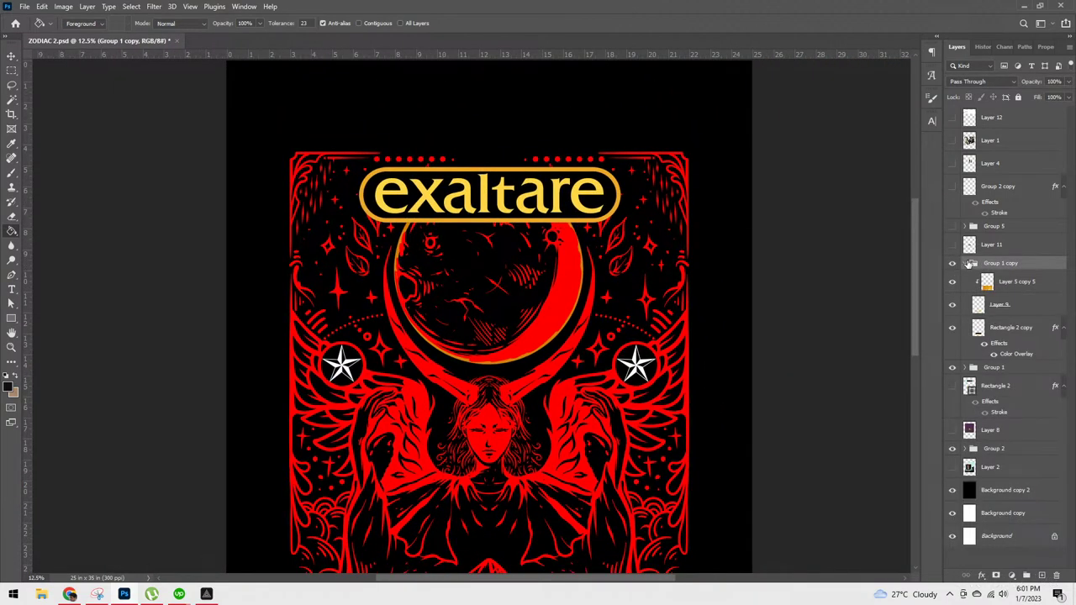
pyautogui.click(975, 263)
pyautogui.moveTo(711, 434); pyautogui.dragTo(749, 152)
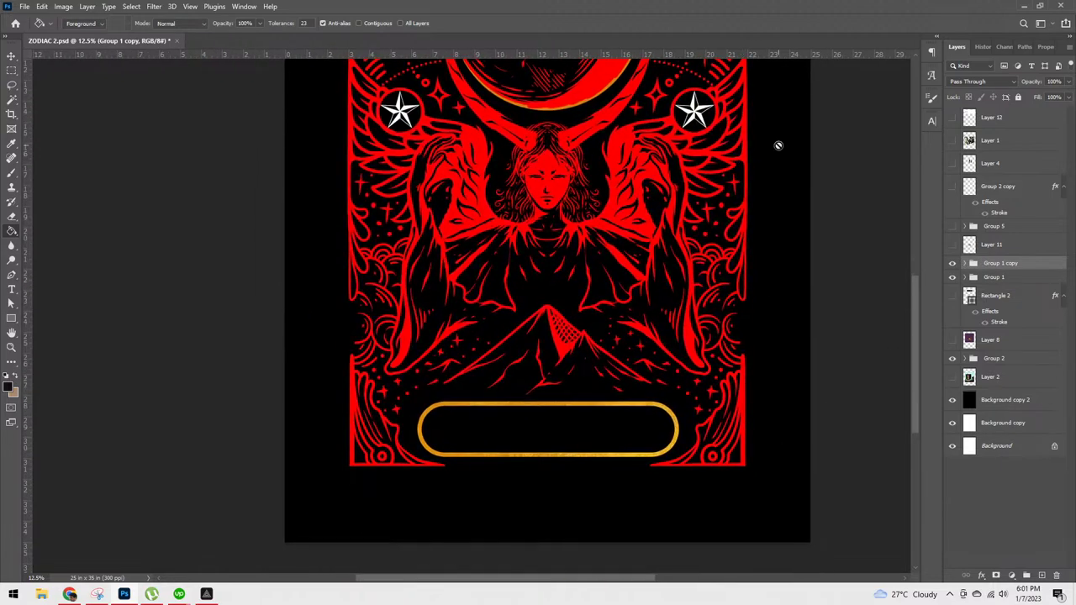
pyautogui.click(953, 265)
pyautogui.click(953, 278)
pyautogui.scroll(5, 920, 248)
pyautogui.click(952, 279)
pyautogui.click(952, 279)
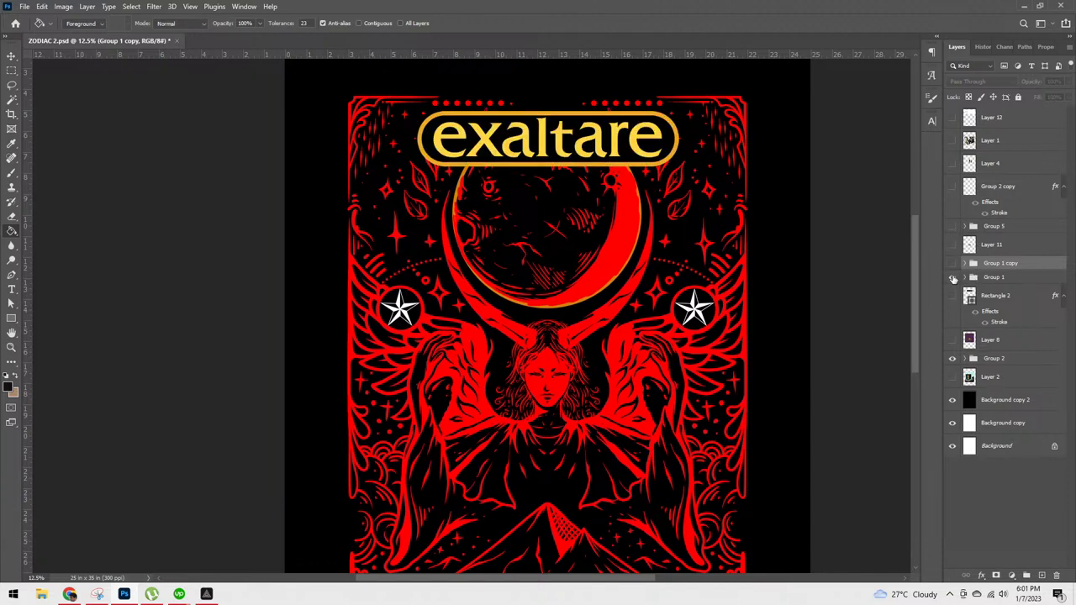
pyautogui.click(952, 278)
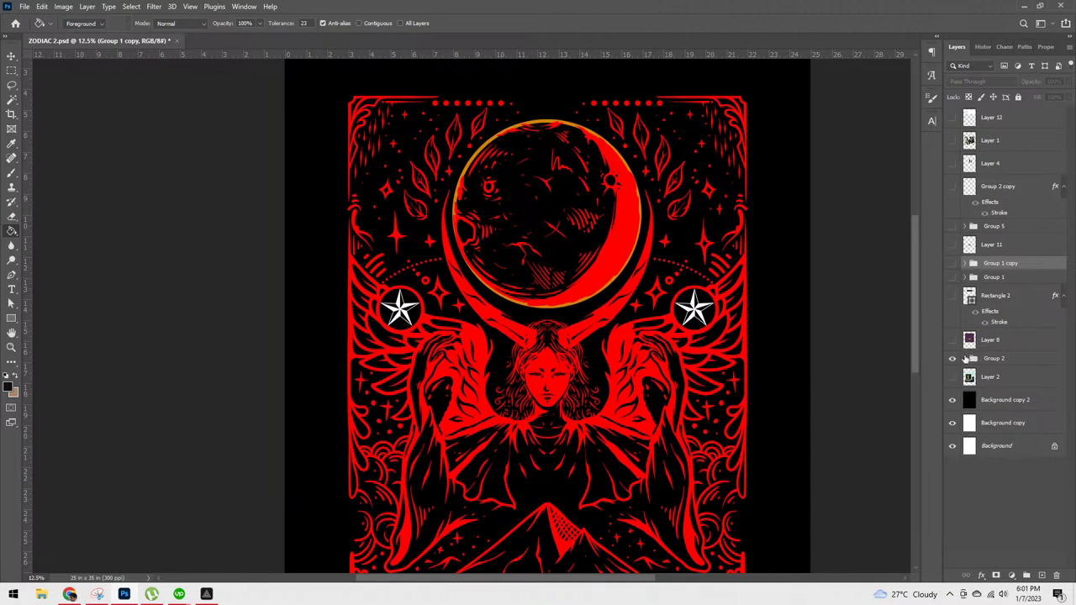
# Step: Add a Color Overlay effect to the Group 3 copy layer inside Group 2
pyautogui.click(973, 359)
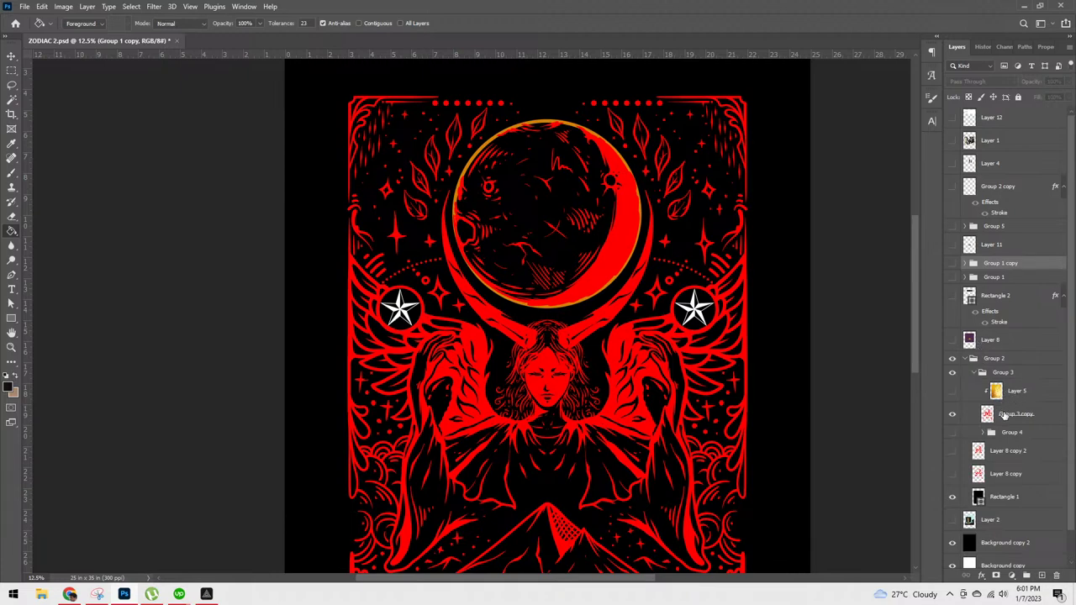
pyautogui.rightClick(1007, 414)
pyautogui.click(892, 124)
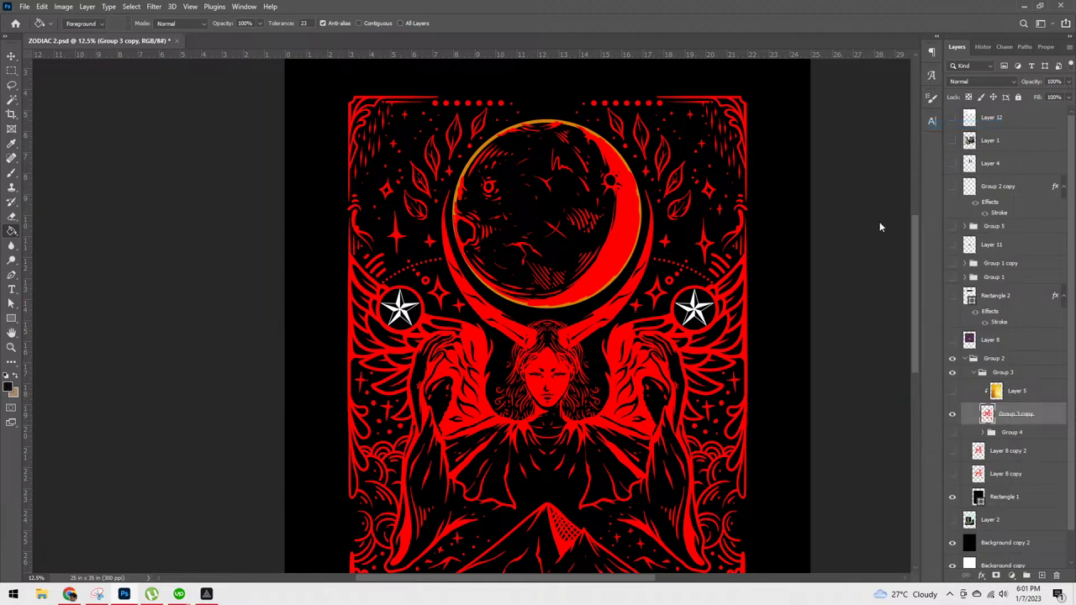
pyautogui.click(629, 262)
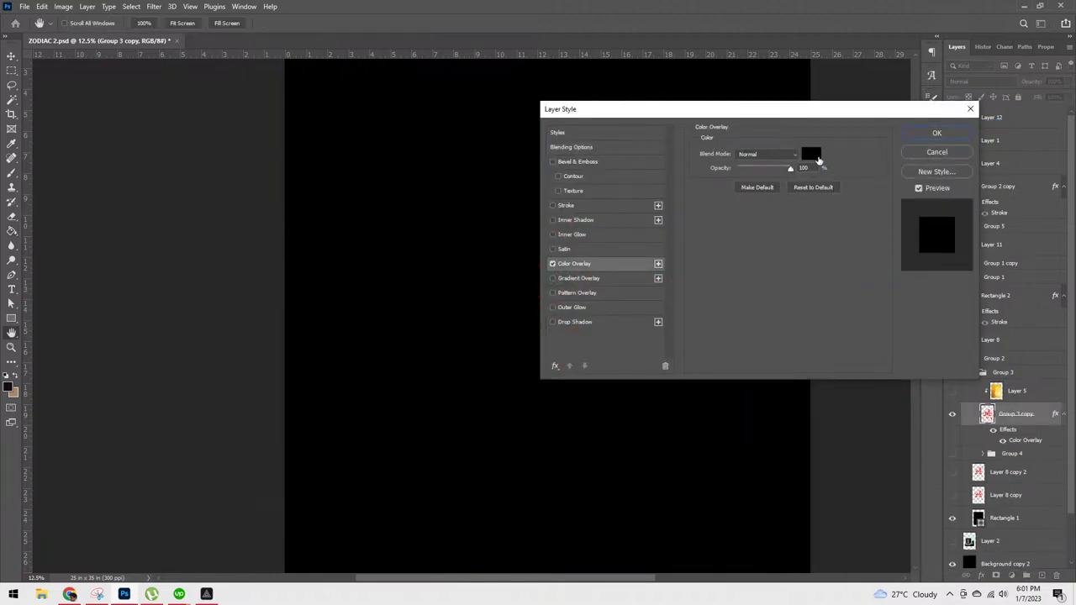
# Step: Set the Color Overlay of Group 3 copy to a muted golden orange and apply the layer style
pyautogui.click(810, 153)
pyautogui.write('ff0000')
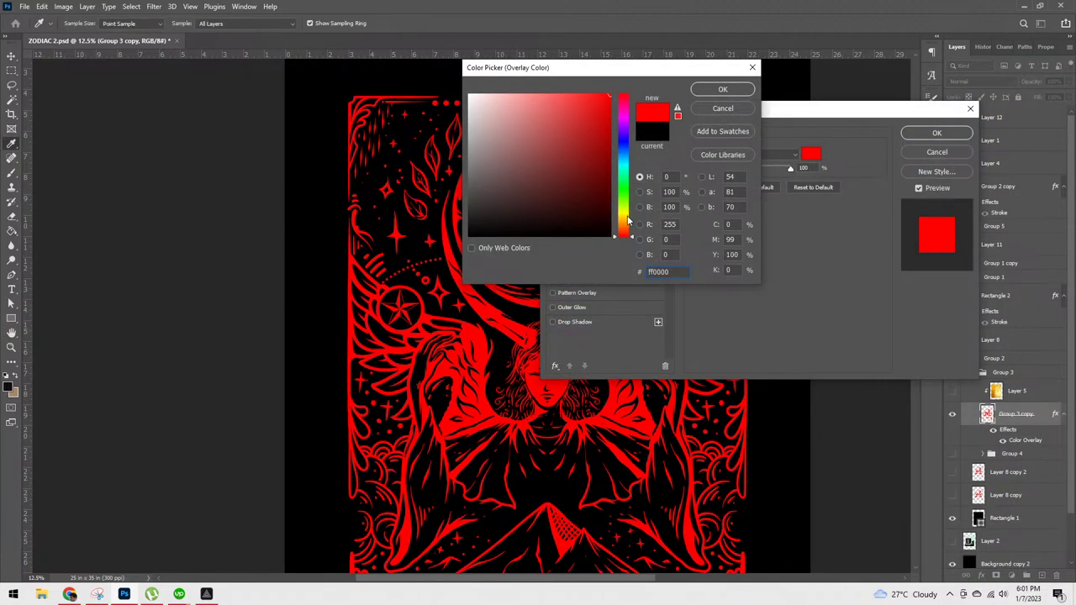
pyautogui.click(628, 217)
pyautogui.click(627, 224)
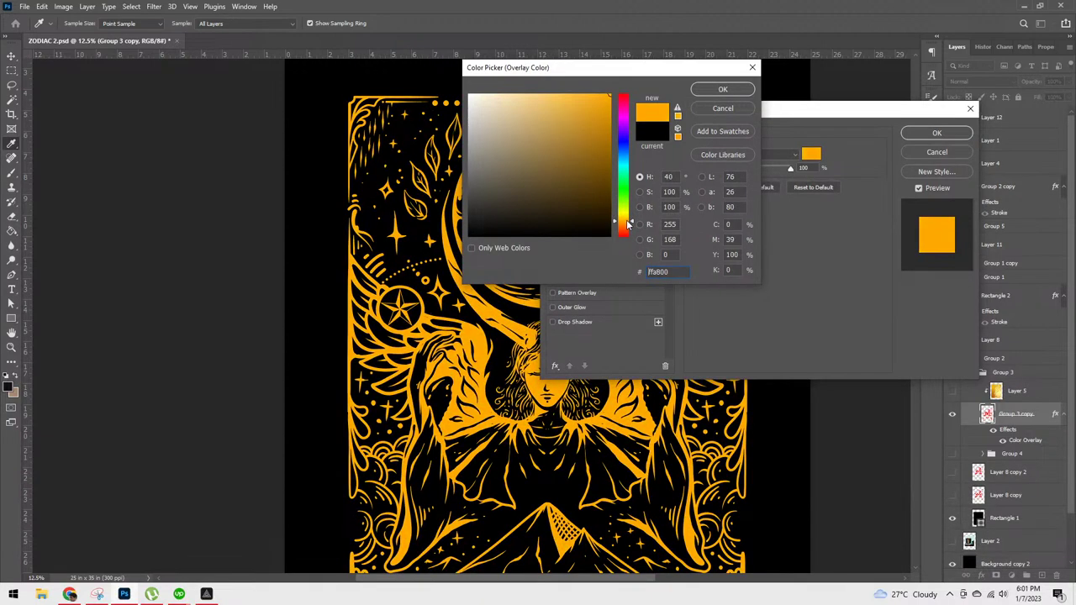
pyautogui.moveTo(627, 224); pyautogui.dragTo(627, 225)
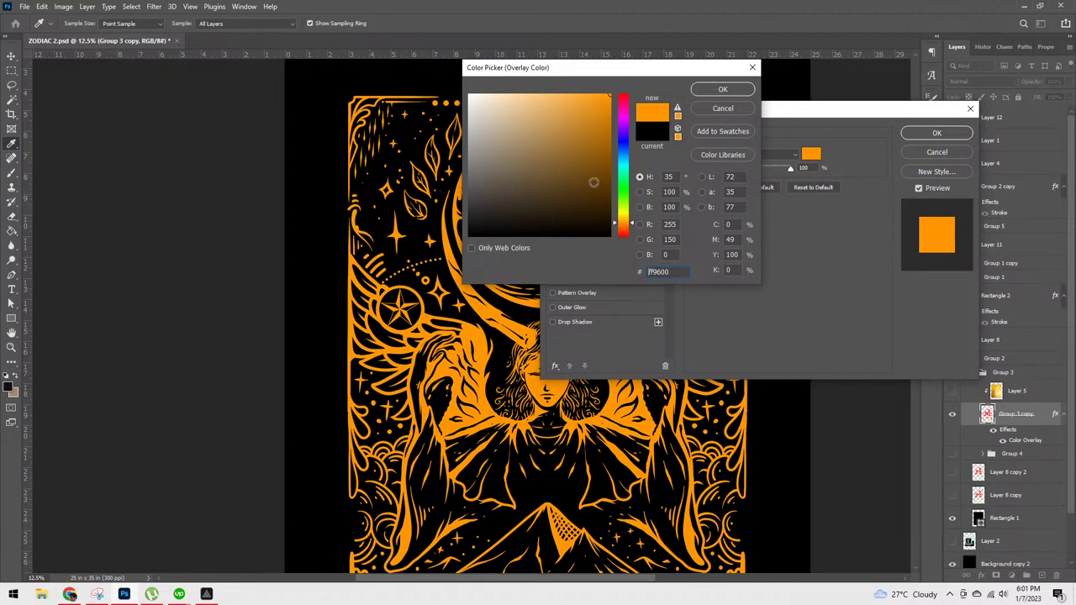
pyautogui.click(592, 115)
pyautogui.click(723, 89)
pyautogui.click(935, 133)
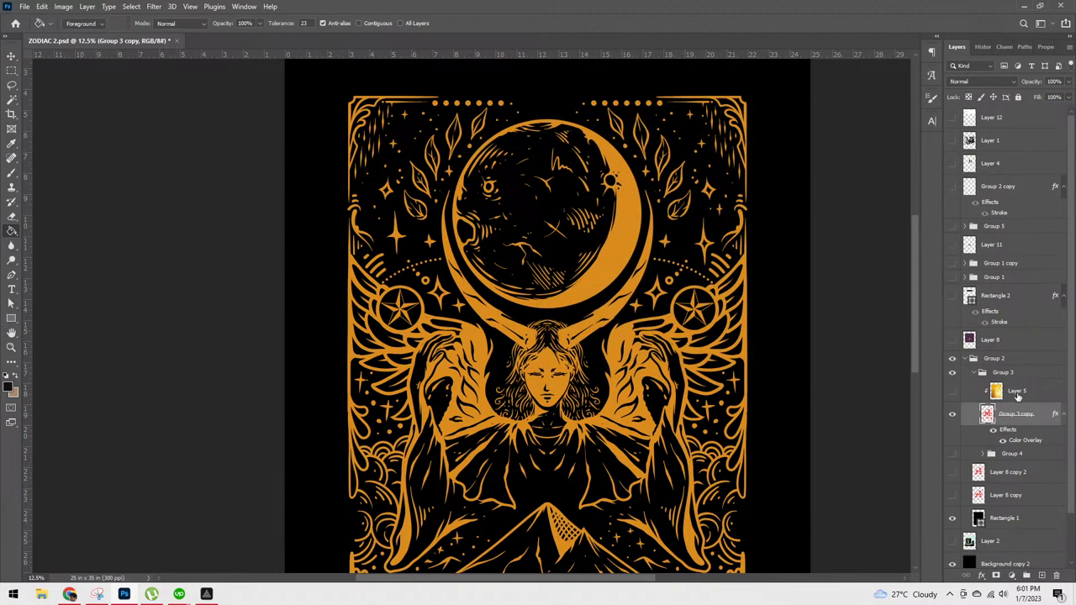
# Step: Rasterize the layer style of Group 3 copy
pyautogui.rightClick(1015, 418)
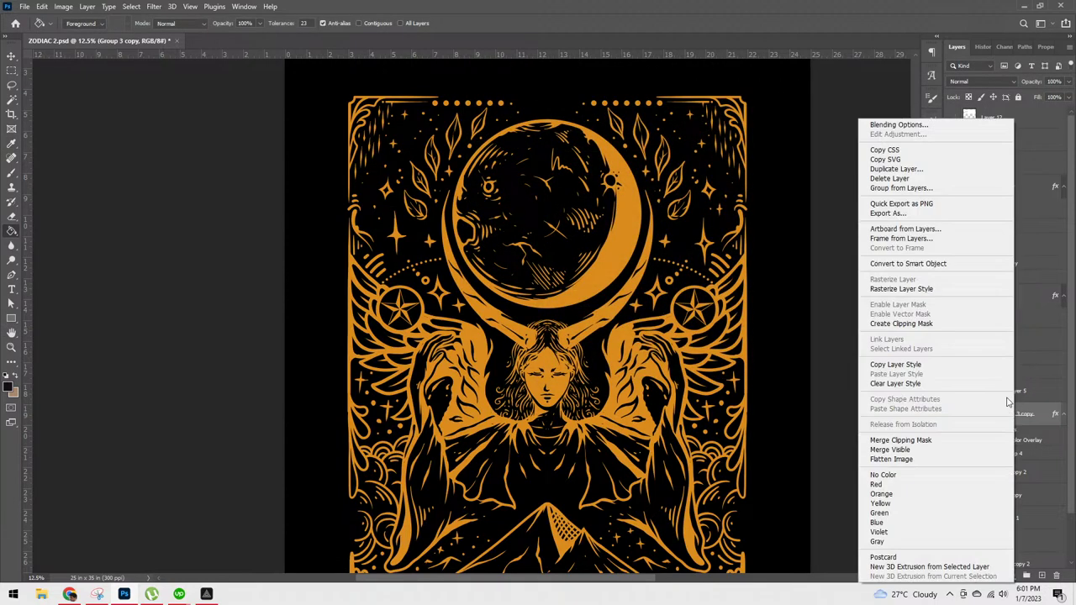
pyautogui.click(900, 289)
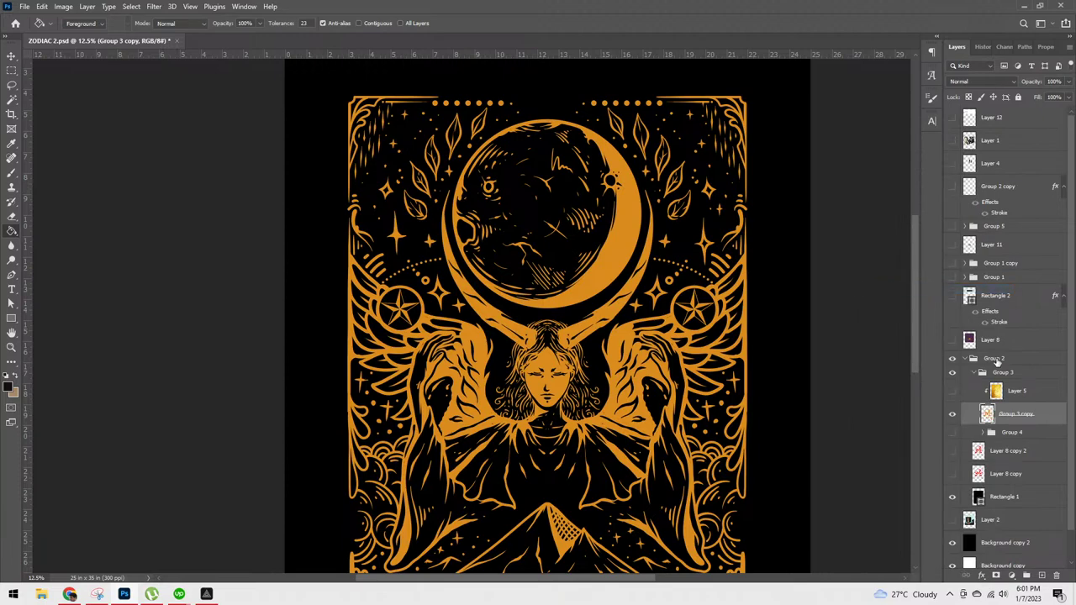
pyautogui.rightClick(1015, 418)
pyautogui.click(893, 124)
pyautogui.click(956, 155)
# Step: Sample the artwork's orange as the Brush colour and enable vertical paint symmetry centred on the canvas
pyautogui.press('b')
pyautogui.keyDown('alt'); pyautogui.click(640, 387); pyautogui.keyUp('alt')
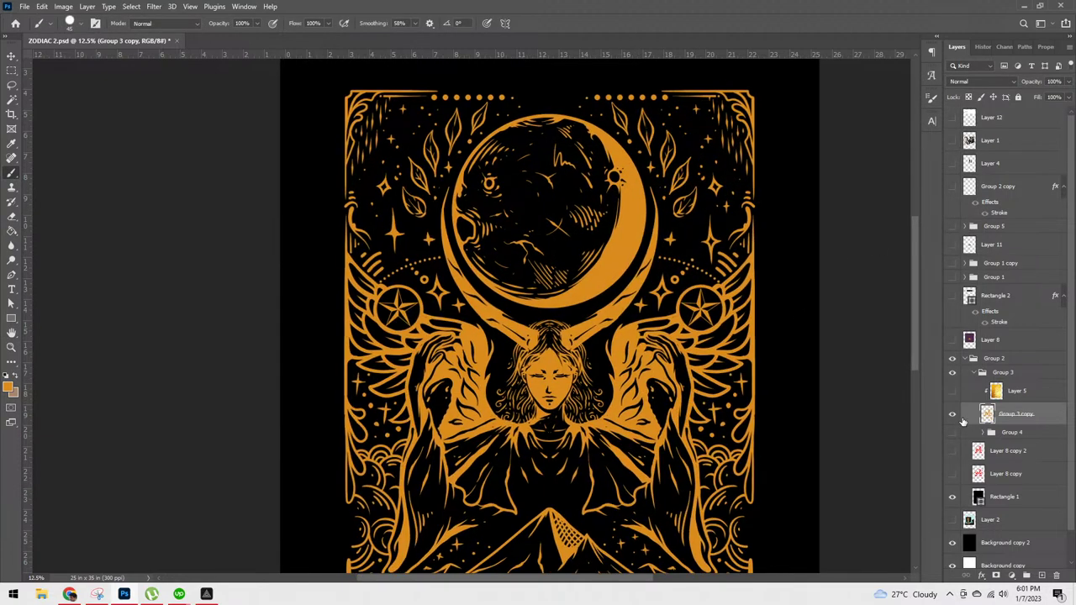
pyautogui.scroll(3, 833, 370)
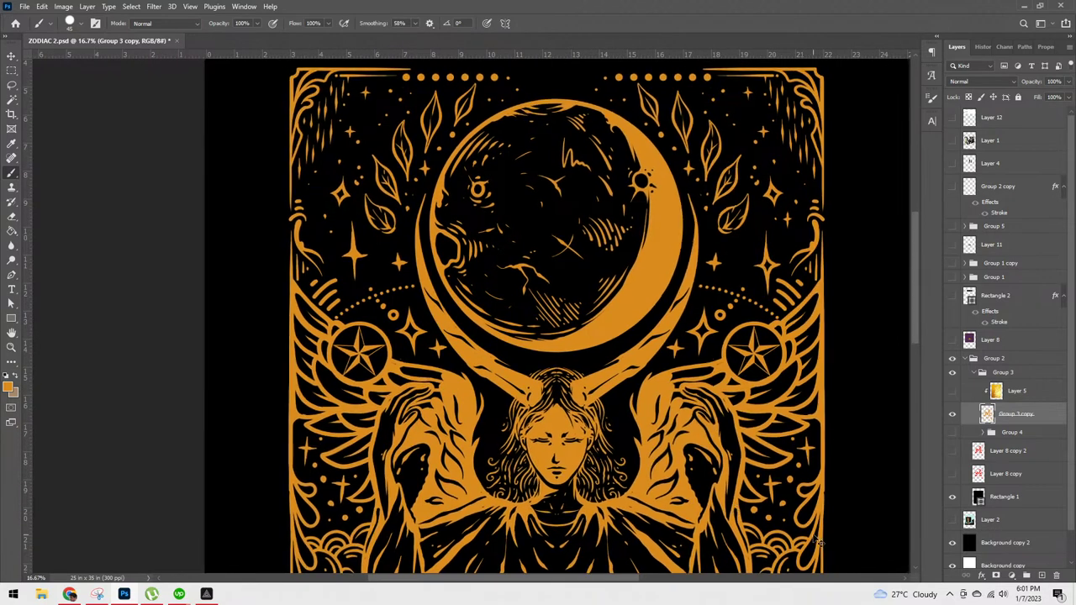
pyautogui.scroll(3, 816, 543)
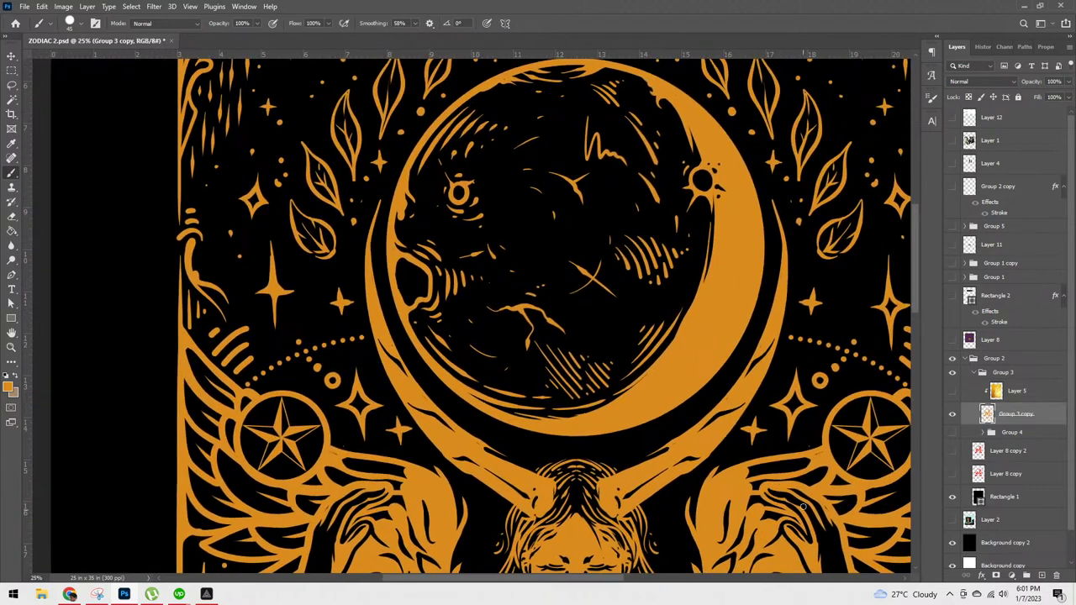
pyautogui.click(505, 22)
pyautogui.click(530, 67)
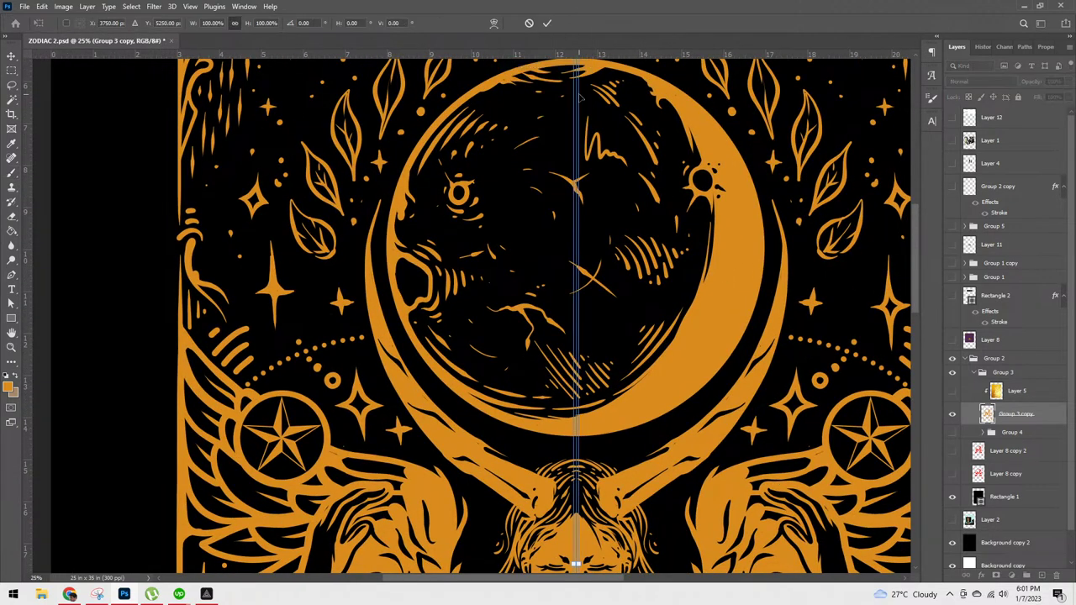
# Step: Apply the vertical symmetry axis and enlarge the brush to 125 px
pyautogui.press(']')
pyautogui.press(']')
pyautogui.press(']')
pyautogui.press(']')
pyautogui.press(']')
# Step: Undo the stray mirrored stroke beside the horn tips and save the document
pyautogui.keyDown('shift'); pyautogui.click(775, 196); pyautogui.keyUp('shift')
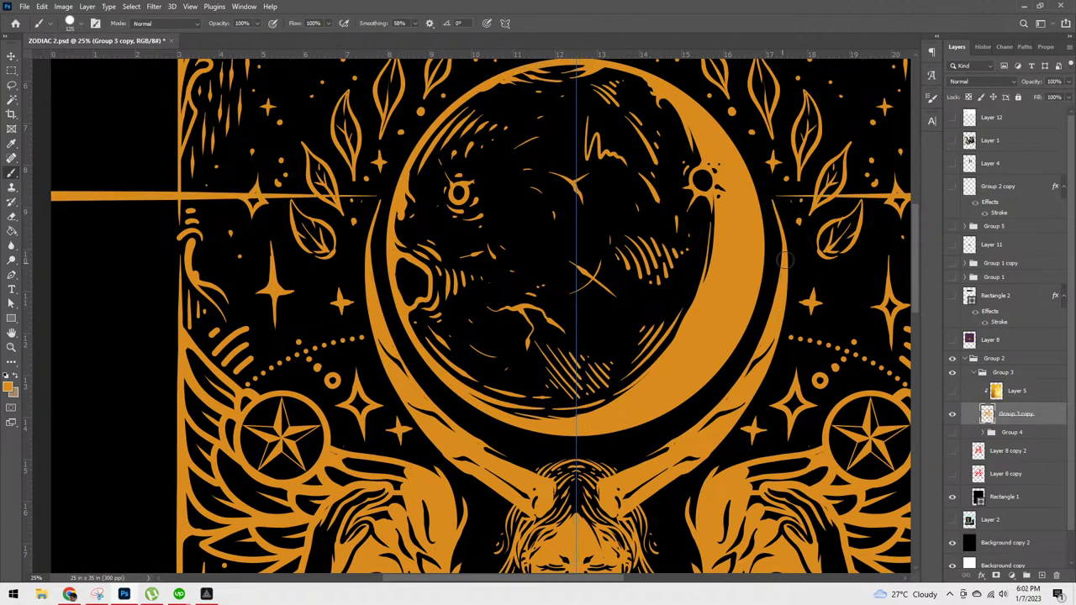
pyautogui.hotkey('ctrl', 'z')
pyautogui.hotkey('ctrl', 's')
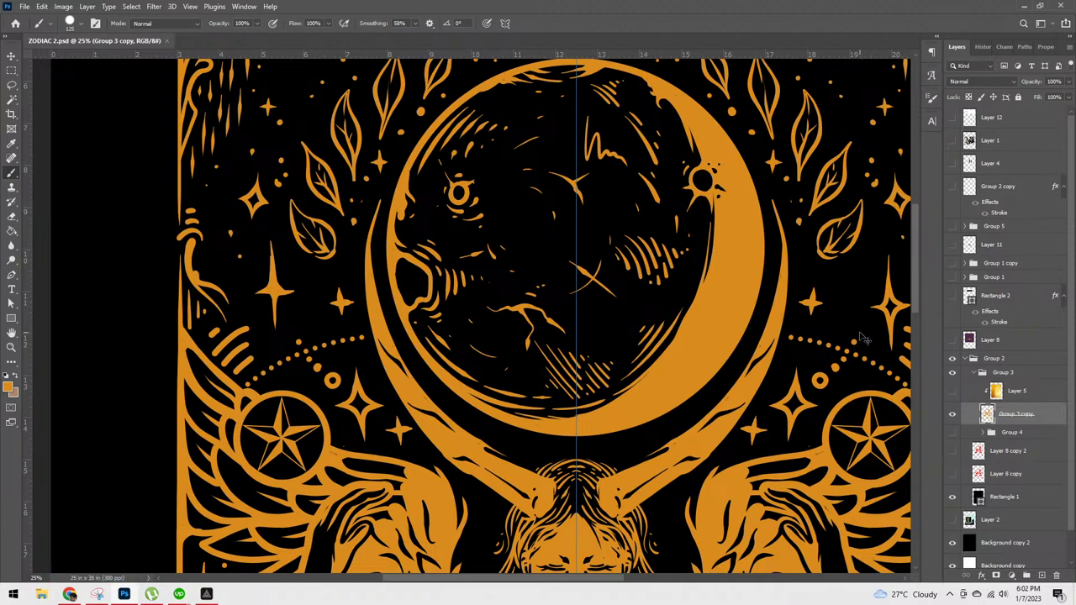
# Step: Close the ZODIAC 2 document and Photoshop, and dismiss the save prompt of the Snipping Tool window with the client's notes
pyautogui.hotkey('ctrl', 'w')
pyautogui.click(1062, 6)
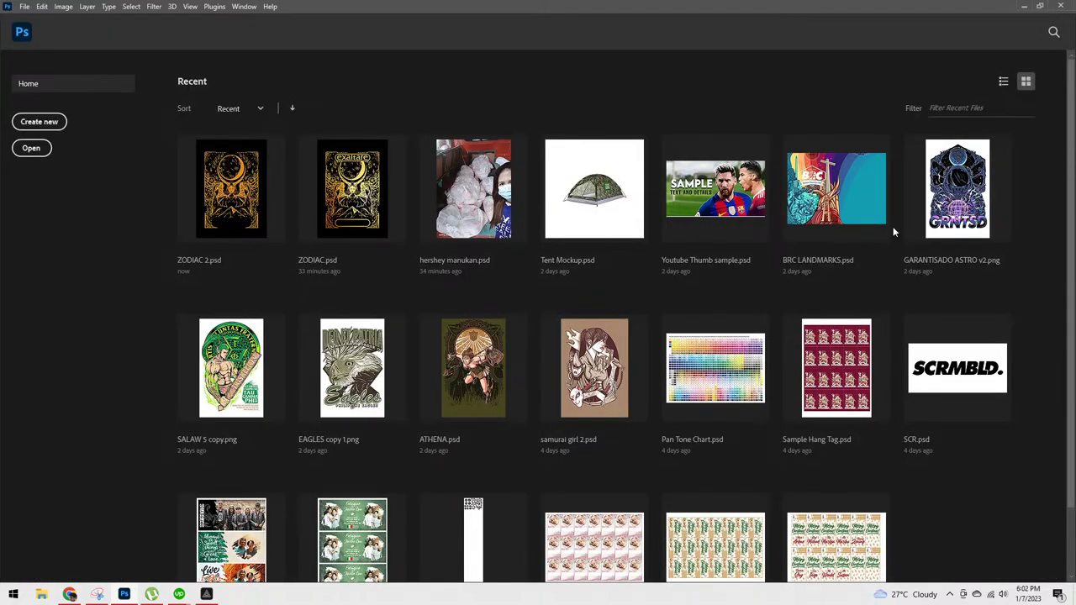
pyautogui.click(887, 14)
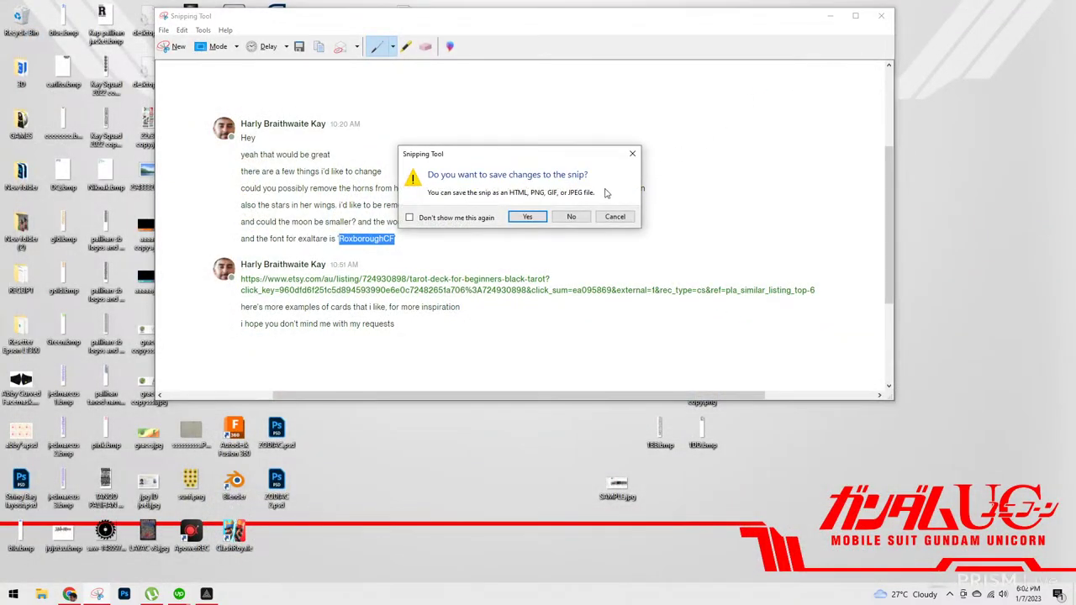
pyautogui.click(639, 215)
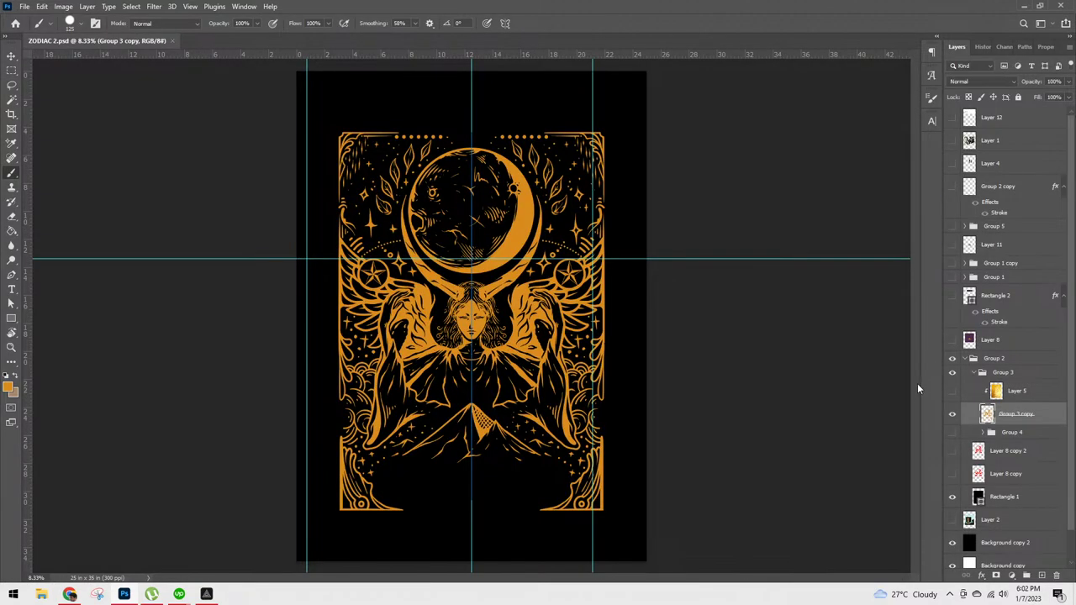
# Step: Hide the guides and erase the long horns around the moon with mirrored strokes, leaving only short stubs on the head
pyautogui.hotkey('ctrl', ';')
pyautogui.hotkey('ctrl', '+')
pyautogui.hotkey('ctrl', '+')
pyautogui.hotkey('ctrl', '+')
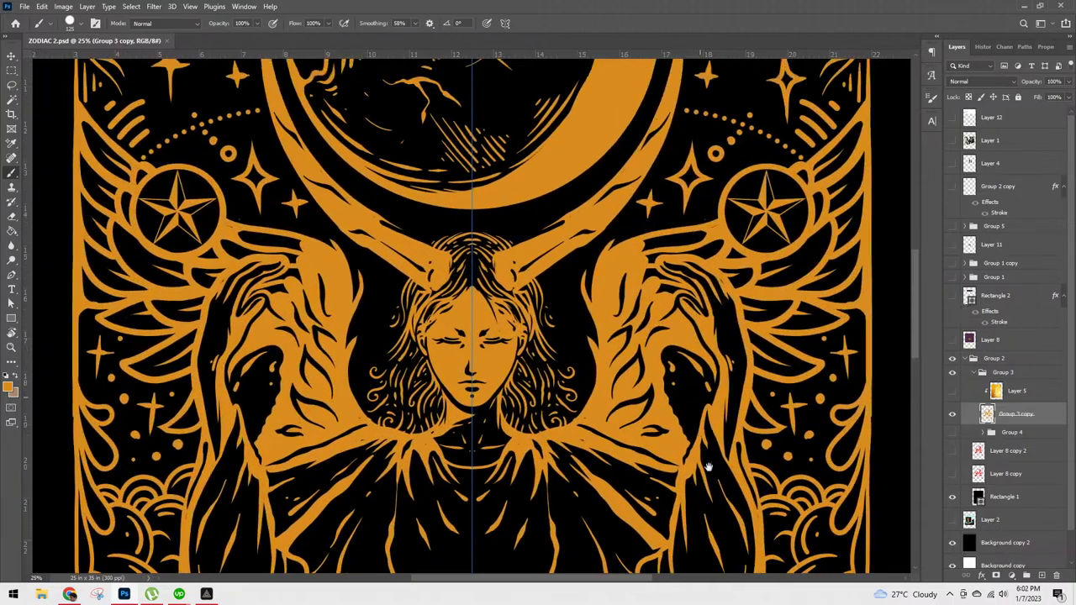
pyautogui.moveTo(709, 468); pyautogui.dragTo(724, 572)
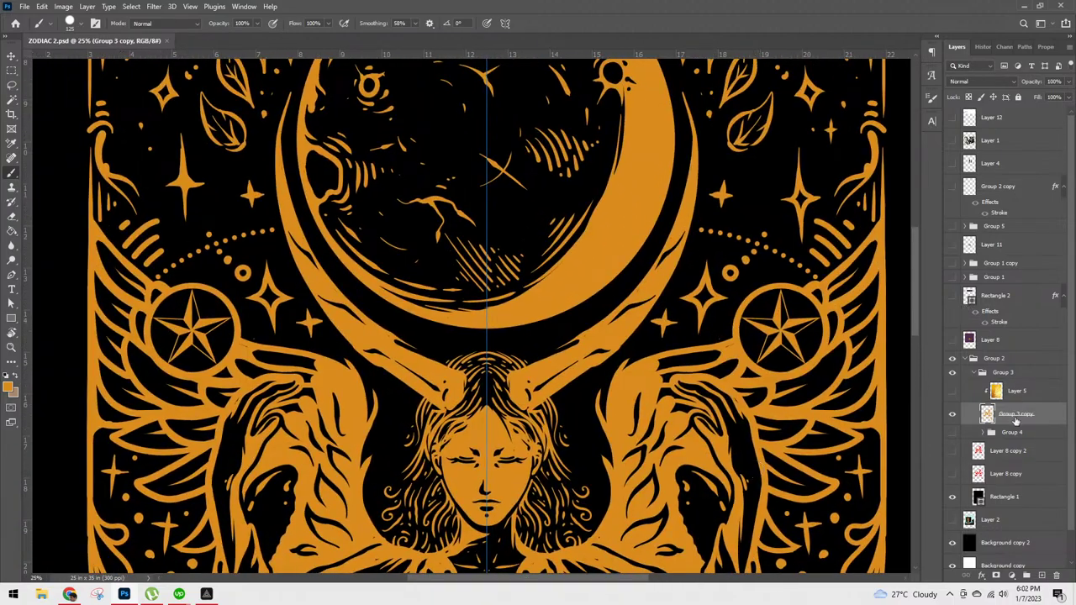
pyautogui.scroll(2, 823, 428)
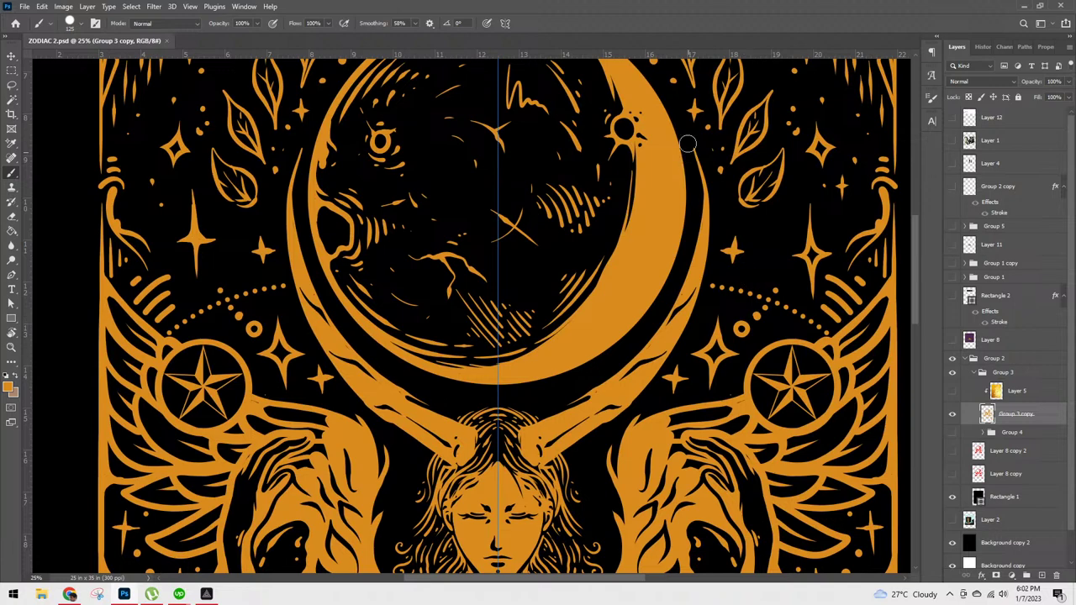
pyautogui.moveTo(695, 145)
pyautogui.mouseDown()
pyautogui.moveTo(710, 213)
pyautogui.moveTo(707, 194)
pyautogui.moveTo(687, 307)
pyautogui.moveTo(710, 216)
pyautogui.moveTo(689, 304)
pyautogui.moveTo(685, 265)
pyautogui.moveTo(671, 329)
pyautogui.mouseUp()
pyautogui.moveTo(542, 412)
pyautogui.mouseDown()
pyautogui.moveTo(576, 457)
pyautogui.moveTo(553, 393)
pyautogui.moveTo(587, 456)
pyautogui.moveTo(577, 388)
pyautogui.moveTo(586, 436)
pyautogui.moveTo(595, 386)
pyautogui.moveTo(596, 421)
pyautogui.moveTo(660, 345)
pyautogui.moveTo(579, 418)
pyautogui.moveTo(690, 298)
pyautogui.moveTo(593, 421)
pyautogui.moveTo(714, 292)
pyautogui.moveTo(595, 433)
pyautogui.moveTo(696, 327)
pyautogui.moveTo(636, 399)
pyautogui.moveTo(599, 407)
pyautogui.mouseUp()
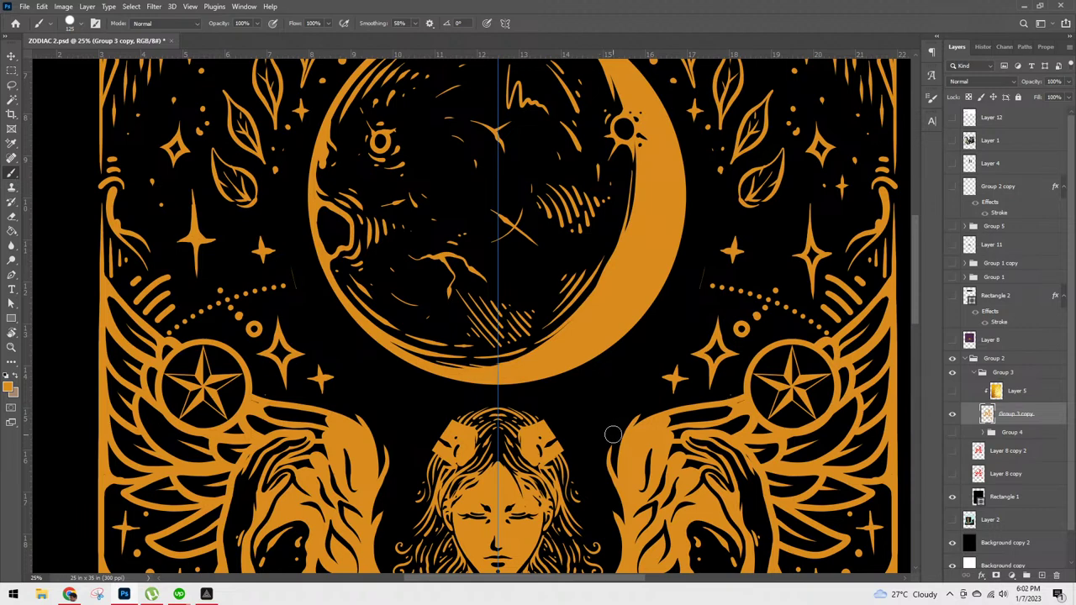
# Step: Reduce the brush to 40 px and erase the outer parts of both horn stubs into narrow inward-curving shapes, tidying the adjoining hair ends at 20 px
pyautogui.hotkey('ctrl', '+')
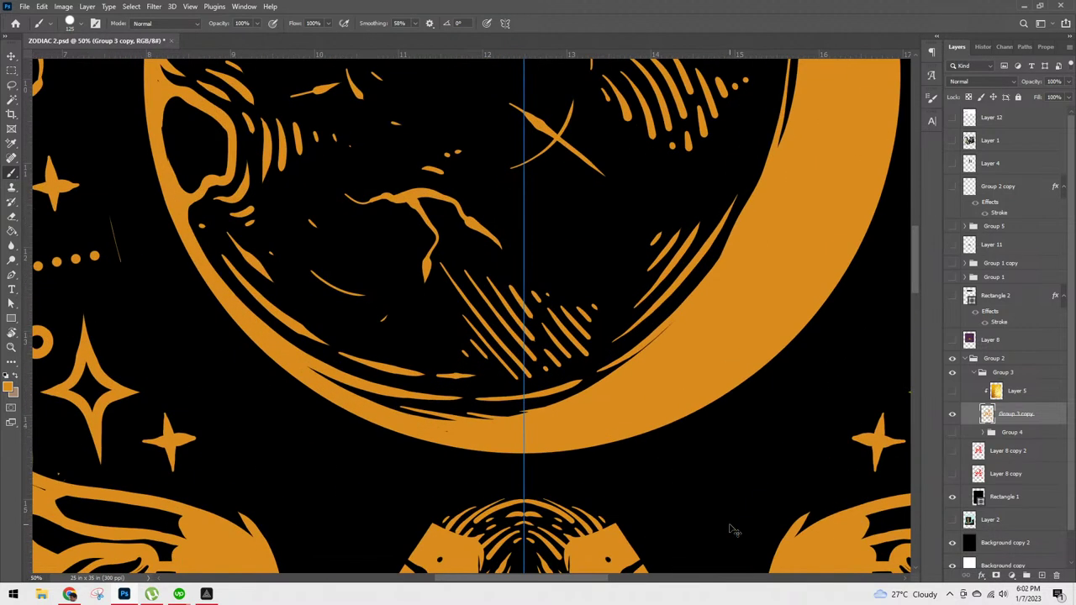
pyautogui.moveTo(723, 480)
pyautogui.mouseDown()
pyautogui.moveTo(661, 247)
pyautogui.moveTo(668, 267)
pyautogui.mouseUp()
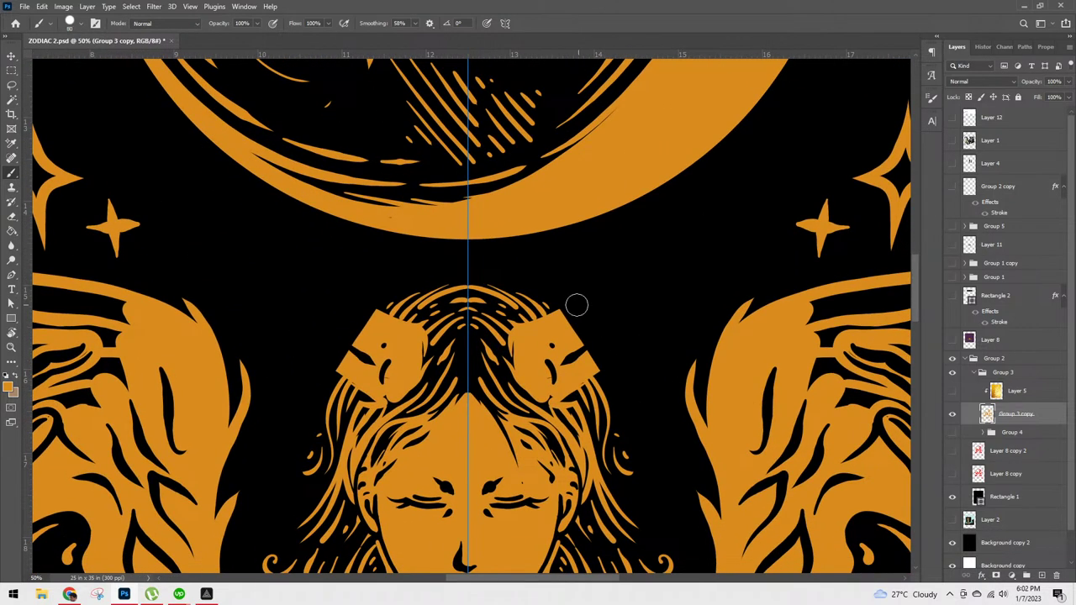
pyautogui.moveTo(553, 309)
pyautogui.mouseDown()
pyautogui.moveTo(608, 391)
pyautogui.moveTo(558, 309)
pyautogui.mouseUp()
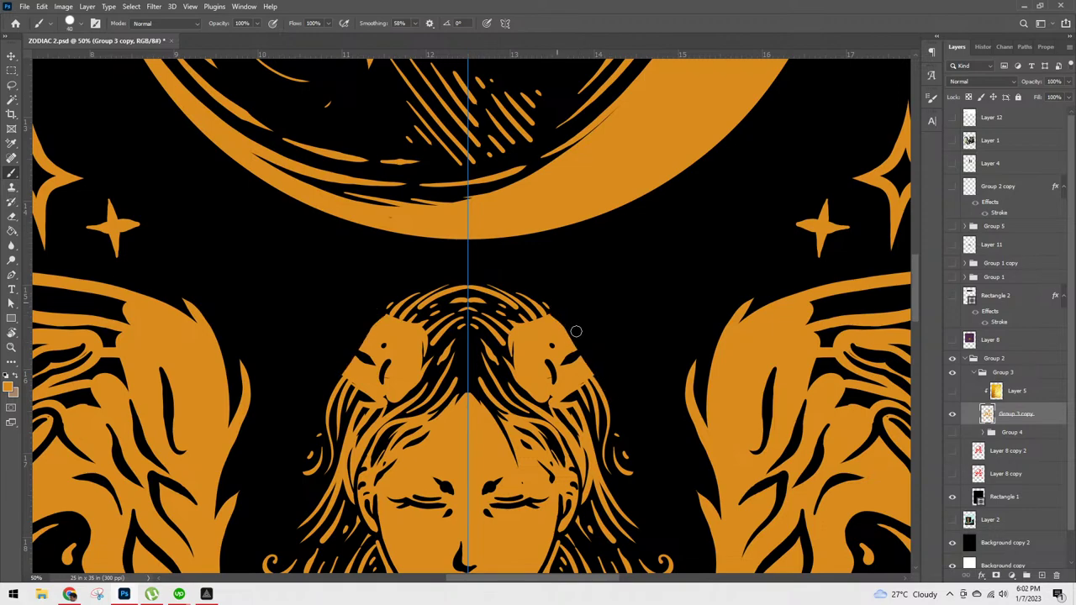
pyautogui.moveTo(672, 404)
pyautogui.mouseDown()
pyautogui.moveTo(704, 312)
pyautogui.moveTo(699, 343)
pyautogui.mouseUp()
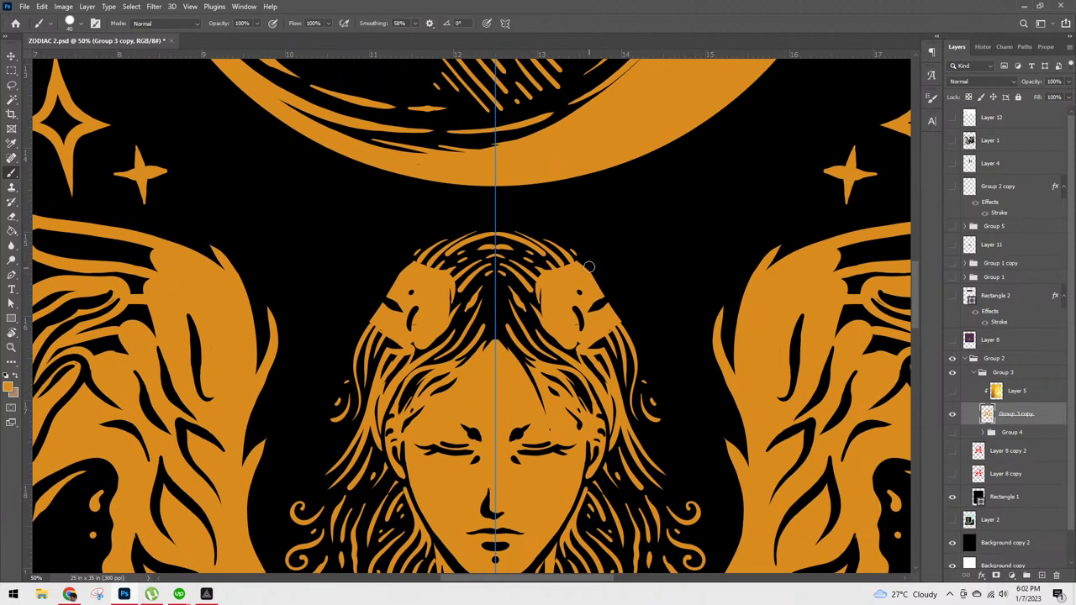
pyautogui.moveTo(596, 269)
pyautogui.mouseDown()
pyautogui.moveTo(567, 303)
pyautogui.moveTo(586, 334)
pyautogui.moveTo(580, 354)
pyautogui.moveTo(622, 303)
pyautogui.moveTo(588, 330)
pyautogui.moveTo(573, 304)
pyautogui.moveTo(596, 271)
pyautogui.moveTo(583, 279)
pyautogui.moveTo(583, 315)
pyautogui.moveTo(597, 272)
pyautogui.moveTo(594, 328)
pyautogui.moveTo(600, 268)
pyautogui.moveTo(597, 329)
pyautogui.moveTo(611, 289)
pyautogui.mouseUp()
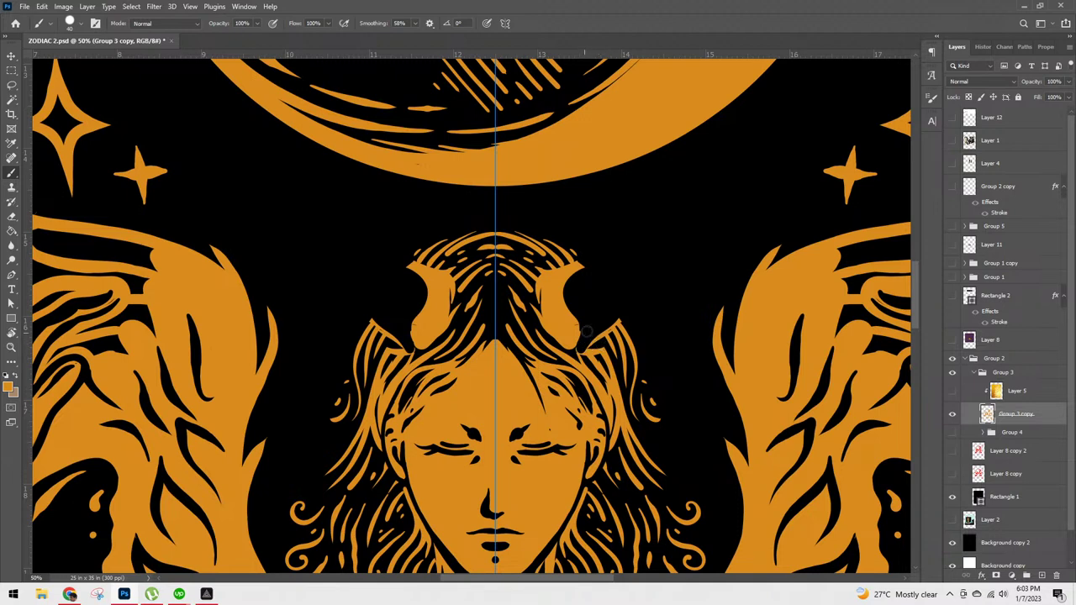
pyautogui.moveTo(607, 321); pyautogui.dragTo(608, 327)
pyautogui.moveTo(601, 335); pyautogui.dragTo(631, 308)
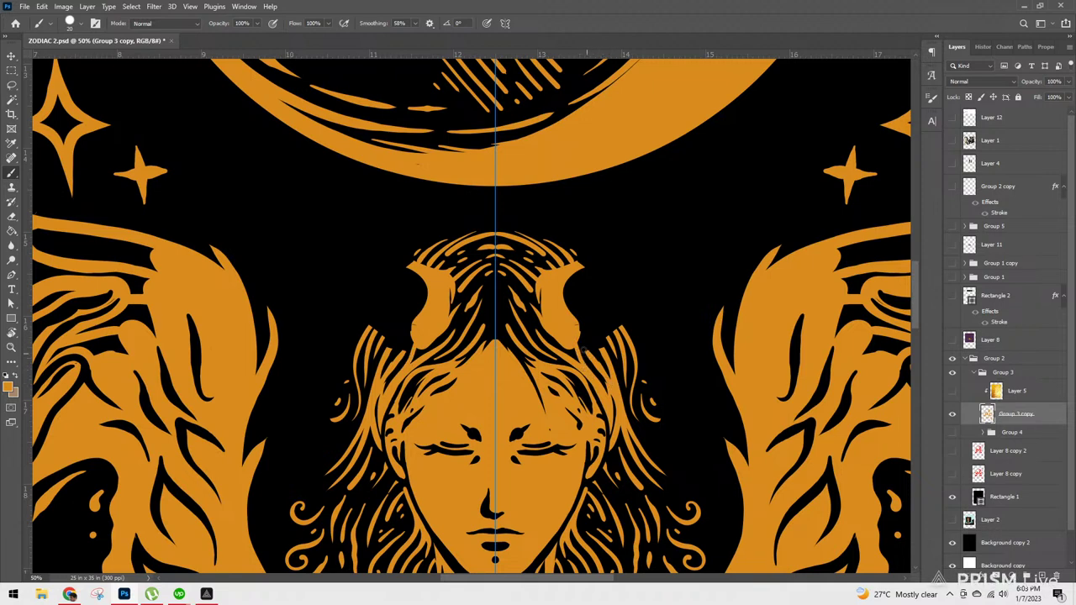
# Step: Paint mirrored hair strands with the 20 px brush to fill the gaps beside and behind the trimmed horn stubs
pyautogui.moveTo(576, 334)
pyautogui.mouseDown()
pyautogui.moveTo(602, 365)
pyautogui.moveTo(581, 329)
pyautogui.moveTo(593, 340)
pyautogui.moveTo(615, 385)
pyautogui.mouseUp()
pyautogui.moveTo(581, 330); pyautogui.dragTo(608, 370)
pyautogui.moveTo(583, 330); pyautogui.dragTo(625, 396)
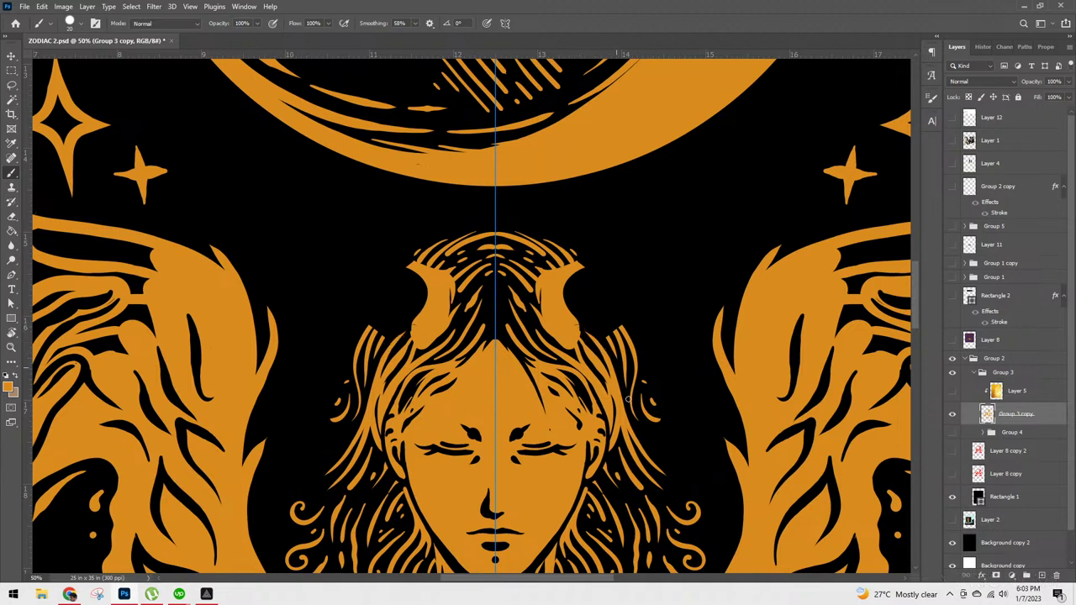
pyautogui.moveTo(604, 337)
pyautogui.mouseDown()
pyautogui.moveTo(577, 309)
pyautogui.moveTo(602, 289)
pyautogui.moveTo(599, 311)
pyautogui.moveTo(568, 282)
pyautogui.mouseUp()
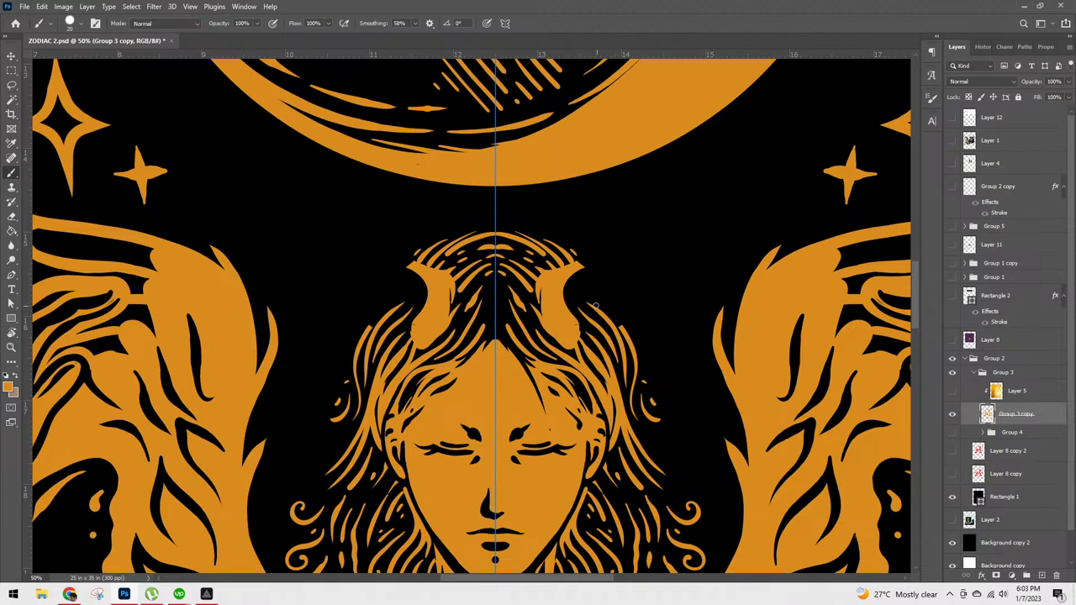
pyautogui.moveTo(610, 320); pyautogui.dragTo(624, 332)
pyautogui.moveTo(579, 298); pyautogui.dragTo(624, 330)
pyautogui.moveTo(567, 295); pyautogui.dragTo(602, 326)
pyautogui.moveTo(577, 291); pyautogui.dragTo(632, 329)
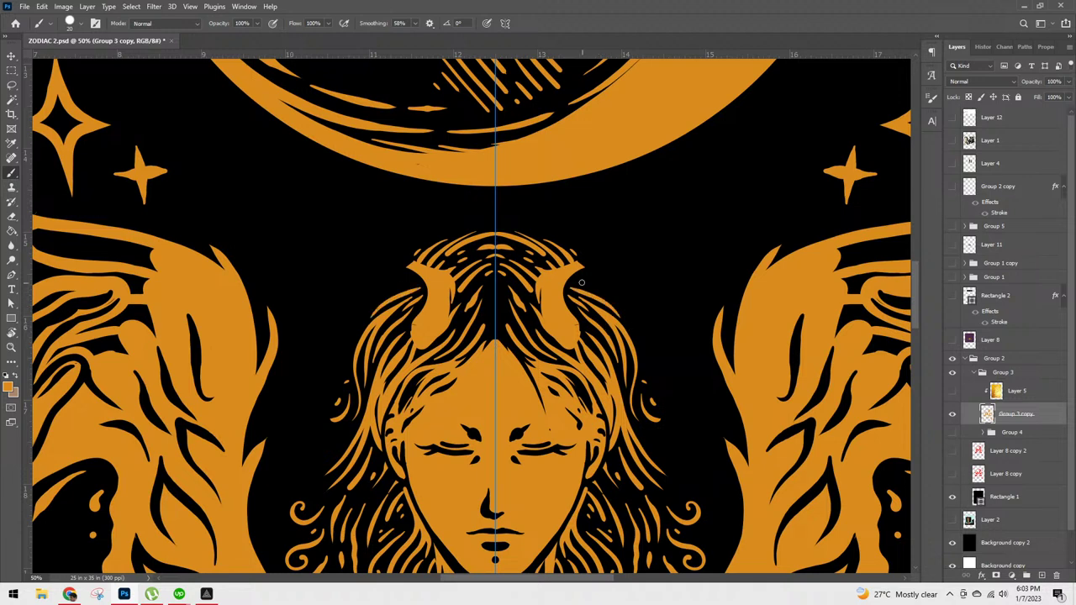
pyautogui.moveTo(576, 284)
pyautogui.mouseDown()
pyautogui.moveTo(611, 303)
pyautogui.moveTo(593, 283)
pyautogui.mouseUp()
# Step: Extend both horn stubs into curled upright tips and paint small mirrored feathered wings outward from them
pyautogui.moveTo(702, 376); pyautogui.dragTo(693, 432)
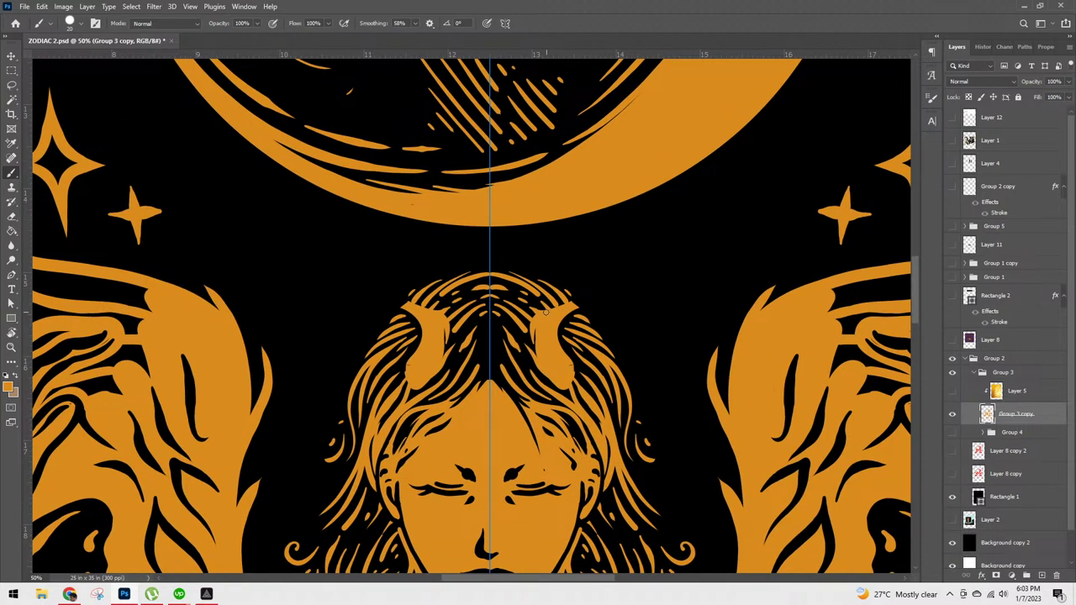
pyautogui.moveTo(548, 308)
pyautogui.mouseDown()
pyautogui.moveTo(589, 290)
pyautogui.moveTo(588, 272)
pyautogui.moveTo(566, 254)
pyautogui.moveTo(572, 239)
pyautogui.moveTo(597, 279)
pyautogui.moveTo(571, 310)
pyautogui.moveTo(569, 246)
pyautogui.moveTo(588, 289)
pyautogui.moveTo(591, 280)
pyautogui.moveTo(577, 257)
pyautogui.mouseUp()
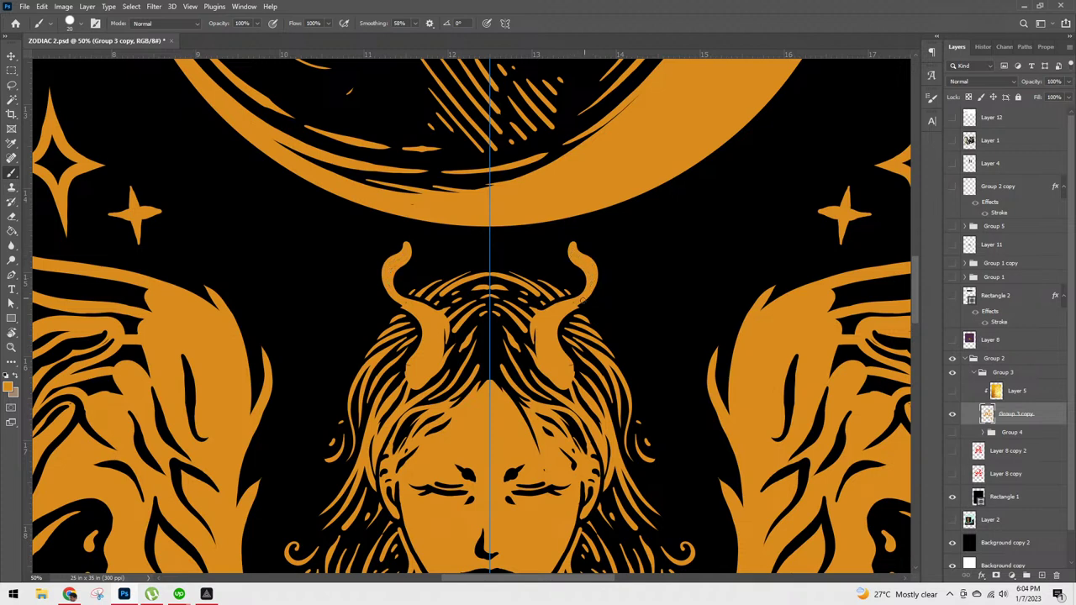
pyautogui.moveTo(588, 305); pyautogui.dragTo(592, 283)
pyautogui.moveTo(573, 247)
pyautogui.mouseDown()
pyautogui.moveTo(618, 221)
pyautogui.moveTo(609, 253)
pyautogui.moveTo(578, 269)
pyautogui.moveTo(605, 240)
pyautogui.moveTo(591, 263)
pyautogui.moveTo(635, 237)
pyautogui.moveTo(612, 275)
pyautogui.moveTo(594, 286)
pyautogui.moveTo(584, 277)
pyautogui.moveTo(603, 284)
pyautogui.moveTo(590, 293)
pyautogui.moveTo(622, 285)
pyautogui.moveTo(642, 261)
pyautogui.moveTo(601, 293)
pyautogui.mouseUp()
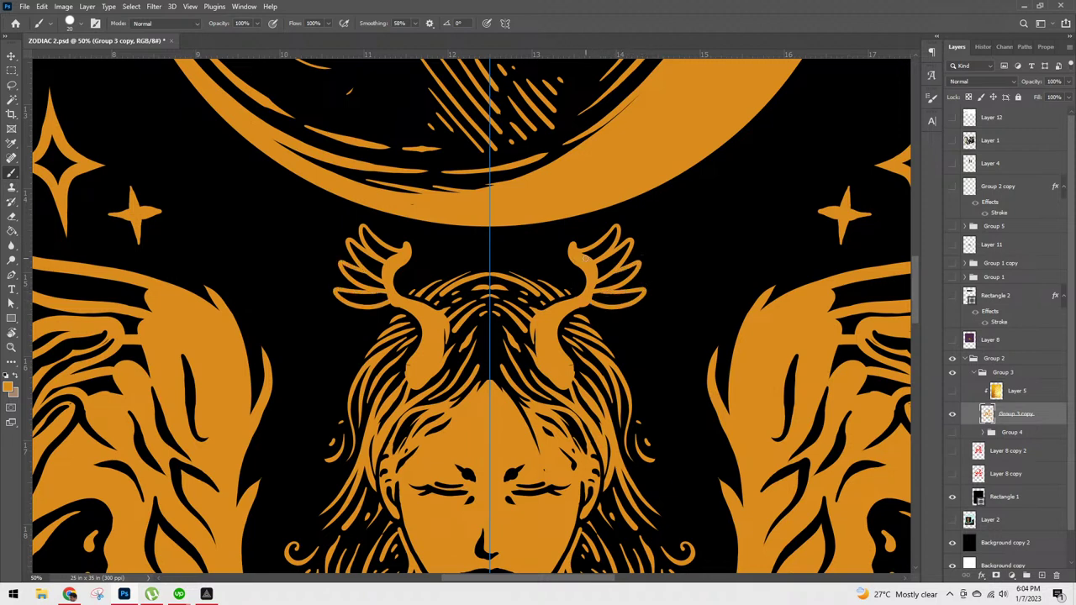
pyautogui.moveTo(620, 231)
pyautogui.mouseDown()
pyautogui.moveTo(644, 206)
pyautogui.moveTo(643, 227)
pyautogui.moveTo(615, 248)
pyautogui.moveTo(642, 248)
pyautogui.moveTo(629, 255)
pyautogui.moveTo(657, 218)
pyautogui.moveTo(663, 228)
pyautogui.moveTo(630, 268)
pyautogui.moveTo(636, 275)
pyautogui.moveTo(666, 238)
pyautogui.moveTo(638, 292)
pyautogui.mouseUp()
pyautogui.click(642, 259)
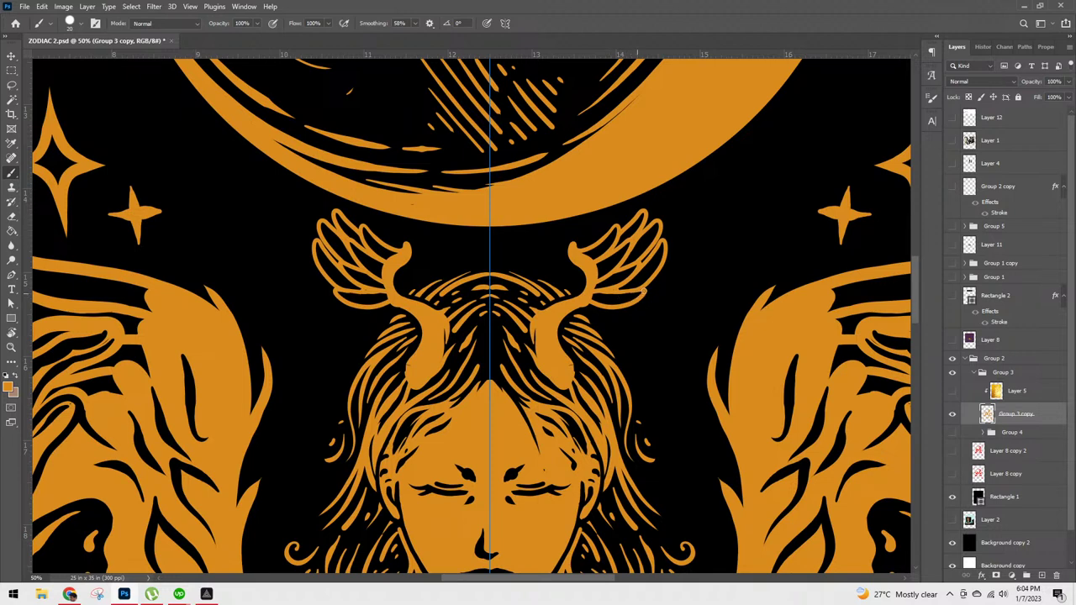
pyautogui.moveTo(640, 264)
pyautogui.mouseDown()
pyautogui.moveTo(667, 190)
pyautogui.moveTo(656, 238)
pyautogui.moveTo(671, 203)
pyautogui.moveTo(667, 250)
pyautogui.moveTo(670, 213)
pyautogui.moveTo(650, 249)
pyautogui.mouseUp()
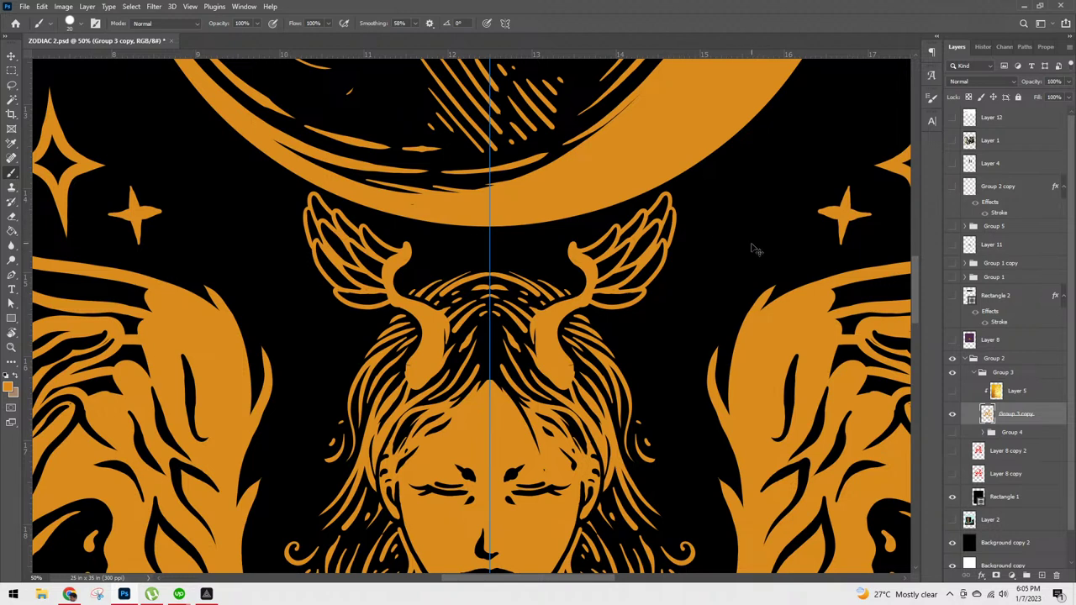
# Step: Undo the outermost feather stroke and repaint it along the outer edge of the small head wings
pyautogui.hotkey('ctrl', 'z')
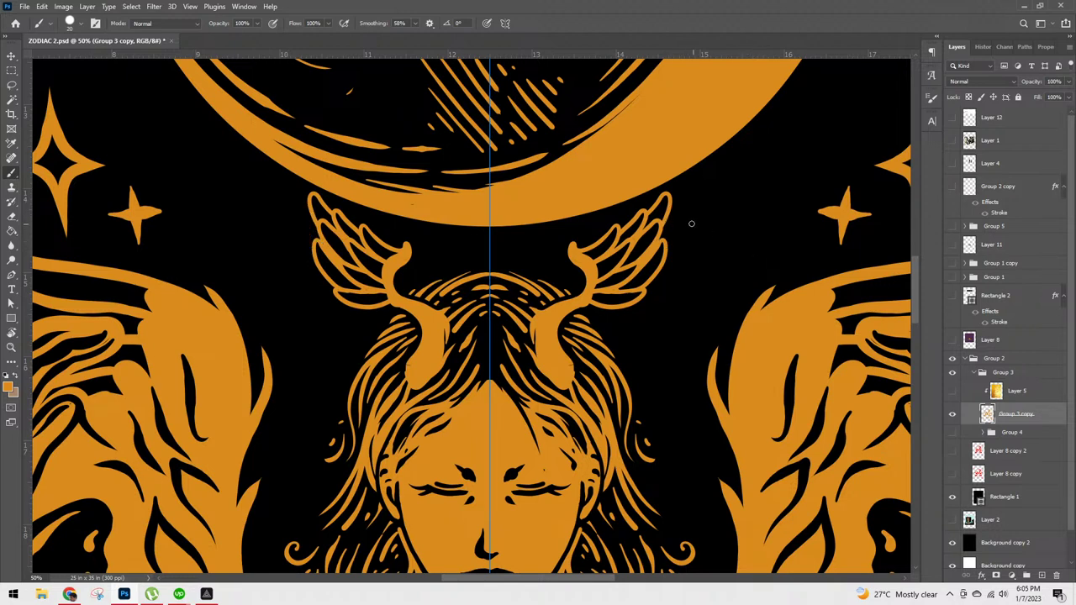
pyautogui.moveTo(671, 213); pyautogui.dragTo(665, 266)
pyautogui.hotkey('ctrl', 'z')
pyautogui.moveTo(661, 227)
pyautogui.mouseDown()
pyautogui.moveTo(679, 207)
pyautogui.moveTo(664, 252)
pyautogui.mouseUp()
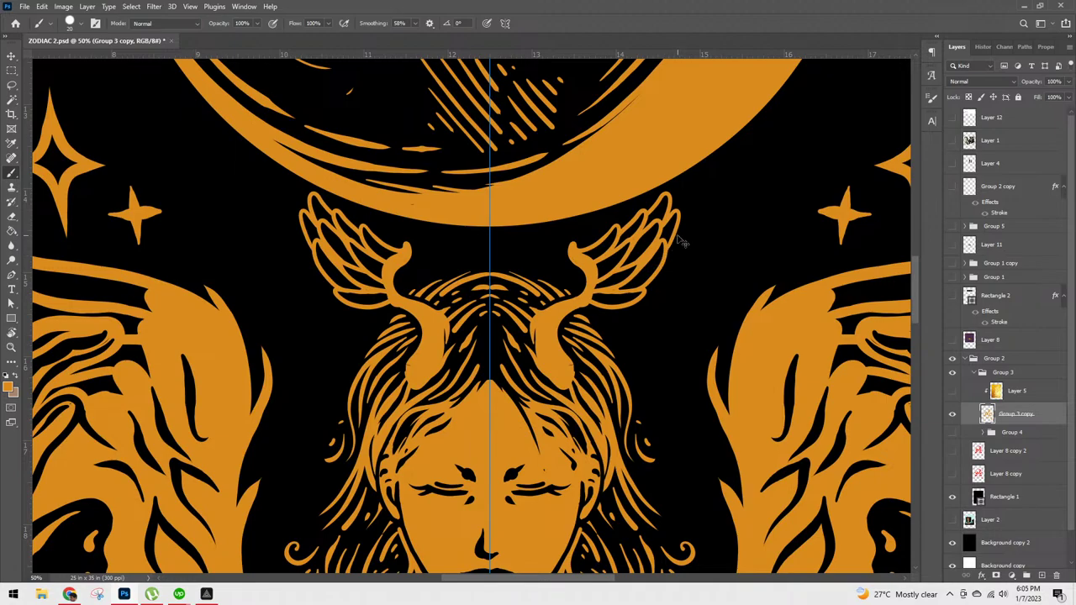
# Step: Erase the small feathered wings and curled tips from the head with an enlarged brush, back to the short horn stubs
pyautogui.hotkey('ctrl', '-')
pyautogui.hotkey('ctrl', '-')
pyautogui.hotkey('ctrl', '-')
pyautogui.hotkey('ctrl', '-')
pyautogui.hotkey('ctrl', '-')
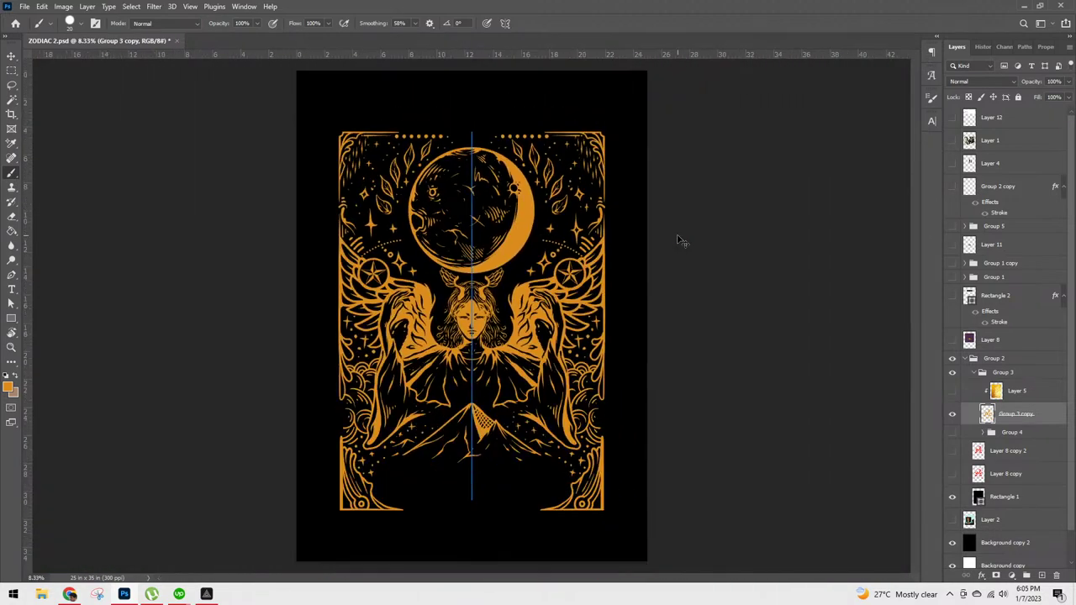
pyautogui.hotkey('ctrl', '+')
pyautogui.hotkey('ctrl', '+')
pyautogui.hotkey('ctrl', '+')
pyautogui.hotkey('ctrl', '+')
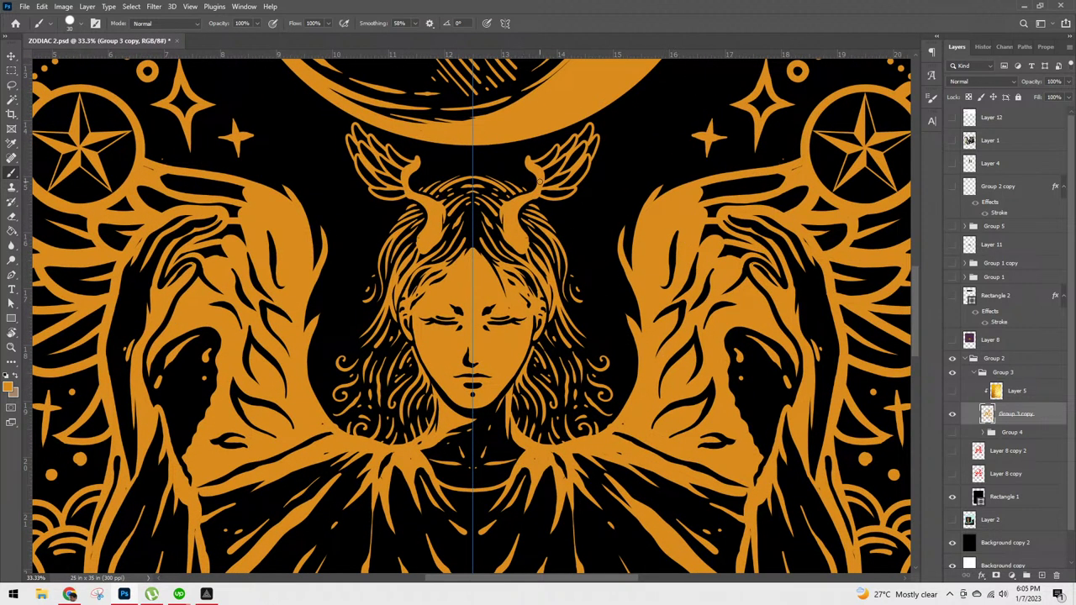
pyautogui.moveTo(526, 163)
pyautogui.mouseDown()
pyautogui.moveTo(558, 200)
pyautogui.moveTo(523, 155)
pyautogui.mouseUp()
pyautogui.moveTo(588, 135)
pyautogui.mouseDown()
pyautogui.moveTo(559, 138)
pyautogui.moveTo(526, 169)
pyautogui.moveTo(576, 212)
pyautogui.moveTo(522, 152)
pyautogui.moveTo(571, 202)
pyautogui.moveTo(542, 163)
pyautogui.moveTo(574, 197)
pyautogui.moveTo(551, 153)
pyautogui.moveTo(580, 202)
pyautogui.moveTo(575, 132)
pyautogui.moveTo(581, 167)
pyautogui.moveTo(603, 139)
pyautogui.moveTo(581, 189)
pyautogui.moveTo(601, 122)
pyautogui.moveTo(566, 160)
pyautogui.moveTo(547, 155)
pyautogui.moveTo(595, 149)
pyautogui.mouseUp()
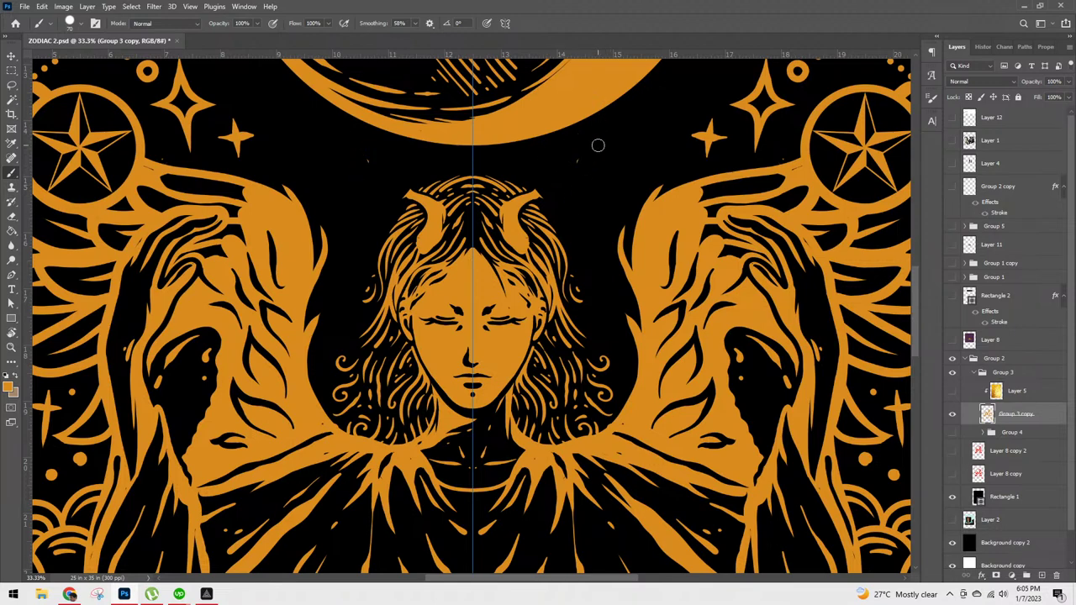
# Step: Set the brush to 25 px, paint an elliptical band above the hair joining the two horn stubs, and thicken its outer ends
pyautogui.scroll(1, 598, 145)
pyautogui.scroll(2, 610, 211)
pyautogui.press('[')
pyautogui.press('[')
pyautogui.press('[')
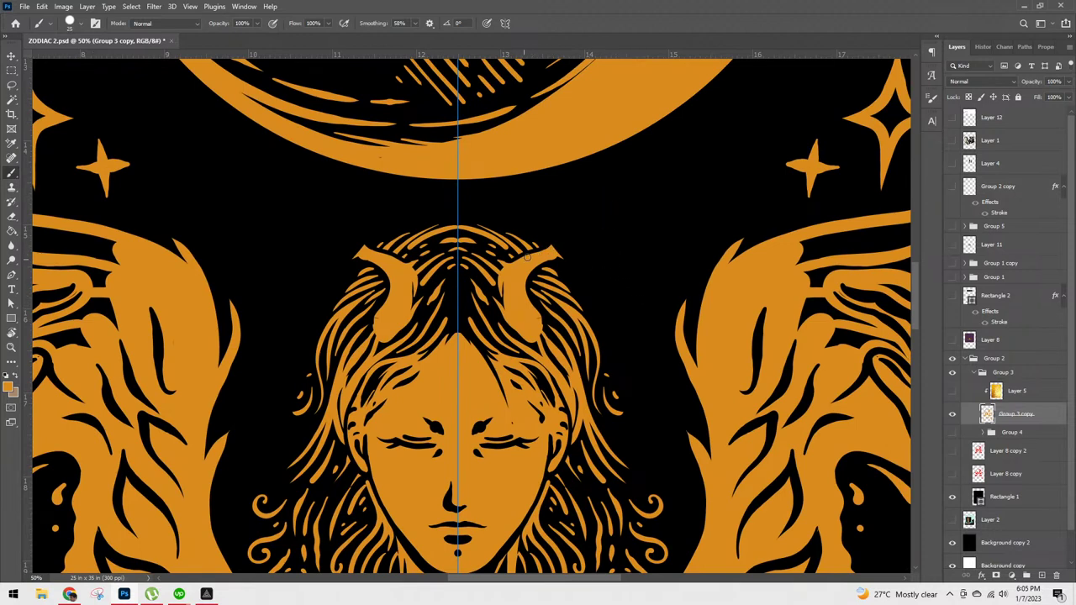
pyautogui.moveTo(548, 250)
pyautogui.mouseDown()
pyautogui.moveTo(559, 240)
pyautogui.moveTo(530, 219)
pyautogui.moveTo(454, 208)
pyautogui.mouseUp()
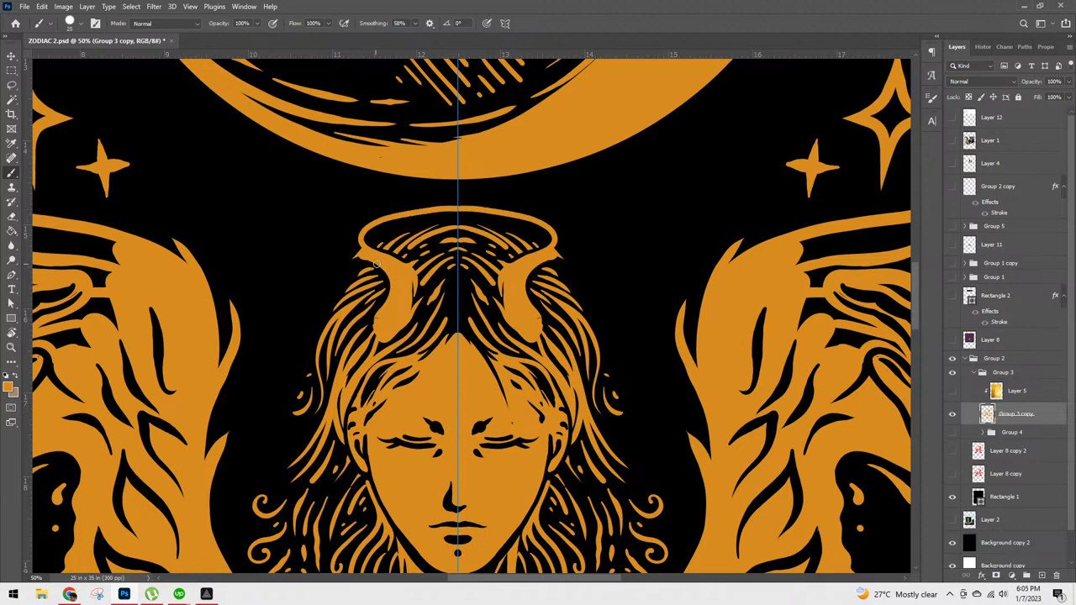
pyautogui.moveTo(360, 255)
pyautogui.mouseDown()
pyautogui.moveTo(347, 251)
pyautogui.moveTo(369, 226)
pyautogui.moveTo(354, 236)
pyautogui.mouseUp()
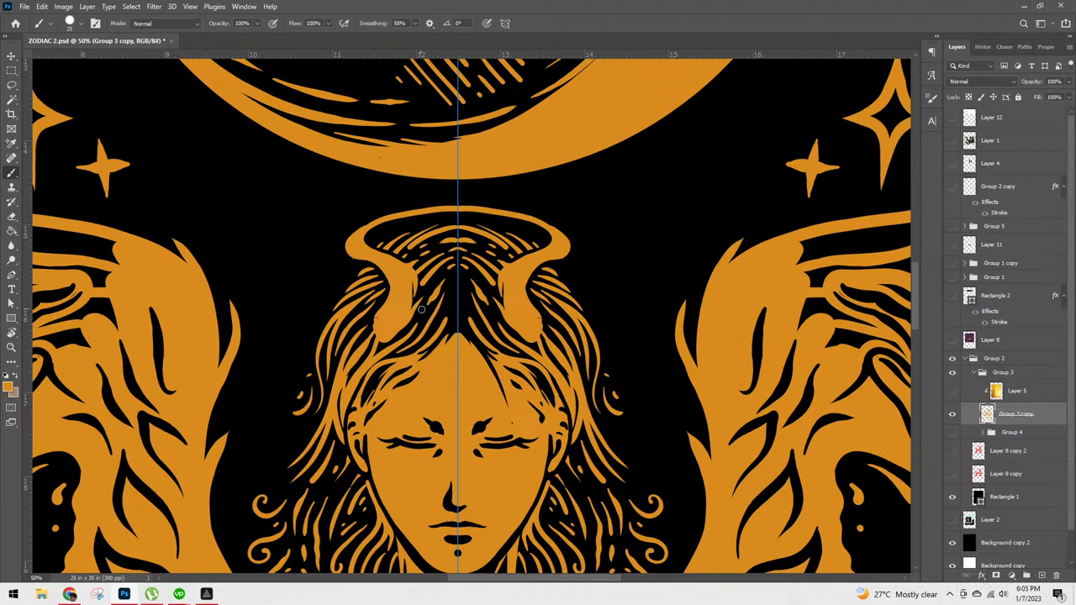
# Step: Paint mirrored curved arms from the headpiece's sides to a central point above the forehead, refining their edges
pyautogui.moveTo(410, 308)
pyautogui.mouseDown()
pyautogui.moveTo(432, 286)
pyautogui.moveTo(383, 347)
pyautogui.moveTo(435, 299)
pyautogui.moveTo(384, 338)
pyautogui.moveTo(412, 309)
pyautogui.moveTo(436, 297)
pyautogui.moveTo(458, 330)
pyautogui.mouseUp()
pyautogui.moveTo(411, 296)
pyautogui.mouseDown()
pyautogui.moveTo(434, 286)
pyautogui.moveTo(452, 298)
pyautogui.moveTo(433, 288)
pyautogui.moveTo(420, 300)
pyautogui.moveTo(450, 305)
pyautogui.moveTo(437, 283)
pyautogui.moveTo(455, 304)
pyautogui.mouseUp()
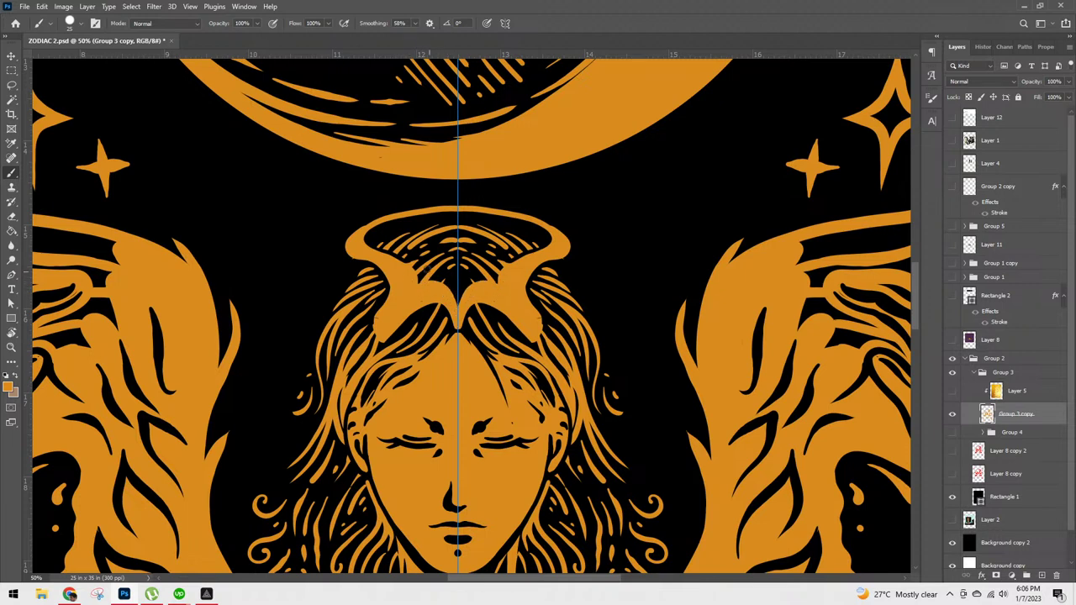
pyautogui.moveTo(372, 245)
pyautogui.mouseDown()
pyautogui.moveTo(421, 283)
pyautogui.moveTo(399, 306)
pyautogui.moveTo(432, 281)
pyautogui.moveTo(459, 302)
pyautogui.moveTo(410, 296)
pyautogui.moveTo(445, 291)
pyautogui.moveTo(466, 339)
pyautogui.moveTo(445, 292)
pyautogui.moveTo(429, 306)
pyautogui.moveTo(458, 340)
pyautogui.mouseUp()
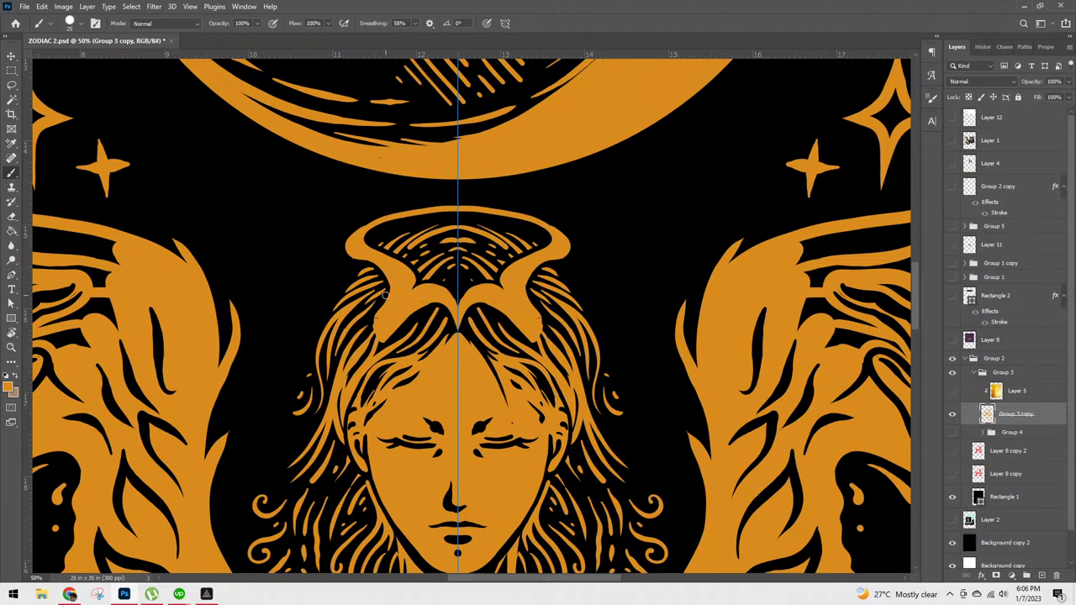
# Step: Trim the headpiece's lower side ends into tapered points and rework the hair strands beside them
pyautogui.moveTo(389, 296); pyautogui.dragTo(376, 349)
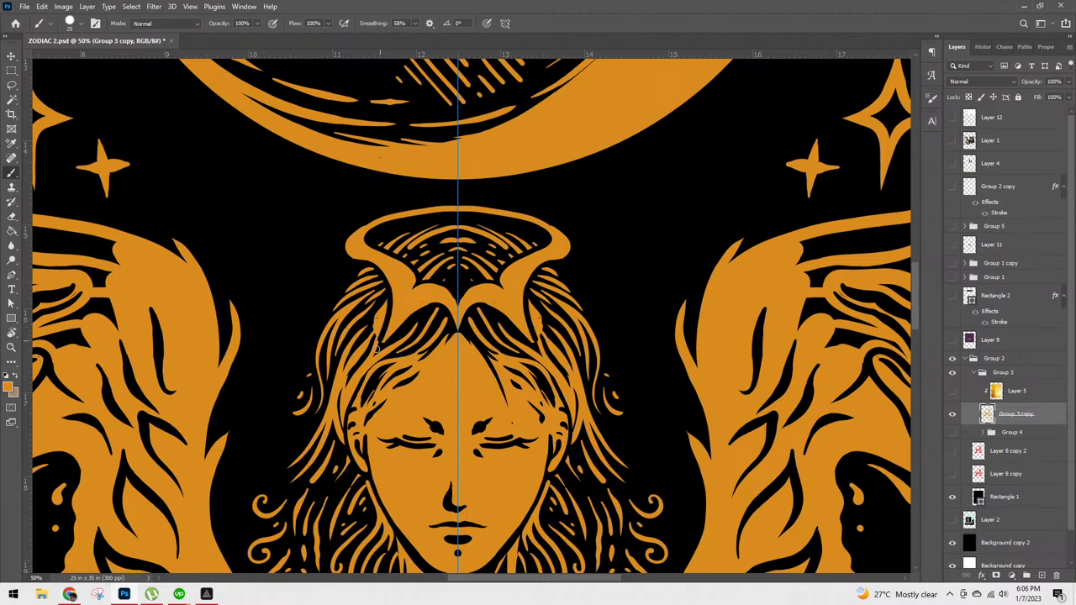
pyautogui.moveTo(387, 299)
pyautogui.mouseDown()
pyautogui.moveTo(373, 335)
pyautogui.moveTo(385, 291)
pyautogui.moveTo(367, 322)
pyautogui.moveTo(391, 333)
pyautogui.moveTo(425, 308)
pyautogui.moveTo(452, 319)
pyautogui.moveTo(454, 333)
pyautogui.mouseUp()
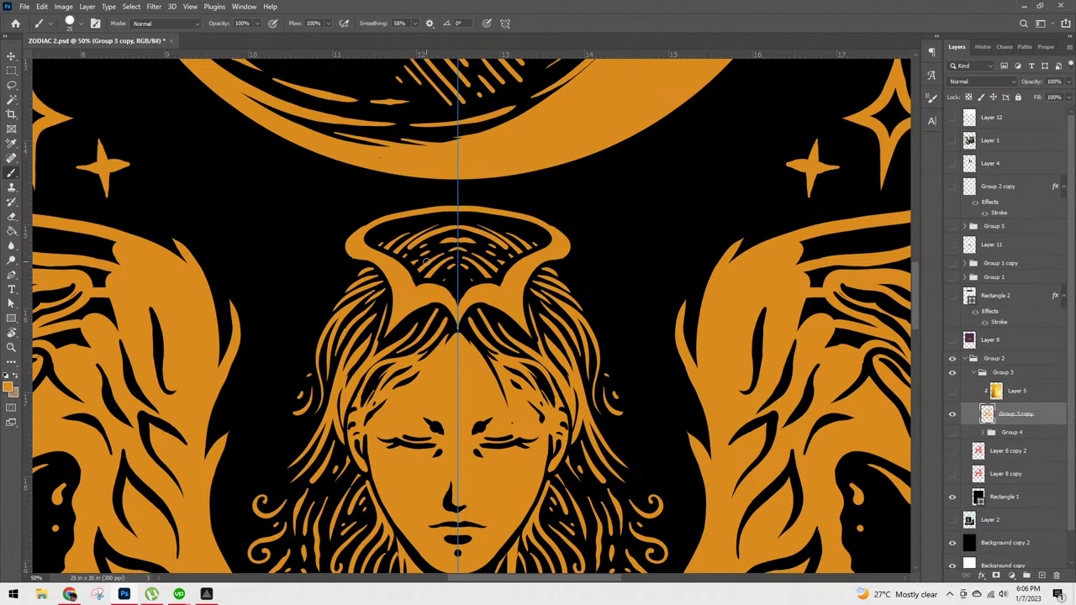
pyautogui.scroll(-5, 426, 261)
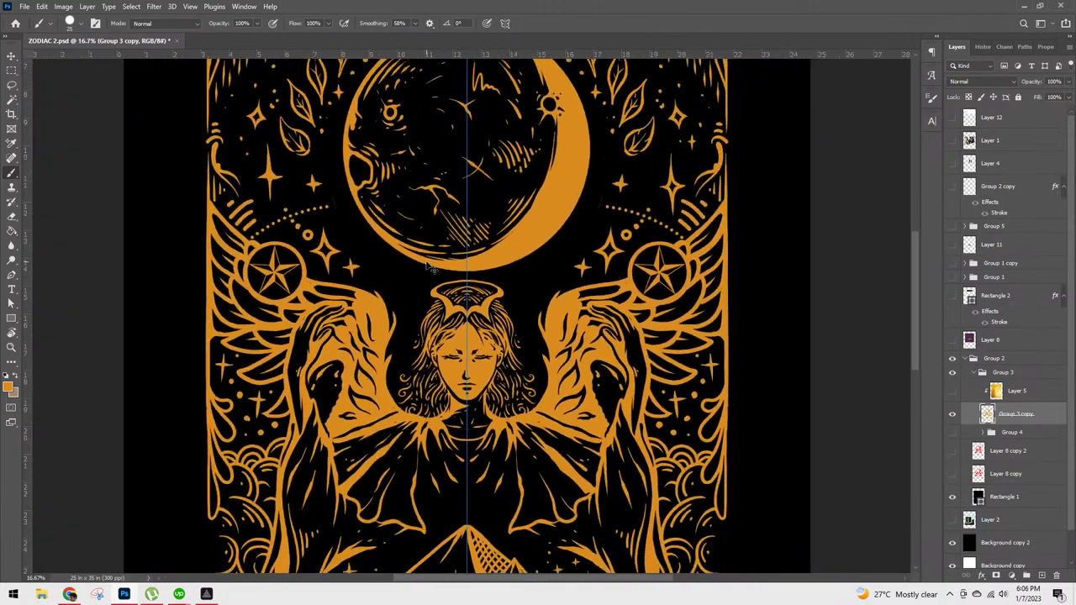
pyautogui.scroll(4, 429, 266)
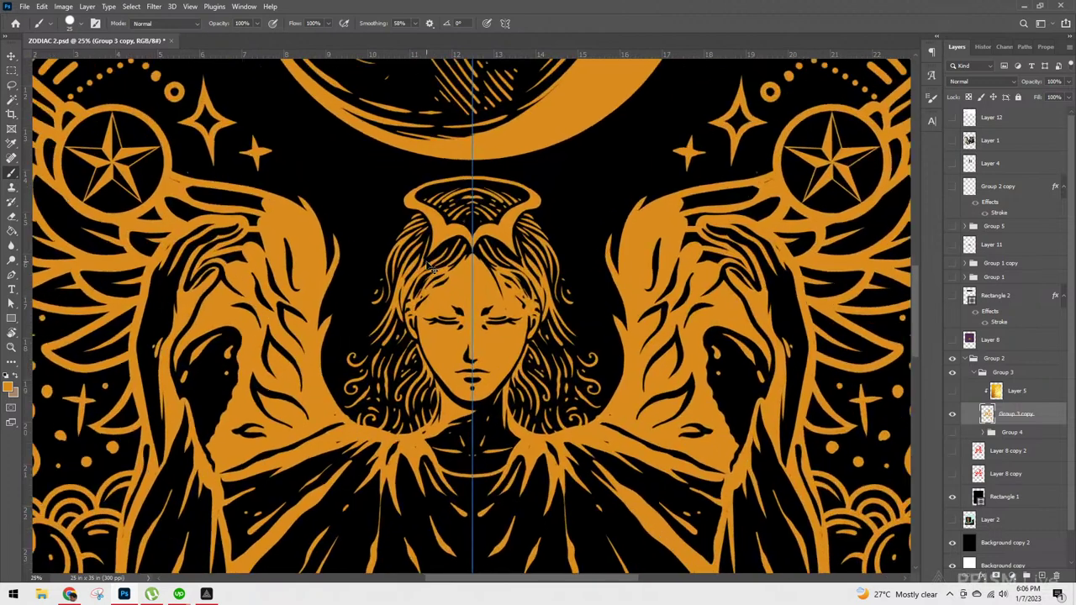
# Step: Inspect the repainted headpiece up close and compare it with the whole card
pyautogui.scroll(1, 429, 266)
pyautogui.scroll(3, 627, 323)
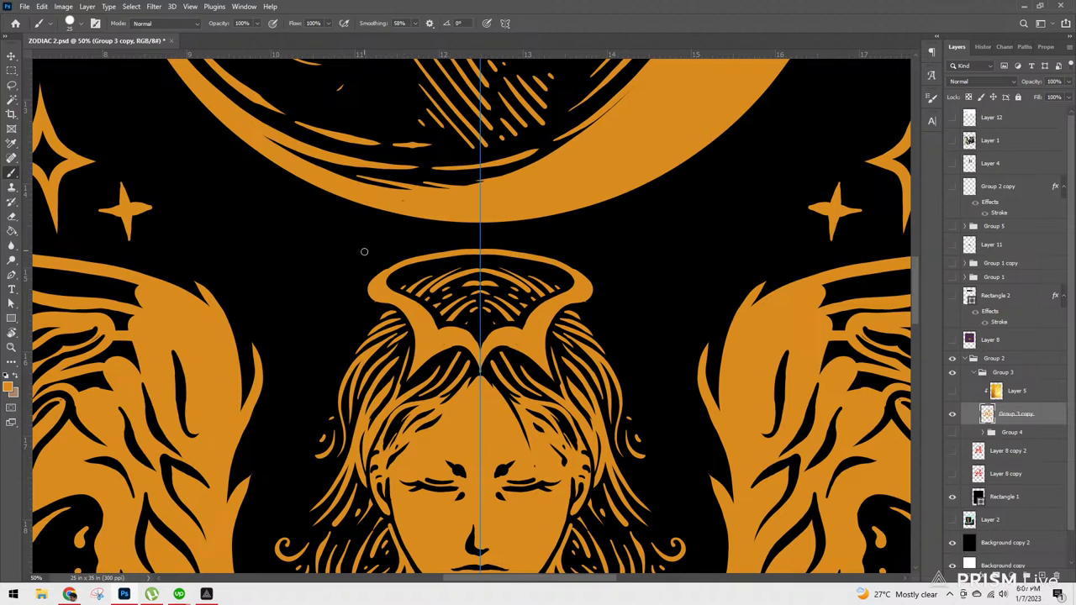
pyautogui.scroll(-4, 366, 255)
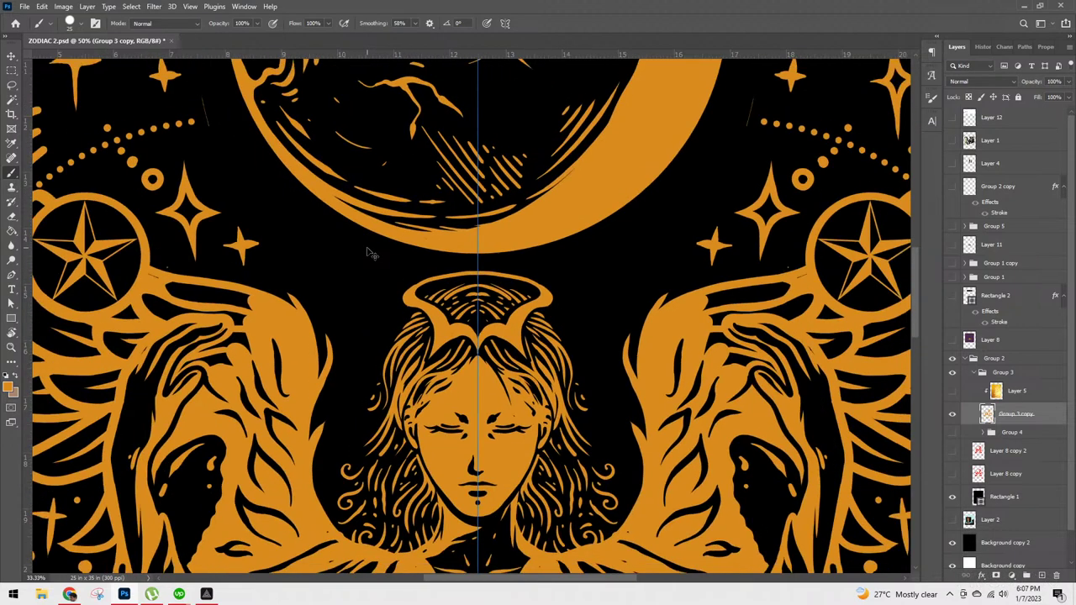
pyautogui.scroll(-1, 367, 252)
pyautogui.scroll(2, 368, 252)
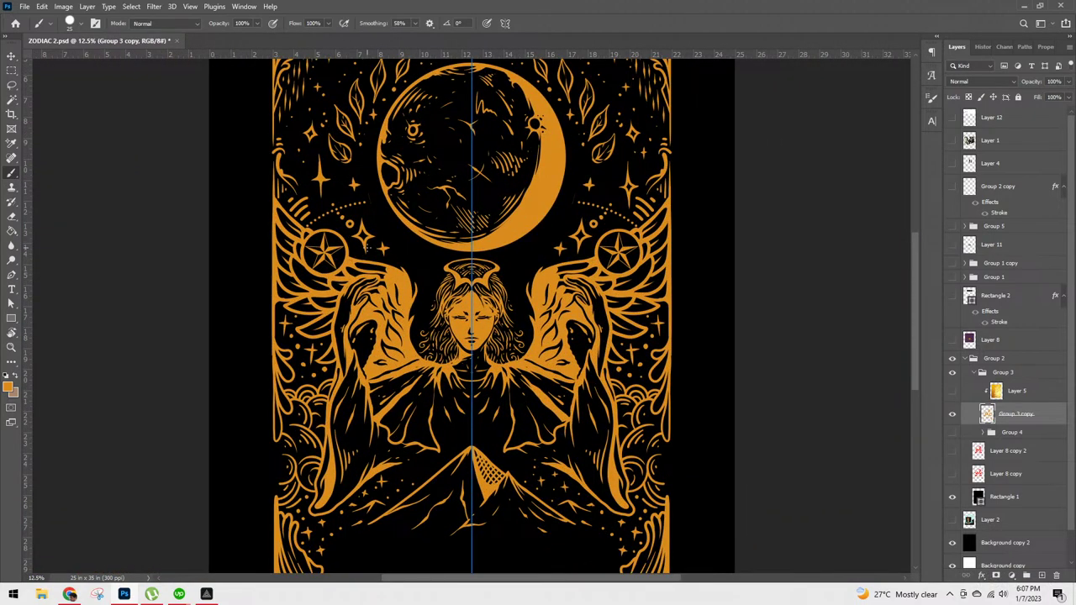
pyautogui.moveTo(649, 259); pyautogui.dragTo(698, 339)
# Step: Consult the client's notes and erase the circled five-pointed stars from both wings with a much larger brush
pyautogui.click(953, 118)
pyautogui.hotkey('ctrl', '=')
pyautogui.hotkey('ctrl', '=')
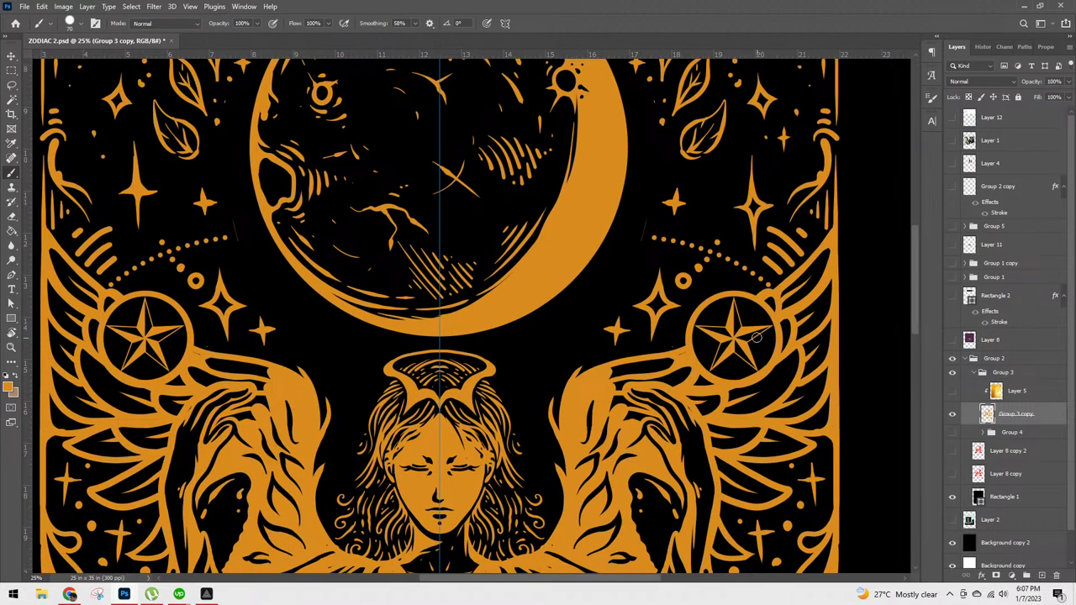
pyautogui.moveTo(702, 304)
pyautogui.mouseDown()
pyautogui.moveTo(719, 293)
pyautogui.moveTo(765, 316)
pyautogui.moveTo(779, 368)
pyautogui.moveTo(728, 383)
pyautogui.moveTo(700, 341)
pyautogui.moveTo(744, 380)
pyautogui.moveTo(717, 334)
pyautogui.moveTo(749, 320)
pyautogui.moveTo(774, 348)
pyautogui.moveTo(771, 295)
pyautogui.mouseUp()
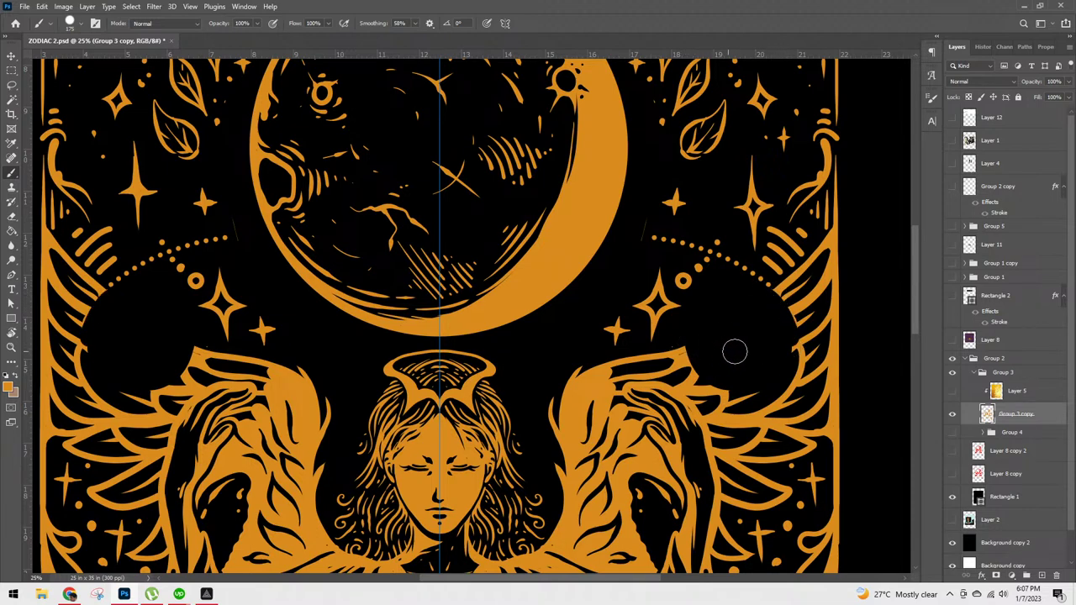
# Step: Reduce the brush to 45 px and repaint the cut feathers at the wings' upper inner edges with rounded tips
pyautogui.hotkey('ctrl', '+')
pyautogui.moveTo(792, 416); pyautogui.dragTo(633, 395)
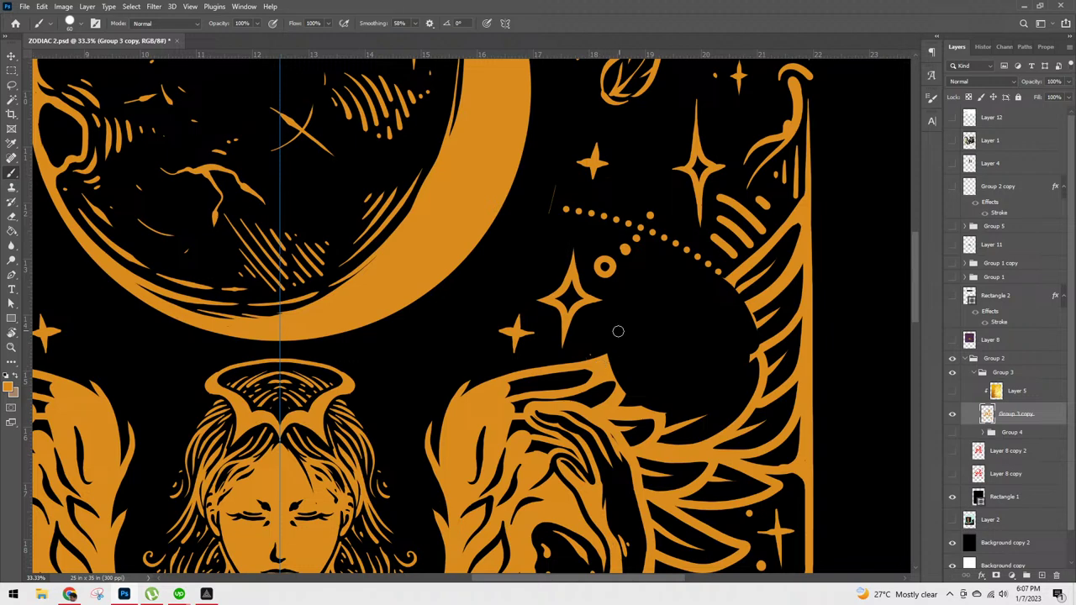
pyautogui.press('Tab')
pyautogui.press('Tab')
pyautogui.moveTo(588, 365)
pyautogui.mouseDown()
pyautogui.moveTo(653, 319)
pyautogui.moveTo(666, 321)
pyautogui.moveTo(634, 383)
pyautogui.moveTo(604, 406)
pyautogui.mouseUp()
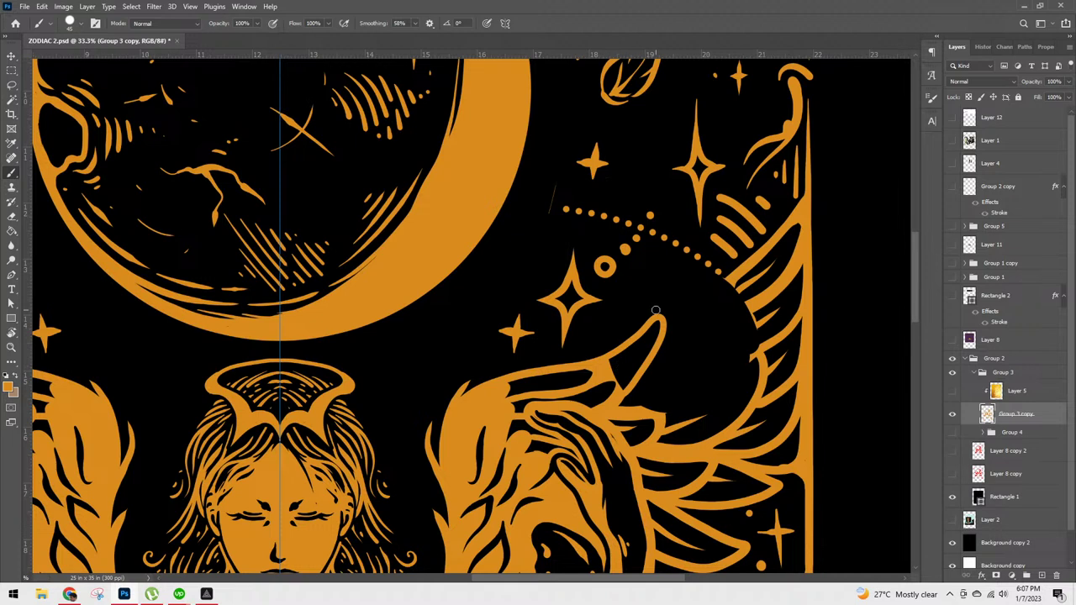
pyautogui.hotkey('ctrl', 'z')
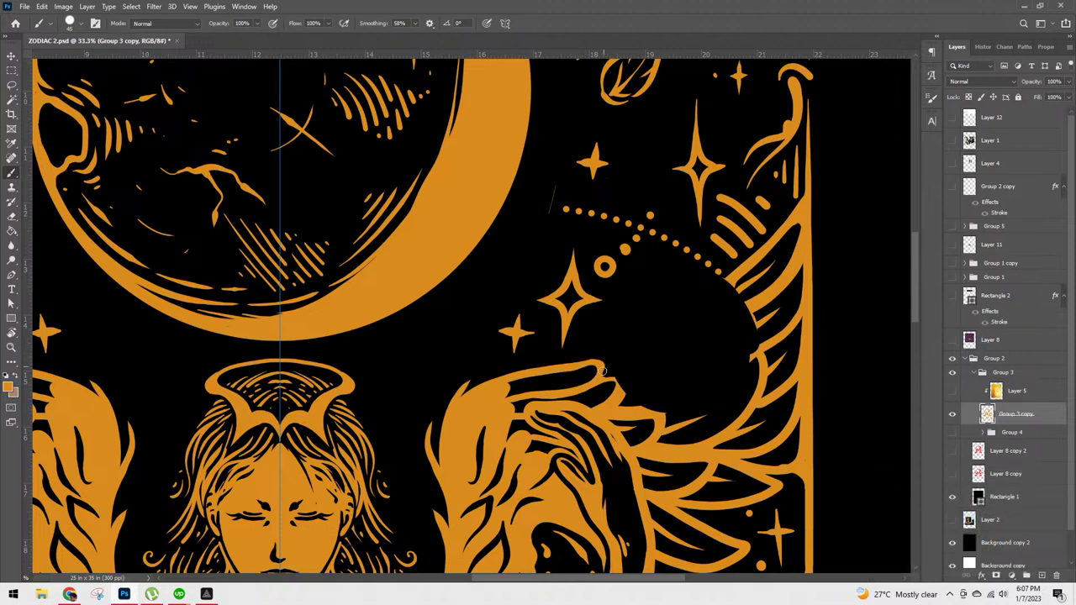
pyautogui.moveTo(597, 381)
pyautogui.mouseDown()
pyautogui.moveTo(625, 379)
pyautogui.moveTo(615, 410)
pyautogui.mouseUp()
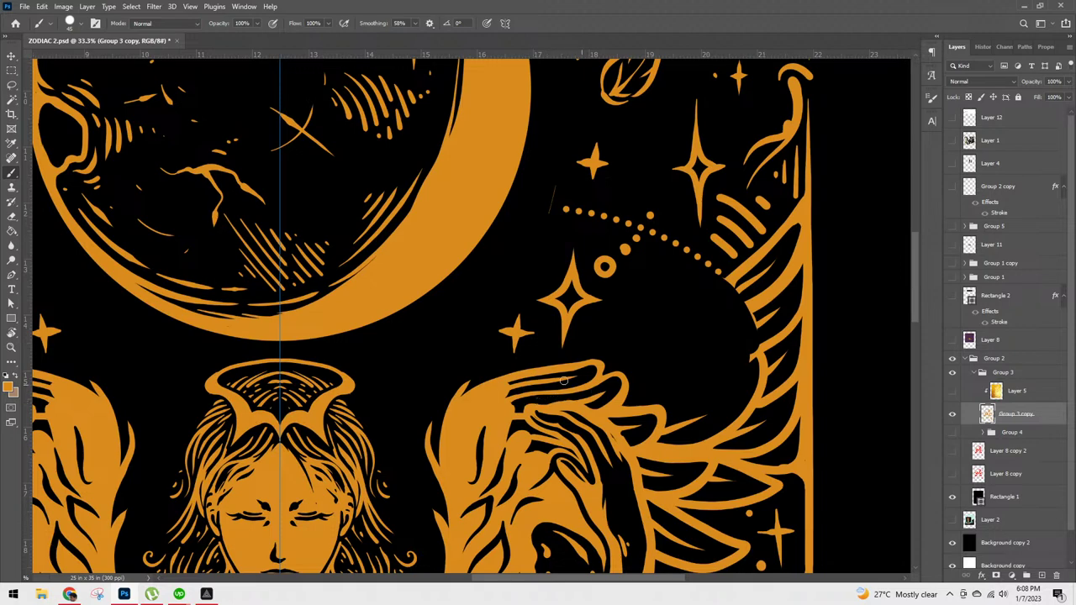
# Step: Paint long curved feathers across the erased gaps, joining the wings' outer feathers to the short inner ones
pyautogui.scroll(-5, 565, 380)
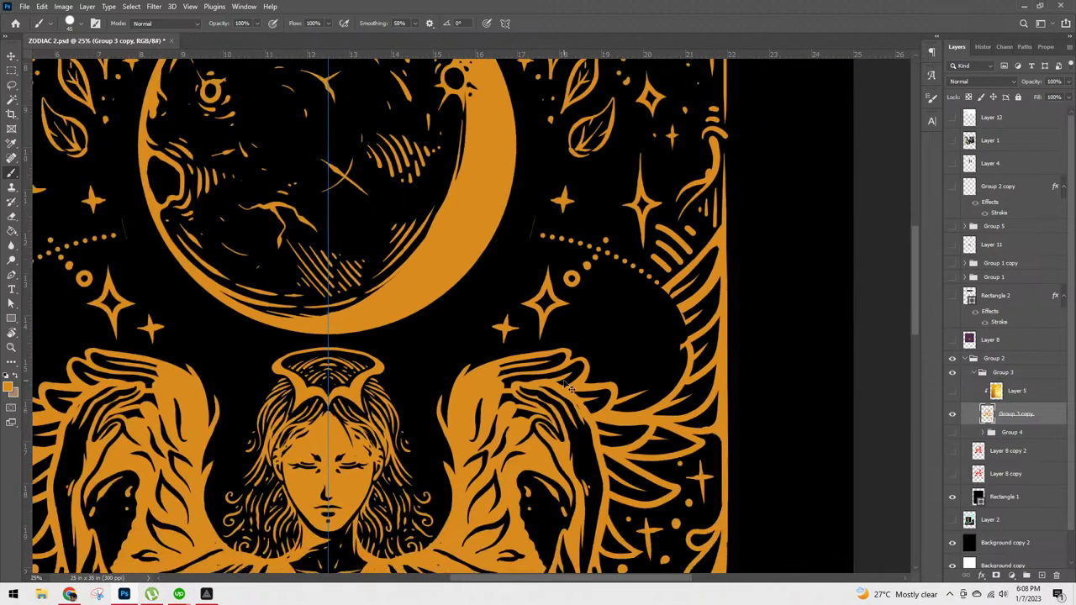
pyautogui.scroll(2, 568, 387)
pyautogui.scroll(2, 565, 380)
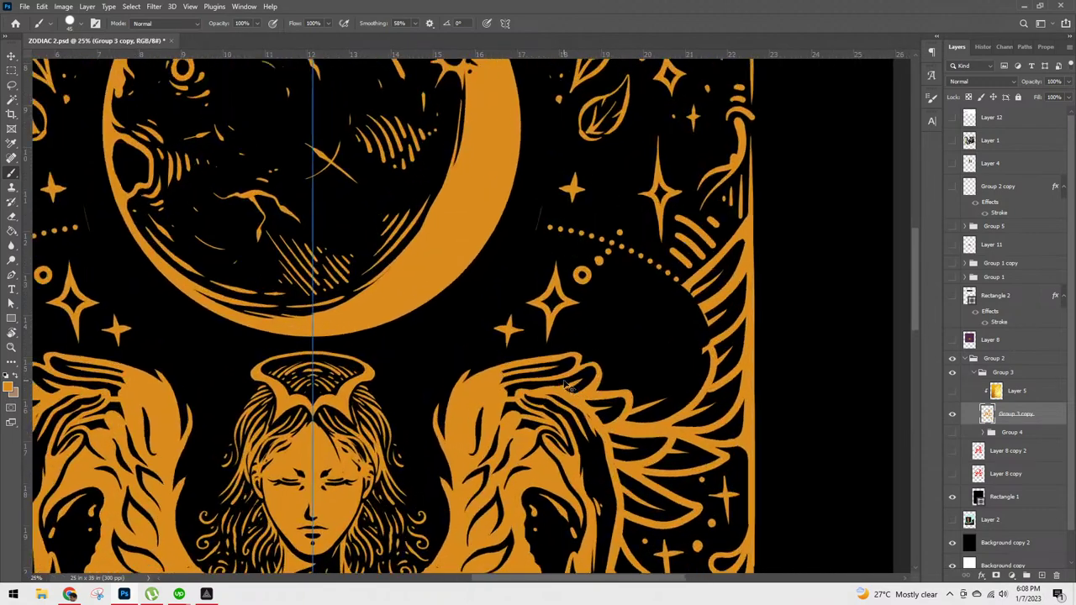
pyautogui.moveTo(564, 378); pyautogui.dragTo(854, 320)
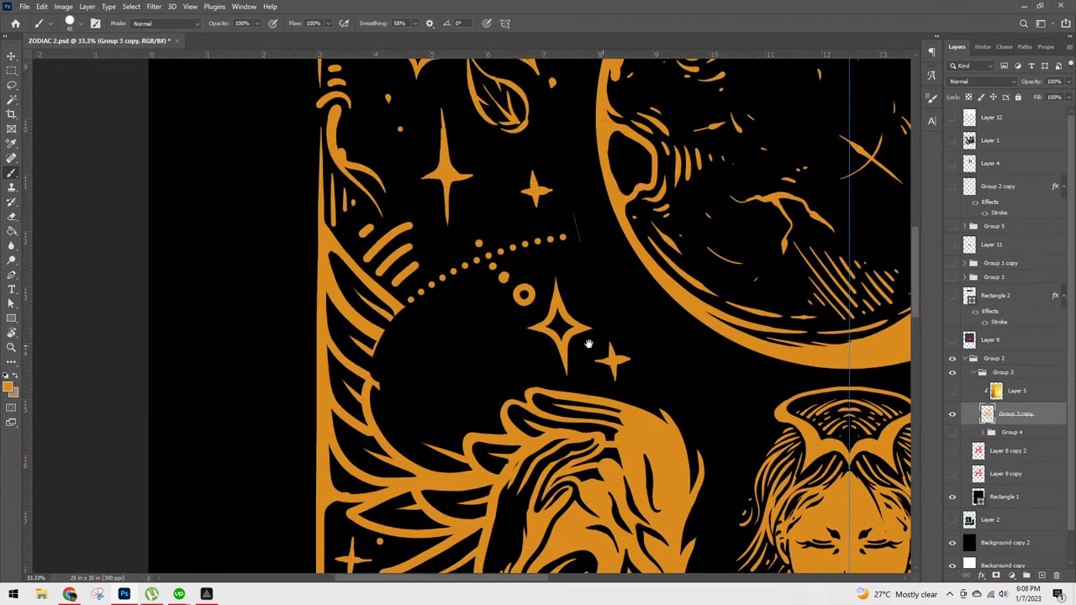
pyautogui.moveTo(596, 343); pyautogui.dragTo(542, 345)
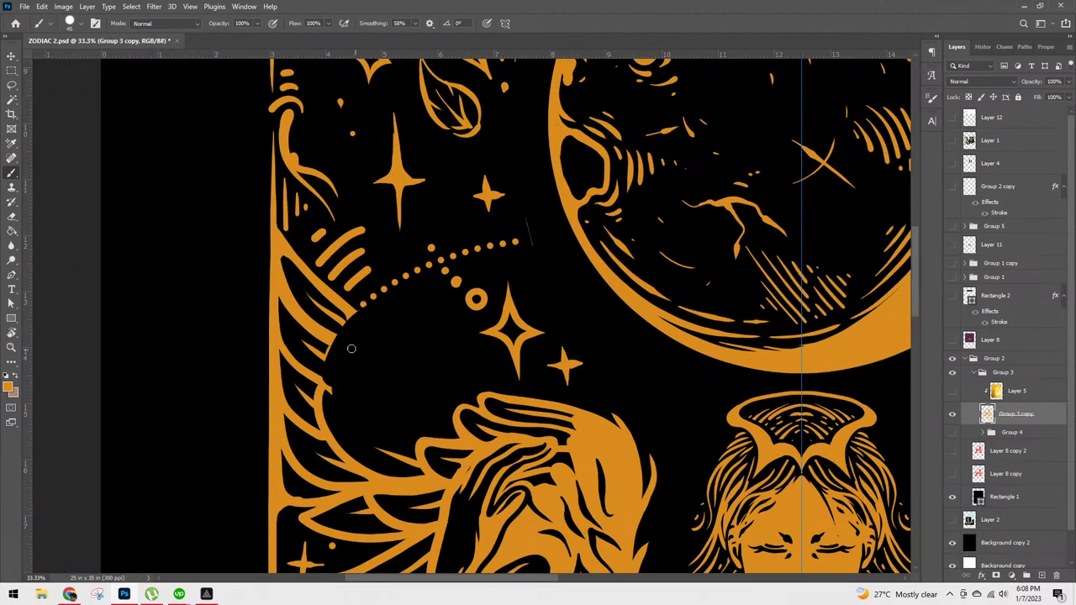
pyautogui.moveTo(325, 385); pyautogui.dragTo(427, 447)
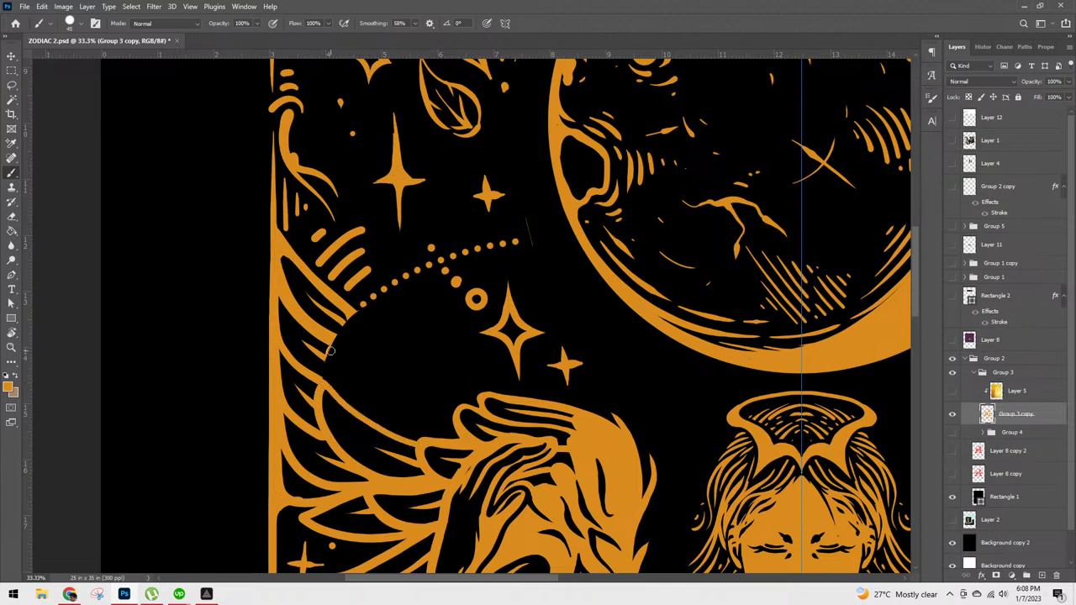
pyautogui.moveTo(334, 390)
pyautogui.mouseDown()
pyautogui.moveTo(330, 343)
pyautogui.moveTo(399, 404)
pyautogui.moveTo(464, 431)
pyautogui.mouseUp()
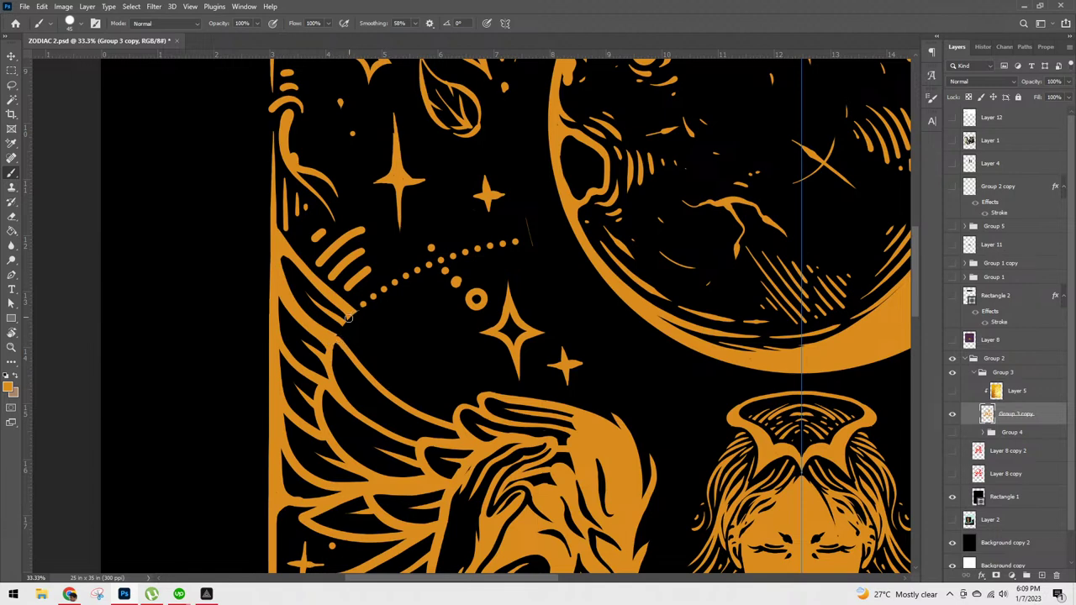
pyautogui.moveTo(351, 309); pyautogui.dragTo(483, 408)
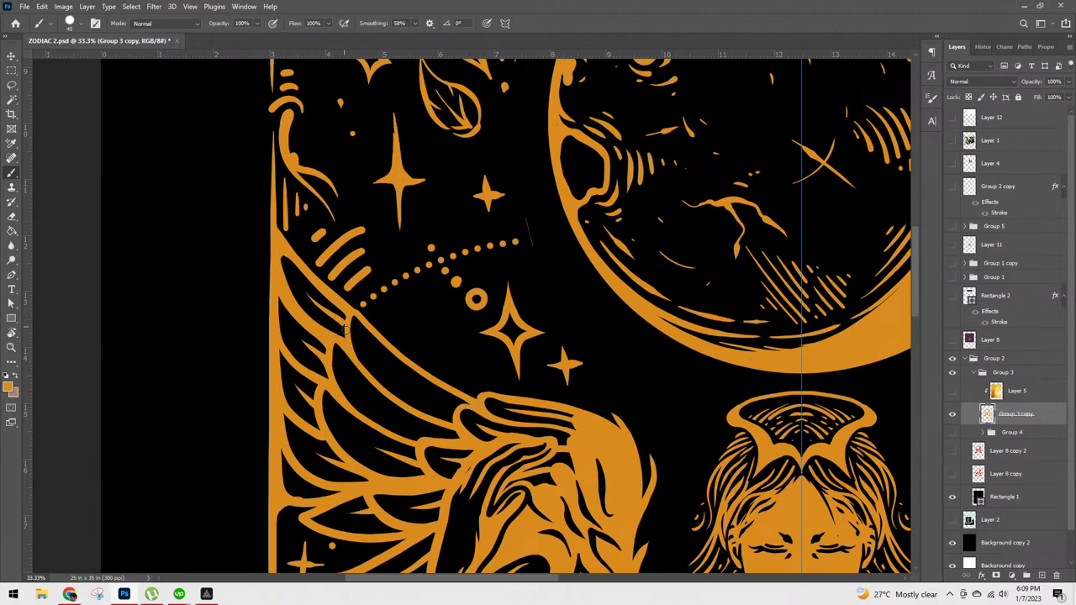
# Step: Add inner lines to the uppermost long feathers and paint an extra raised feather along the wings' upper edge
pyautogui.moveTo(399, 379); pyautogui.dragTo(464, 417)
pyautogui.moveTo(358, 388)
pyautogui.mouseDown()
pyautogui.moveTo(422, 427)
pyautogui.moveTo(471, 439)
pyautogui.mouseUp()
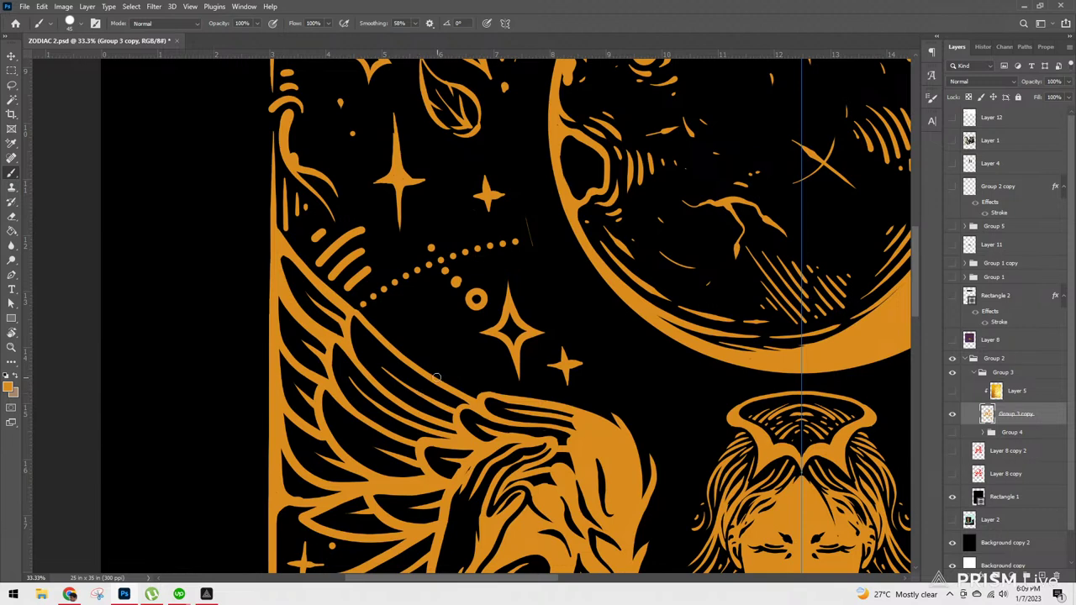
pyautogui.moveTo(410, 357)
pyautogui.mouseDown()
pyautogui.moveTo(406, 337)
pyautogui.moveTo(493, 397)
pyautogui.moveTo(433, 342)
pyautogui.mouseUp()
pyautogui.hotkey('ctrl', 'z')
pyautogui.hotkey('ctrl', 'z')
pyautogui.moveTo(500, 398)
pyautogui.mouseDown()
pyautogui.moveTo(433, 357)
pyautogui.moveTo(395, 313)
pyautogui.moveTo(429, 382)
pyautogui.moveTo(460, 382)
pyautogui.mouseUp()
# Step: Review the repainted wings across the whole card and reread the client's notes
pyautogui.scroll(-3, 461, 338)
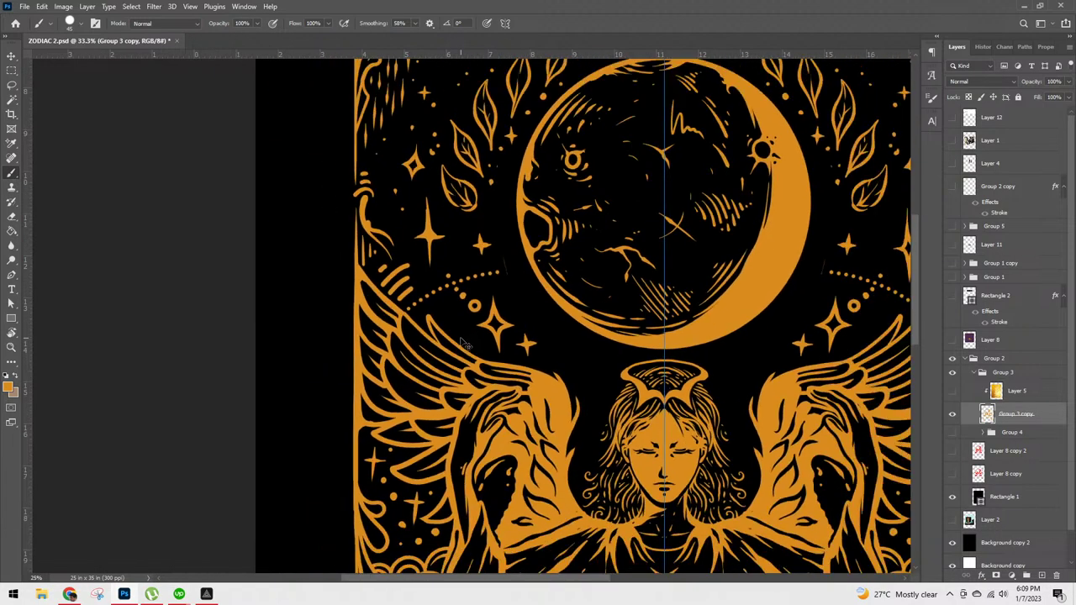
pyautogui.scroll(-1, 464, 345)
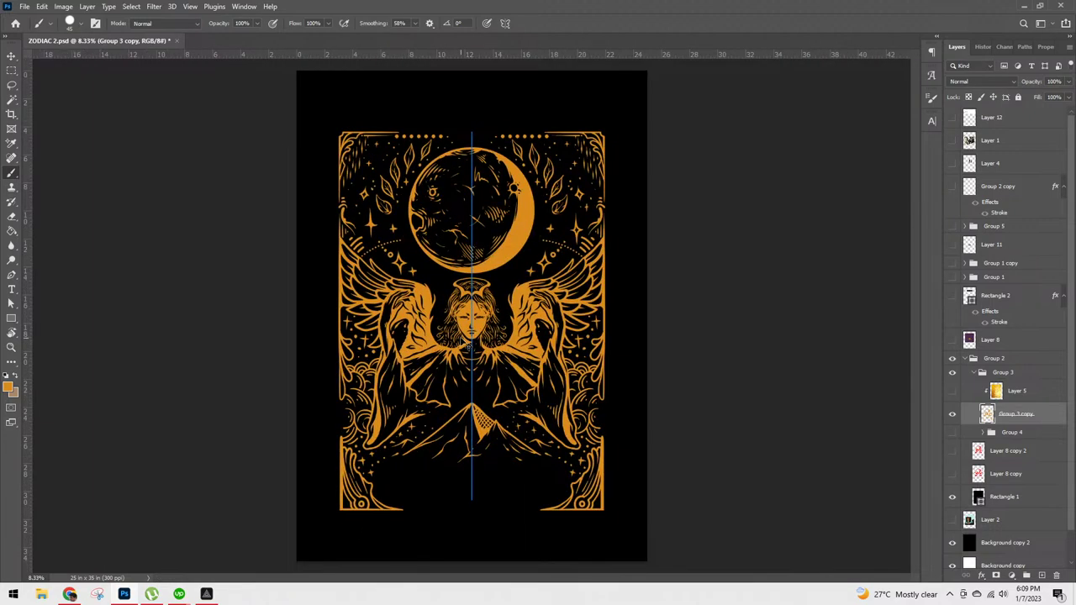
pyautogui.scroll(1, 469, 344)
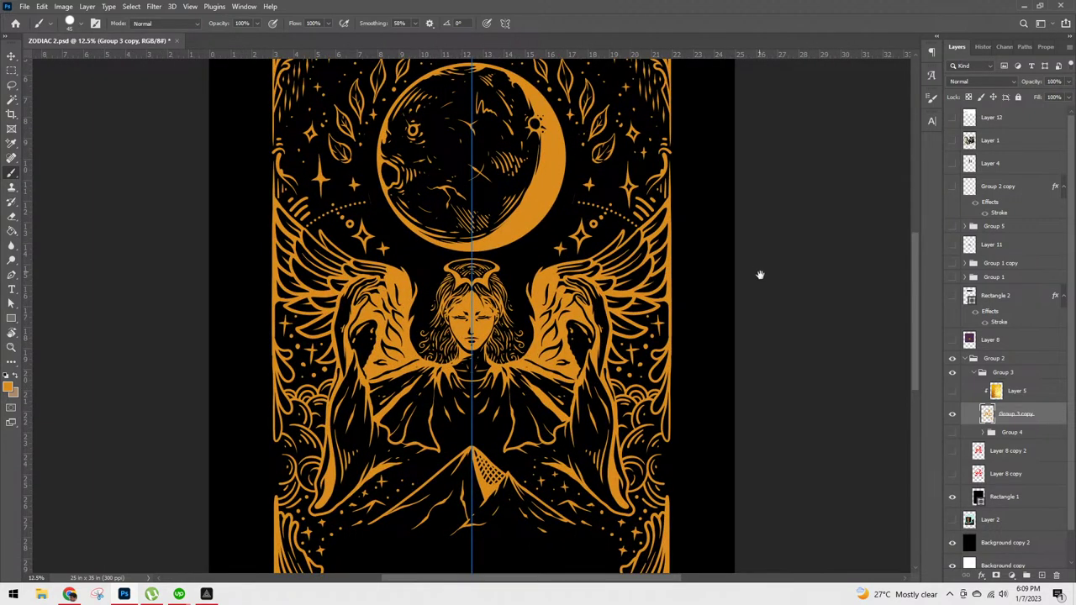
pyautogui.moveTo(759, 267); pyautogui.dragTo(783, 367)
pyautogui.click(953, 118)
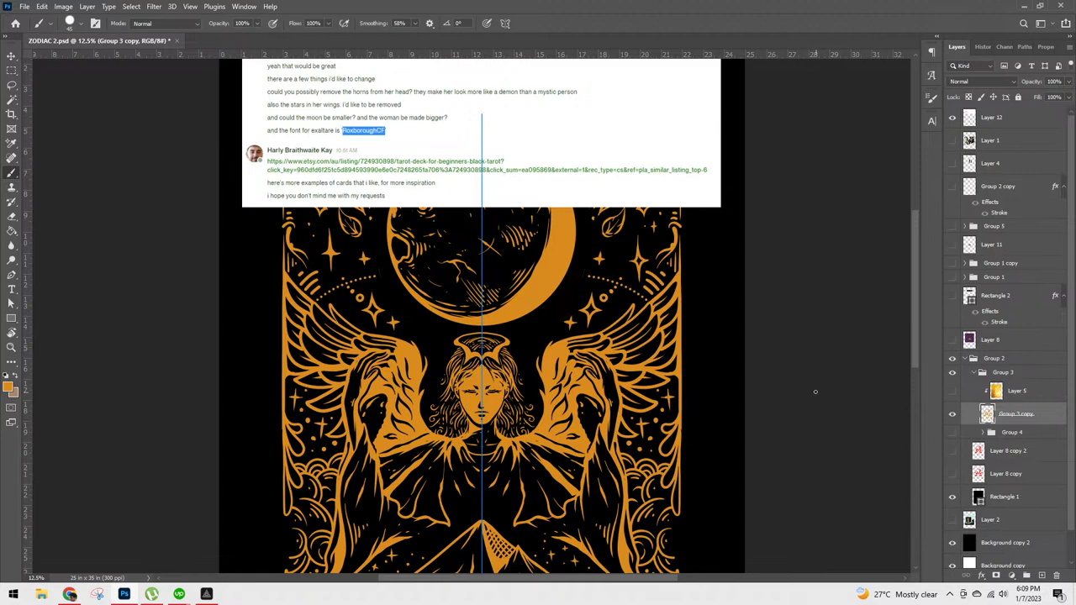
pyautogui.click(953, 117)
pyautogui.moveTo(748, 253); pyautogui.dragTo(766, 314)
# Step: Show the guides, select the moon with a circular marquee centred on the vertical guide, and cut it to its own unclipped layer
pyautogui.press('m')
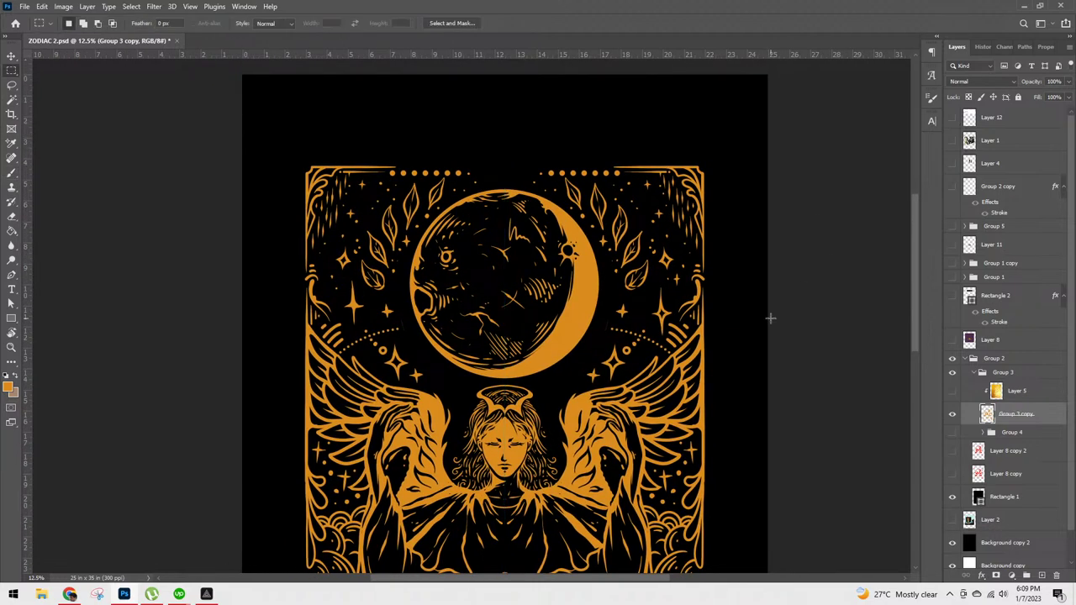
pyautogui.hotkey('ctrl', ';')
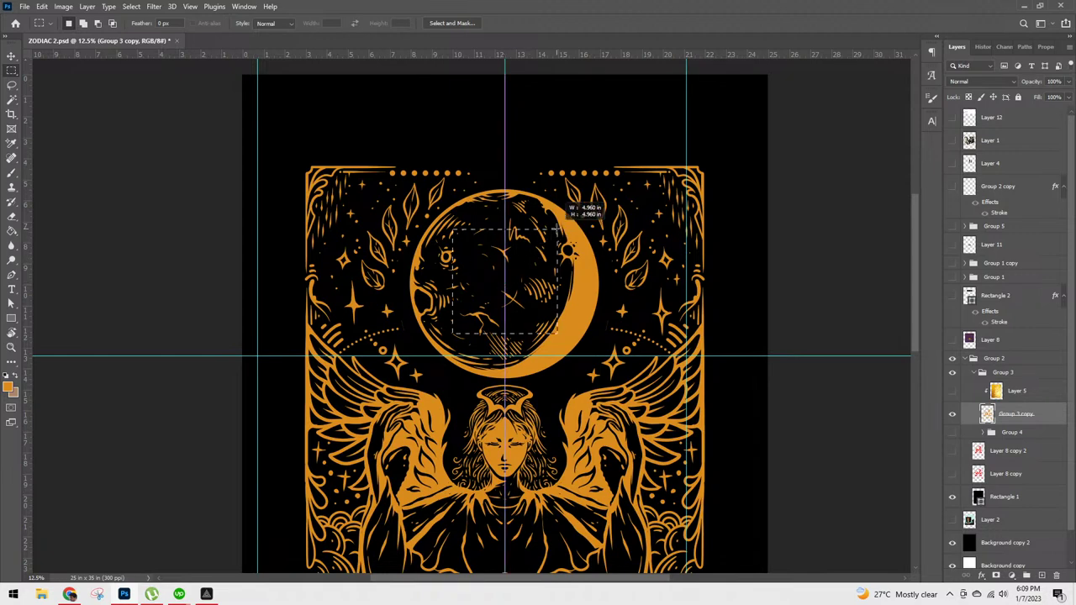
pyautogui.moveTo(452, 230); pyautogui.dragTo(557, 334)
pyautogui.click(555, 277)
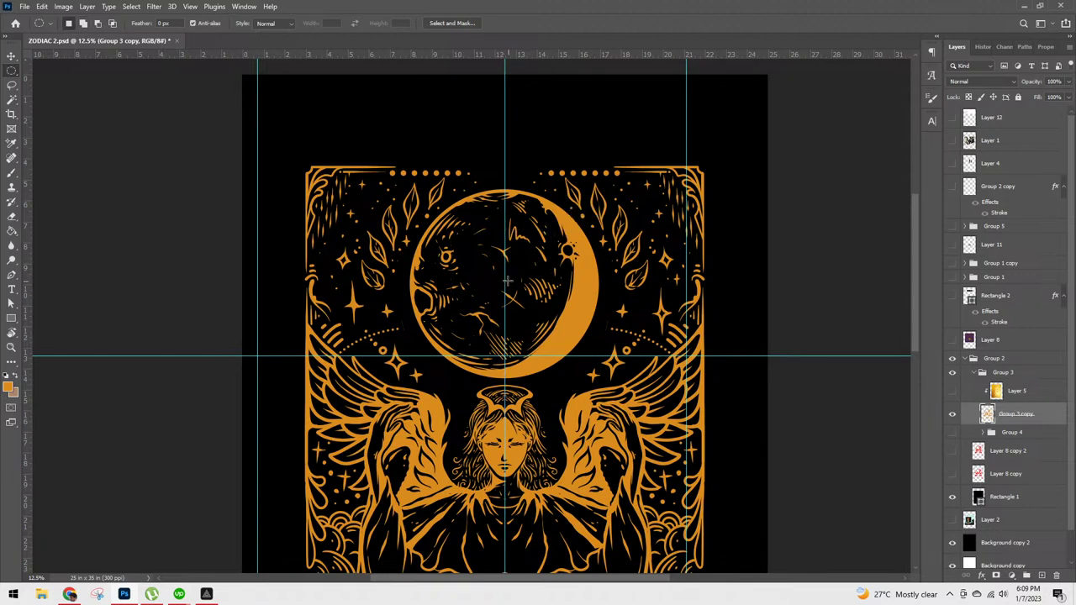
pyautogui.moveTo(504, 280); pyautogui.dragTo(612, 158)
pyautogui.hotkey('ctrl', 'shift', 'j')
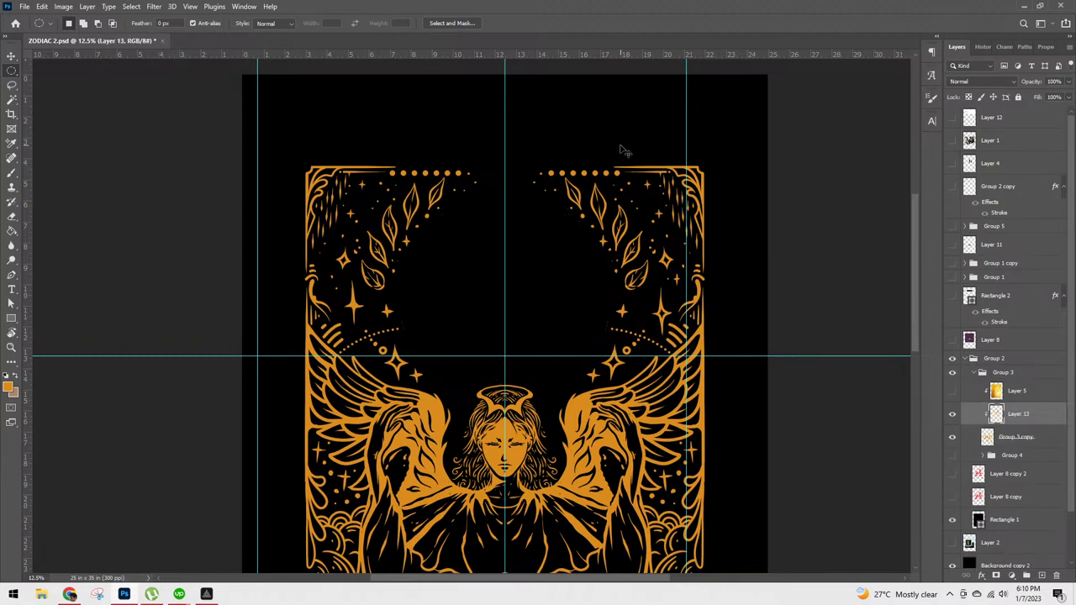
pyautogui.hotkey('ctrl', 'alt', 'g')
pyautogui.hotkey('ctrl', 't')
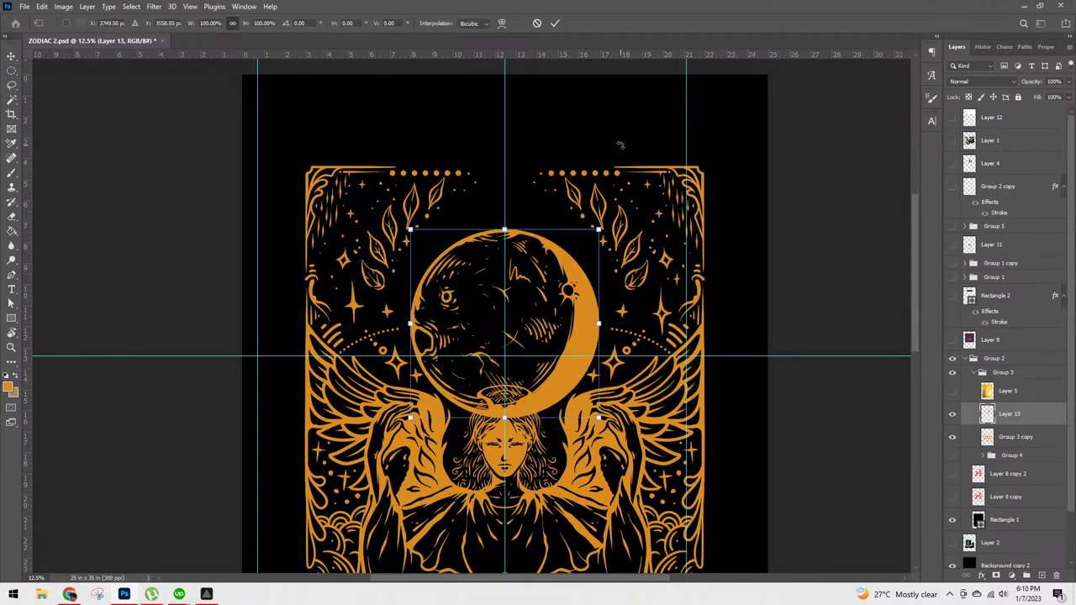
pyautogui.moveTo(598, 228); pyautogui.dragTo(580, 252)
pyautogui.press('Return')
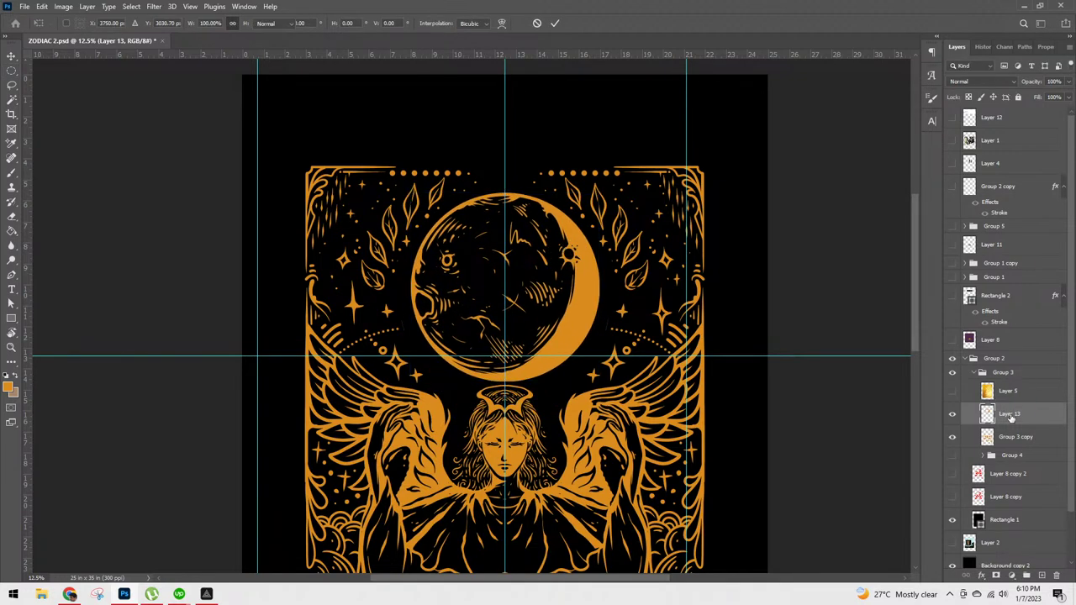
# Step: Convert the moon layer to a smart object, scale it down and move it up along the centre line
pyautogui.rightClick(989, 402)
pyautogui.click(908, 264)
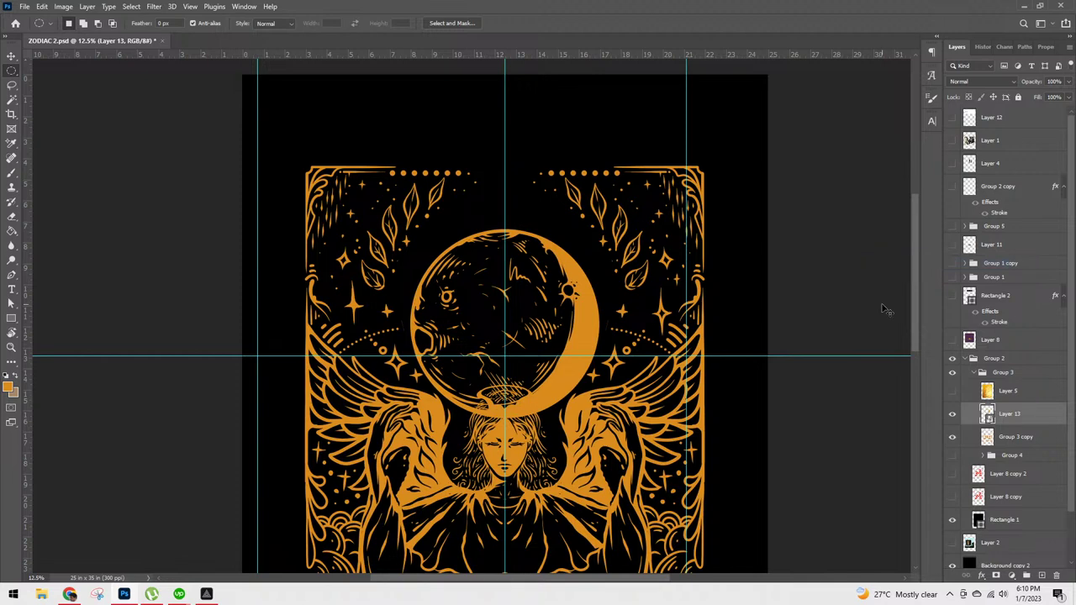
pyautogui.hotkey('ctrl', 't')
pyautogui.moveTo(514, 368); pyautogui.dragTo(536, 265)
pyautogui.moveTo(523, 313); pyautogui.dragTo(528, 323)
pyautogui.press('Return')
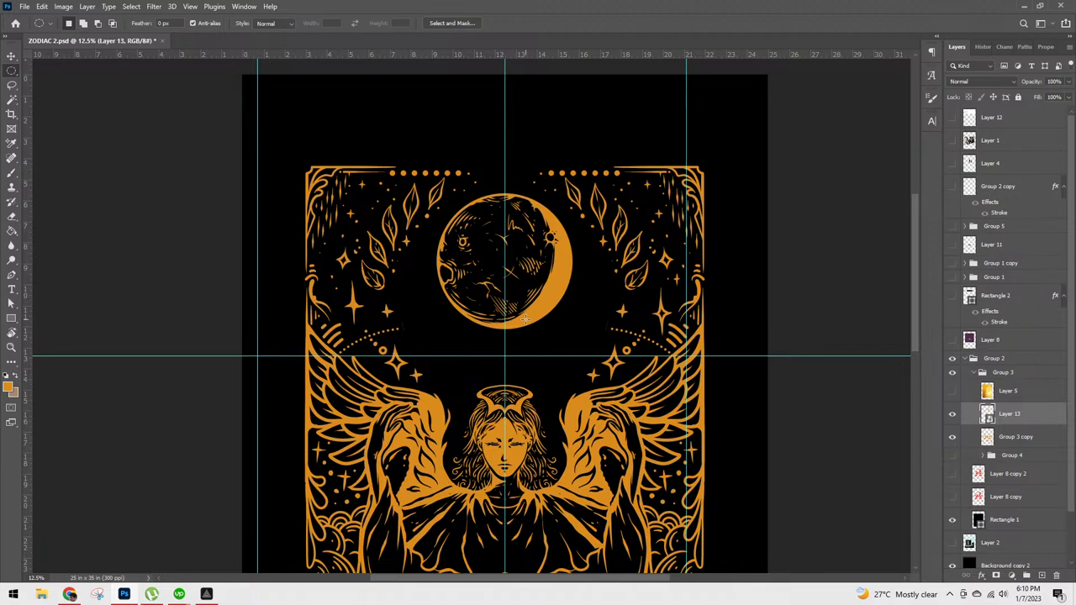
# Step: Hide the guides and erase the dotted arcs, small rings, short strokes and lowest stars above the wings on Group 3 copy
pyautogui.hotkey('ctrl', ';')
pyautogui.press('b')
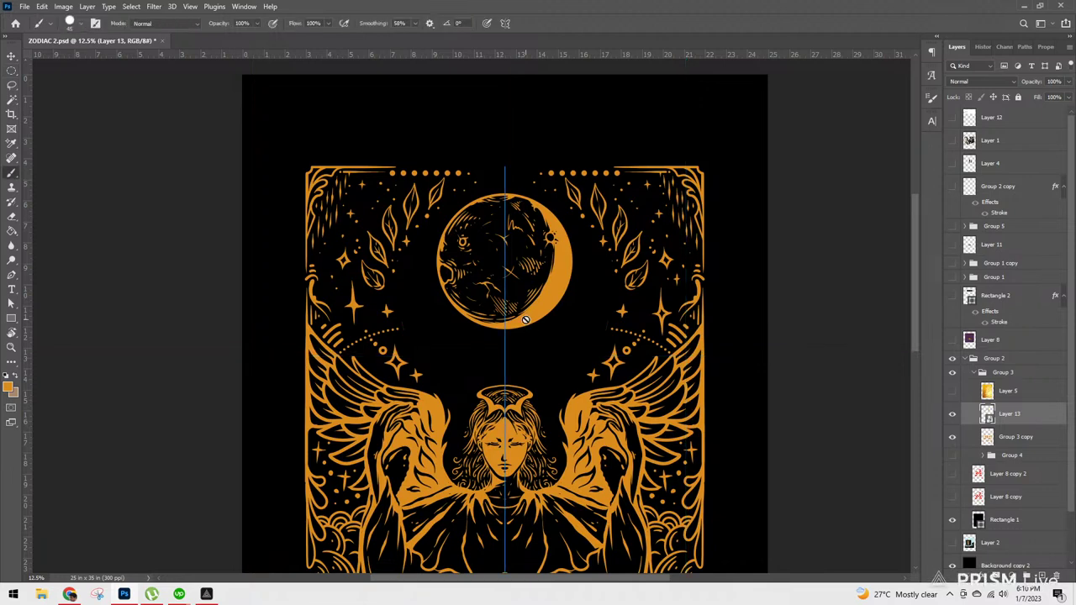
pyautogui.click(1004, 438)
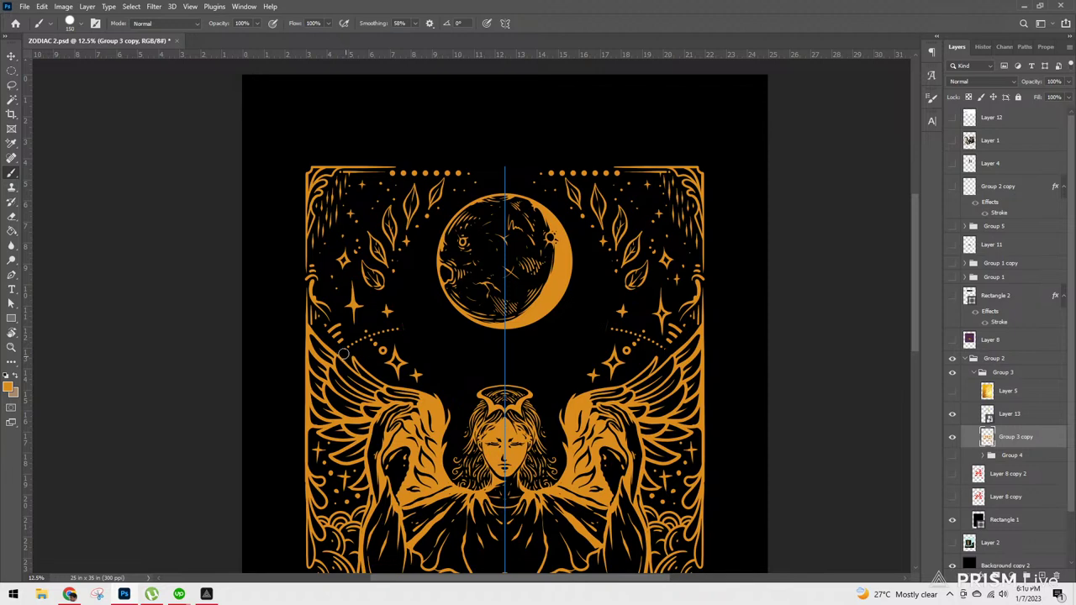
pyautogui.hotkey('ctrl', 'z')
pyautogui.hotkey('ctrl', 'z')
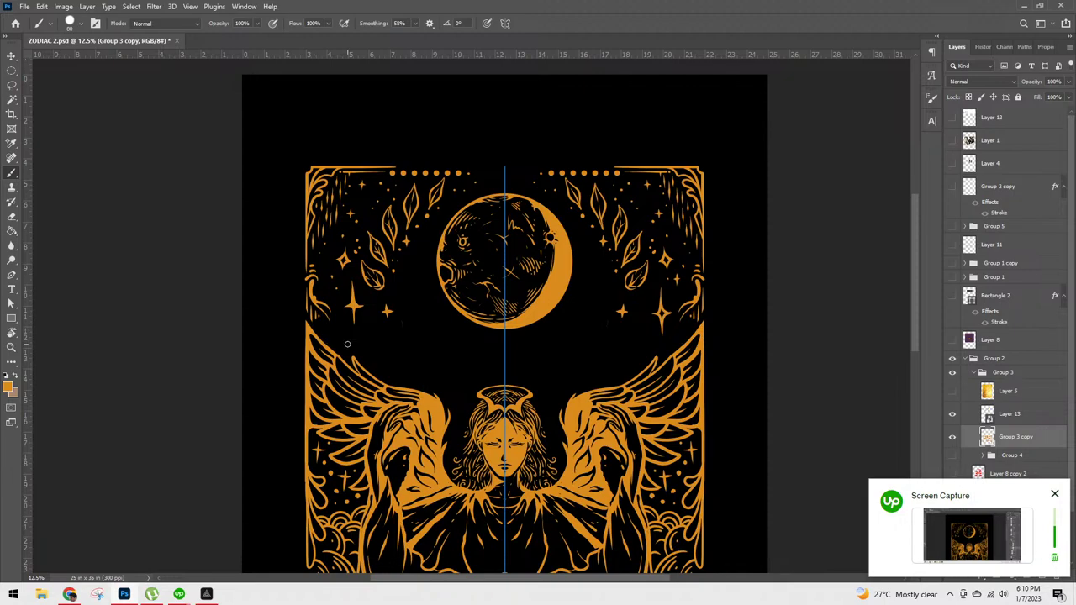
# Step: Select the woman with her wings and clouds with a freehand lasso above the mountain and cut them to a separate layer
pyautogui.moveTo(728, 424); pyautogui.dragTo(747, 278)
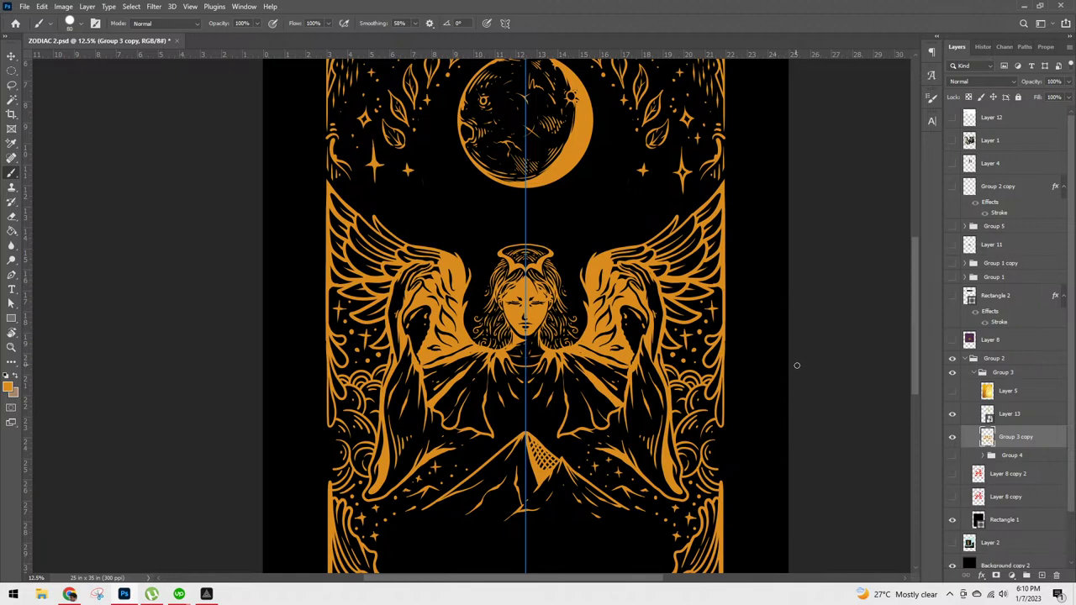
pyautogui.press('l')
pyautogui.moveTo(724, 180)
pyautogui.mouseDown()
pyautogui.moveTo(679, 210)
pyautogui.moveTo(575, 224)
pyautogui.moveTo(441, 219)
pyautogui.moveTo(288, 164)
pyautogui.moveTo(300, 250)
pyautogui.moveTo(296, 411)
pyautogui.moveTo(342, 502)
pyautogui.moveTo(360, 516)
pyautogui.moveTo(451, 491)
pyautogui.moveTo(526, 427)
pyautogui.moveTo(607, 493)
pyautogui.moveTo(652, 503)
pyautogui.mouseUp()
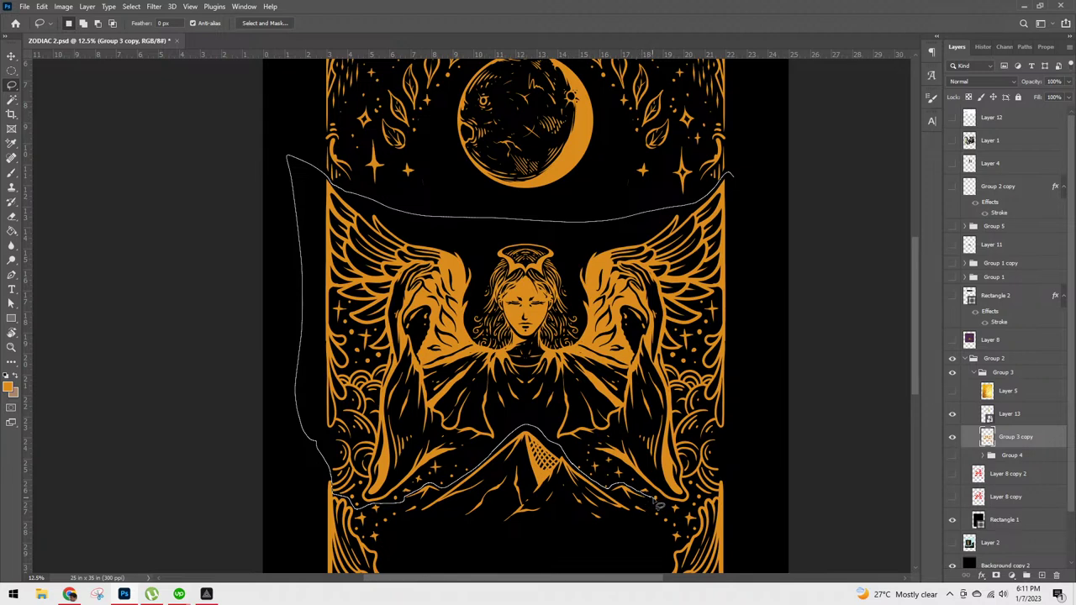
pyautogui.moveTo(663, 508); pyautogui.dragTo(700, 510)
pyautogui.moveTo(723, 499)
pyautogui.mouseDown()
pyautogui.moveTo(753, 462)
pyautogui.moveTo(759, 223)
pyautogui.mouseUp()
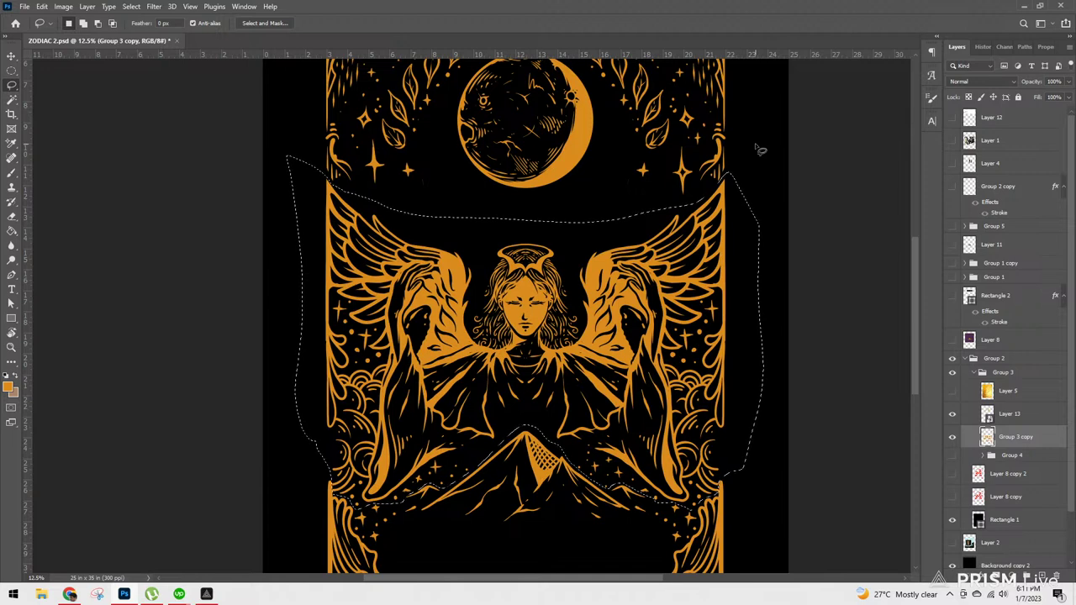
pyautogui.hotkey('ctrl', 'x')
pyautogui.hotkey('ctrl', 'shift', 'alt', 'n')
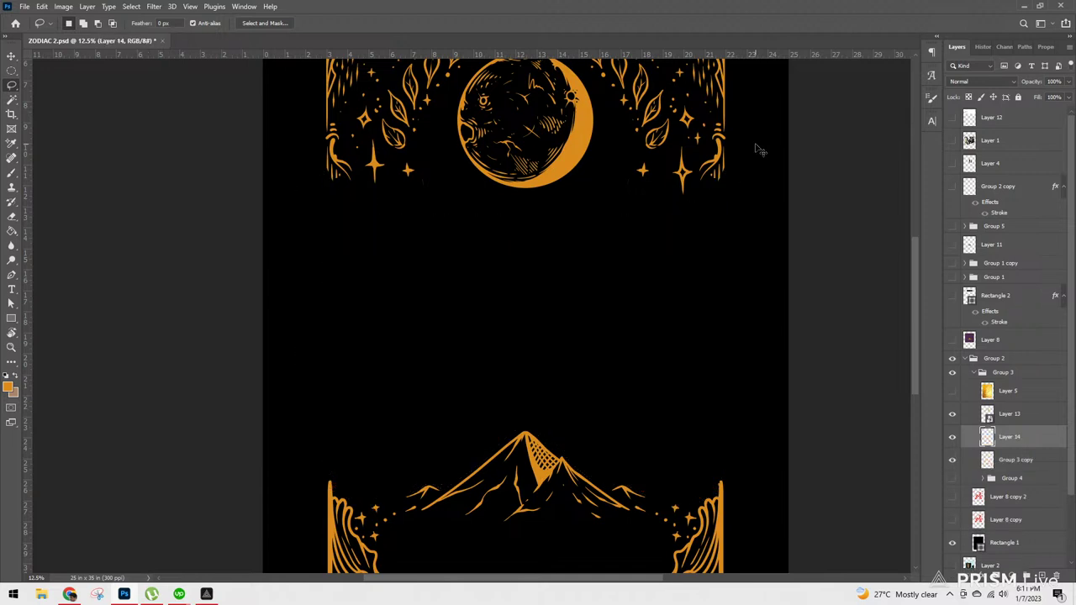
pyautogui.hotkey('ctrl', 'v')
pyautogui.hotkey('ctrl', '-')
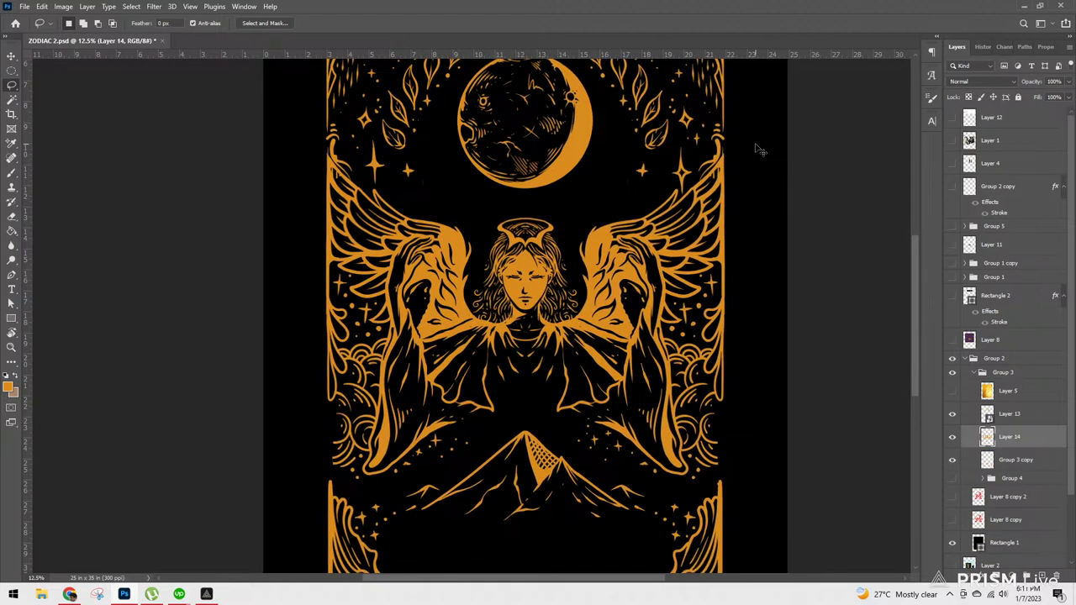
pyautogui.hotkey('ctrl', '+')
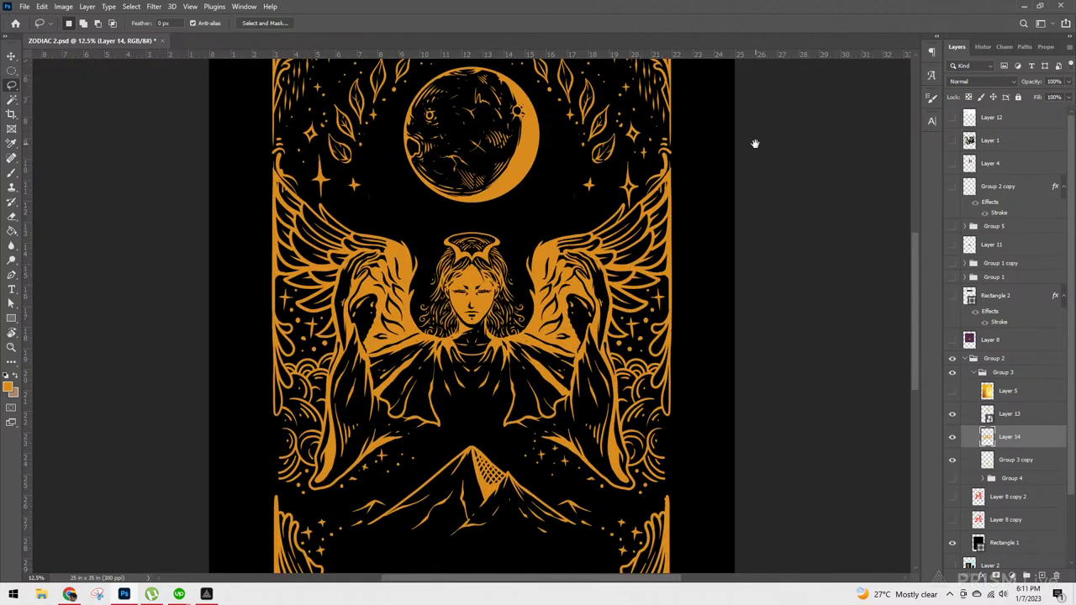
# Step: Move the woman's layer straight up until the halo sits just below the moon
pyautogui.press('v')
pyautogui.scroll(2, 728, 363)
pyautogui.hotkey('shift', 'Up')
pyautogui.hotkey('shift', 'Up')
pyautogui.hotkey('shift', 'Up')
pyautogui.hotkey('shift', 'Up')
pyautogui.hotkey('shift', 'Up')
pyautogui.hotkey('shift', 'Up')
pyautogui.hotkey('shift', 'Up')
pyautogui.hotkey('shift', 'Up')
pyautogui.hotkey('shift', 'Up')
pyautogui.hotkey('shift', 'Up')
pyautogui.hotkey('shift', 'Up')
pyautogui.hotkey('shift', 'Up')
pyautogui.hotkey('shift', 'Up')
pyautogui.hotkey('shift', 'Up')
pyautogui.hotkey('shift', 'Up')
pyautogui.hotkey('shift', 'Up')
pyautogui.hotkey('shift', 'Up')
pyautogui.hotkey('shift', 'Up')
pyautogui.hotkey('shift', 'Up')
pyautogui.hotkey('shift', 'Up')
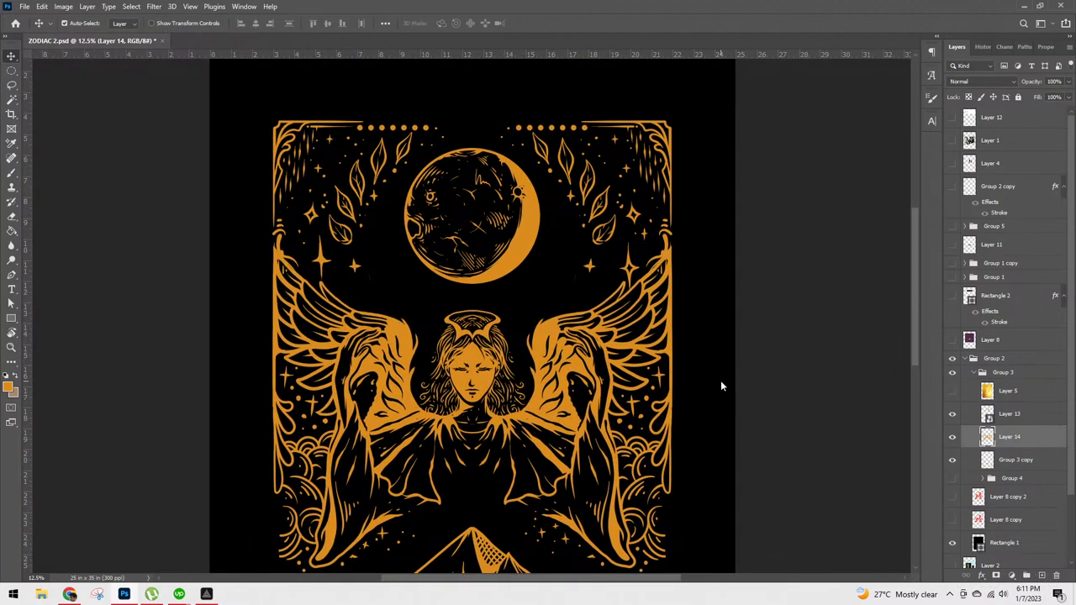
pyautogui.hotkey('shift', 'Up')
pyautogui.hotkey('shift', 'Up')
pyautogui.hotkey('shift', 'Up')
pyautogui.hotkey('shift', 'Up')
pyautogui.hotkey('shift', 'Up')
pyautogui.hotkey('shift', 'Up')
pyautogui.hotkey('shift', 'Up')
pyautogui.hotkey('shift', 'Up')
pyautogui.hotkey('shift', 'Up')
pyautogui.hotkey('shift', 'Up')
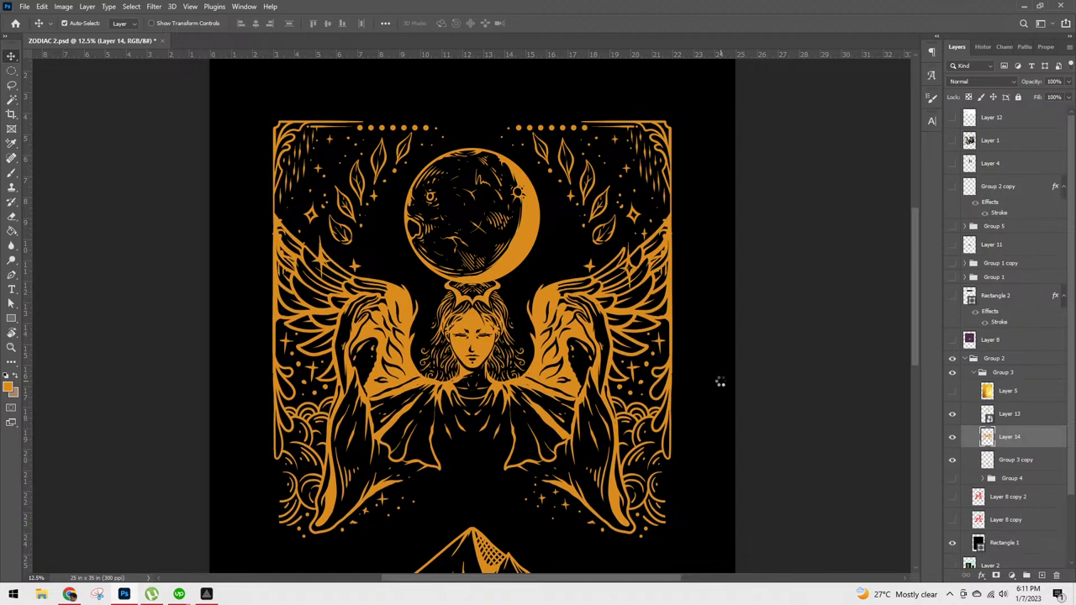
pyautogui.hotkey('shift', 'Up')
pyautogui.hotkey('shift', 'Up')
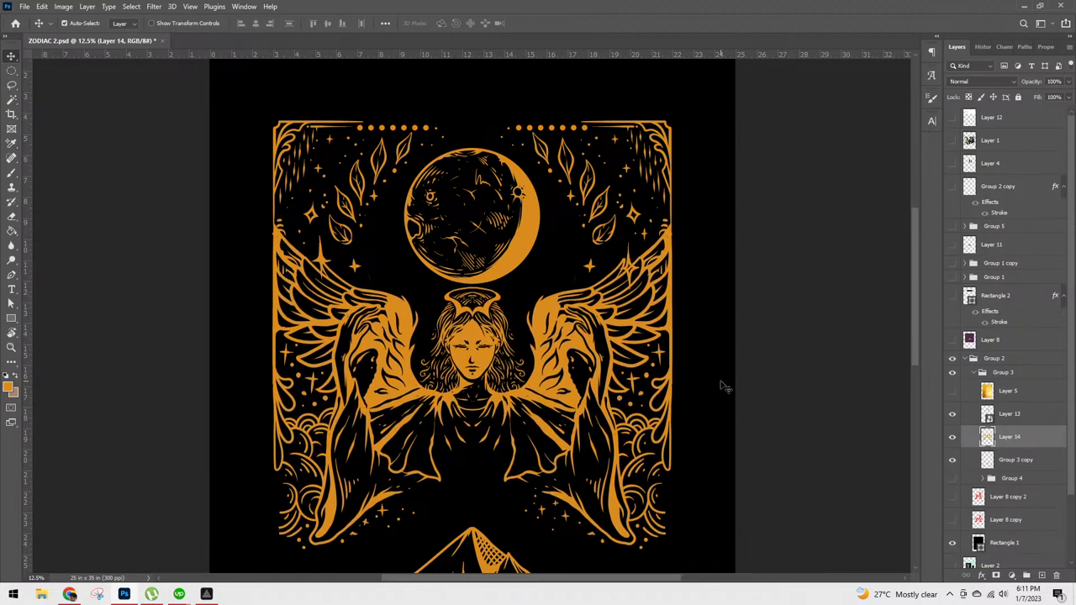
pyautogui.hotkey('shift', 'Up')
pyautogui.hotkey('shift', 'Up')
pyautogui.hotkey('ctrl', '-')
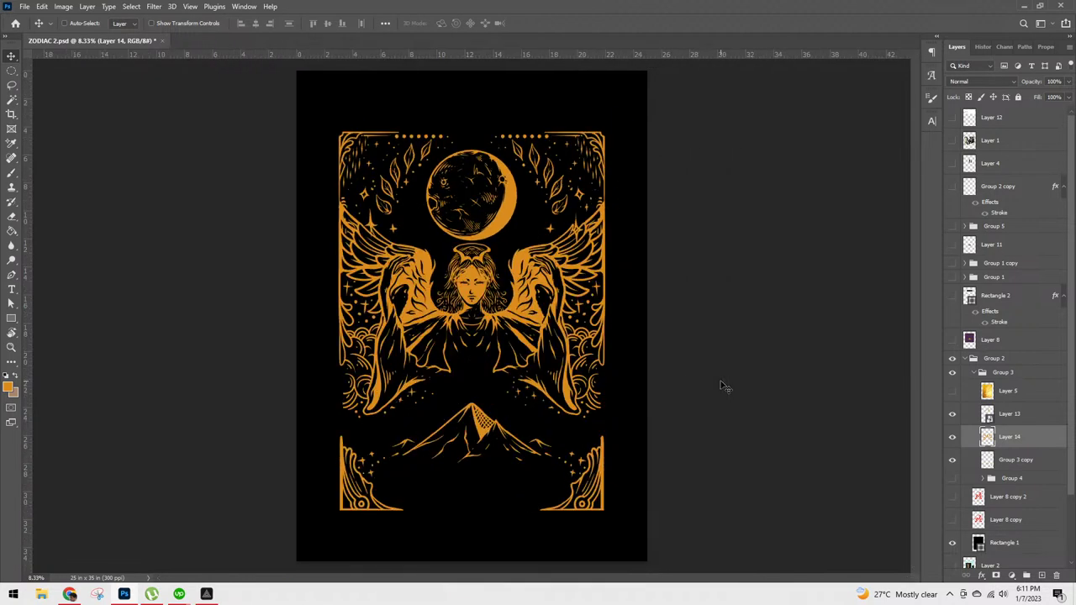
# Step: Enlarge the woman's layer proportionally about its centre so the wings extend past the card edges while the halo stays below the moon
pyautogui.hotkey('ctrl', '+')
pyautogui.hotkey('ctrl', 't')
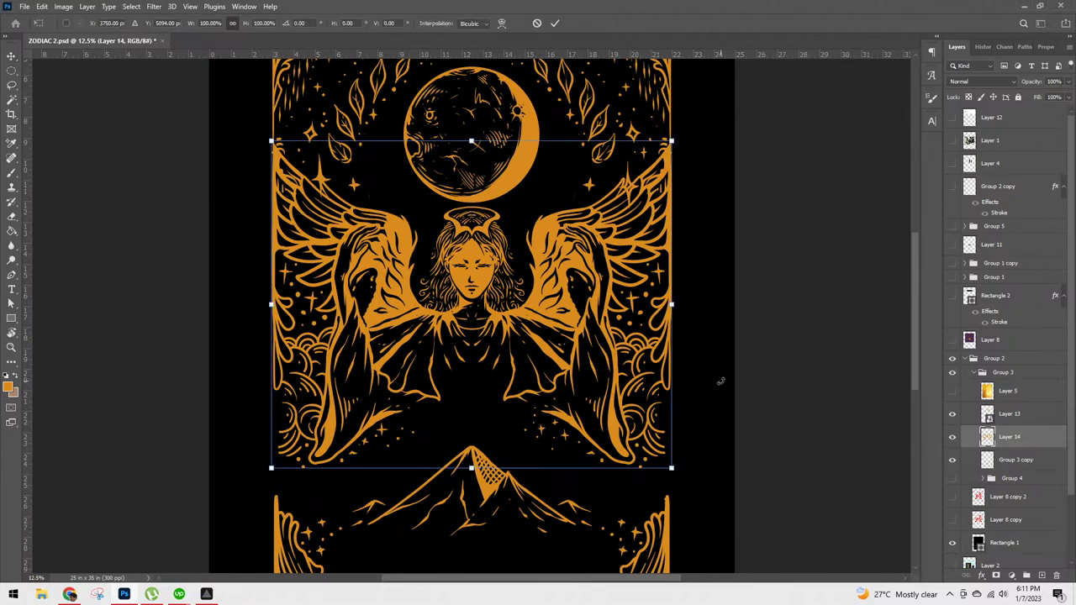
pyautogui.moveTo(677, 314); pyautogui.dragTo(713, 278)
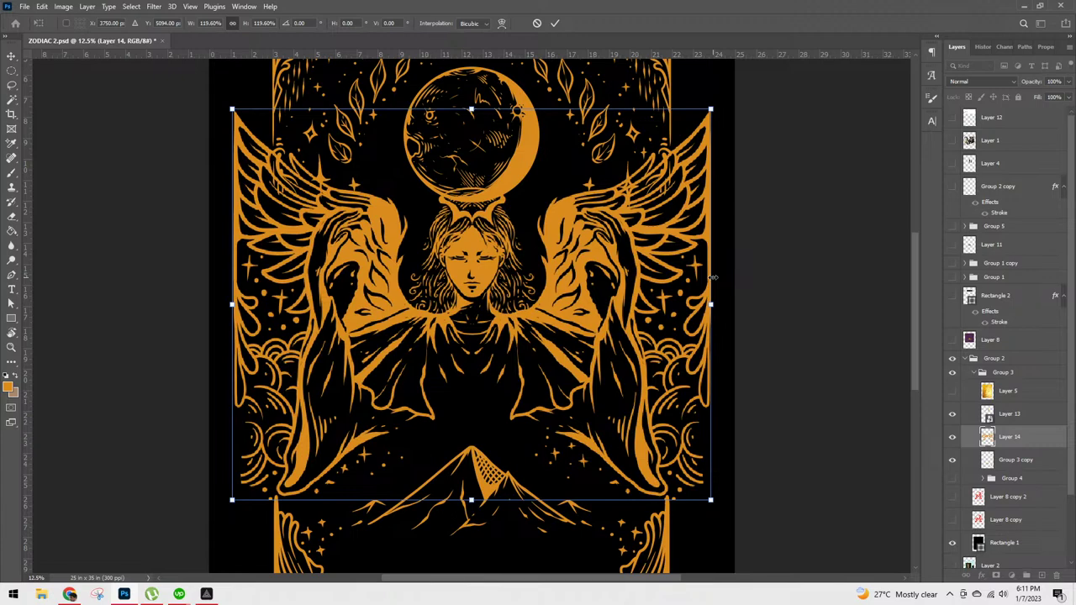
pyautogui.moveTo(710, 110); pyautogui.dragTo(699, 120)
pyautogui.press('Return')
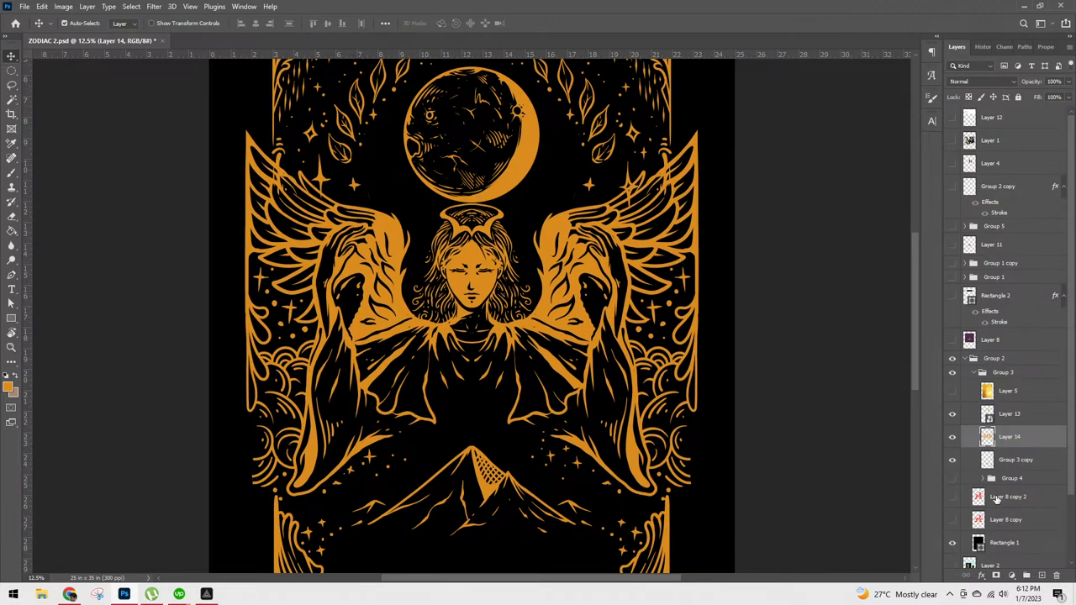
# Step: Trim the woman's layer to the card's outline by deleting everything outside Rectangle 1, and check the whole card
pyautogui.keyDown('ctrl'); pyautogui.click(978, 544); pyautogui.keyUp('ctrl')
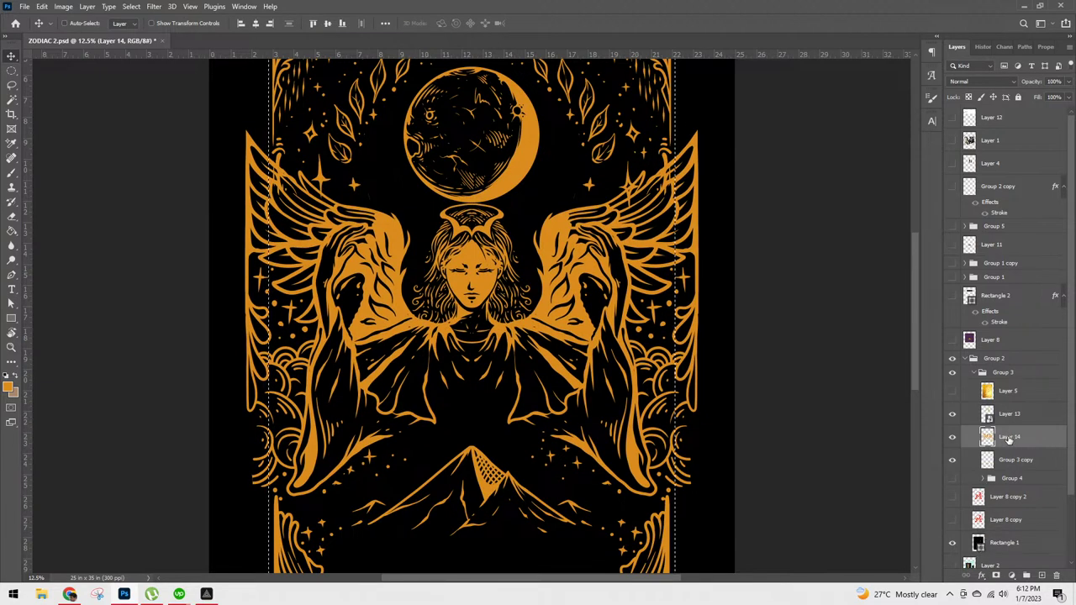
pyautogui.hotkey('ctrl', 'shift', 'i')
pyautogui.press('Delete')
pyautogui.hotkey('ctrl', 'd')
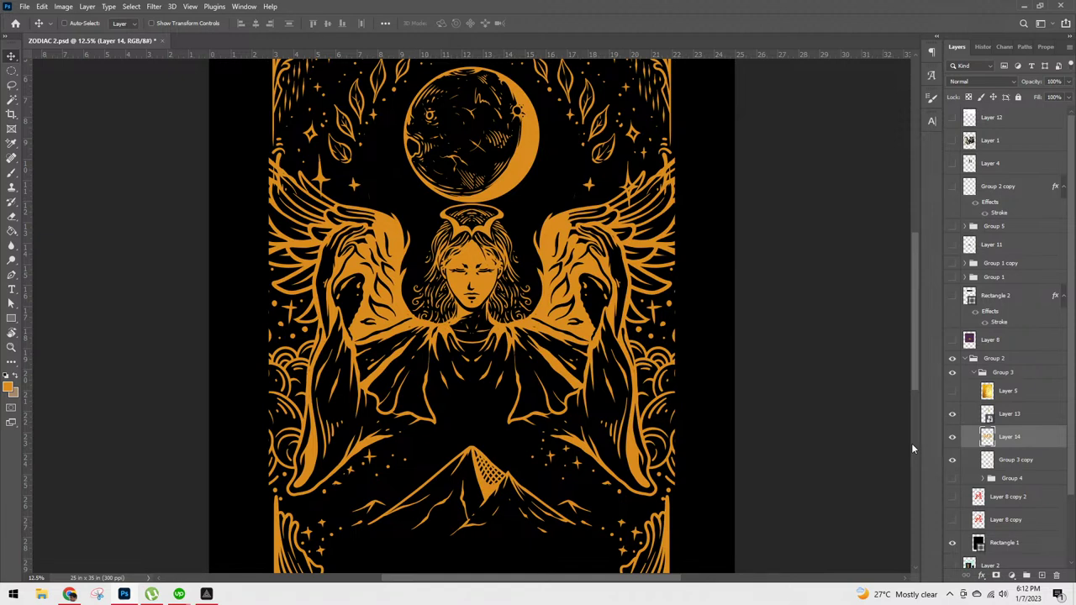
pyautogui.hotkey('ctrl', '-')
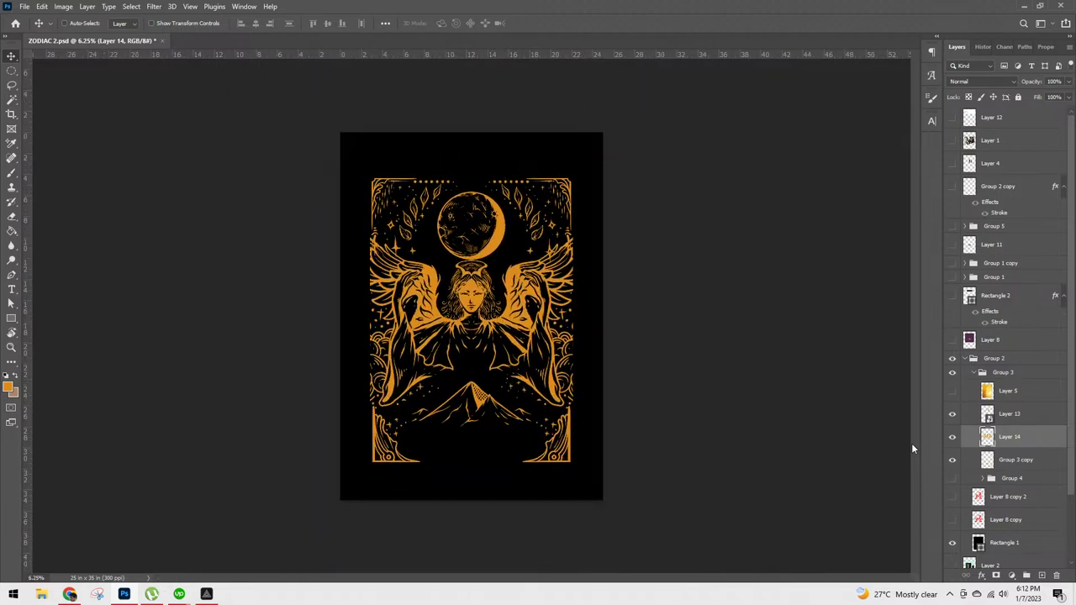
pyautogui.hotkey('ctrl', '+')
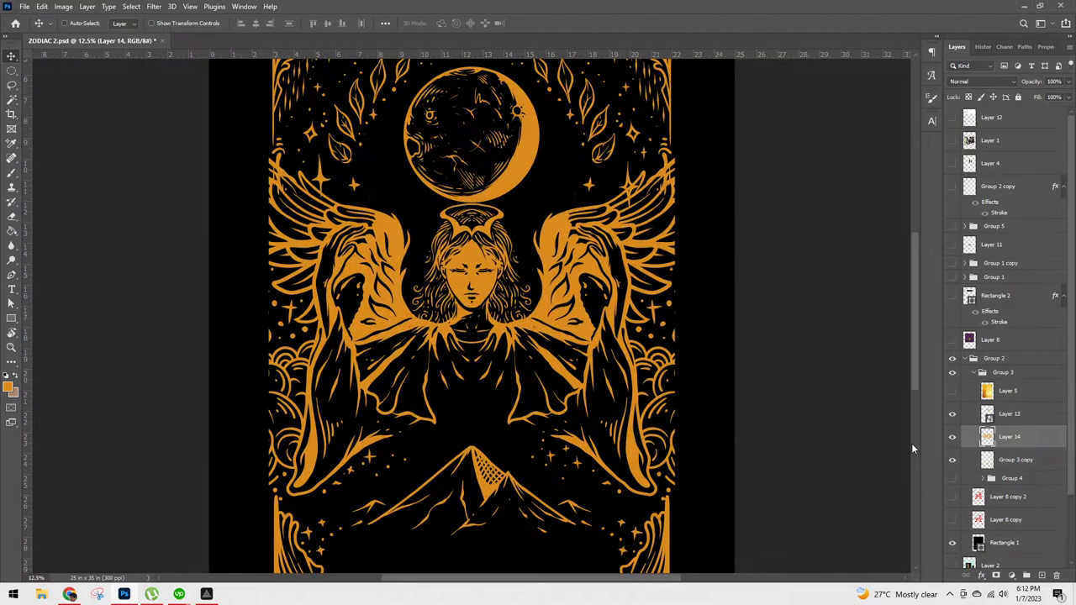
pyautogui.hotkey('ctrl', '-')
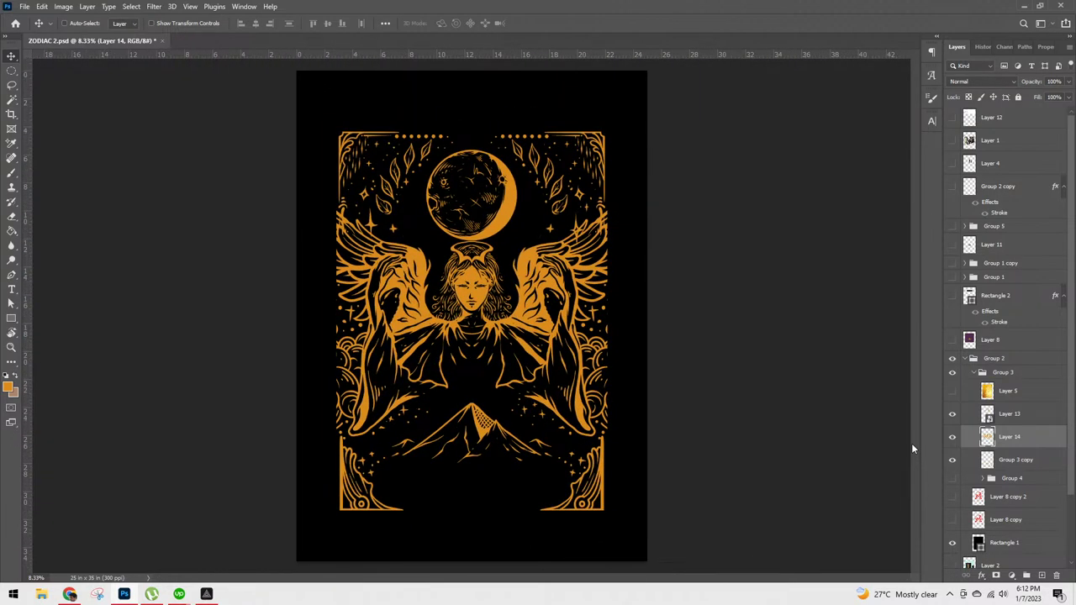
pyautogui.hotkey('ctrl', '+')
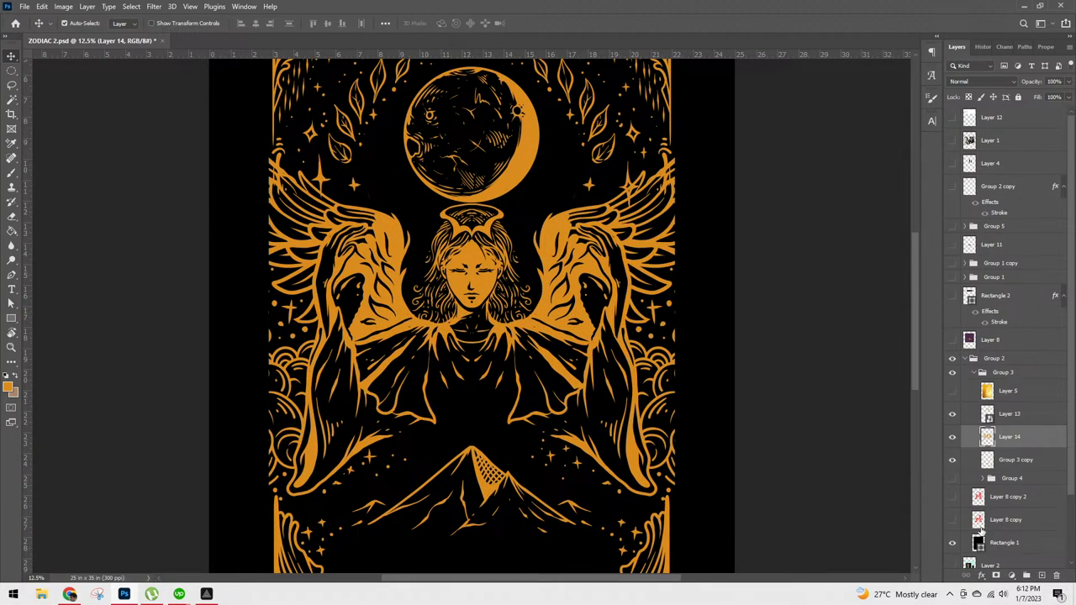
# Step: Add a 54 px inside stroke to Rectangle 1 in the artwork's orange, da8c1d, as a border around the card
pyautogui.rightClick(991, 543)
pyautogui.click(961, 82)
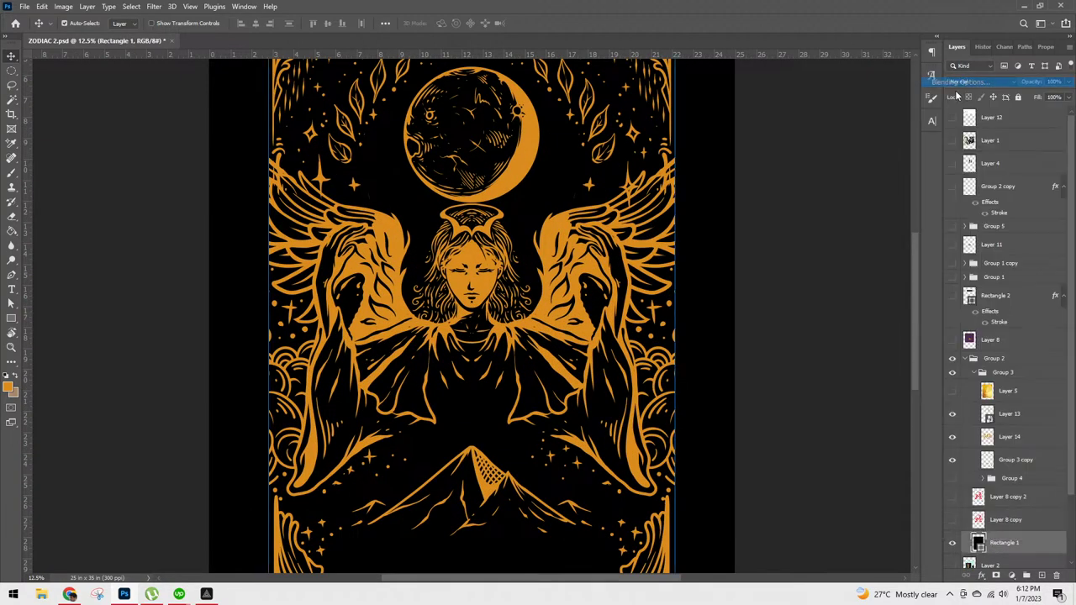
pyautogui.click(590, 207)
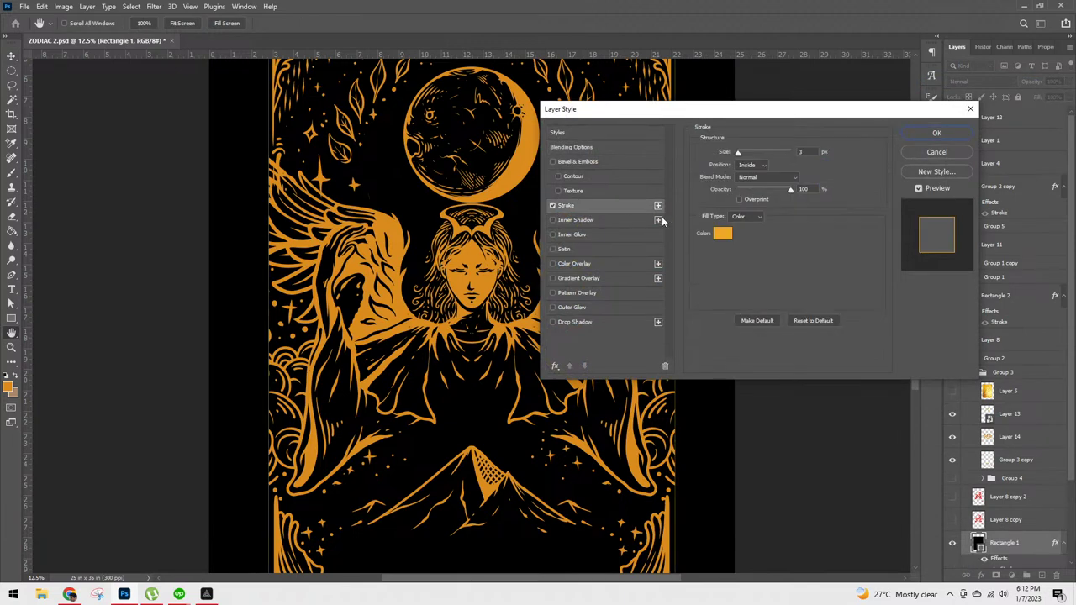
pyautogui.moveTo(737, 155); pyautogui.dragTo(754, 155)
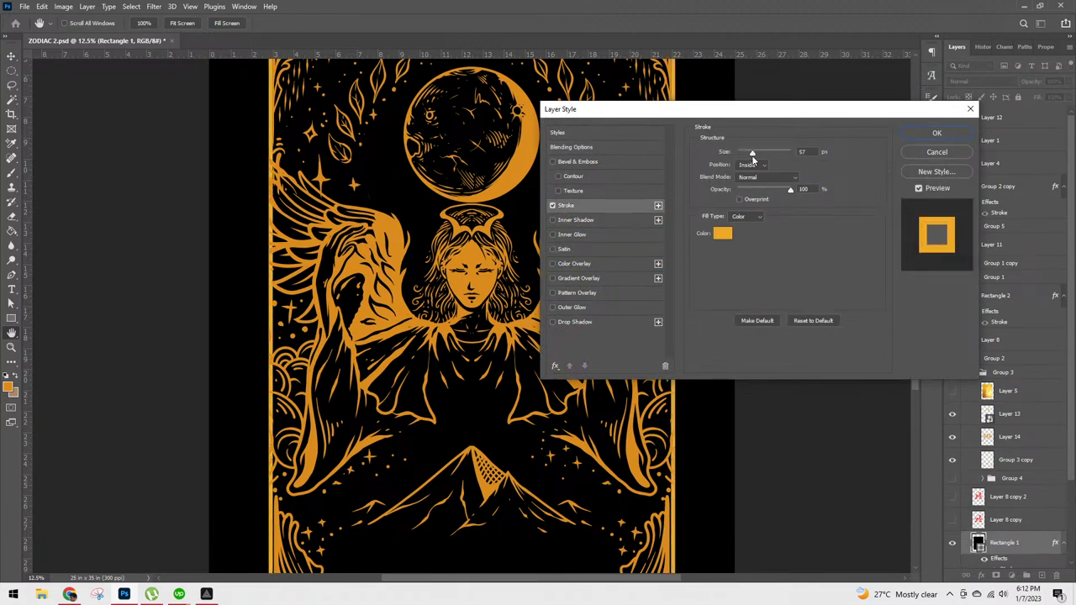
pyautogui.click(723, 234)
pyautogui.click(395, 217)
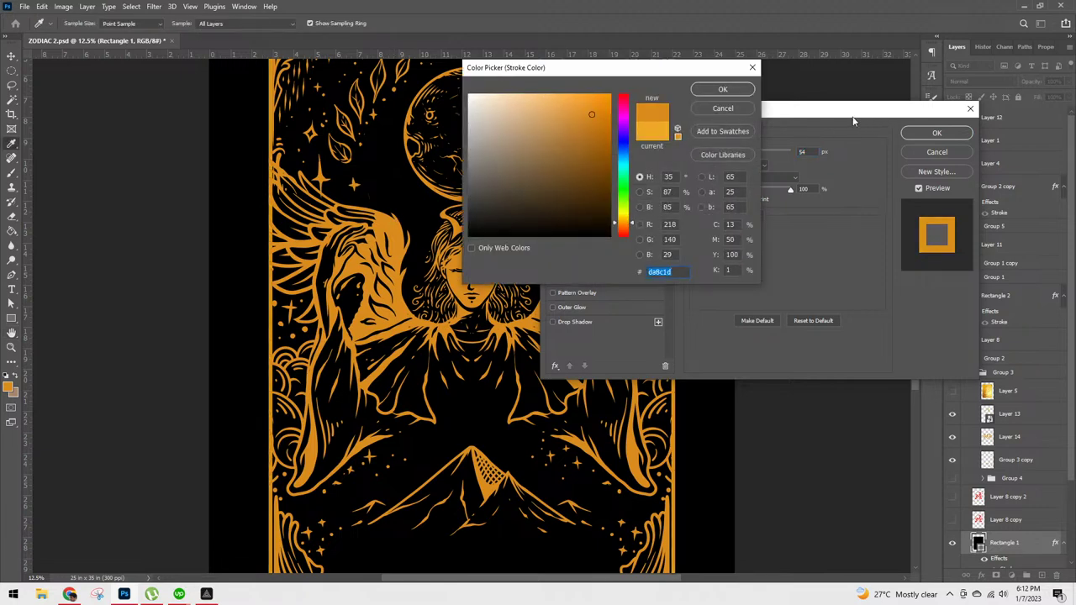
pyautogui.click(723, 89)
pyautogui.click(937, 133)
pyautogui.scroll(1, 654, 334)
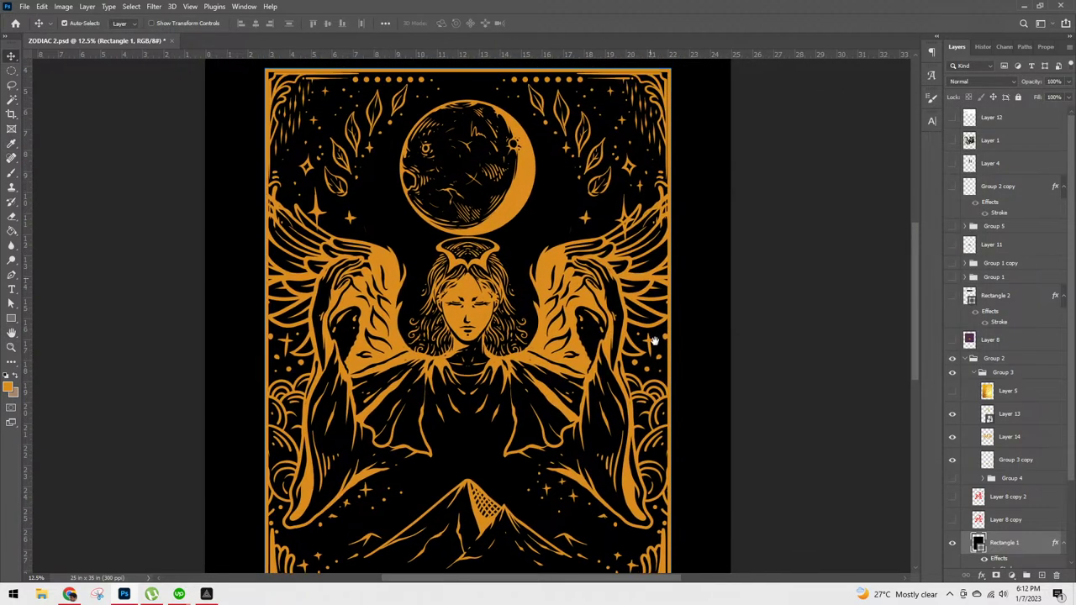
pyautogui.scroll(3, 654, 335)
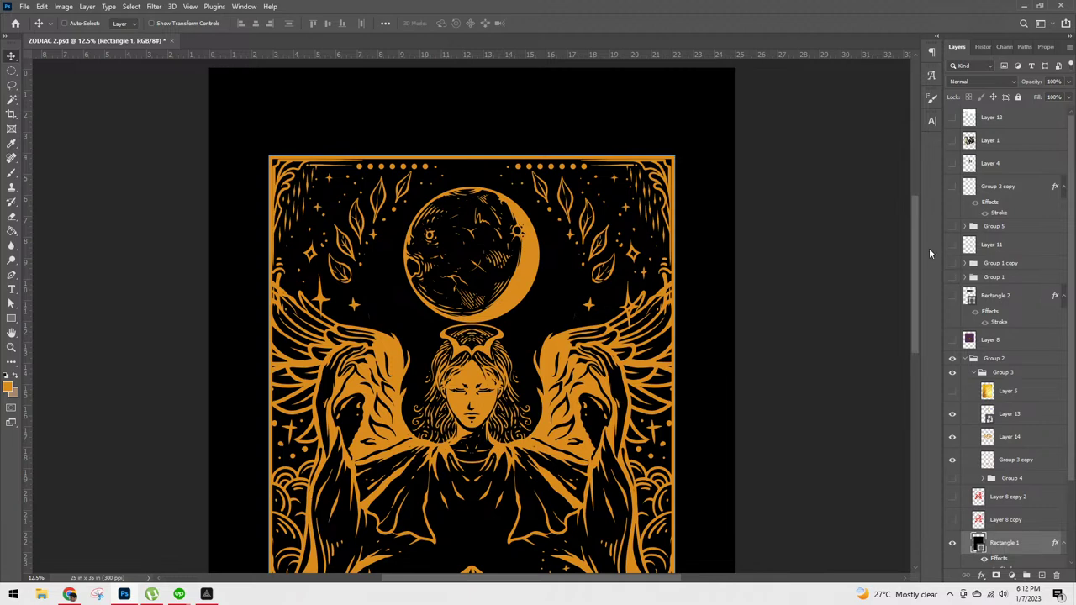
# Step: Hide the woman's layer and make Group 3 copy the active layer
pyautogui.click(1006, 418)
pyautogui.click(986, 452)
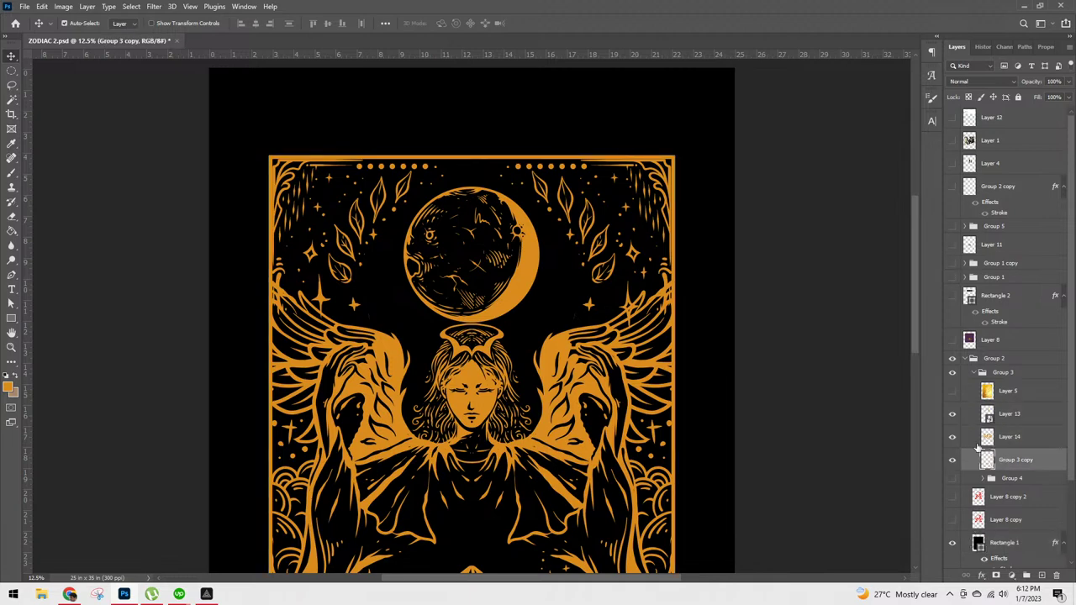
pyautogui.click(953, 454)
pyautogui.click(954, 454)
pyautogui.click(956, 458)
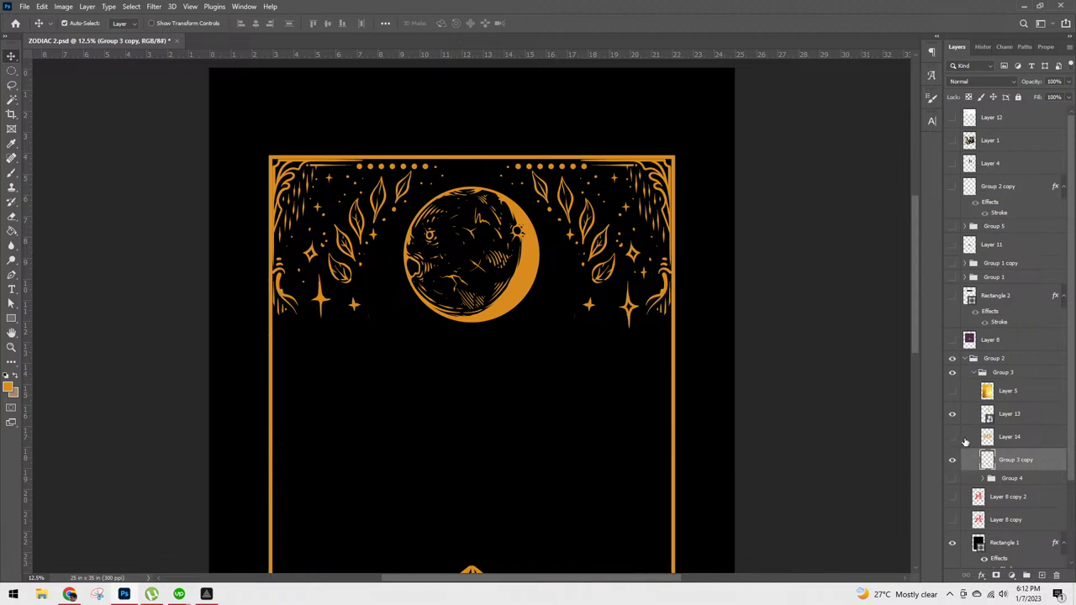
pyautogui.click(953, 459)
pyautogui.click(953, 460)
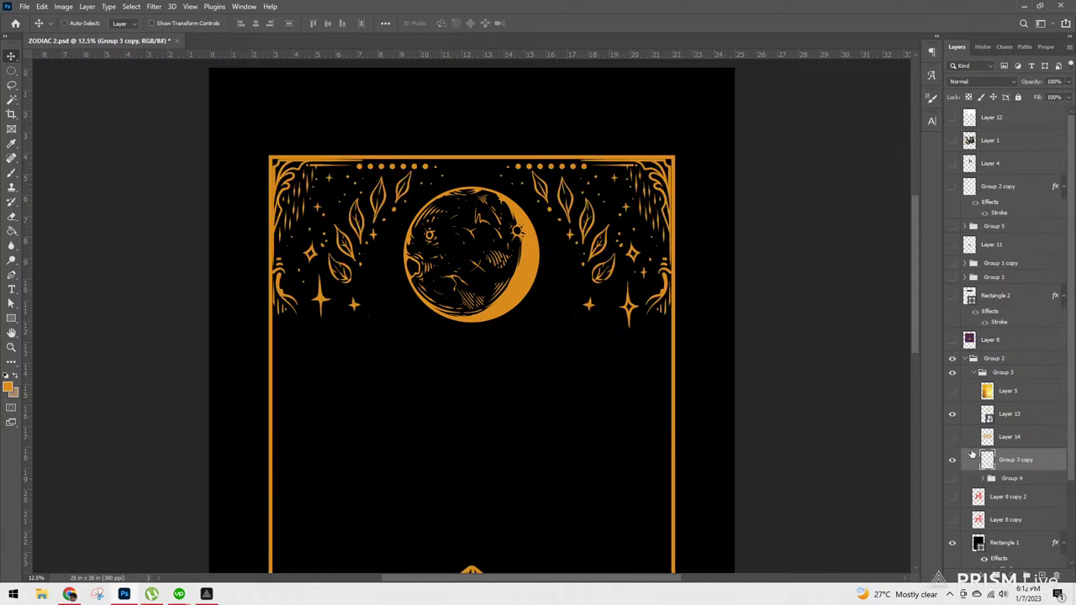
pyautogui.hotkey('ctrl', '-')
pyautogui.hotkey('ctrl', '+')
# Step: Select the upper corner ornaments, leaves and stars on Group 3 copy with a rectangular marquee and cut them to a separate layer
pyautogui.scroll(4, 727, 429)
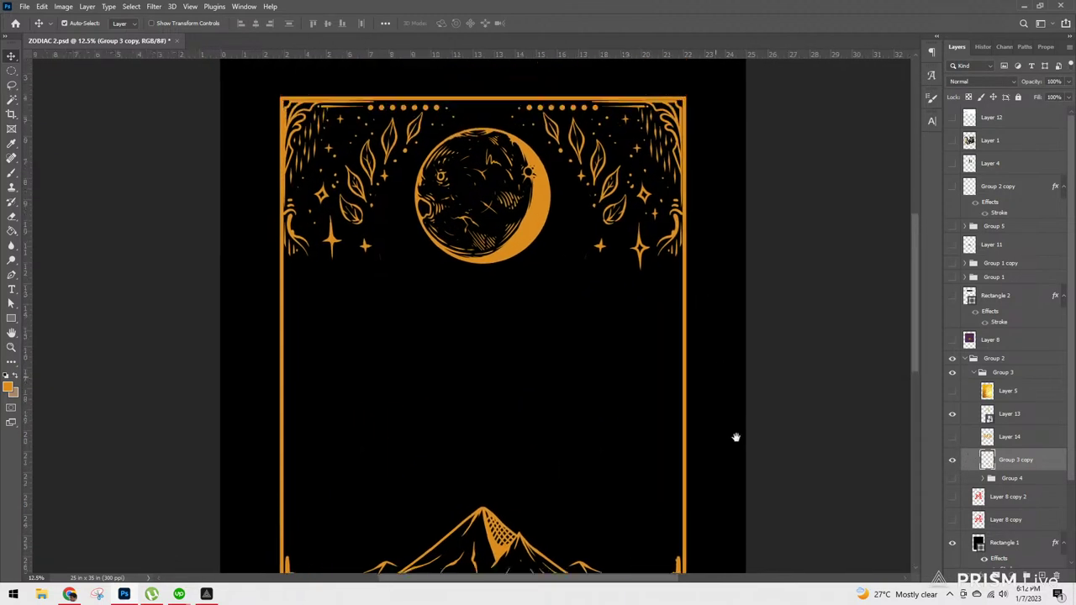
pyautogui.scroll(3, 860, 533)
pyautogui.press('m')
pyautogui.moveTo(323, 275); pyautogui.dragTo(814, 517)
pyautogui.hotkey('shift', 'm')
pyautogui.moveTo(343, 269); pyautogui.dragTo(807, 506)
pyautogui.hotkey('ctrl', 'j')
pyautogui.moveTo(1014, 482); pyautogui.dragTo(1016, 485)
pyautogui.moveTo(340, 288); pyautogui.dragTo(871, 544)
pyautogui.hotkey('ctrl', 'd')
# Step: Scale the upper ornaments on Layer 15 down to fit inside the orange border, and check them briefly against the woman
pyautogui.hotkey('ctrl', 't')
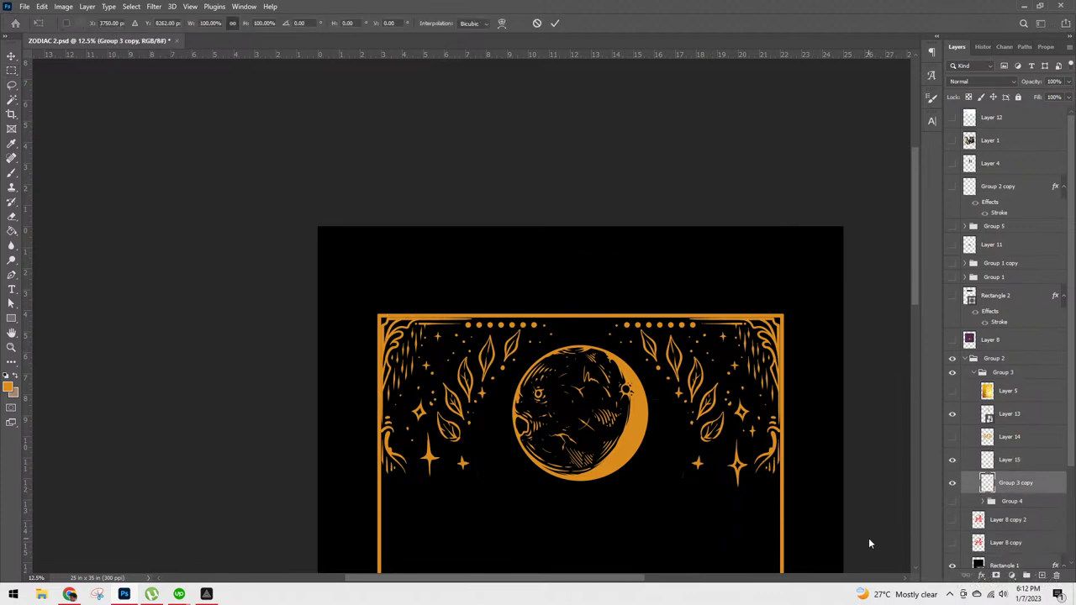
pyautogui.click(1015, 463)
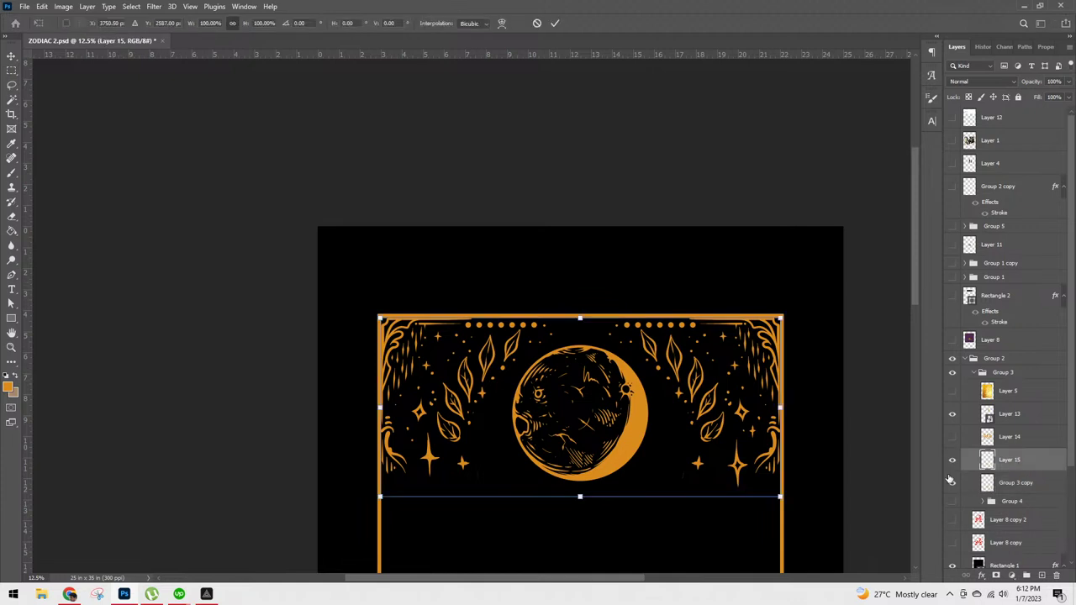
pyautogui.moveTo(781, 318); pyautogui.dragTo(808, 120)
pyautogui.press('Return')
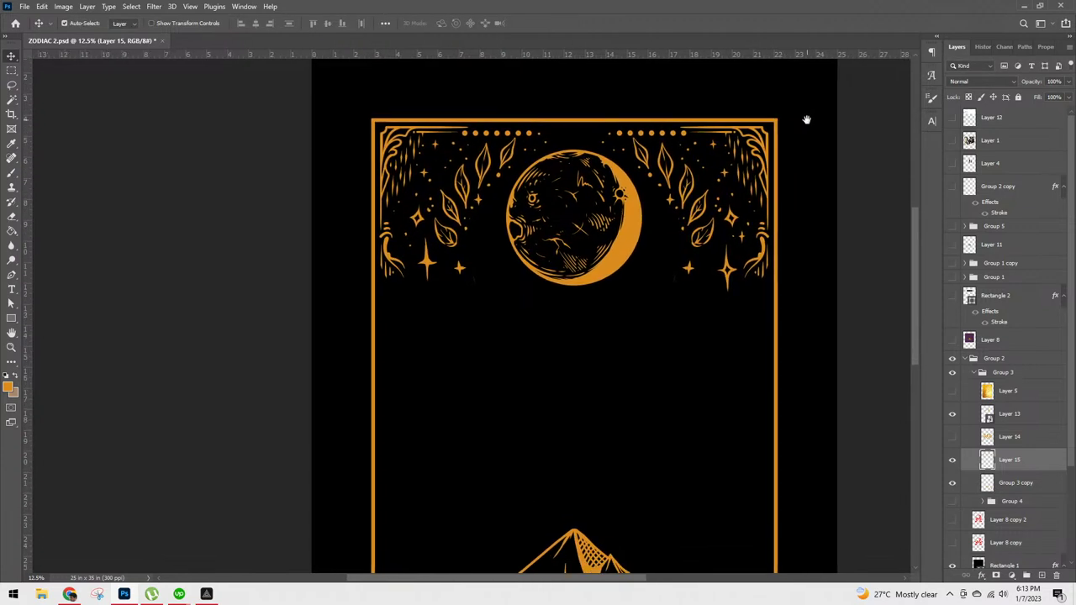
pyautogui.click(953, 437)
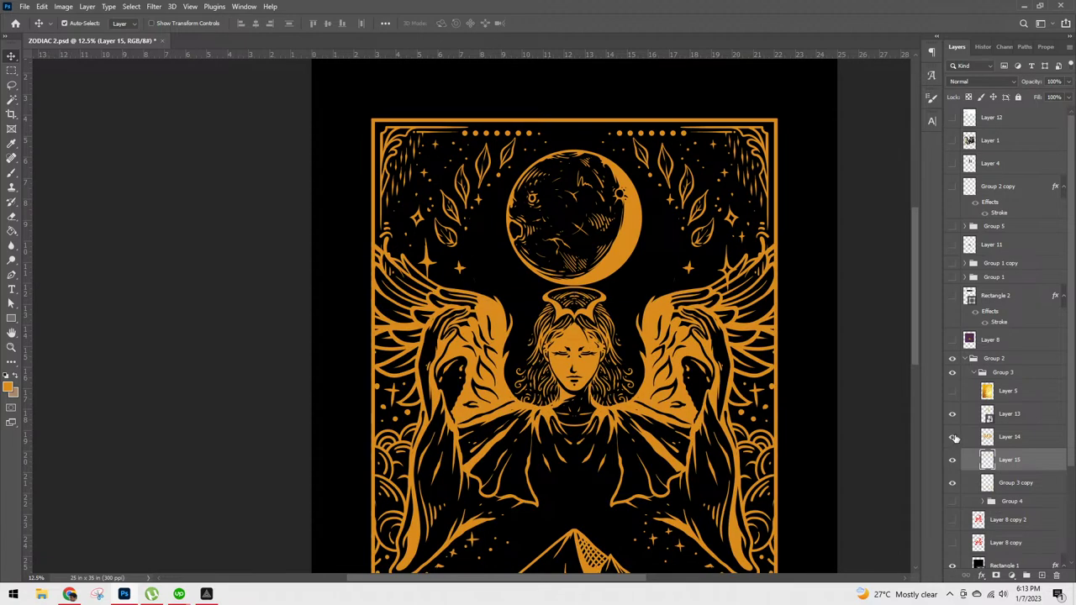
pyautogui.click(954, 437)
# Step: Scale the mountain and lower corner ornaments on Group 3 copy down slightly so they sit inside the orange border
pyautogui.moveTo(787, 290); pyautogui.dragTo(788, 169)
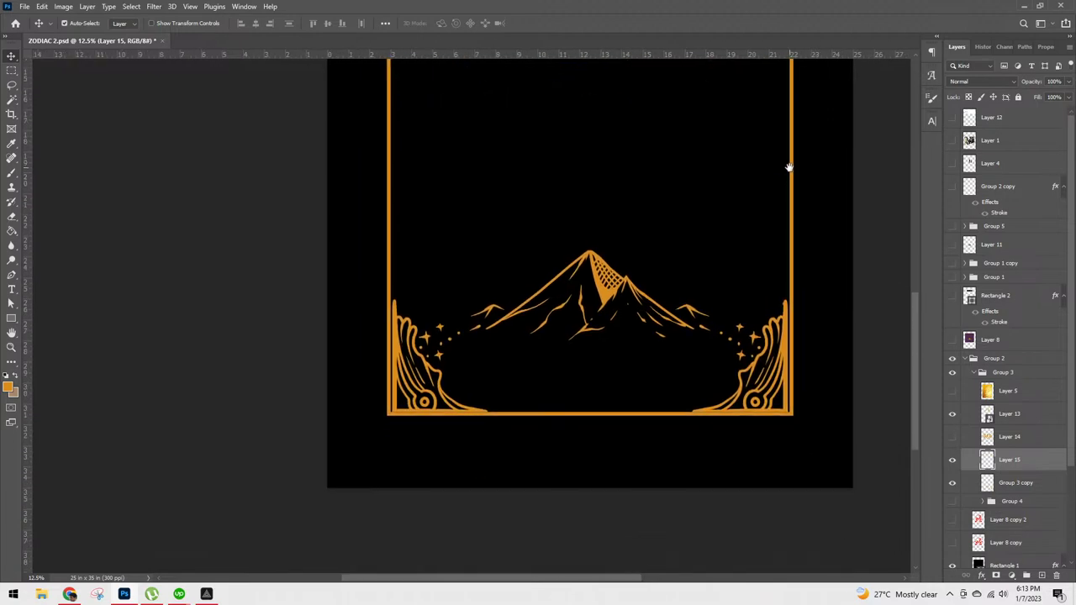
pyautogui.click(1009, 484)
pyautogui.hotkey('ctrl', 't')
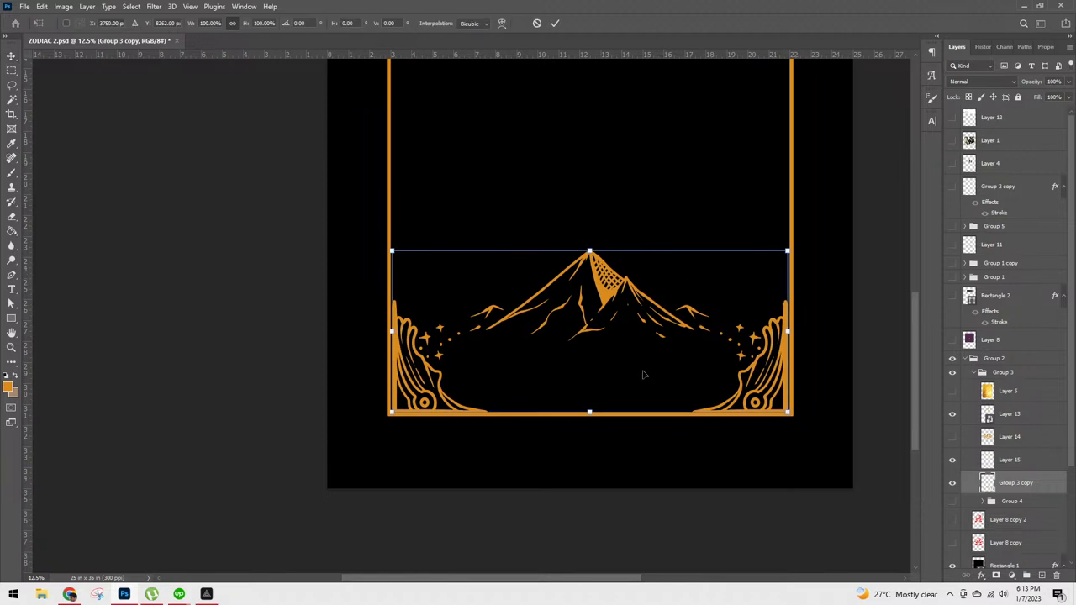
pyautogui.moveTo(593, 413); pyautogui.dragTo(593, 409)
pyautogui.press('Return')
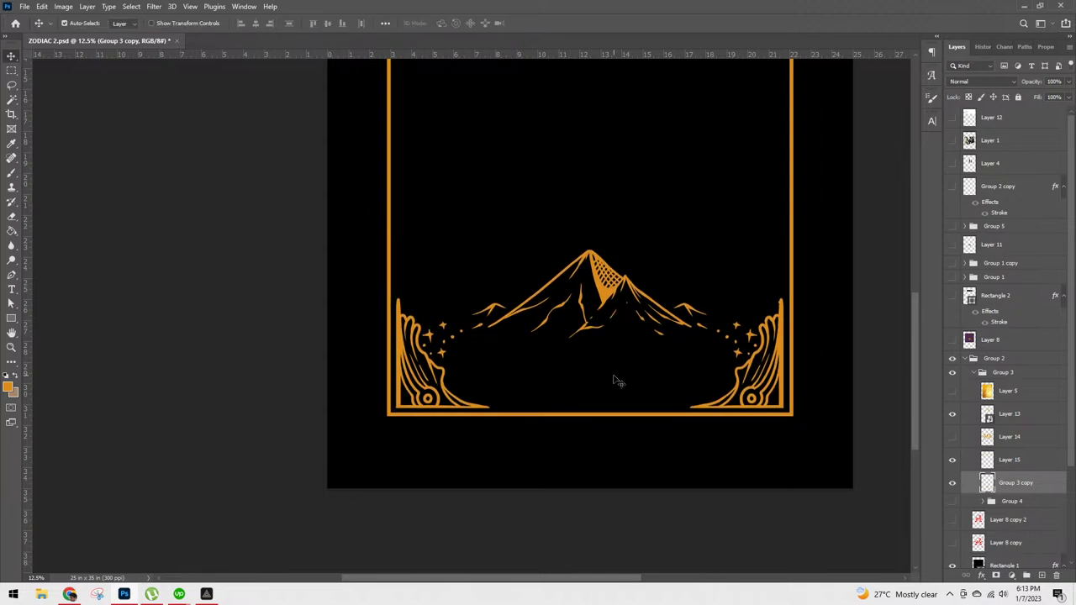
pyautogui.hotkey('ctrl', '-')
pyautogui.hotkey('ctrl', '-')
pyautogui.hotkey('ctrl', '+')
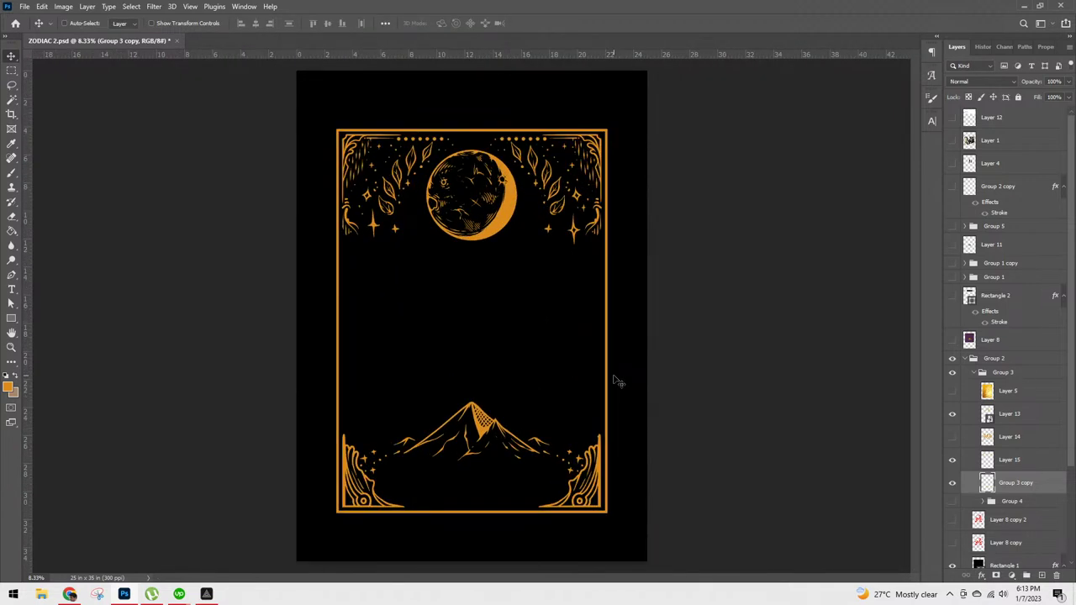
# Step: Show the woman's layer, Layer 14, and trim the wing and cloud edges symmetrically so they stop short of the border
pyautogui.click(952, 437)
pyautogui.click(999, 437)
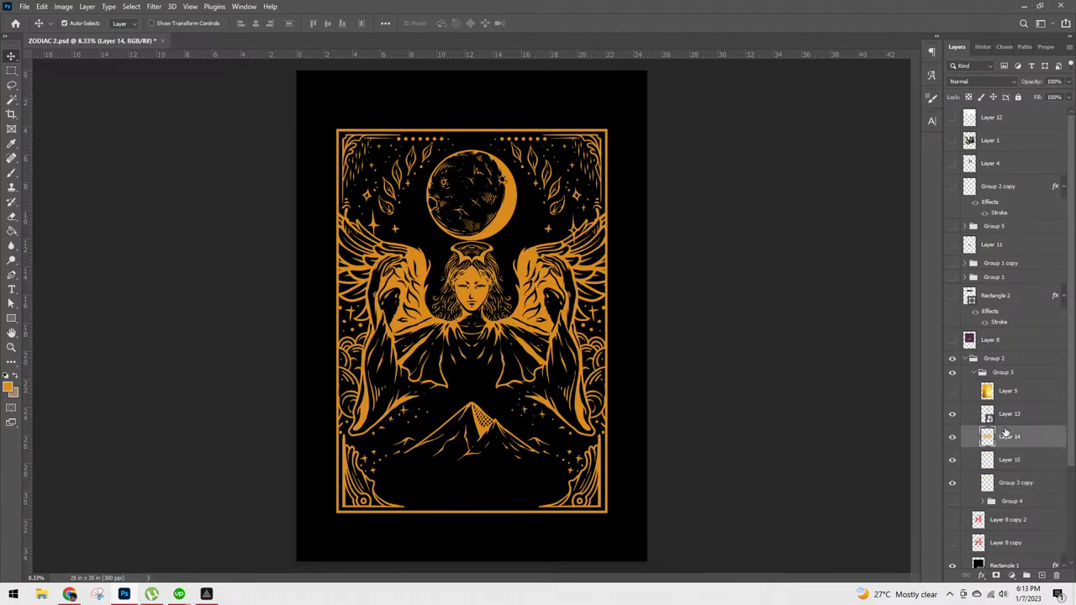
pyautogui.hotkey('ctrl', '-')
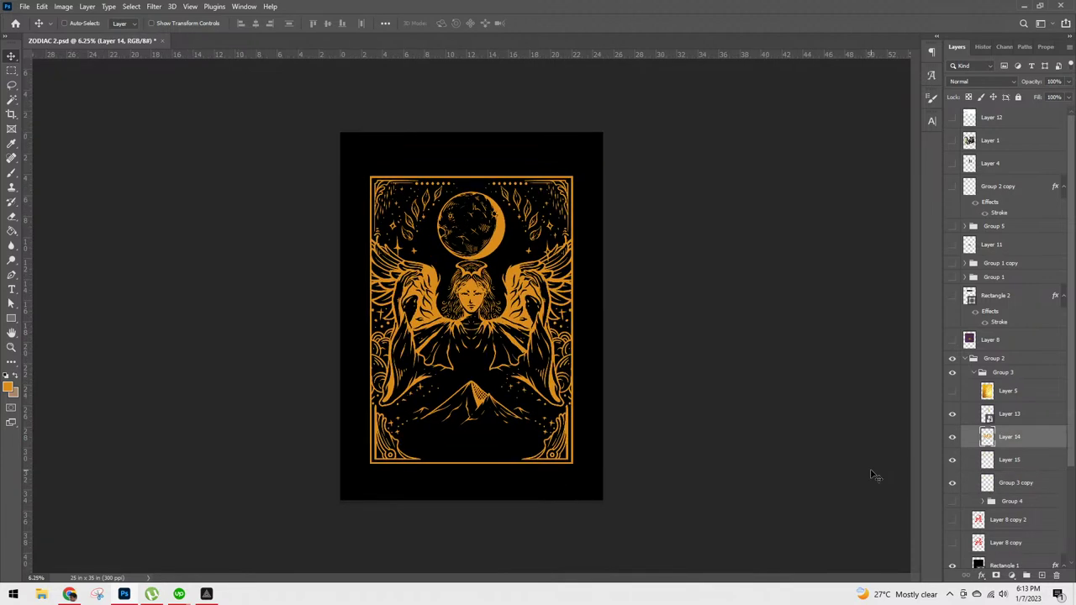
pyautogui.hotkey('ctrl', '+')
pyautogui.hotkey('ctrl', '+')
pyautogui.press('b')
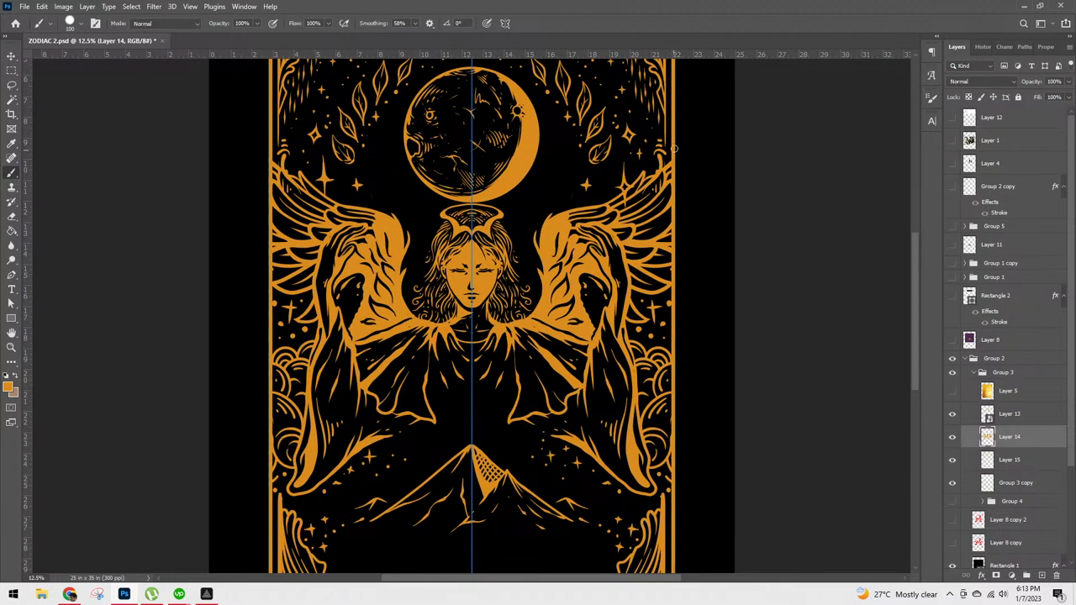
pyautogui.moveTo(670, 143); pyautogui.dragTo(674, 263)
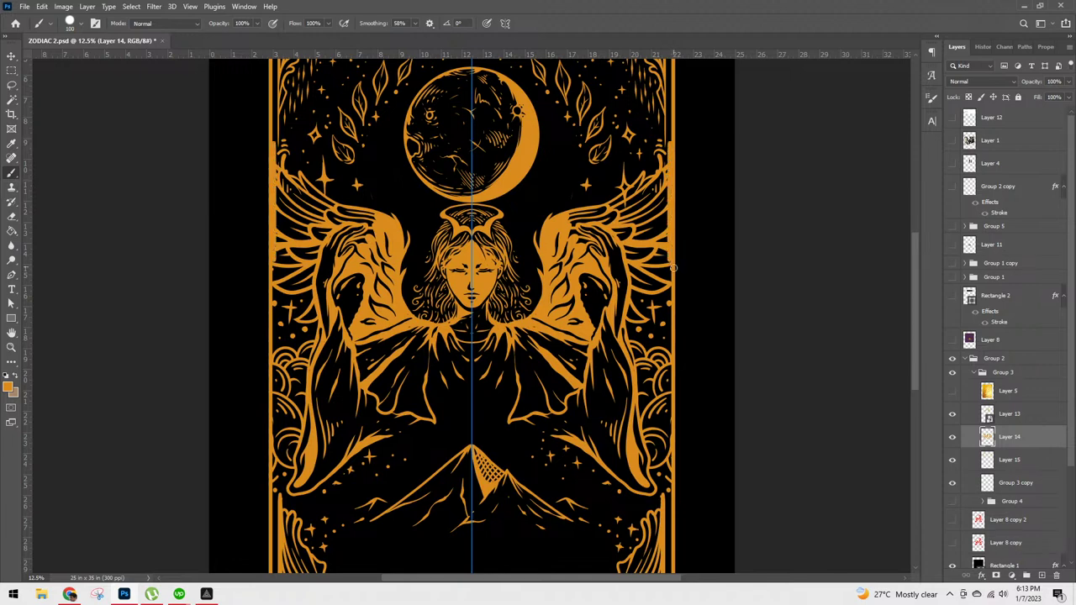
pyautogui.hotkey('ctrl', 'z')
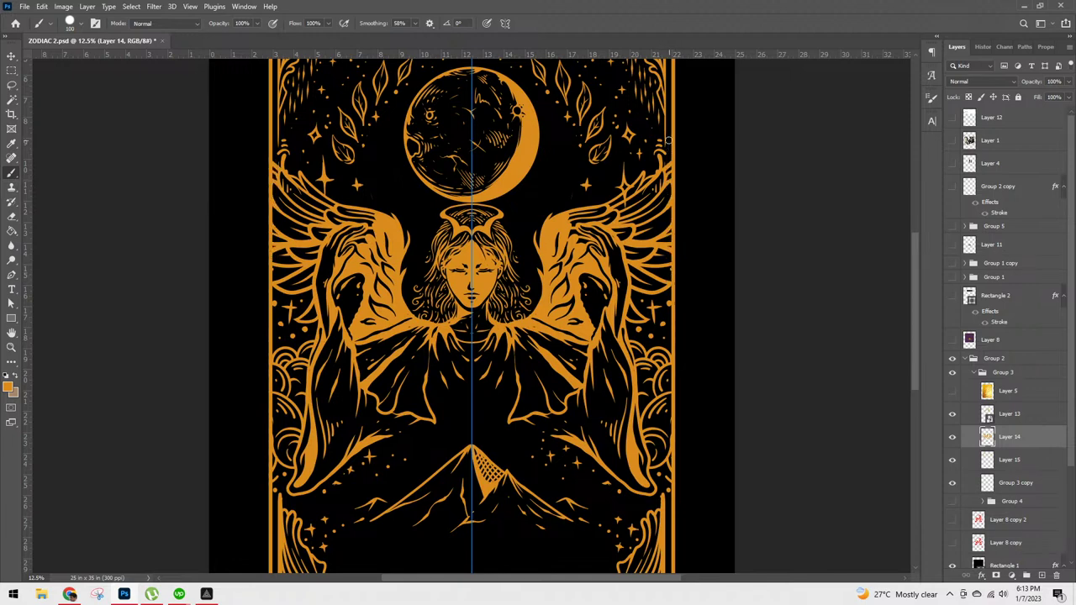
pyautogui.moveTo(670, 153); pyautogui.dragTo(674, 497)
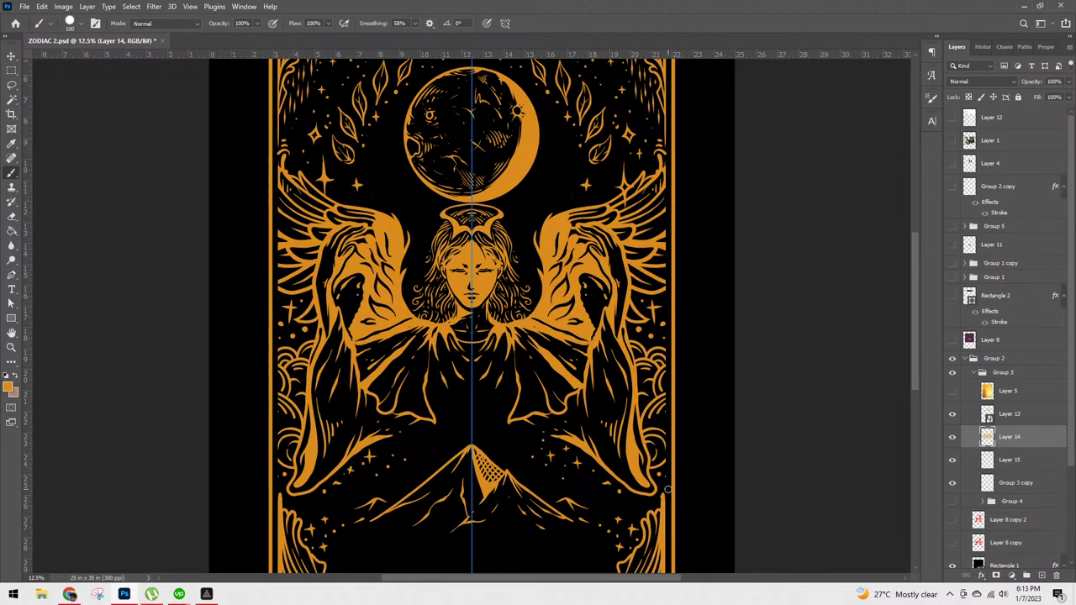
# Step: Examine the trimmed wing edges against the border and the overall card composition at several magnifications
pyautogui.hotkey('ctrl', '-')
pyautogui.hotkey('ctrl', '-')
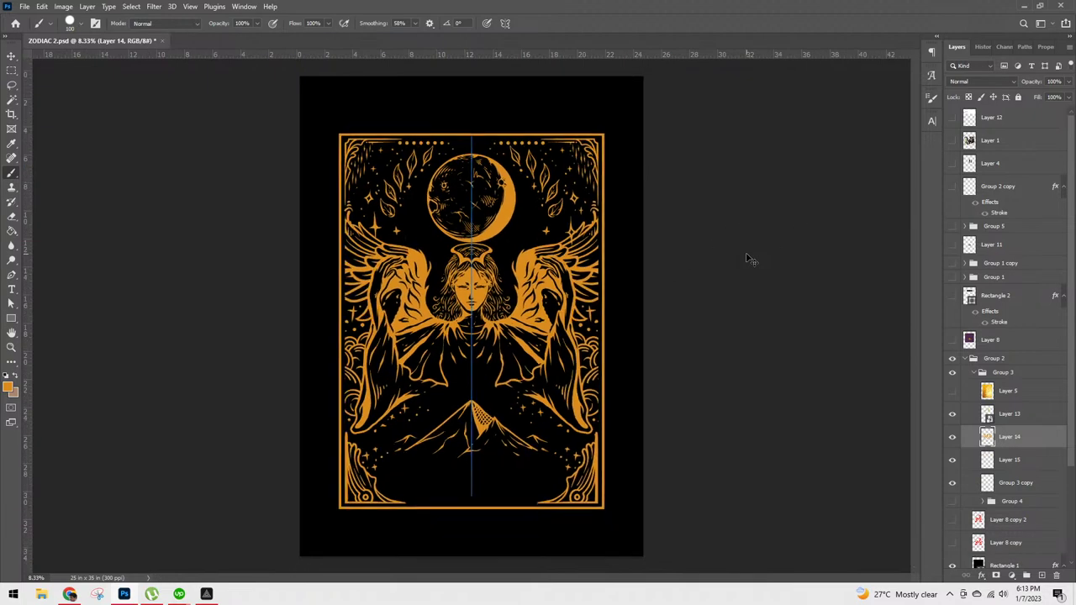
pyautogui.hotkey('ctrl', '+')
pyautogui.hotkey('ctrl', '+')
pyautogui.hotkey('ctrl', '+')
pyautogui.hotkey('ctrl', '-')
pyautogui.hotkey('ctrl', '-')
pyautogui.hotkey('ctrl', '+')
pyautogui.hotkey('ctrl', '+')
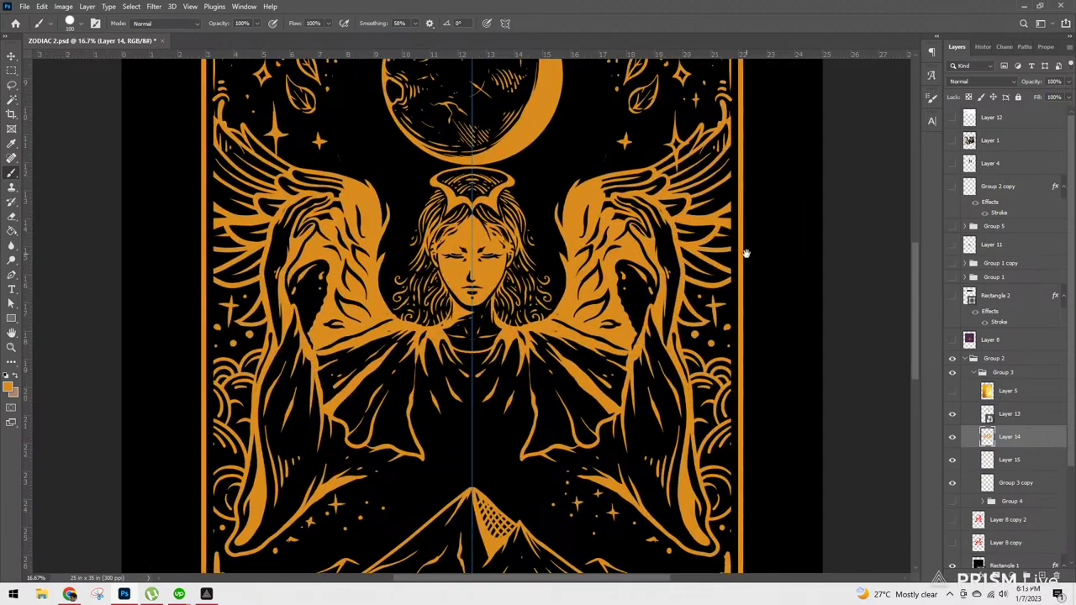
pyautogui.moveTo(694, 349); pyautogui.dragTo(690, 404)
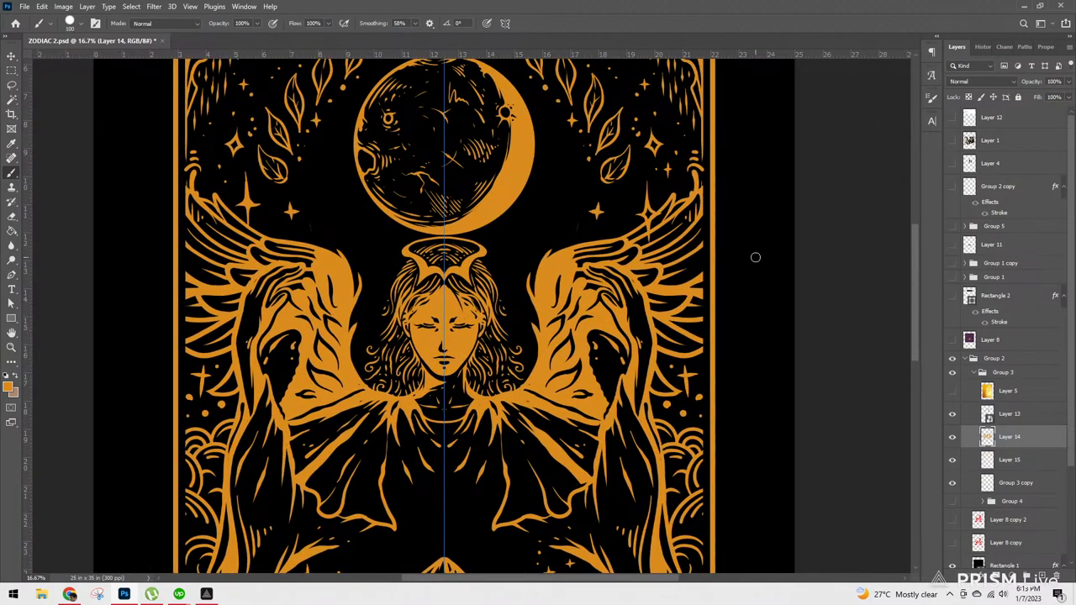
# Step: Add a new layer above Layer 14 and try a symmetrical brush stroke across the wings' outer edges
pyautogui.click(1046, 579)
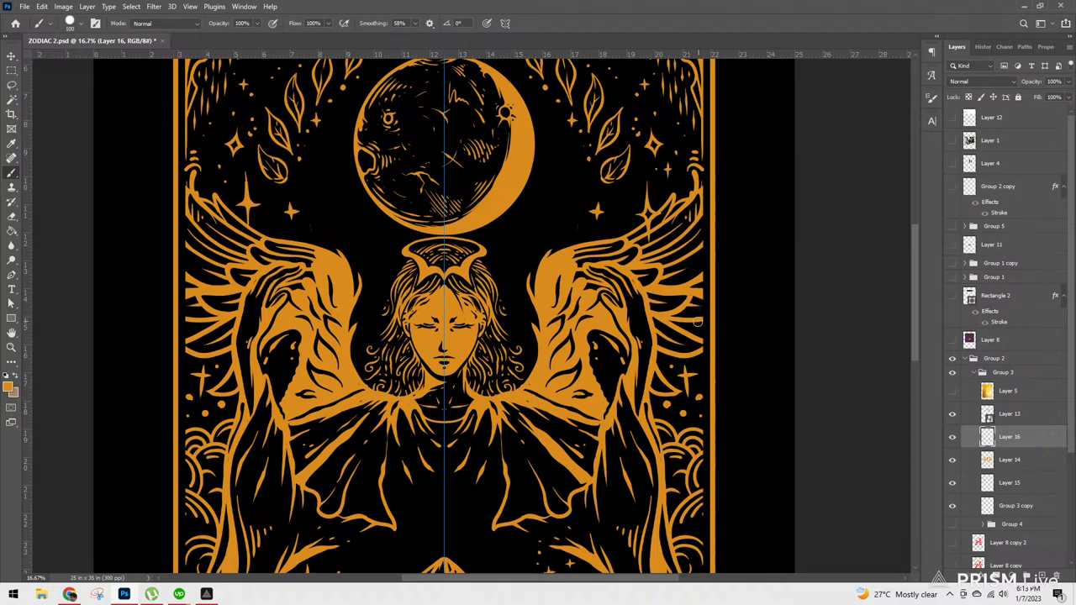
pyautogui.moveTo(676, 322)
pyautogui.mouseDown()
pyautogui.moveTo(709, 340)
pyautogui.moveTo(720, 318)
pyautogui.mouseUp()
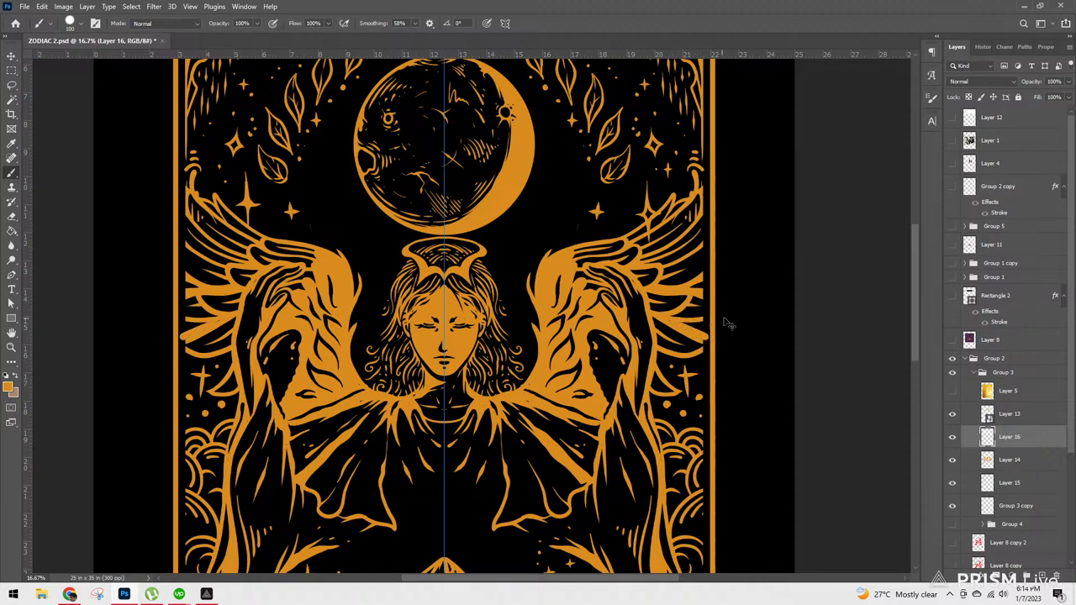
pyautogui.hotkey('ctrl', 'z')
# Step: Duplicate Rectangle 1 and scale the copy to 95.55% width and 98.83% height, inset within the border
pyautogui.moveTo(1068, 418); pyautogui.dragTo(1066, 471)
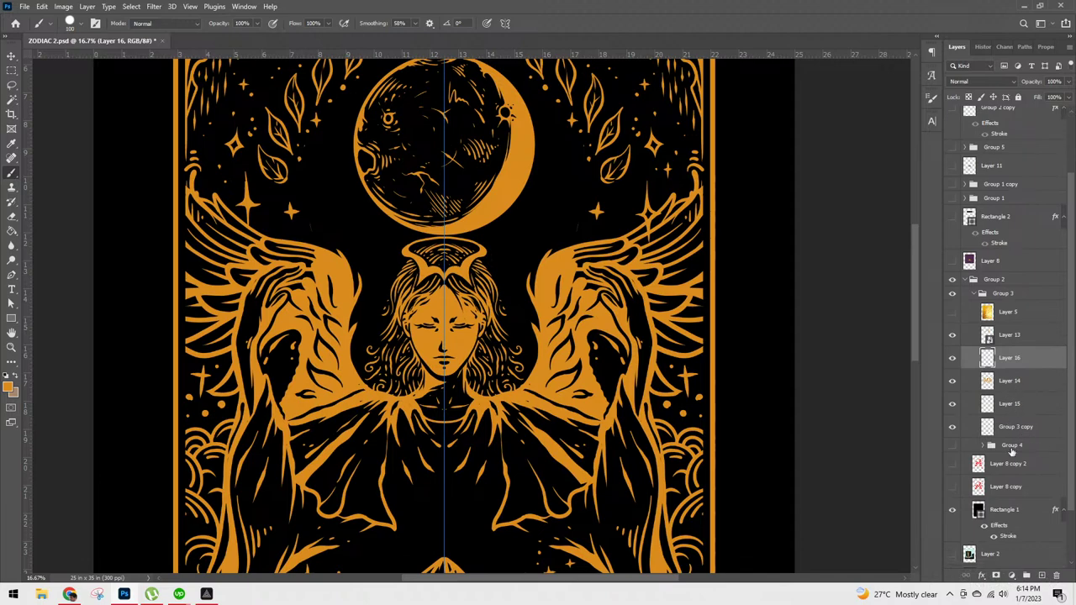
pyautogui.click(1010, 510)
pyautogui.hotkey('ctrl', 'j')
pyautogui.moveTo(724, 234); pyautogui.dragTo(754, 378)
pyautogui.hotkey('ctrl', 't')
pyautogui.moveTo(750, 168); pyautogui.dragTo(735, 172)
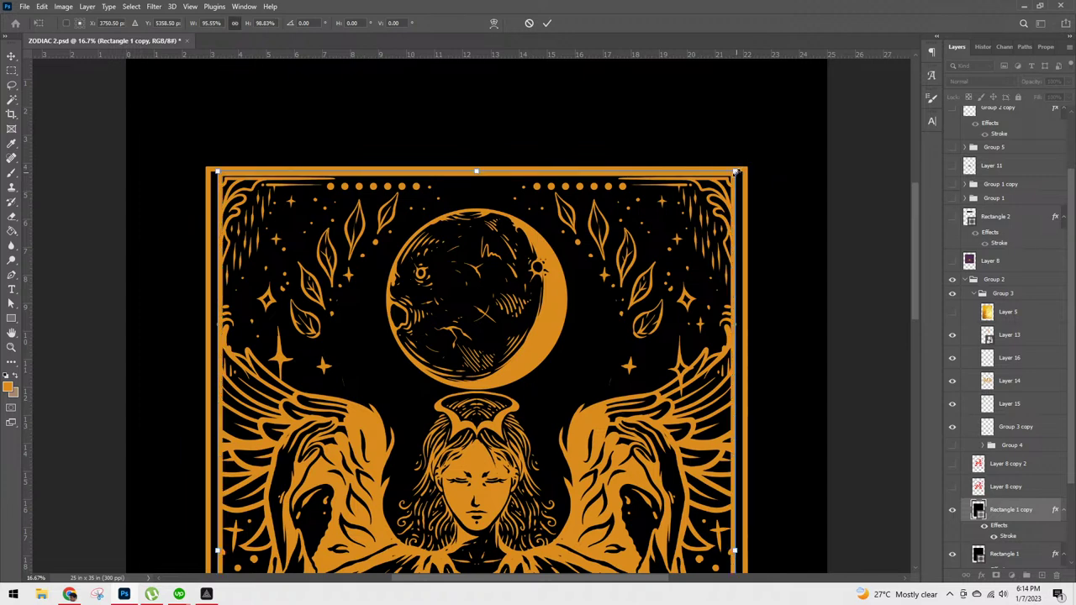
pyautogui.press('Return')
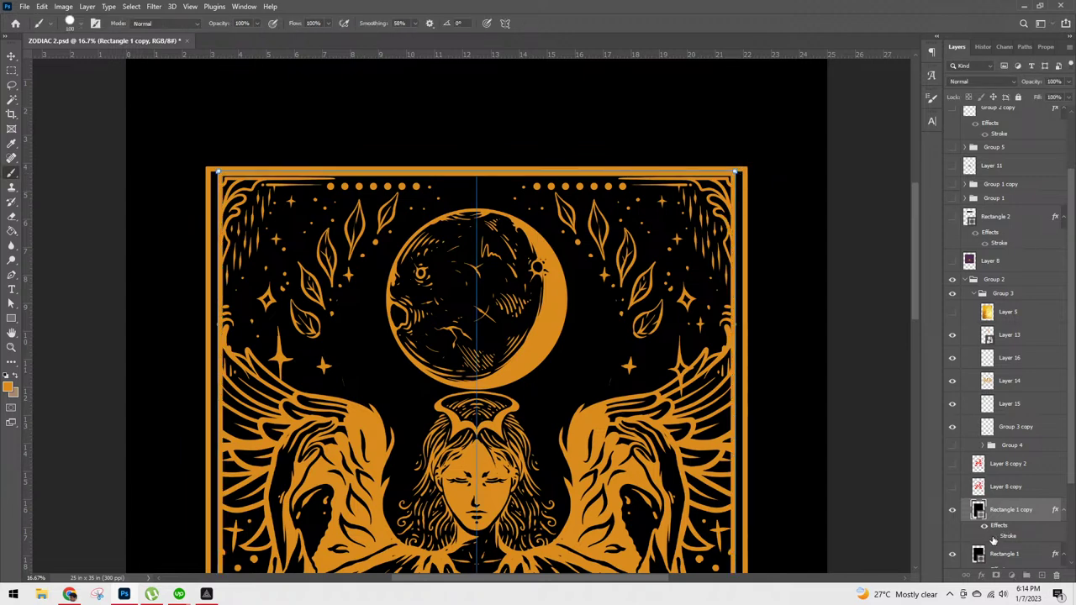
# Step: Move Rectangle 1 copy, with its stroke hidden, directly below Group 3 copy and clip the layers from Layer 13 to Group 3 copy to it
pyautogui.moveTo(1018, 518); pyautogui.dragTo(1026, 437)
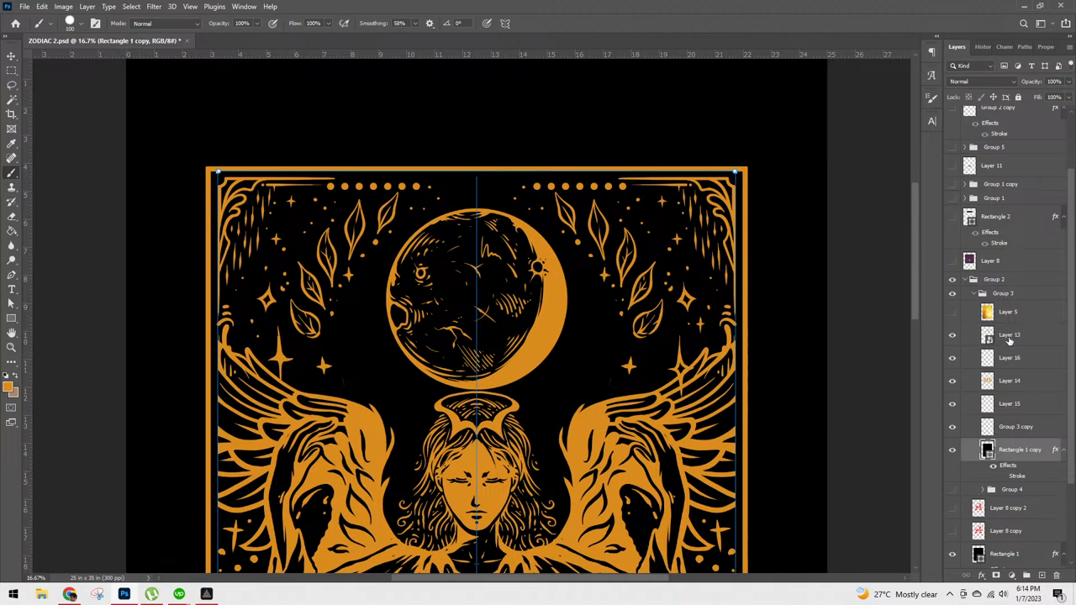
pyautogui.keyDown('shift'); pyautogui.click(1009, 341); pyautogui.keyUp('shift')
pyautogui.hotkey('ctrl', 'alt', 'g')
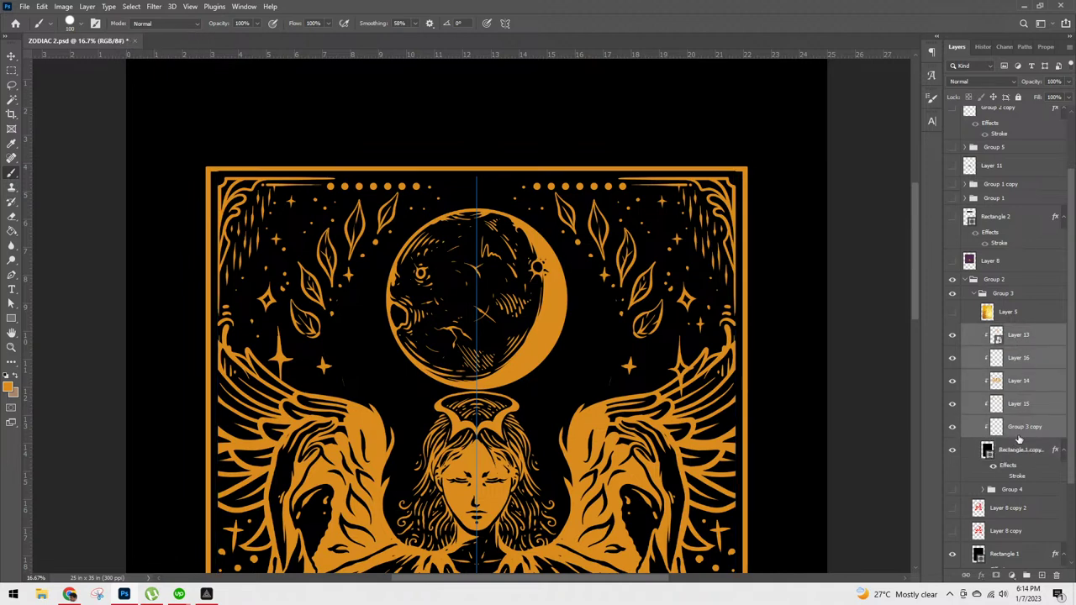
pyautogui.click(1019, 437)
# Step: Remove the Layer 15 star and ornament parts overlapping the wings, and check Group 3 copy by toggling its visibility
pyautogui.click(997, 380)
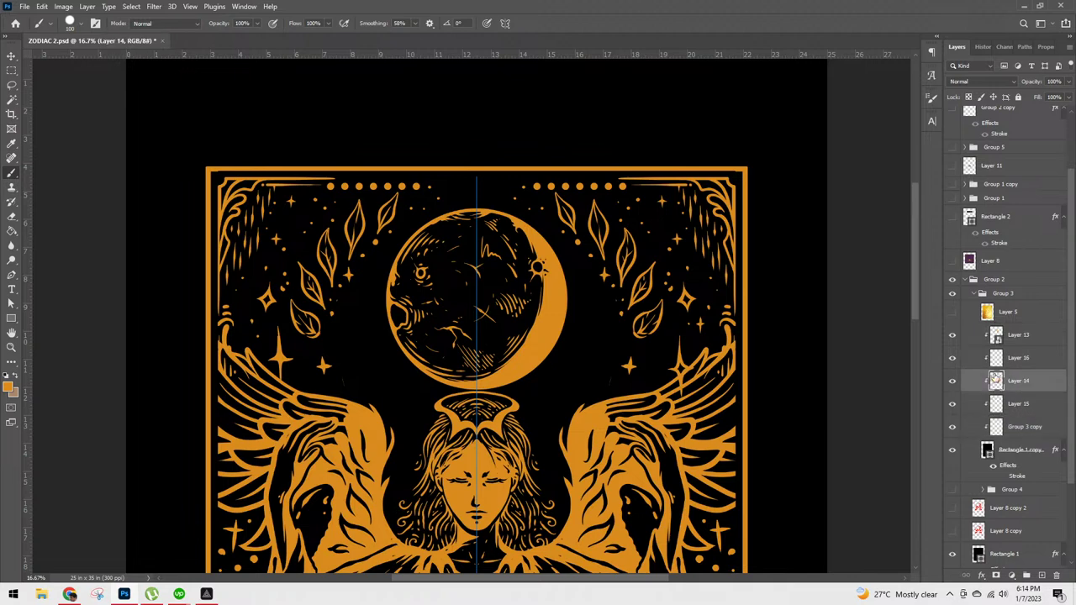
pyautogui.click(953, 380)
pyautogui.click(953, 381)
pyautogui.click(953, 405)
pyautogui.click(953, 404)
pyautogui.click(1017, 405)
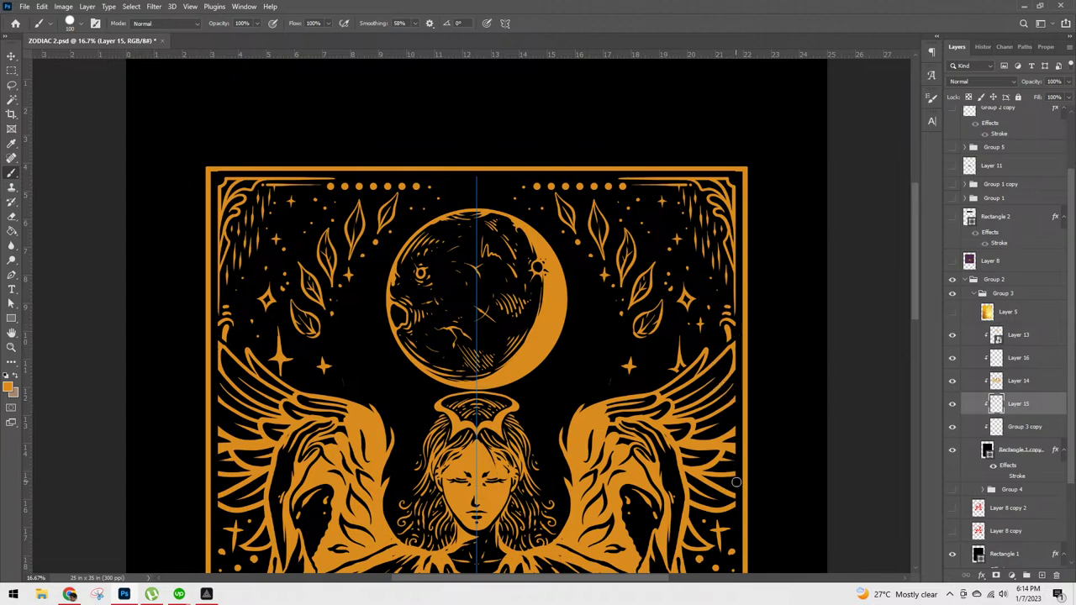
pyautogui.moveTo(781, 428); pyautogui.dragTo(813, 423)
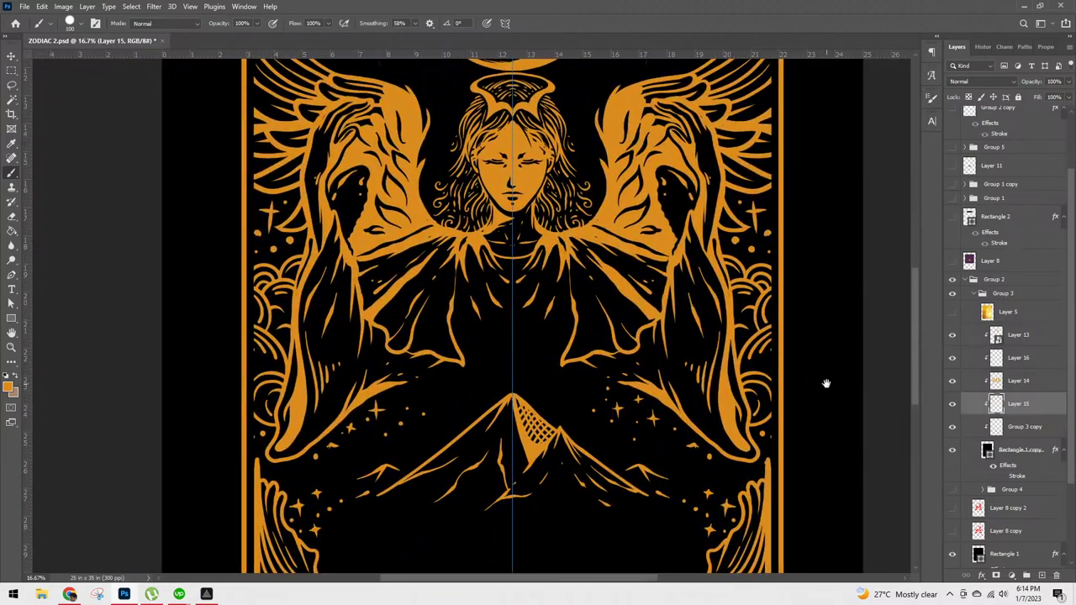
pyautogui.click(1017, 429)
pyautogui.click(953, 427)
pyautogui.click(953, 427)
# Step: Fill the gaps between the outer feathers of both wings with solid orange on Layer 16
pyautogui.click(973, 367)
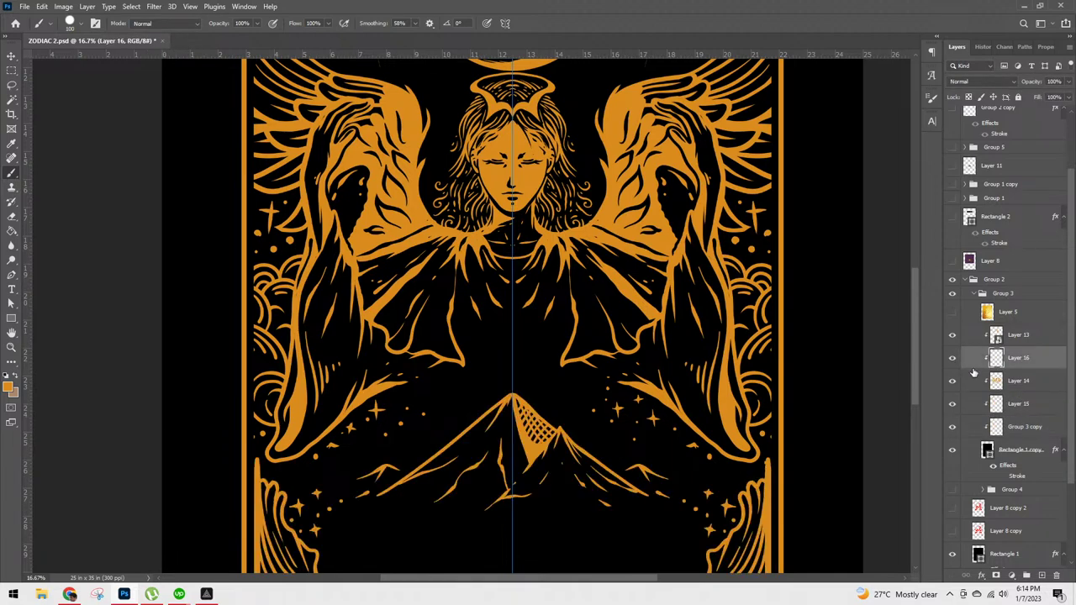
pyautogui.hotkey('ctrl', '-')
pyautogui.click(529, 220)
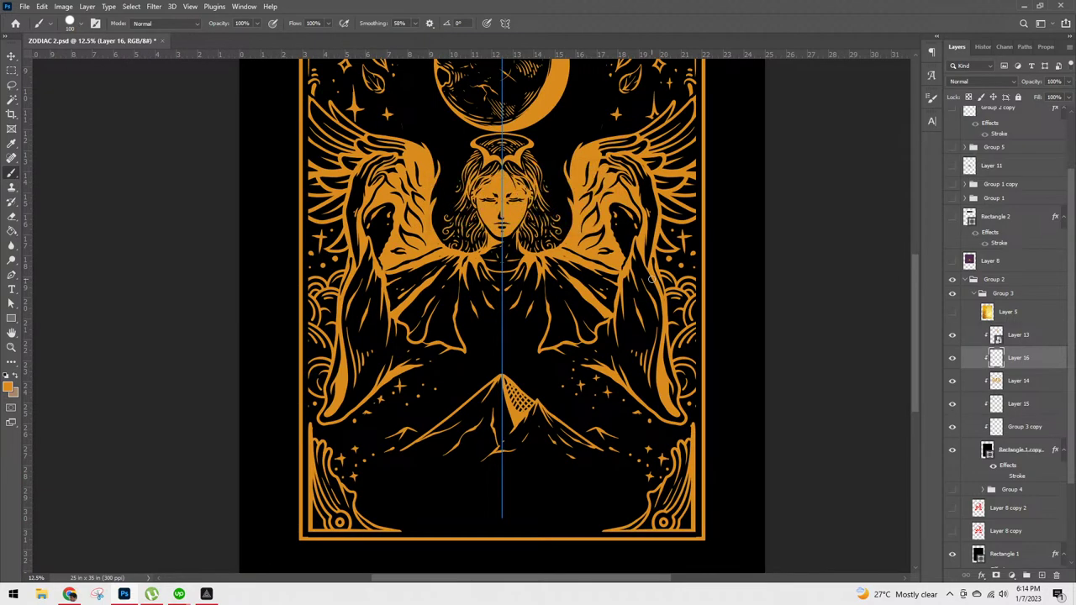
pyautogui.scroll(4, 656, 284)
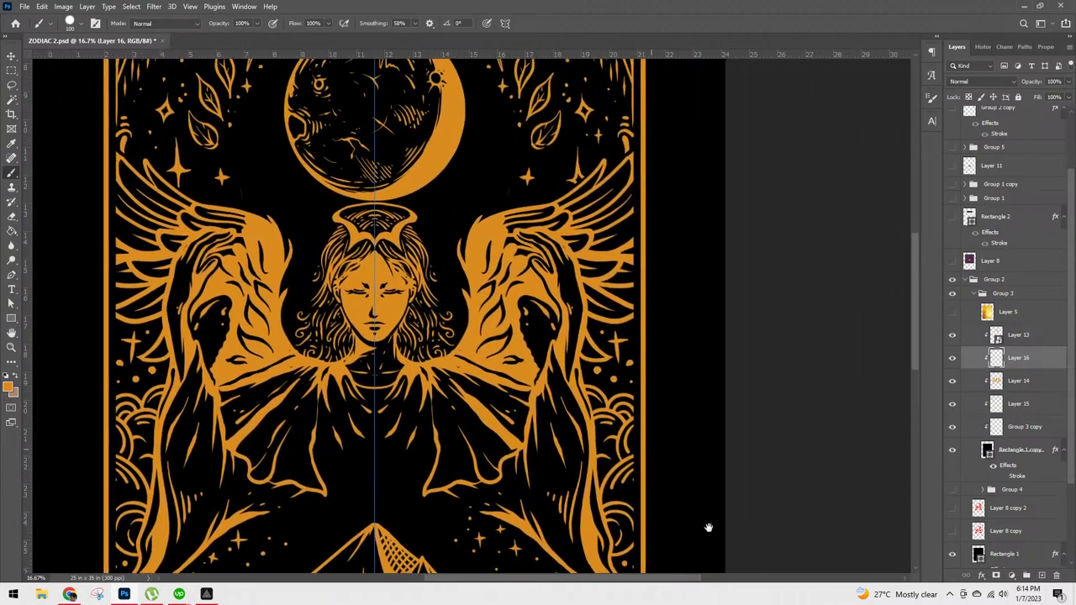
pyautogui.scroll(1, 710, 534)
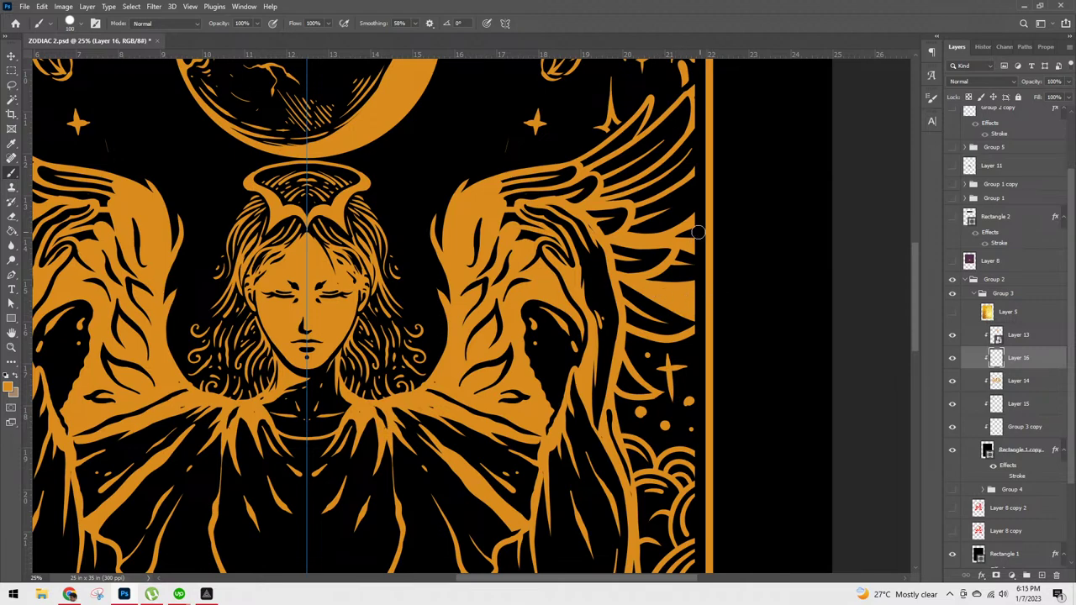
pyautogui.moveTo(747, 303)
pyautogui.mouseDown()
pyautogui.moveTo(891, 281)
pyautogui.moveTo(856, 294)
pyautogui.mouseUp()
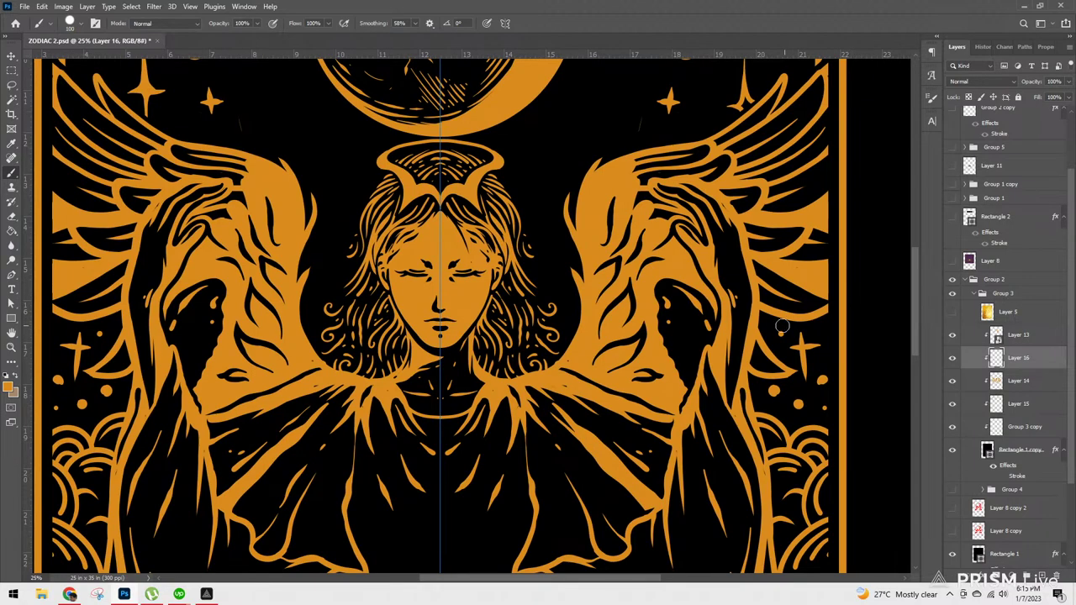
# Step: Paint orange over the stars and dots below the outer feathers on both sides, leaving narrow black feather shapes
pyautogui.moveTo(764, 313)
pyautogui.mouseDown()
pyautogui.moveTo(766, 340)
pyautogui.moveTo(782, 355)
pyautogui.moveTo(753, 372)
pyautogui.moveTo(761, 384)
pyautogui.moveTo(805, 374)
pyautogui.mouseUp()
pyautogui.moveTo(763, 320)
pyautogui.mouseDown()
pyautogui.moveTo(810, 374)
pyautogui.moveTo(763, 311)
pyautogui.moveTo(810, 349)
pyautogui.moveTo(772, 322)
pyautogui.moveTo(823, 329)
pyautogui.moveTo(860, 307)
pyautogui.moveTo(786, 342)
pyautogui.moveTo(841, 373)
pyautogui.moveTo(800, 331)
pyautogui.moveTo(846, 357)
pyautogui.moveTo(832, 364)
pyautogui.moveTo(783, 344)
pyautogui.moveTo(834, 376)
pyautogui.moveTo(775, 333)
pyautogui.moveTo(837, 387)
pyautogui.mouseUp()
pyautogui.press('[')
pyautogui.press('[')
pyautogui.press('[')
pyautogui.moveTo(754, 386)
pyautogui.mouseDown()
pyautogui.moveTo(751, 384)
pyautogui.moveTo(790, 437)
pyautogui.moveTo(751, 382)
pyautogui.moveTo(756, 410)
pyautogui.moveTo(775, 413)
pyautogui.moveTo(792, 439)
pyautogui.moveTo(814, 422)
pyautogui.moveTo(838, 433)
pyautogui.moveTo(828, 380)
pyautogui.moveTo(829, 433)
pyautogui.moveTo(812, 394)
pyautogui.moveTo(764, 387)
pyautogui.moveTo(776, 406)
pyautogui.moveTo(813, 420)
pyautogui.moveTo(833, 407)
pyautogui.moveTo(787, 401)
pyautogui.mouseUp()
pyautogui.hotkey('ctrl', 'z')
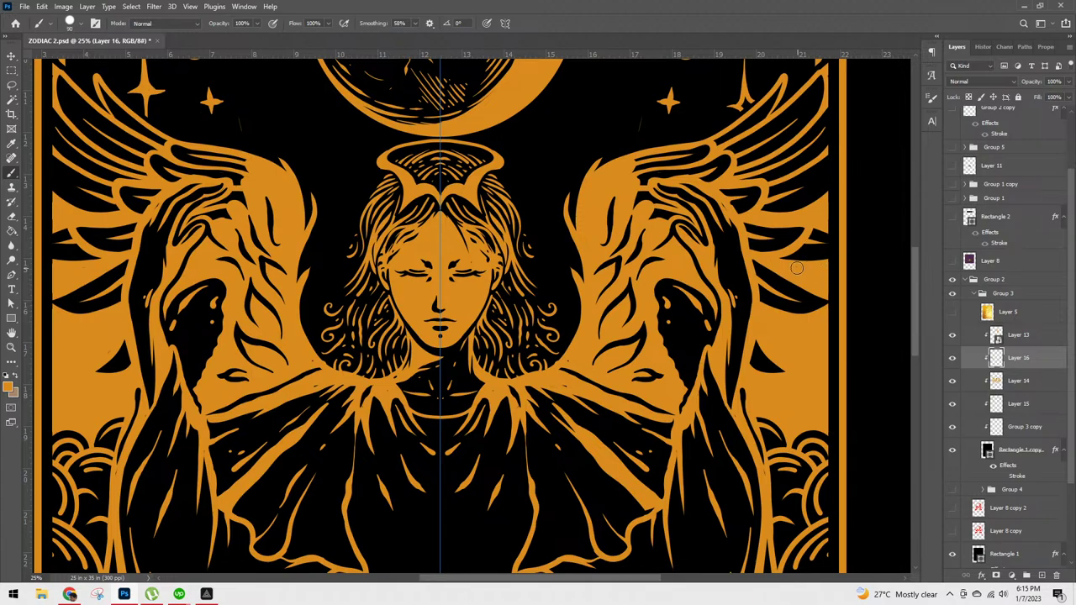
# Step: Check the filled wings at several magnifications and merge Layer 14 with Layer 16
pyautogui.hotkey('ctrl', '-')
pyautogui.hotkey('ctrl', '-')
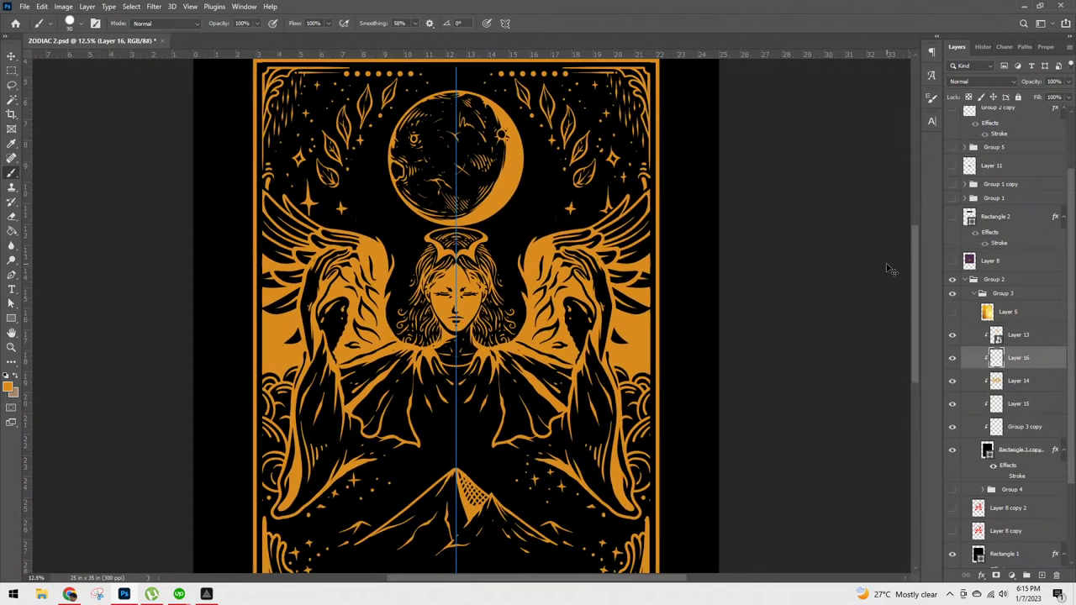
pyautogui.hotkey('ctrl', '+')
pyautogui.hotkey('ctrl', '+')
pyautogui.hotkey('ctrl', '+')
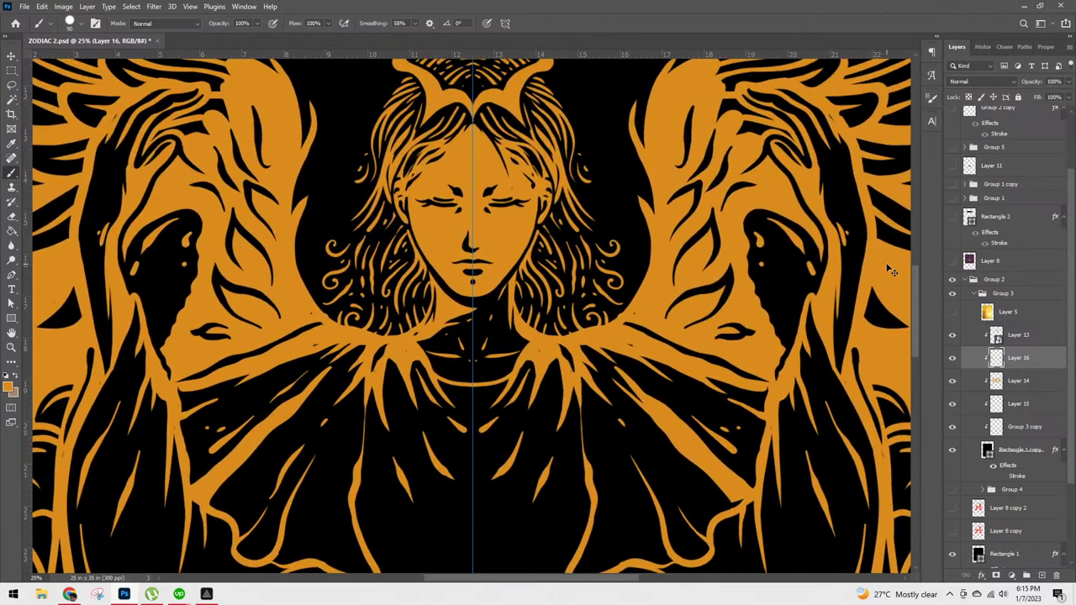
pyautogui.hscroll(5, 722, 431)
pyautogui.scroll(2, 722, 430)
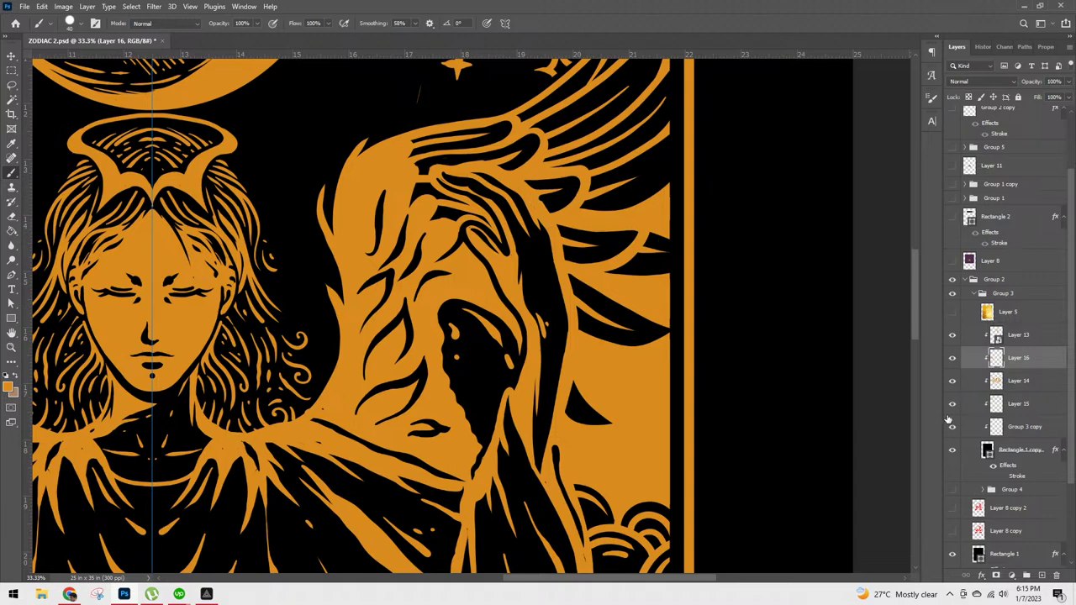
pyautogui.click(996, 381)
pyautogui.keyDown('alt'); pyautogui.click(952, 383); pyautogui.keyUp('alt')
pyautogui.keyDown('alt'); pyautogui.click(953, 384); pyautogui.keyUp('alt')
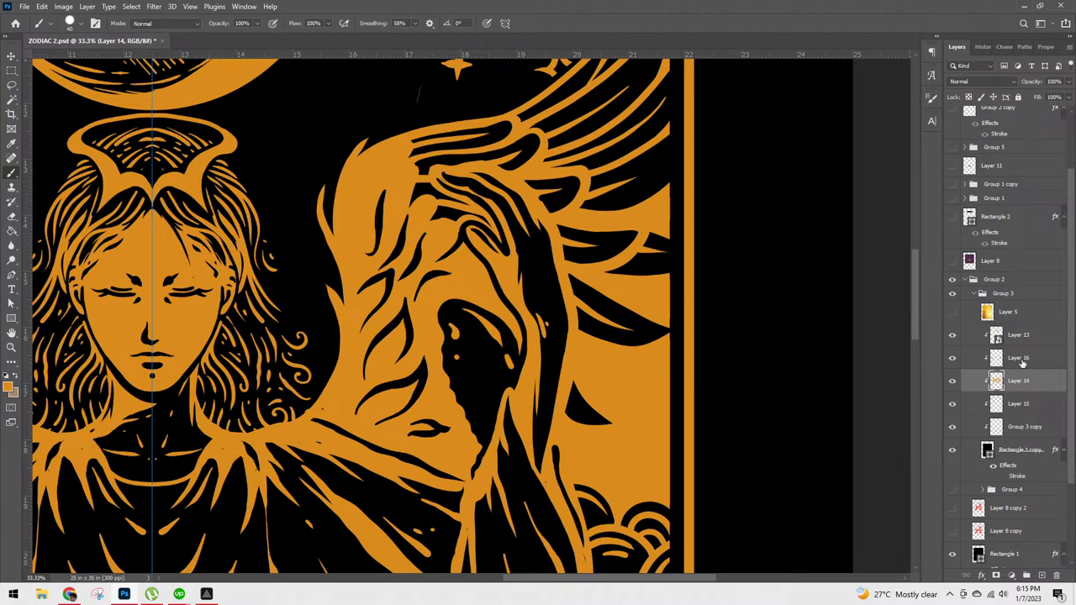
pyautogui.keyDown('shift'); pyautogui.click(1020, 360); pyautogui.keyUp('shift')
pyautogui.hotkey('ctrl', 'e')
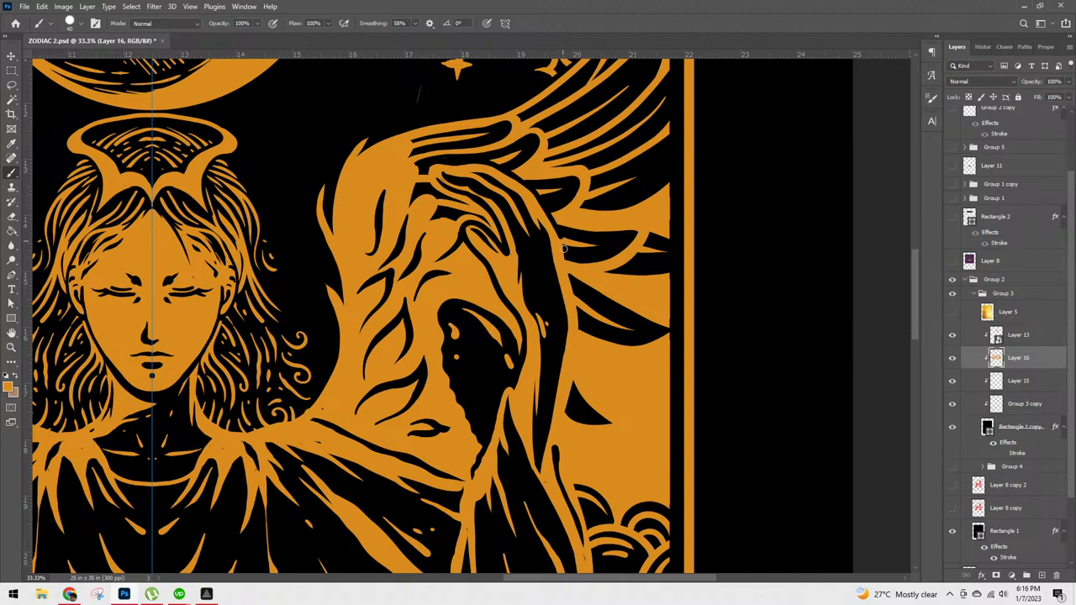
# Step: Draw a black line along the outer edge of the raised arms and sleeves to separate them from the orange wings
pyautogui.moveTo(570, 275); pyautogui.dragTo(580, 334)
pyautogui.moveTo(575, 378)
pyautogui.mouseDown()
pyautogui.moveTo(563, 429)
pyautogui.moveTo(584, 515)
pyautogui.mouseUp()
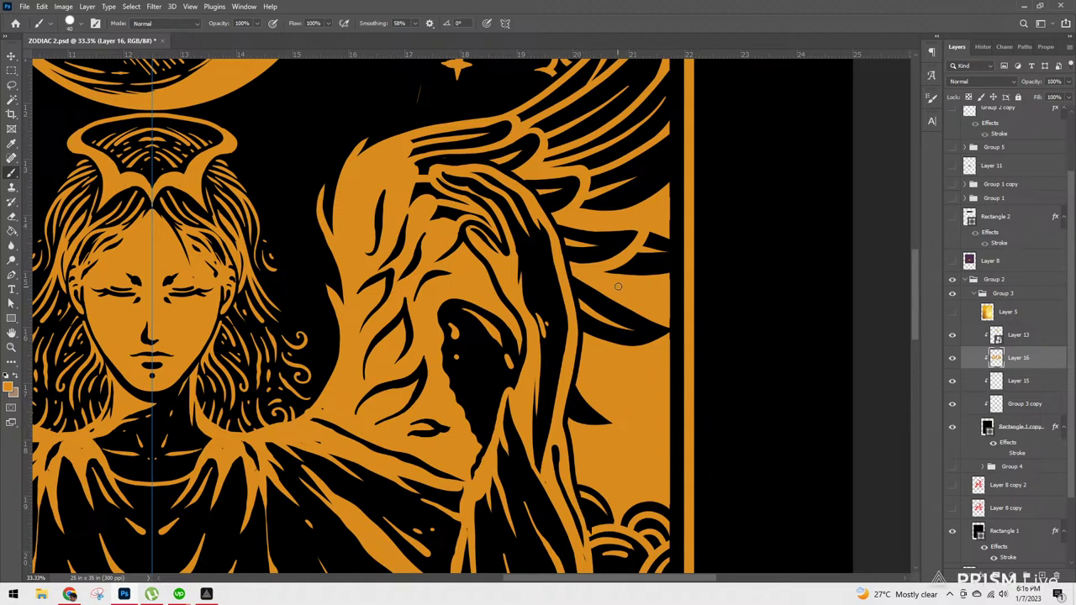
# Step: Draw small black four-point stars in the solid orange areas below the outer feathers on both sides
pyautogui.moveTo(642, 300); pyautogui.dragTo(651, 292)
pyautogui.moveTo(595, 353); pyautogui.dragTo(600, 385)
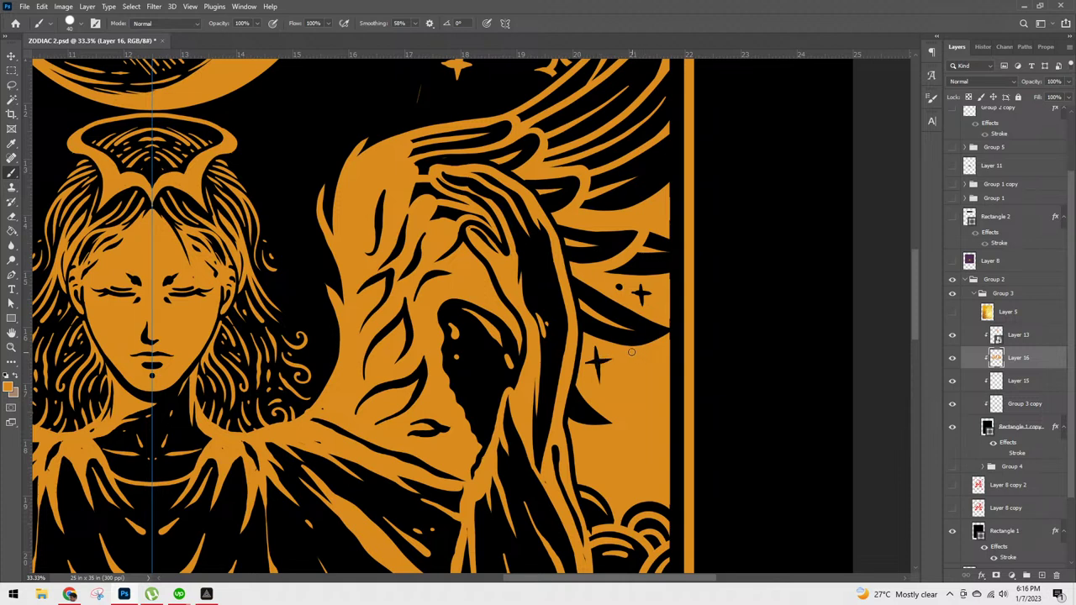
pyautogui.hotkey('ctrl', 'z')
pyautogui.moveTo(591, 483)
pyautogui.mouseDown()
pyautogui.moveTo(586, 432)
pyautogui.moveTo(587, 468)
pyautogui.moveTo(584, 453)
pyautogui.mouseUp()
pyautogui.click(577, 432)
pyautogui.moveTo(617, 389)
pyautogui.mouseDown()
pyautogui.moveTo(617, 412)
pyautogui.moveTo(648, 450)
pyautogui.moveTo(653, 443)
pyautogui.mouseUp()
pyautogui.moveTo(659, 397); pyautogui.dragTo(660, 407)
# Step: Scatter black dots between the stars in the orange areas below the wings, reaching down to the clouds
pyautogui.click(656, 371)
pyautogui.click(636, 409)
pyautogui.click(588, 388)
pyautogui.click(624, 440)
pyautogui.click(606, 408)
pyautogui.click(661, 419)
pyautogui.click(607, 468)
pyautogui.click(618, 489)
pyautogui.click(641, 473)
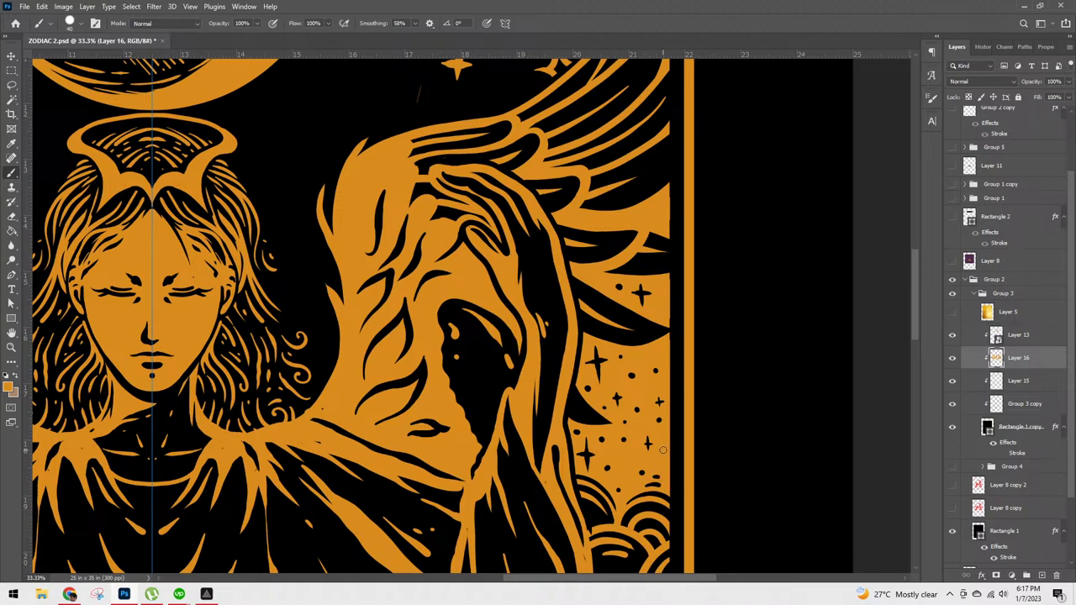
# Step: Examine the whole card at several magnifications, from the moon and wings down to the mountain
pyautogui.hotkey('ctrl', '0')
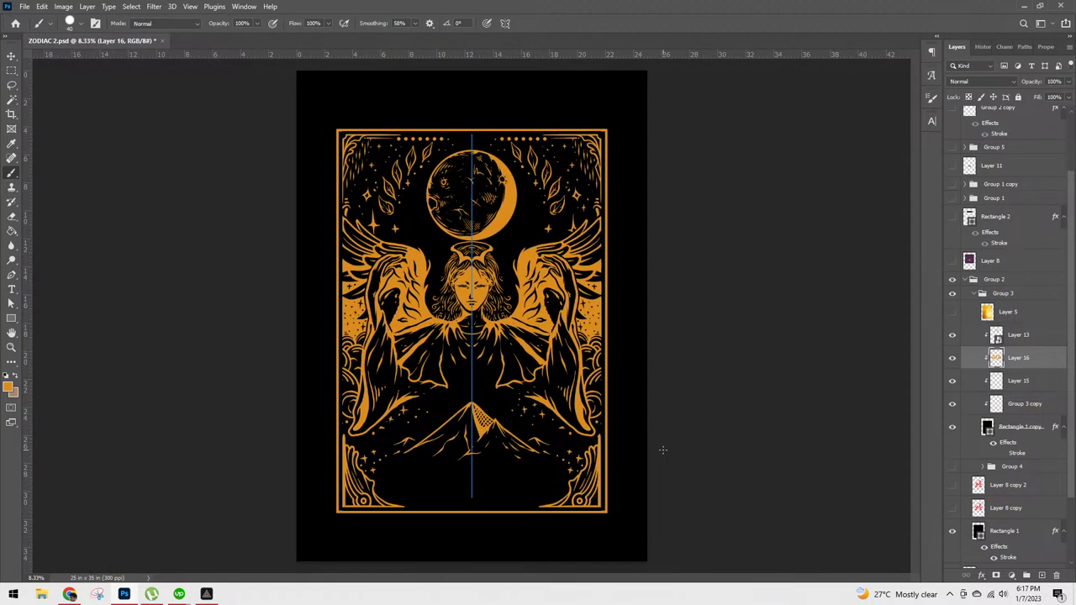
pyautogui.hotkey('ctrl', '+')
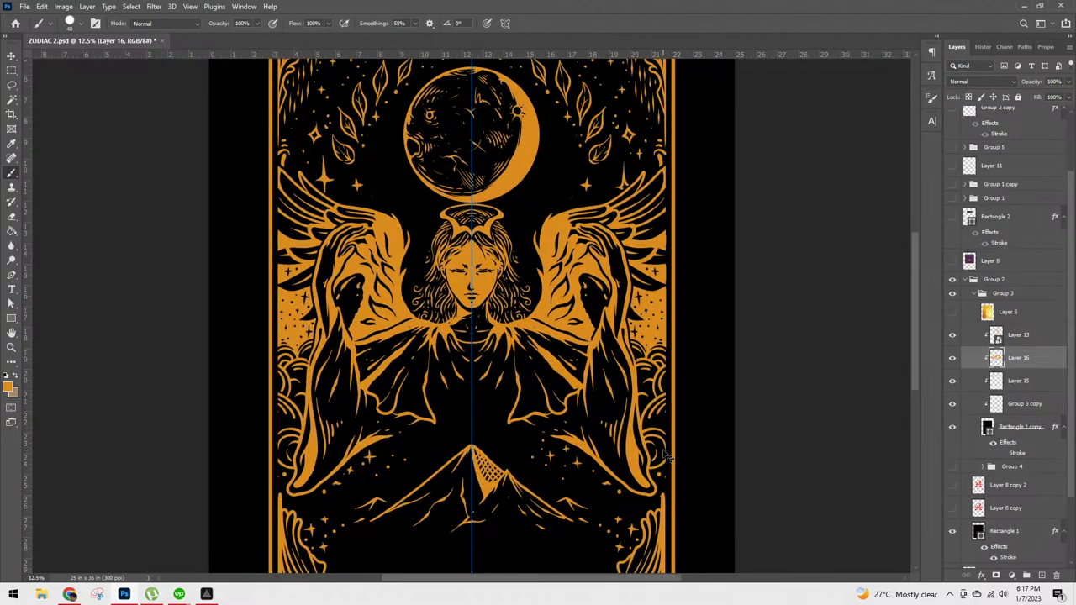
pyautogui.hotkey('ctrl', '0')
pyautogui.hotkey('ctrl', '-')
pyautogui.hotkey('ctrl', '+')
pyautogui.hotkey('ctrl', '+')
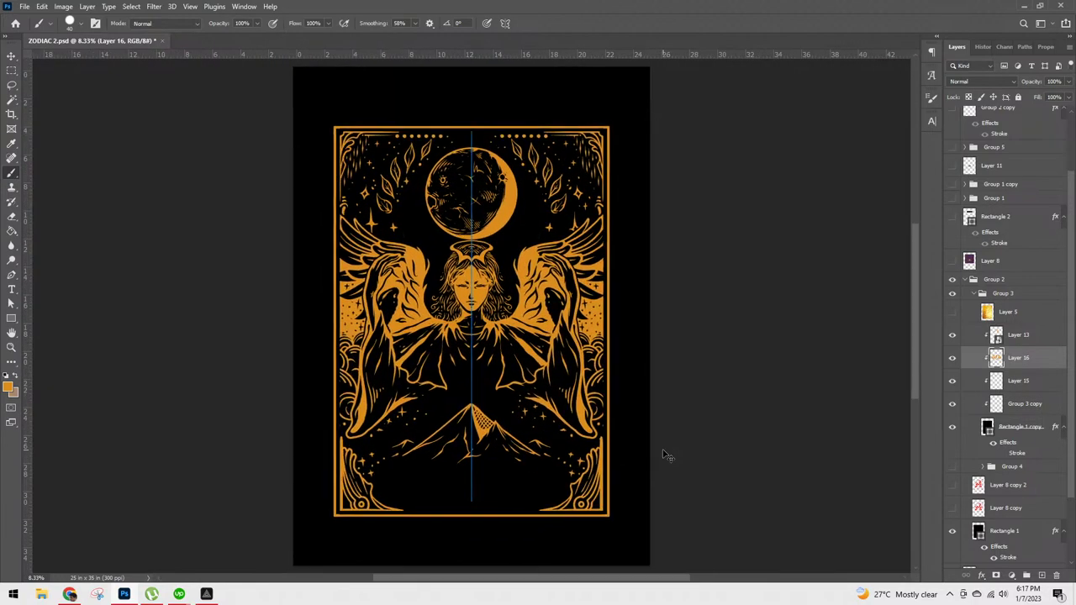
pyautogui.hotkey('ctrl', '-')
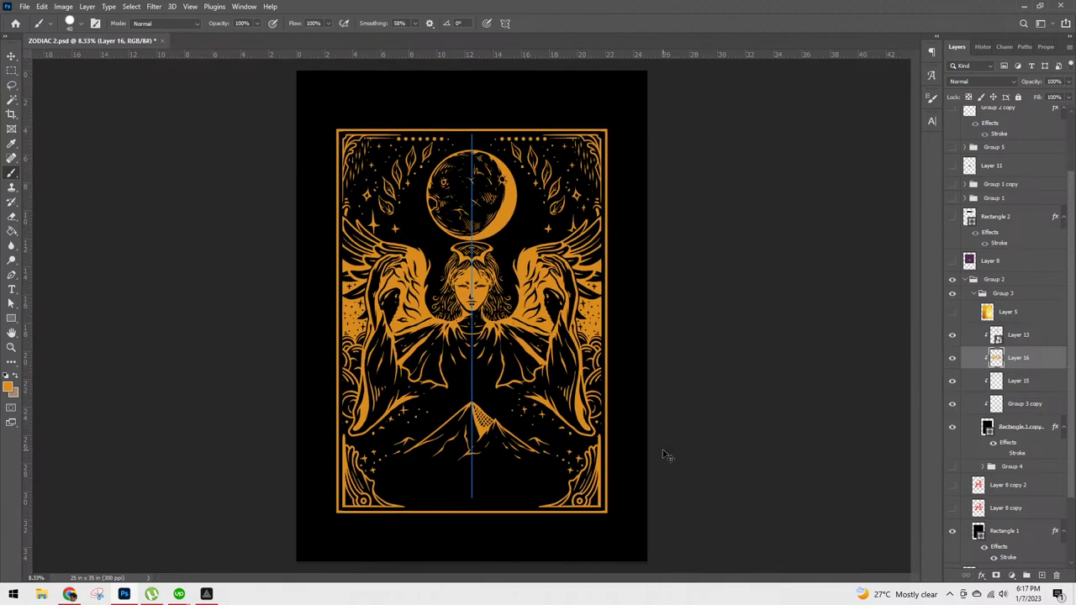
pyautogui.hotkey('ctrl', '+')
pyautogui.hotkey('ctrl', '+')
pyautogui.hotkey('ctrl', '+')
pyautogui.hotkey('ctrl', '-')
pyautogui.scroll(4, 703, 345)
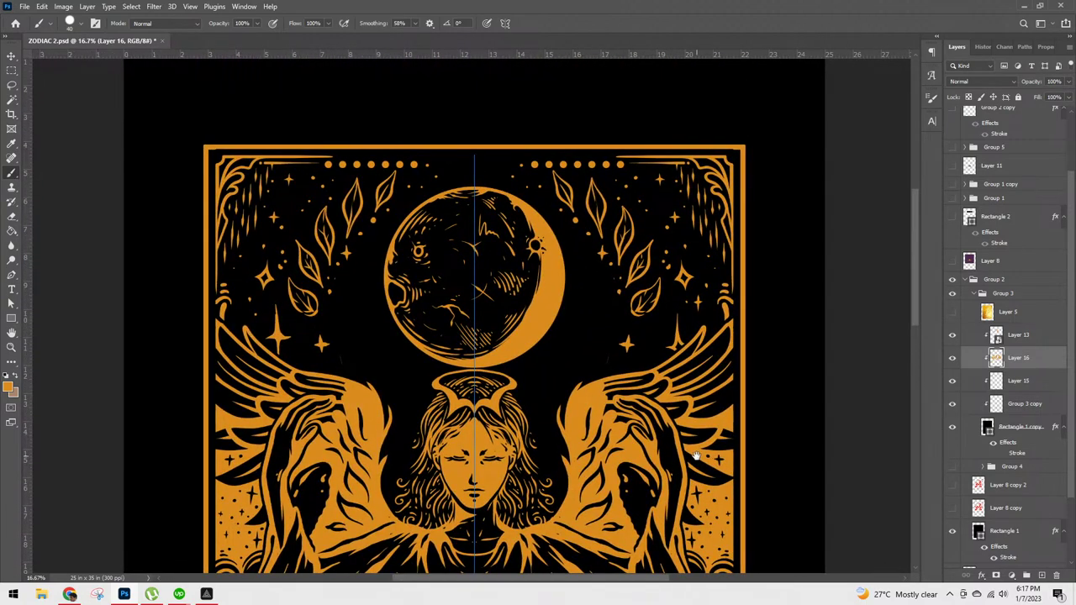
pyautogui.hotkey('ctrl', '-')
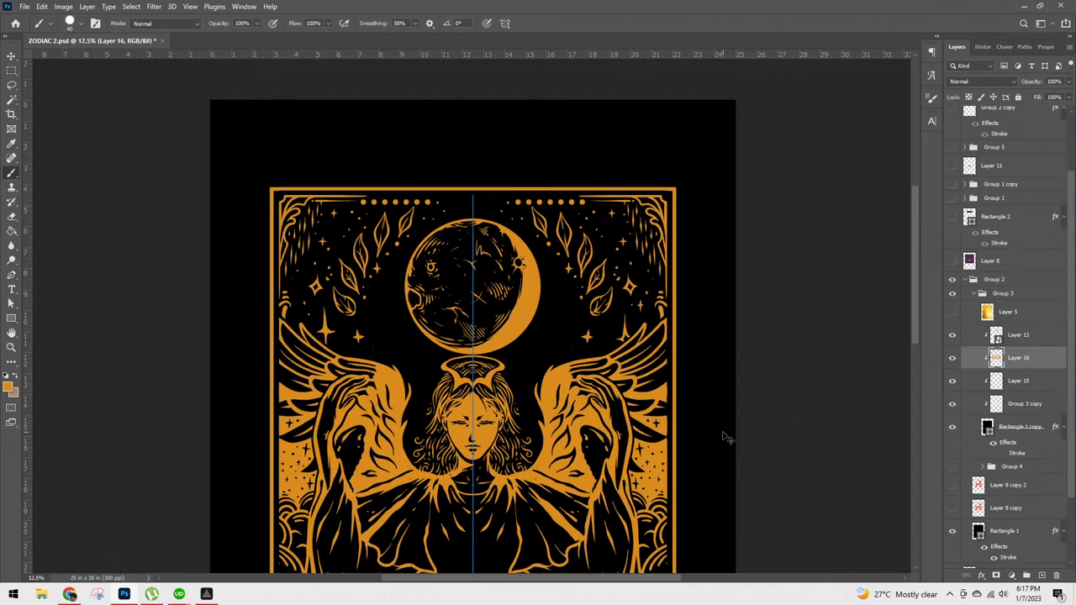
# Step: Add small orange four-point stars and a round dot between the moon and the leaves on both sides
pyautogui.hotkey('ctrl', '+')
pyautogui.hotkey('ctrl', '+')
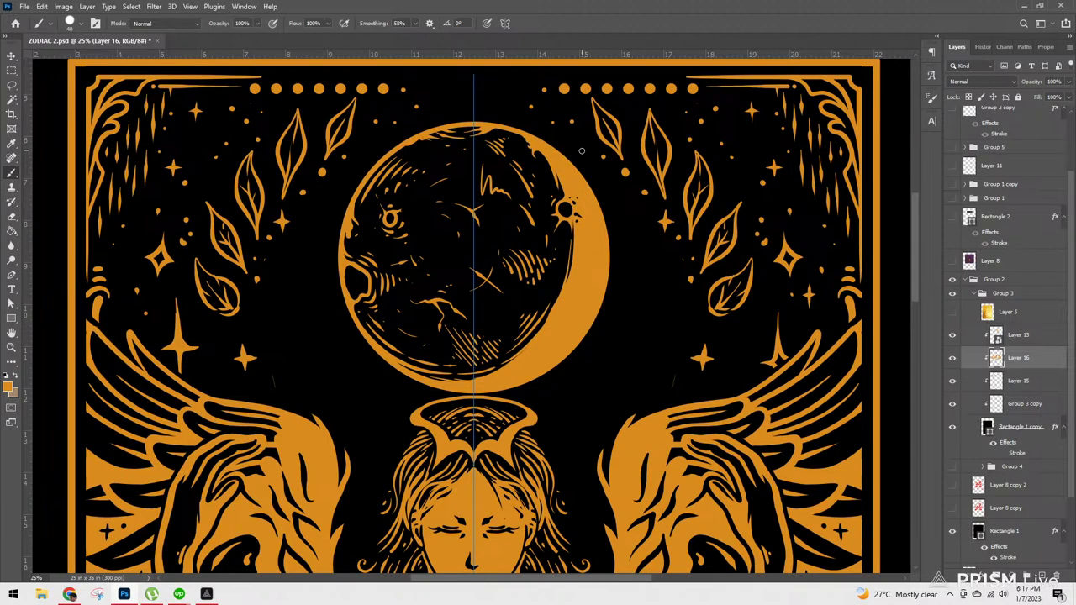
pyautogui.moveTo(576, 151); pyautogui.dragTo(576, 143)
pyautogui.click(593, 171)
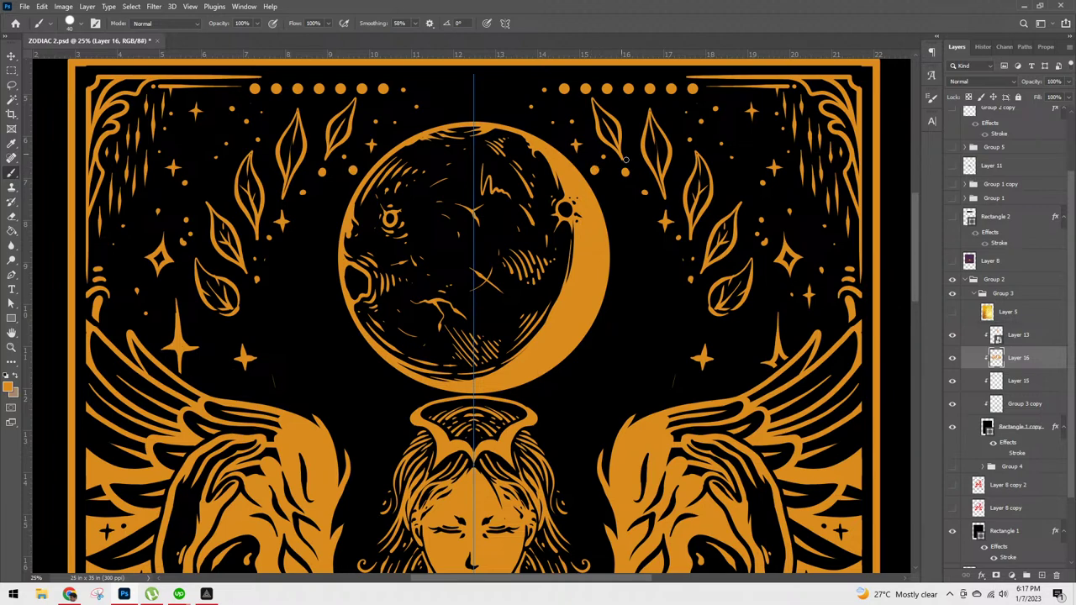
pyautogui.moveTo(615, 190)
pyautogui.mouseDown()
pyautogui.moveTo(622, 257)
pyautogui.moveTo(623, 202)
pyautogui.mouseUp()
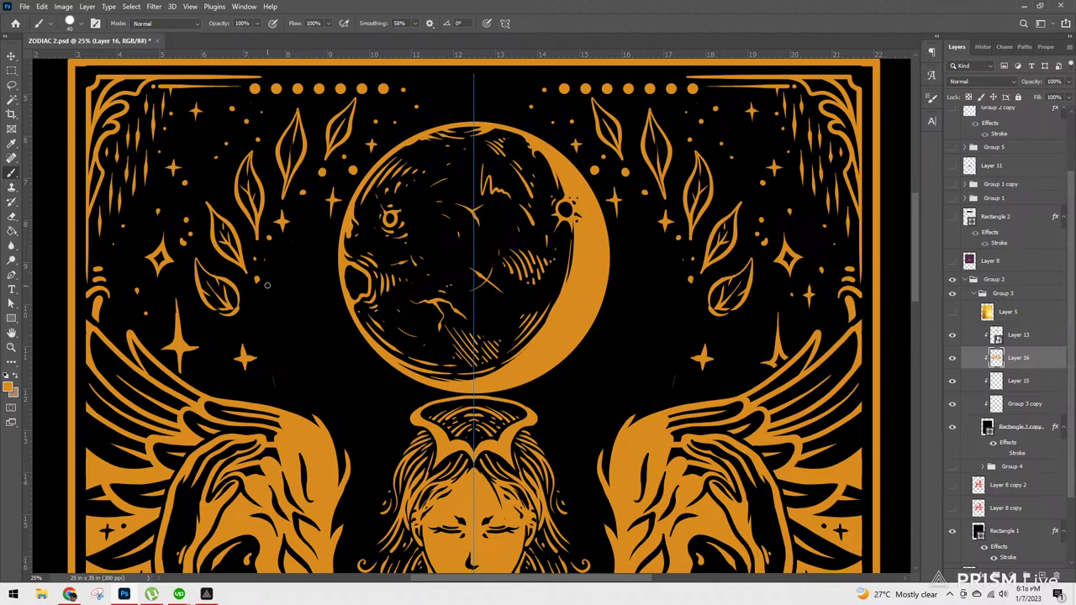
# Step: Choose a hard round brush and place a curved row of large orange dots around the moon's sides and underside
pyautogui.click(81, 23)
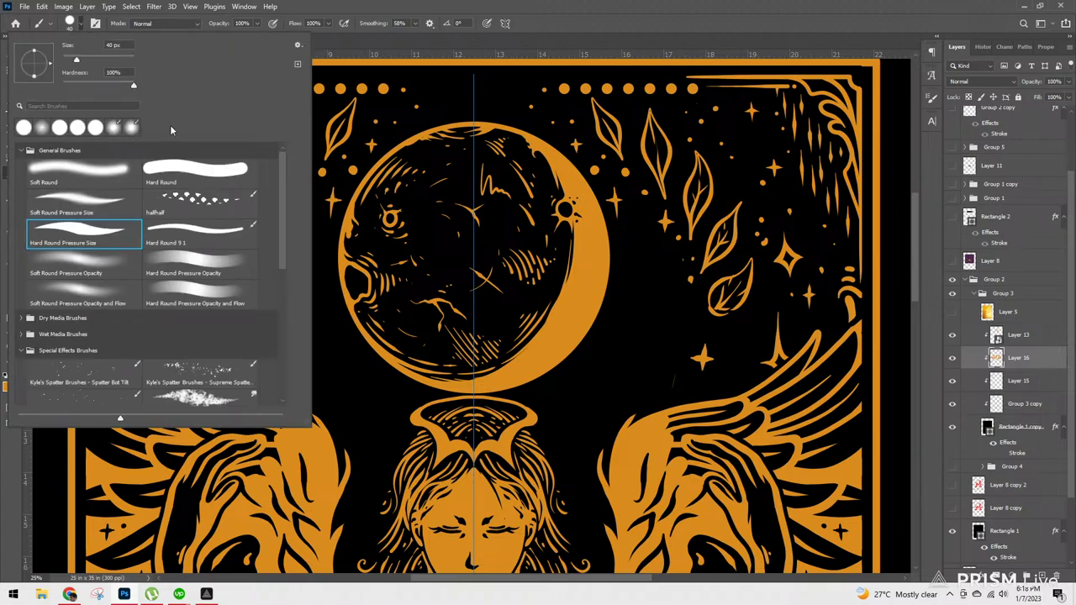
pyautogui.click(58, 127)
pyautogui.click(346, 316)
pyautogui.moveTo(334, 339)
pyautogui.mouseDown()
pyautogui.moveTo(353, 380)
pyautogui.moveTo(398, 425)
pyautogui.mouseUp()
pyautogui.hotkey('ctrl', 'z')
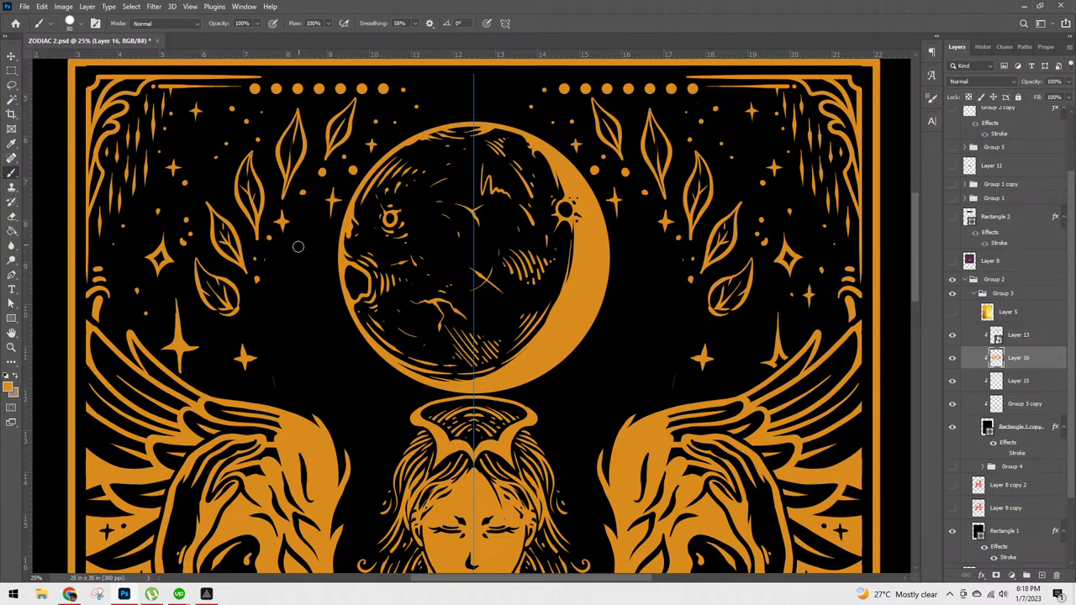
pyautogui.click(317, 223)
pyautogui.moveTo(311, 240)
pyautogui.mouseDown()
pyautogui.moveTo(332, 334)
pyautogui.moveTo(368, 380)
pyautogui.moveTo(403, 400)
pyautogui.mouseUp()
pyautogui.click(407, 400)
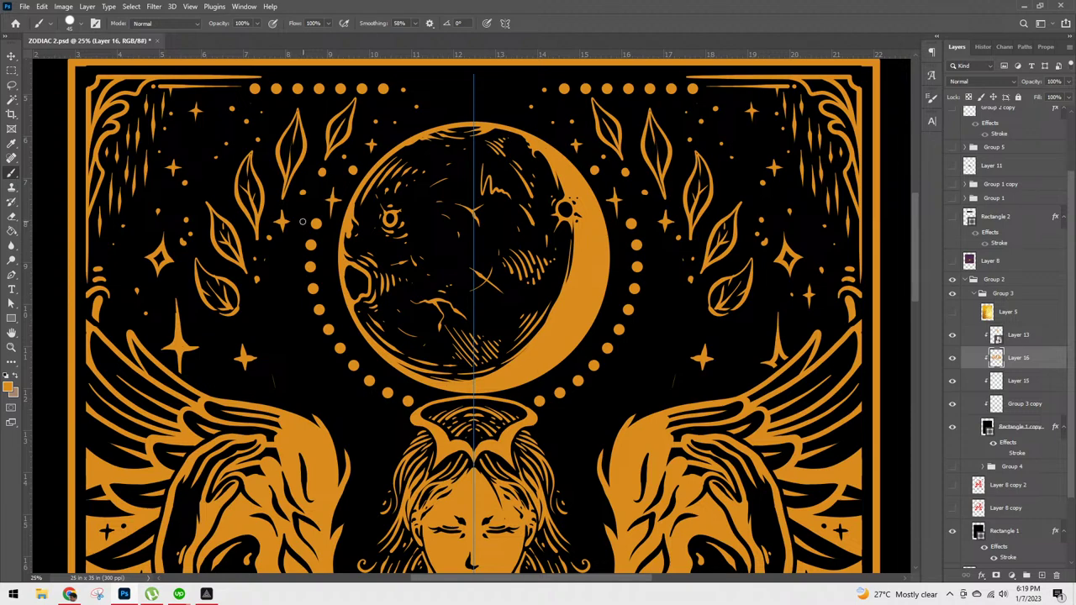
pyautogui.click(301, 225)
pyautogui.click(295, 237)
pyautogui.click(295, 247)
pyautogui.click(295, 259)
pyautogui.click(296, 270)
pyautogui.hotkey('ctrl', 'z')
pyautogui.hotkey('ctrl', 'z')
pyautogui.hotkey('ctrl', 'z')
pyautogui.hotkey('ctrl', 'z')
# Step: Place a curved row of smaller orange dots along the outside of the large dots around the moon
pyautogui.click(302, 225)
pyautogui.click(297, 237)
pyautogui.click(295, 248)
pyautogui.click(296, 259)
pyautogui.click(295, 271)
pyautogui.click(296, 284)
pyautogui.click(301, 296)
pyautogui.click(304, 308)
pyautogui.click(307, 320)
pyautogui.click(313, 331)
pyautogui.click(319, 342)
pyautogui.click(328, 353)
pyautogui.click(341, 370)
pyautogui.click(349, 383)
pyautogui.click(361, 393)
pyautogui.click(373, 402)
pyautogui.click(389, 409)
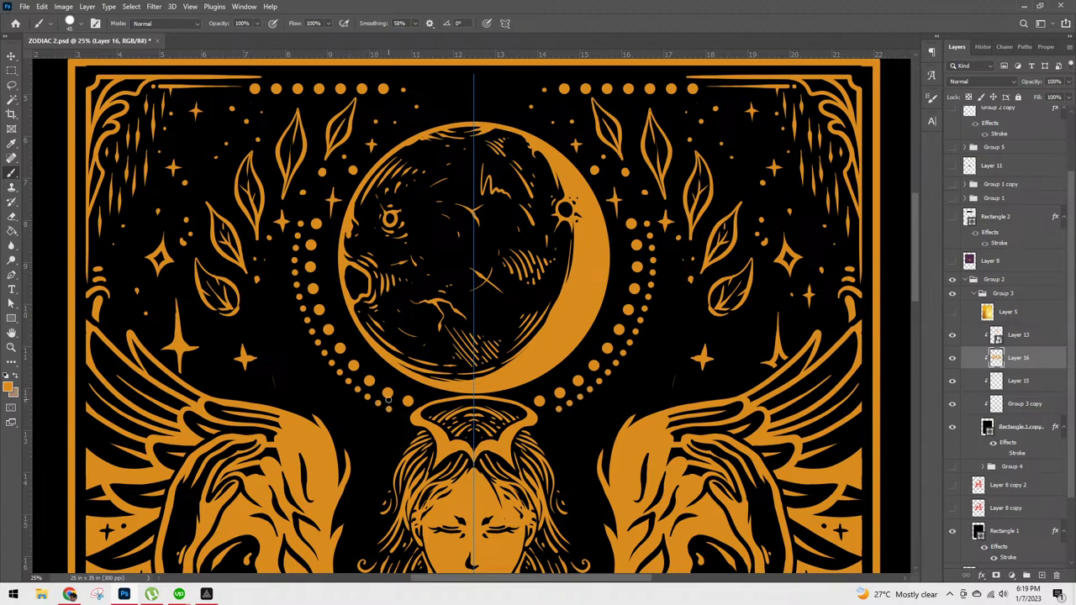
# Step: Place a curved row of small orange dots between the large dots and the moon's edge on both sides
pyautogui.click(329, 230)
pyautogui.click(325, 242)
pyautogui.click(323, 266)
pyautogui.click(330, 300)
pyautogui.click(338, 323)
pyautogui.click(347, 338)
pyautogui.click(368, 363)
pyautogui.click(383, 376)
pyautogui.click(403, 386)
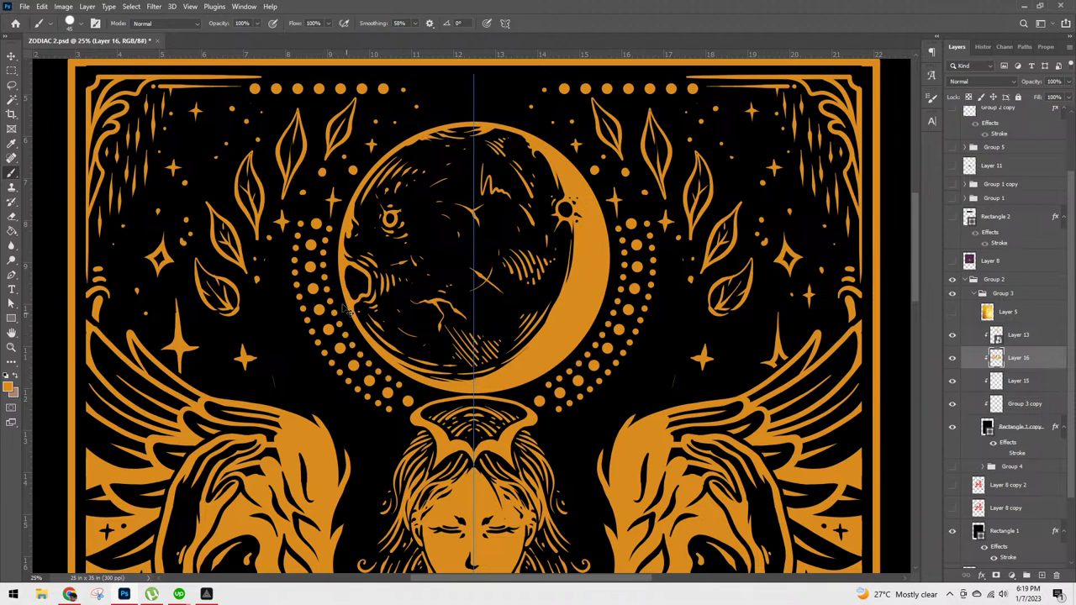
pyautogui.click(330, 228)
pyautogui.click(329, 240)
pyautogui.click(326, 259)
pyautogui.click(327, 277)
pyautogui.click(333, 301)
pyautogui.click(337, 314)
pyautogui.click(342, 324)
pyautogui.click(348, 336)
pyautogui.click(363, 356)
pyautogui.click(381, 372)
pyautogui.click(401, 383)
pyautogui.click(414, 389)
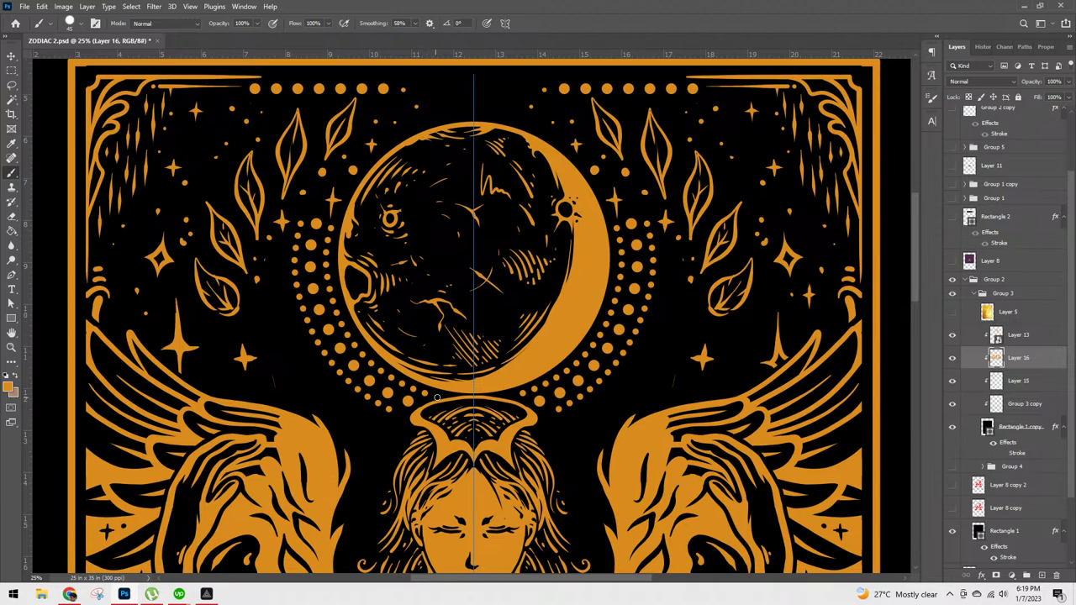
# Step: Add an outermost curved row of tiny orange dots around the existing dot rows beside the moon
pyautogui.hotkey('ctrl', '-')
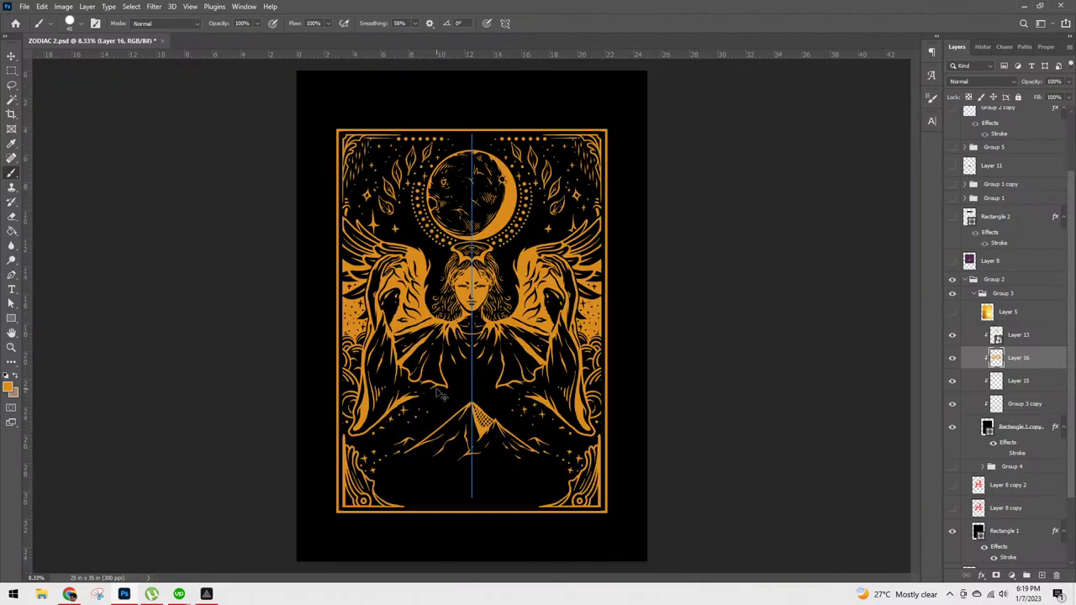
pyautogui.hotkey('ctrl', '+')
pyautogui.scroll(5, 811, 458)
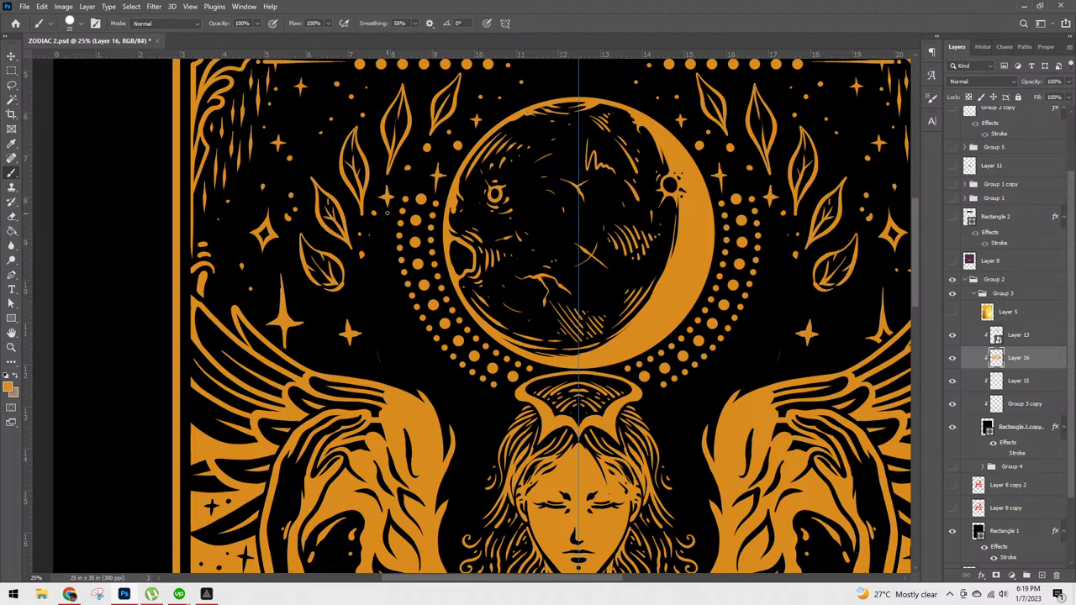
pyautogui.moveTo(387, 214); pyautogui.dragTo(391, 279)
pyautogui.hotkey('ctrl', 'z')
pyautogui.moveTo(390, 203); pyautogui.dragTo(391, 254)
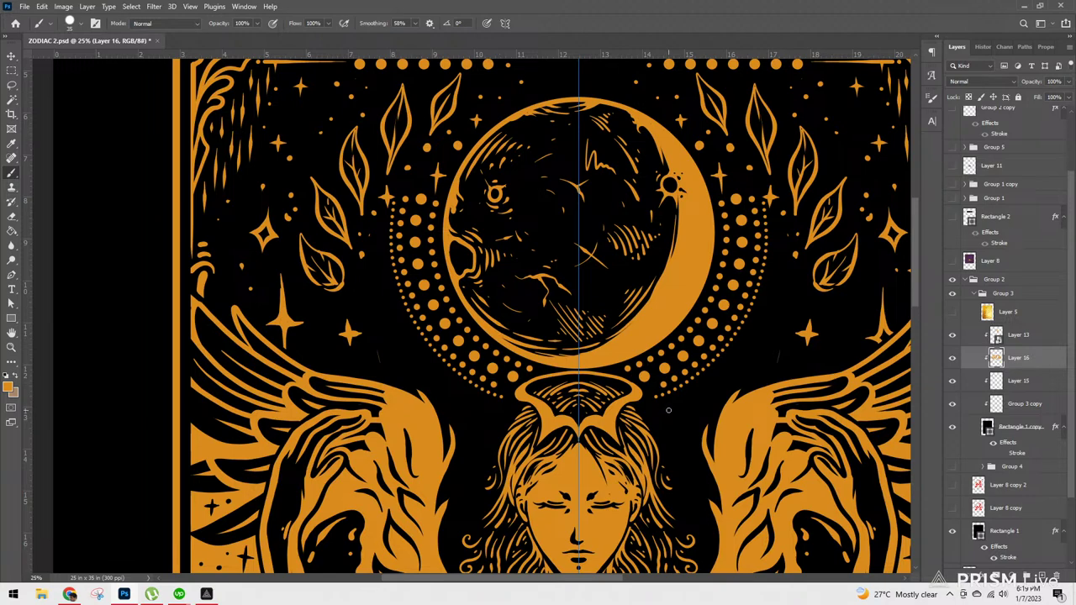
# Step: Draw straight dotted orange rays fanning out from the moon's dot rings toward the woman's hair, the wings and the border
pyautogui.moveTo(661, 407); pyautogui.dragTo(700, 503)
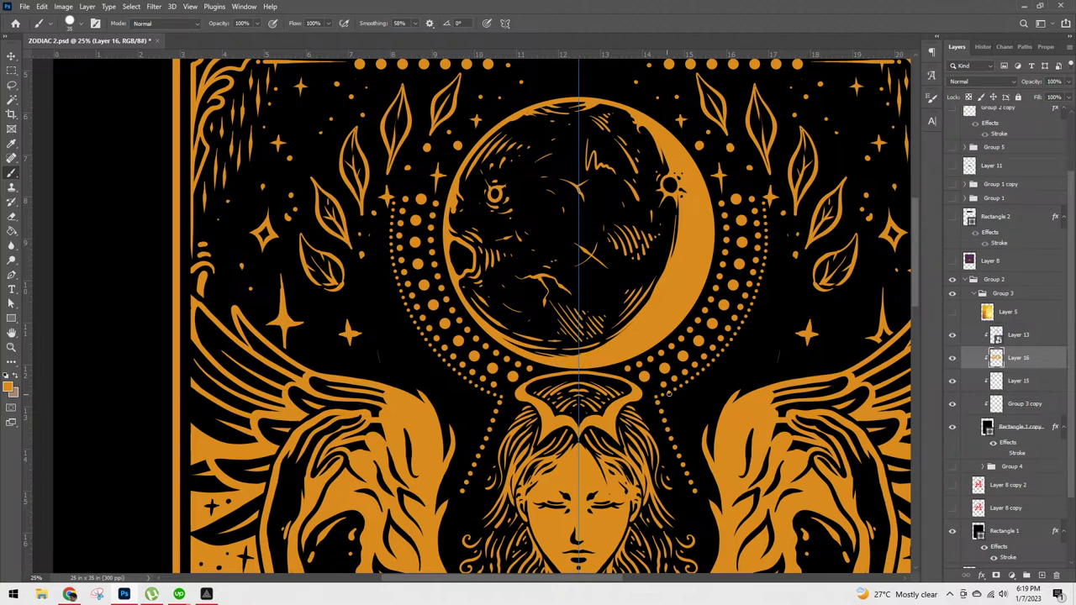
pyautogui.moveTo(683, 397); pyautogui.dragTo(699, 434)
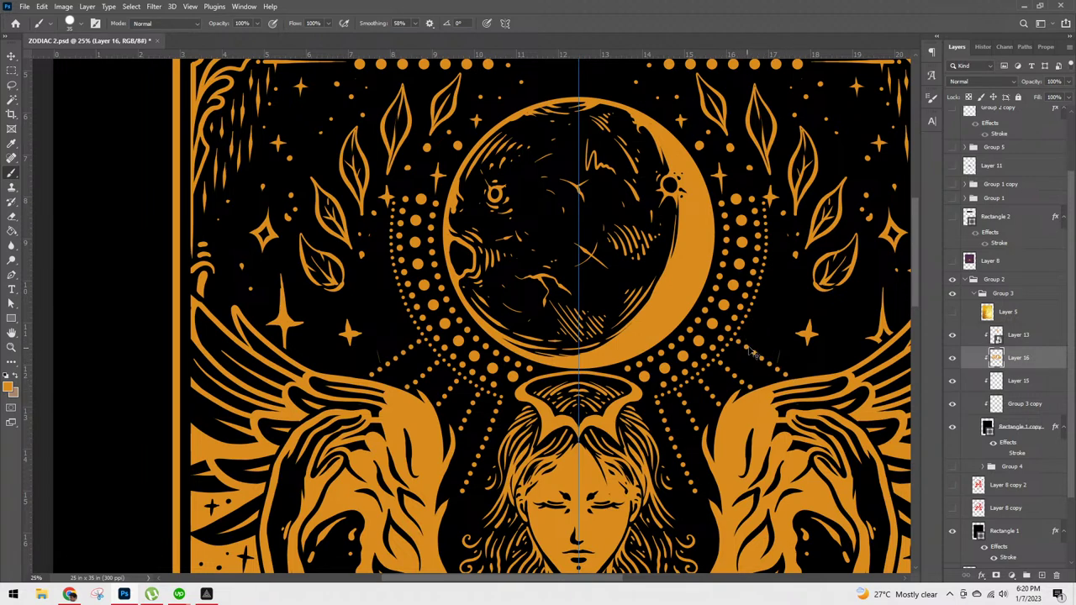
pyautogui.click(777, 370)
pyautogui.click(787, 375)
pyautogui.moveTo(751, 324); pyautogui.dragTo(835, 365)
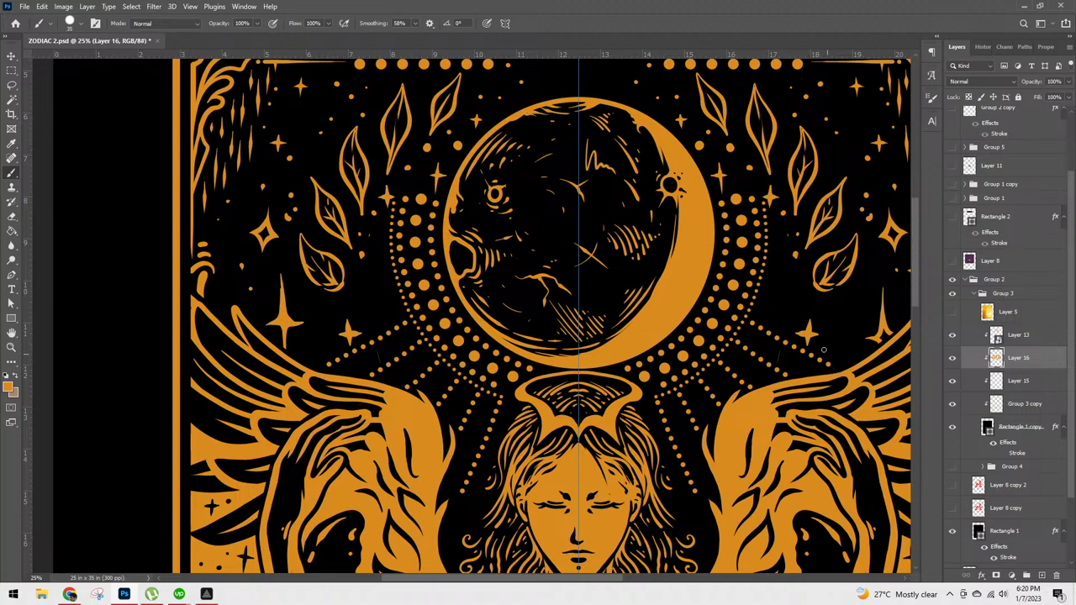
pyautogui.moveTo(765, 299); pyautogui.dragTo(866, 340)
pyautogui.moveTo(769, 269); pyautogui.dragTo(881, 291)
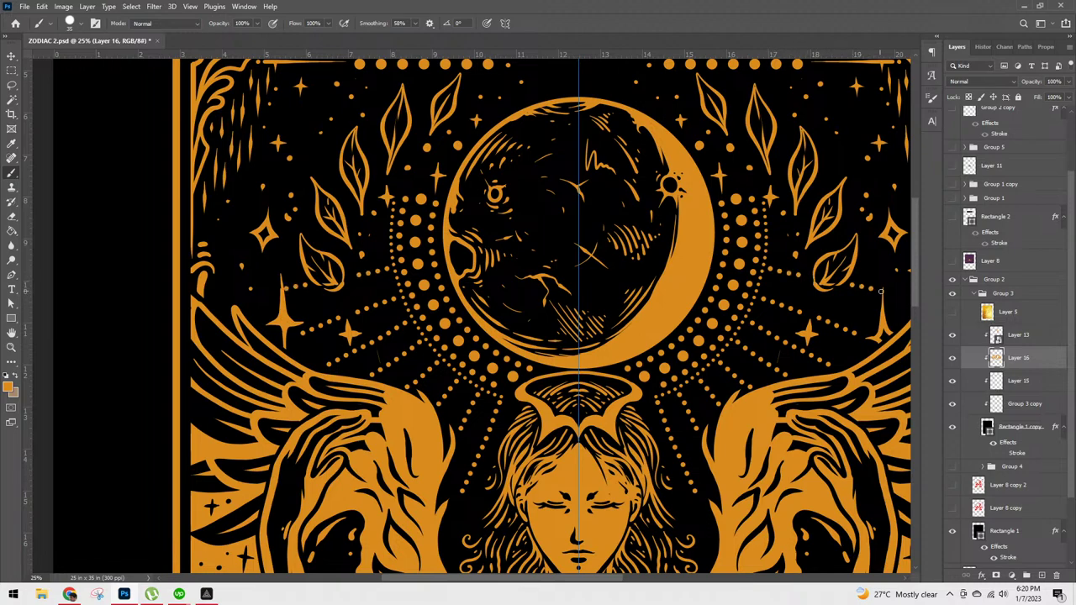
pyautogui.hotkey('ctrl', '-')
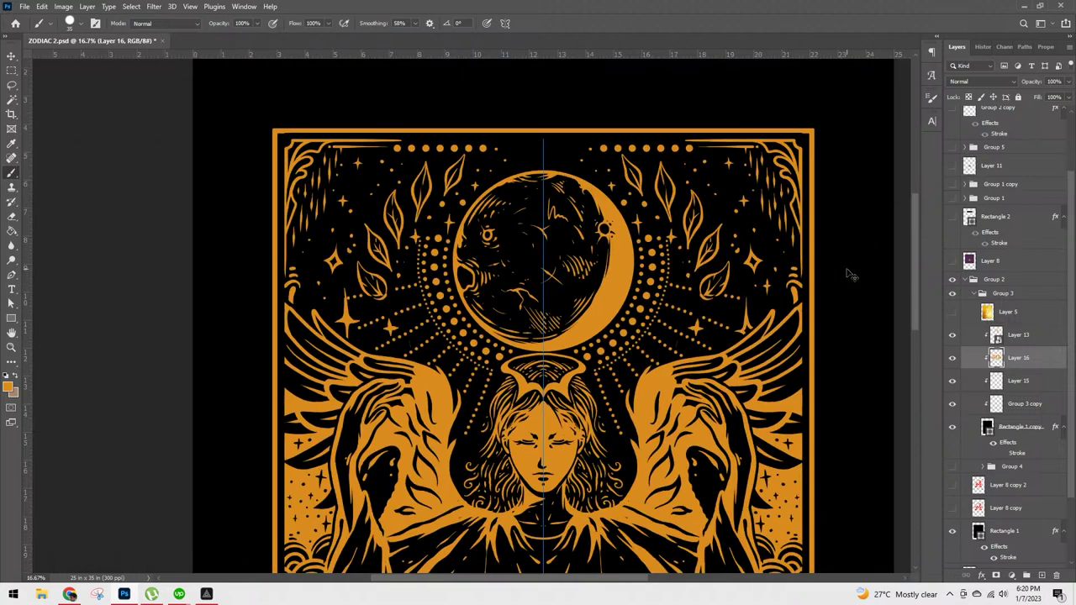
pyautogui.hotkey('ctrl', '+')
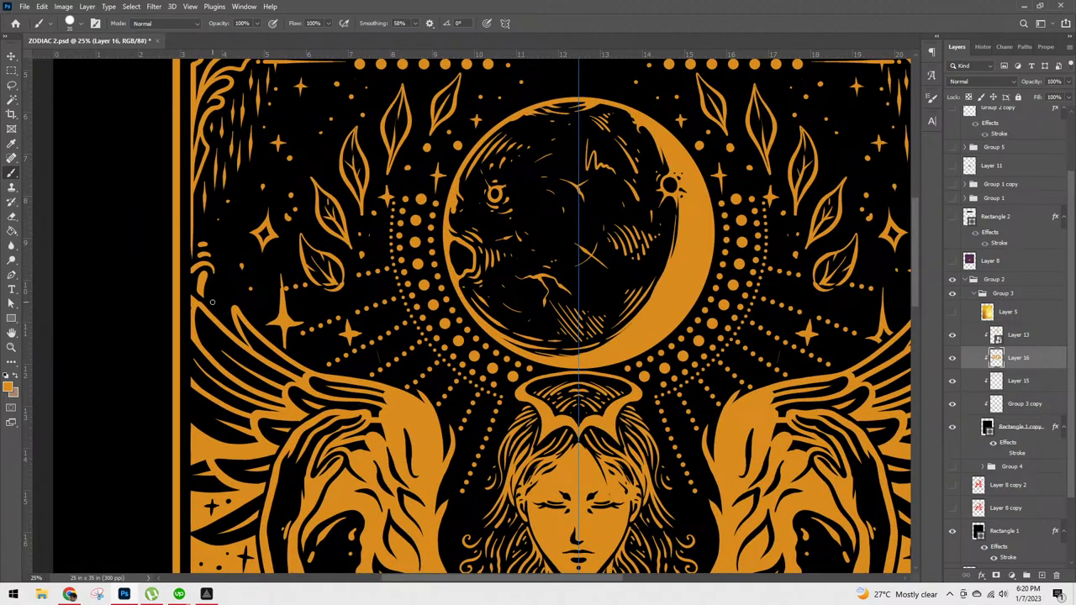
pyautogui.moveTo(215, 299); pyautogui.dragTo(281, 290)
# Step: Examine the dotted rays on the card, then the wings and the woman's face at up to 50% magnification
pyautogui.hotkey('ctrl', '-')
pyautogui.hotkey('ctrl', '-')
pyautogui.hotkey('ctrl', '-')
pyautogui.hotkey('ctrl', '-')
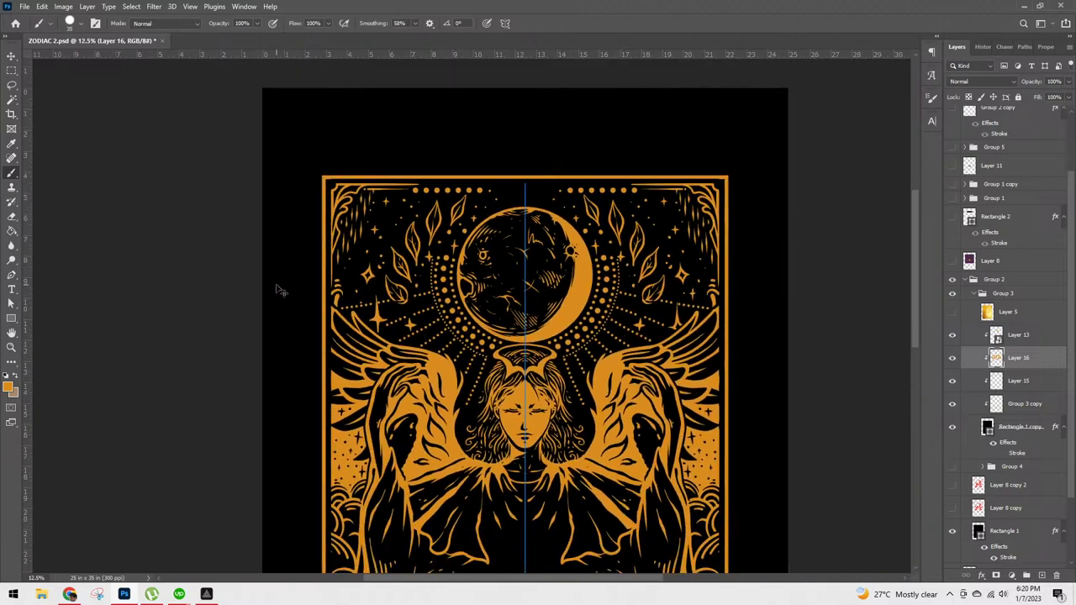
pyautogui.hotkey('ctrl', '+')
pyautogui.hotkey('ctrl', '+')
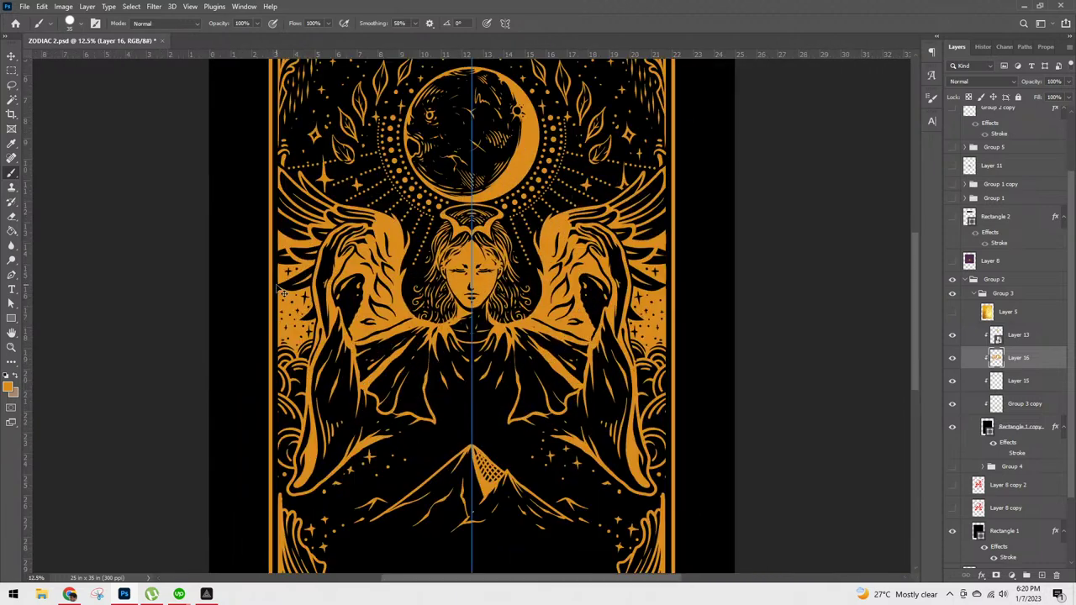
pyautogui.hotkey('ctrl', '+')
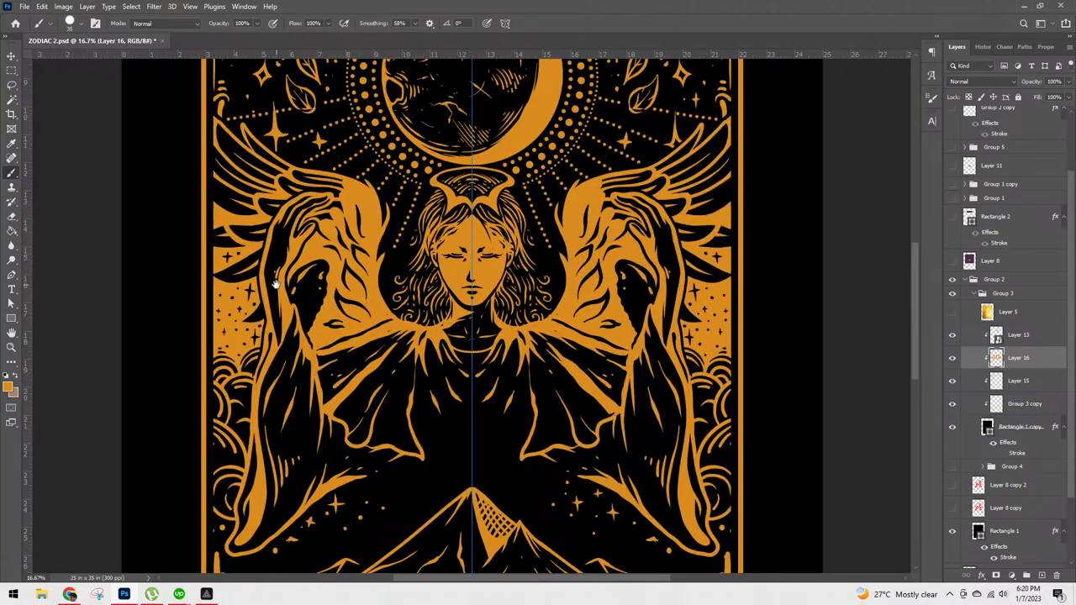
pyautogui.moveTo(681, 339); pyautogui.dragTo(696, 397)
pyautogui.hotkey('ctrl', '+')
pyautogui.hotkey('ctrl', '+')
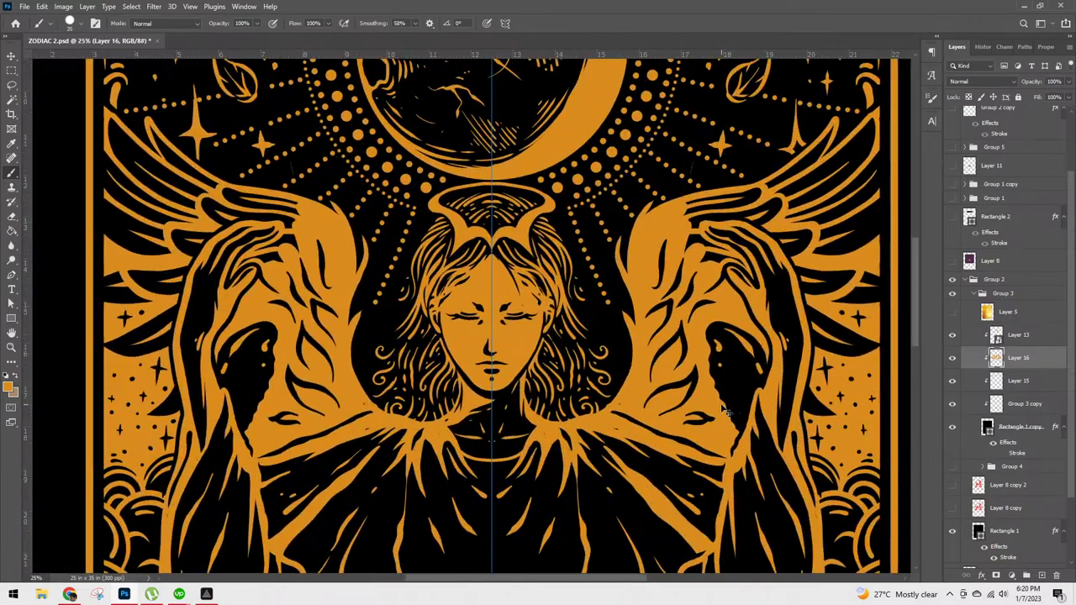
pyautogui.hotkey('ctrl', '+')
pyautogui.hotkey('ctrl', '+')
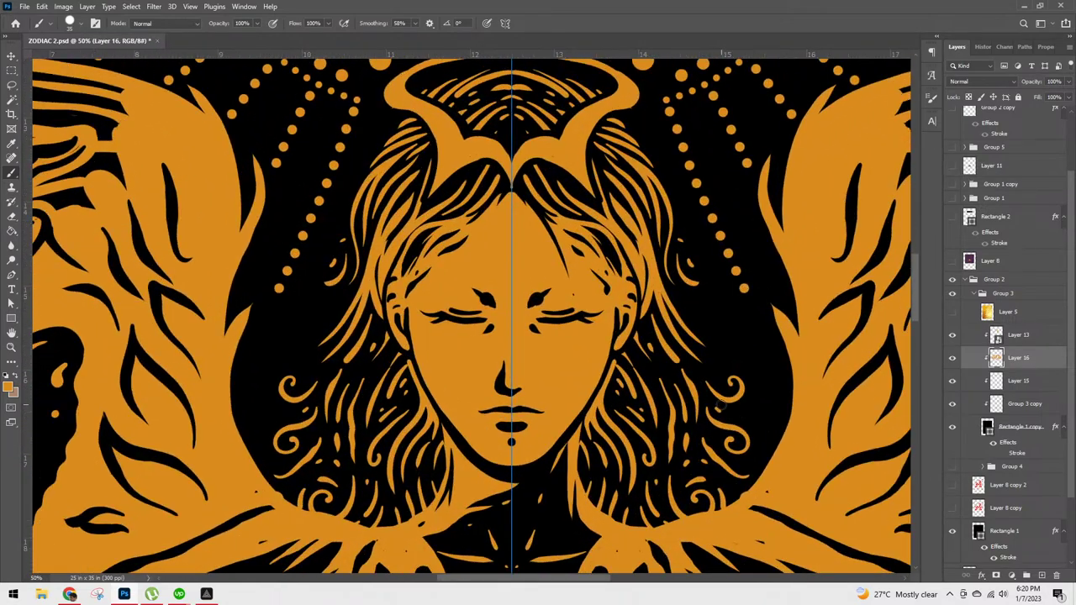
# Step: Hide and show Layer 16 again to compare the artwork around the face with and without it
pyautogui.click(79, 23)
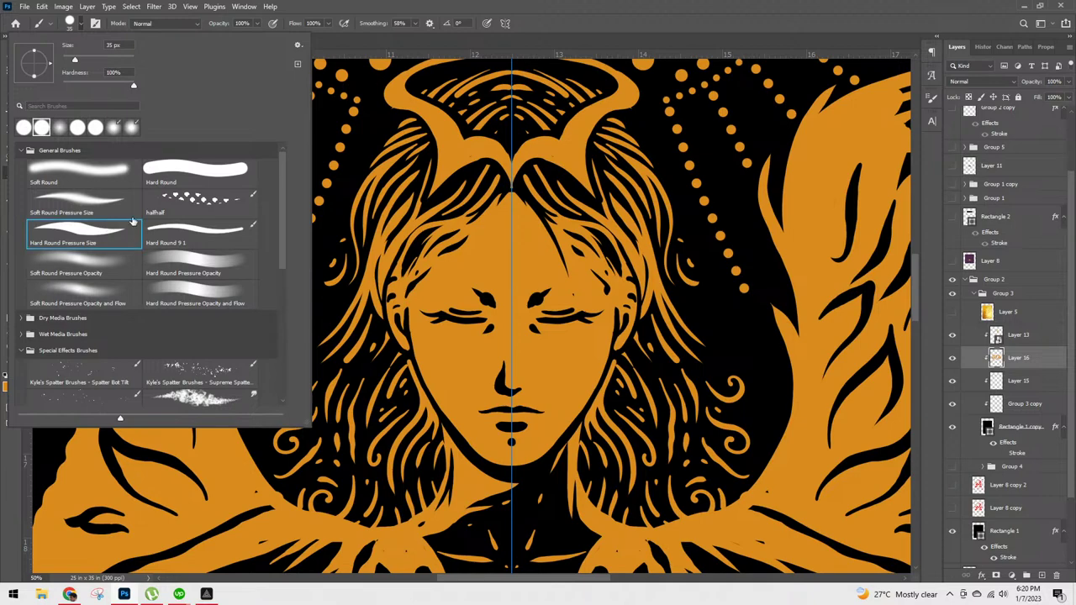
pyautogui.click(721, 6)
pyautogui.doubleClick(721, 6)
pyautogui.doubleClick(349, 19)
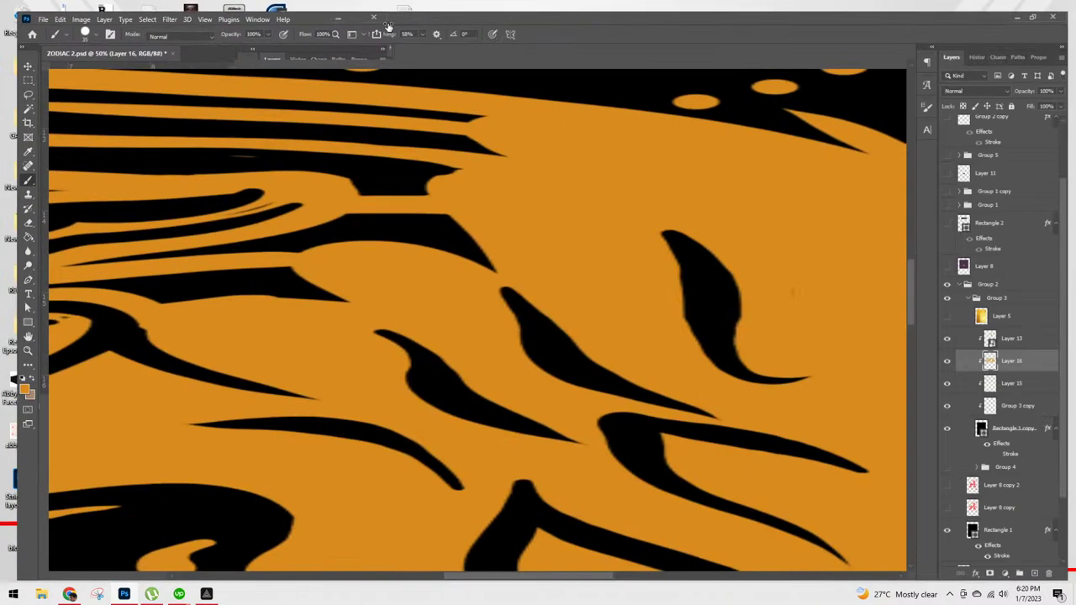
pyautogui.click(952, 359)
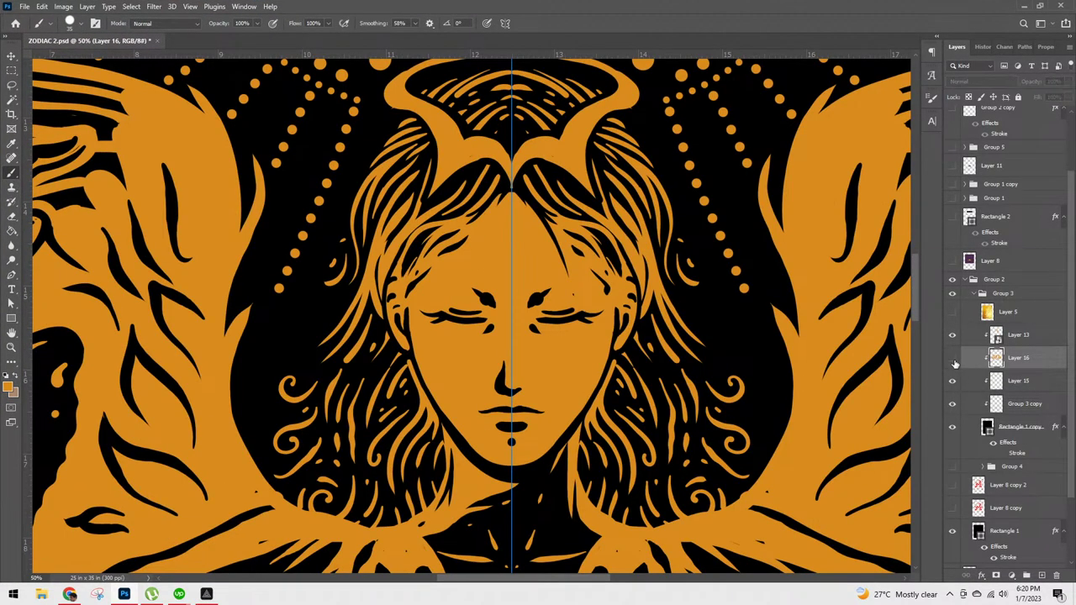
pyautogui.click(953, 359)
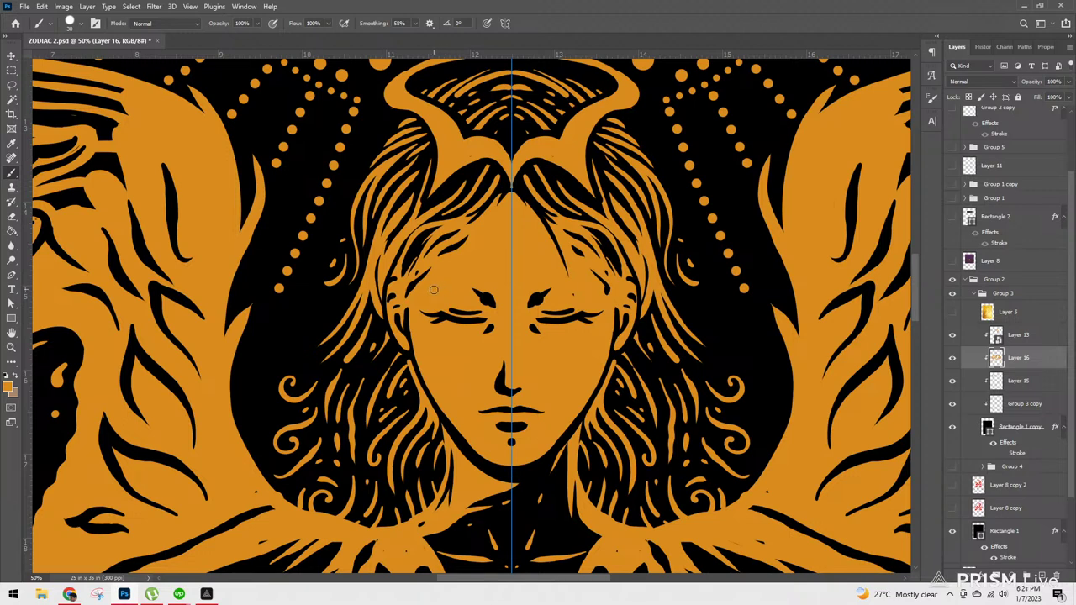
# Step: Repaint the woman's broken eyebrows as continuous arched black brows mirrored across the face on Layer 16
pyautogui.moveTo(434, 290)
pyautogui.mouseDown()
pyautogui.moveTo(467, 288)
pyautogui.moveTo(496, 306)
pyautogui.mouseUp()
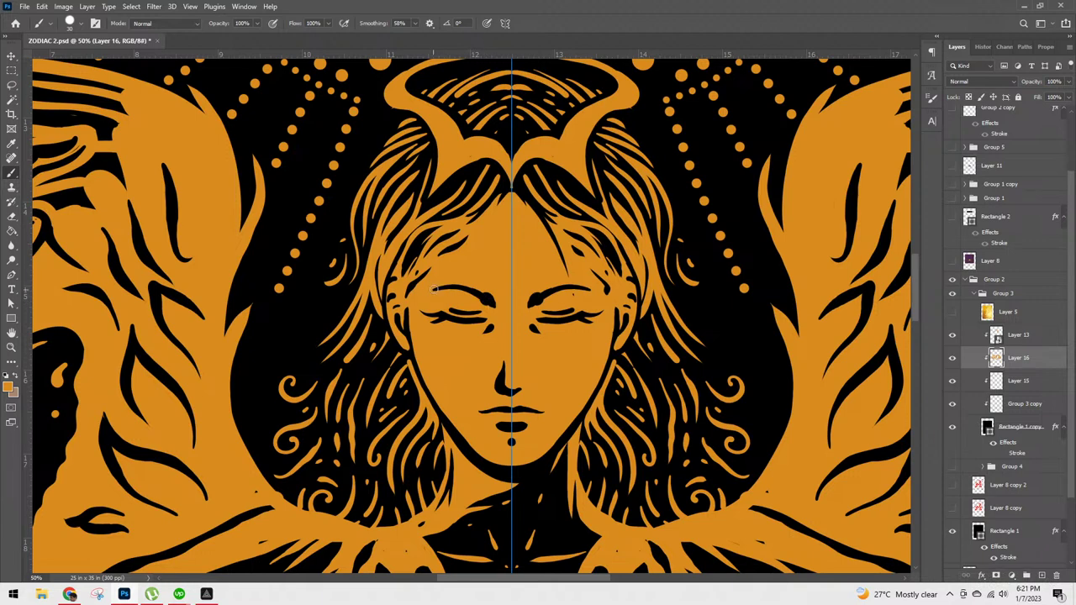
pyautogui.moveTo(436, 288); pyautogui.dragTo(496, 303)
pyautogui.moveTo(432, 291); pyautogui.dragTo(498, 306)
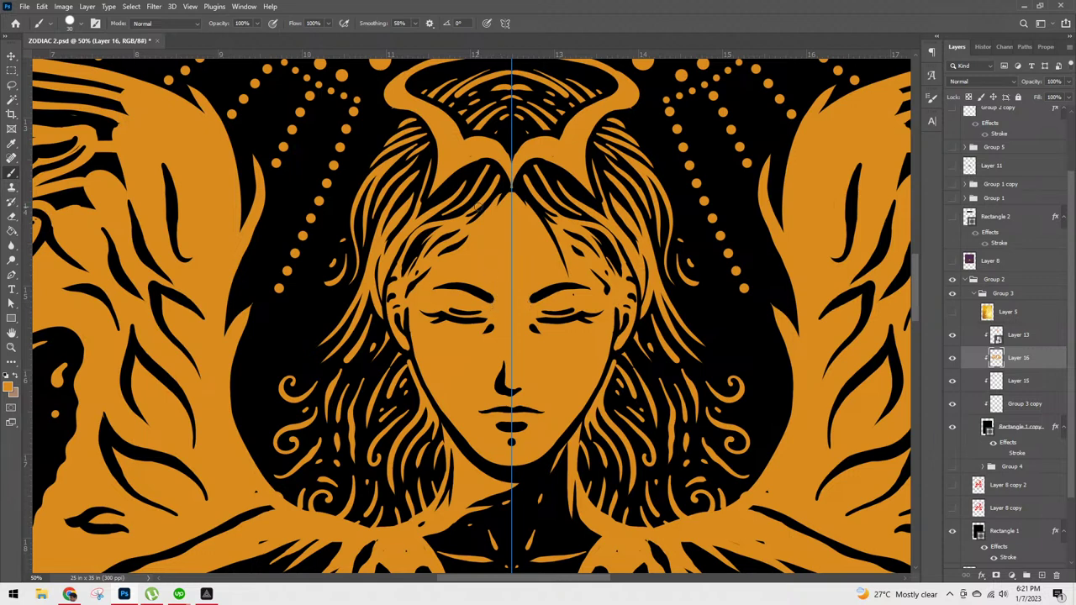
# Step: Replace the woman's closed eyes with mirrored open almond-shaped eyes with dark irises
pyautogui.moveTo(541, 312)
pyautogui.mouseDown()
pyautogui.moveTo(584, 311)
pyautogui.moveTo(593, 289)
pyautogui.moveTo(538, 306)
pyautogui.moveTo(585, 307)
pyautogui.moveTo(594, 294)
pyautogui.moveTo(538, 315)
pyautogui.moveTo(575, 317)
pyautogui.moveTo(596, 302)
pyautogui.moveTo(596, 311)
pyautogui.mouseUp()
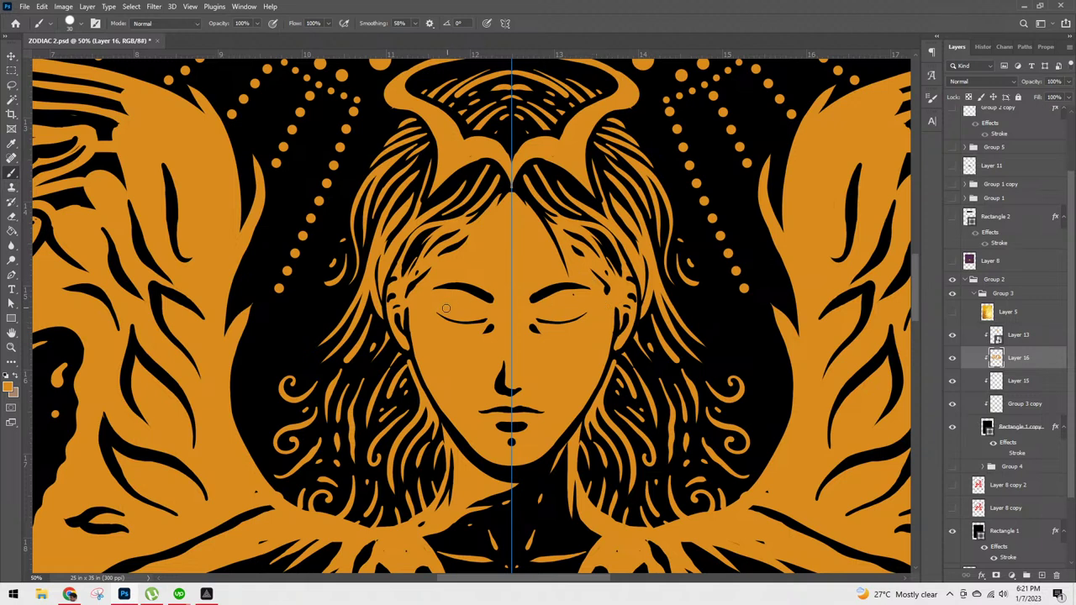
pyautogui.moveTo(435, 312); pyautogui.dragTo(482, 319)
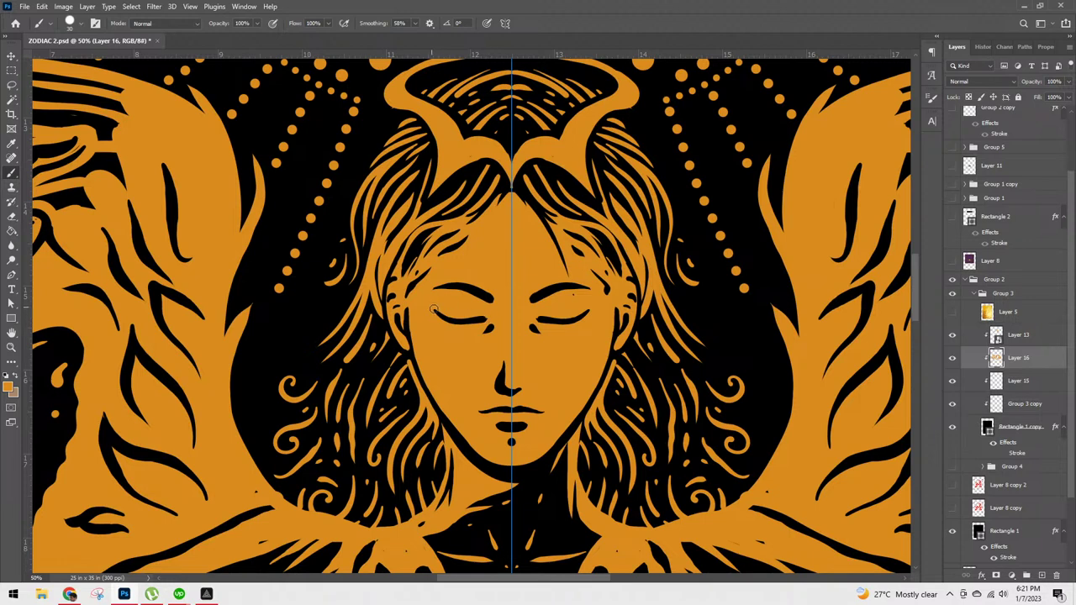
pyautogui.moveTo(451, 307); pyautogui.dragTo(488, 322)
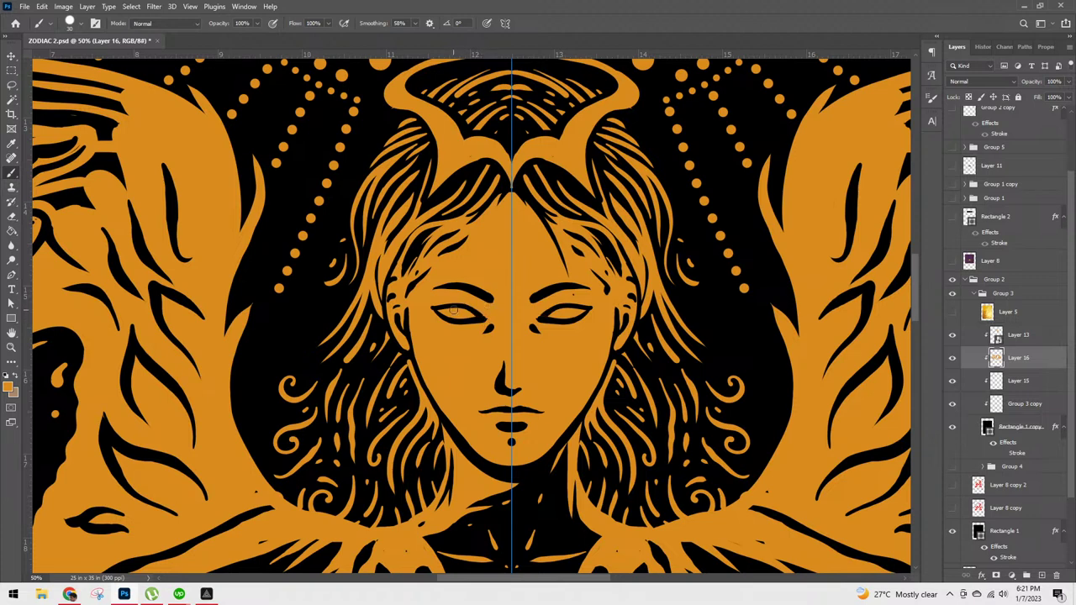
pyautogui.moveTo(457, 316)
pyautogui.mouseDown()
pyautogui.moveTo(470, 308)
pyautogui.moveTo(454, 308)
pyautogui.mouseUp()
pyautogui.moveTo(434, 310); pyautogui.dragTo(442, 320)
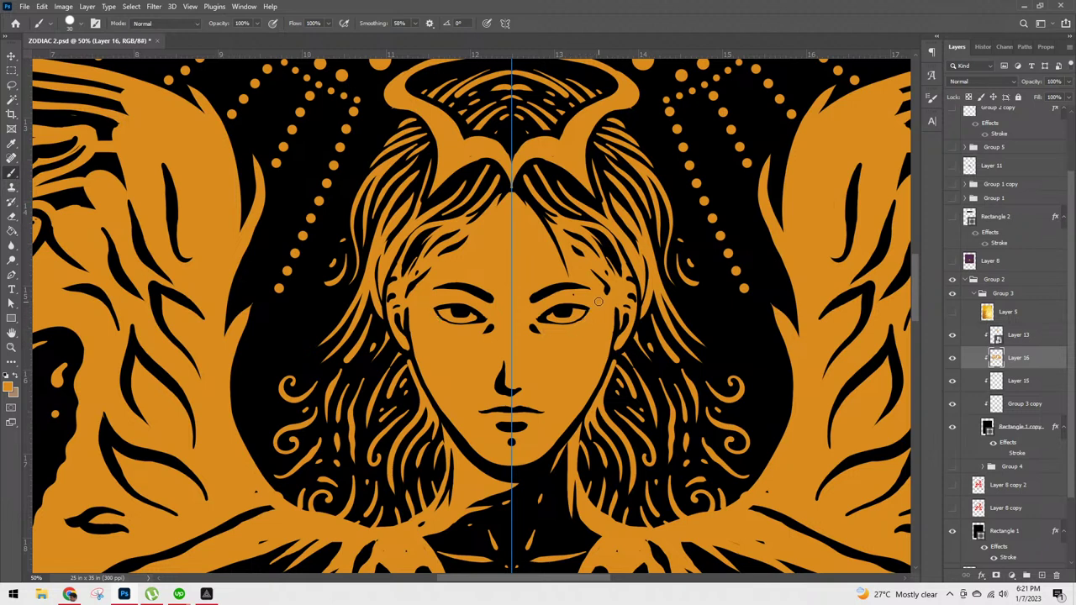
# Step: Add small lashes and dots around the eyes with a 15 px brush, and turn off paint symmetry
pyautogui.press('[')
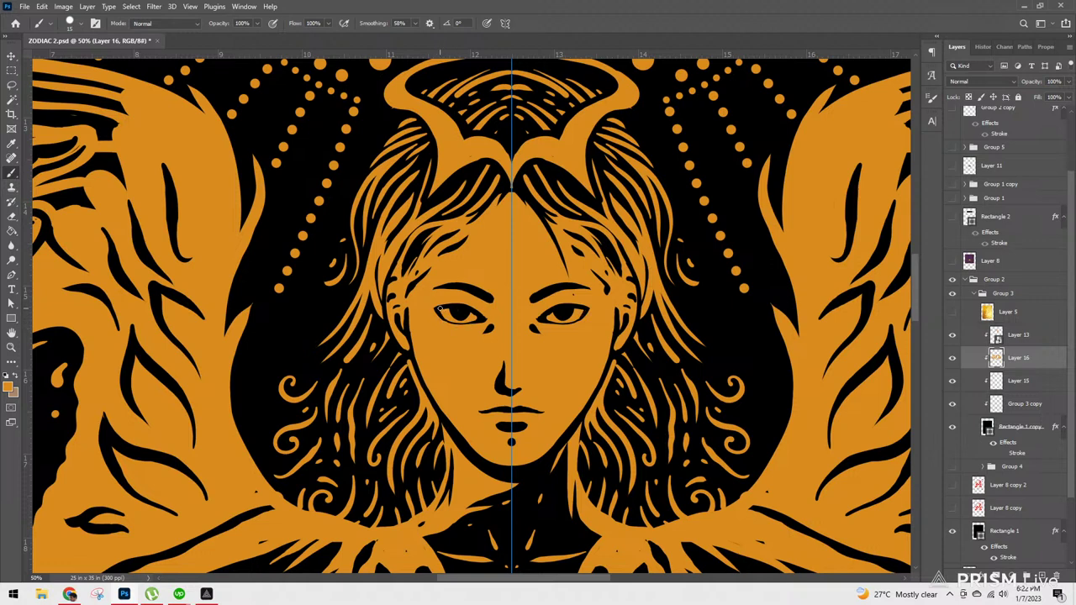
pyautogui.click(447, 319)
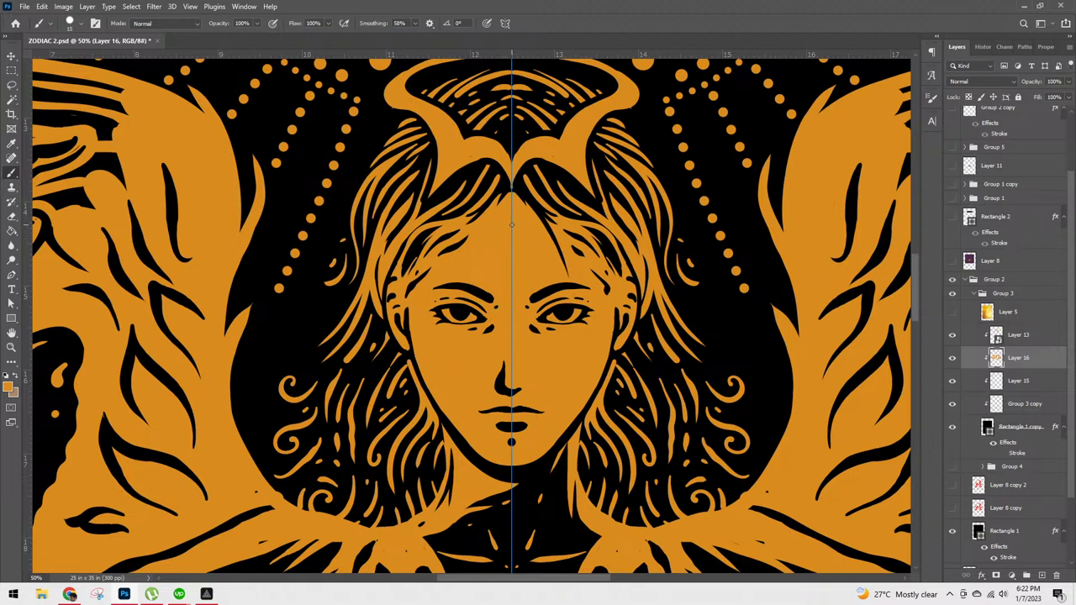
pyautogui.click(505, 23)
pyautogui.click(533, 38)
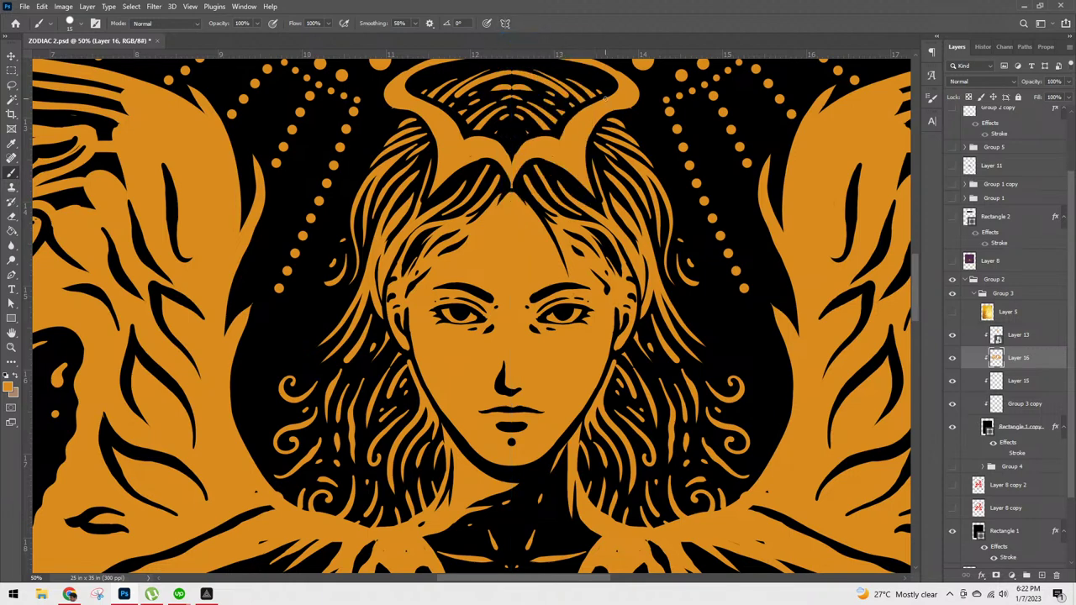
# Step: Show the guides and fill a circular selection centred on the woman's forehead with black
pyautogui.hotkey('ctrl', ';')
pyautogui.press('m')
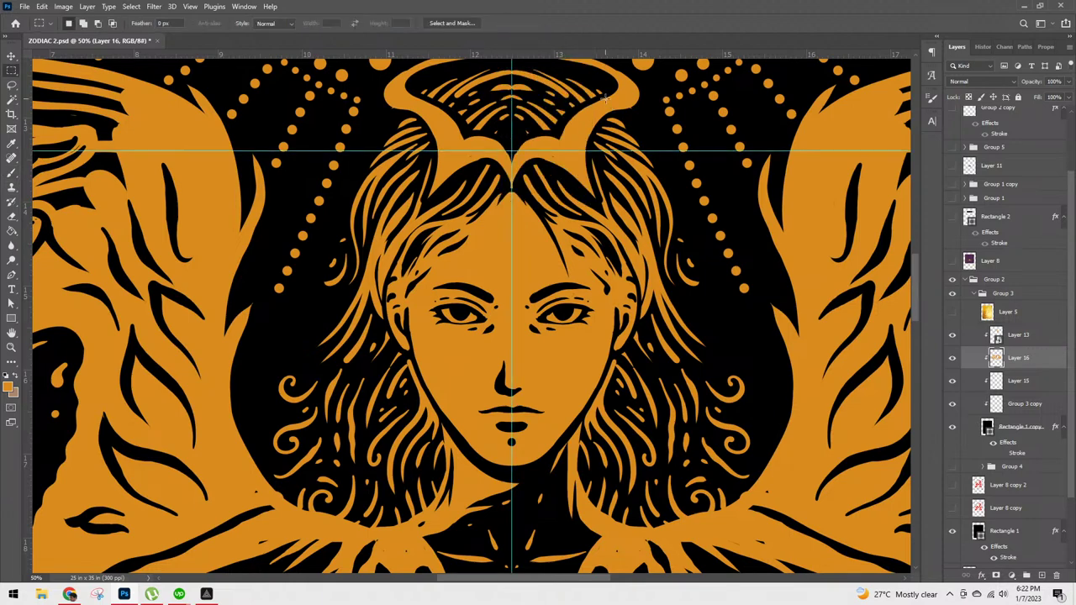
pyautogui.moveTo(511, 259); pyautogui.dragTo(544, 216)
pyautogui.hotkey('shift', 'm')
pyautogui.press('b')
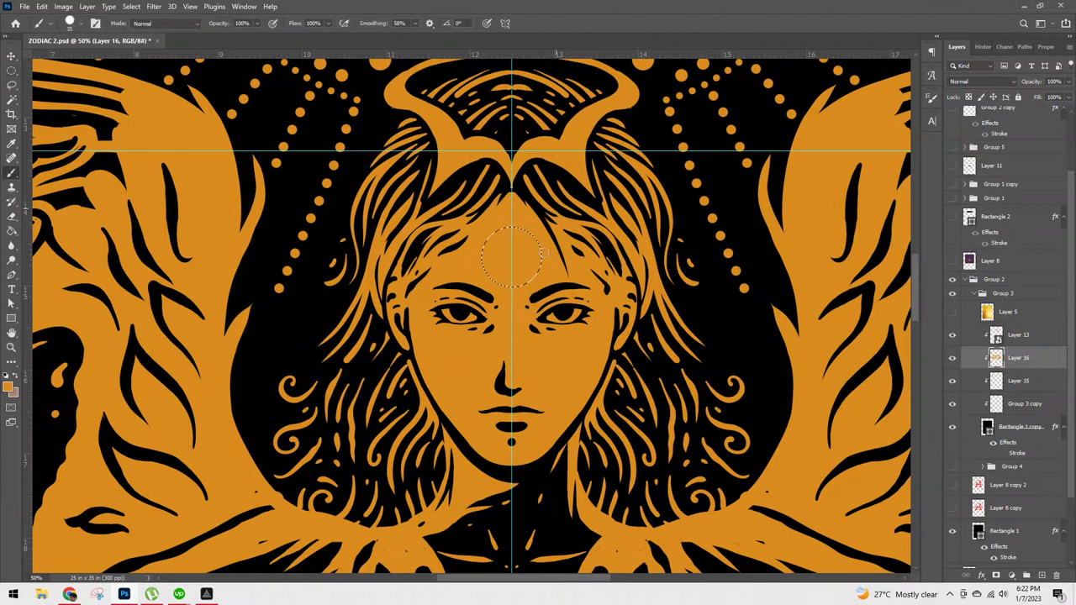
pyautogui.moveTo(513, 236)
pyautogui.mouseDown()
pyautogui.moveTo(489, 267)
pyautogui.moveTo(541, 256)
pyautogui.moveTo(495, 235)
pyautogui.moveTo(539, 253)
pyautogui.moveTo(512, 246)
pyautogui.mouseUp()
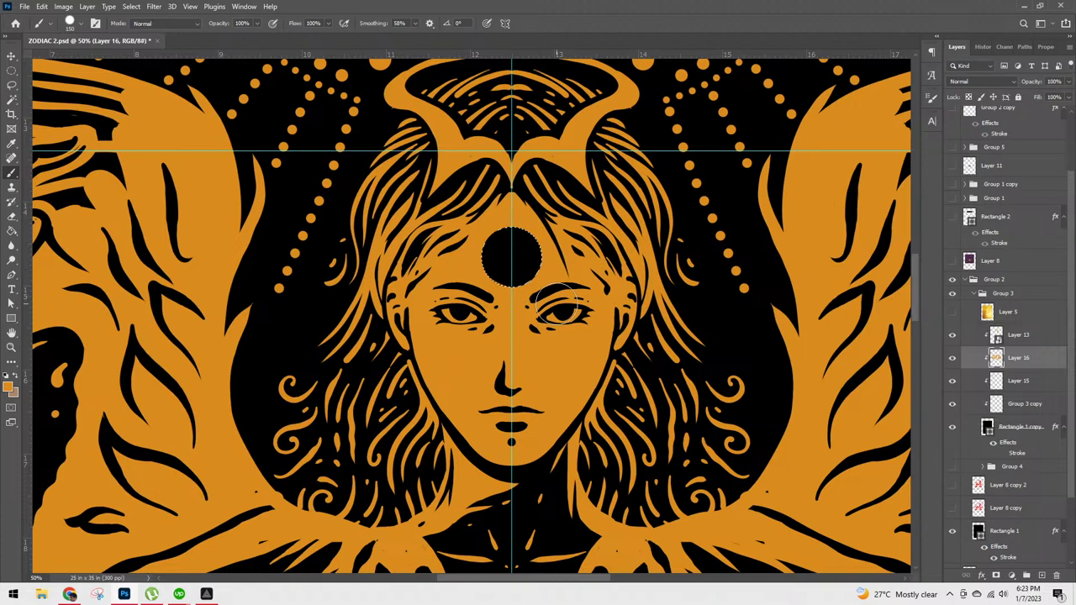
# Step: Scale the circular selection to 69.44% against the right edge of the black forehead circle
pyautogui.rightClick(532, 250)
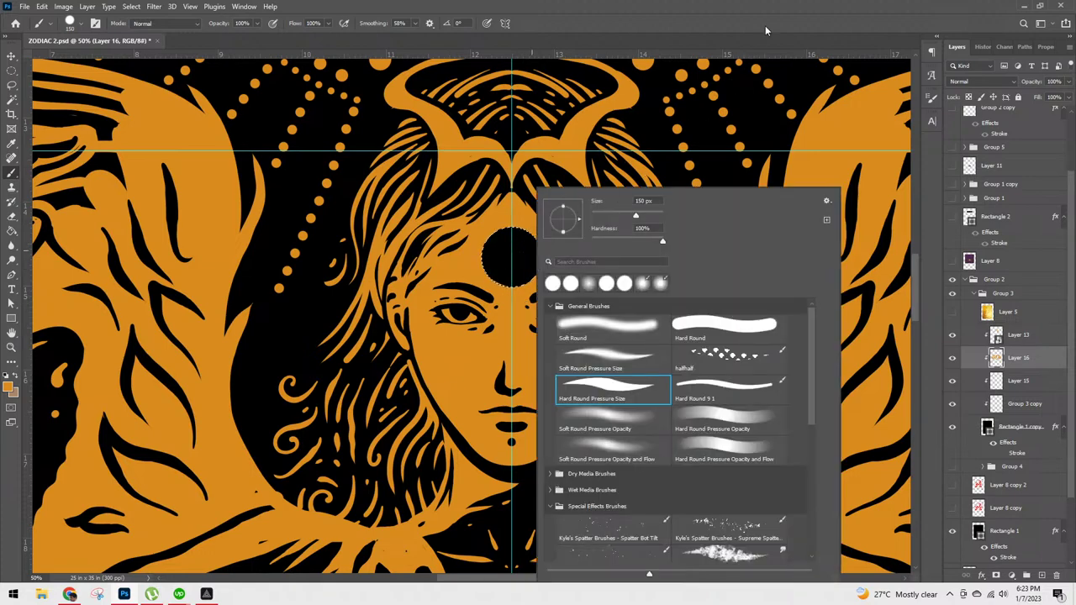
pyautogui.press('Escape')
pyautogui.press('m')
pyautogui.rightClick(518, 250)
pyautogui.click(586, 371)
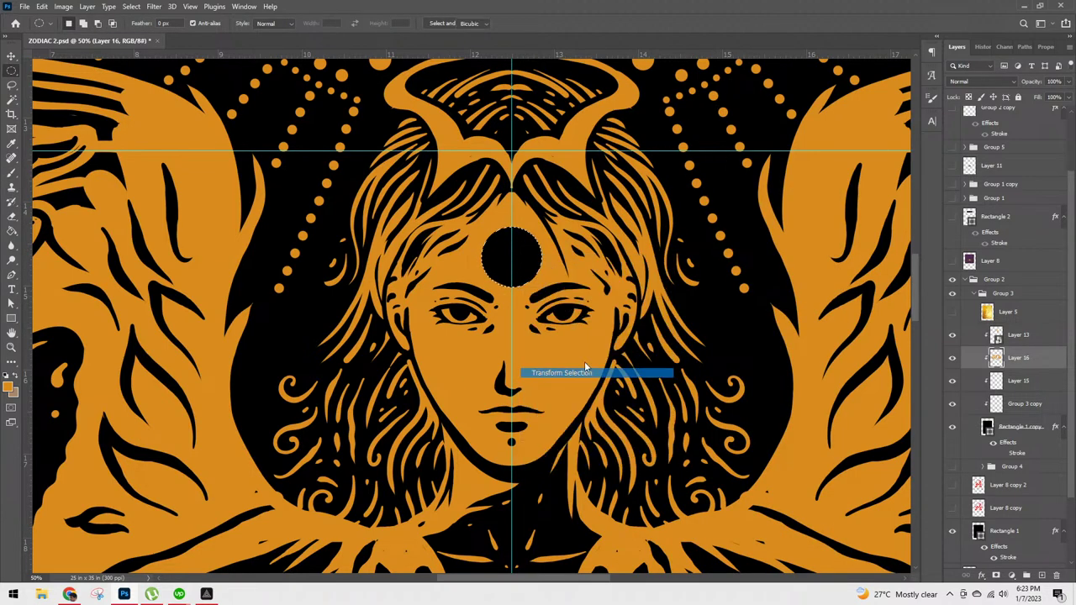
pyautogui.moveTo(500, 259); pyautogui.dragTo(501, 239)
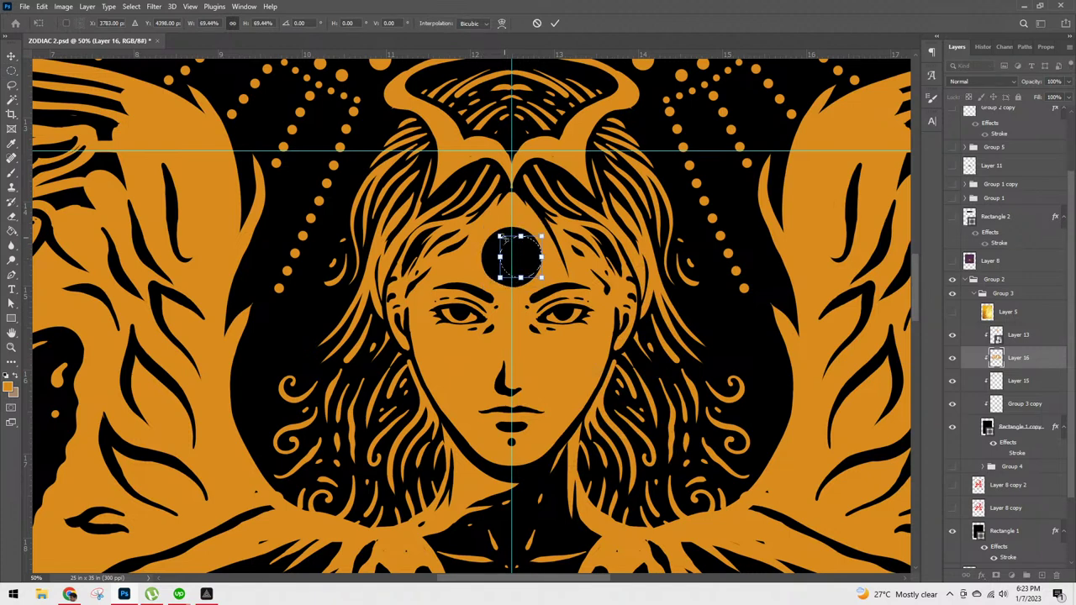
pyautogui.press('Return')
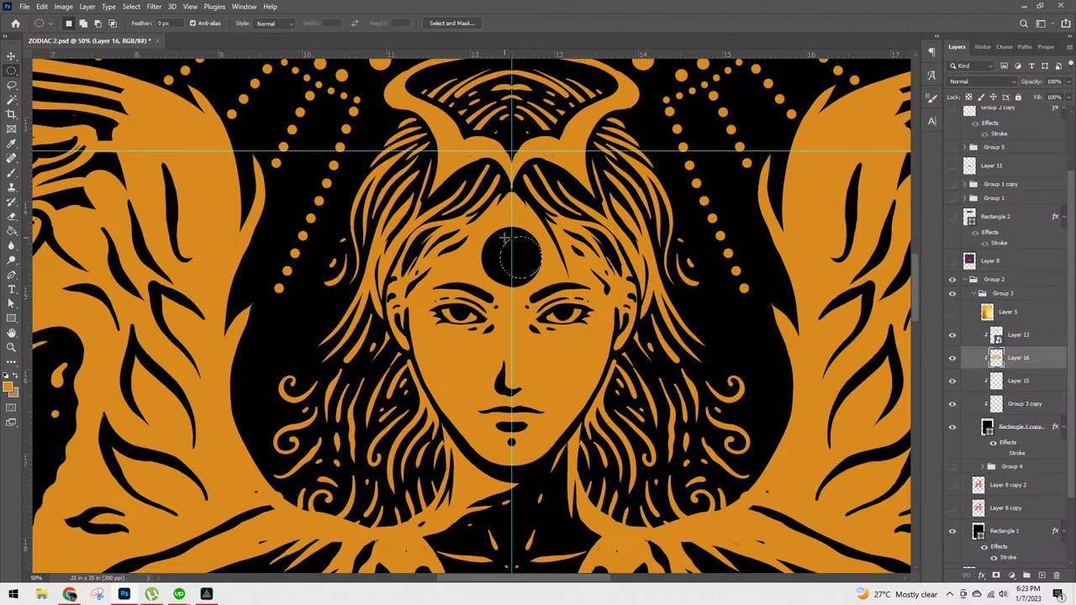
# Step: Nudge the smaller selection slightly outward and fill it with orange to carve a crescent from the forehead circle
pyautogui.press('b')
pyautogui.click(518, 254)
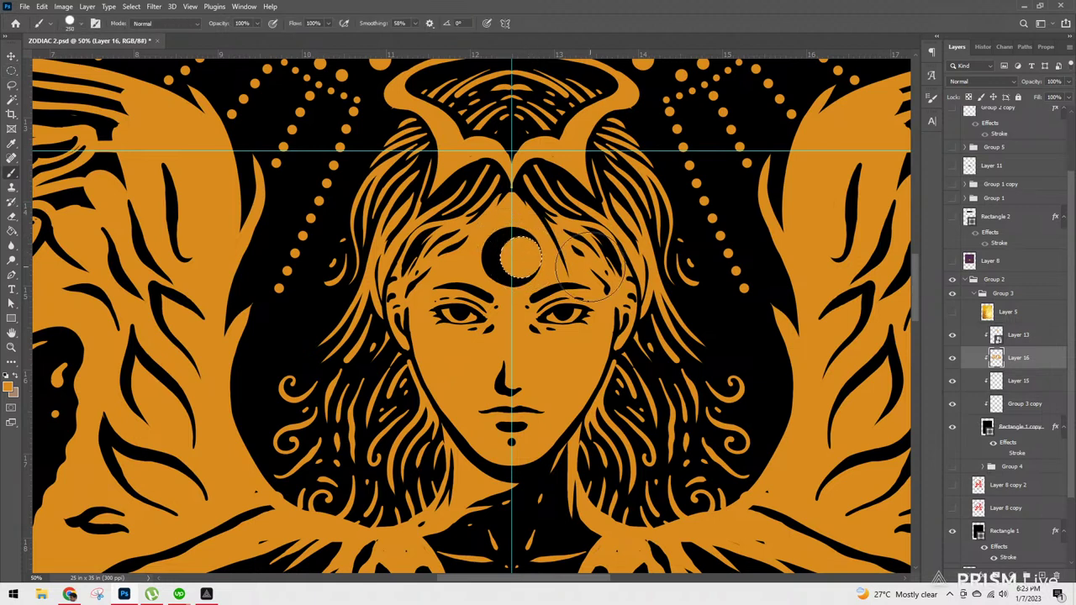
pyautogui.hotkey('ctrl', 'z')
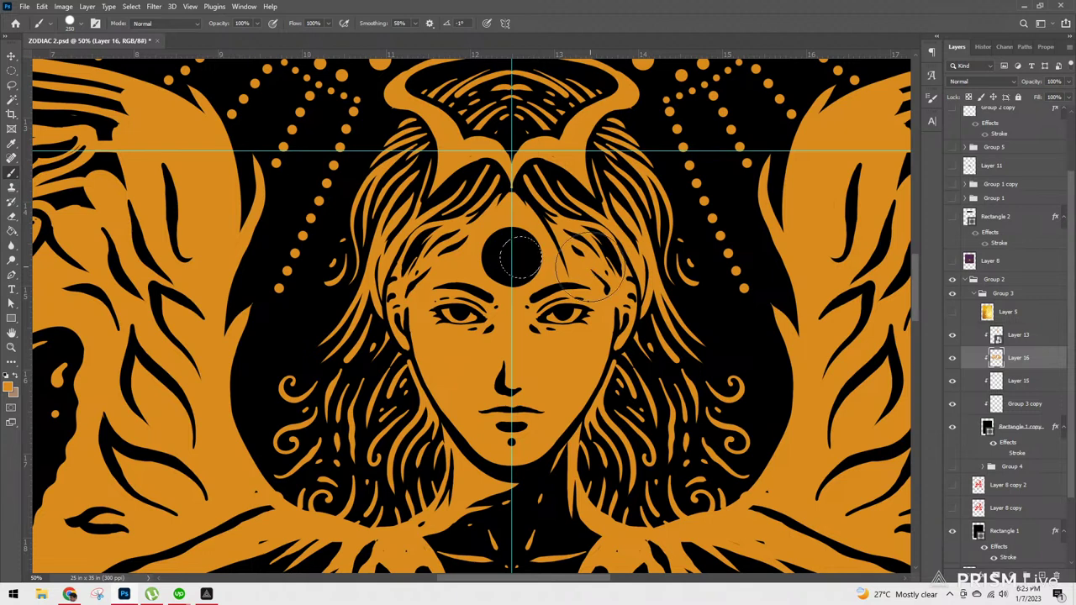
pyautogui.press('m')
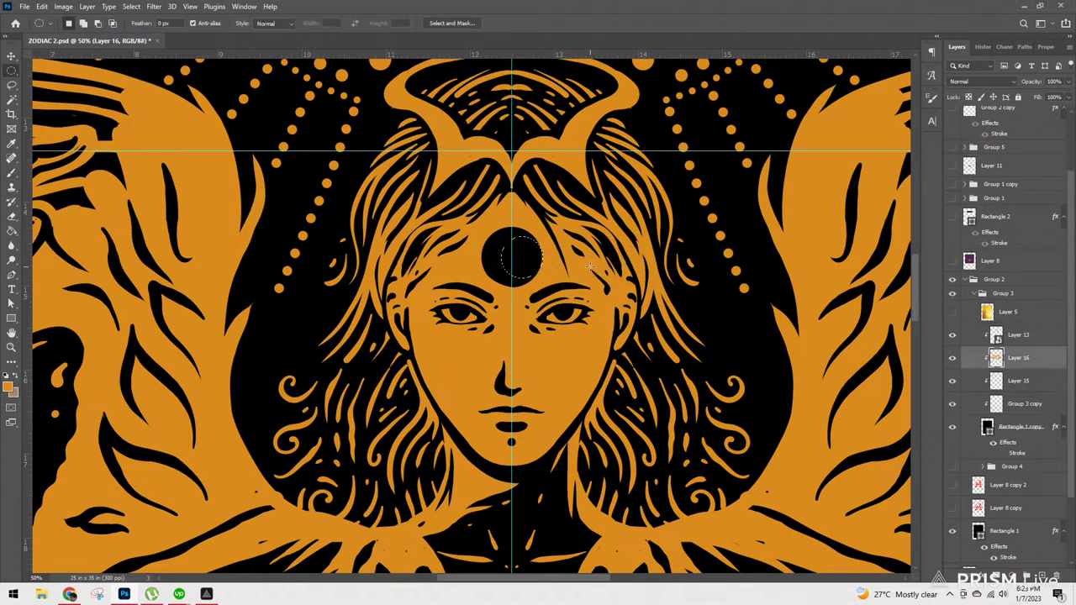
pyautogui.press('b')
pyautogui.moveTo(515, 253); pyautogui.dragTo(523, 259)
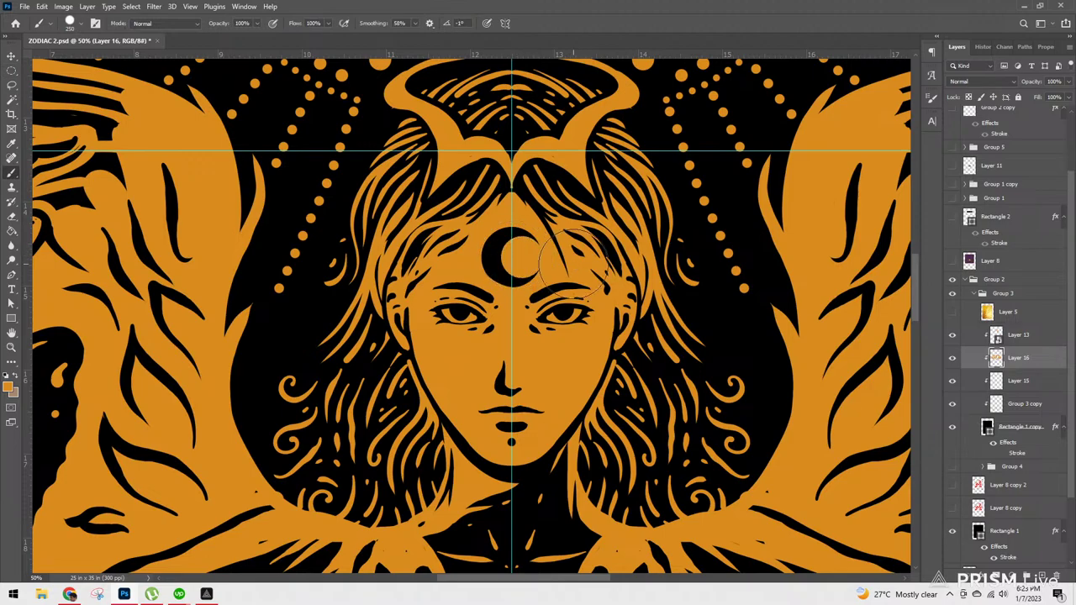
# Step: Examine the forehead crescent within the card at 16.7% and up close at 66.7% magnification
pyautogui.hotkey('ctrl', '-')
pyautogui.hotkey('ctrl', '-')
pyautogui.hotkey('ctrl', '-')
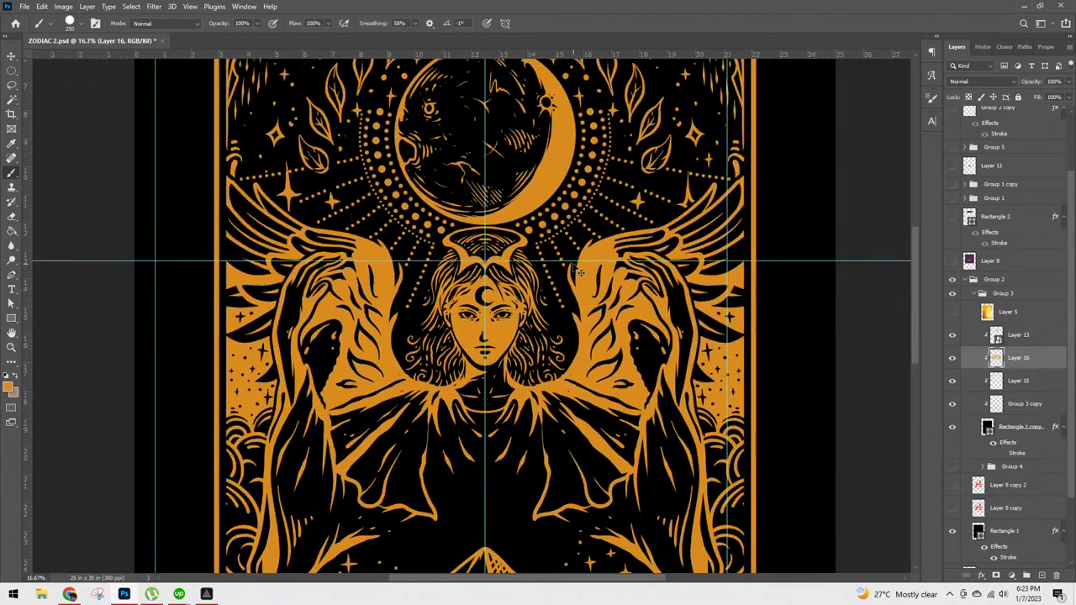
pyautogui.hotkey('ctrl', '+')
pyautogui.hotkey('ctrl', '+')
pyautogui.hotkey('ctrl', '+')
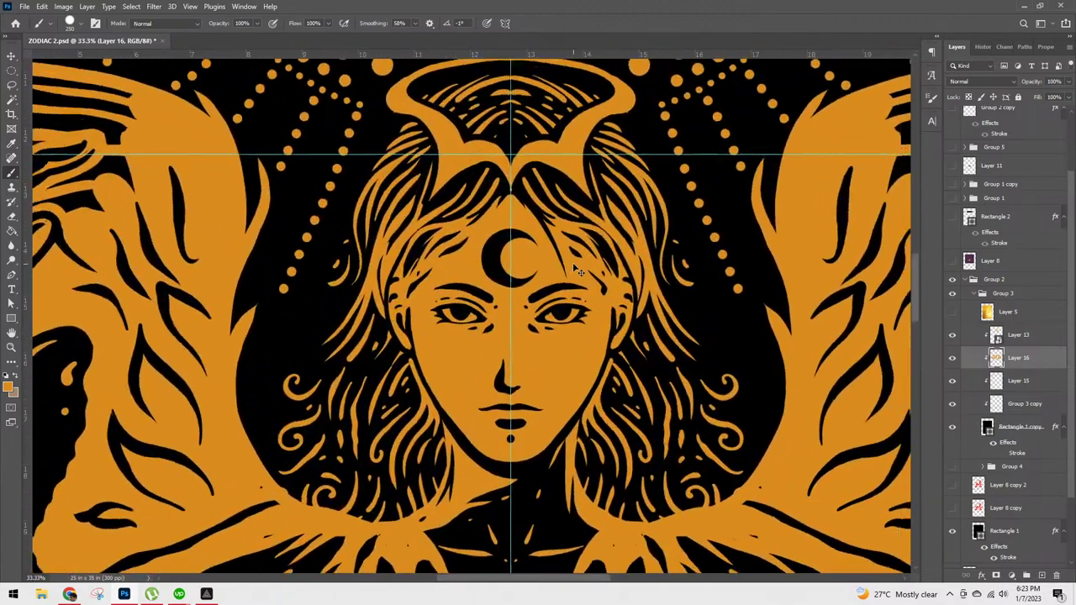
pyautogui.hotkey('ctrl', '+')
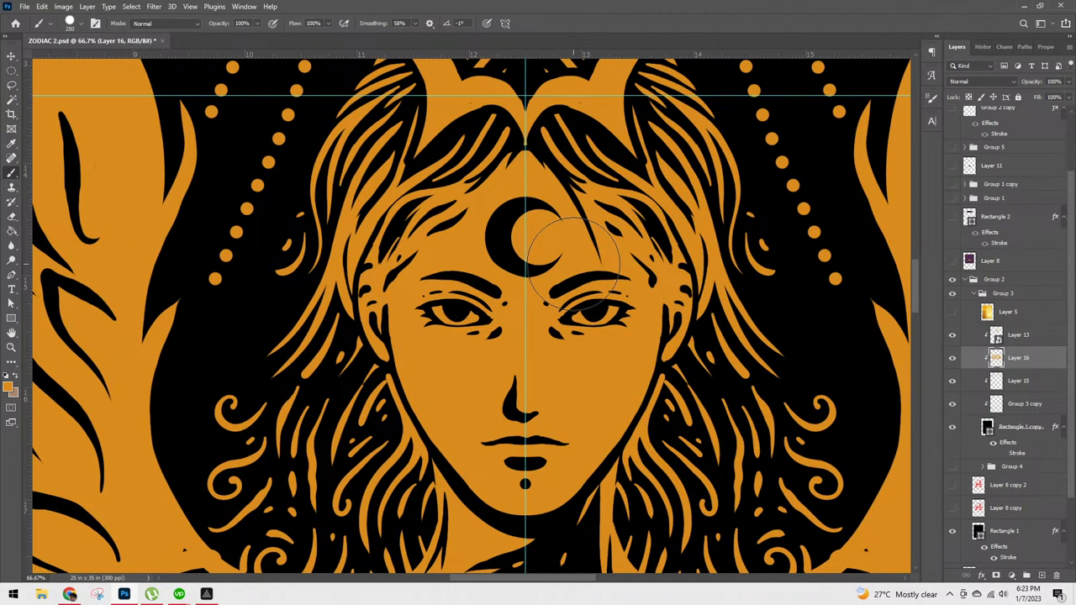
# Step: Hide the guides and paint over the large forehead crescent in orange
pyautogui.hotkey('ctrl', ';')
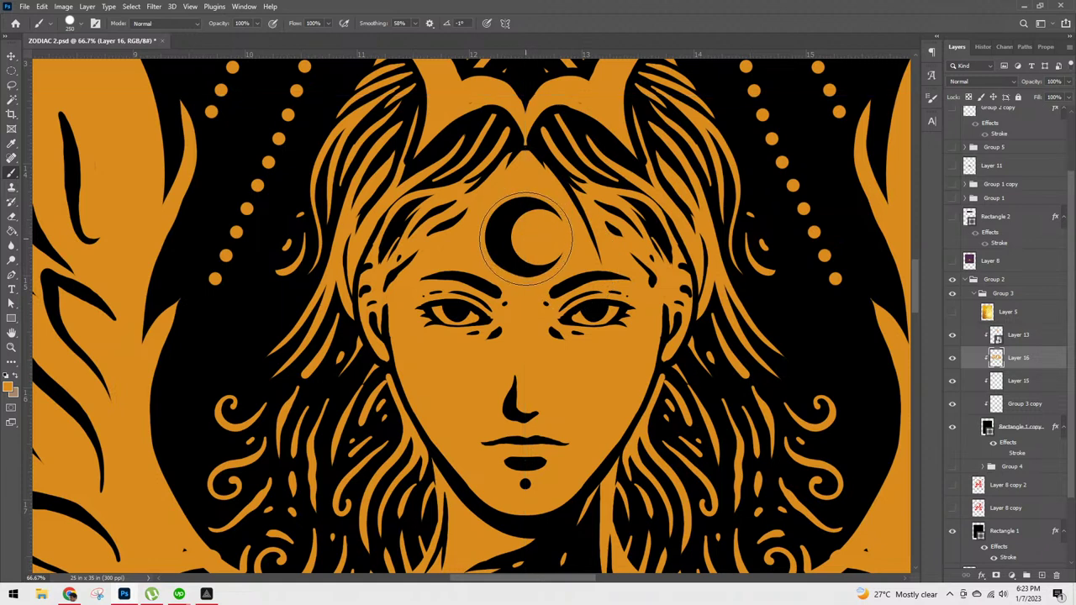
pyautogui.moveTo(527, 239); pyautogui.dragTo(524, 233)
pyautogui.press('[')
pyautogui.press('[')
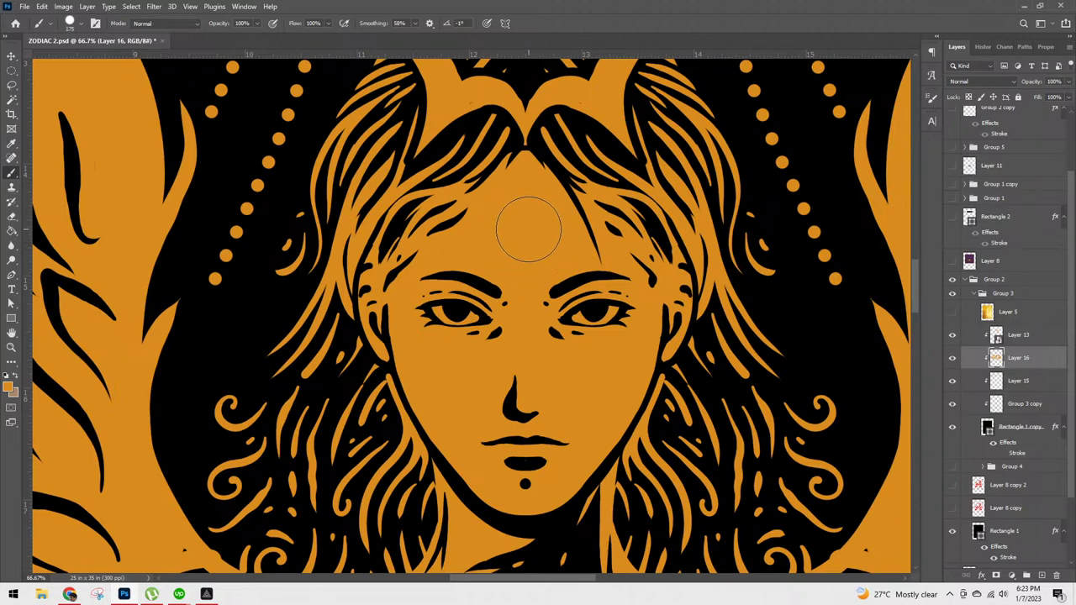
# Step: Paint a smaller forehead crescent from a 150 px black dot overlapped by a 100 px orange dot
pyautogui.click(81, 23)
pyautogui.press('[')
pyautogui.click(526, 229)
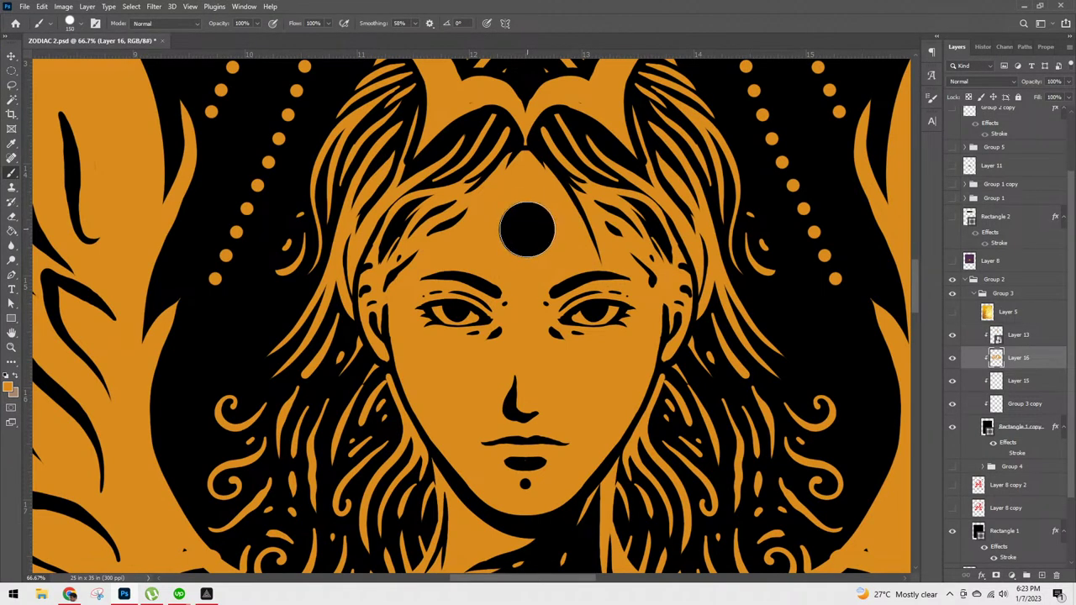
pyautogui.click(541, 221)
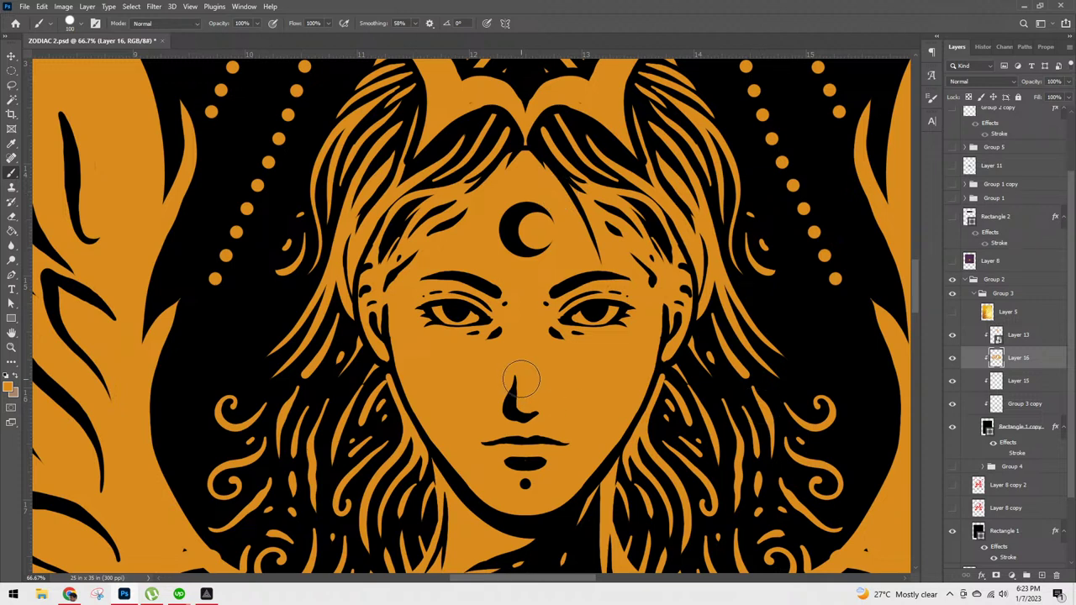
# Step: Paint out the woman's nose, mouth, lower lip and chin dot in orange with a 100 px brush
pyautogui.click(84, 24)
pyautogui.click(87, 236)
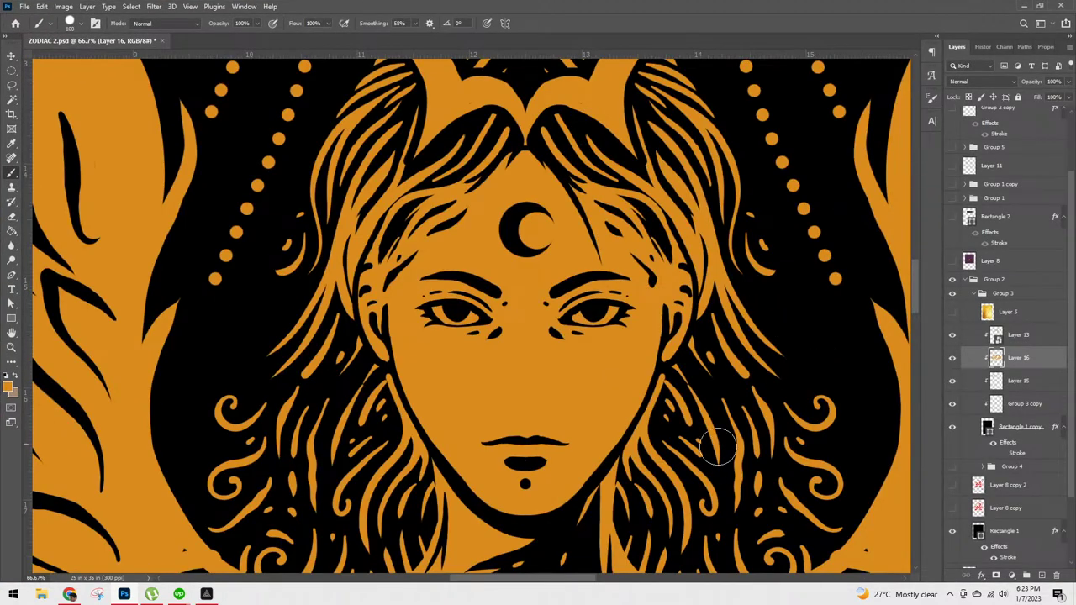
pyautogui.moveTo(481, 435); pyautogui.dragTo(577, 439)
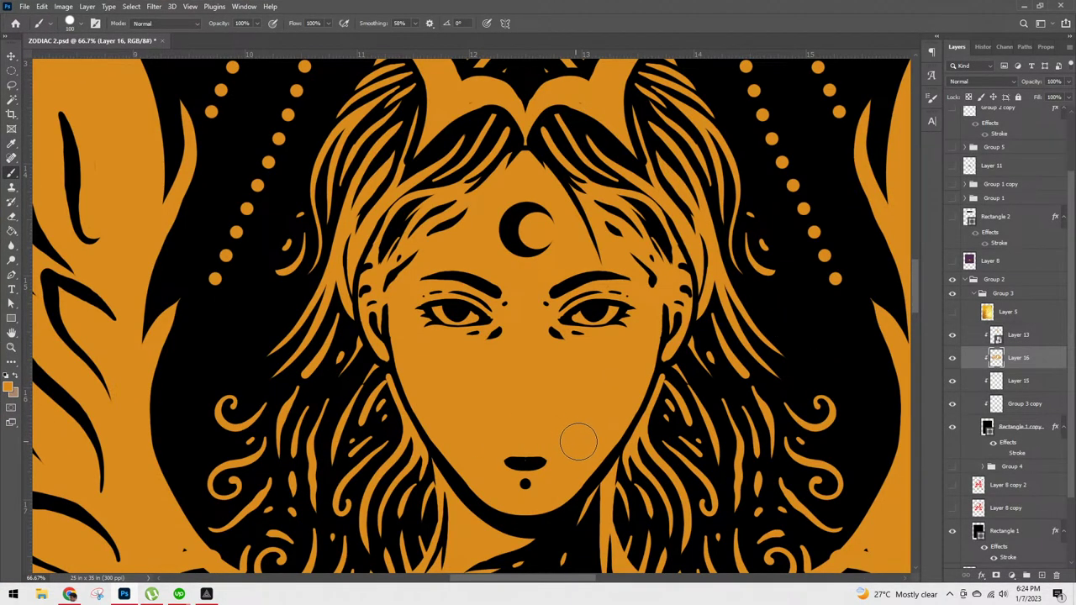
pyautogui.moveTo(504, 451)
pyautogui.mouseDown()
pyautogui.moveTo(545, 477)
pyautogui.moveTo(523, 478)
pyautogui.mouseUp()
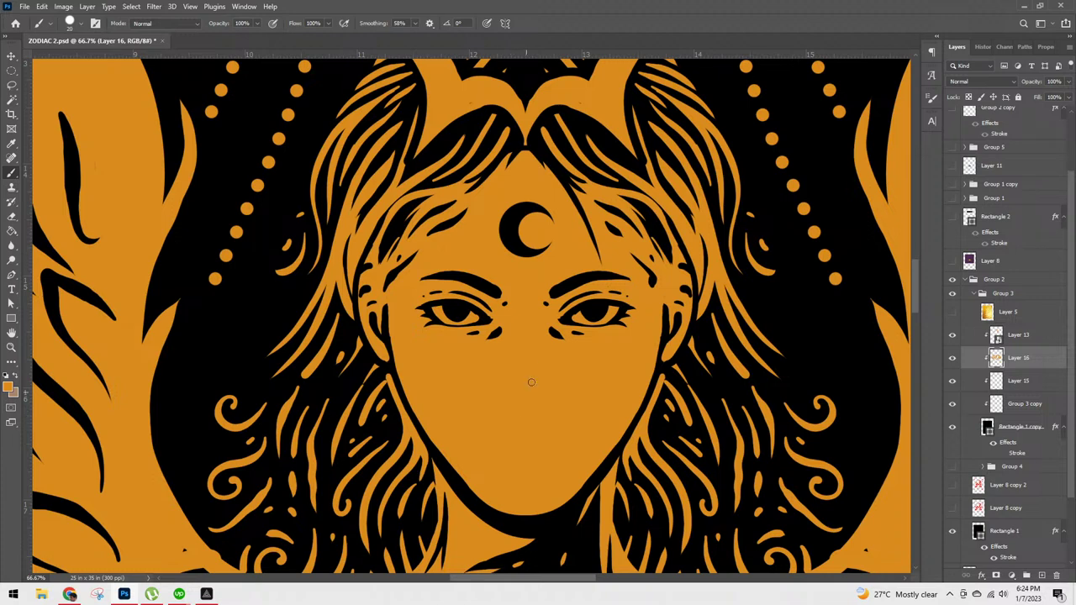
# Step: Turn on symmetry along the face's centre line and draw a new nose with nostrils, side curves and a tip shadow at 20 px
pyautogui.click(506, 22)
pyautogui.click(558, 77)
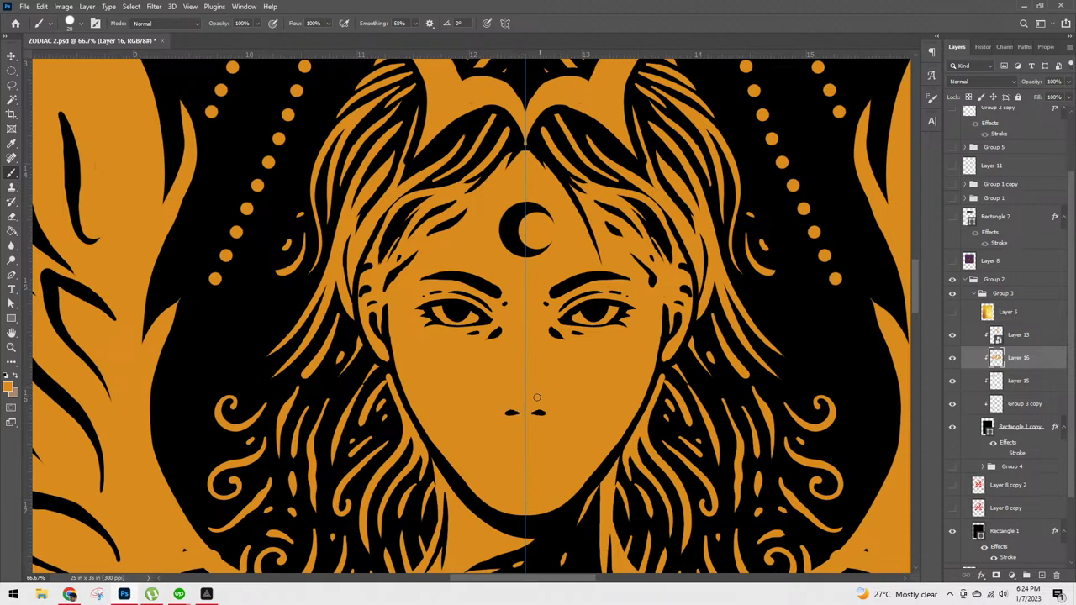
pyautogui.moveTo(503, 420)
pyautogui.mouseDown()
pyautogui.moveTo(497, 412)
pyautogui.moveTo(551, 422)
pyautogui.mouseUp()
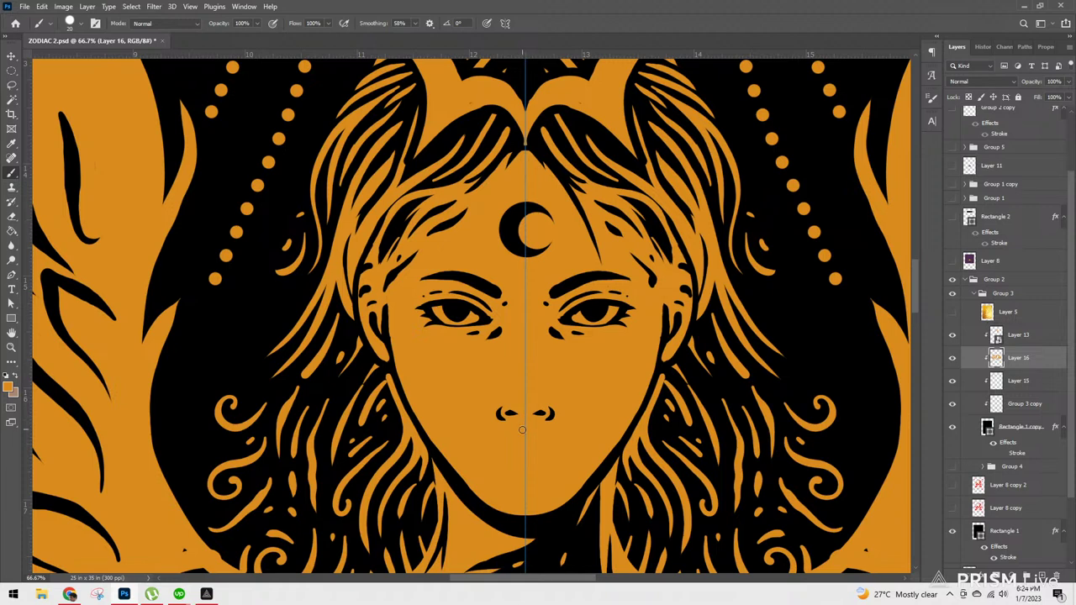
pyautogui.moveTo(524, 414); pyautogui.dragTo(525, 429)
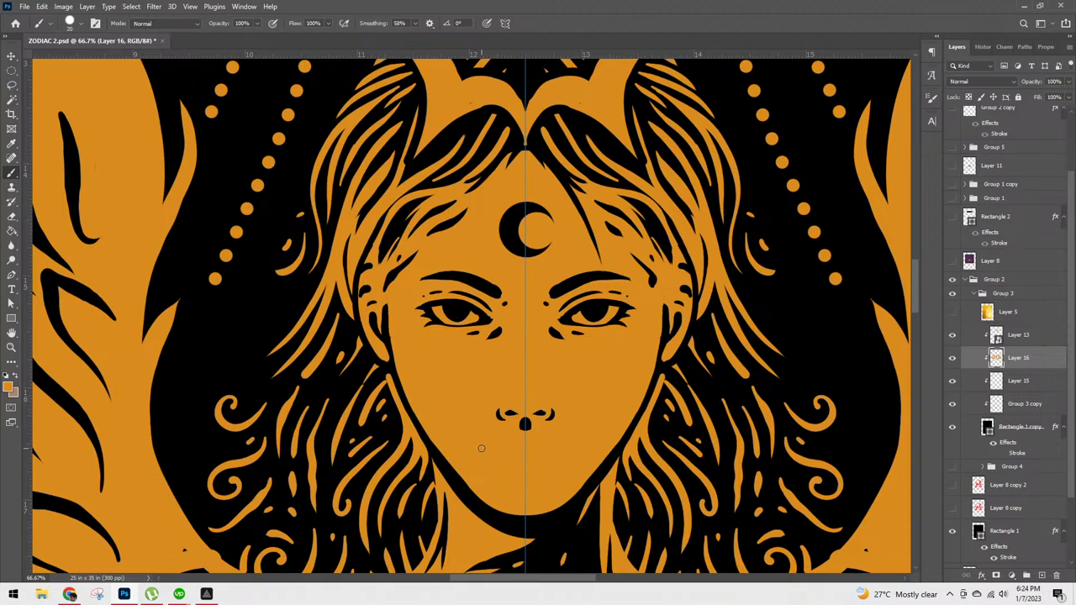
# Step: Draw a new symmetrical mouth below the nose with a curved black lip line and a filled lower-lip shadow
pyautogui.moveTo(484, 447)
pyautogui.mouseDown()
pyautogui.moveTo(562, 449)
pyautogui.moveTo(534, 453)
pyautogui.mouseUp()
pyautogui.moveTo(490, 448); pyautogui.dragTo(562, 447)
pyautogui.moveTo(518, 442); pyautogui.dragTo(535, 445)
pyautogui.moveTo(508, 460); pyautogui.dragTo(535, 464)
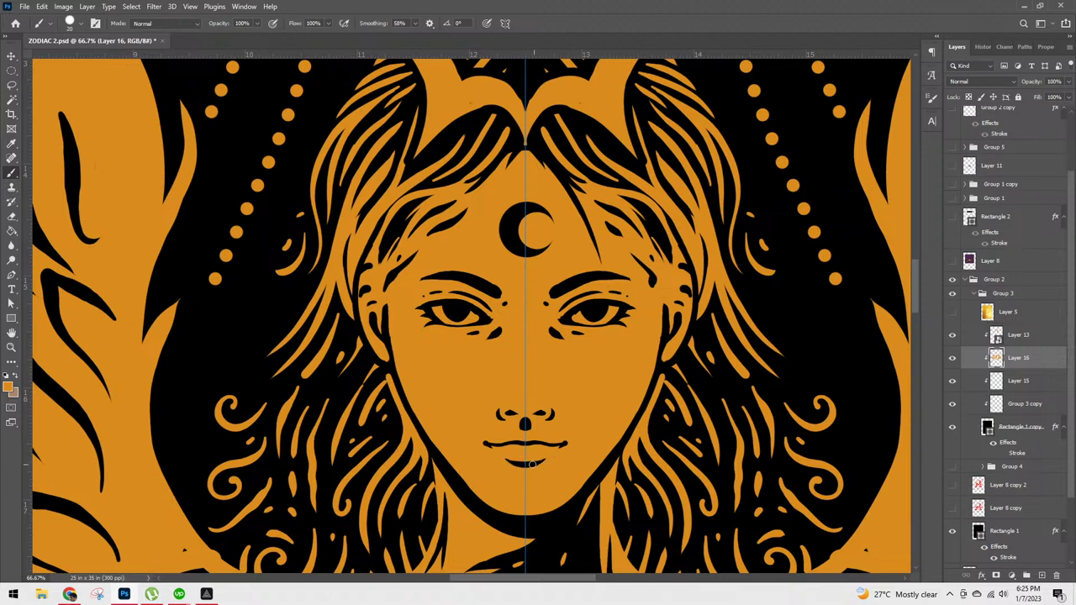
pyautogui.moveTo(518, 473); pyautogui.dragTo(550, 459)
pyautogui.press('m')
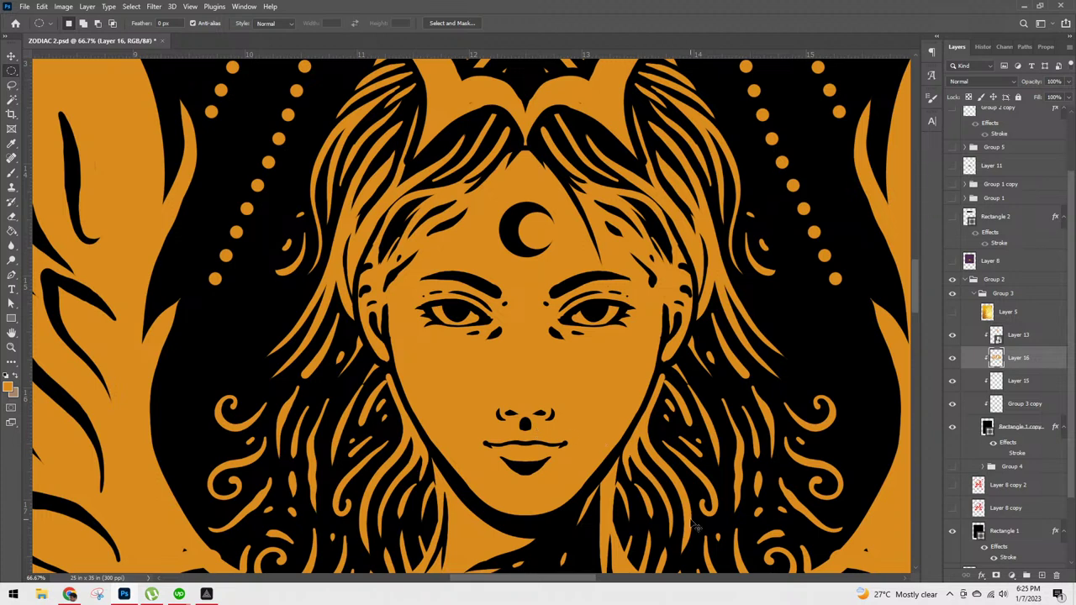
# Step: Select the woman's mouth with the Lasso and move it slightly down, away from the nose
pyautogui.press('l')
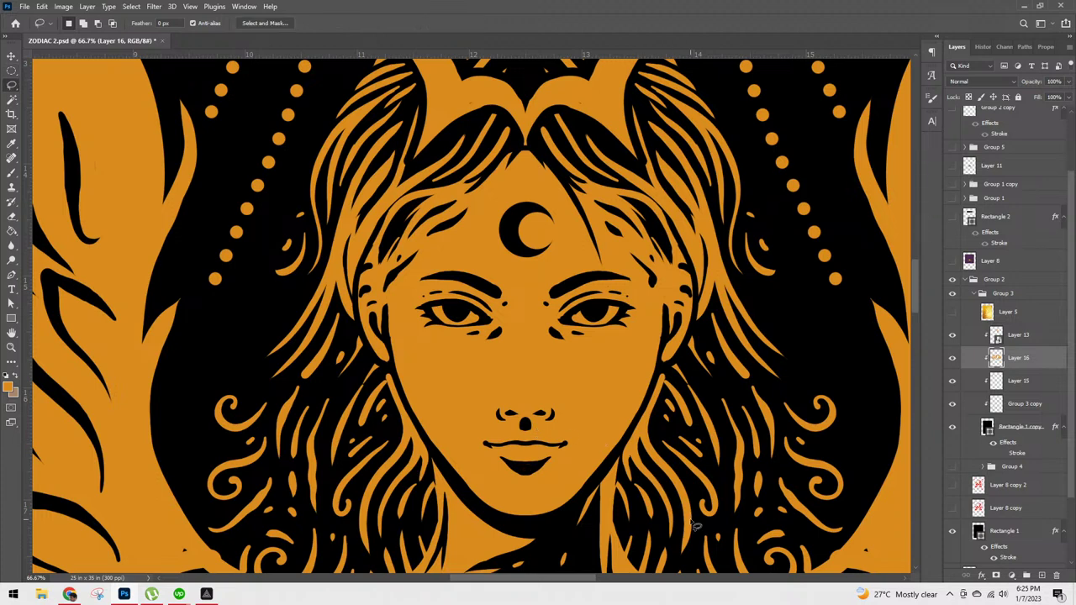
pyautogui.click(557, 471)
pyautogui.click(582, 438)
pyautogui.click(473, 437)
pyautogui.click(528, 492)
pyautogui.click(557, 472)
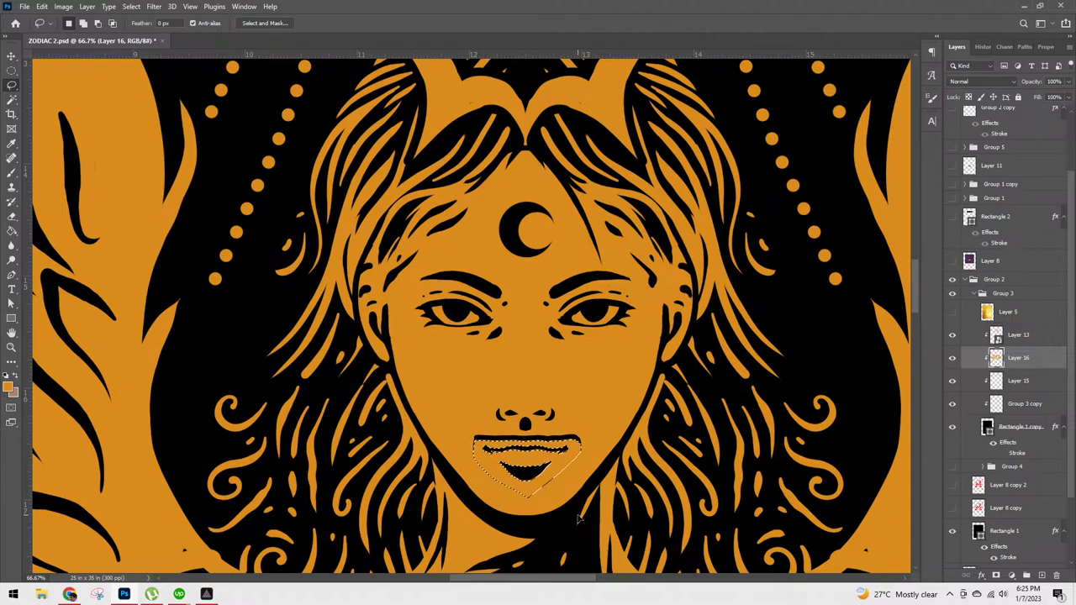
pyautogui.hotkey('ctrl', 'd')
# Step: Paint out the stray black line above the mouth in orange and narrow the shadow under the nose into a drop shape
pyautogui.hotkey('ctrl', '+')
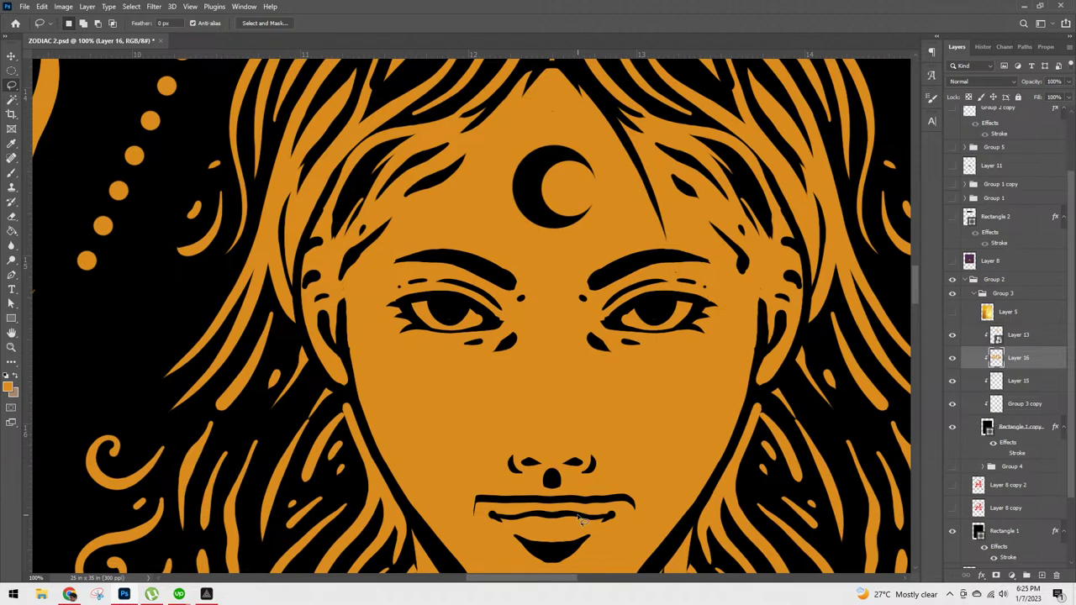
pyautogui.press('b')
pyautogui.scroll(-2, 670, 395)
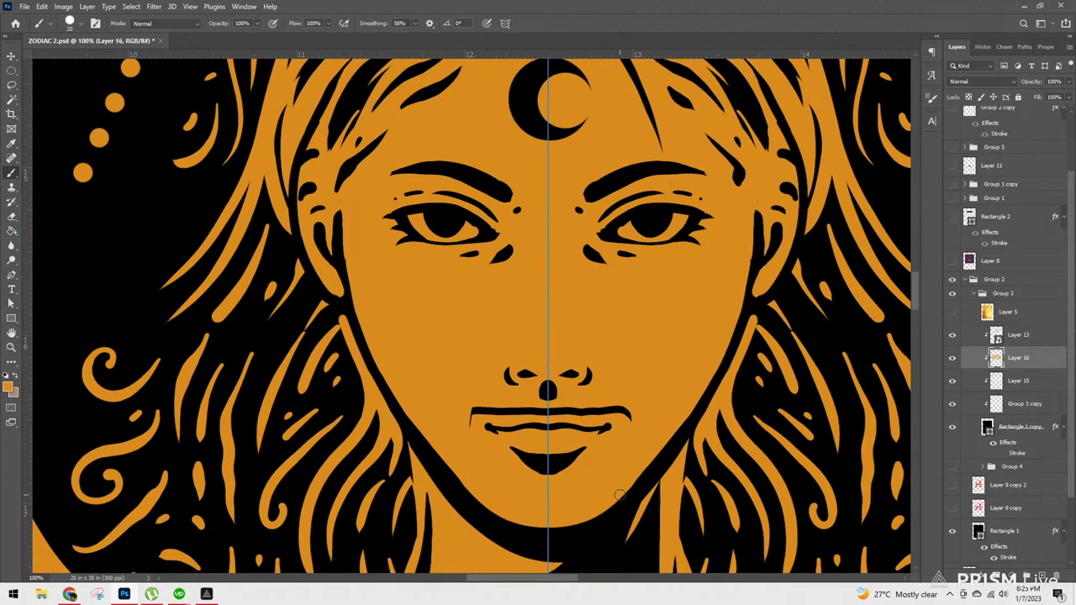
pyautogui.moveTo(557, 411)
pyautogui.mouseDown()
pyautogui.moveTo(598, 409)
pyautogui.moveTo(527, 412)
pyautogui.moveTo(639, 408)
pyautogui.moveTo(599, 406)
pyautogui.mouseUp()
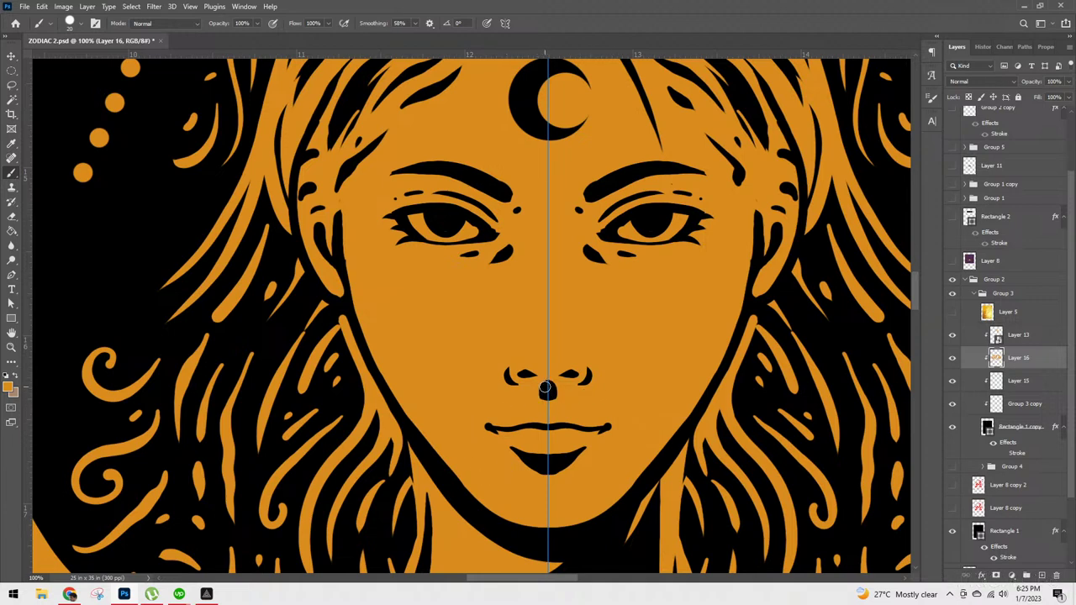
pyautogui.moveTo(543, 404); pyautogui.dragTo(548, 414)
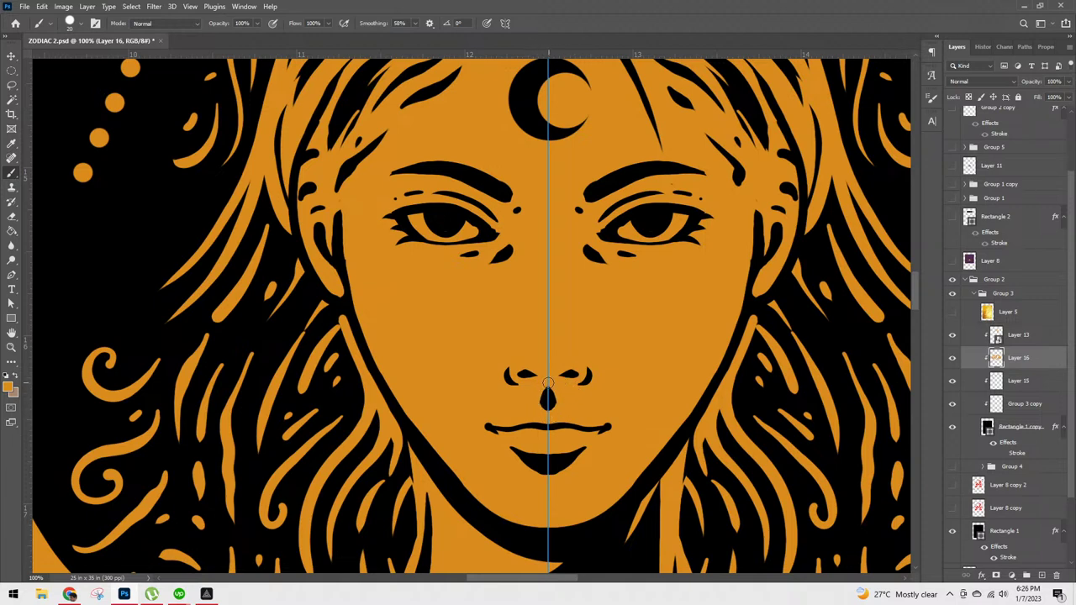
pyautogui.hotkey('ctrl', '-')
pyautogui.hotkey('ctrl', '-')
pyautogui.hotkey('ctrl', '-')
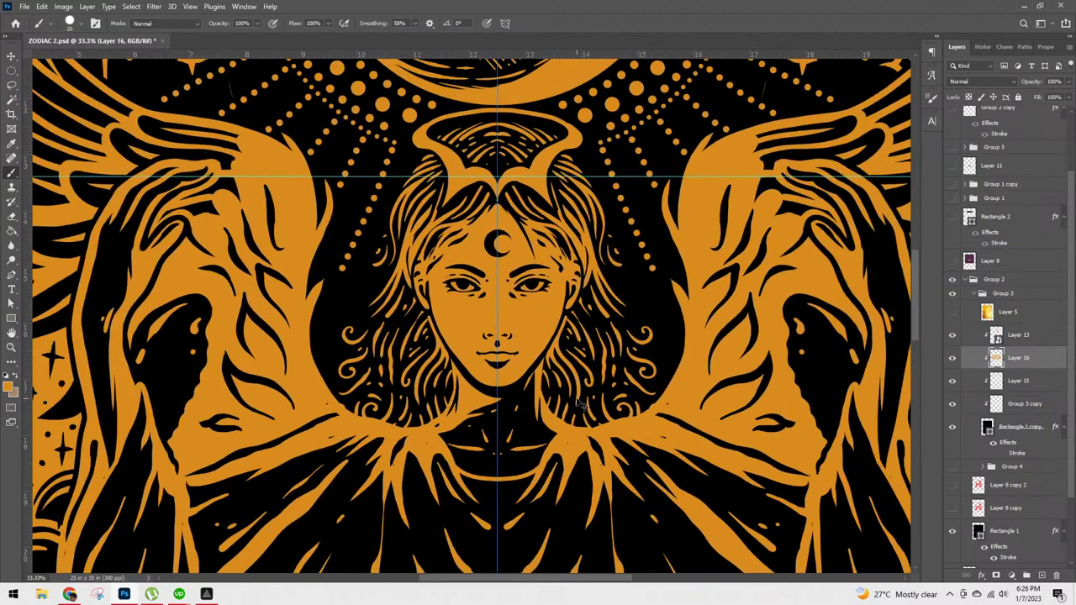
# Step: Paint out the nose in orange and draw a simpler black winged shadow in its place with a smaller brush
pyautogui.hotkey('ctrl', '+')
pyautogui.hotkey('ctrl', '+')
pyautogui.moveTo(532, 372); pyautogui.dragTo(515, 370)
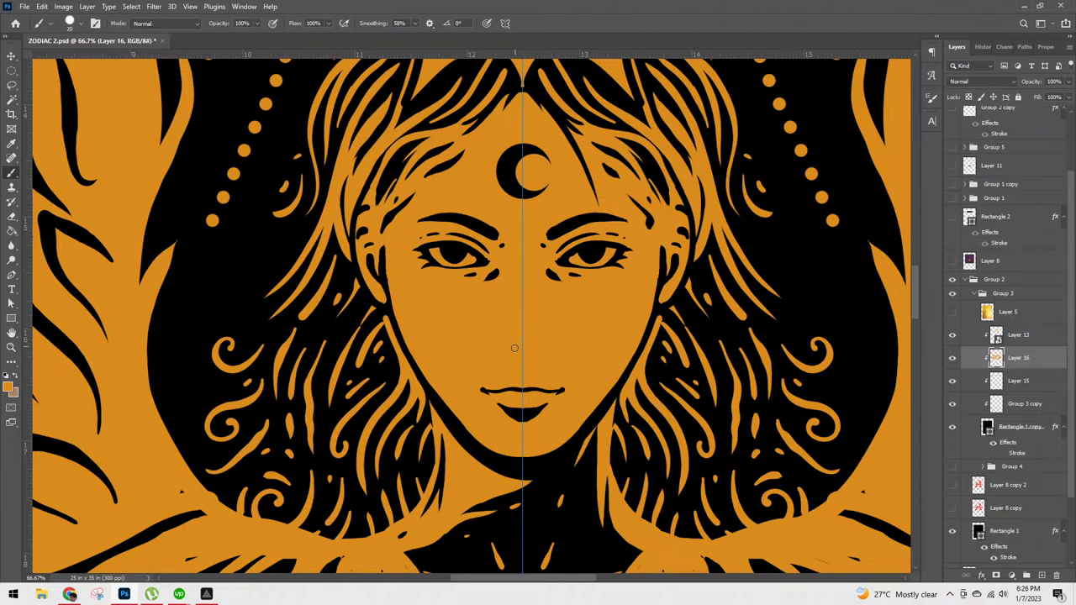
pyautogui.press('[')
pyautogui.moveTo(508, 357); pyautogui.dragTo(536, 353)
pyautogui.moveTo(513, 364); pyautogui.dragTo(533, 365)
pyautogui.moveTo(506, 257); pyautogui.dragTo(510, 283)
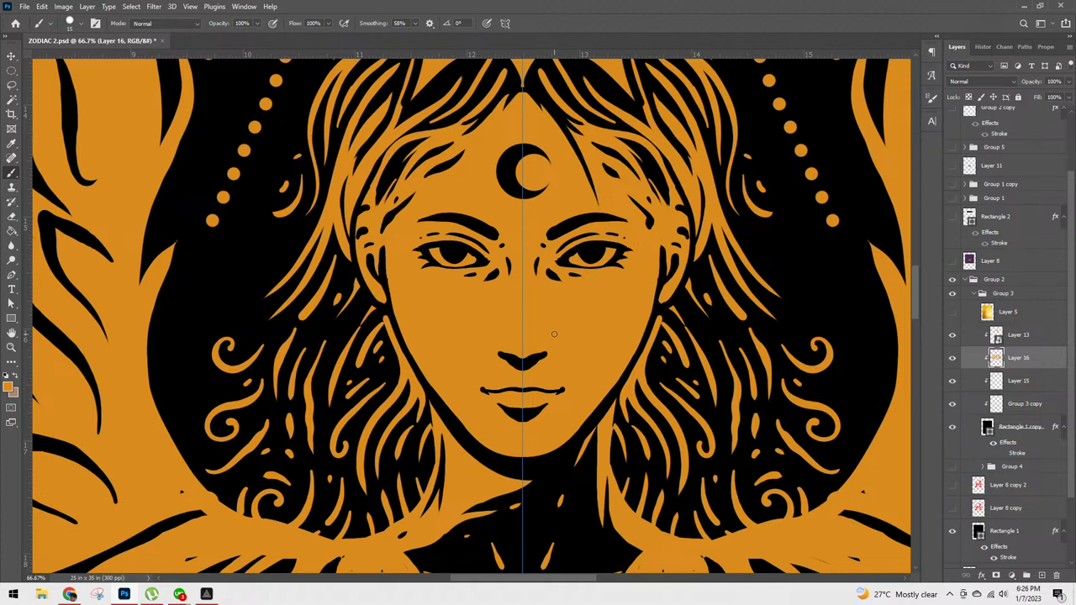
pyautogui.hotkey('ctrl', 'z')
pyautogui.hotkey('ctrl', 'z')
# Step: Slim the face by painting its side contours inward beside the ears, and add black hair strokes at both temples
pyautogui.press(']')
pyautogui.moveTo(659, 288); pyautogui.dragTo(654, 249)
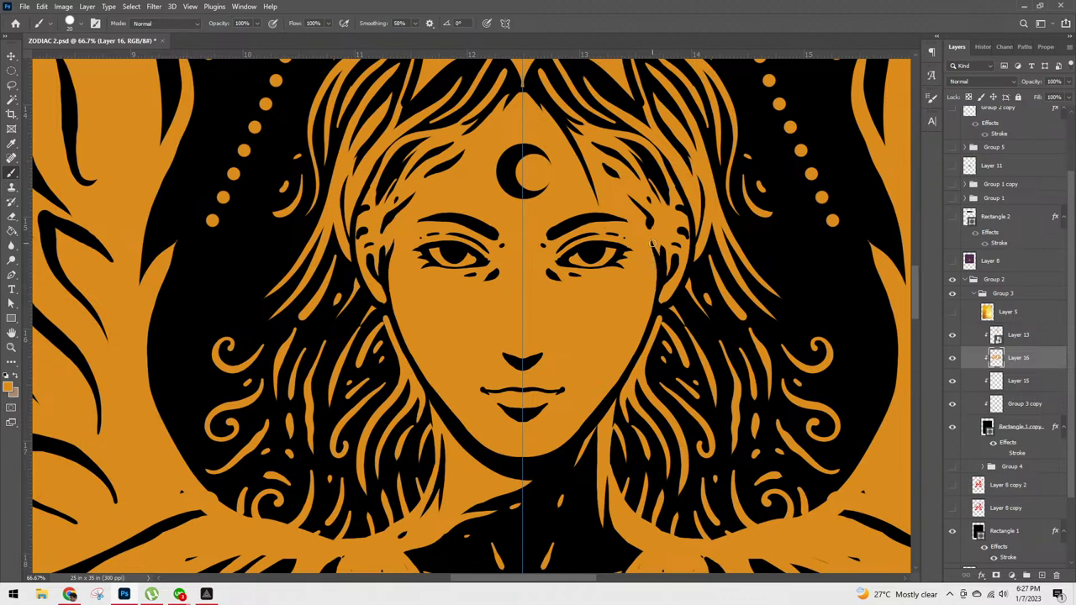
pyautogui.moveTo(651, 245)
pyautogui.mouseDown()
pyautogui.moveTo(657, 290)
pyautogui.moveTo(639, 352)
pyautogui.mouseUp()
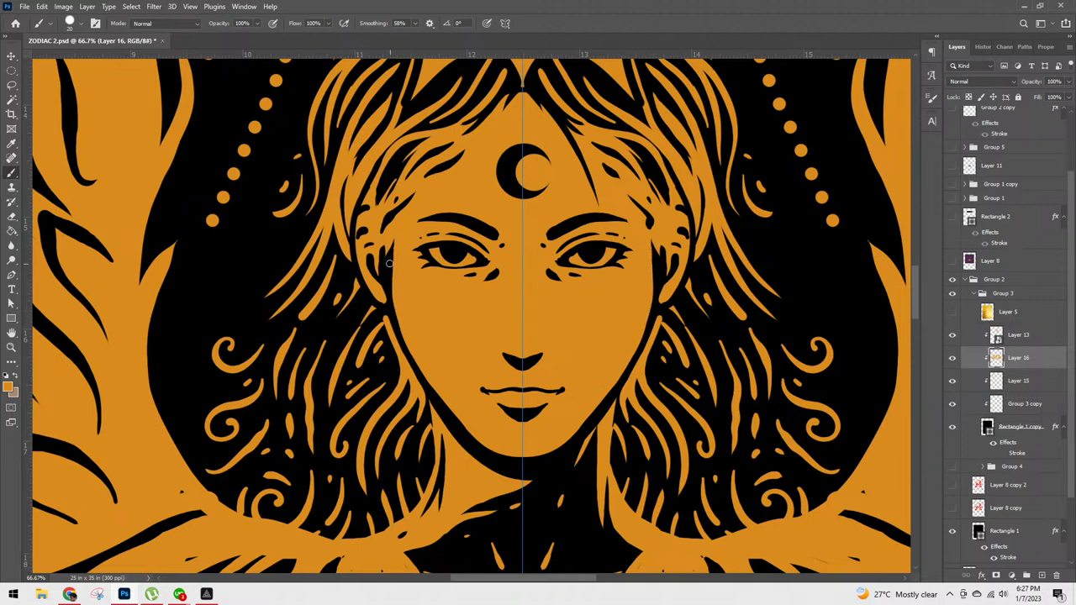
pyautogui.moveTo(397, 238); pyautogui.dragTo(392, 294)
pyautogui.moveTo(394, 257); pyautogui.dragTo(403, 330)
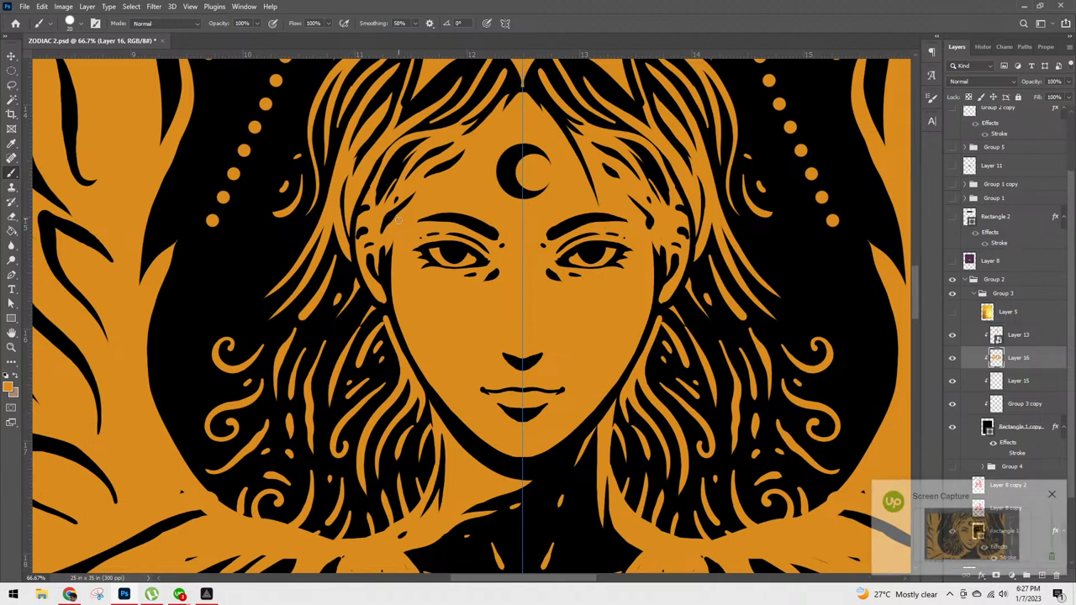
pyautogui.moveTo(397, 230); pyautogui.dragTo(423, 195)
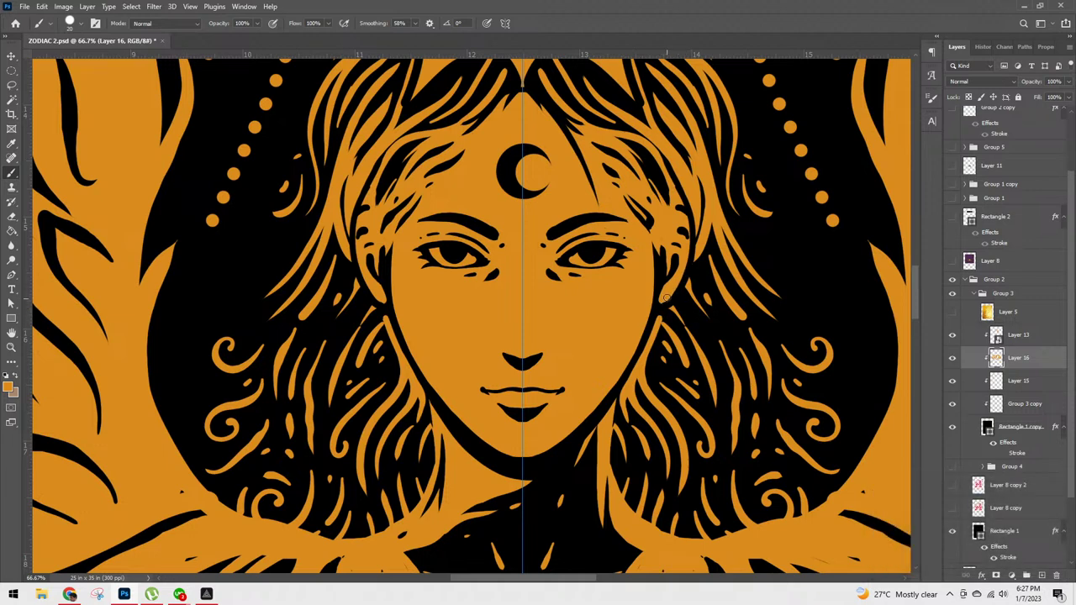
# Step: Draw symmetrical earrings with a small black dot on each earlobe and an orange teardrop pendant hanging below
pyautogui.moveTo(667, 294); pyautogui.dragTo(669, 297)
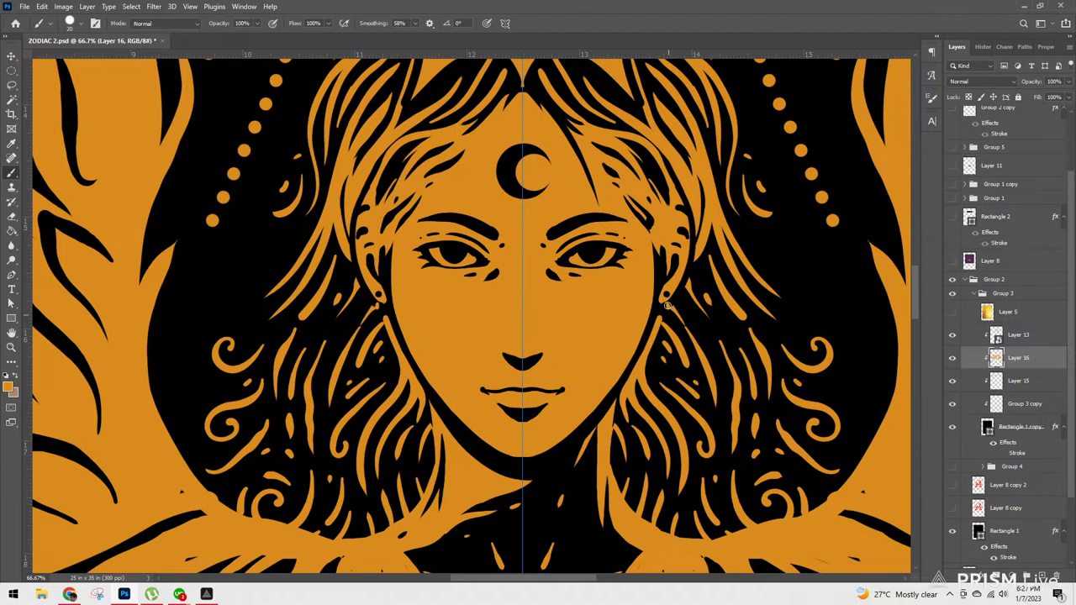
pyautogui.moveTo(668, 326)
pyautogui.mouseDown()
pyautogui.moveTo(674, 358)
pyautogui.moveTo(668, 303)
pyautogui.mouseUp()
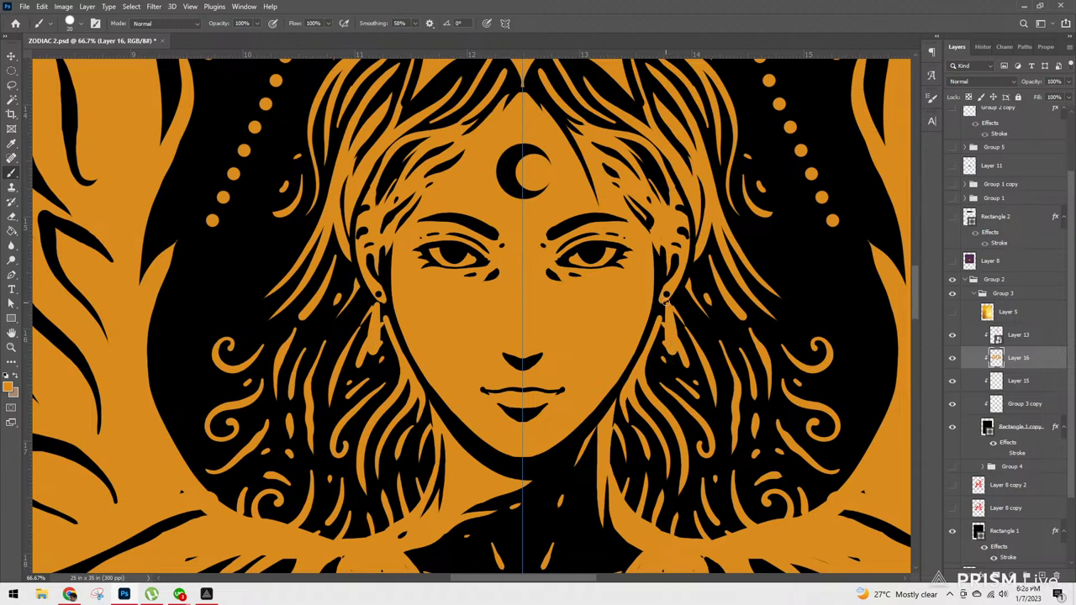
pyautogui.moveTo(665, 312)
pyautogui.mouseDown()
pyautogui.moveTo(671, 362)
pyautogui.moveTo(683, 352)
pyautogui.moveTo(667, 297)
pyautogui.mouseUp()
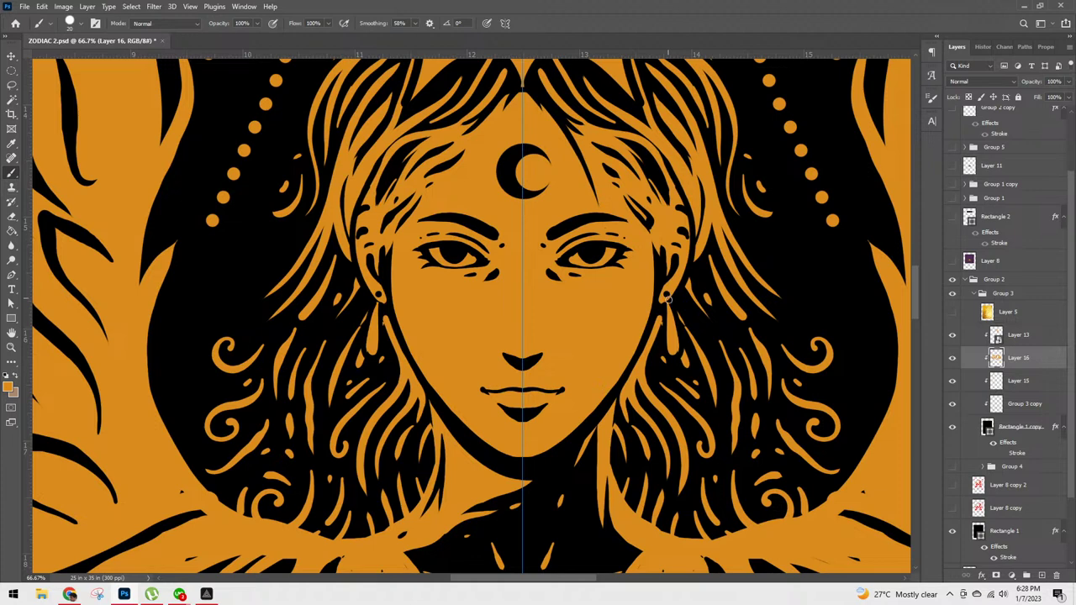
pyautogui.moveTo(678, 333); pyautogui.dragTo(679, 356)
pyautogui.hotkey('ctrl', '-')
pyautogui.hotkey('ctrl', '-')
pyautogui.hotkey('ctrl', '+')
pyautogui.hotkey('ctrl', '+')
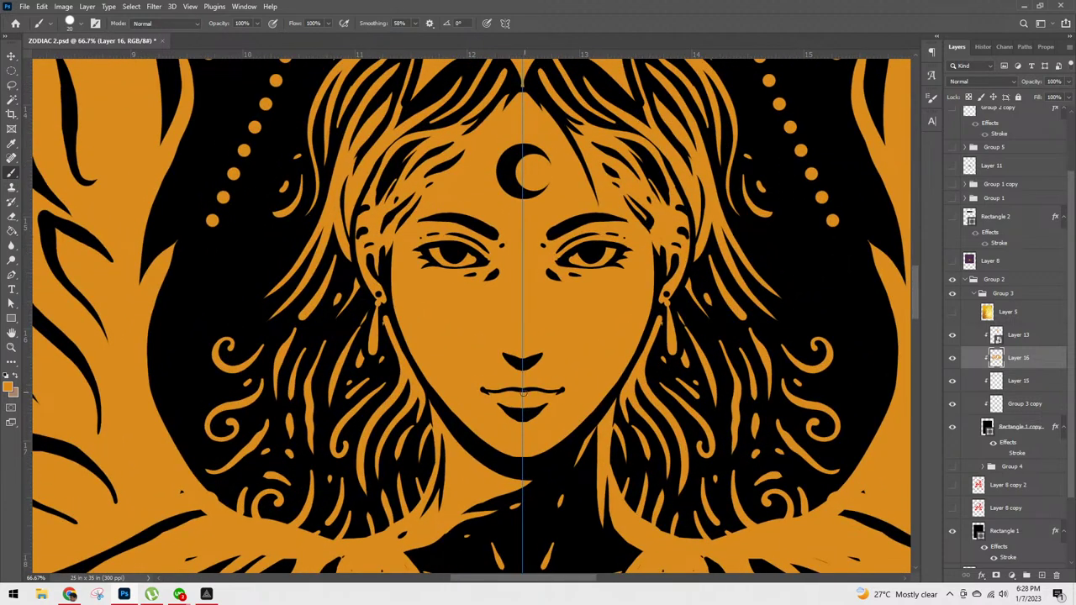
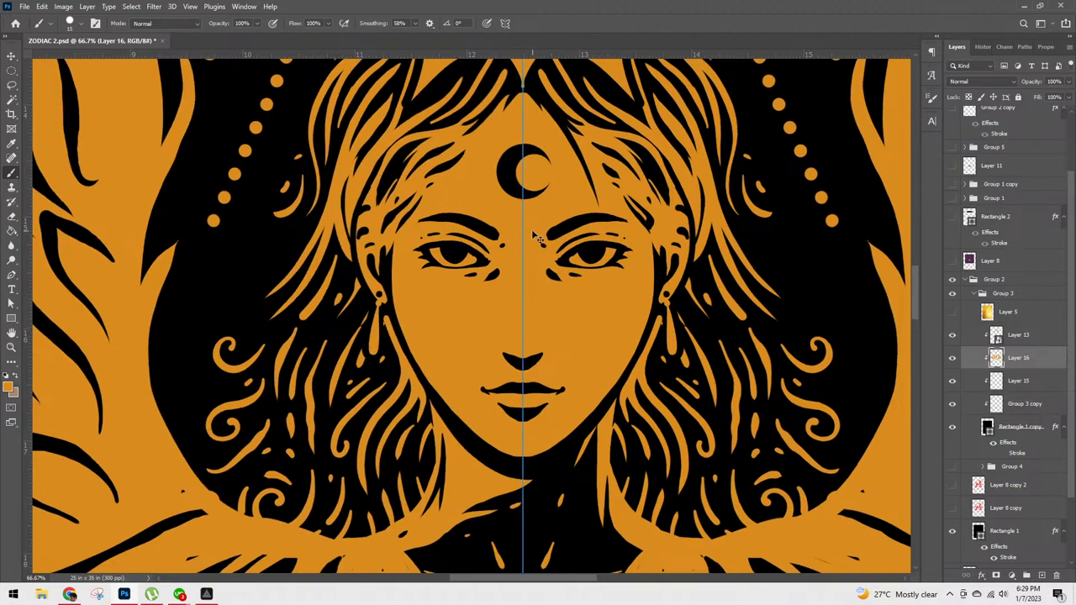
# Step: Examine how the revised face reads within the whole card composition
pyautogui.hotkey('ctrl', '-')
pyautogui.hotkey('ctrl', '-')
pyautogui.hotkey('ctrl', '-')
pyautogui.hotkey('ctrl', '-')
pyautogui.hotkey('ctrl', '-')
pyautogui.hotkey('ctrl', '-')
pyautogui.hotkey('ctrl', '-')
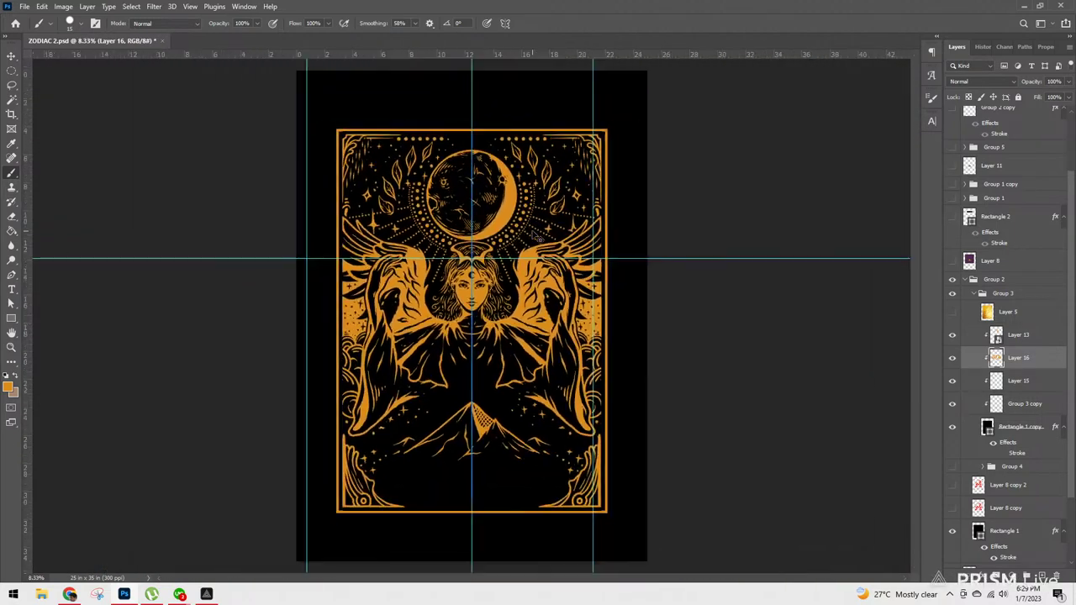
pyautogui.hotkey('ctrl', '+')
pyautogui.hotkey('ctrl', '+')
pyautogui.hotkey('ctrl', '+')
pyautogui.hotkey('ctrl', '-')
pyautogui.hotkey('ctrl', '-')
pyautogui.hotkey('ctrl', '+')
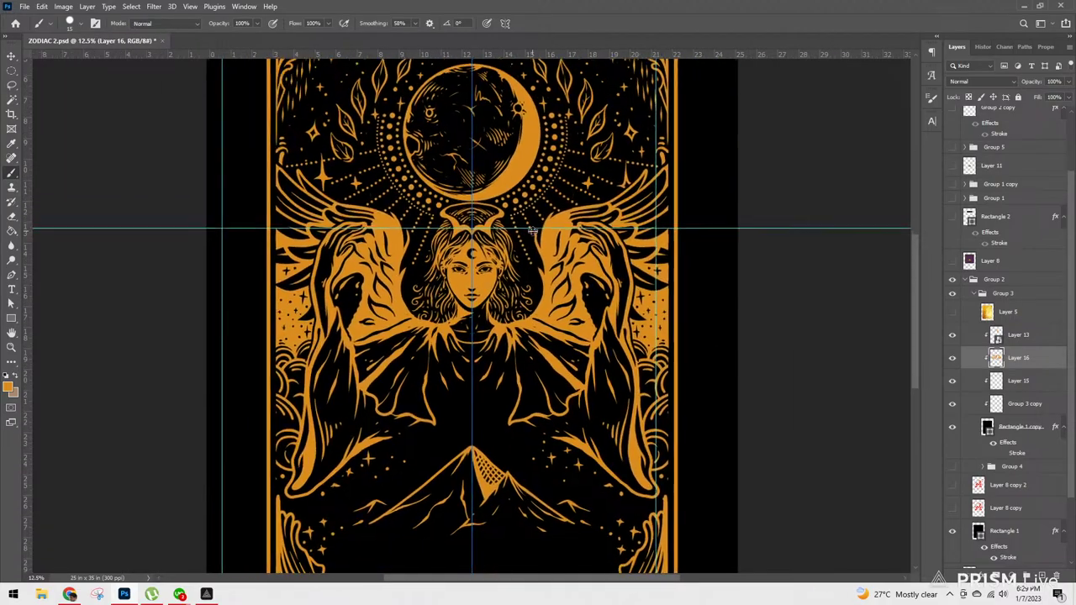
# Step: Turn off symmetry and reshape the neck shadow beneath the jaw with 20 px orange brush strokes
pyautogui.click(505, 23)
pyautogui.click(528, 37)
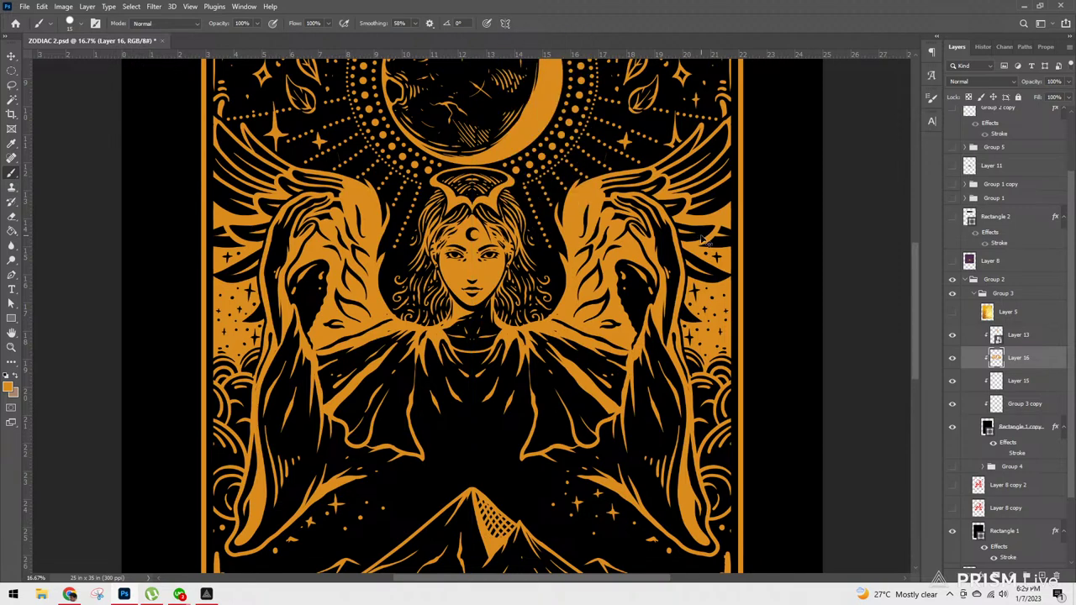
pyautogui.hotkey('ctrl', '+')
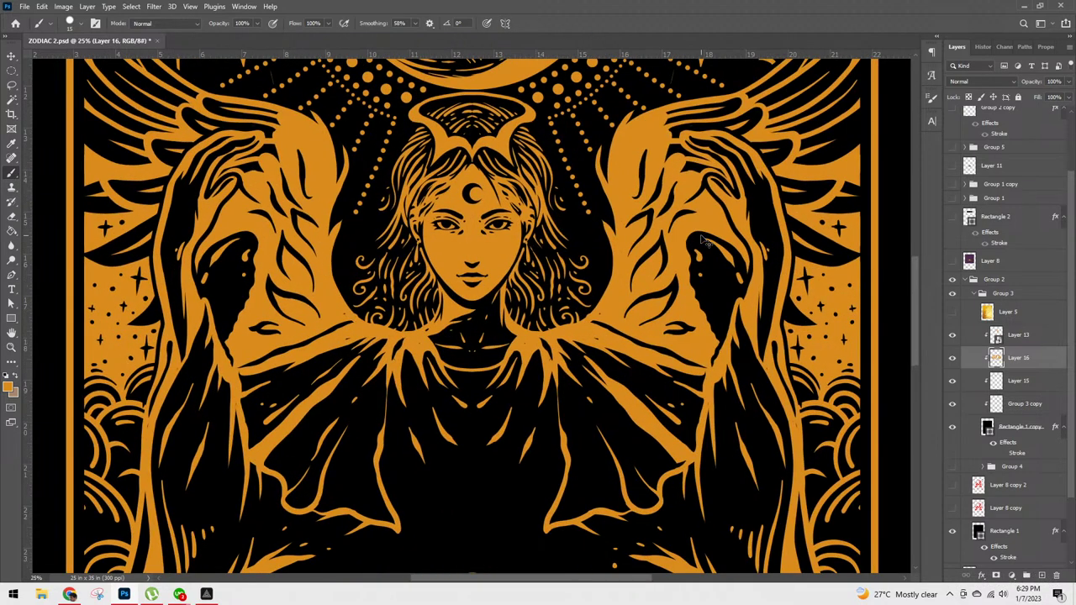
pyautogui.hotkey('ctrl', '+')
pyautogui.hotkey('ctrl', '-')
pyautogui.hotkey('ctrl', '+')
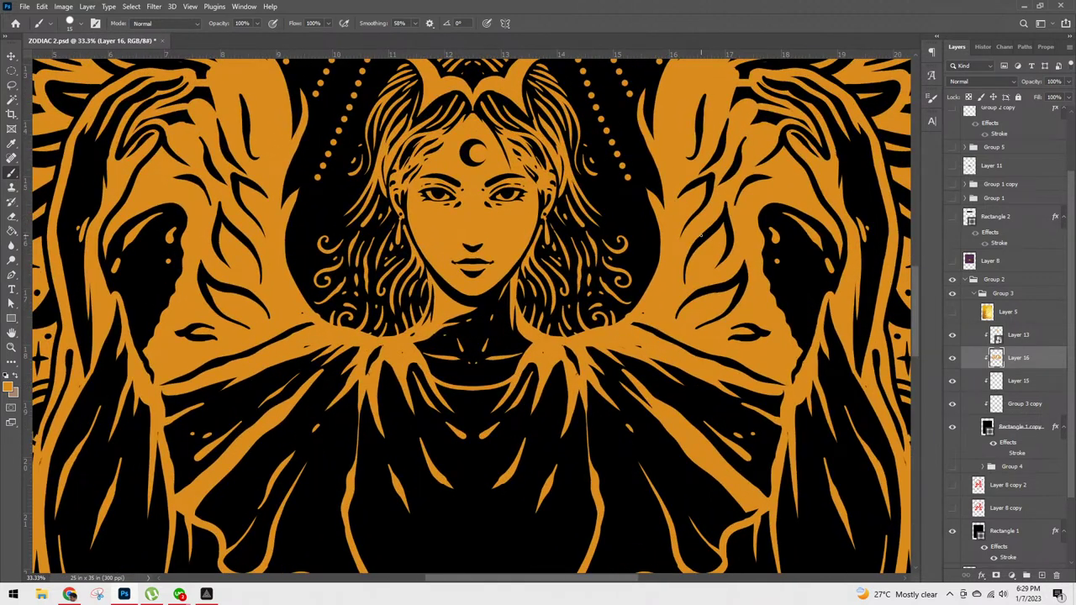
pyautogui.press(']')
pyautogui.moveTo(467, 305); pyautogui.dragTo(496, 296)
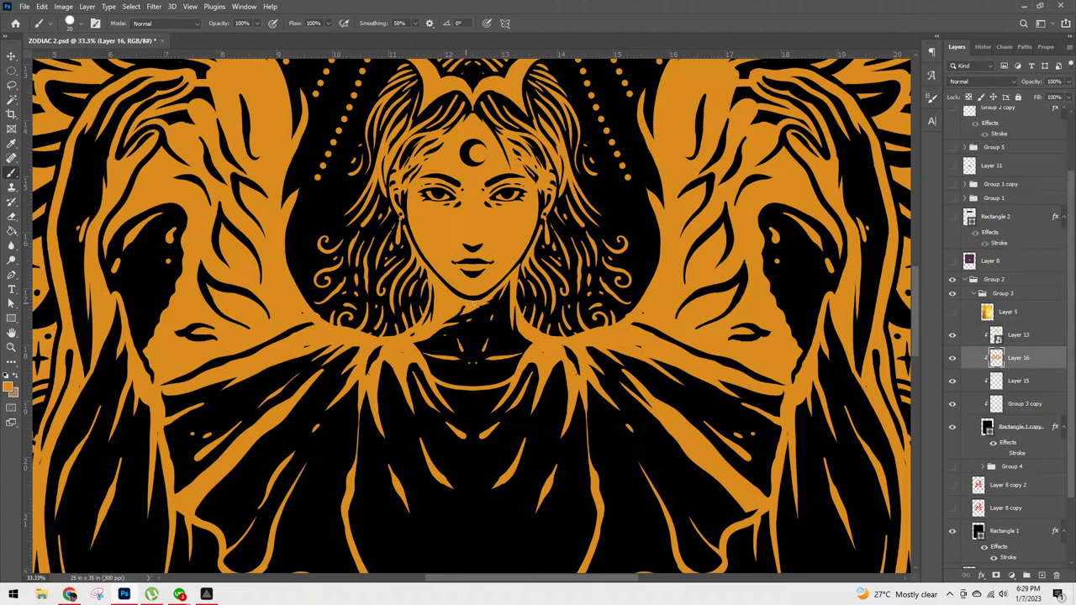
pyautogui.moveTo(486, 300); pyautogui.dragTo(498, 295)
# Step: Turn on vertical symmetry along the face's centre line and add orange hair strands beside the neck and below the earrings
pyautogui.rightClick(501, 36)
pyautogui.click(525, 68)
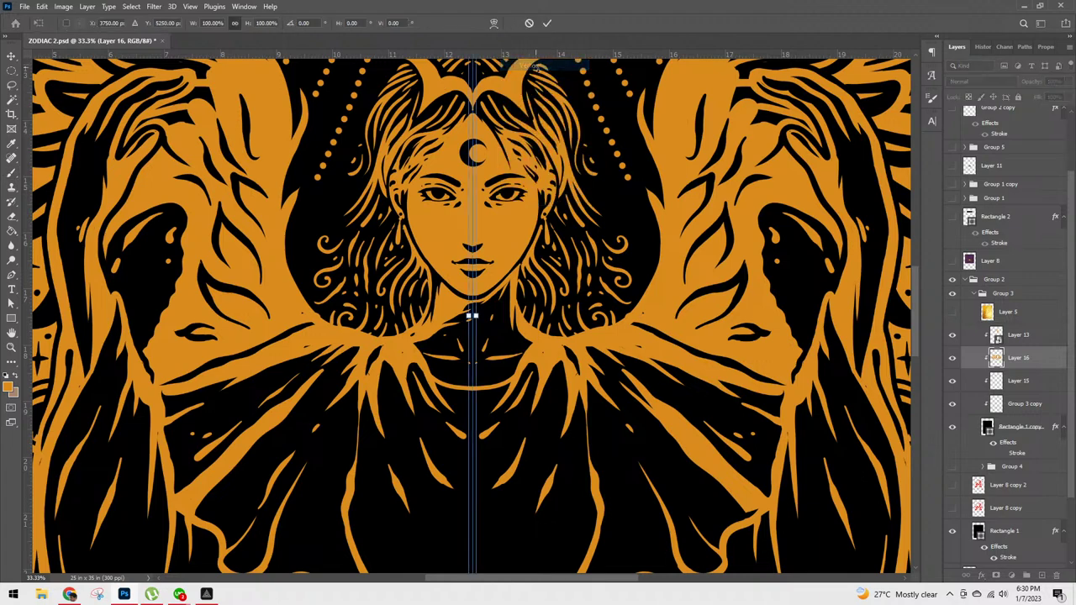
pyautogui.press('Return')
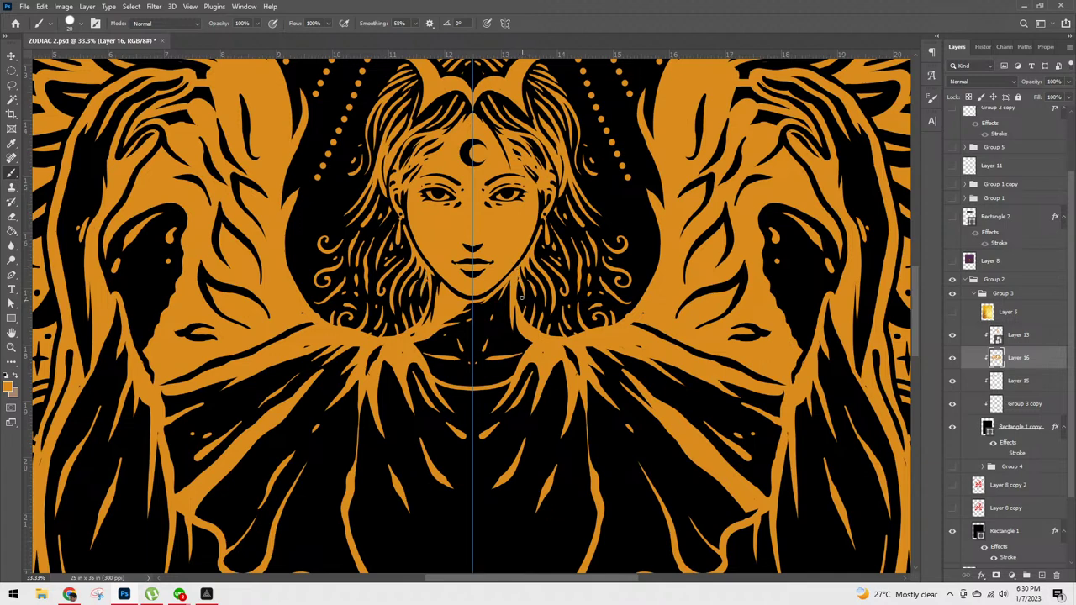
pyautogui.moveTo(525, 292)
pyautogui.mouseDown()
pyautogui.moveTo(524, 313)
pyautogui.moveTo(525, 279)
pyautogui.mouseUp()
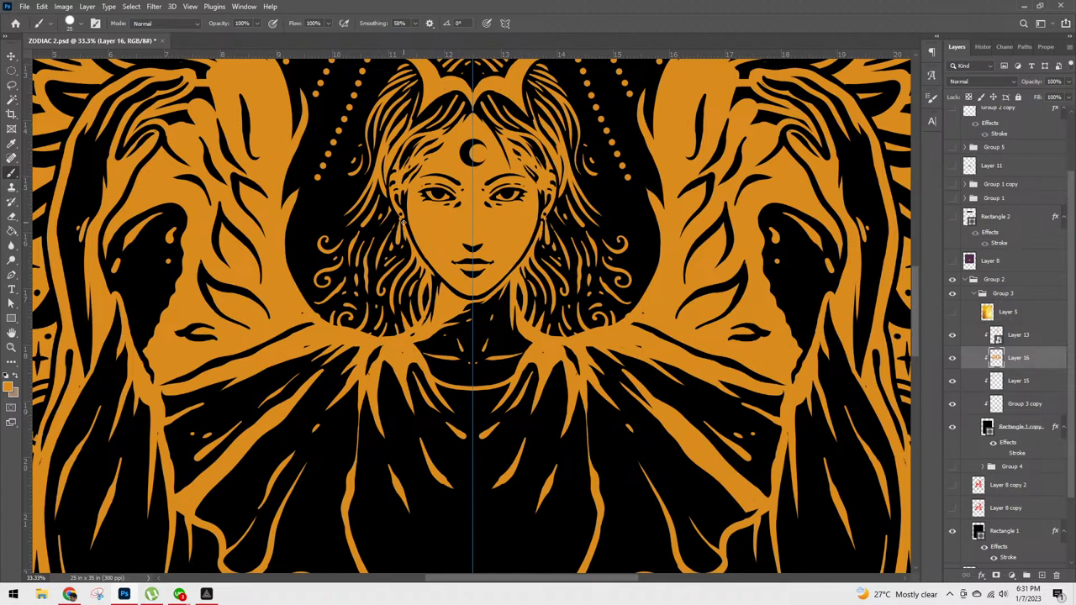
pyautogui.moveTo(404, 222); pyautogui.dragTo(405, 240)
pyautogui.moveTo(538, 238)
pyautogui.mouseDown()
pyautogui.moveTo(538, 252)
pyautogui.moveTo(555, 227)
pyautogui.moveTo(570, 269)
pyautogui.mouseUp()
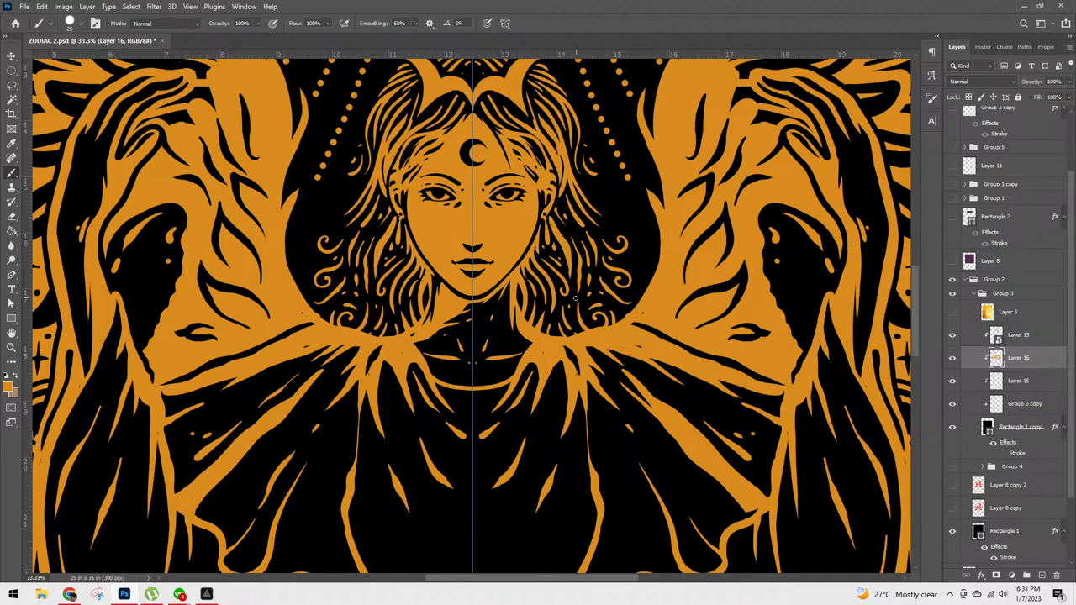
pyautogui.moveTo(577, 272)
pyautogui.mouseDown()
pyautogui.moveTo(572, 232)
pyautogui.moveTo(583, 269)
pyautogui.moveTo(574, 303)
pyautogui.mouseUp()
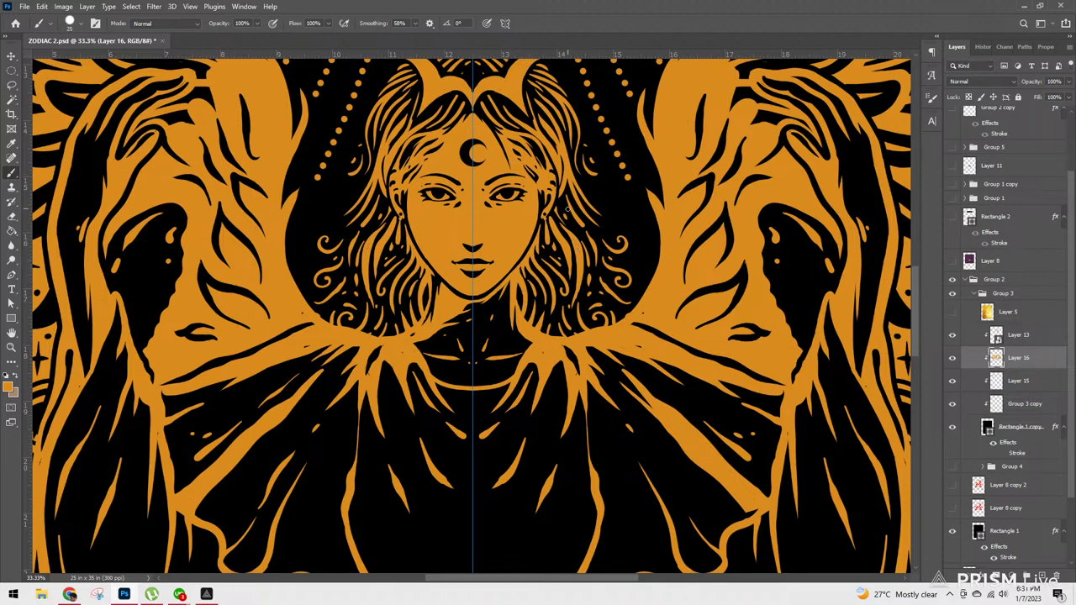
# Step: Paint long wavy orange strands at 25 px from beside the earrings down to the hair's outer curls, mirrored on both sides
pyautogui.moveTo(568, 215)
pyautogui.mouseDown()
pyautogui.moveTo(594, 239)
pyautogui.moveTo(591, 250)
pyautogui.moveTo(594, 229)
pyautogui.moveTo(599, 254)
pyautogui.moveTo(590, 239)
pyautogui.mouseUp()
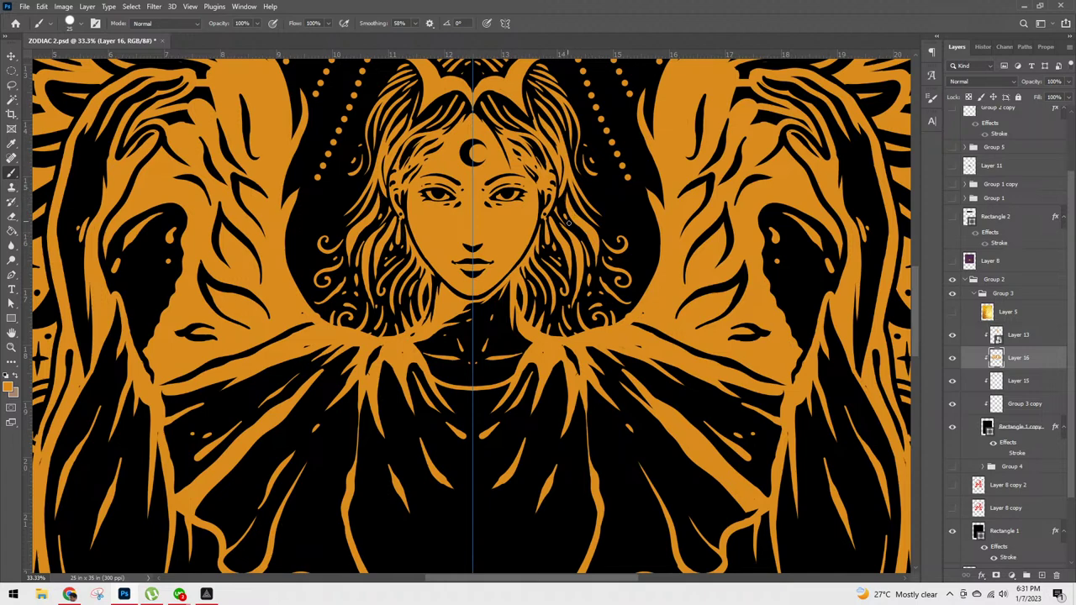
pyautogui.moveTo(592, 242); pyautogui.dragTo(597, 261)
pyautogui.moveTo(565, 217); pyautogui.dragTo(593, 263)
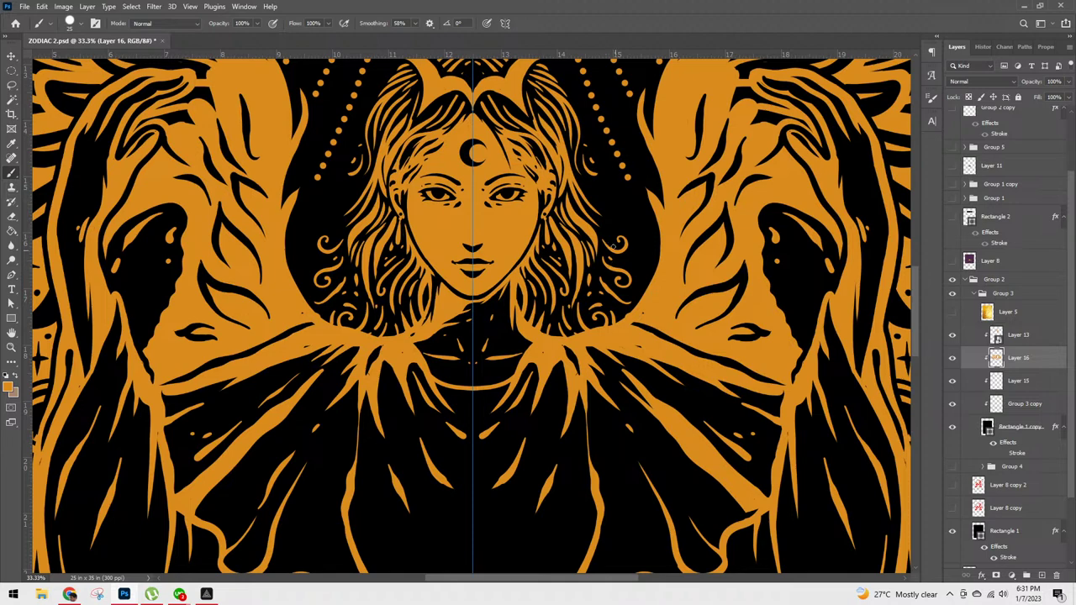
pyautogui.moveTo(596, 268)
pyautogui.mouseDown()
pyautogui.moveTo(604, 296)
pyautogui.moveTo(637, 306)
pyautogui.mouseUp()
pyautogui.moveTo(598, 261)
pyautogui.mouseDown()
pyautogui.moveTo(609, 295)
pyautogui.moveTo(598, 286)
pyautogui.mouseUp()
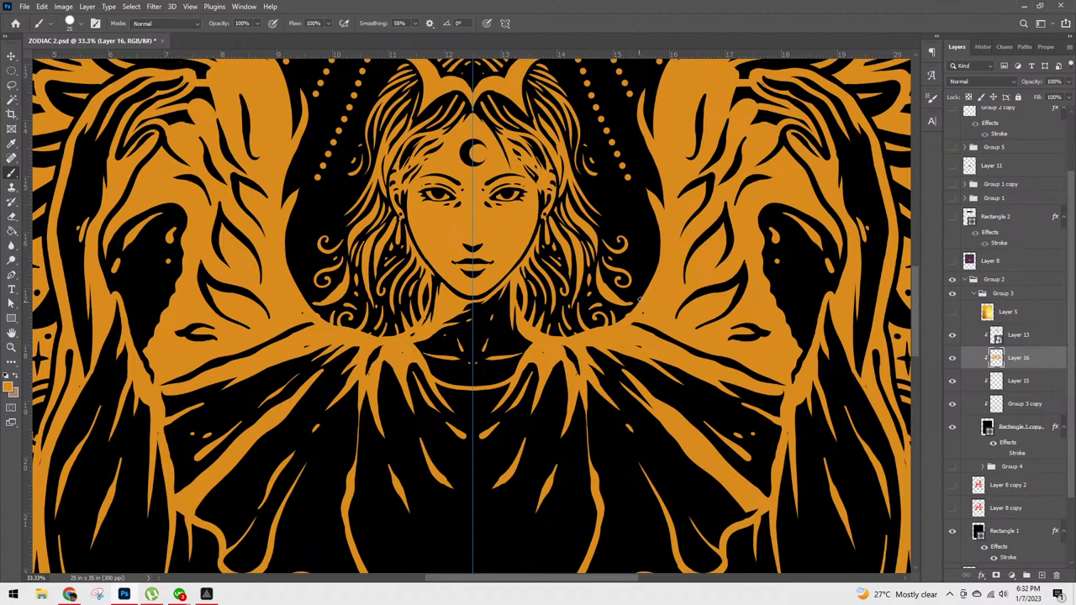
# Step: Fill the gaps in the lower hair and beside the jaw with short orange strands at 25 px on both sides
pyautogui.moveTo(600, 264)
pyautogui.mouseDown()
pyautogui.moveTo(618, 301)
pyautogui.moveTo(641, 296)
pyautogui.moveTo(605, 278)
pyautogui.moveTo(626, 294)
pyautogui.mouseUp()
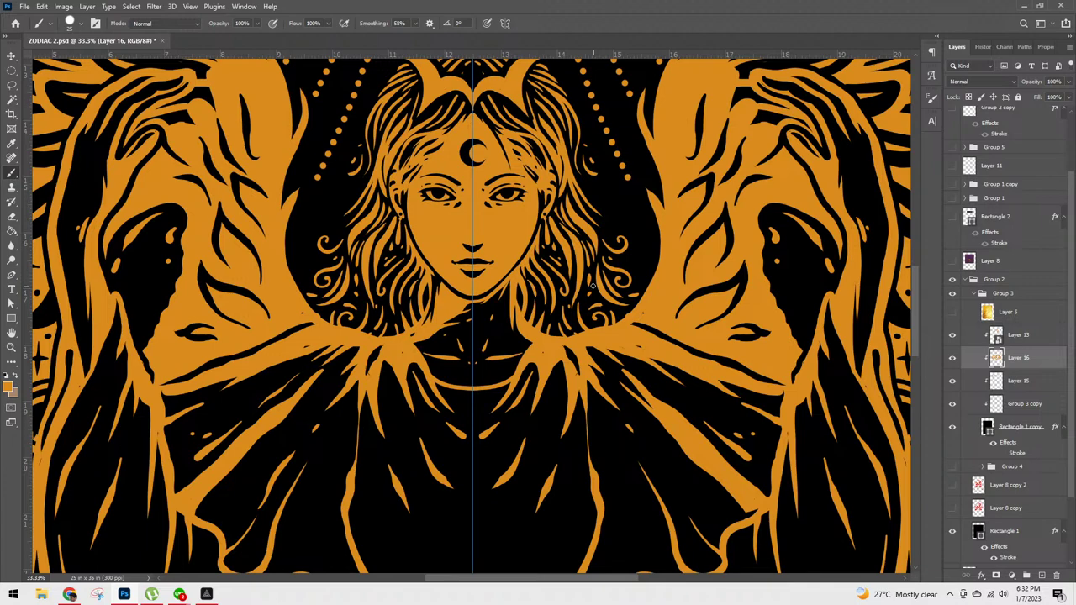
pyautogui.moveTo(594, 287); pyautogui.dragTo(597, 295)
pyautogui.moveTo(584, 294)
pyautogui.mouseDown()
pyautogui.moveTo(588, 318)
pyautogui.moveTo(574, 325)
pyautogui.mouseUp()
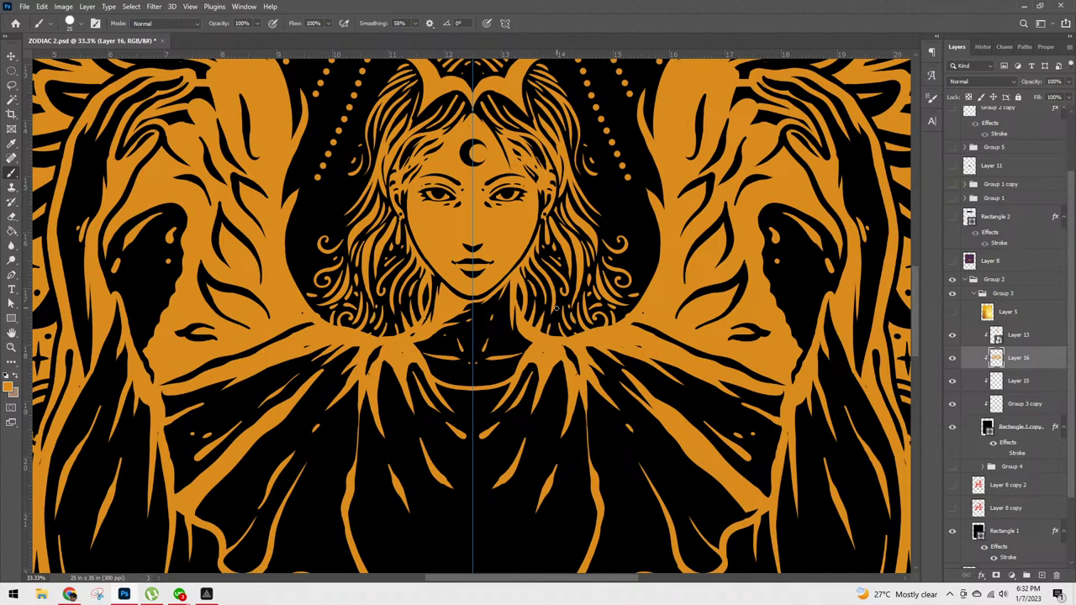
pyautogui.moveTo(560, 304); pyautogui.dragTo(559, 317)
pyautogui.moveTo(530, 258); pyautogui.dragTo(549, 304)
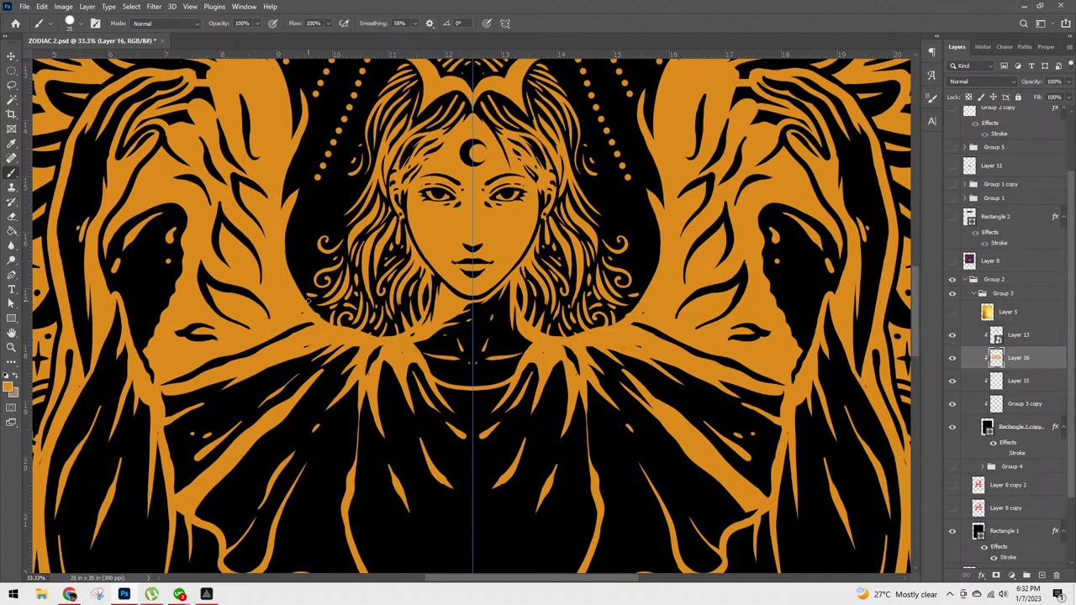
# Step: Check the filled-in lower hair against the whole card at several magnifications, from the moon down to the mountains
pyautogui.moveTo(331, 326); pyautogui.dragTo(381, 337)
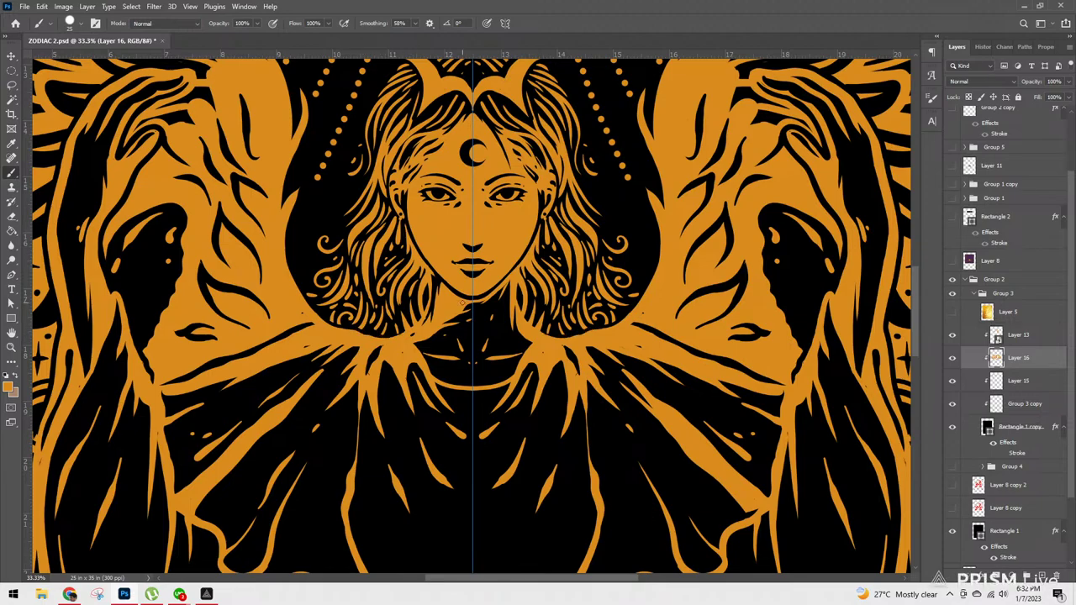
pyautogui.scroll(-5, 467, 308)
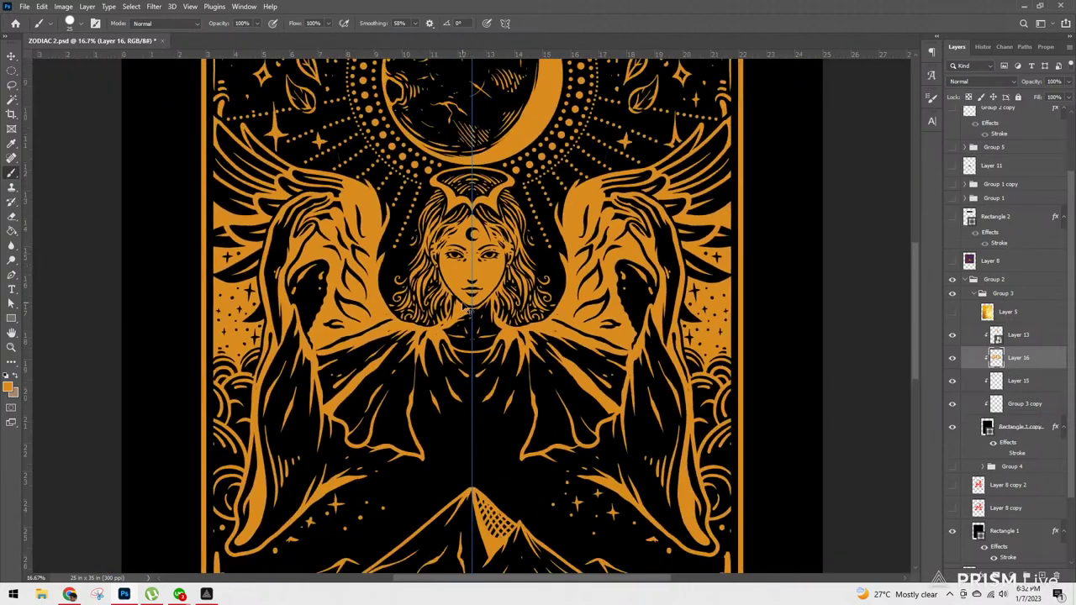
pyautogui.scroll(3, 469, 309)
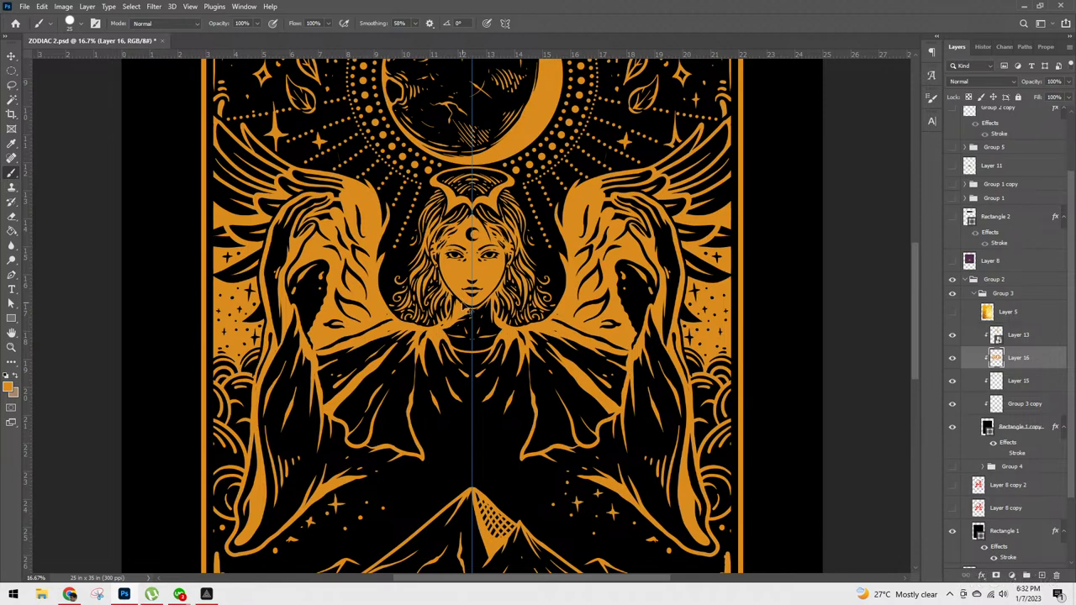
pyautogui.scroll(-2, 469, 309)
pyautogui.scroll(1, 468, 309)
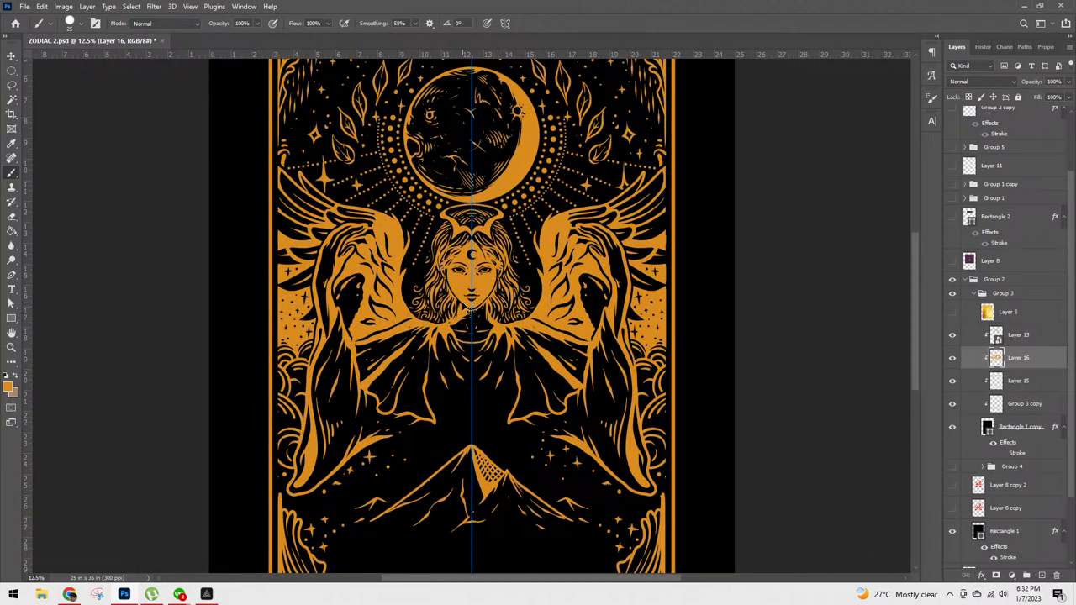
pyautogui.scroll(-1, 468, 308)
pyautogui.scroll(1, 468, 309)
pyautogui.scroll(-1, 468, 308)
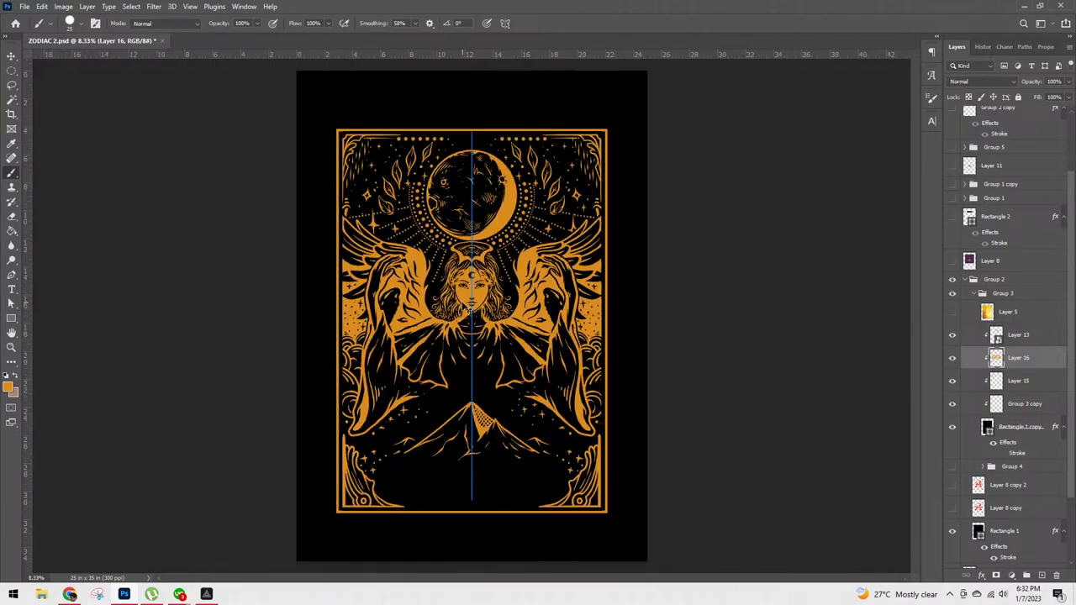
pyautogui.scroll(2, 468, 309)
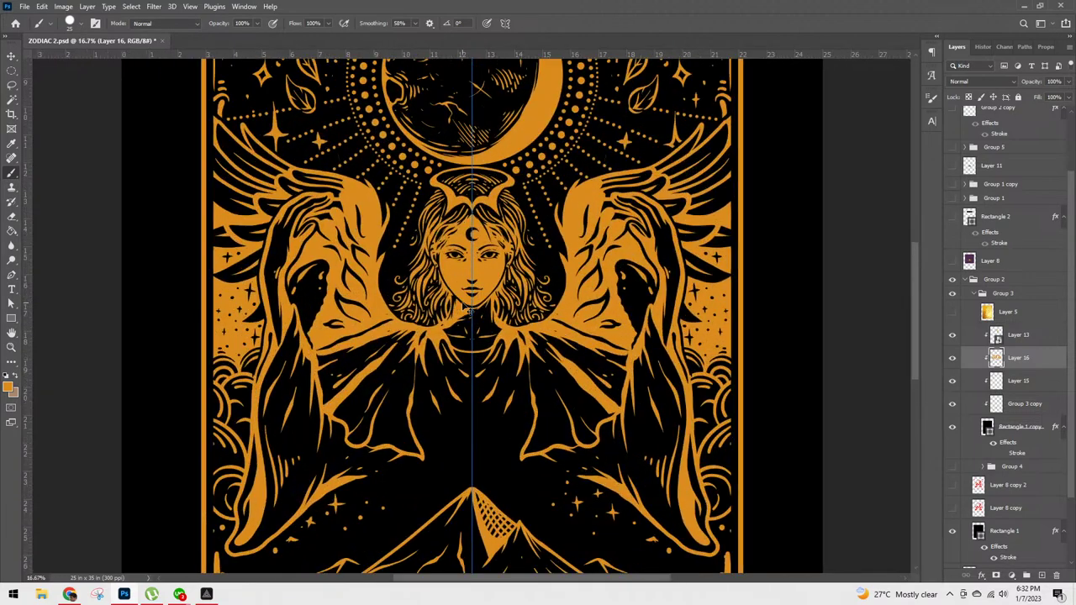
pyautogui.moveTo(702, 385); pyautogui.dragTo(683, 252)
pyautogui.scroll(1, 683, 252)
pyautogui.scroll(-1, 680, 249)
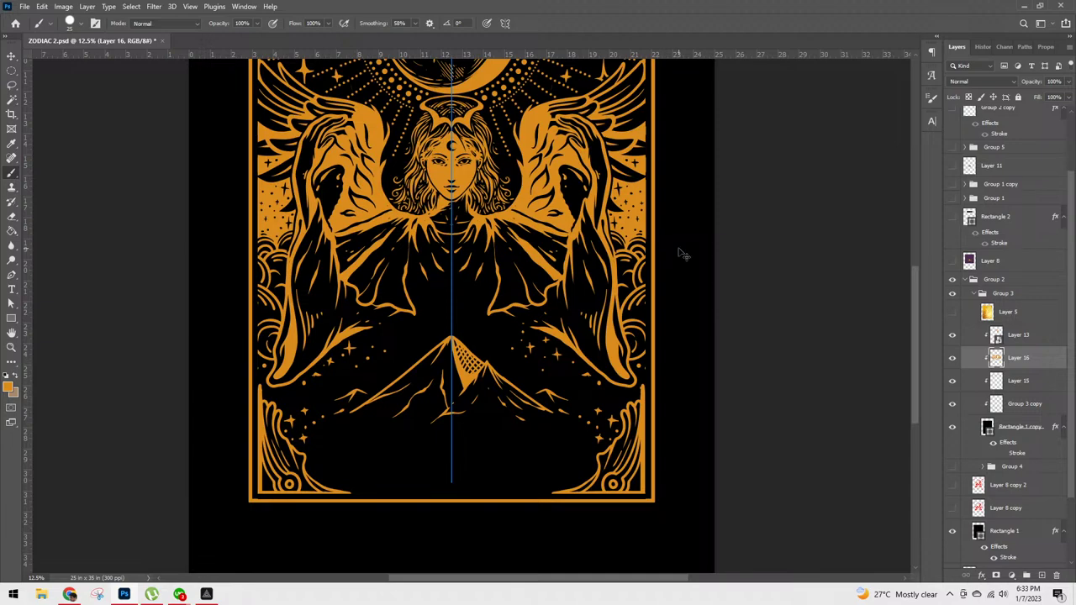
pyautogui.scroll(-1, 680, 249)
pyautogui.scroll(2, 681, 251)
# Step: Fill the dark hollows between the raised arms and the wings with solid orange at 45 px, mirrored on both sides
pyautogui.scroll(1, 683, 253)
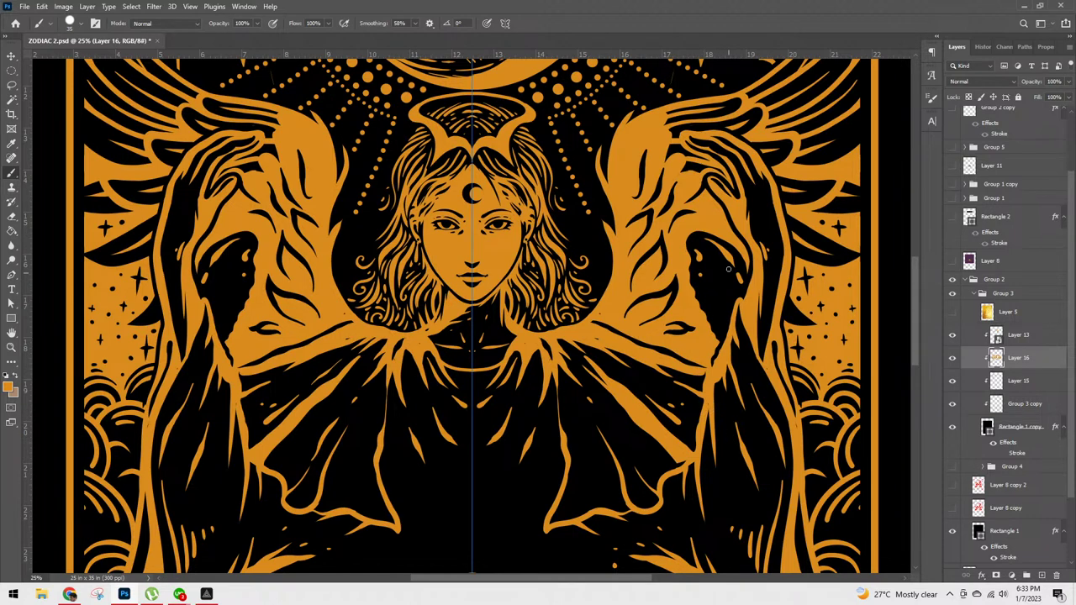
pyautogui.moveTo(685, 237)
pyautogui.mouseDown()
pyautogui.moveTo(703, 320)
pyautogui.moveTo(696, 233)
pyautogui.moveTo(706, 352)
pyautogui.moveTo(703, 211)
pyautogui.moveTo(721, 282)
pyautogui.moveTo(705, 337)
pyautogui.moveTo(726, 243)
pyautogui.moveTo(740, 267)
pyautogui.moveTo(725, 298)
pyautogui.mouseUp()
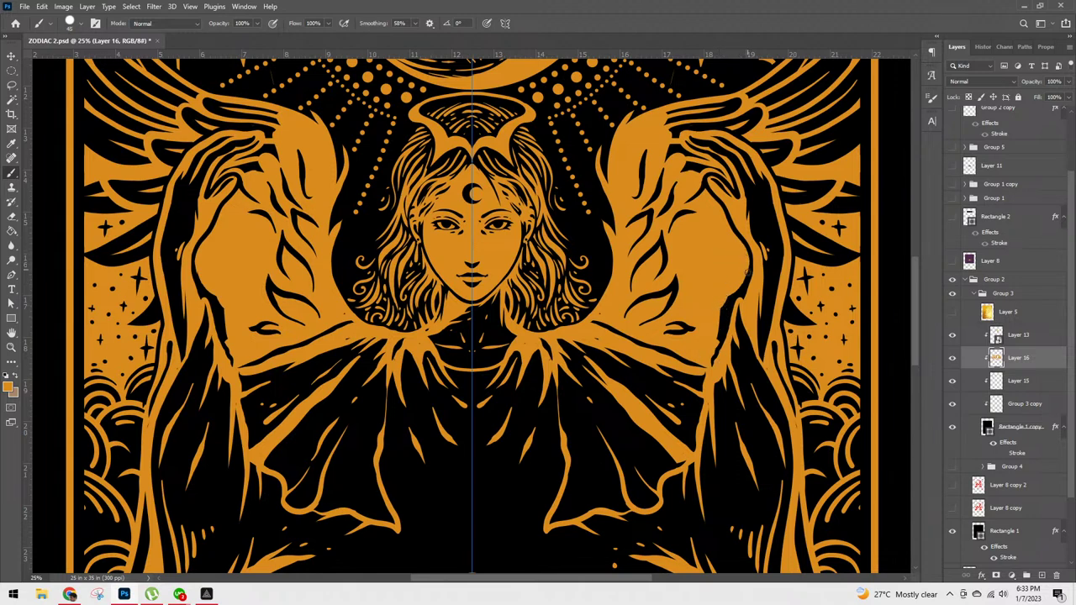
pyautogui.moveTo(746, 280)
pyautogui.mouseDown()
pyautogui.moveTo(709, 356)
pyautogui.moveTo(734, 280)
pyautogui.moveTo(724, 318)
pyautogui.mouseUp()
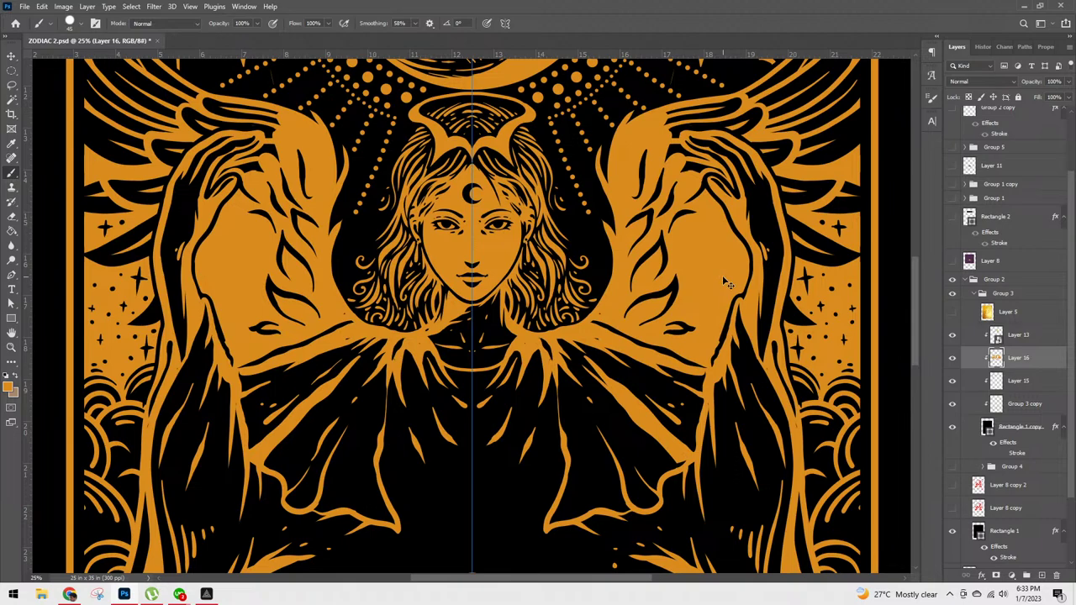
pyautogui.scroll(-3, 724, 280)
pyautogui.scroll(2, 725, 282)
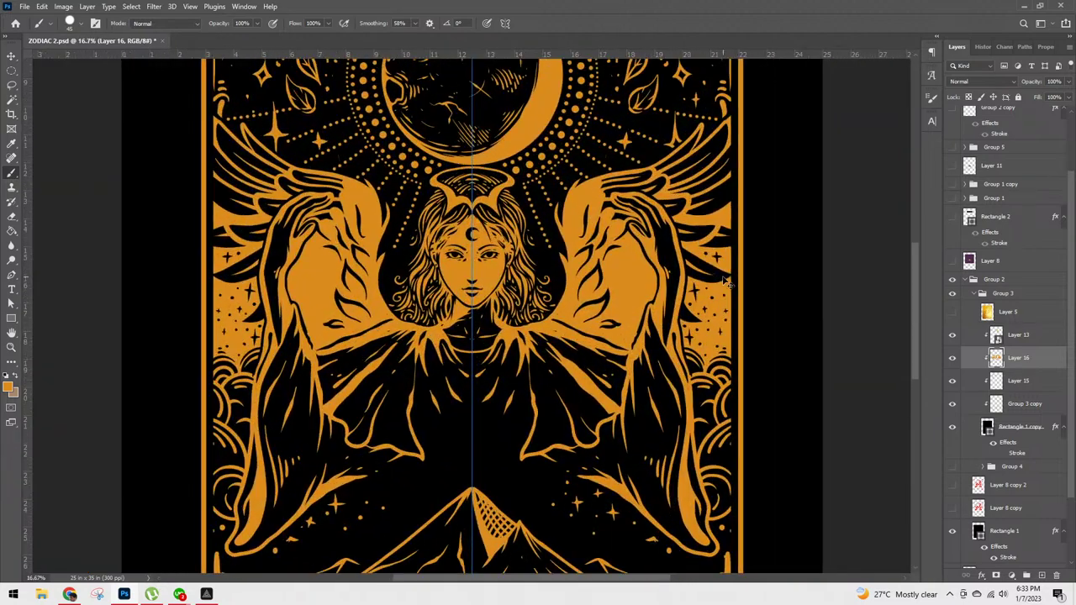
# Step: Add black four-pointed stars and small dots across the orange areas inside both wings, mirrored about the centre line
pyautogui.scroll(1, 725, 283)
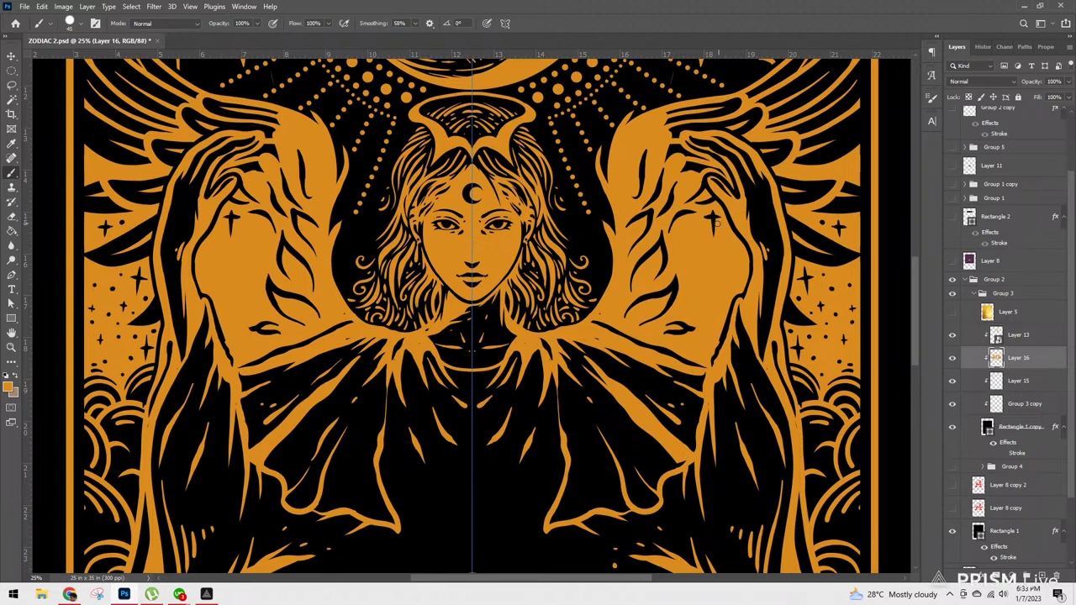
pyautogui.moveTo(689, 243); pyautogui.dragTo(693, 304)
pyautogui.moveTo(689, 237)
pyautogui.mouseDown()
pyautogui.moveTo(692, 314)
pyautogui.moveTo(683, 261)
pyautogui.moveTo(690, 298)
pyautogui.mouseUp()
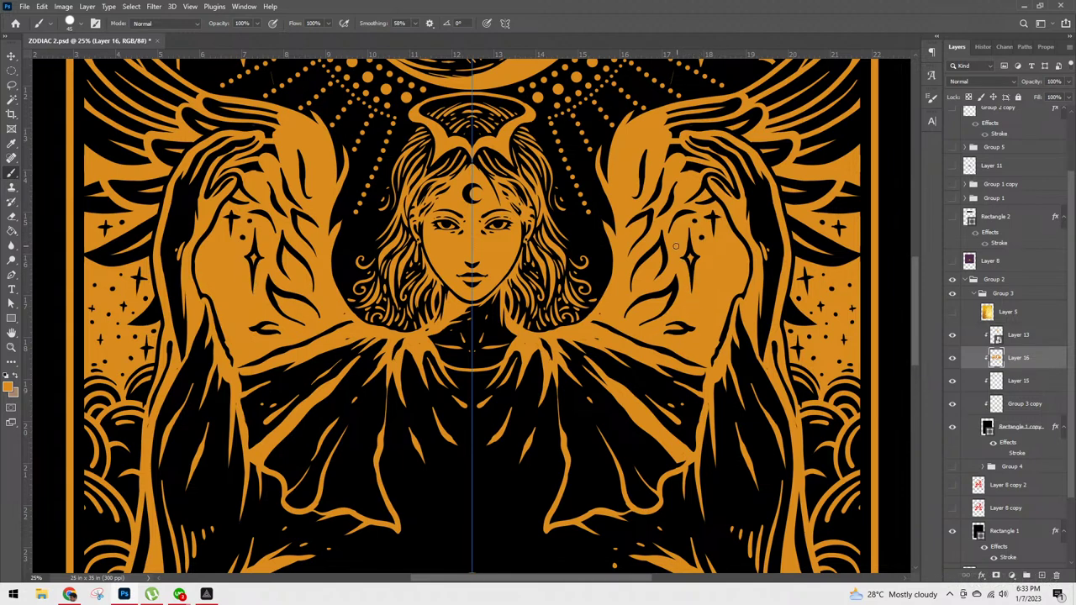
pyautogui.click(734, 250)
pyautogui.moveTo(735, 263); pyautogui.dragTo(738, 281)
pyautogui.moveTo(708, 290); pyautogui.dragTo(710, 315)
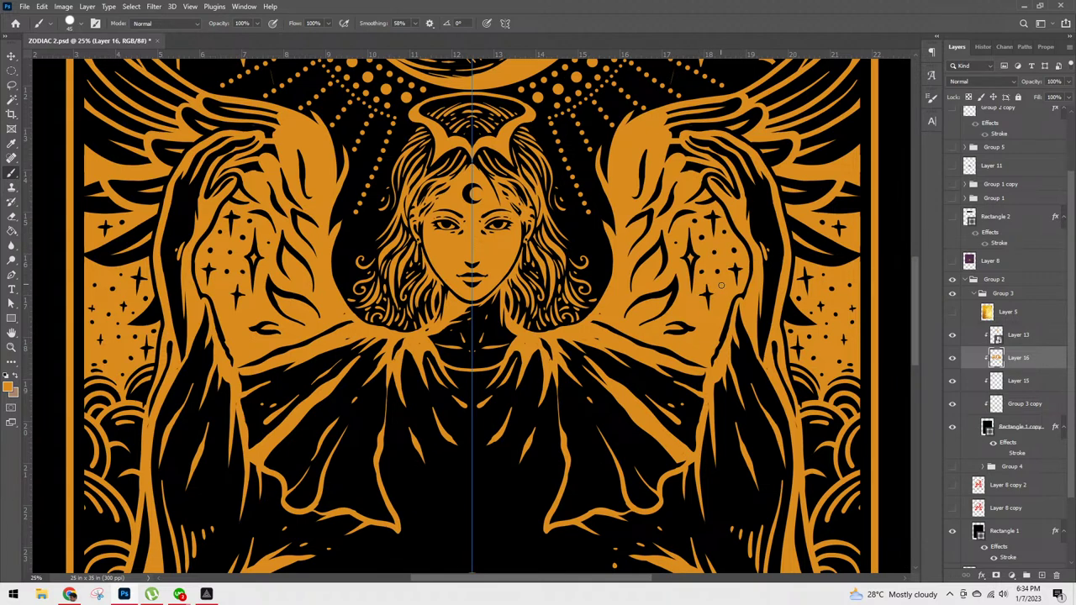
pyautogui.click(677, 262)
pyautogui.moveTo(658, 338); pyautogui.dragTo(699, 348)
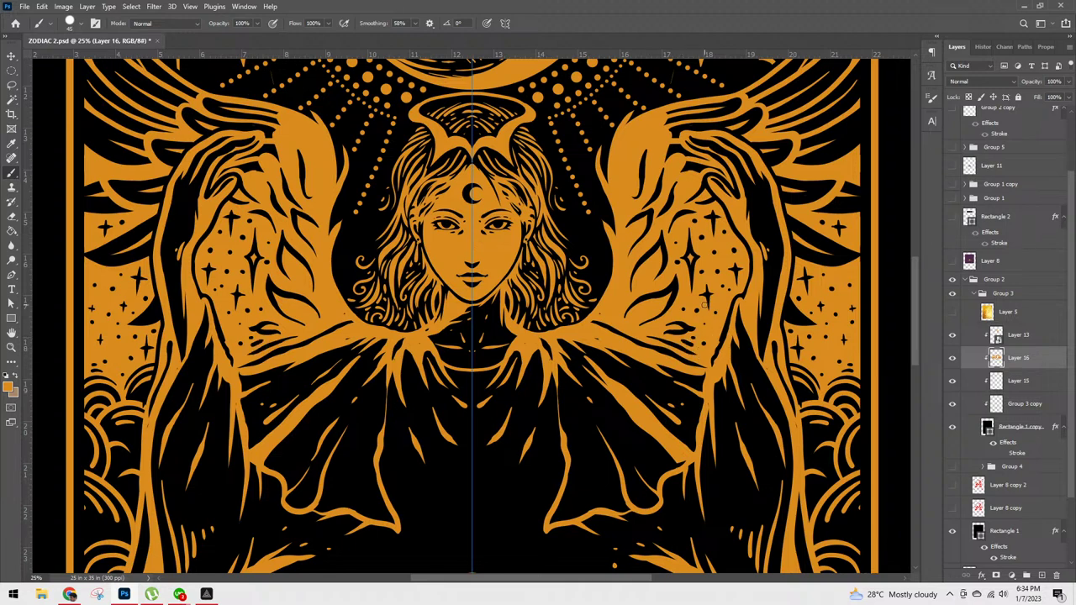
# Step: Look over the starry wings on the full card and read the client's latest messages in Upwork
pyautogui.hotkey('ctrl', '-')
pyautogui.hotkey('ctrl', '-')
pyautogui.hotkey('ctrl', '-')
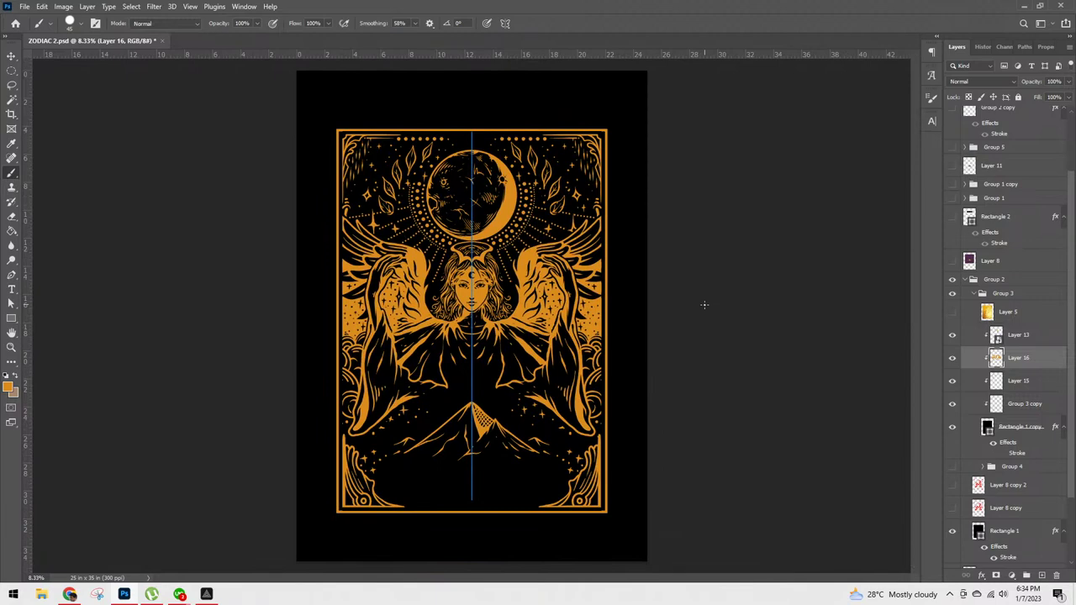
pyautogui.hotkey('ctrl', '+')
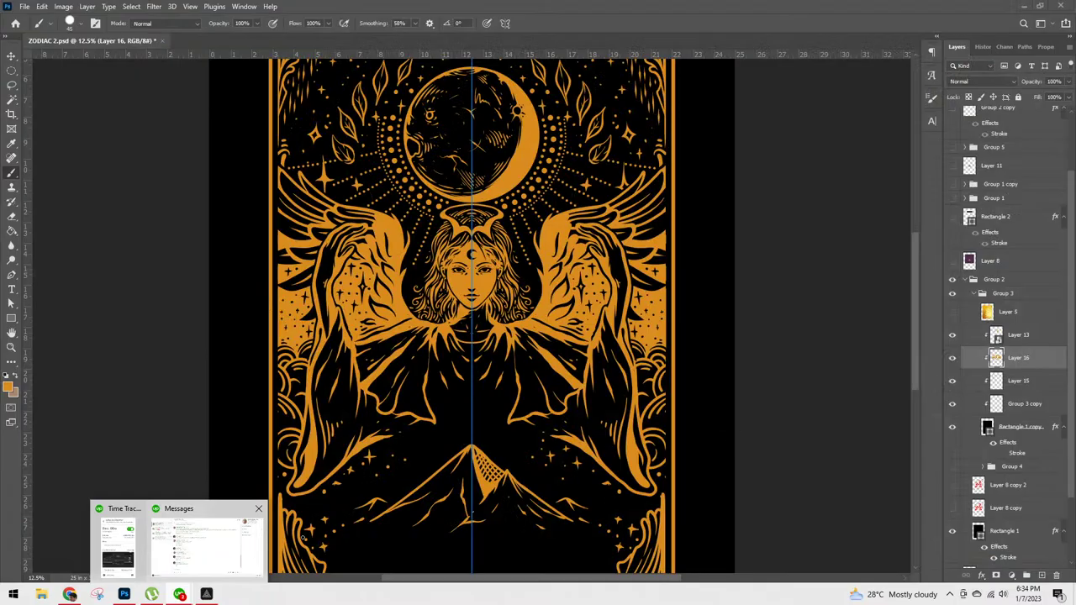
pyautogui.click(225, 542)
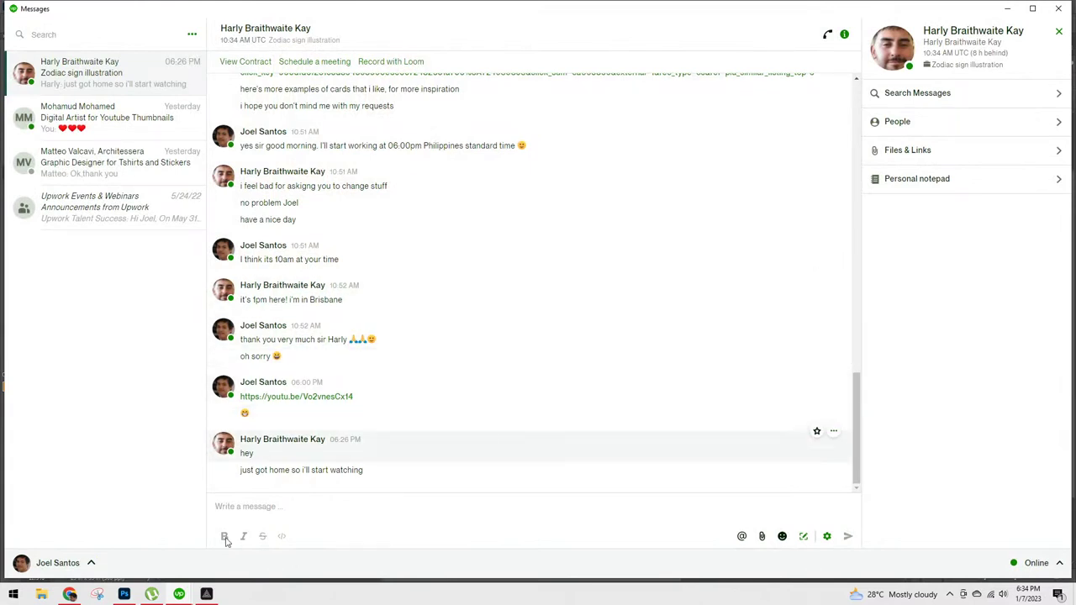
pyautogui.click(1008, 8)
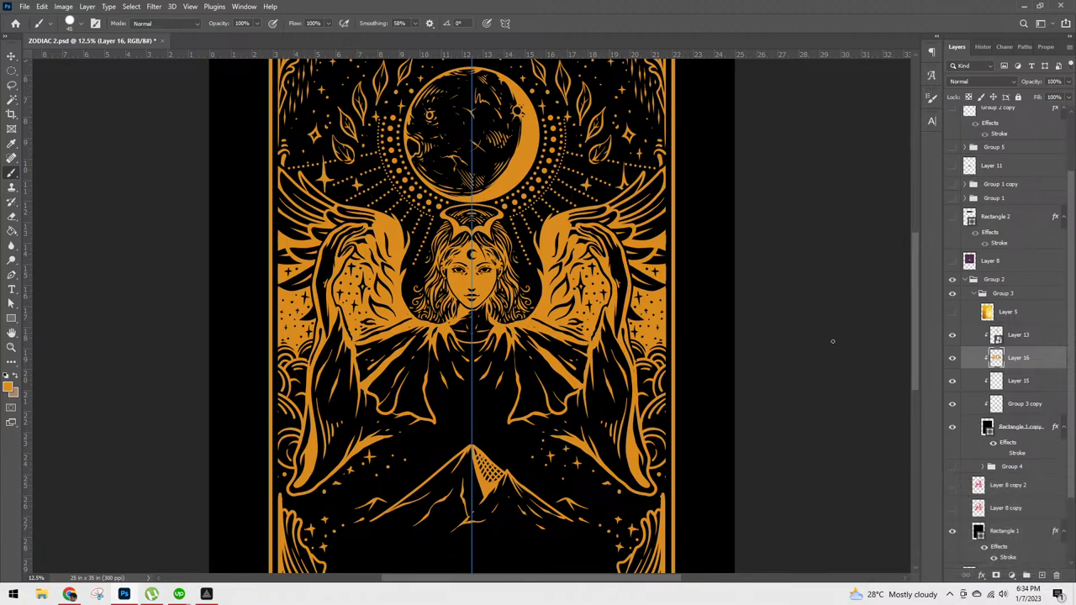
# Step: View the Etsy black and gold tarot deck listing in the browser as a reference and return to the card
pyautogui.hotkey('ctrl', '+')
pyautogui.hotkey('ctrl', '+')
pyautogui.scroll(3, 690, 292)
pyautogui.hscroll(3, 689, 292)
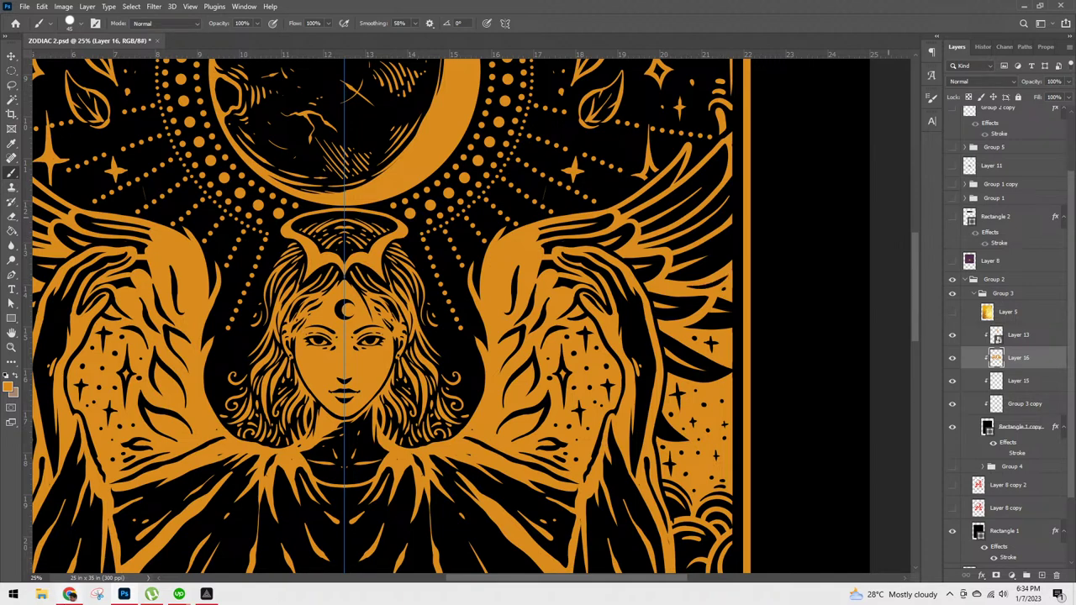
pyautogui.hotkey('alt', 'Tab')
pyautogui.click(71, 9)
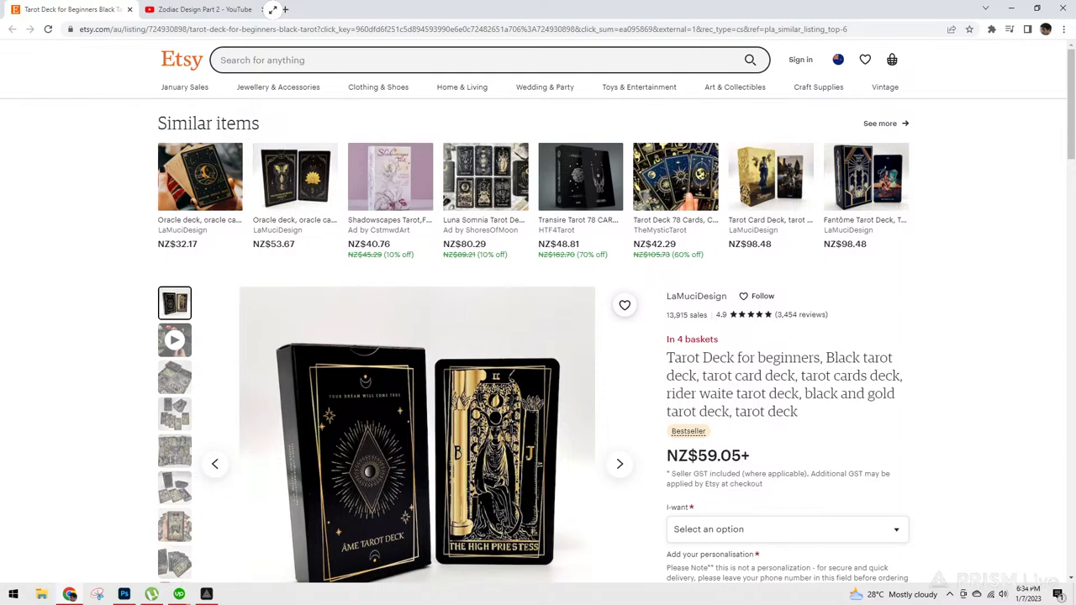
pyautogui.click(1011, 9)
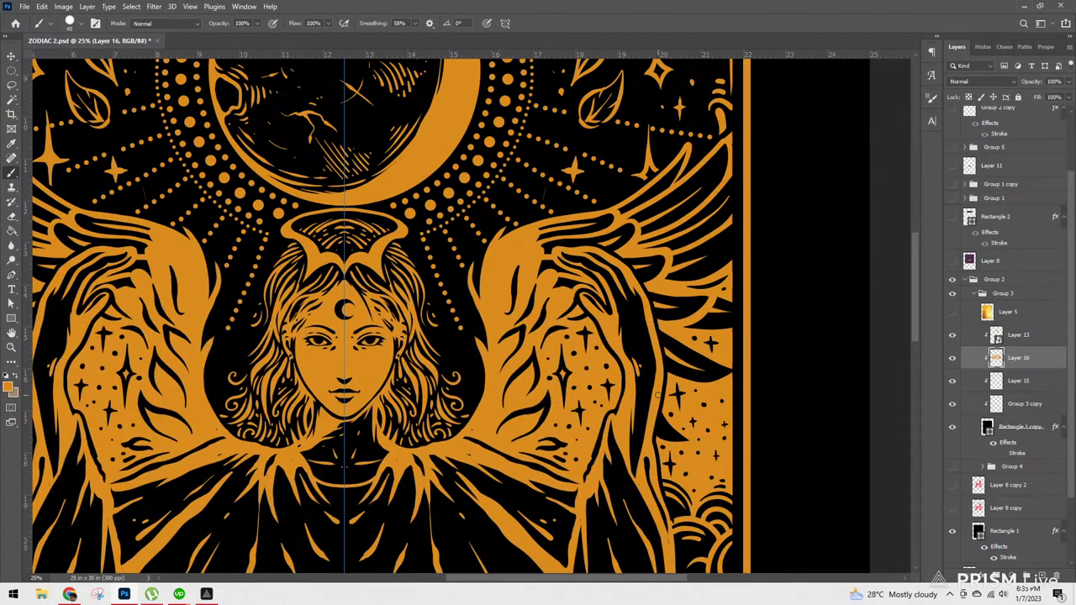
# Step: Examine the figure's robe, sleeves and the area above the mountains for places that need more detail
pyautogui.hotkey('ctrl', '-')
pyautogui.hotkey('ctrl', '-')
pyautogui.hotkey('ctrl', '-')
pyautogui.hotkey('ctrl', '-')
pyautogui.hotkey('ctrl', '+')
pyautogui.hotkey('ctrl', '+')
pyautogui.hotkey('ctrl', '+')
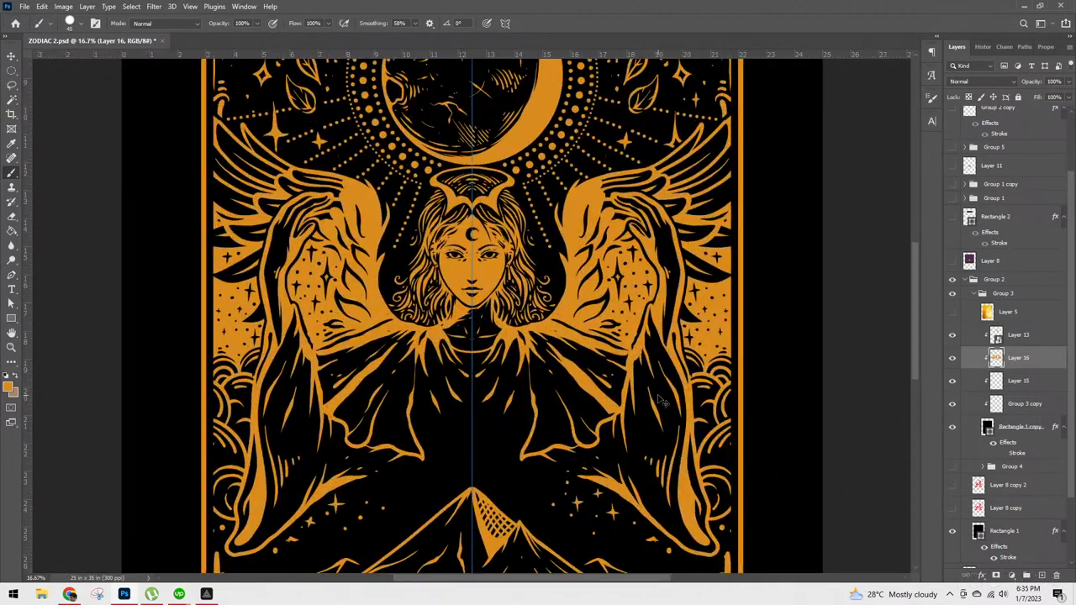
pyautogui.scroll(-4, 664, 346)
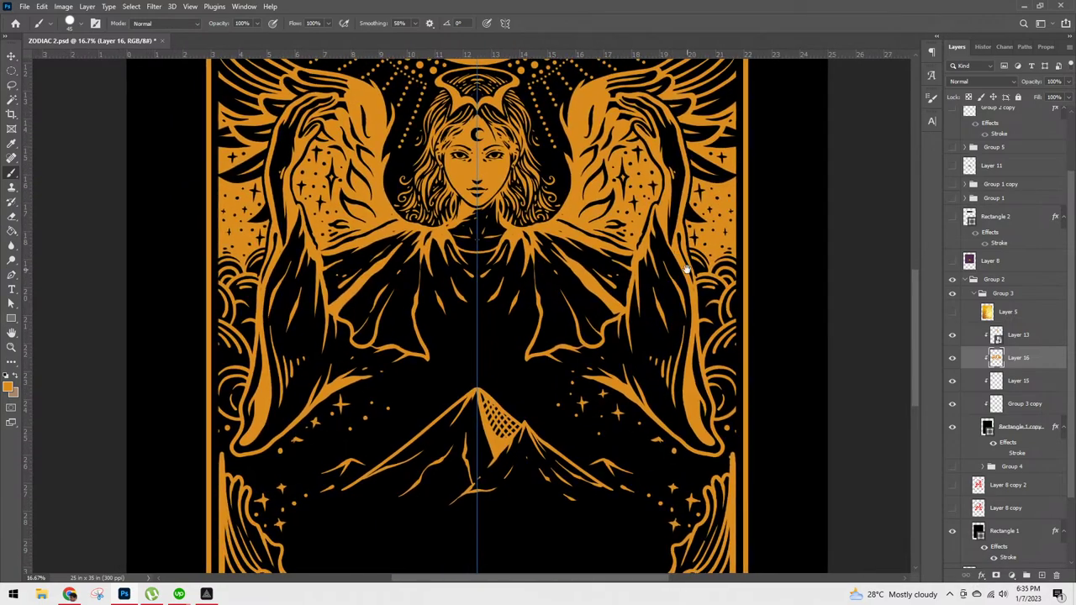
pyautogui.hotkey('ctrl', '+')
pyautogui.hotkey('ctrl', '-')
pyautogui.hotkey('ctrl', '-')
pyautogui.hotkey('ctrl', '+')
pyautogui.hotkey('ctrl', '-')
pyautogui.hotkey('ctrl', '+')
pyautogui.hotkey('ctrl', '+')
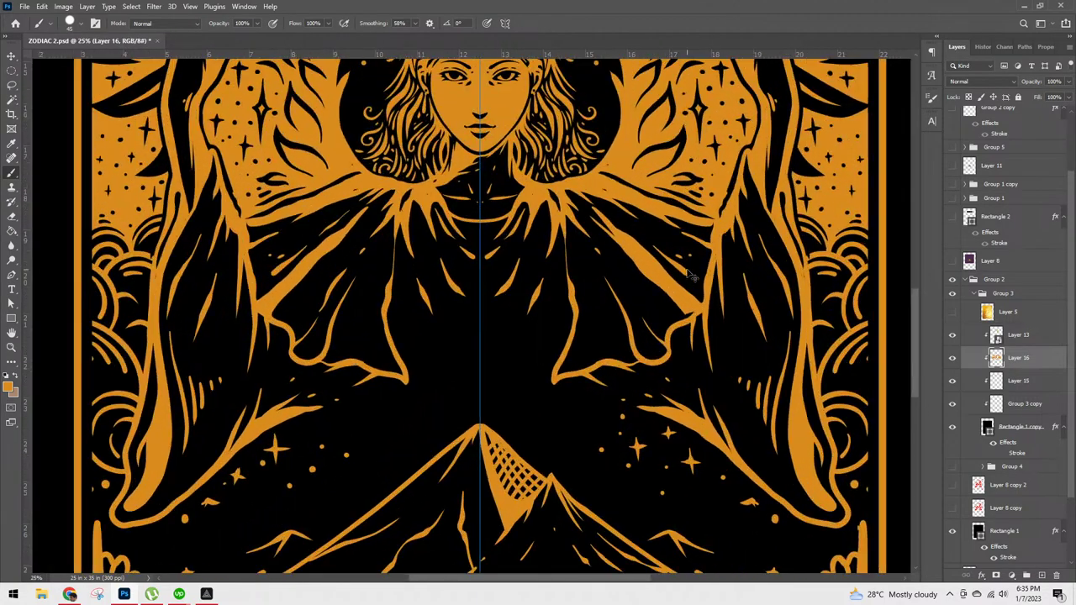
# Step: Paint a mirrored orange shape with pointed strands around the lower bodice, starting at 60 px and joining both halves at the centre line
pyautogui.hotkey('ctrl', '-')
pyautogui.hotkey('ctrl', '+')
pyautogui.moveTo(396, 253)
pyautogui.mouseDown()
pyautogui.moveTo(400, 305)
pyautogui.moveTo(445, 387)
pyautogui.mouseUp()
pyautogui.moveTo(416, 310)
pyautogui.mouseDown()
pyautogui.moveTo(445, 384)
pyautogui.moveTo(468, 391)
pyautogui.mouseUp()
pyautogui.moveTo(443, 325); pyautogui.dragTo(467, 425)
pyautogui.moveTo(435, 350); pyautogui.dragTo(462, 405)
pyautogui.moveTo(442, 368)
pyautogui.mouseDown()
pyautogui.moveTo(465, 405)
pyautogui.moveTo(486, 344)
pyautogui.moveTo(459, 360)
pyautogui.moveTo(471, 399)
pyautogui.moveTo(454, 336)
pyautogui.mouseUp()
pyautogui.moveTo(394, 265)
pyautogui.mouseDown()
pyautogui.moveTo(394, 342)
pyautogui.moveTo(415, 385)
pyautogui.moveTo(392, 291)
pyautogui.moveTo(428, 379)
pyautogui.mouseUp()
pyautogui.moveTo(399, 308); pyautogui.dragTo(433, 385)
pyautogui.moveTo(407, 328)
pyautogui.mouseDown()
pyautogui.moveTo(436, 375)
pyautogui.moveTo(409, 362)
pyautogui.mouseUp()
pyautogui.moveTo(385, 297); pyautogui.dragTo(420, 381)
pyautogui.moveTo(403, 337)
pyautogui.mouseDown()
pyautogui.moveTo(421, 377)
pyautogui.moveTo(419, 362)
pyautogui.moveTo(403, 382)
pyautogui.moveTo(472, 403)
pyautogui.moveTo(397, 321)
pyautogui.moveTo(435, 378)
pyautogui.moveTo(477, 404)
pyautogui.moveTo(421, 381)
pyautogui.moveTo(403, 348)
pyautogui.moveTo(444, 387)
pyautogui.mouseUp()
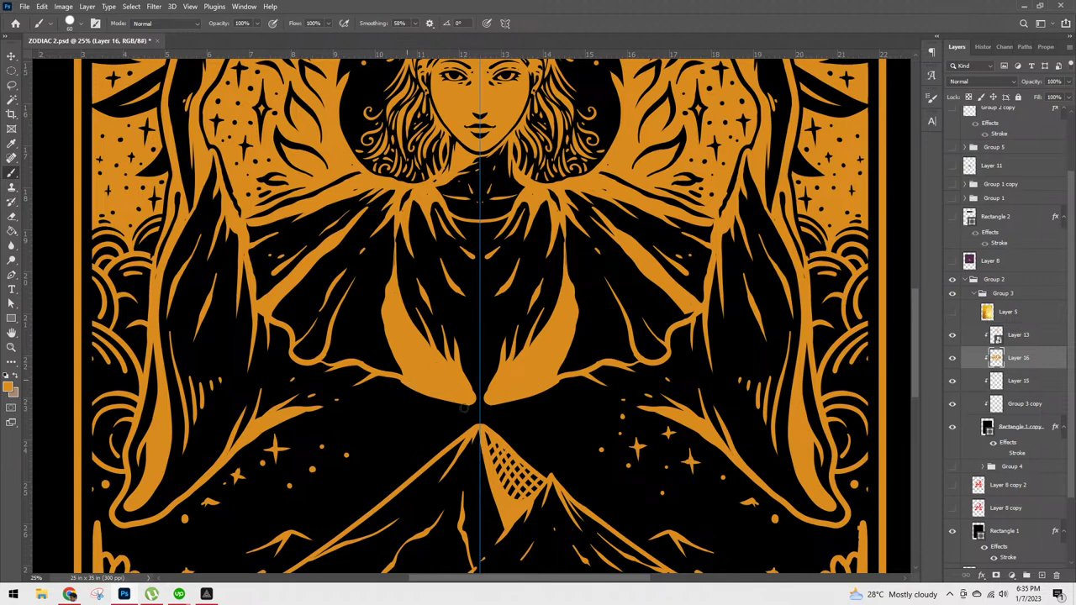
pyautogui.moveTo(461, 370)
pyautogui.mouseDown()
pyautogui.moveTo(501, 400)
pyautogui.moveTo(461, 399)
pyautogui.moveTo(414, 365)
pyautogui.moveTo(372, 375)
pyautogui.moveTo(487, 413)
pyautogui.mouseUp()
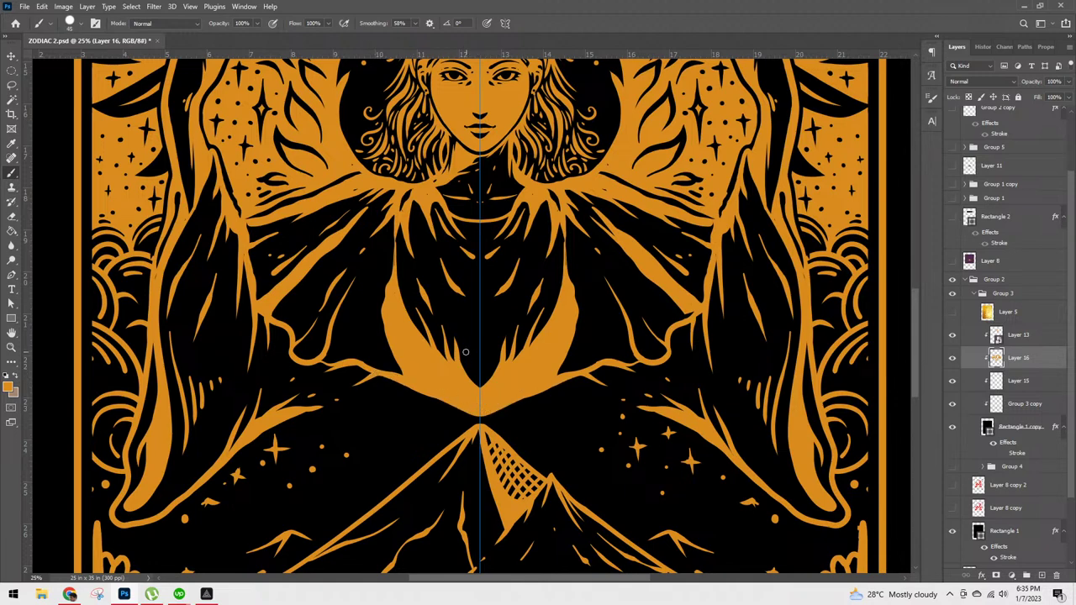
pyautogui.moveTo(458, 345)
pyautogui.mouseDown()
pyautogui.moveTo(462, 375)
pyautogui.moveTo(491, 375)
pyautogui.mouseUp()
# Step: Strengthen the bodice's side edges with orange at 40 px and cut black fold lines into the orange waist shape on both sides
pyautogui.moveTo(400, 220); pyautogui.dragTo(395, 296)
pyautogui.hotkey('ctrl', 'z')
pyautogui.moveTo(403, 211); pyautogui.dragTo(399, 296)
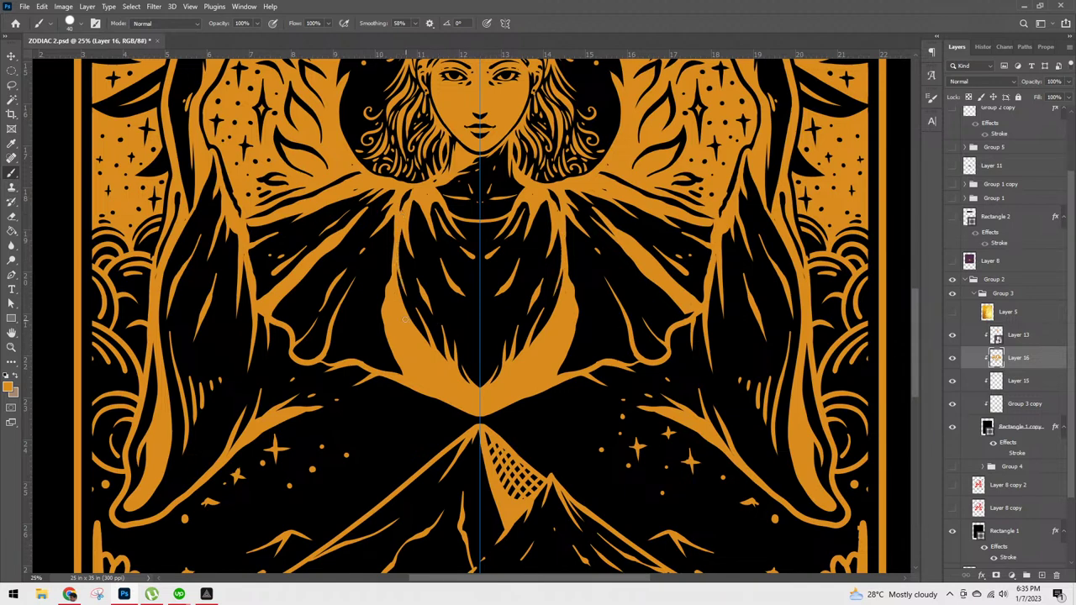
pyautogui.moveTo(395, 296); pyautogui.dragTo(459, 385)
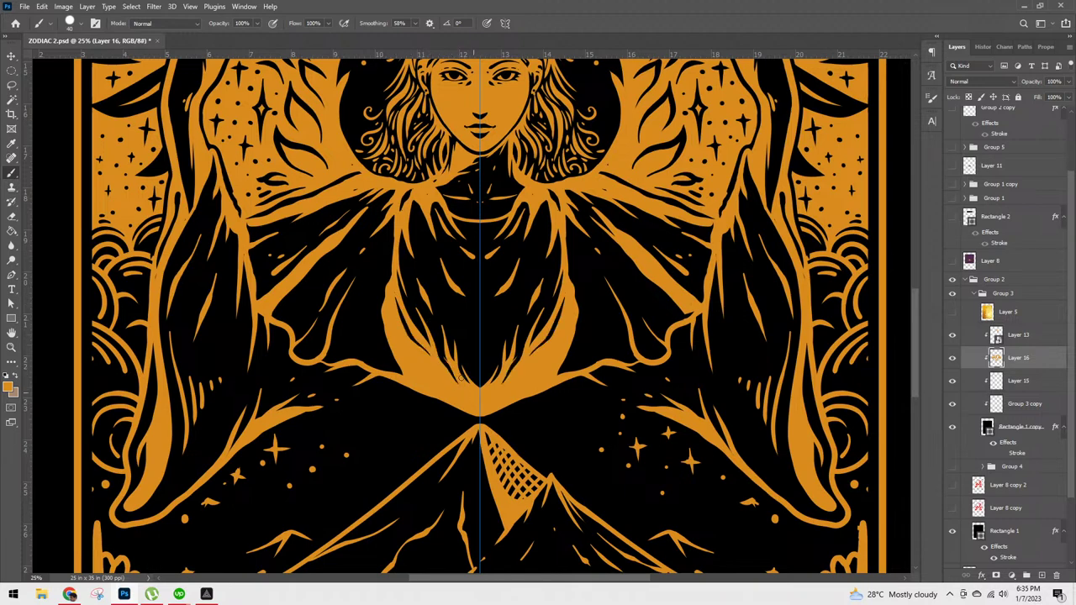
pyautogui.moveTo(402, 340); pyautogui.dragTo(488, 406)
pyautogui.moveTo(393, 319); pyautogui.dragTo(396, 329)
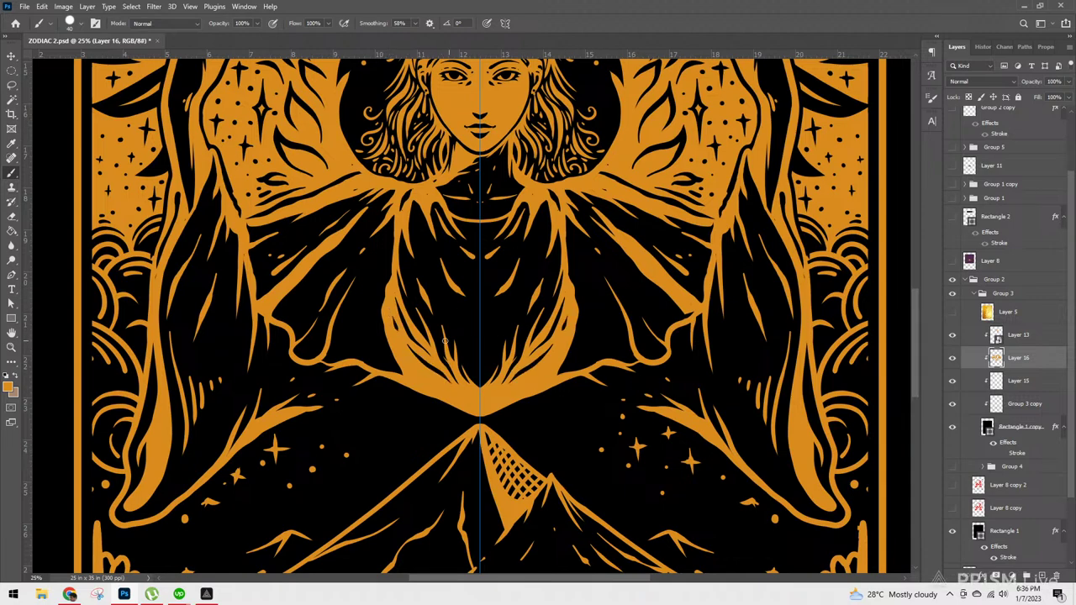
# Step: Paint orange bands at 50 px joining the waist to the lower edges of both sleeves, smoothing their outlines
pyautogui.moveTo(630, 440); pyautogui.dragTo(719, 450)
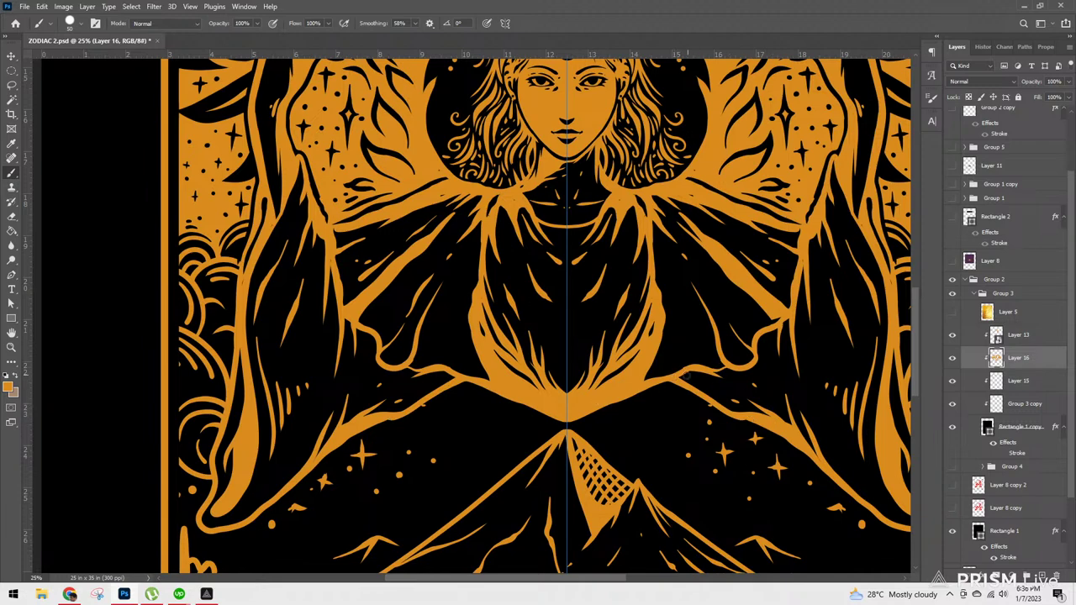
pyautogui.moveTo(688, 380); pyautogui.dragTo(769, 418)
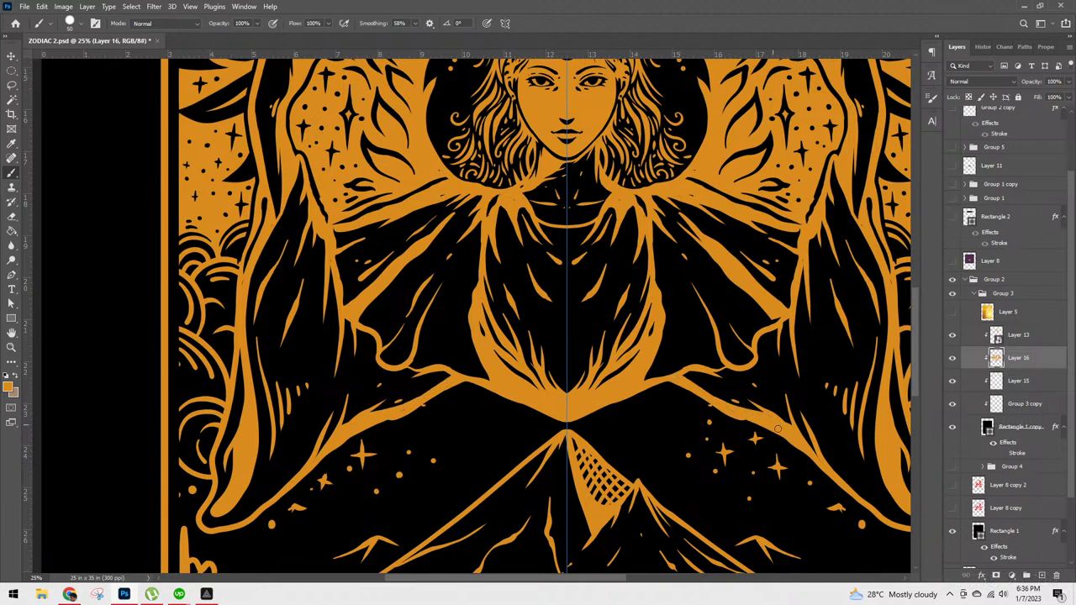
pyautogui.moveTo(680, 376); pyautogui.dragTo(764, 421)
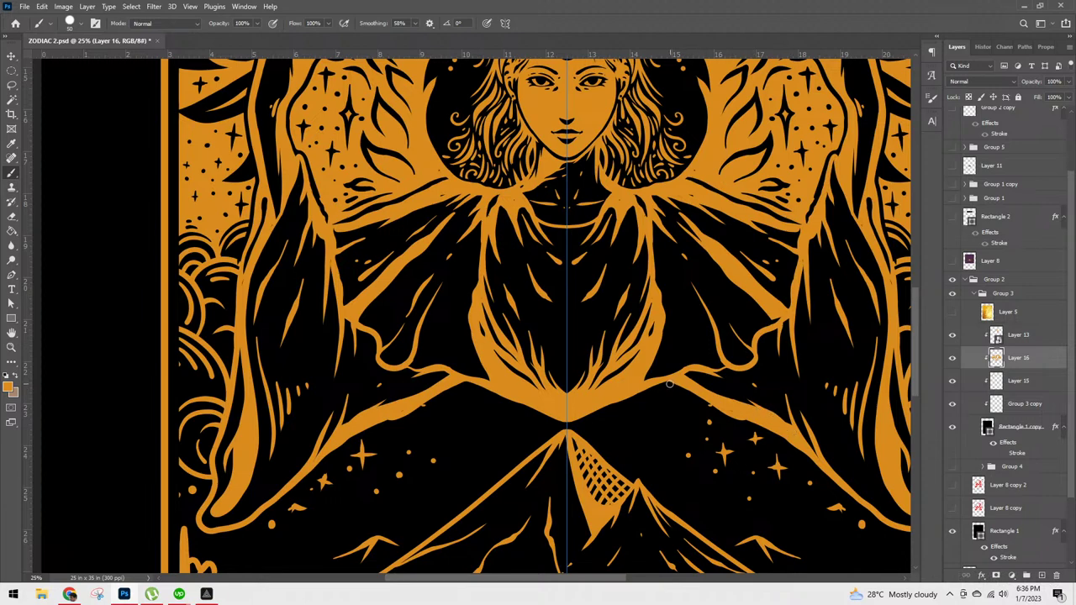
pyautogui.moveTo(670, 383); pyautogui.dragTo(812, 458)
pyautogui.moveTo(708, 404); pyautogui.dragTo(725, 411)
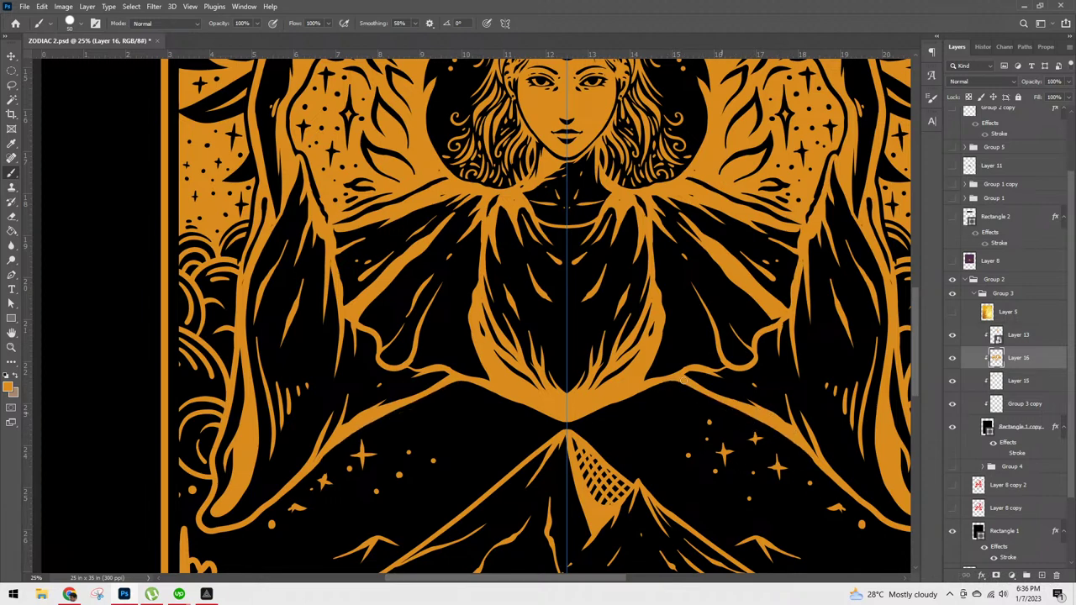
pyautogui.hotkey('ctrl', '-')
pyautogui.scroll(1, 444, 339)
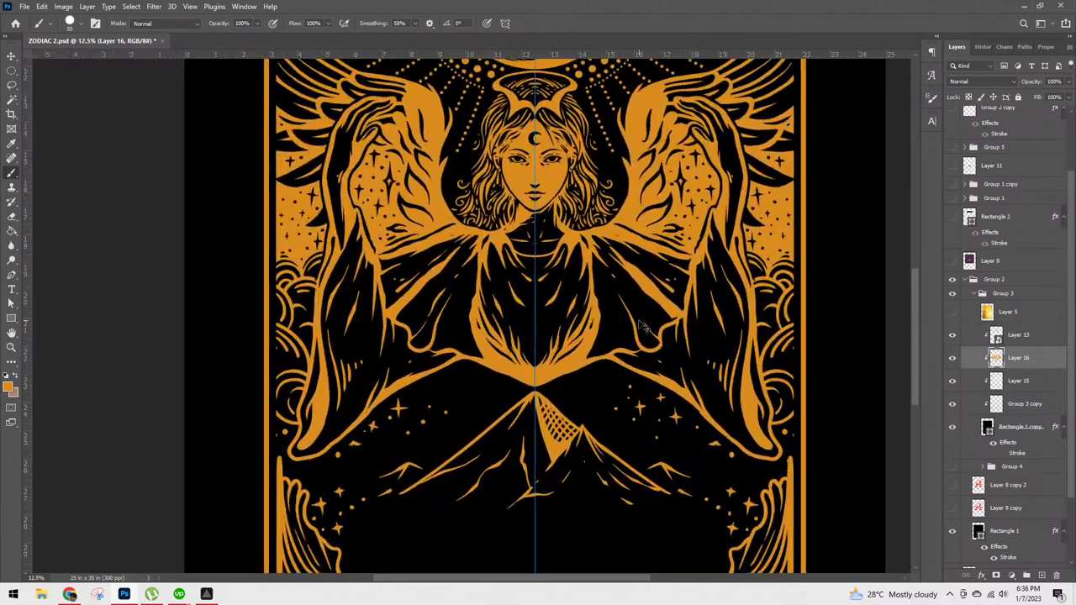
# Step: Paint mirrored curved orange edges from the waist band down to the mountain slopes, starting at 50 px and thickening them at 70 px
pyautogui.moveTo(435, 371)
pyautogui.mouseDown()
pyautogui.moveTo(461, 380)
pyautogui.moveTo(443, 375)
pyautogui.moveTo(464, 384)
pyautogui.moveTo(483, 435)
pyautogui.mouseUp()
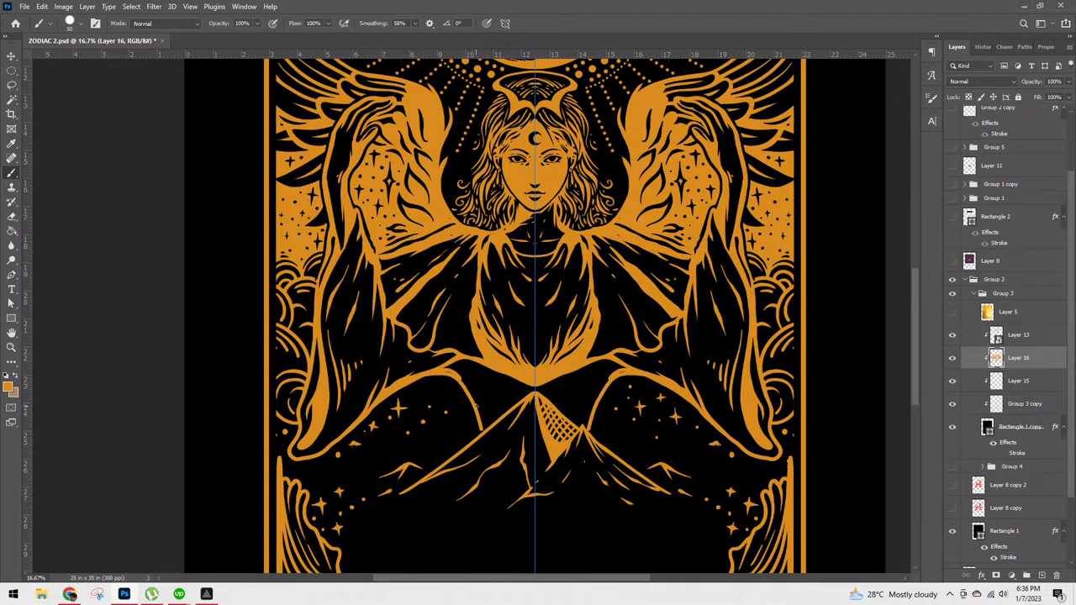
pyautogui.moveTo(650, 378)
pyautogui.mouseDown()
pyautogui.moveTo(624, 379)
pyautogui.moveTo(605, 436)
pyautogui.mouseUp()
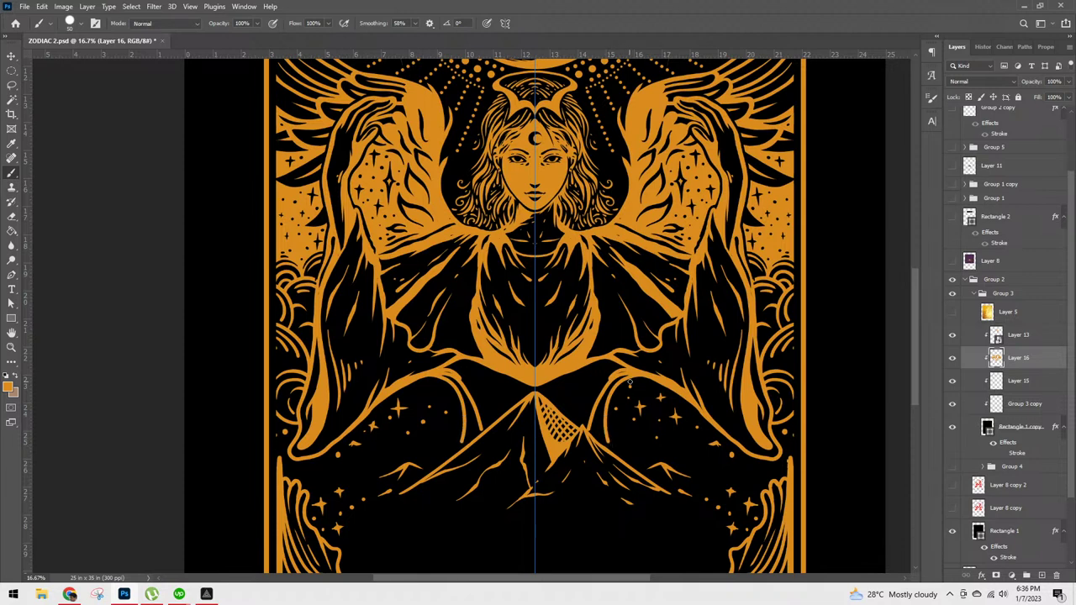
pyautogui.hotkey('ctrl', 'z')
pyautogui.moveTo(648, 376)
pyautogui.mouseDown()
pyautogui.moveTo(624, 379)
pyautogui.moveTo(600, 408)
pyautogui.moveTo(611, 445)
pyautogui.mouseUp()
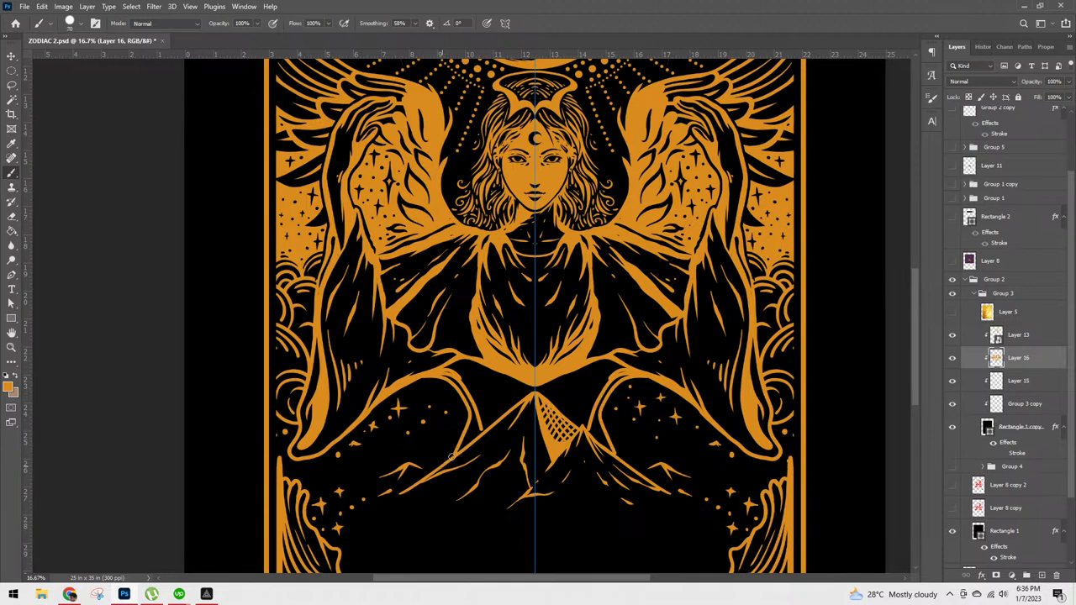
pyautogui.moveTo(454, 391)
pyautogui.mouseDown()
pyautogui.moveTo(441, 368)
pyautogui.moveTo(490, 372)
pyautogui.moveTo(463, 360)
pyautogui.moveTo(492, 369)
pyautogui.moveTo(439, 372)
pyautogui.moveTo(460, 361)
pyautogui.moveTo(482, 385)
pyautogui.mouseUp()
pyautogui.moveTo(595, 434)
pyautogui.mouseDown()
pyautogui.moveTo(615, 455)
pyautogui.moveTo(597, 413)
pyautogui.mouseUp()
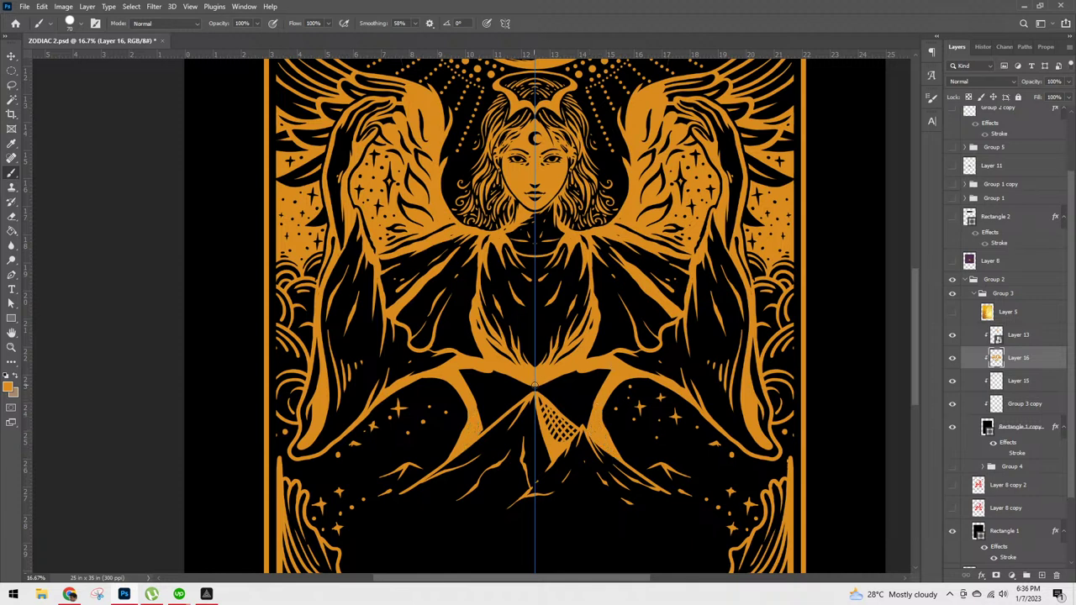
# Step: Fill the area between the lower bodice, the curved side edges and the mountain peak with solid orange, enlarging the brush to 100 px
pyautogui.moveTo(536, 394)
pyautogui.mouseDown()
pyautogui.moveTo(593, 438)
pyautogui.moveTo(614, 365)
pyautogui.mouseUp()
pyautogui.moveTo(461, 370)
pyautogui.mouseDown()
pyautogui.moveTo(526, 384)
pyautogui.moveTo(472, 385)
pyautogui.moveTo(487, 402)
pyautogui.moveTo(523, 385)
pyautogui.moveTo(575, 405)
pyautogui.moveTo(553, 397)
pyautogui.moveTo(592, 427)
pyautogui.moveTo(562, 387)
pyautogui.moveTo(578, 418)
pyautogui.moveTo(560, 404)
pyautogui.moveTo(595, 431)
pyautogui.moveTo(582, 381)
pyautogui.moveTo(599, 430)
pyautogui.mouseUp()
pyautogui.press(']')
pyautogui.press(']')
pyautogui.press(']')
pyautogui.press('[')
pyautogui.press('[')
pyautogui.press('[')
pyautogui.press('[')
pyautogui.press('[')
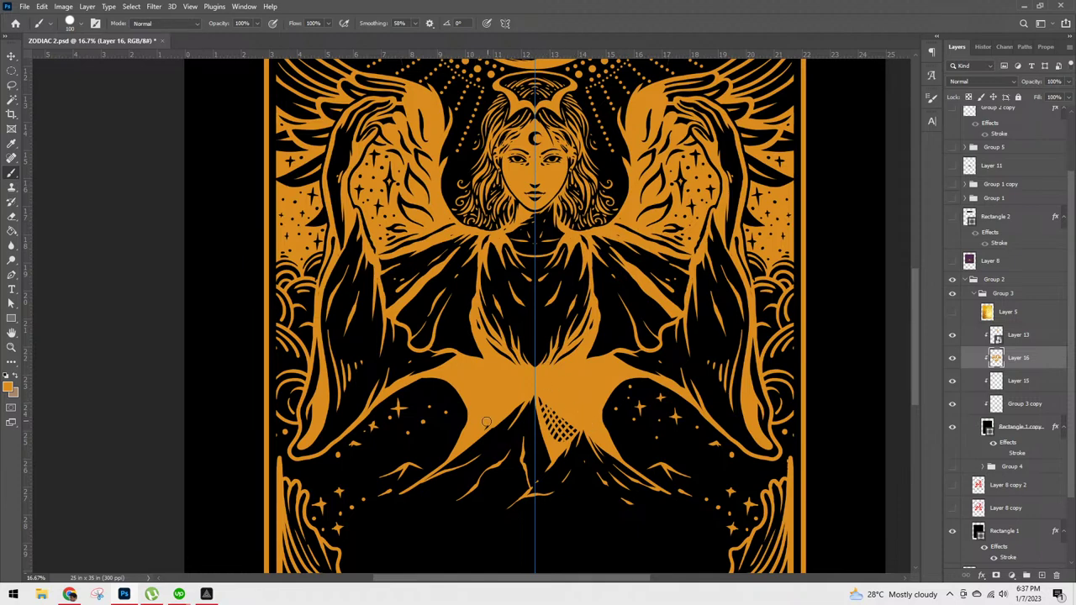
# Step: Cut mirrored black fold lines at 45 px into the outer edges of the orange waist area, near the sleeve bands
pyautogui.scroll(-2, 563, 329)
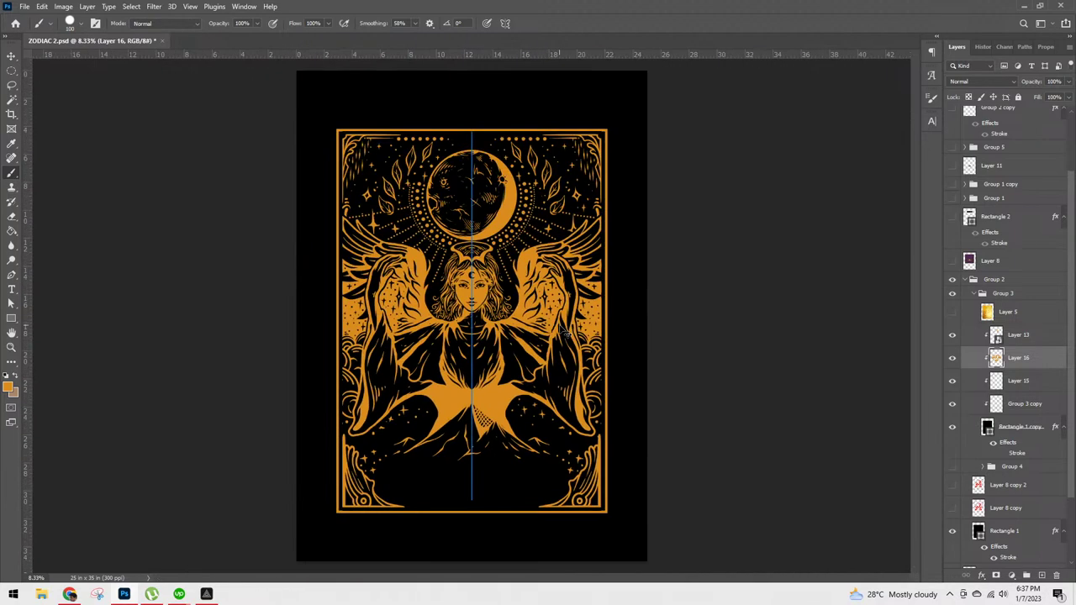
pyautogui.scroll(4, 561, 328)
pyautogui.scroll(-5, 560, 324)
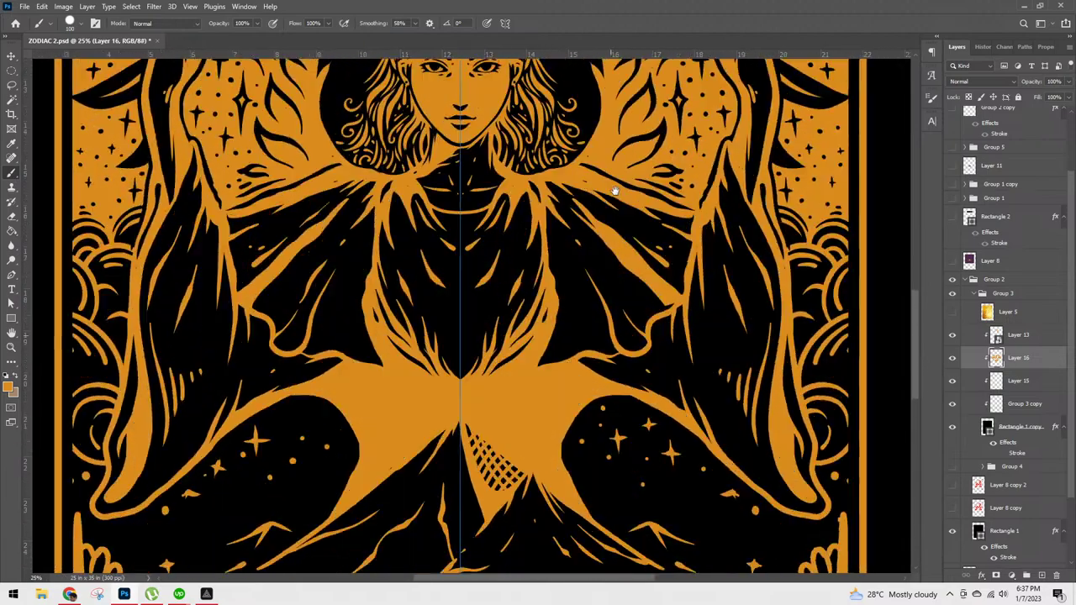
pyautogui.press('[')
pyautogui.press('[')
pyautogui.press('[')
pyautogui.press('[')
pyautogui.press('[')
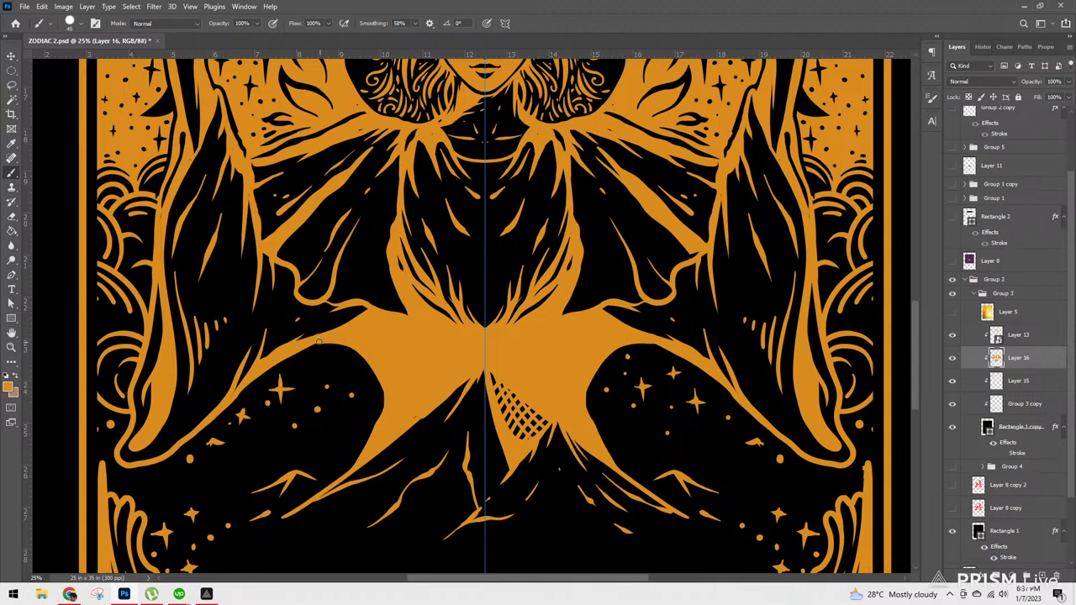
pyautogui.moveTo(310, 348); pyautogui.dragTo(350, 335)
pyautogui.moveTo(358, 344); pyautogui.dragTo(381, 376)
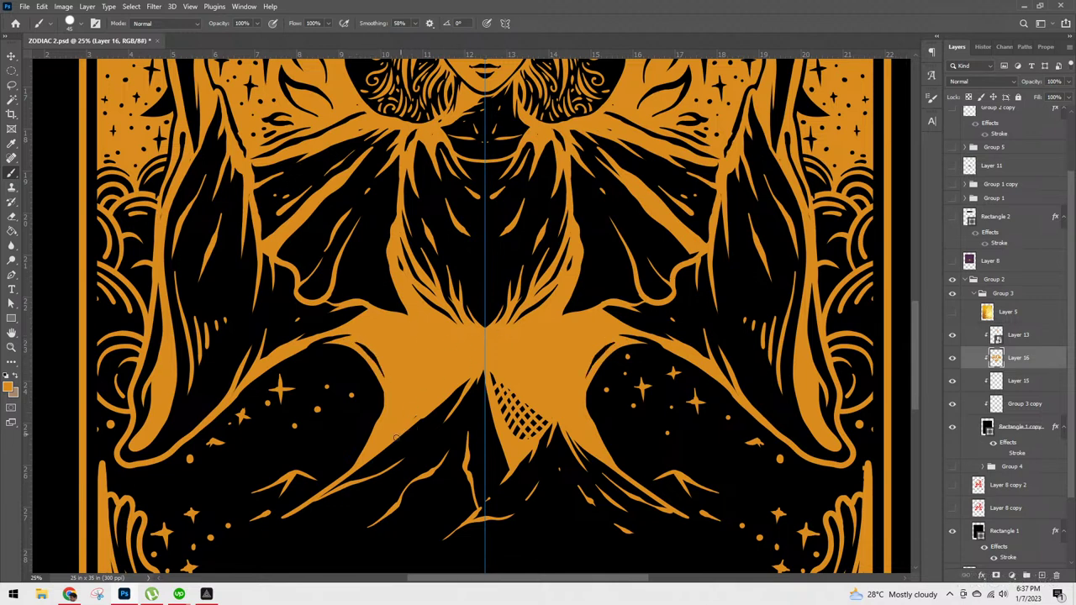
# Step: Turn off paint symmetry and extend the bodice's pointed hem with black fold lines that separate it from the orange waist
pyautogui.click(504, 22)
pyautogui.click(543, 38)
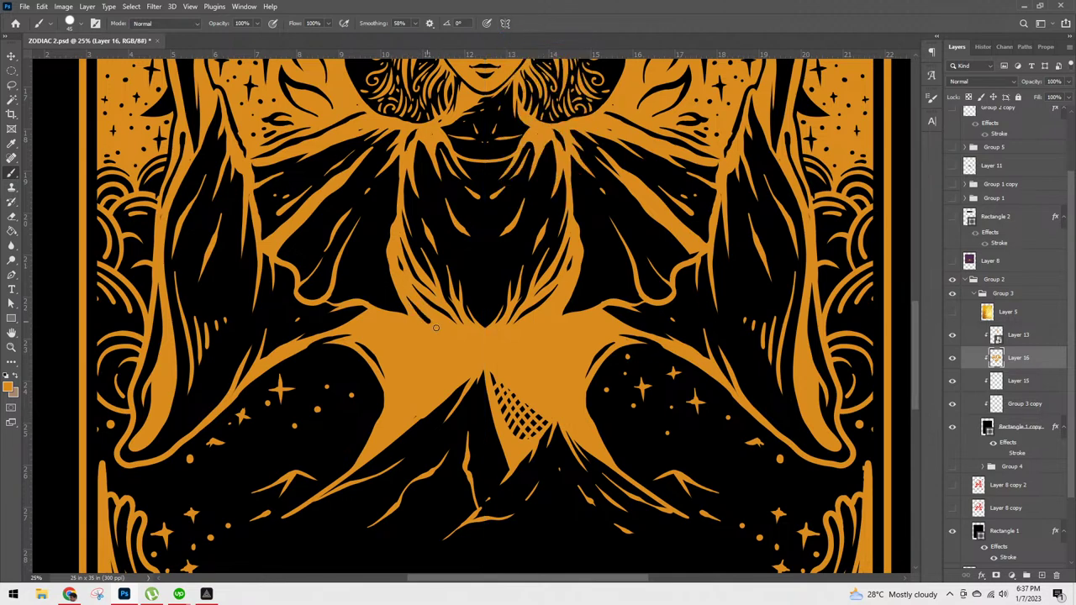
pyautogui.moveTo(492, 355); pyautogui.dragTo(551, 309)
pyautogui.moveTo(464, 326)
pyautogui.mouseDown()
pyautogui.moveTo(486, 350)
pyautogui.moveTo(521, 343)
pyautogui.moveTo(527, 316)
pyautogui.moveTo(487, 341)
pyautogui.moveTo(513, 339)
pyautogui.moveTo(550, 312)
pyautogui.mouseUp()
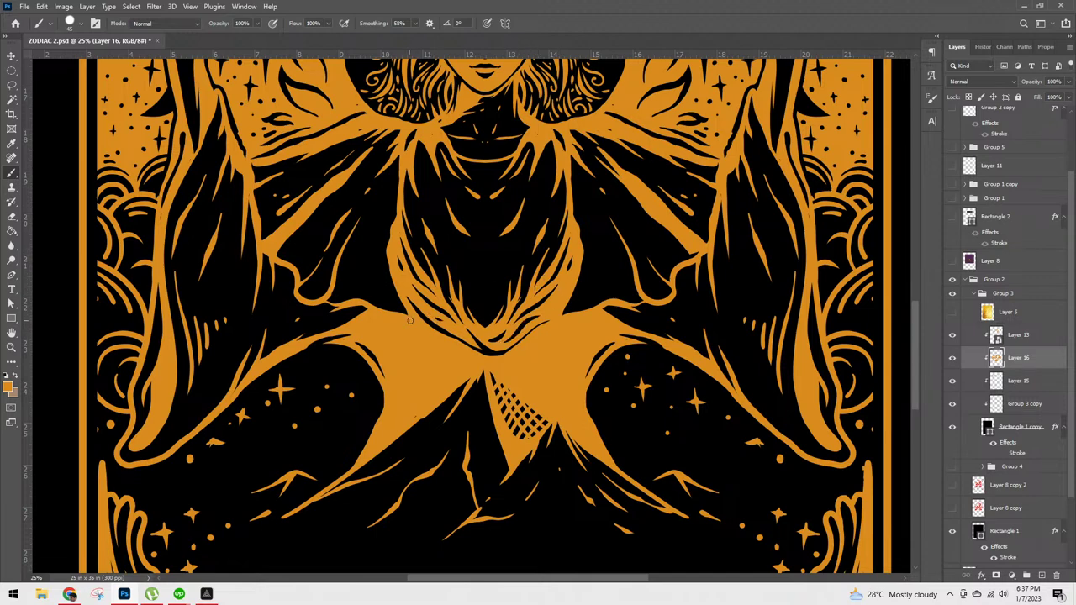
pyautogui.moveTo(418, 330); pyautogui.dragTo(454, 350)
# Step: Cut black lines along the mountain's ridge beside the crosshatched face and add fold strokes where the orange robe meets the slopes
pyautogui.moveTo(520, 392)
pyautogui.mouseDown()
pyautogui.moveTo(562, 431)
pyautogui.moveTo(578, 429)
pyautogui.moveTo(558, 414)
pyautogui.moveTo(593, 452)
pyautogui.moveTo(560, 412)
pyautogui.moveTo(606, 462)
pyautogui.mouseUp()
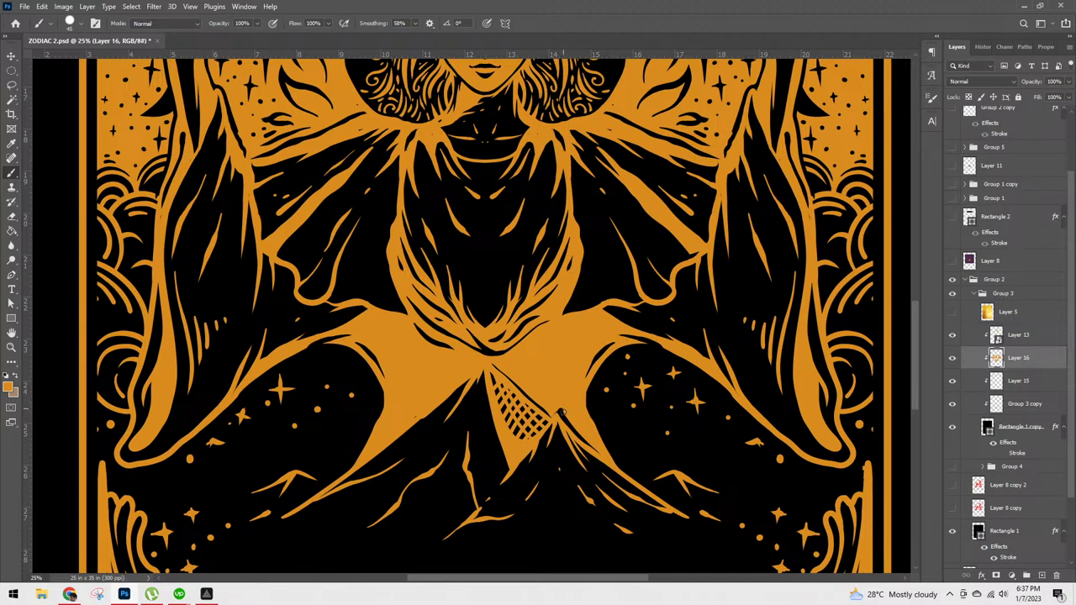
pyautogui.moveTo(575, 425); pyautogui.dragTo(610, 468)
pyautogui.moveTo(565, 398); pyautogui.dragTo(602, 452)
pyautogui.moveTo(495, 366); pyautogui.dragTo(528, 397)
pyautogui.moveTo(397, 434); pyautogui.dragTo(459, 375)
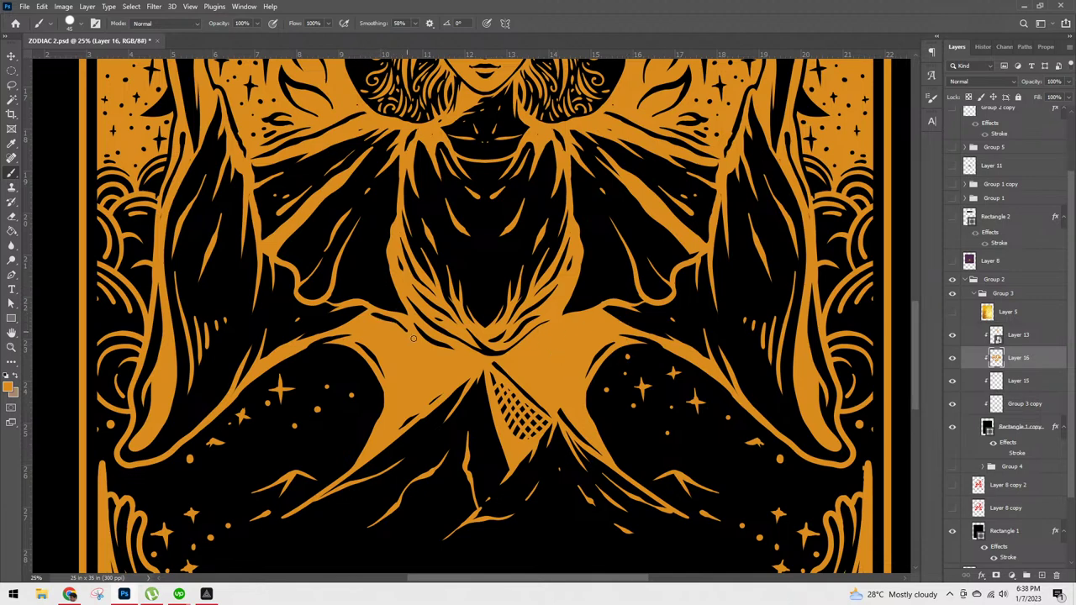
# Step: Cut black fold lines across both sides of the orange waist with the brush at 60 px, redoing strokes that miss
pyautogui.moveTo(542, 345); pyautogui.dragTo(607, 306)
pyautogui.moveTo(368, 323); pyautogui.dragTo(461, 386)
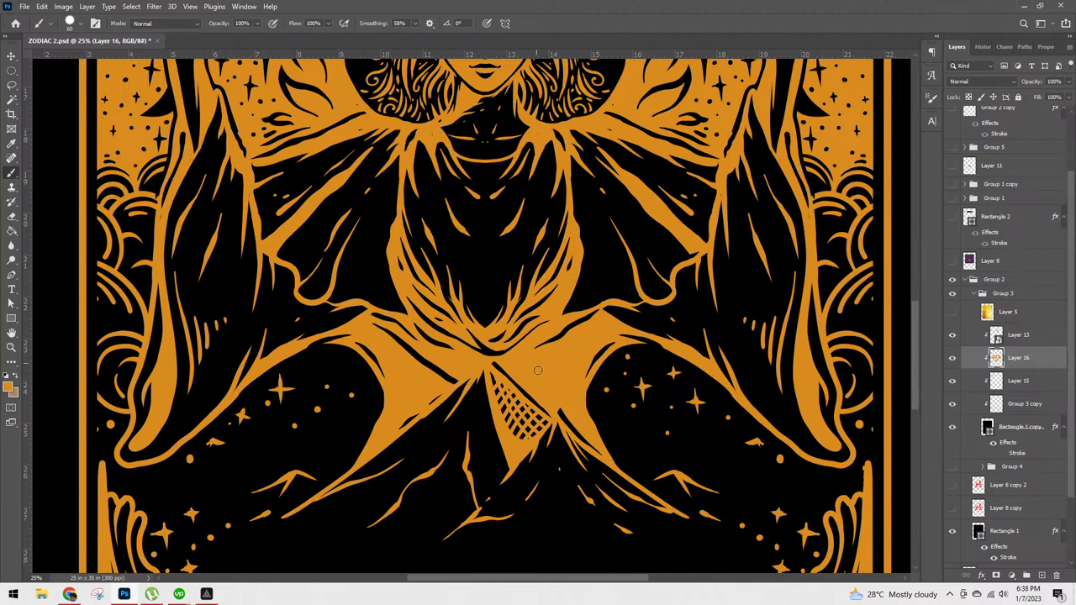
pyautogui.hotkey('ctrl', 'z')
pyautogui.moveTo(387, 332)
pyautogui.mouseDown()
pyautogui.moveTo(429, 367)
pyautogui.moveTo(462, 376)
pyautogui.mouseUp()
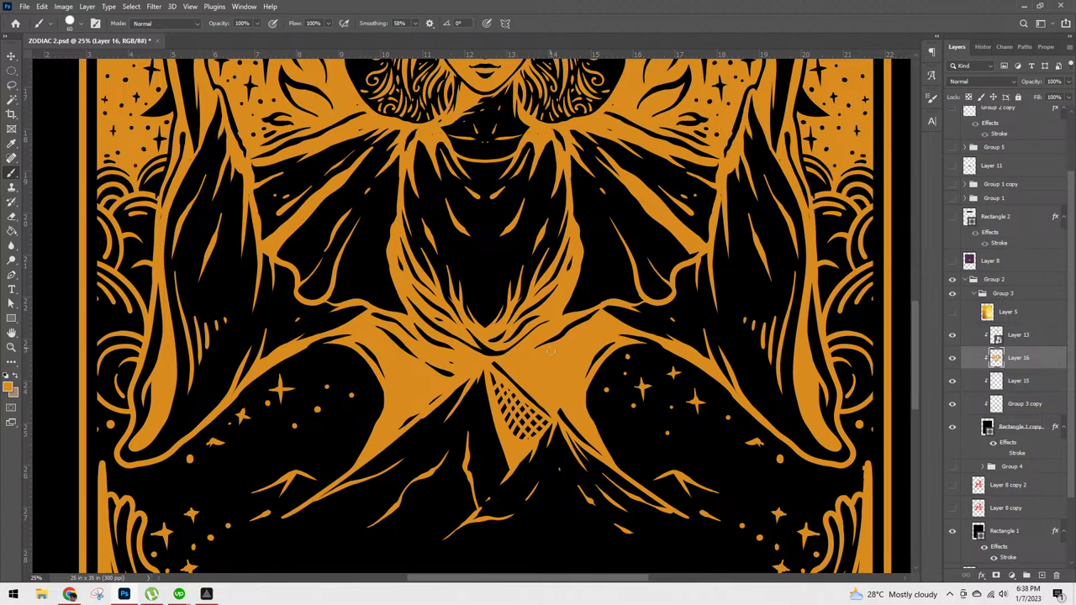
pyautogui.moveTo(516, 376); pyautogui.dragTo(535, 373)
pyautogui.hotkey('ctrl', 'z')
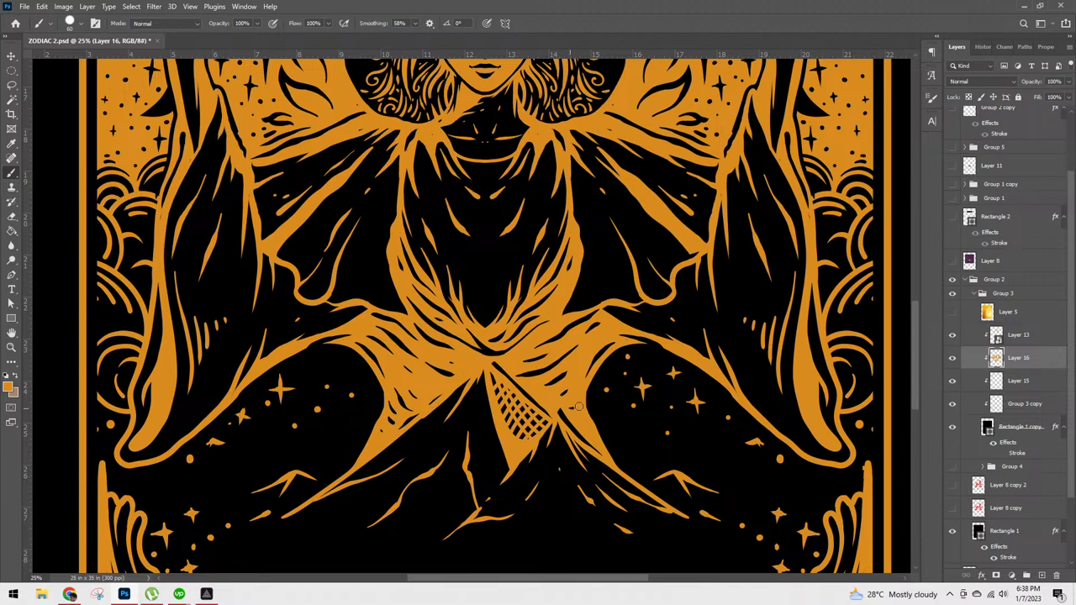
# Step: Paint curved orange drape folds across the chest of the robe at 60 px and check the figure against the whole card
pyautogui.scroll(-2, 627, 368)
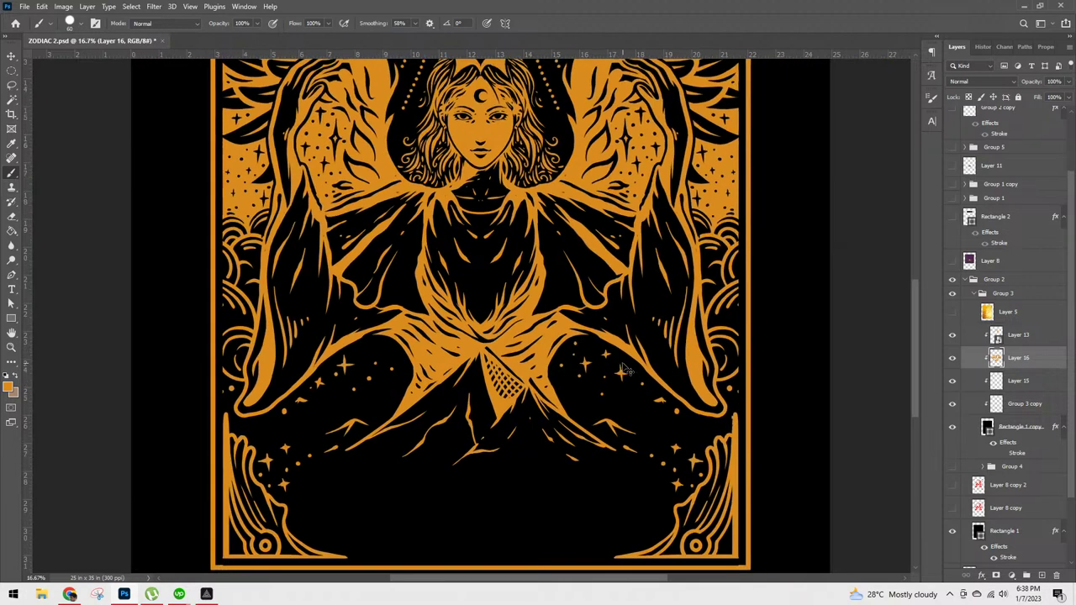
pyautogui.scroll(1, 627, 367)
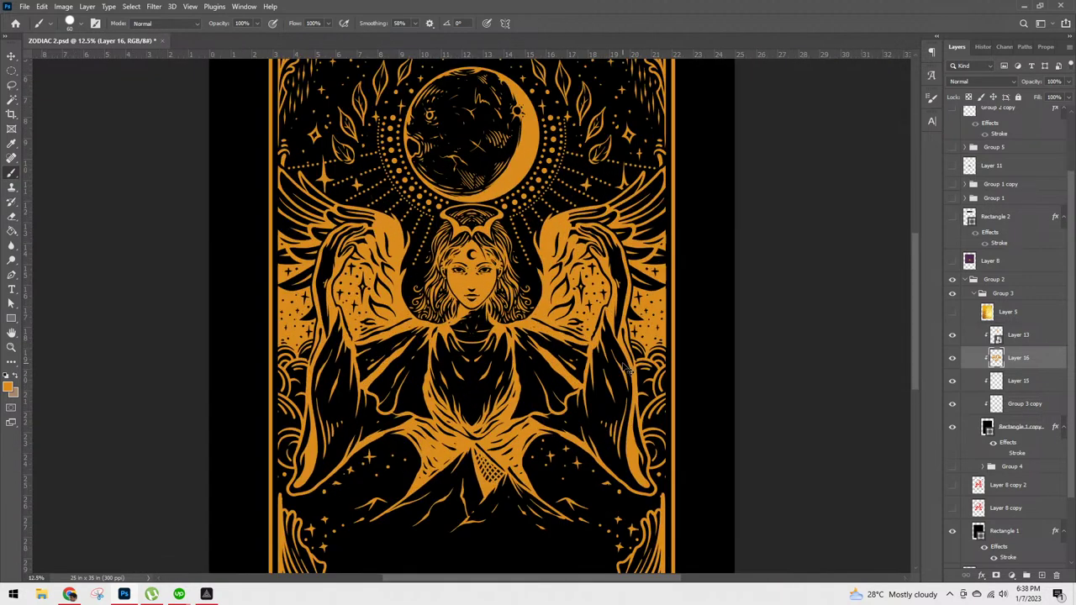
pyautogui.scroll(2, 626, 368)
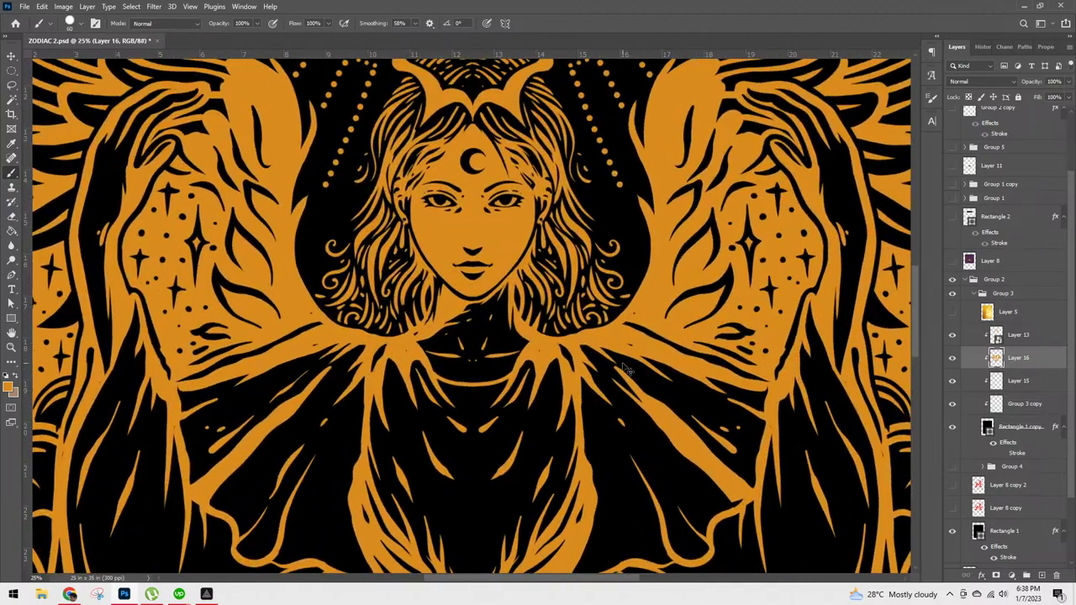
pyautogui.scroll(1, 626, 367)
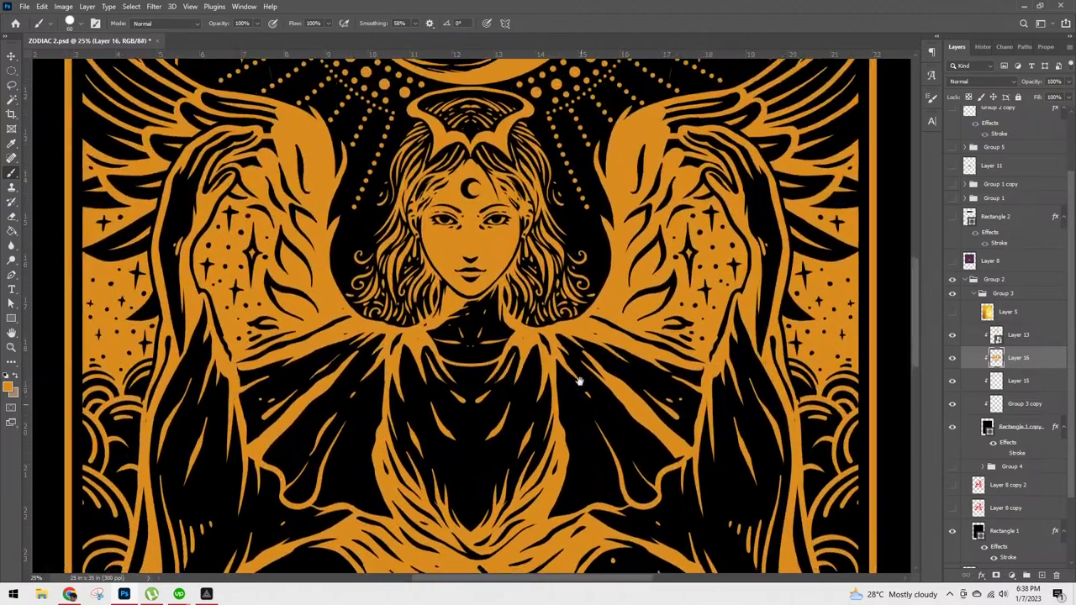
pyautogui.scroll(-1, 594, 320)
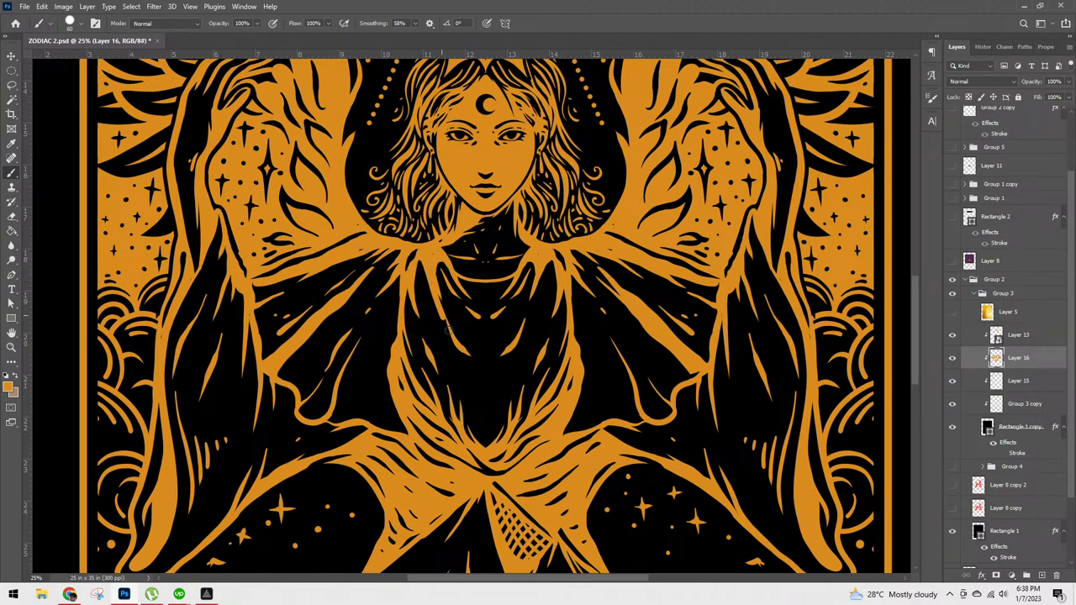
pyautogui.moveTo(435, 260)
pyautogui.mouseDown()
pyautogui.moveTo(468, 345)
pyautogui.moveTo(494, 353)
pyautogui.mouseUp()
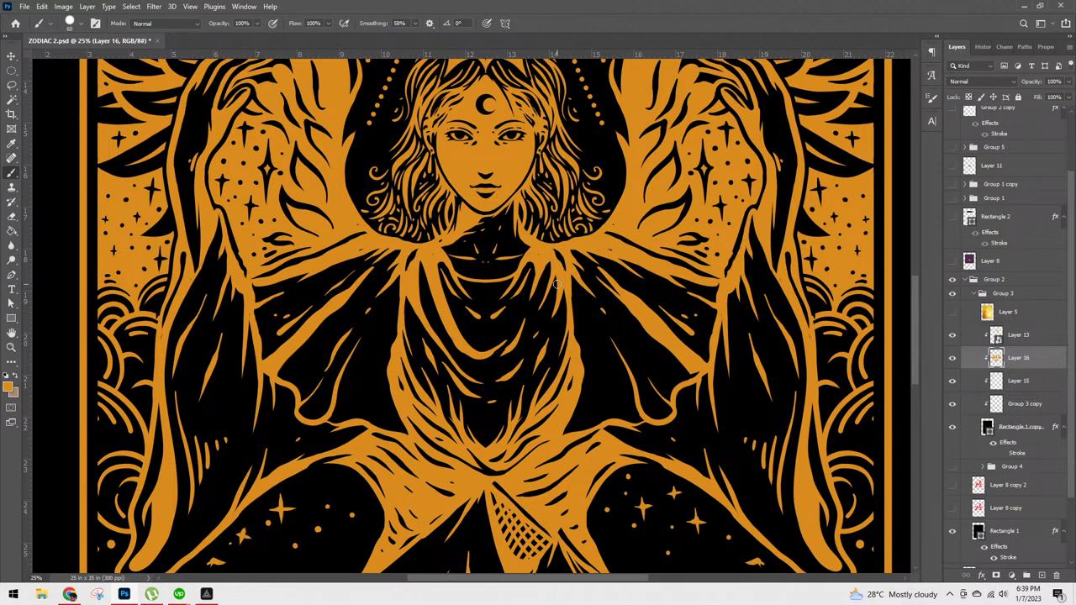
pyautogui.scroll(-2, 557, 283)
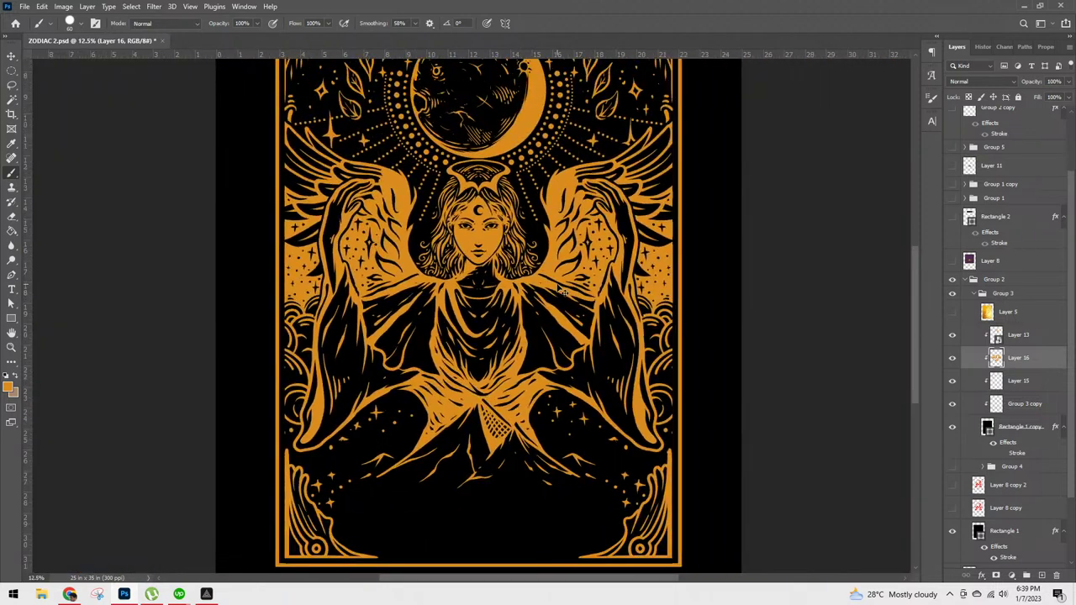
pyautogui.scroll(1, 561, 290)
pyautogui.scroll(-1, 562, 291)
pyautogui.scroll(1, 562, 290)
pyautogui.scroll(1, 558, 289)
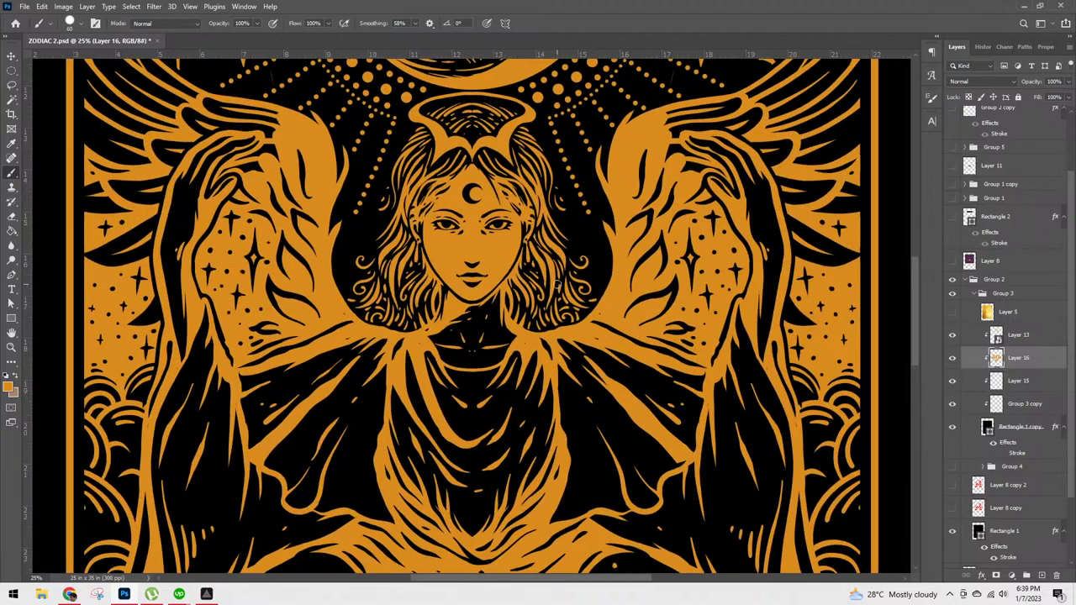
# Step: Paint the mountain's upper ridge line where it meets the woman's robe, separating the slope from the orange fabric
pyautogui.scroll(-5, 436, 388)
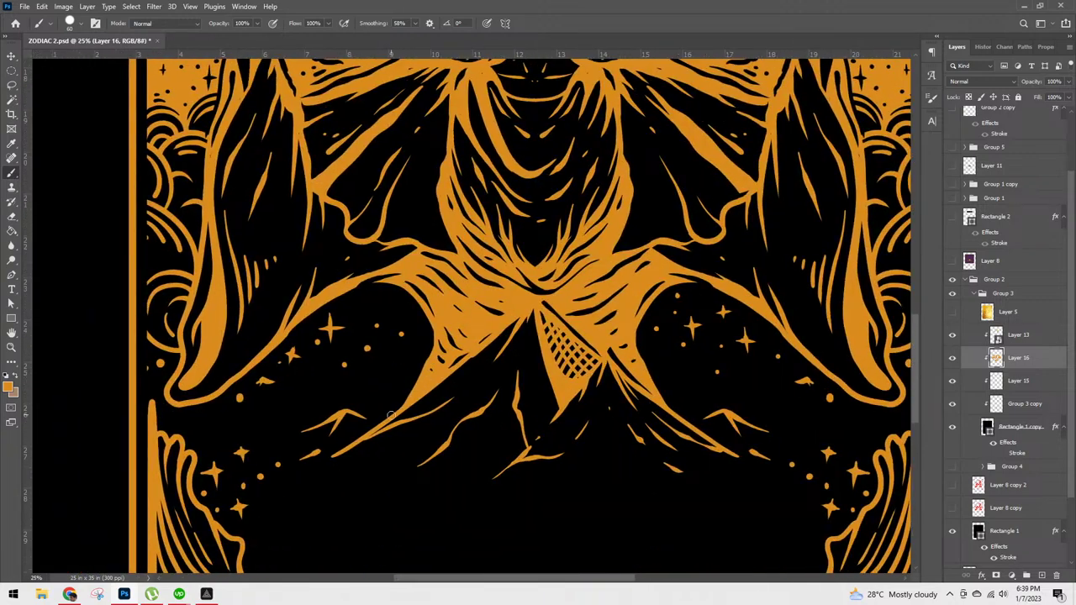
pyautogui.moveTo(406, 400); pyautogui.dragTo(519, 312)
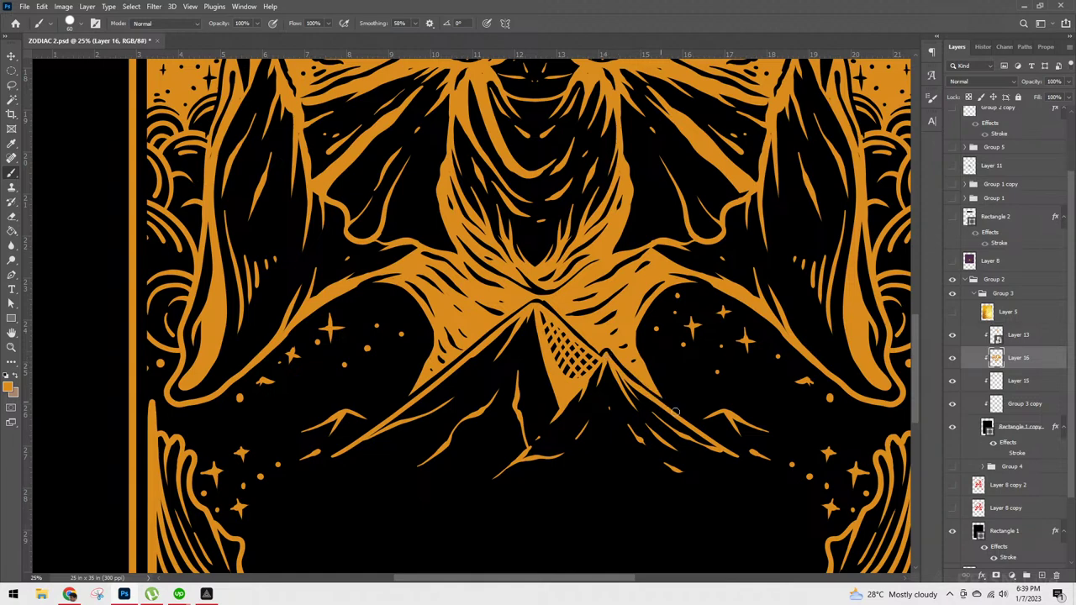
# Step: Examine the poster as a whole and the woman's face, robe and wings up close for areas to refine
pyautogui.hotkey('ctrl', '-')
pyautogui.scroll(-3, 660, 397)
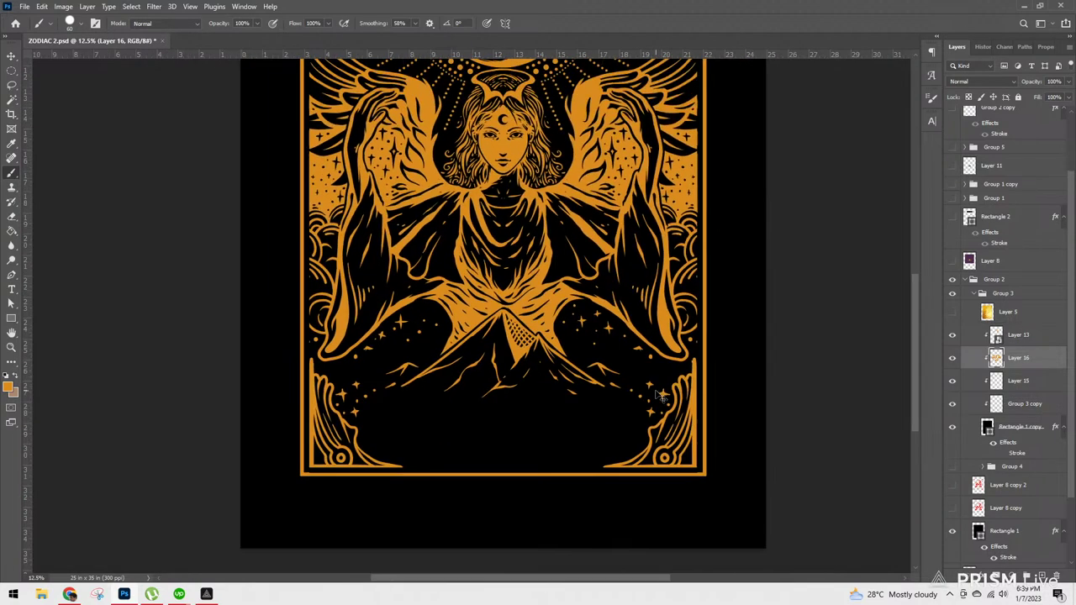
pyautogui.scroll(1, 656, 390)
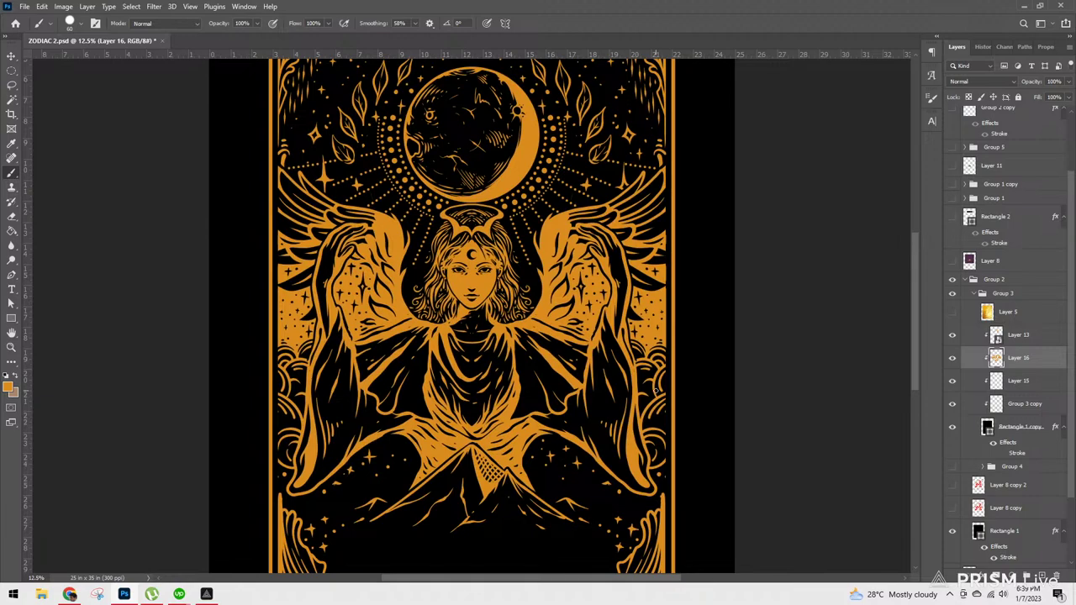
pyautogui.hotkey('ctrl', '+')
pyautogui.hotkey('ctrl', '+')
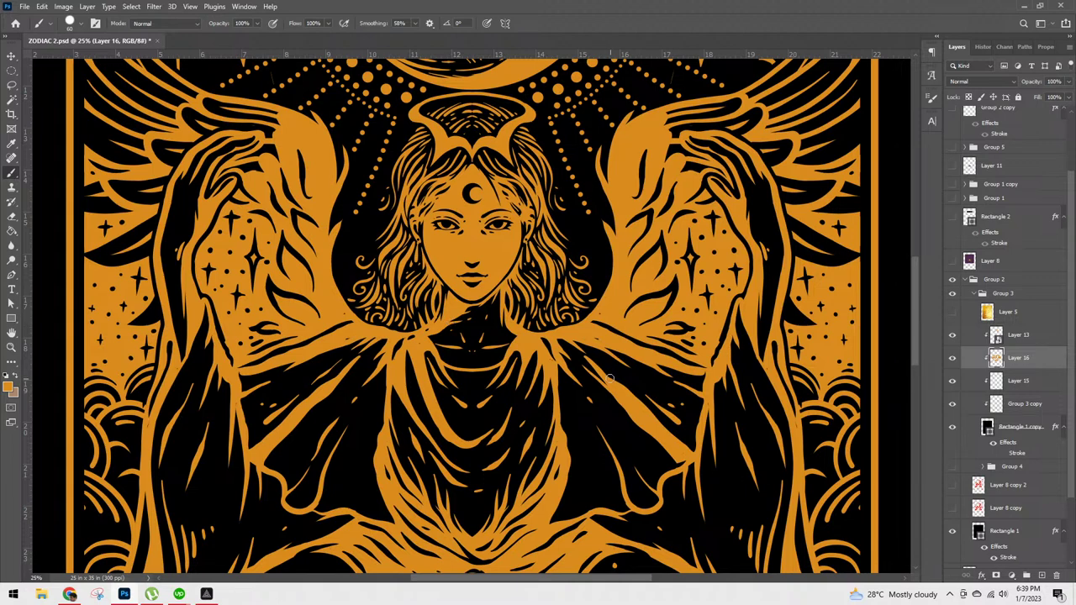
pyautogui.hotkey('ctrl', '+')
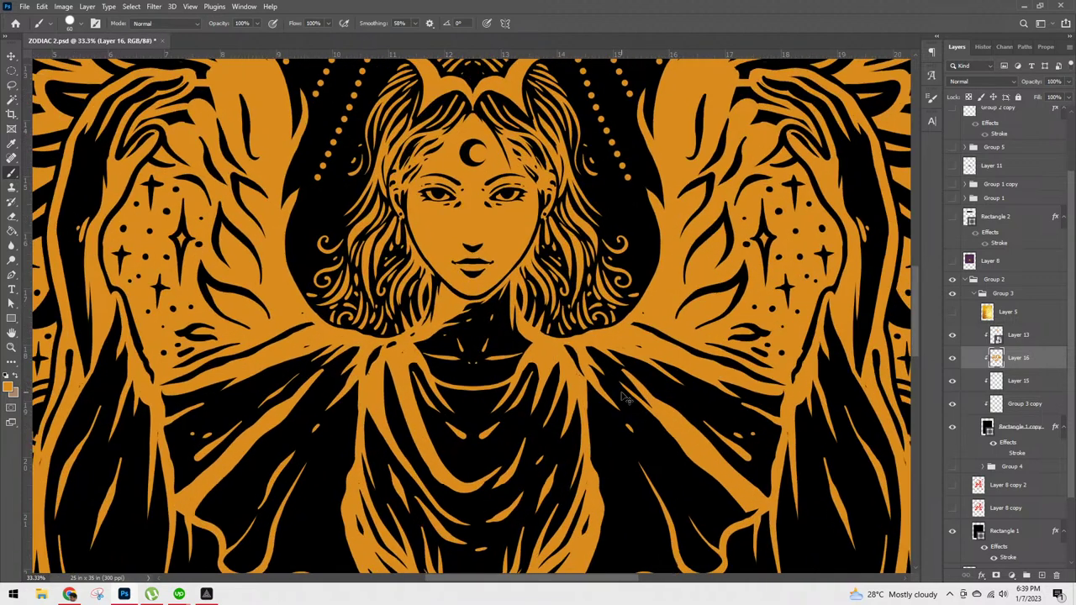
pyautogui.hotkey('ctrl', '+')
pyautogui.scroll(4, 626, 399)
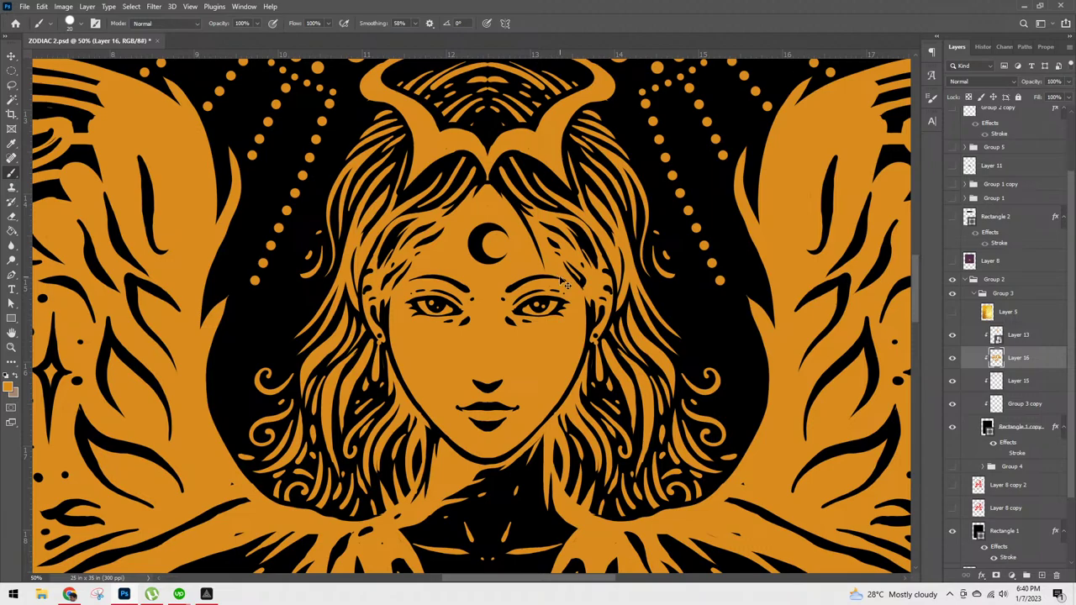
pyautogui.scroll(-4, 560, 276)
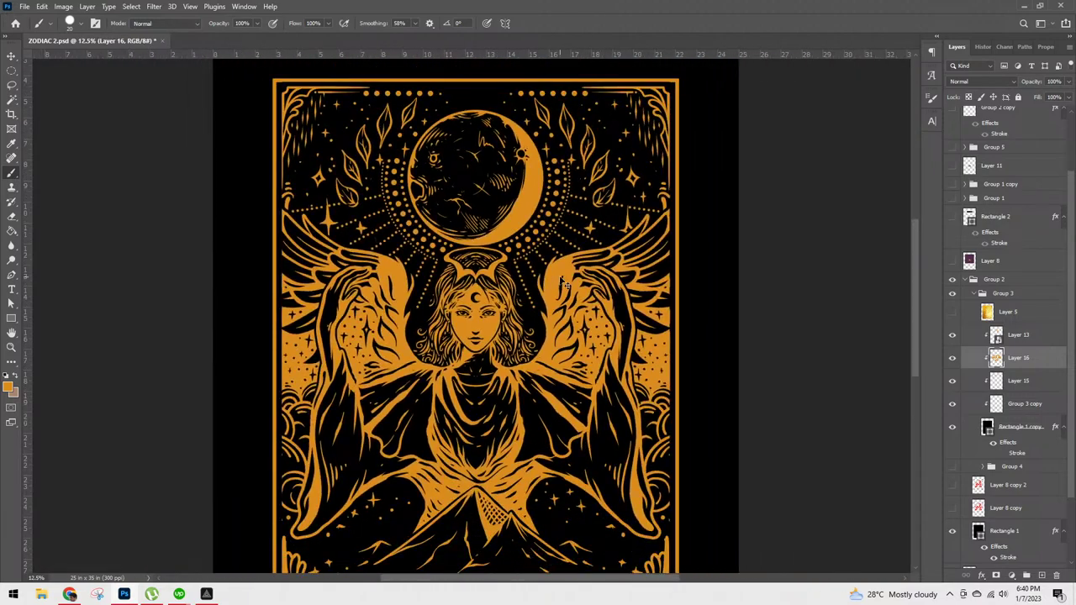
pyautogui.scroll(2, 562, 284)
pyautogui.scroll(-2, 562, 283)
pyautogui.scroll(-2, 561, 284)
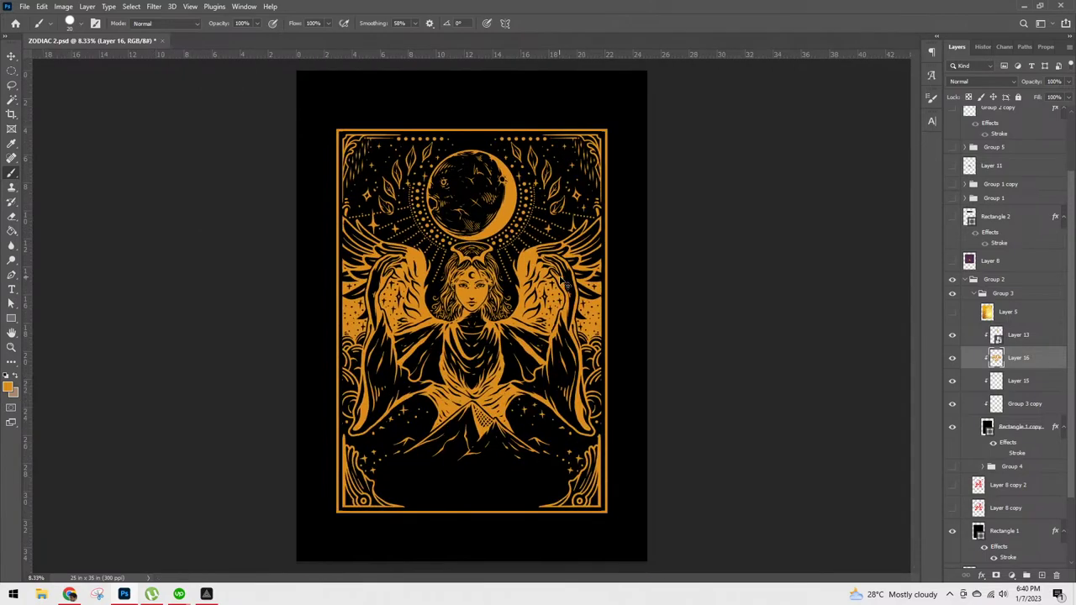
pyautogui.scroll(2, 563, 285)
pyautogui.scroll(-1, 563, 283)
pyautogui.scroll(1, 563, 282)
pyautogui.scroll(-2, 563, 282)
pyautogui.scroll(1, 565, 281)
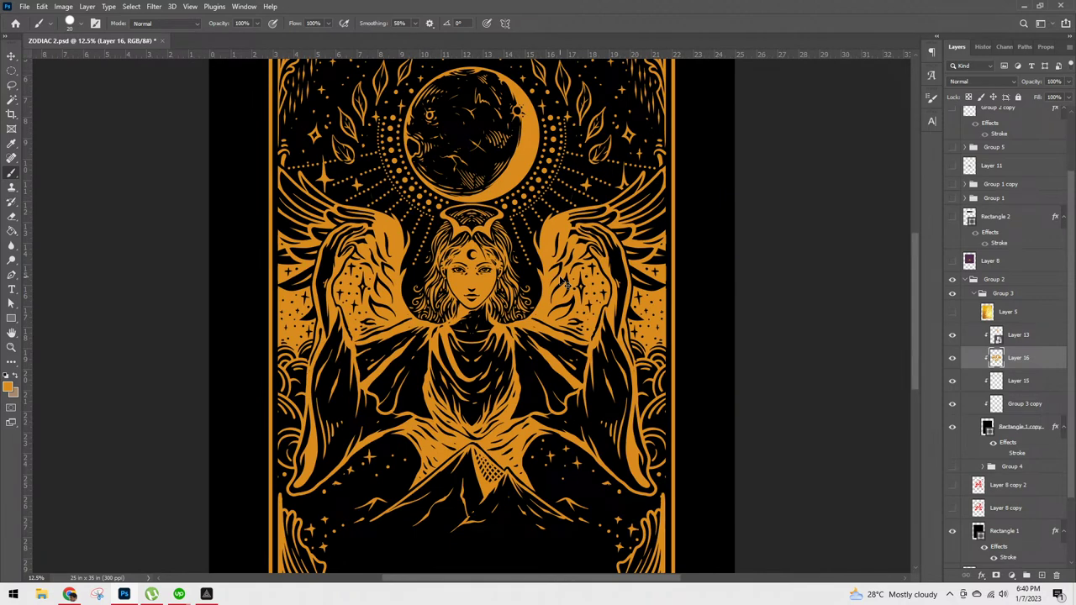
pyautogui.scroll(1, 565, 284)
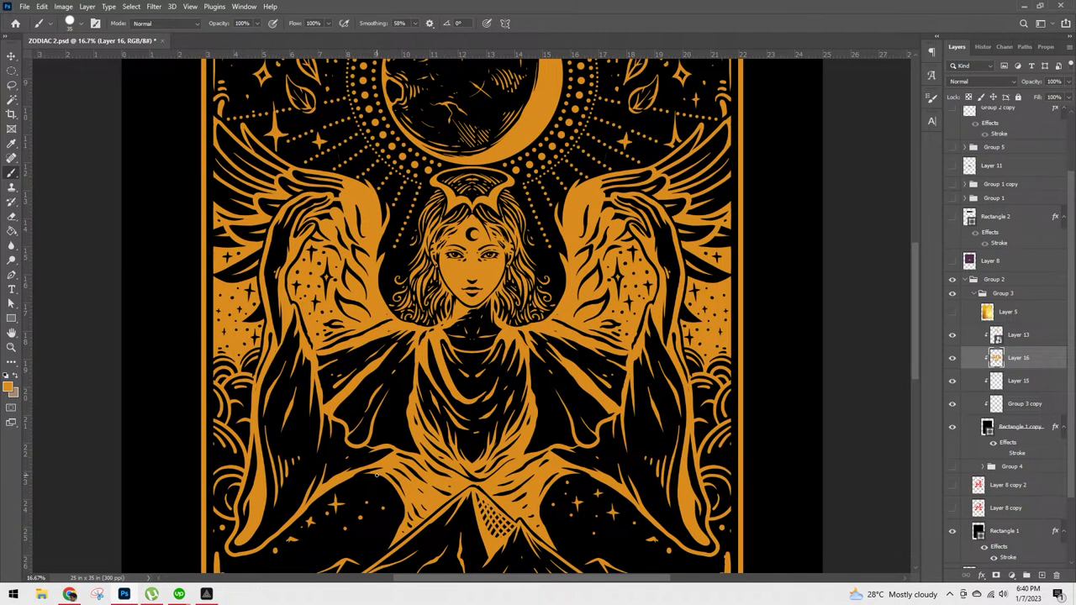
# Step: Turn on vertical paint symmetry with its axis along the centre of the artwork
pyautogui.click(505, 22)
pyautogui.click(526, 65)
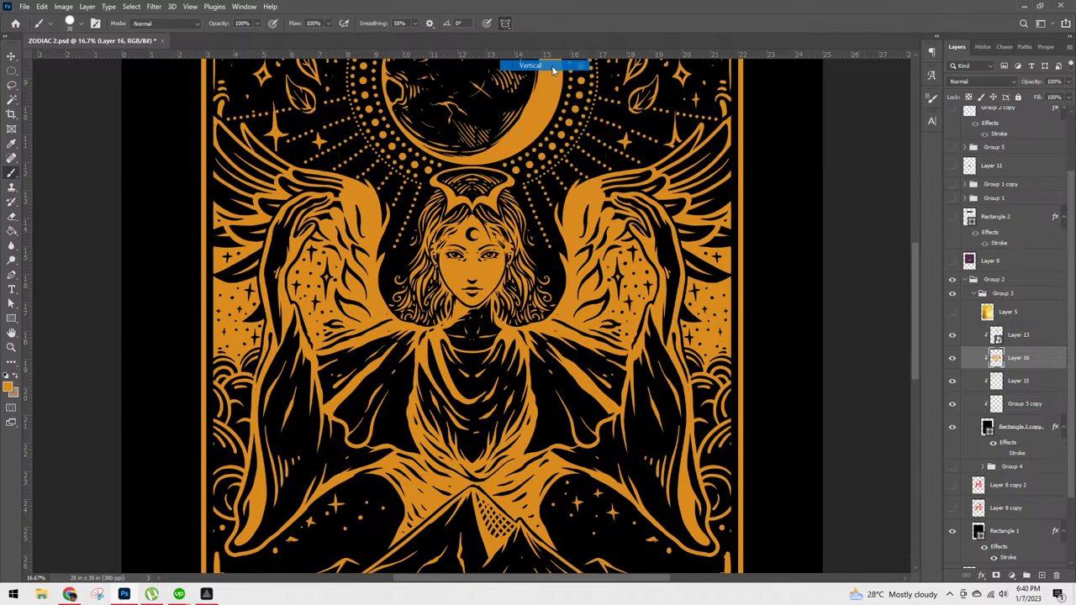
pyautogui.press('Return')
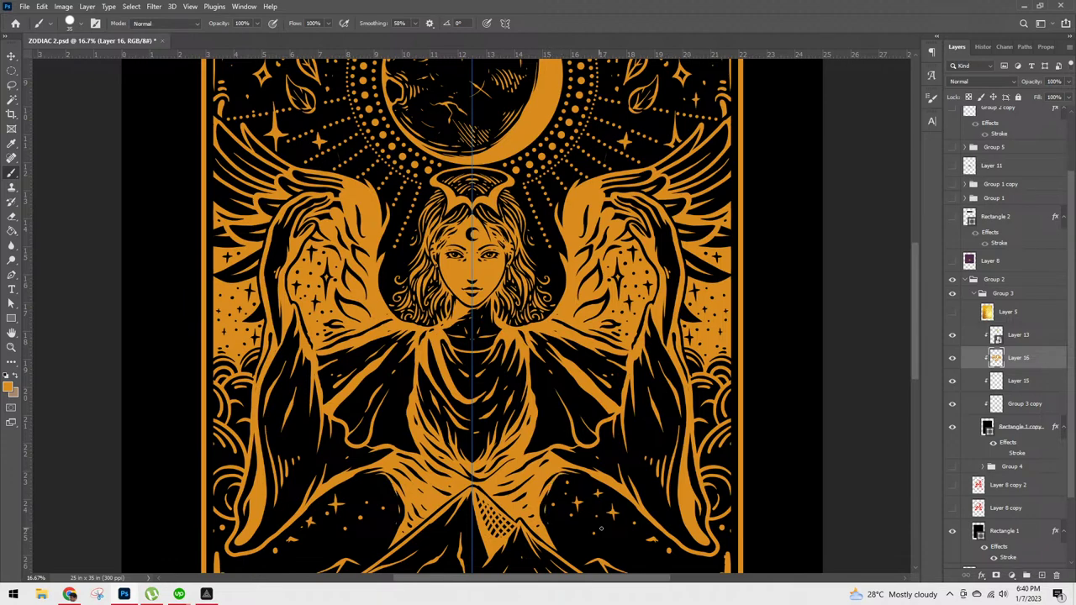
# Step: Show Layer 12 with the client's change requests to read them, hide it again, and check the robe and mountain area
pyautogui.moveTo(694, 501); pyautogui.dragTo(729, 450)
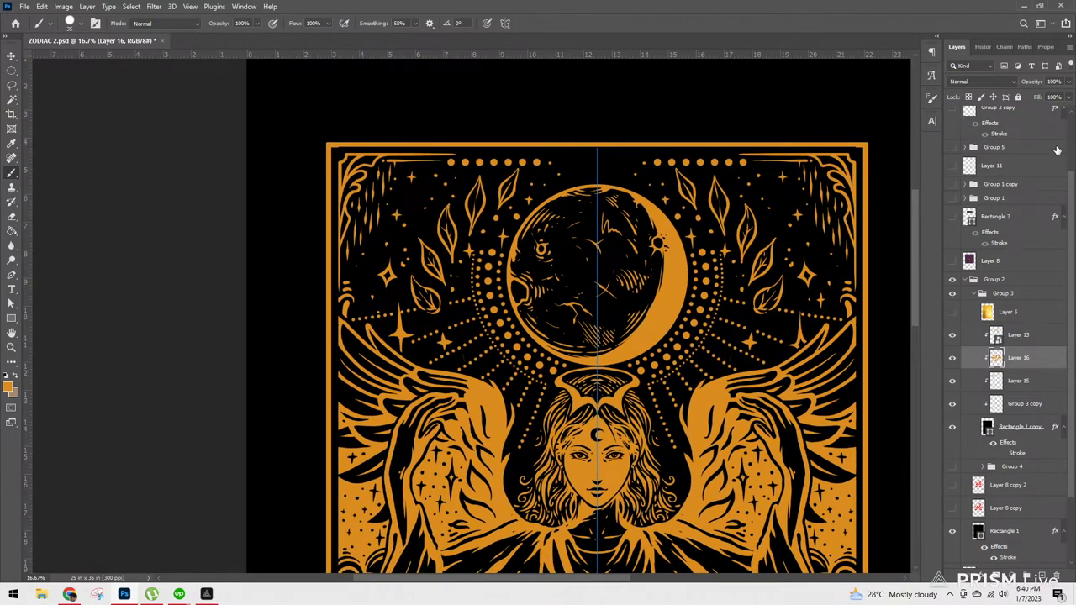
pyautogui.moveTo(1072, 145); pyautogui.dragTo(1072, 117)
pyautogui.click(953, 118)
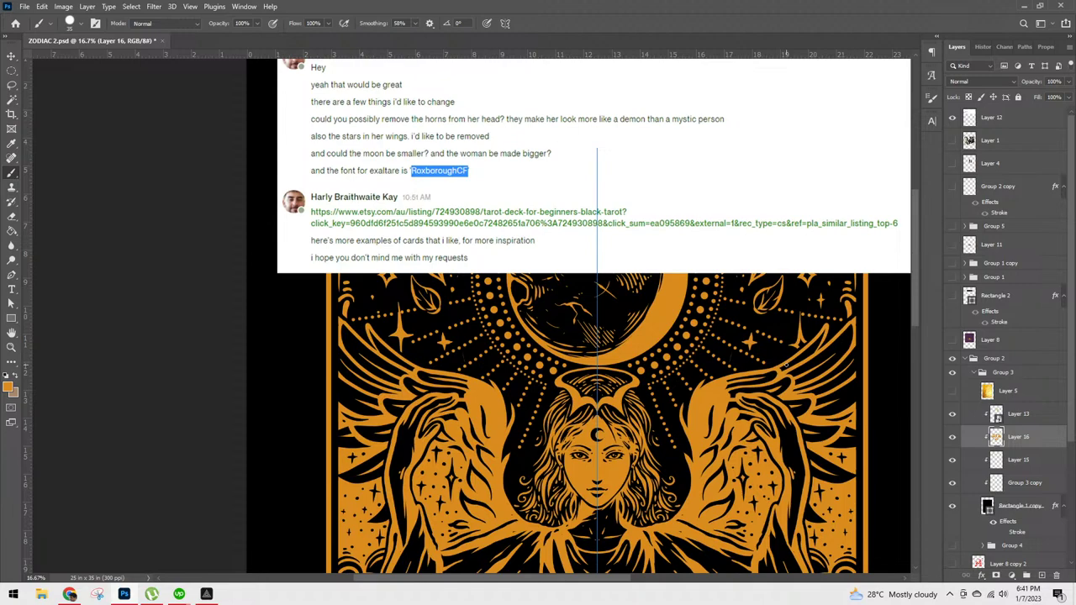
pyautogui.click(953, 118)
pyautogui.moveTo(811, 371); pyautogui.dragTo(782, 307)
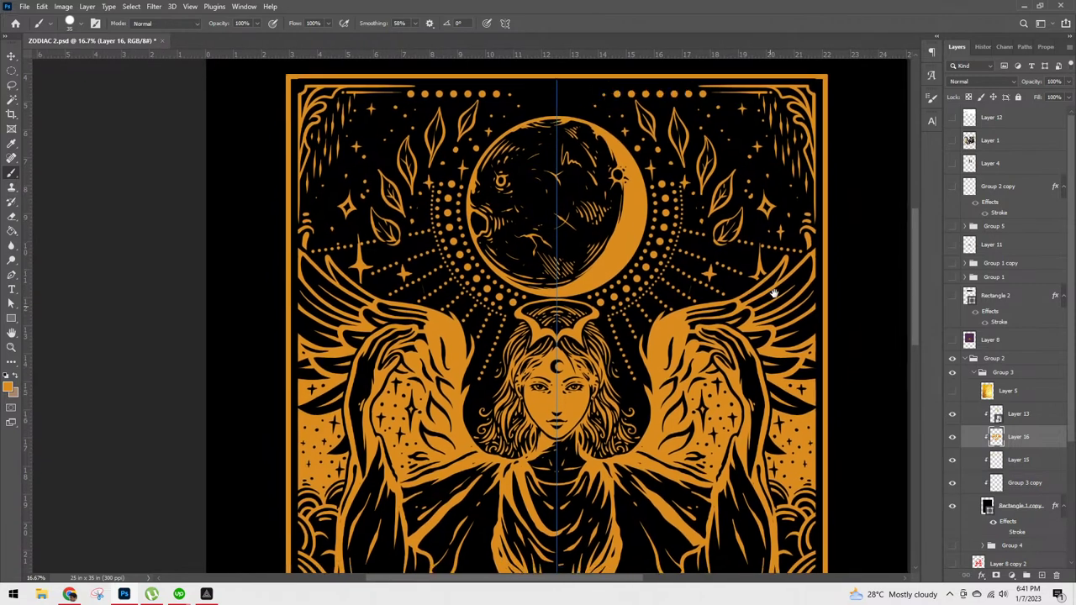
pyautogui.scroll(-3, 782, 307)
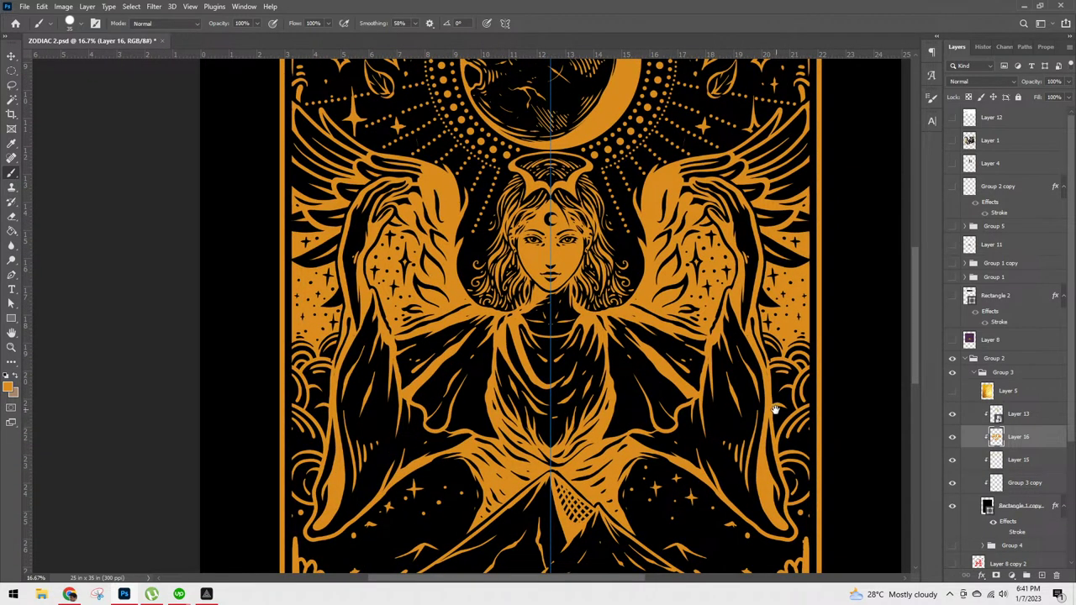
pyautogui.moveTo(772, 407)
pyautogui.mouseDown()
pyautogui.moveTo(789, 260)
pyautogui.moveTo(795, 329)
pyautogui.moveTo(799, 288)
pyautogui.mouseUp()
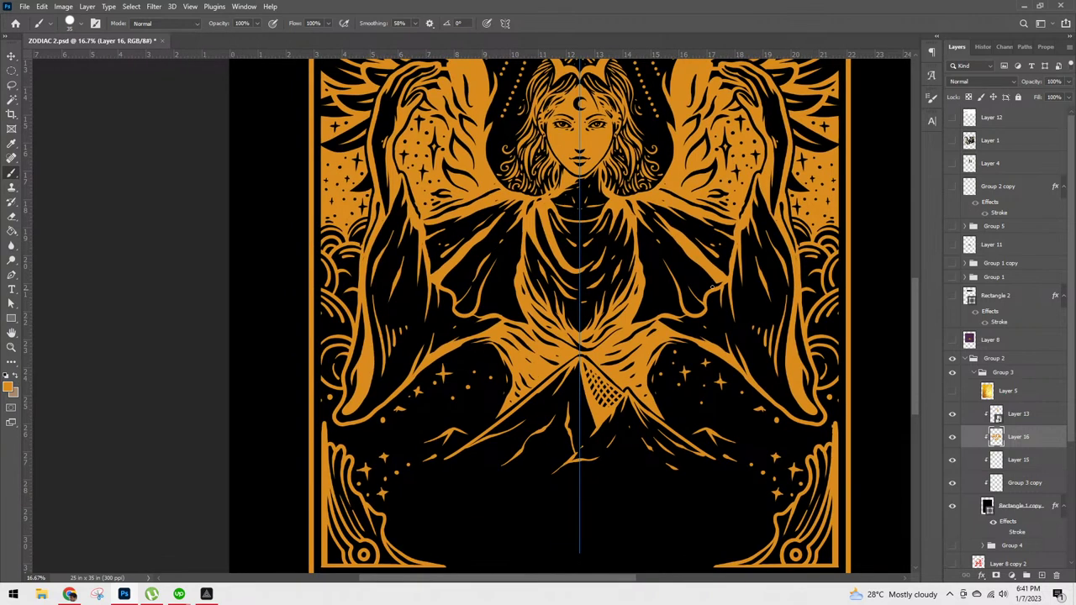
# Step: Compare brush presets and settings, and choose the recent 35 px hard round brush with widely spaced dots
pyautogui.click(81, 25)
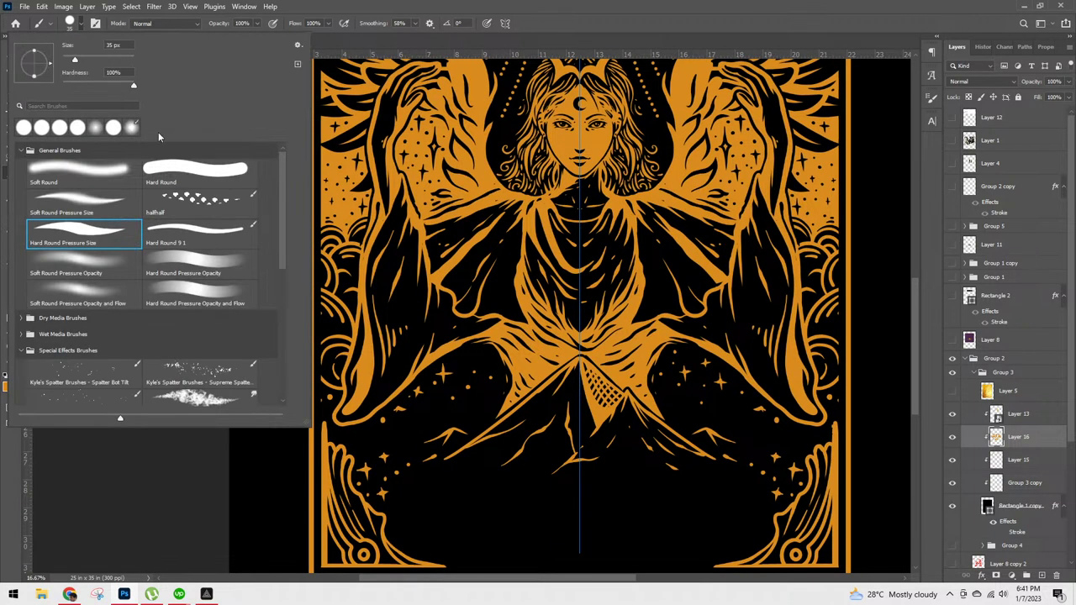
pyautogui.click(63, 124)
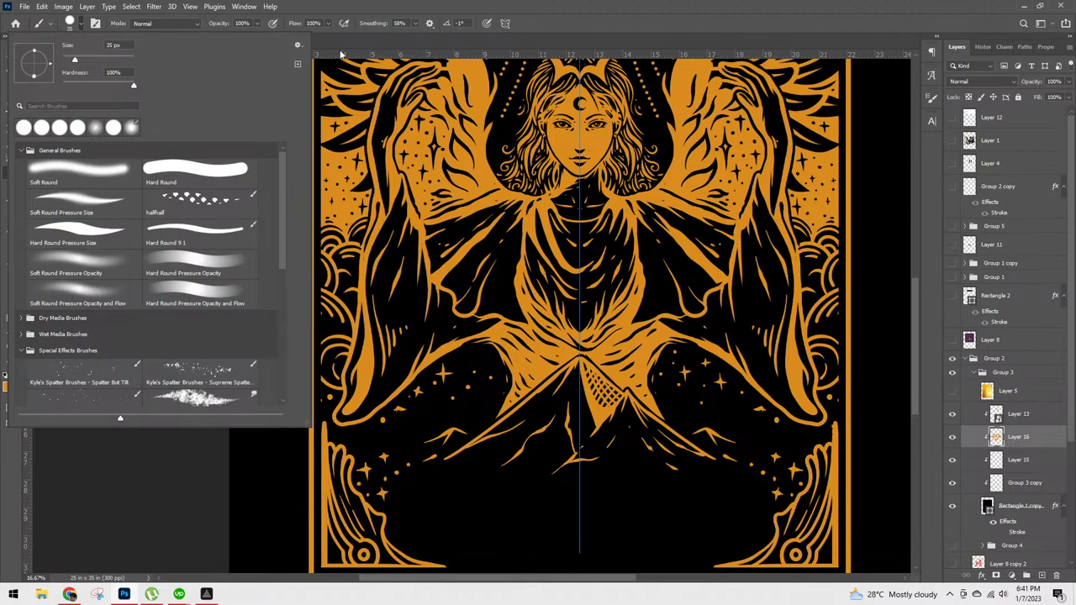
pyautogui.click(932, 99)
pyautogui.click(932, 100)
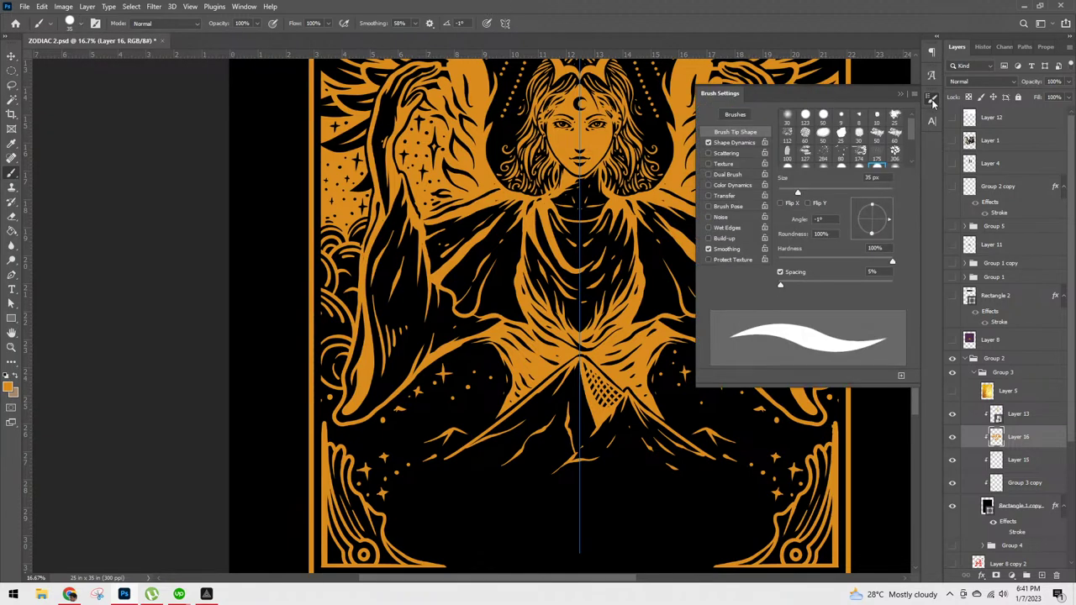
pyautogui.click(82, 24)
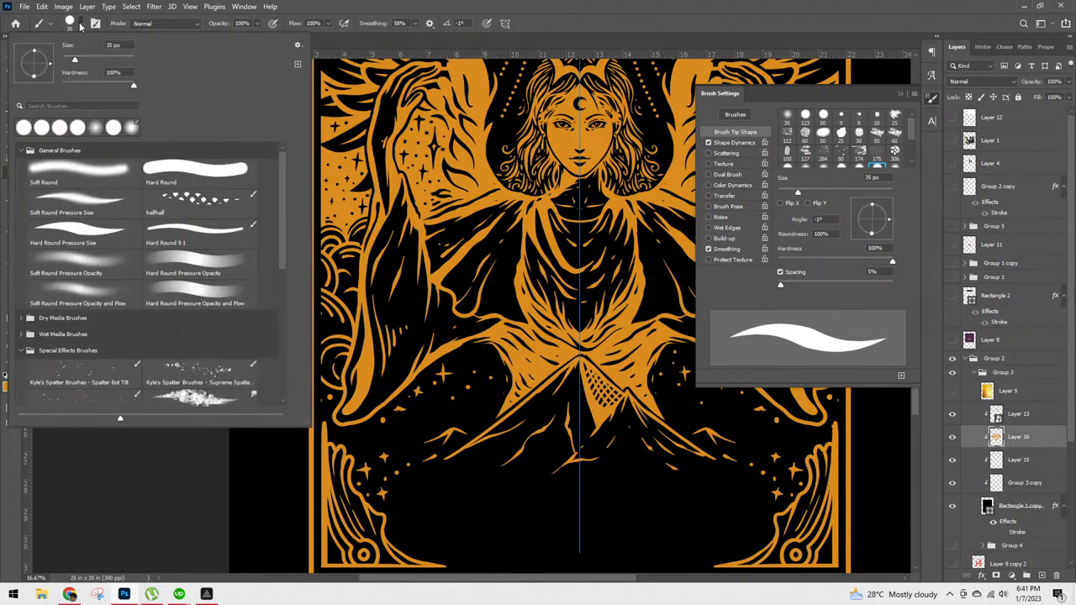
pyautogui.click(80, 234)
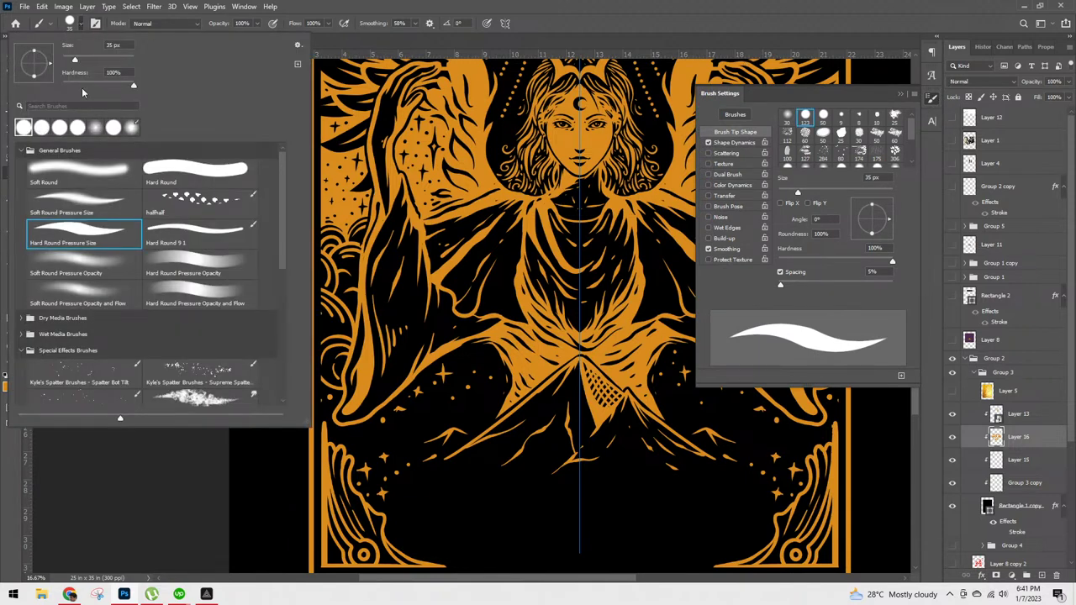
pyautogui.click(59, 127)
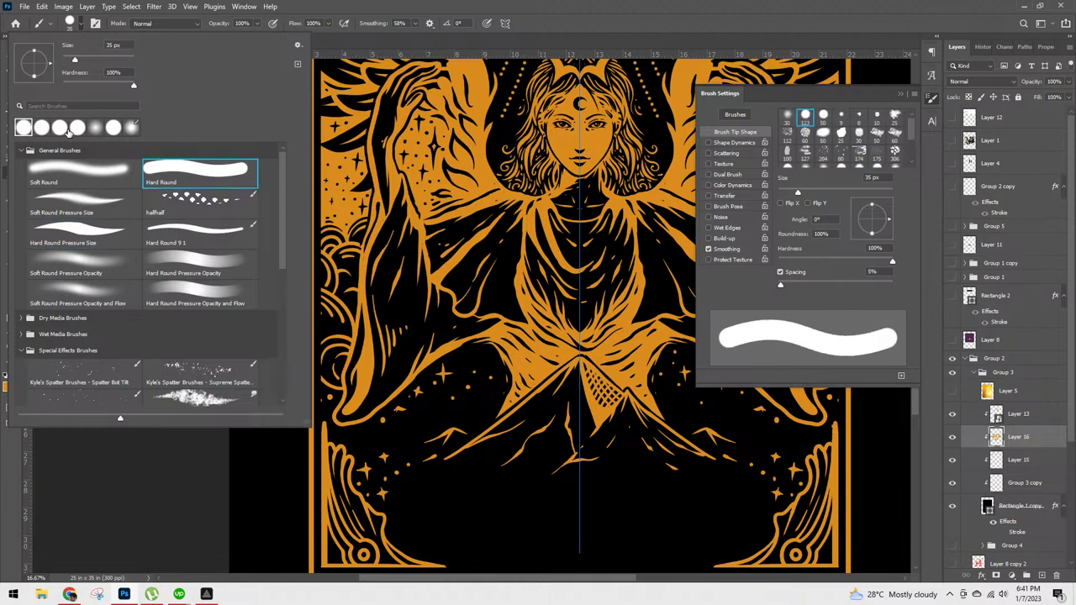
pyautogui.click(80, 126)
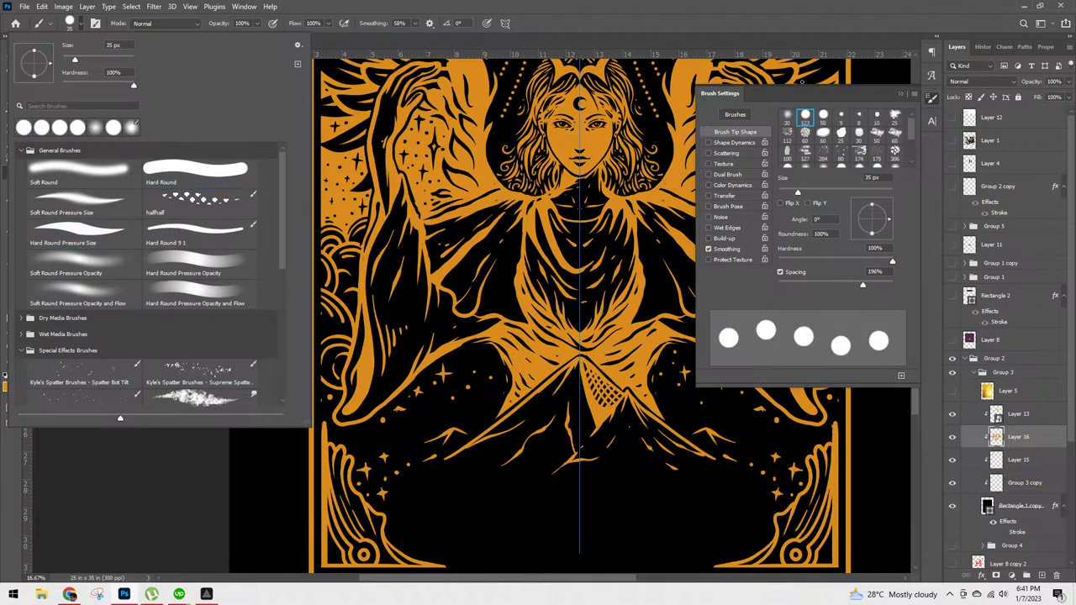
pyautogui.click(933, 99)
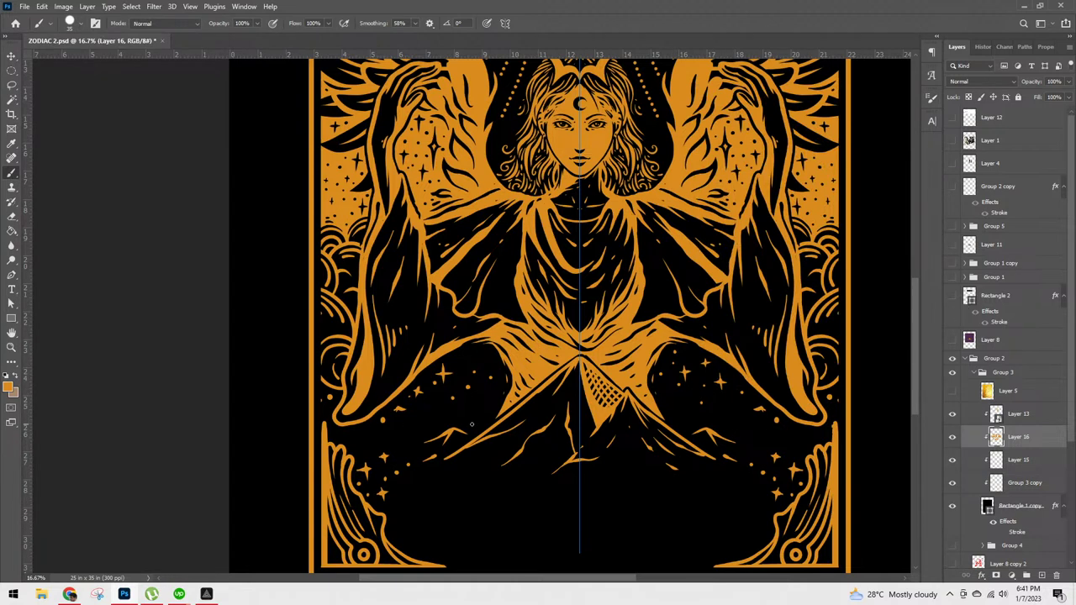
# Step: Switch the brush to the Hard Round Pressure Size preset
pyautogui.moveTo(480, 402); pyautogui.dragTo(455, 536)
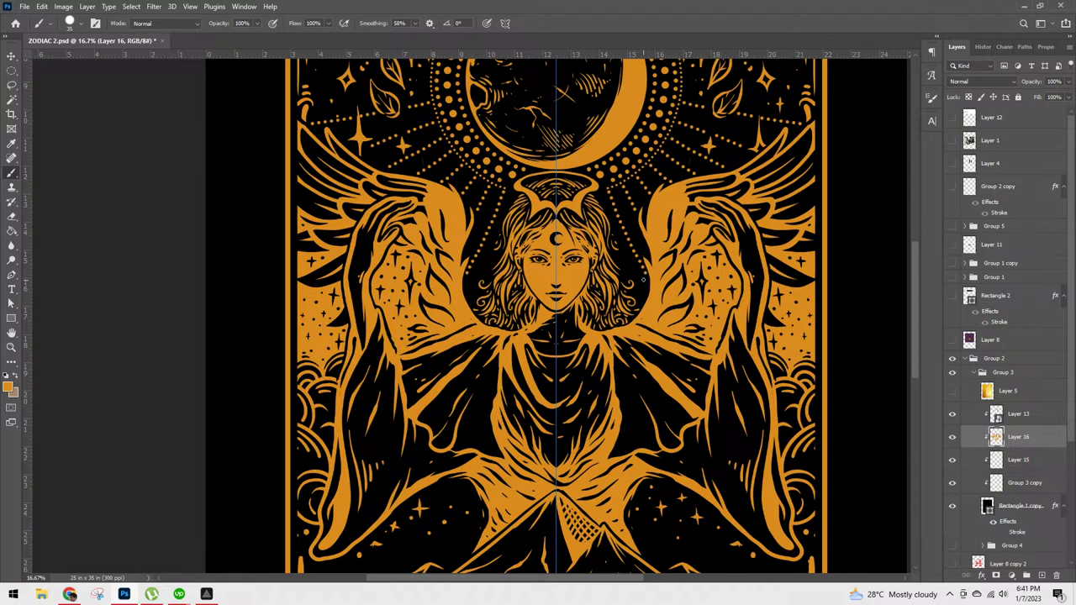
pyautogui.moveTo(645, 292); pyautogui.dragTo(711, 158)
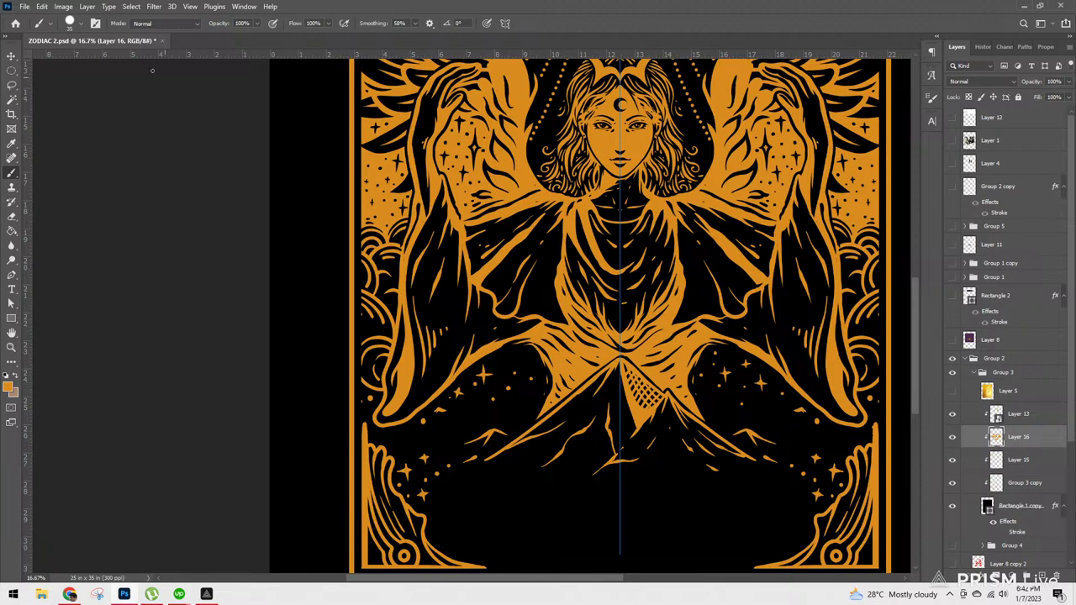
pyautogui.click(83, 24)
pyautogui.click(101, 242)
pyautogui.press('Return')
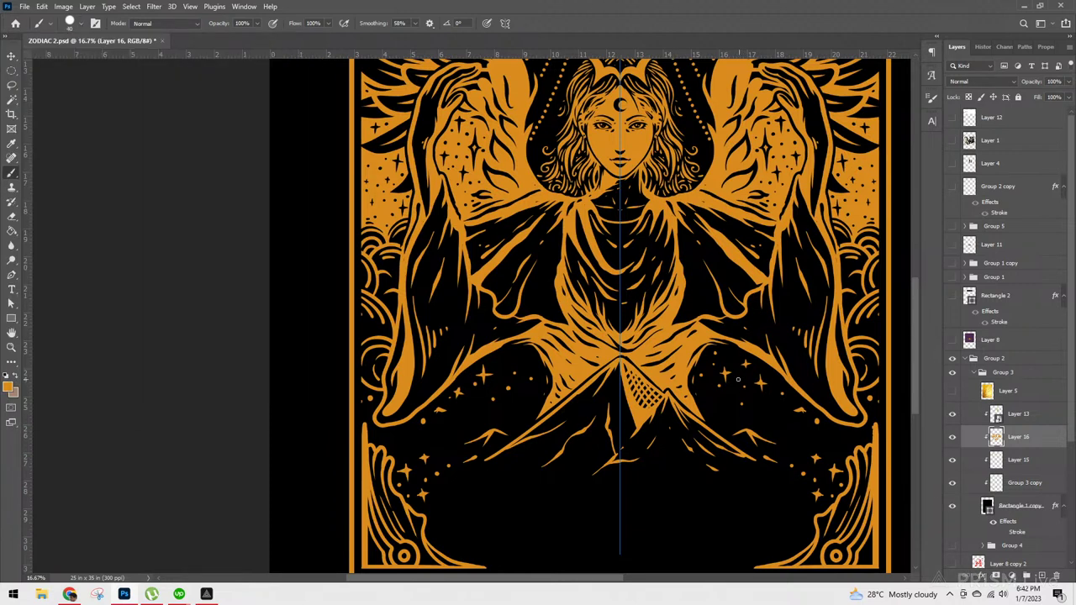
# Step: Enlarge the brush to 200 px and remove the stars and dots from the dark areas above the mountains on both sides
pyautogui.press(']')
pyautogui.press(']')
pyautogui.press(']')
pyautogui.press(']')
pyautogui.press(']')
pyautogui.press(']')
pyautogui.click(720, 366)
pyautogui.click(727, 364)
pyautogui.click(741, 362)
pyautogui.click(764, 385)
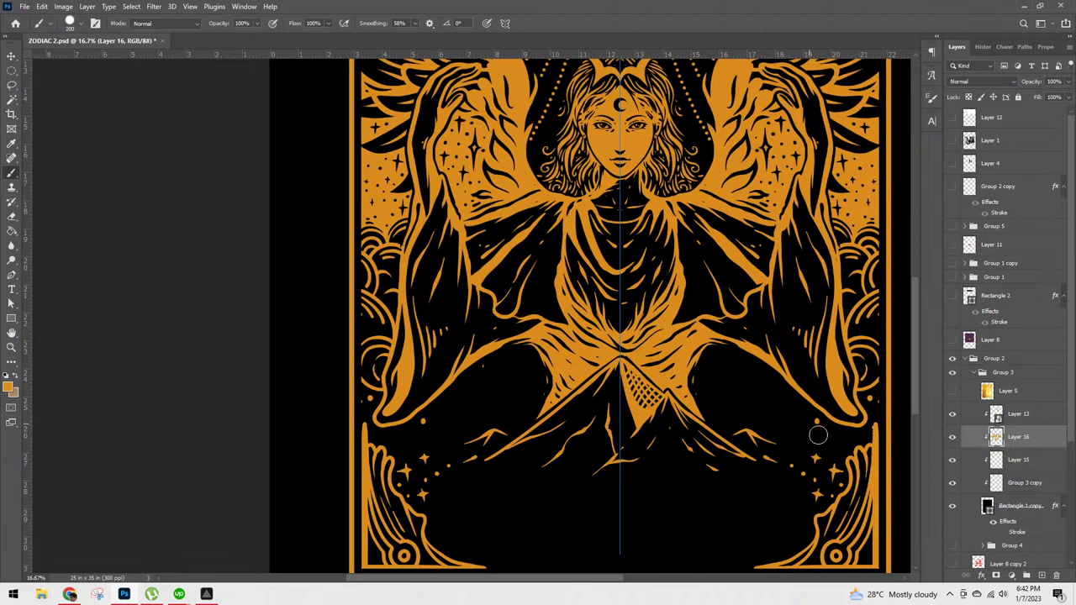
pyautogui.moveTo(834, 402); pyautogui.dragTo(822, 429)
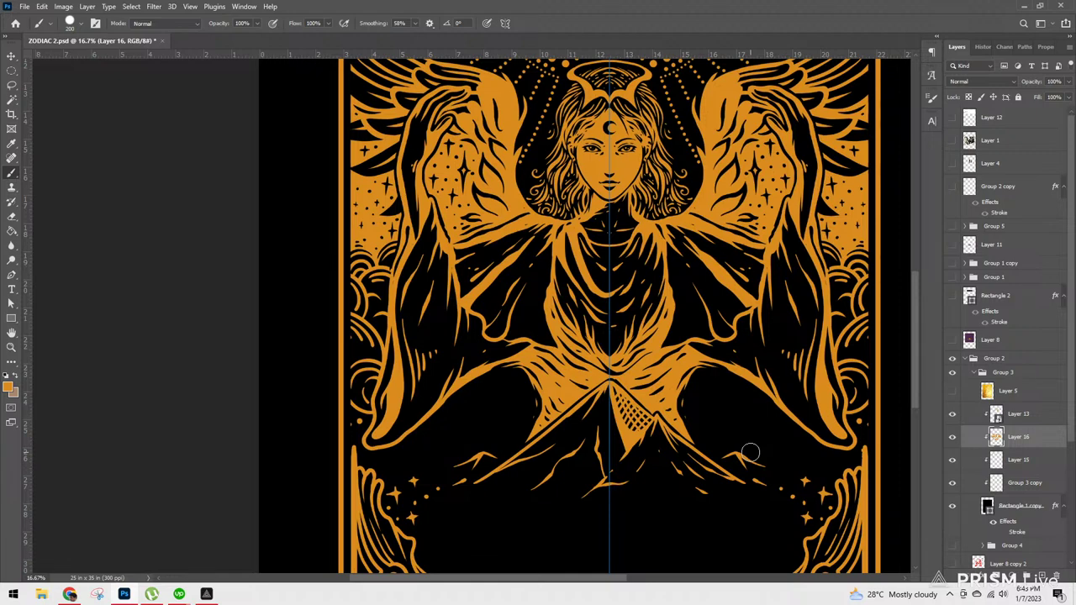
# Step: Reduce the brush to 80 px and fill the woman's black neck and upper chest with orange, symmetrically
pyautogui.hotkey('ctrl', '+')
pyautogui.hotkey('ctrl', '+')
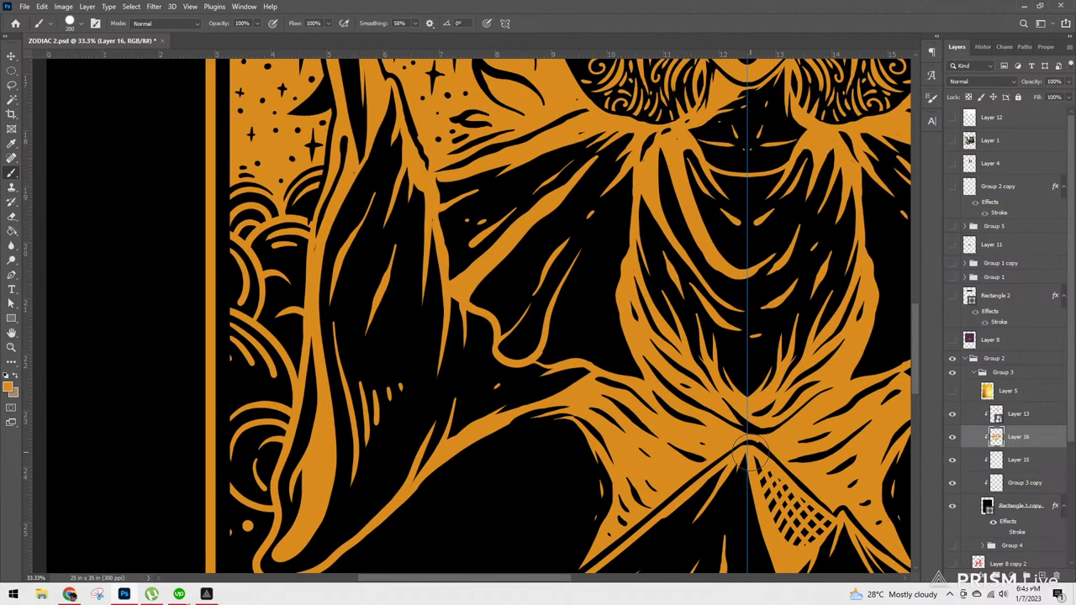
pyautogui.moveTo(641, 345); pyautogui.dragTo(475, 515)
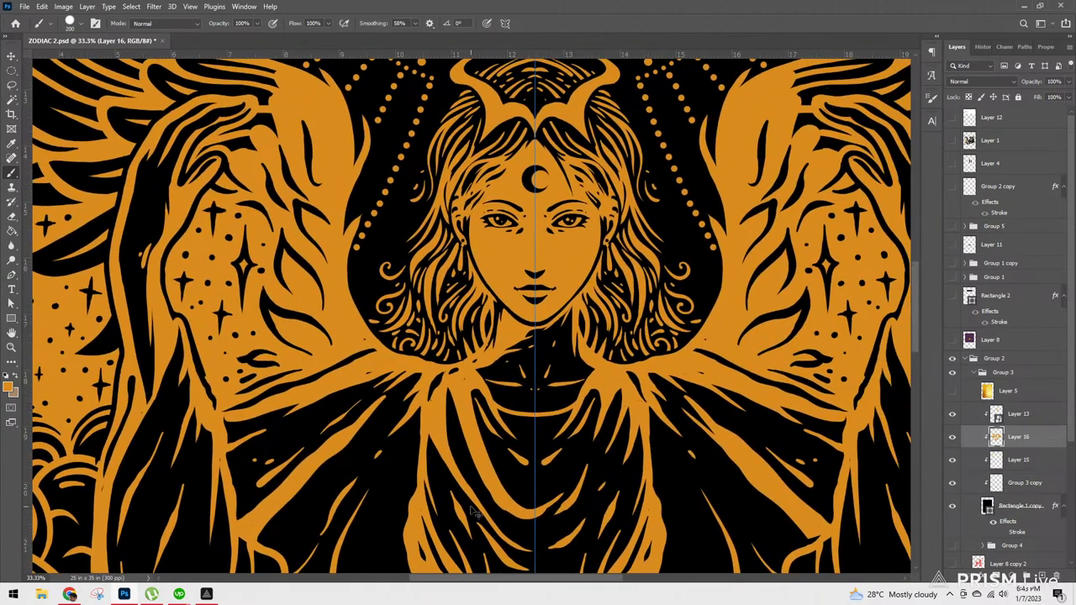
pyautogui.hotkey('ctrl', '+')
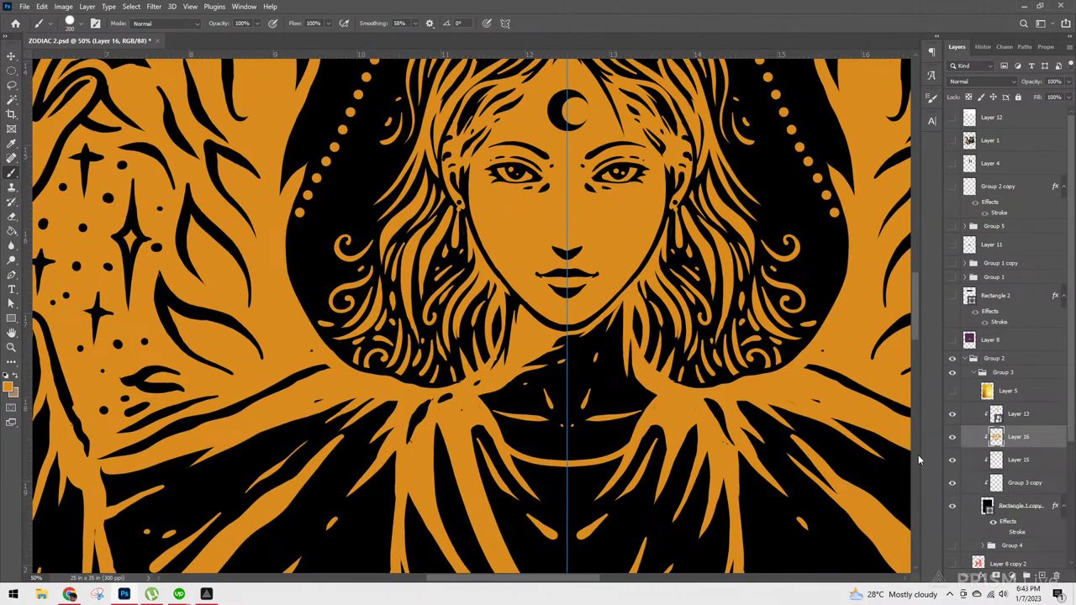
pyautogui.press('[')
pyautogui.press('[')
pyautogui.press('[')
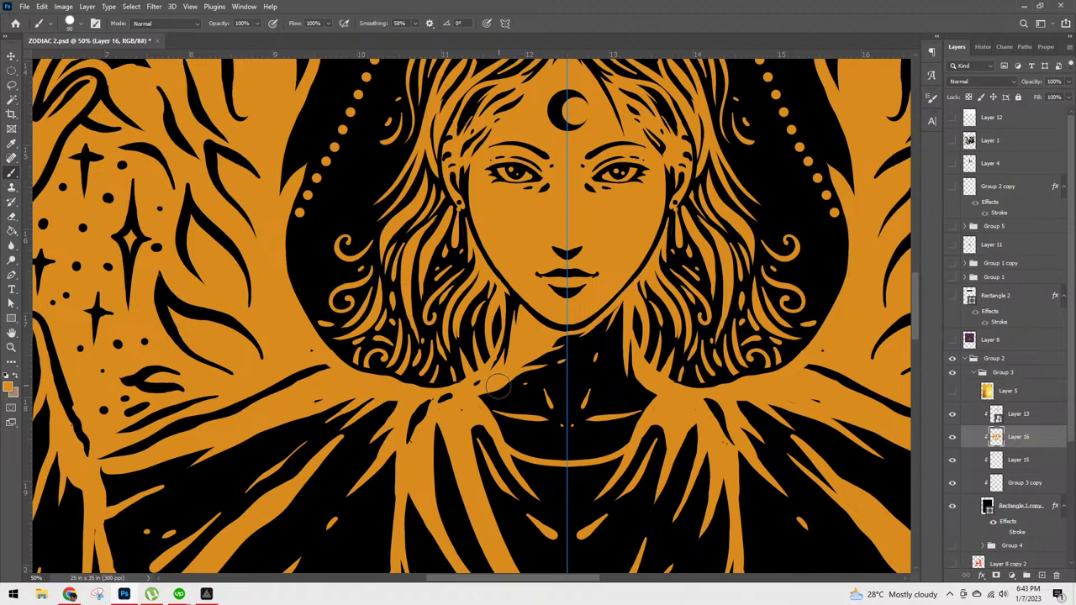
pyautogui.moveTo(481, 391)
pyautogui.mouseDown()
pyautogui.moveTo(525, 448)
pyautogui.moveTo(596, 452)
pyautogui.moveTo(616, 394)
pyautogui.moveTo(611, 310)
pyautogui.mouseUp()
pyautogui.hotkey('ctrl', 'z')
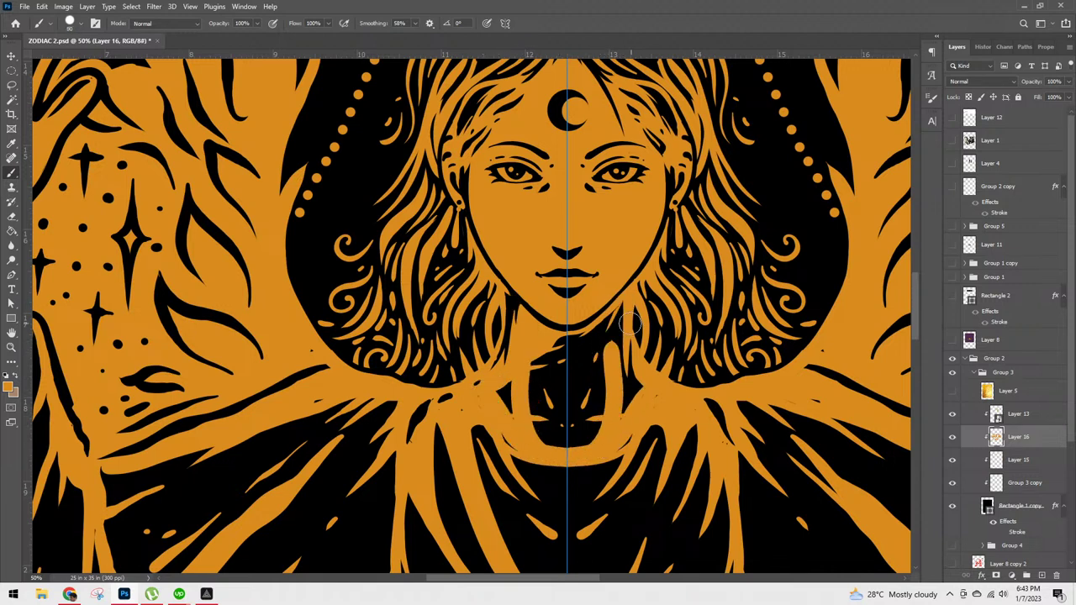
pyautogui.moveTo(584, 340)
pyautogui.mouseDown()
pyautogui.moveTo(592, 364)
pyautogui.moveTo(529, 364)
pyautogui.moveTo(533, 431)
pyautogui.moveTo(557, 435)
pyautogui.moveTo(545, 347)
pyautogui.moveTo(567, 430)
pyautogui.moveTo(555, 394)
pyautogui.moveTo(557, 411)
pyautogui.moveTo(577, 367)
pyautogui.moveTo(560, 357)
pyautogui.moveTo(552, 406)
pyautogui.mouseUp()
pyautogui.moveTo(527, 371)
pyautogui.mouseDown()
pyautogui.moveTo(519, 419)
pyautogui.moveTo(505, 384)
pyautogui.moveTo(608, 398)
pyautogui.mouseUp()
pyautogui.moveTo(612, 353)
pyautogui.mouseDown()
pyautogui.moveTo(590, 370)
pyautogui.moveTo(602, 323)
pyautogui.moveTo(625, 299)
pyautogui.moveTo(616, 330)
pyautogui.moveTo(628, 392)
pyautogui.moveTo(621, 313)
pyautogui.moveTo(613, 382)
pyautogui.moveTo(616, 313)
pyautogui.moveTo(594, 385)
pyautogui.moveTo(609, 320)
pyautogui.moveTo(605, 387)
pyautogui.mouseUp()
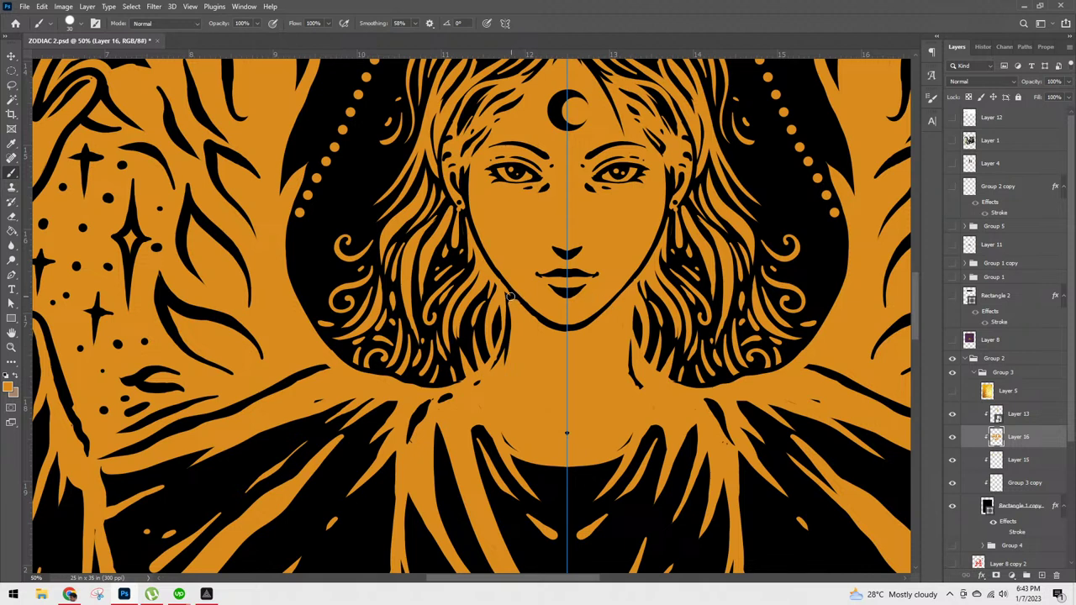
# Step: Outline the sides of the neck and the curved robe neckline symmetrically in black with a 30 px brush
pyautogui.moveTo(509, 322); pyautogui.dragTo(512, 428)
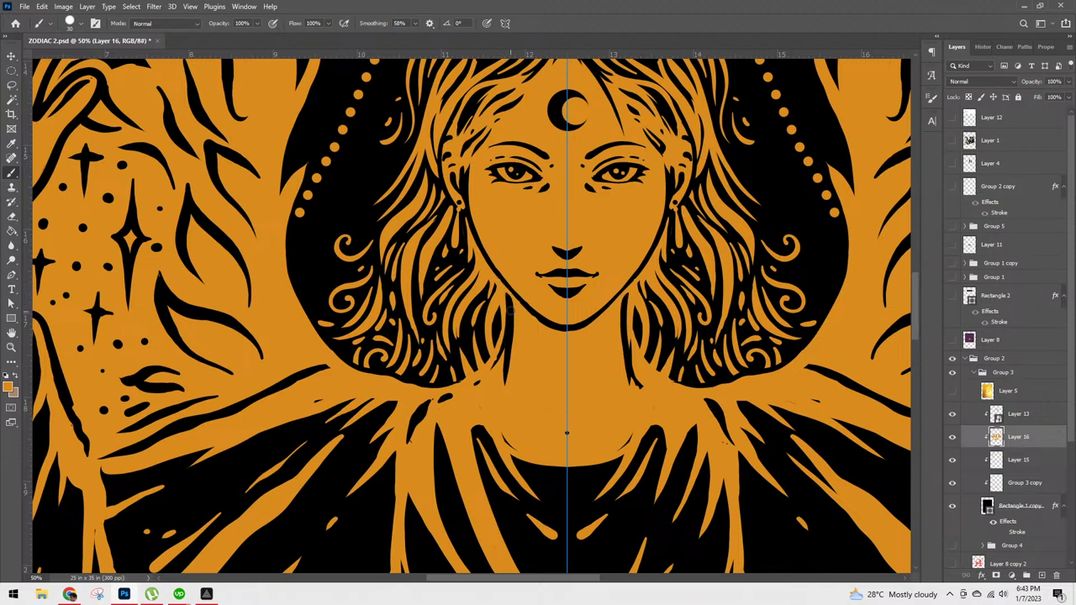
pyautogui.moveTo(510, 308); pyautogui.dragTo(510, 434)
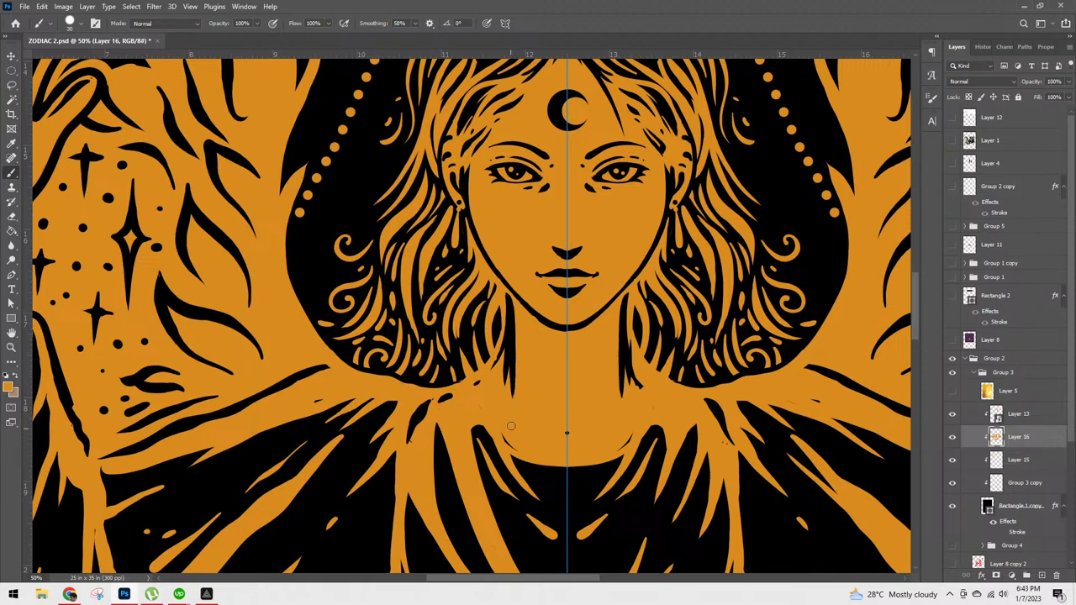
pyautogui.moveTo(506, 345)
pyautogui.mouseDown()
pyautogui.moveTo(511, 363)
pyautogui.moveTo(498, 361)
pyautogui.moveTo(481, 382)
pyautogui.mouseUp()
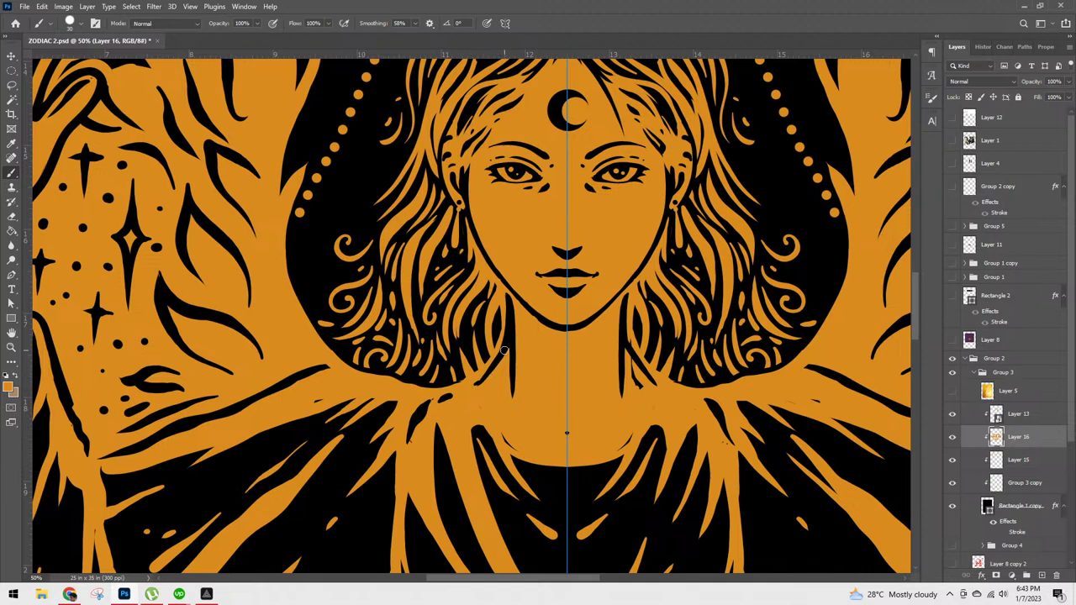
pyautogui.moveTo(488, 375)
pyautogui.mouseDown()
pyautogui.moveTo(481, 387)
pyautogui.moveTo(498, 429)
pyautogui.mouseUp()
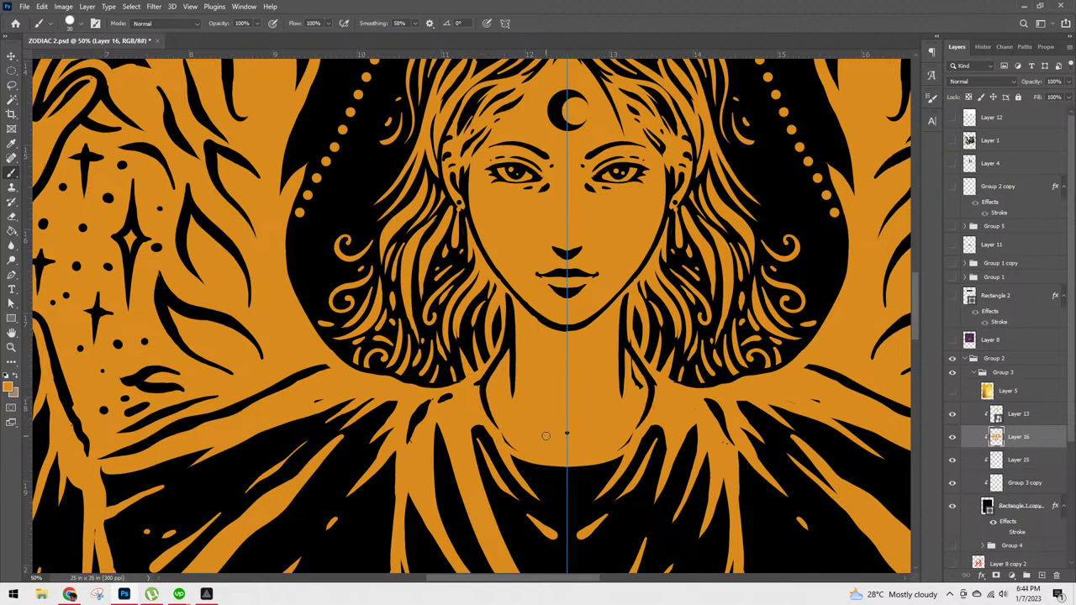
pyautogui.moveTo(486, 382)
pyautogui.mouseDown()
pyautogui.moveTo(501, 437)
pyautogui.moveTo(541, 460)
pyautogui.mouseUp()
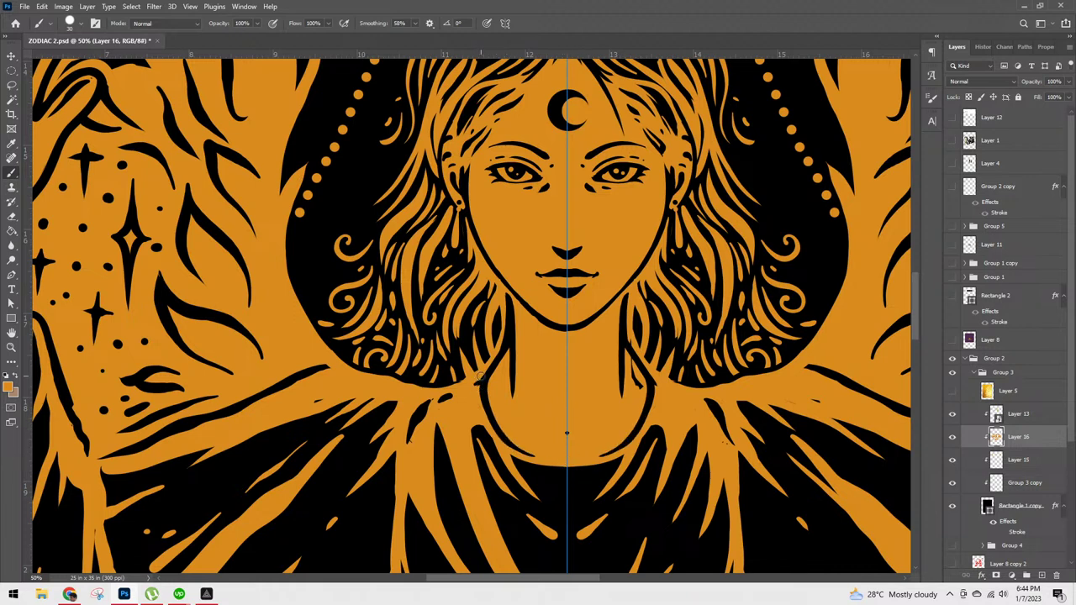
pyautogui.moveTo(476, 386)
pyautogui.mouseDown()
pyautogui.moveTo(505, 444)
pyautogui.moveTo(535, 458)
pyautogui.mouseUp()
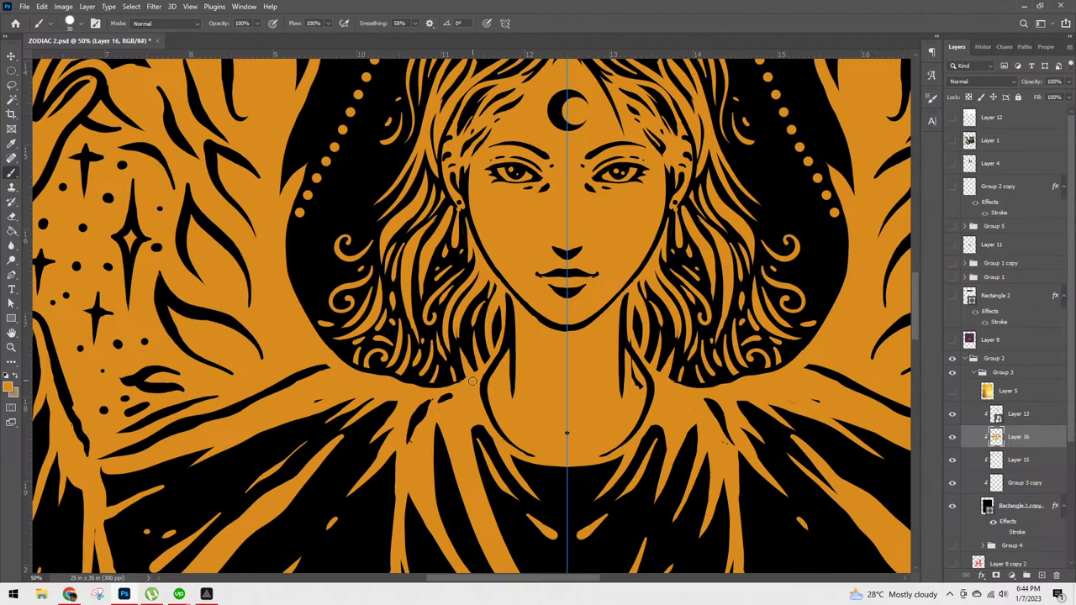
# Step: Add short black folds beside the collar and clean up the stray marks between the neckline and the hair
pyautogui.moveTo(470, 386); pyautogui.dragTo(470, 405)
pyautogui.moveTo(719, 401); pyautogui.dragTo(701, 378)
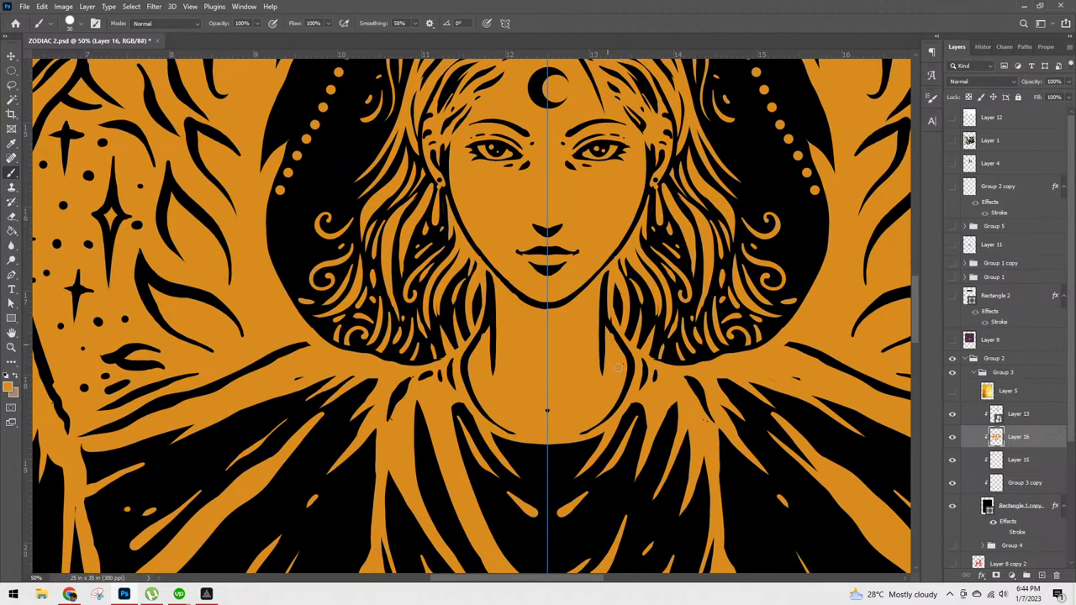
pyautogui.moveTo(607, 330); pyautogui.dragTo(626, 353)
pyautogui.moveTo(610, 297); pyautogui.dragTo(632, 358)
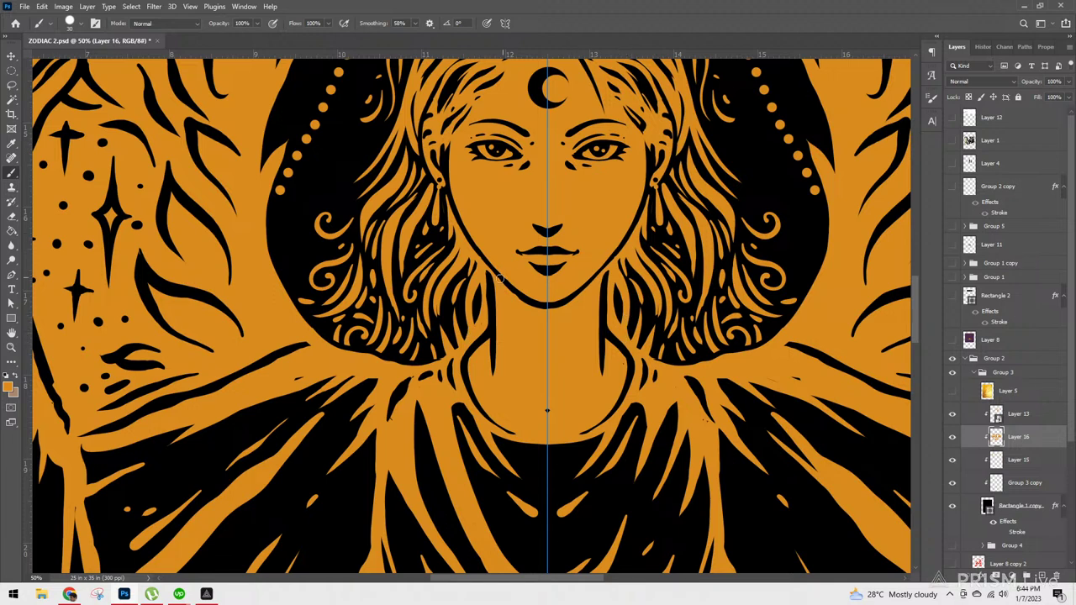
# Step: Thicken the black shadow under the jaw and paint a pair of short slanted lines on the throat
pyautogui.moveTo(479, 254)
pyautogui.mouseDown()
pyautogui.moveTo(492, 296)
pyautogui.moveTo(488, 265)
pyautogui.moveTo(526, 313)
pyautogui.moveTo(562, 315)
pyautogui.moveTo(516, 290)
pyautogui.moveTo(548, 312)
pyautogui.mouseUp()
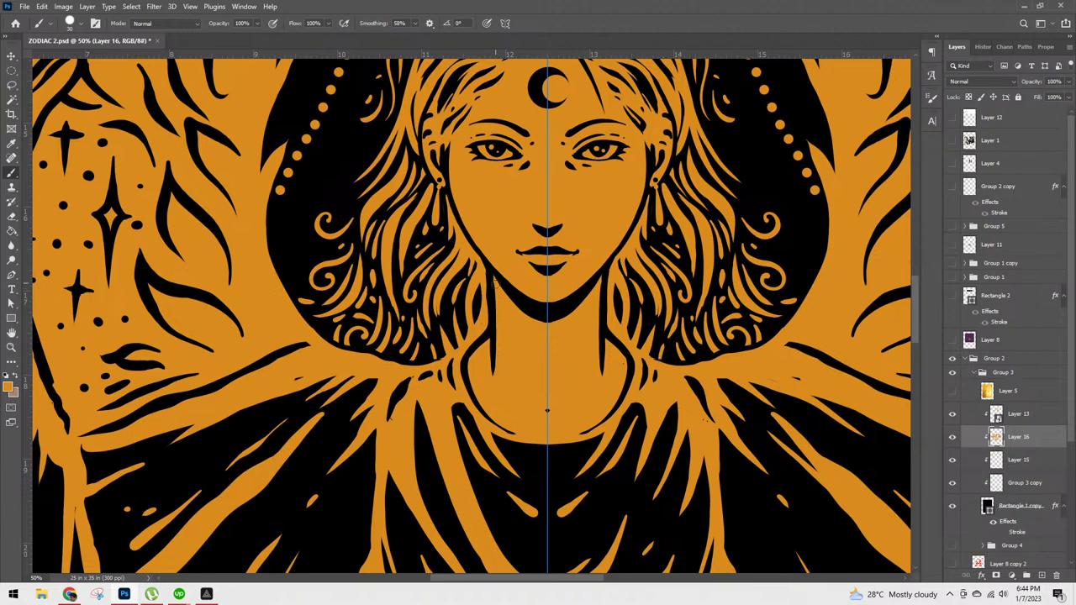
pyautogui.moveTo(509, 307); pyautogui.dragTo(505, 290)
pyautogui.click(518, 330)
pyautogui.moveTo(519, 332); pyautogui.dragTo(530, 363)
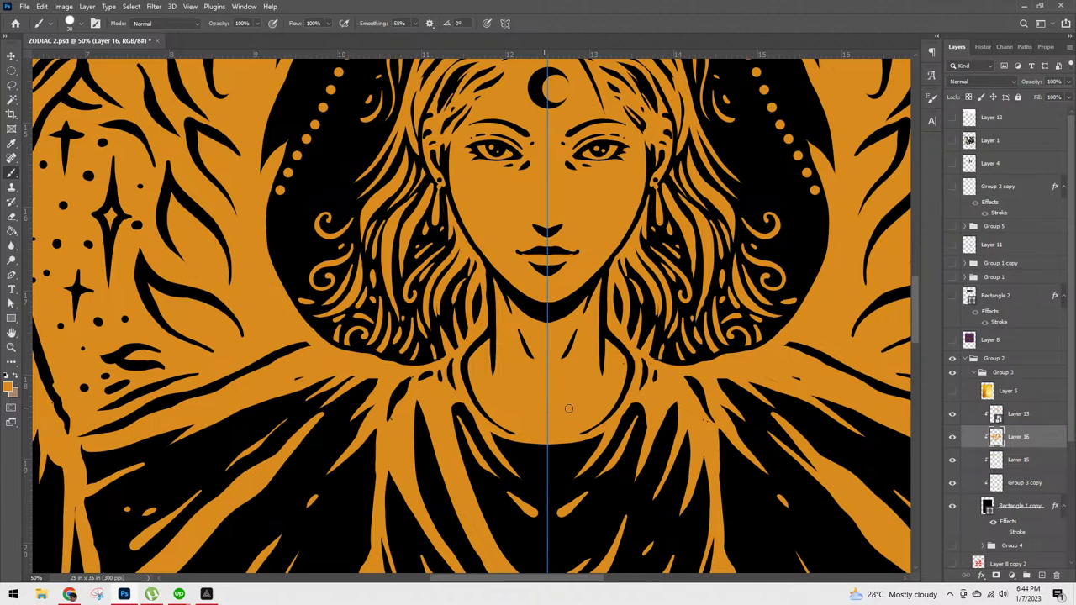
# Step: Draw the collarbones with a 20 px brush, and shade the inside of the collar with small black and orange details
pyautogui.press('[')
pyautogui.moveTo(470, 354)
pyautogui.mouseDown()
pyautogui.moveTo(539, 397)
pyautogui.moveTo(534, 385)
pyautogui.moveTo(507, 390)
pyautogui.moveTo(540, 407)
pyautogui.mouseUp()
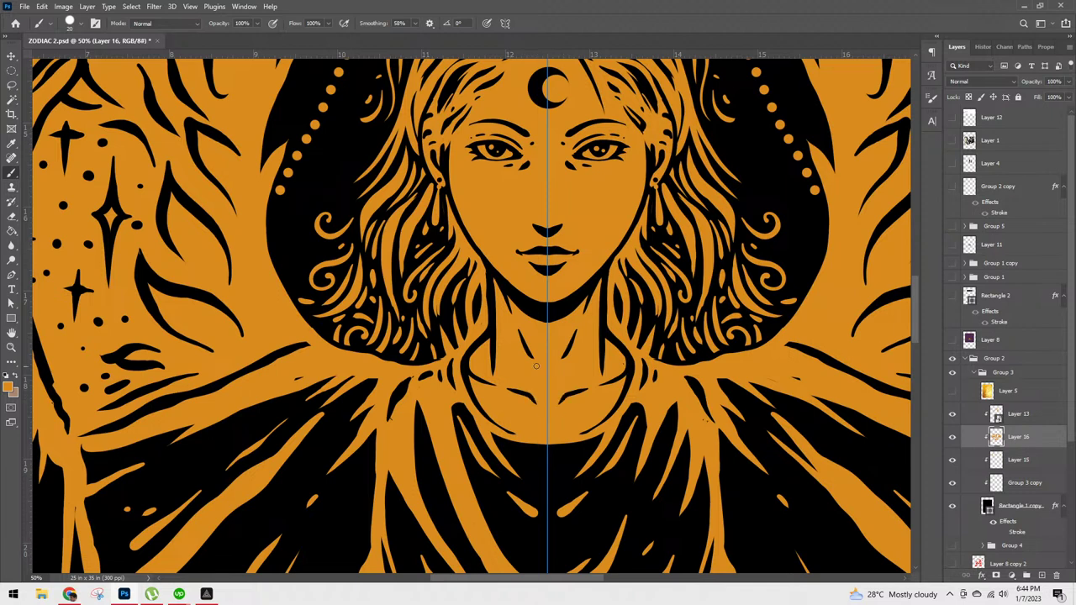
pyautogui.moveTo(470, 359)
pyautogui.mouseDown()
pyautogui.moveTo(507, 389)
pyautogui.moveTo(473, 392)
pyautogui.mouseUp()
pyautogui.moveTo(479, 344); pyautogui.dragTo(481, 363)
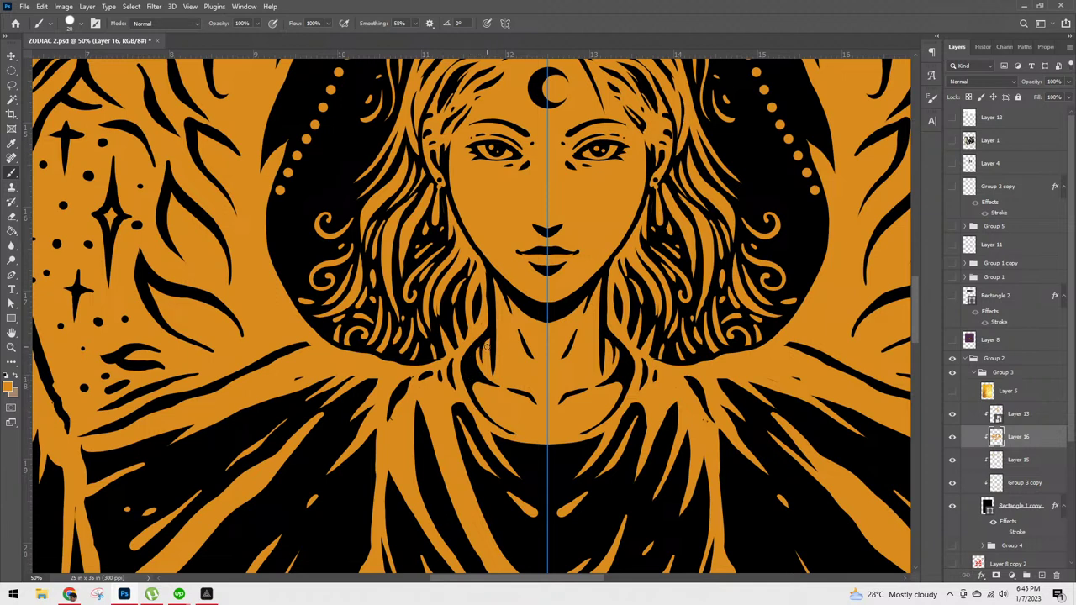
pyautogui.hotkey('ctrl', 'z')
pyautogui.moveTo(483, 403); pyautogui.dragTo(496, 423)
pyautogui.moveTo(629, 344)
pyautogui.mouseDown()
pyautogui.moveTo(629, 324)
pyautogui.moveTo(653, 351)
pyautogui.mouseUp()
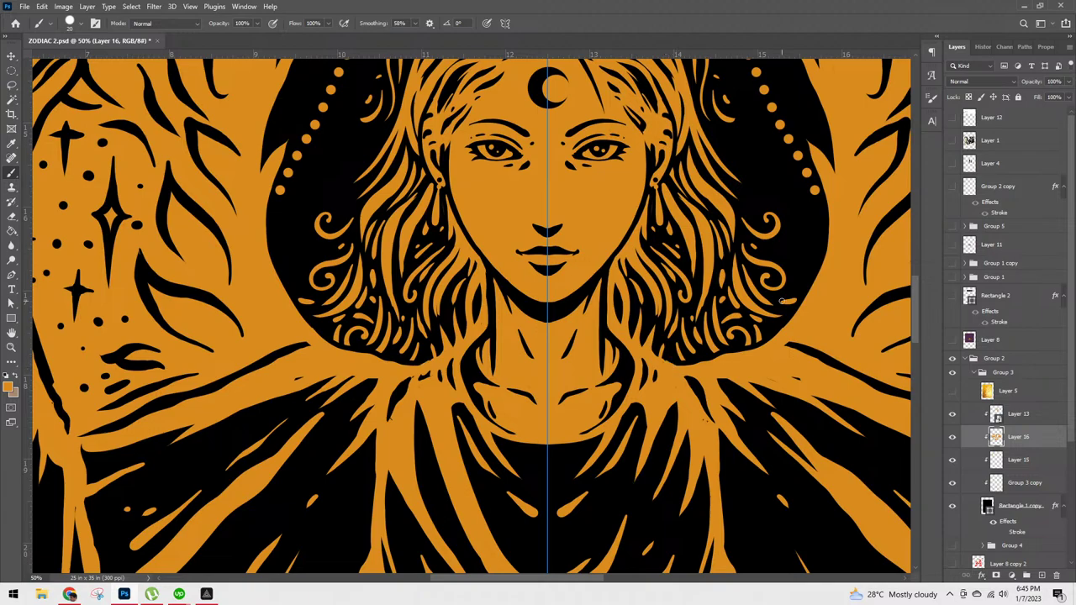
# Step: Turn off brush symmetry and balance the robe's draped chest folds on the right side with a 30 px brush
pyautogui.hotkey('ctrl', '-')
pyautogui.hotkey('ctrl', '-')
pyautogui.hotkey('ctrl', '-')
pyautogui.hotkey('ctrl', '-')
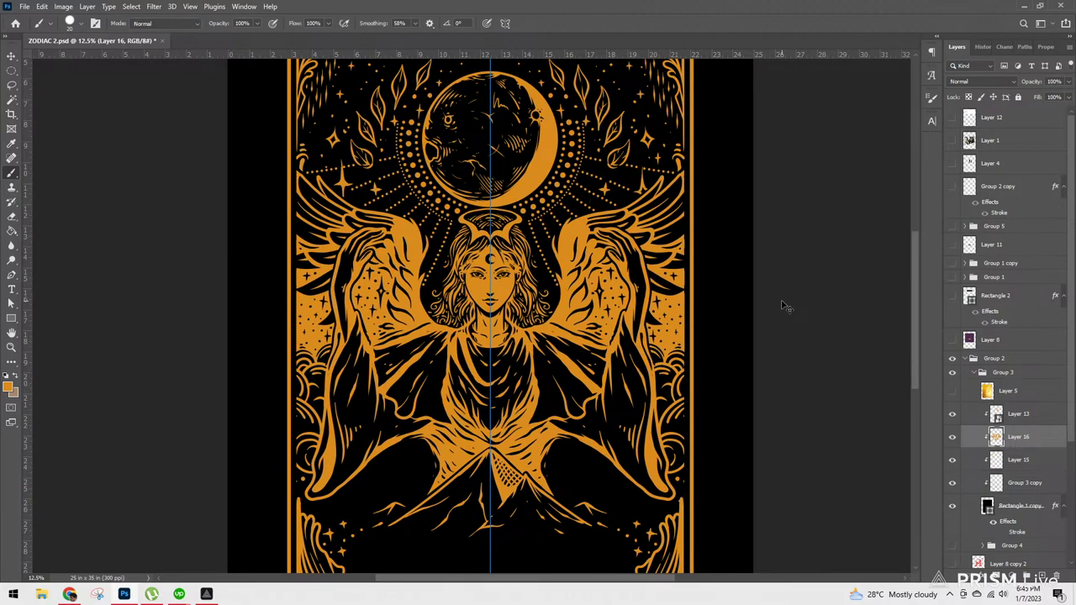
pyautogui.hotkey('ctrl', '+')
pyautogui.hotkey('ctrl', '+')
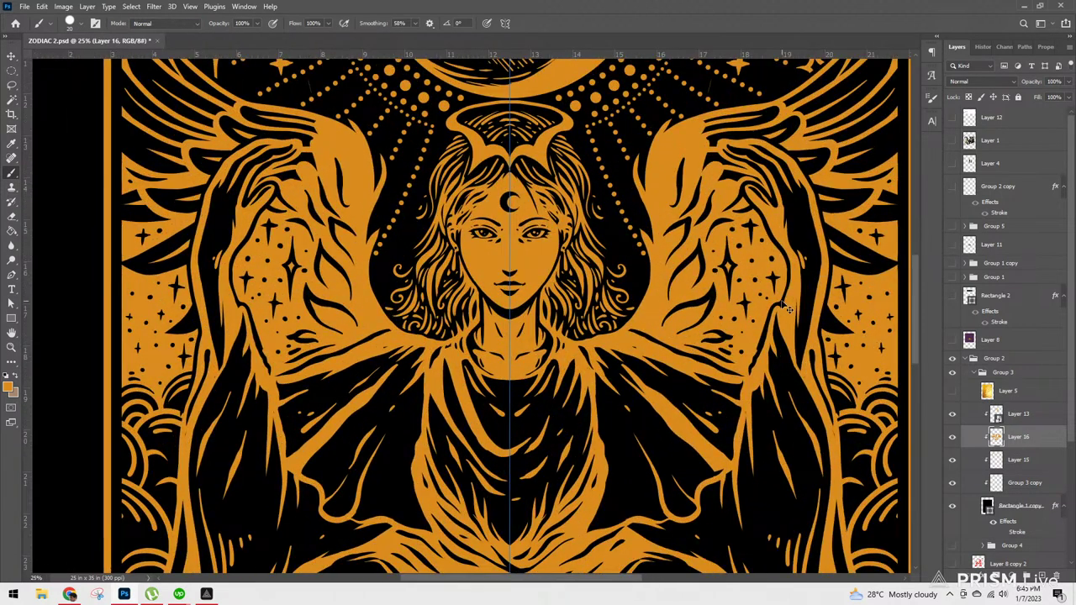
pyautogui.hotkey('ctrl', '+')
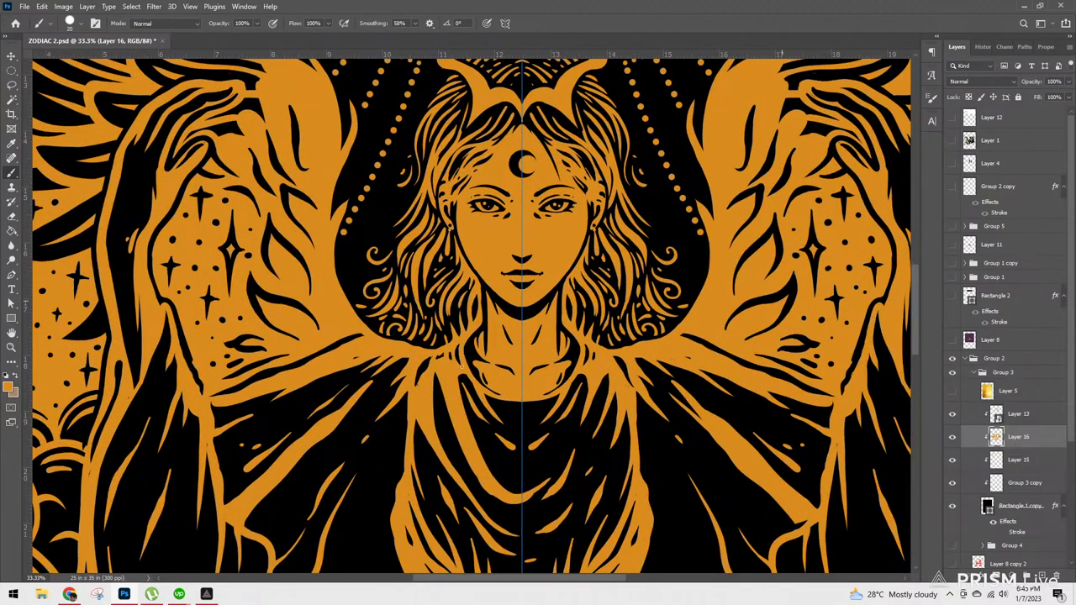
pyautogui.click(504, 23)
pyautogui.click(545, 37)
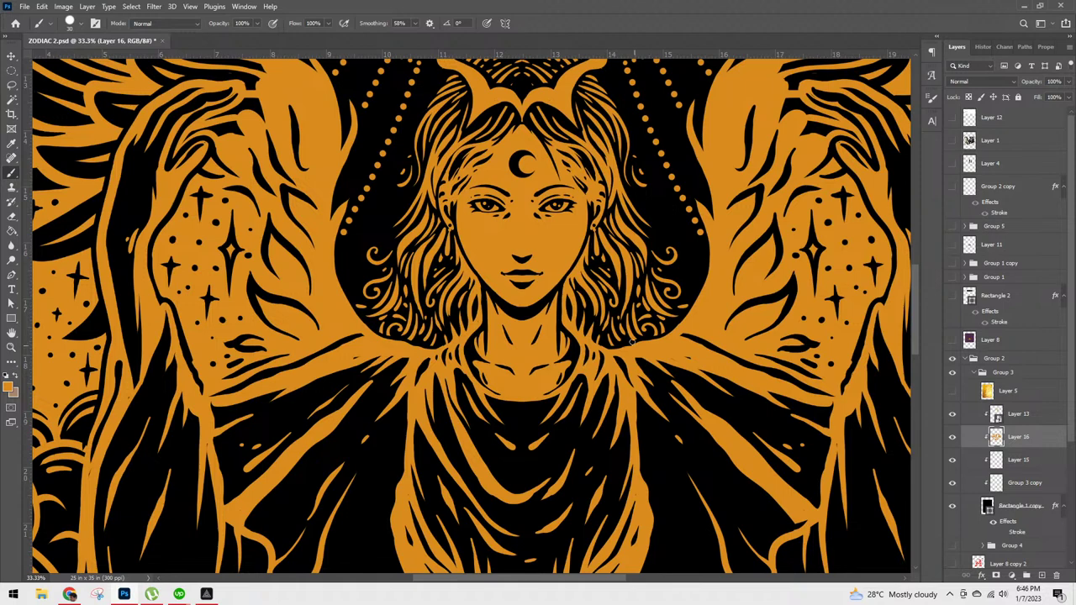
# Step: Turn on vertical brush symmetry along the poster's centre and smooth the outer edges of the robe's torso in black
pyautogui.click(505, 23)
pyautogui.click(565, 63)
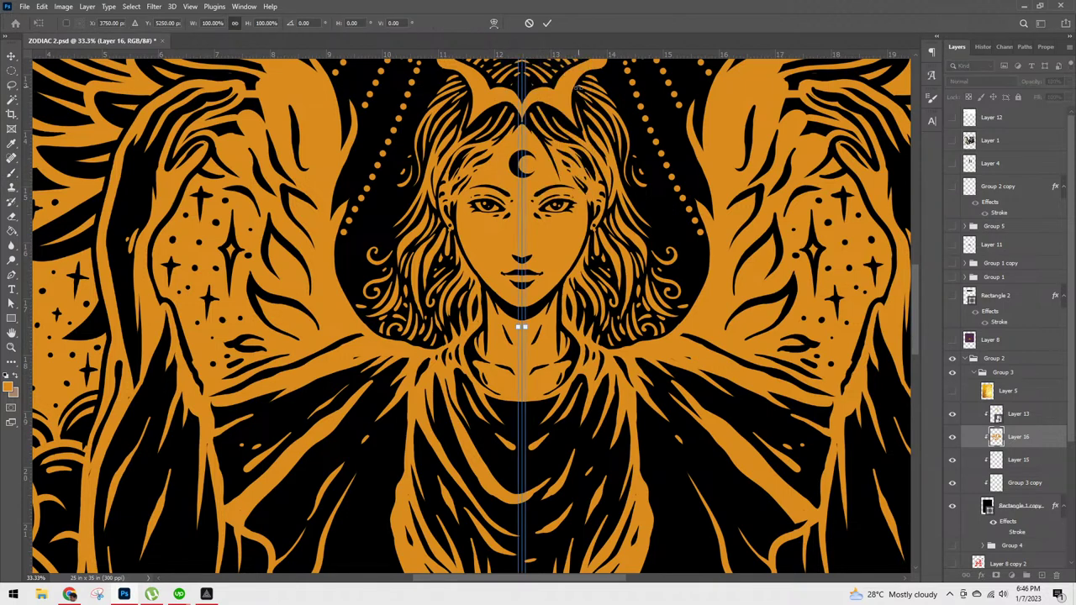
pyautogui.moveTo(732, 408); pyautogui.dragTo(680, 228)
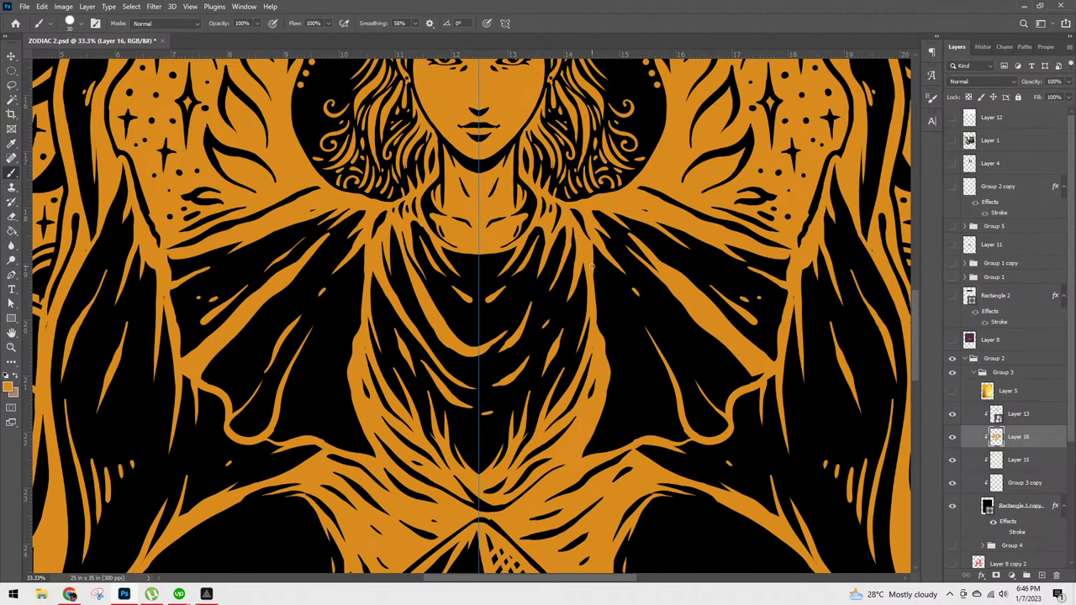
pyautogui.moveTo(595, 264); pyautogui.dragTo(608, 394)
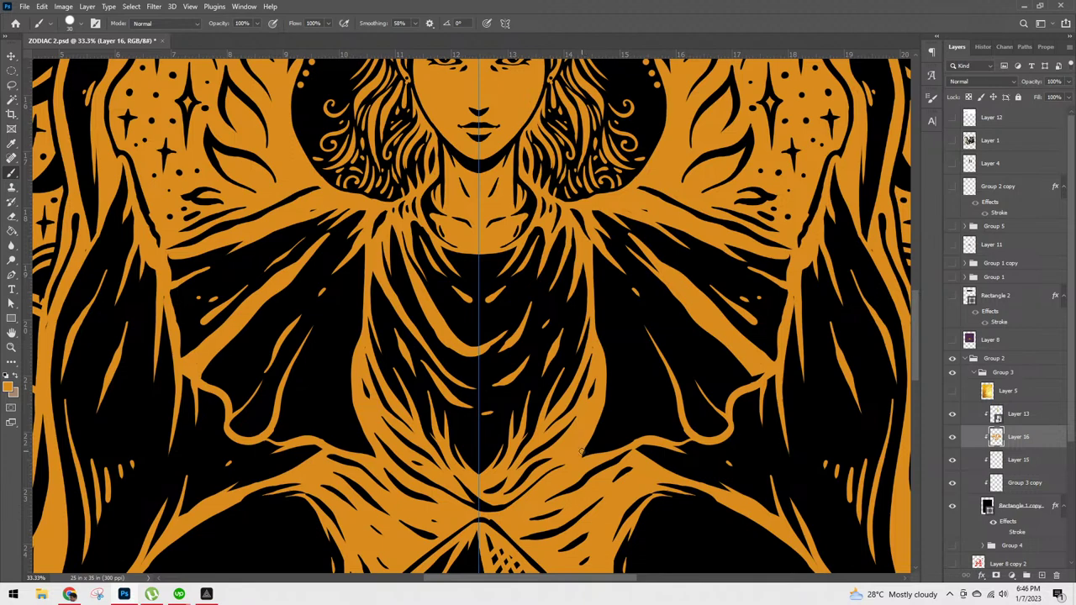
# Step: Paint a second orange line parallel to the cape's scalloped lower hem and up its outer edges on both sides
pyautogui.moveTo(592, 446)
pyautogui.mouseDown()
pyautogui.moveTo(639, 428)
pyautogui.moveTo(686, 436)
pyautogui.mouseUp()
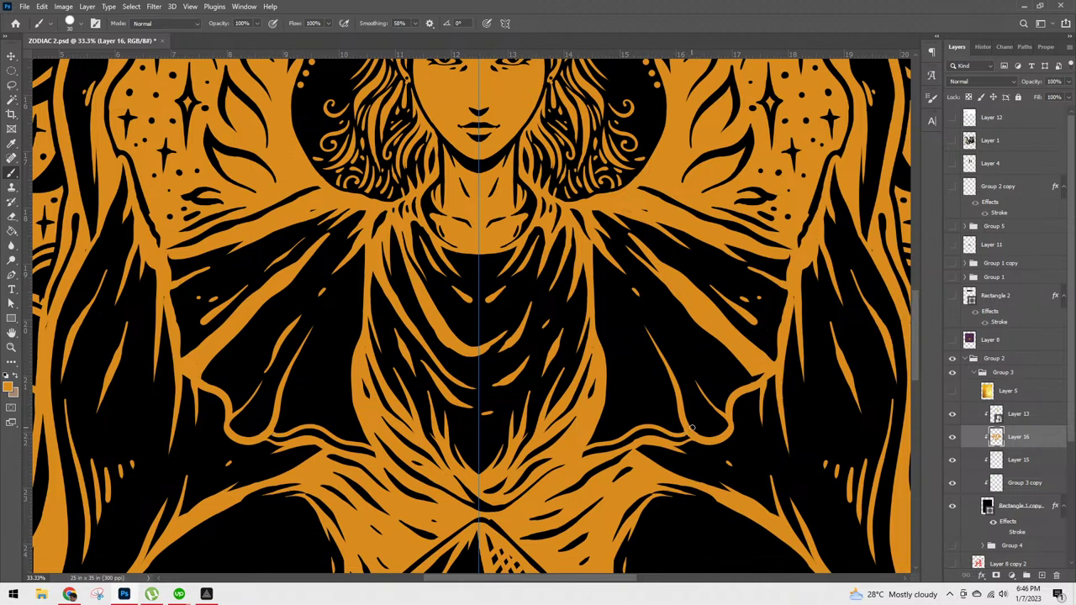
pyautogui.moveTo(695, 428)
pyautogui.mouseDown()
pyautogui.moveTo(714, 429)
pyautogui.moveTo(723, 387)
pyautogui.moveTo(759, 374)
pyautogui.mouseUp()
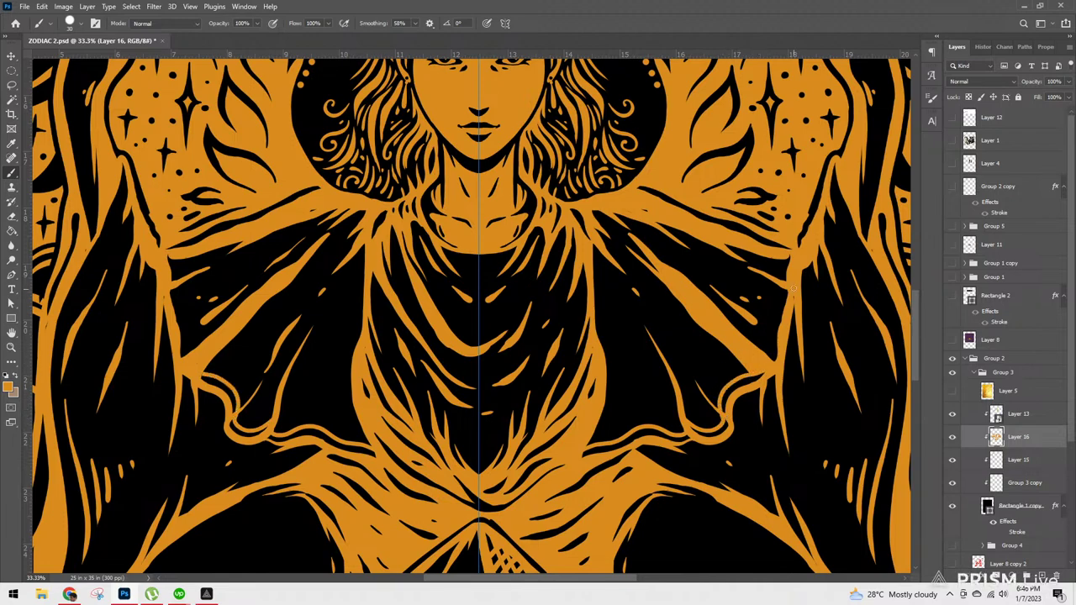
pyautogui.moveTo(789, 297); pyautogui.dragTo(777, 369)
pyautogui.moveTo(782, 286)
pyautogui.mouseDown()
pyautogui.moveTo(767, 335)
pyautogui.moveTo(769, 382)
pyautogui.mouseUp()
pyautogui.moveTo(780, 281); pyautogui.dragTo(788, 247)
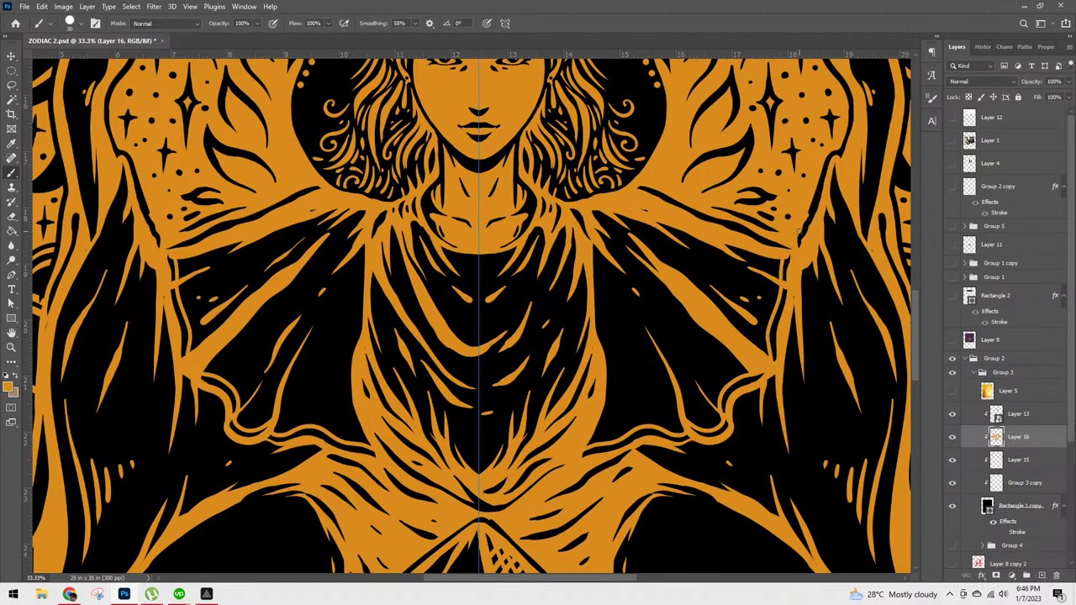
# Step: Turn off brush symmetry and check the woman's reworked neck, robe and cape against the whole poster
pyautogui.scroll(-3, 802, 235)
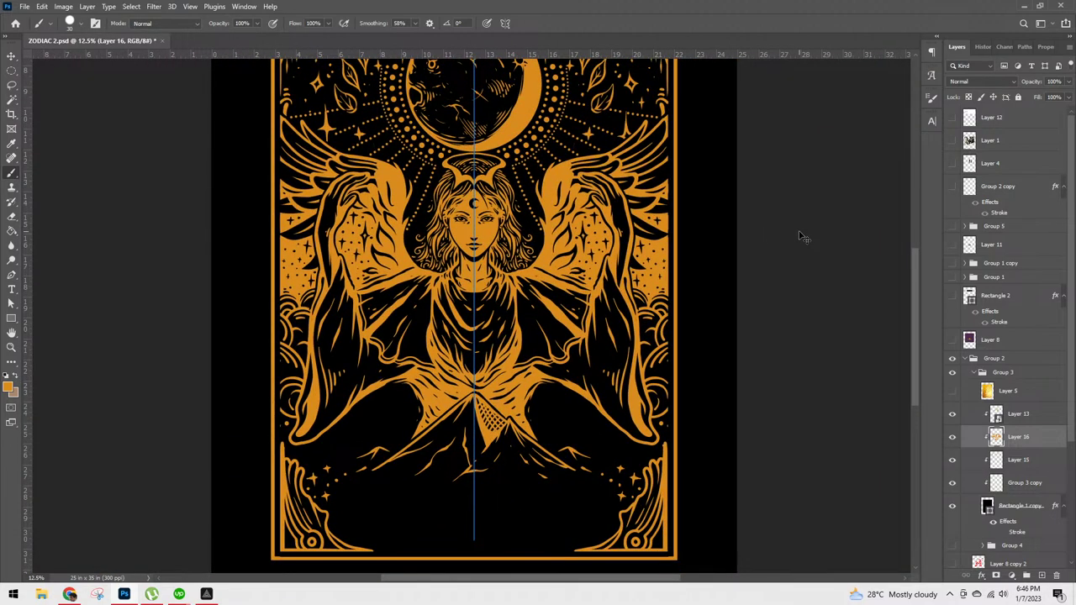
pyautogui.scroll(3, 802, 237)
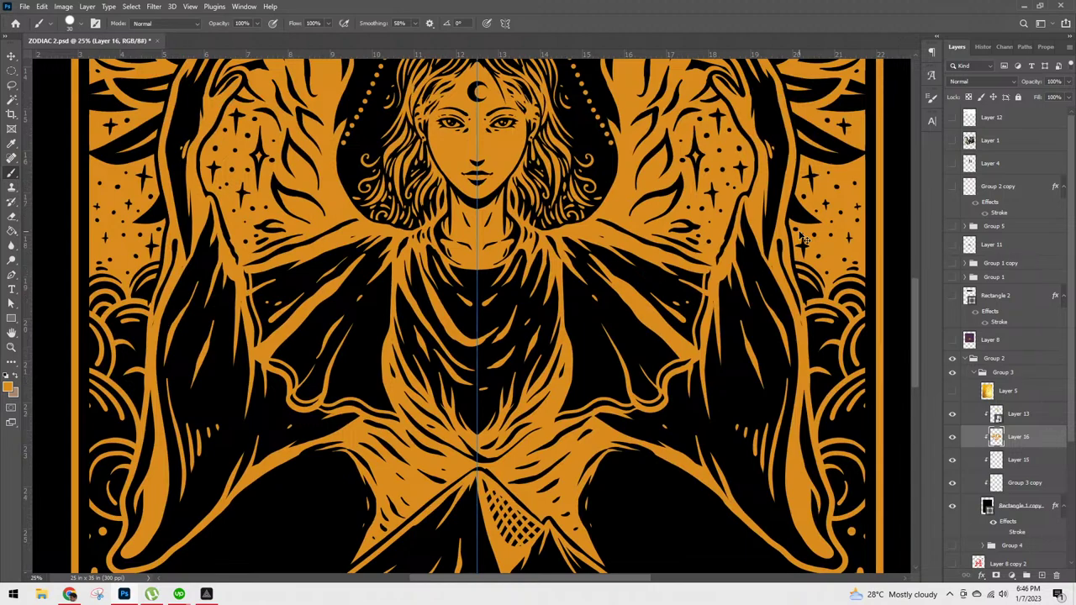
pyautogui.scroll(-4, 803, 238)
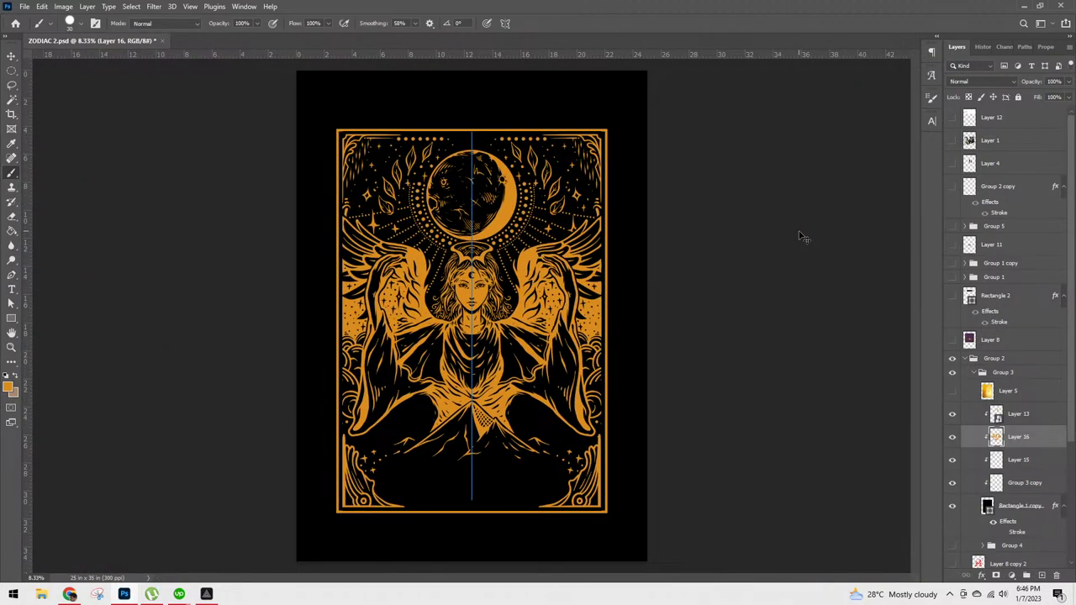
pyautogui.scroll(2, 801, 238)
pyautogui.click(506, 23)
pyautogui.click(555, 37)
pyautogui.moveTo(719, 396); pyautogui.dragTo(709, 492)
pyautogui.scroll(-1, 708, 492)
pyautogui.scroll(-2, 723, 515)
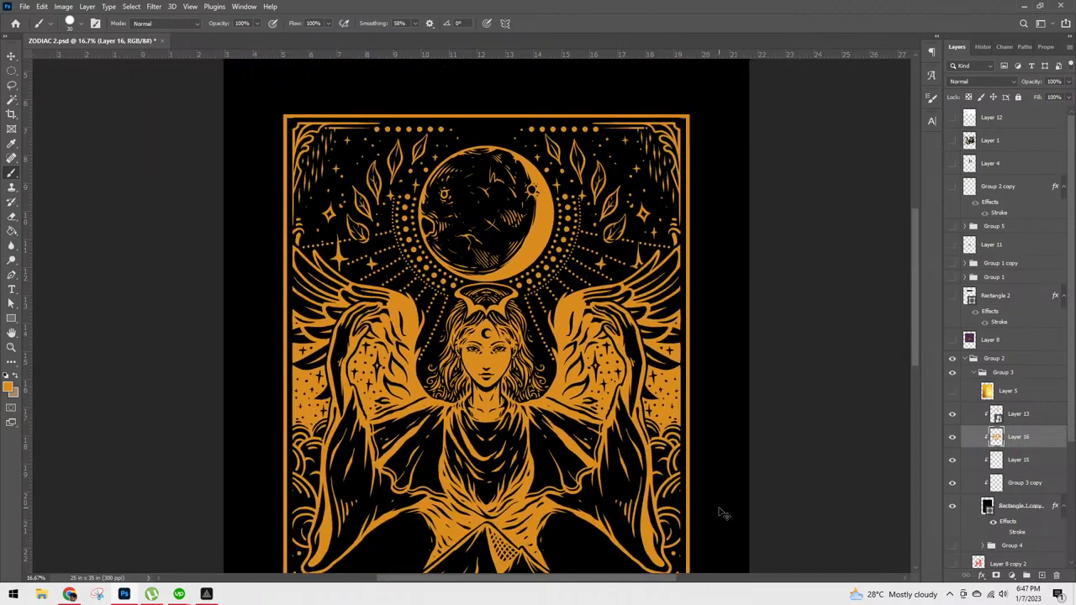
pyautogui.scroll(1, 723, 515)
pyautogui.scroll(-1, 721, 513)
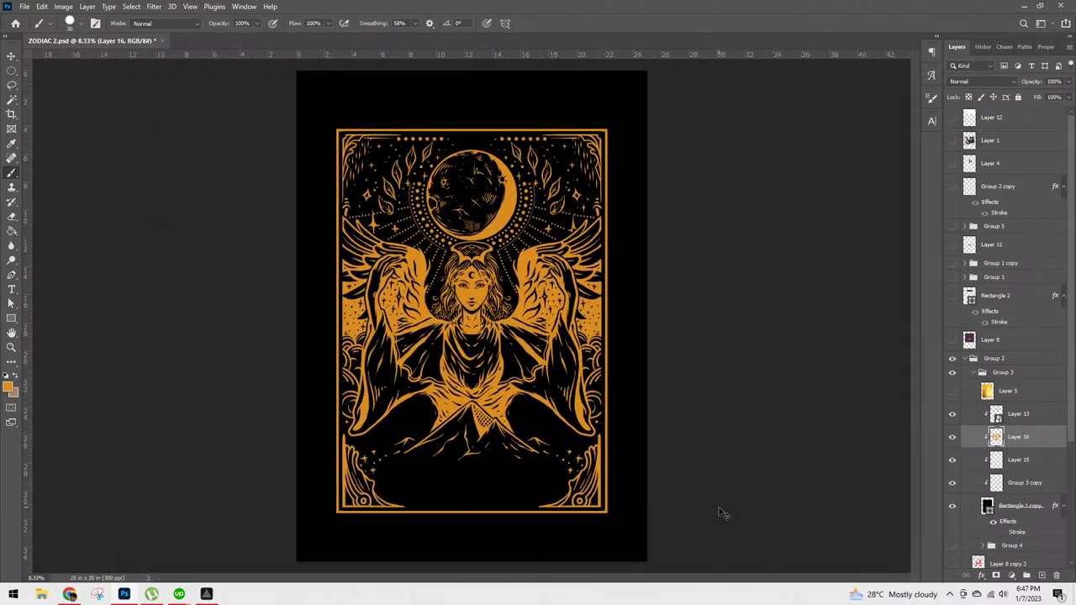
pyautogui.scroll(1, 721, 513)
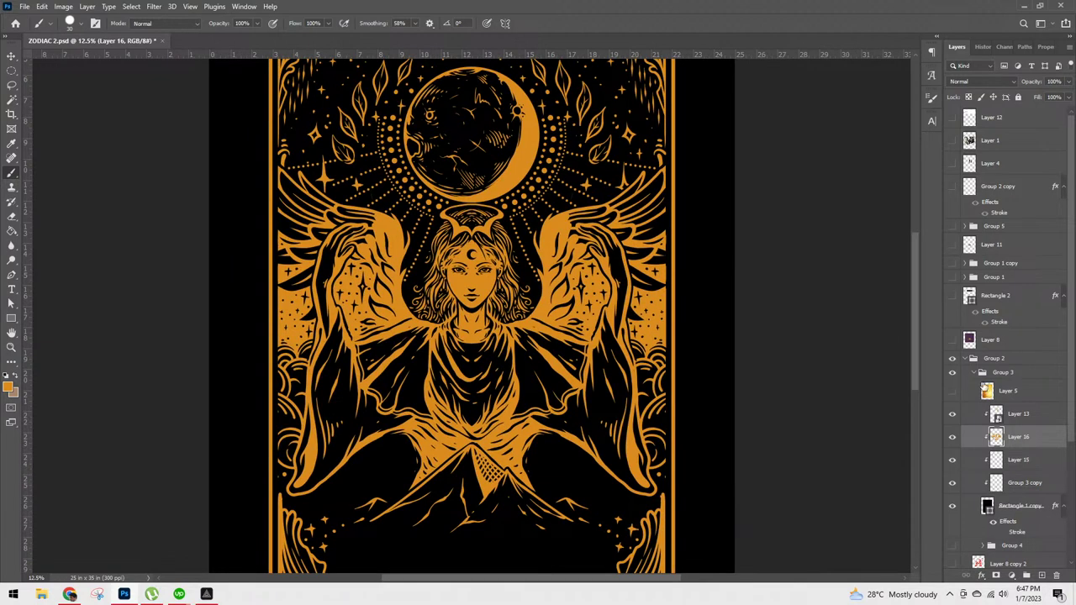
# Step: Move the gold texture Layer 5 out of Group 3 to just above it, show it and clip it to the group
pyautogui.moveTo(965, 397); pyautogui.dragTo(1017, 371)
pyautogui.click(974, 396)
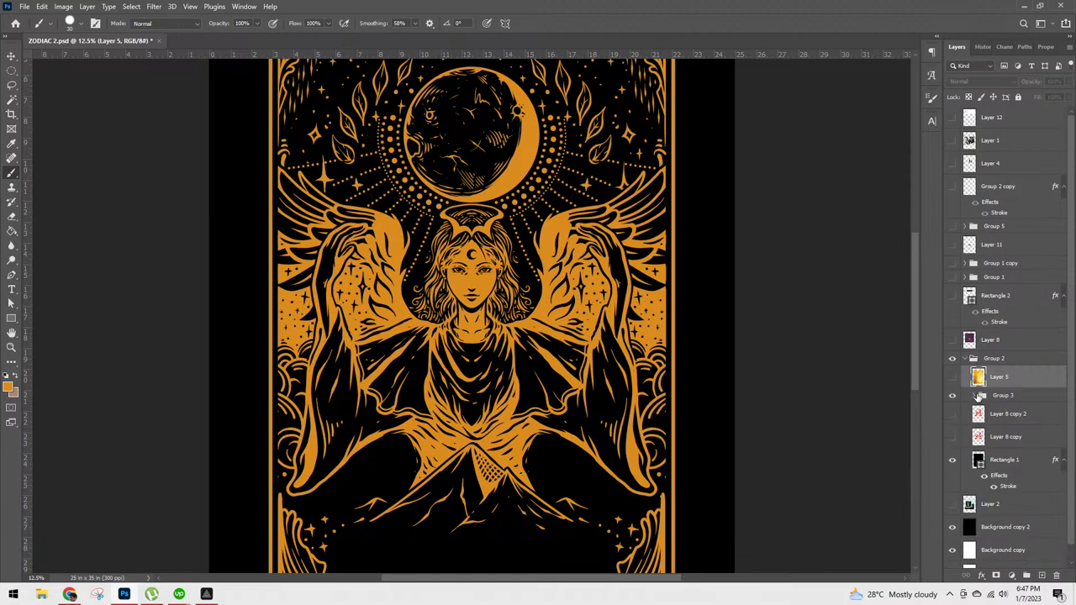
pyautogui.click(975, 396)
pyautogui.click(1006, 400)
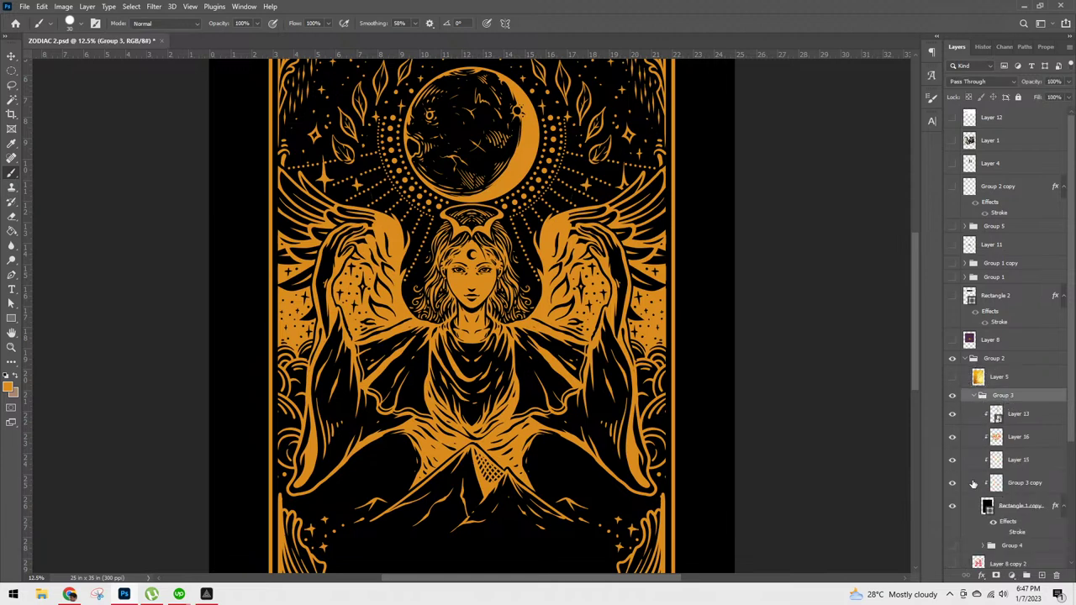
pyautogui.keyDown('ctrl'); pyautogui.click(987, 506); pyautogui.keyUp('ctrl')
pyautogui.click(952, 376)
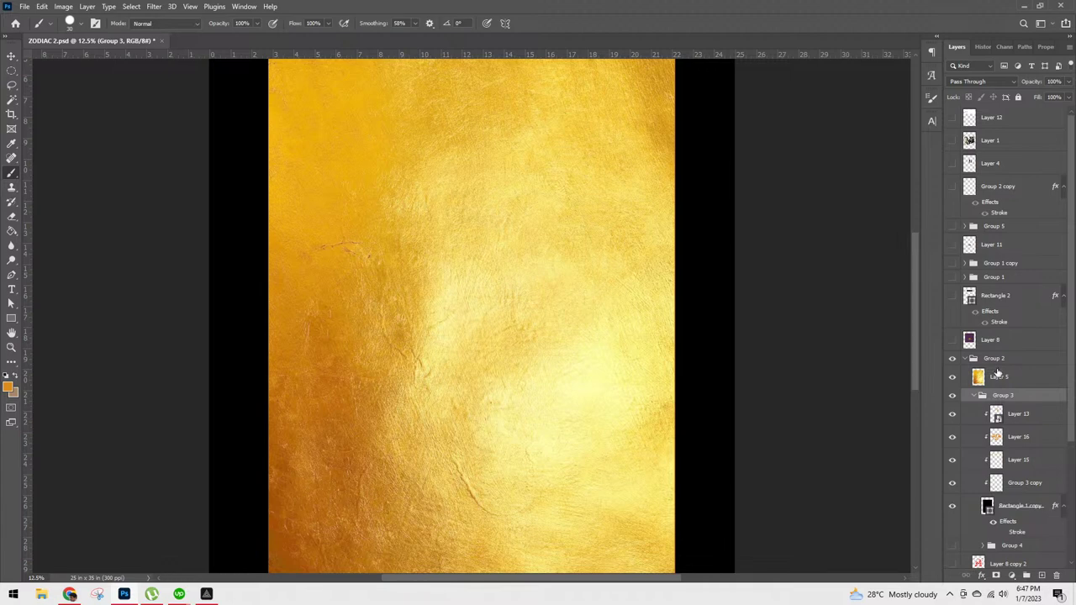
pyautogui.click(998, 374)
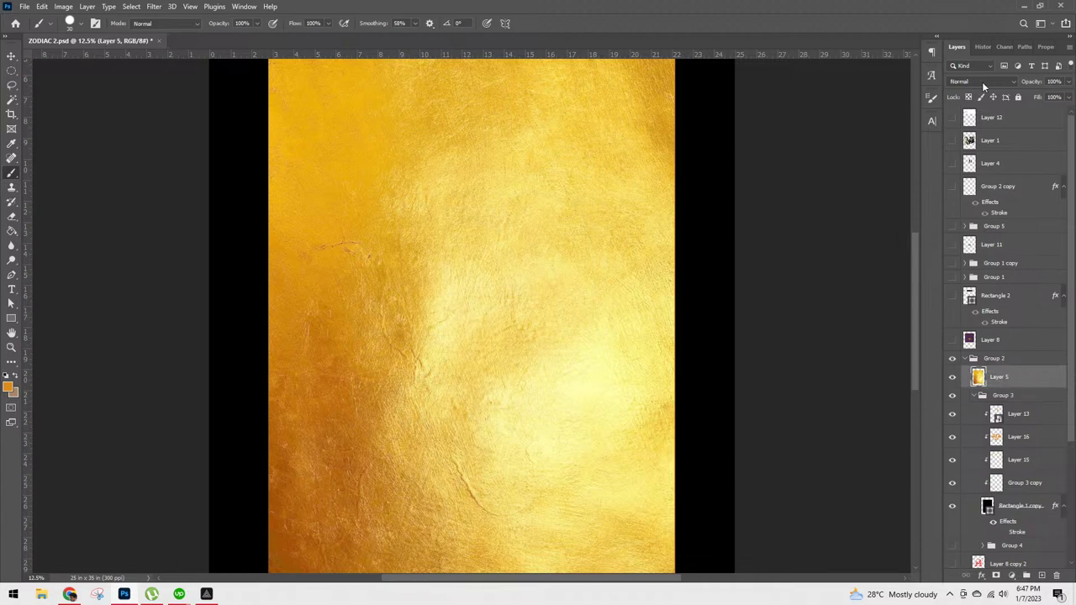
pyautogui.hotkey('ctrl', 'alt', 'g')
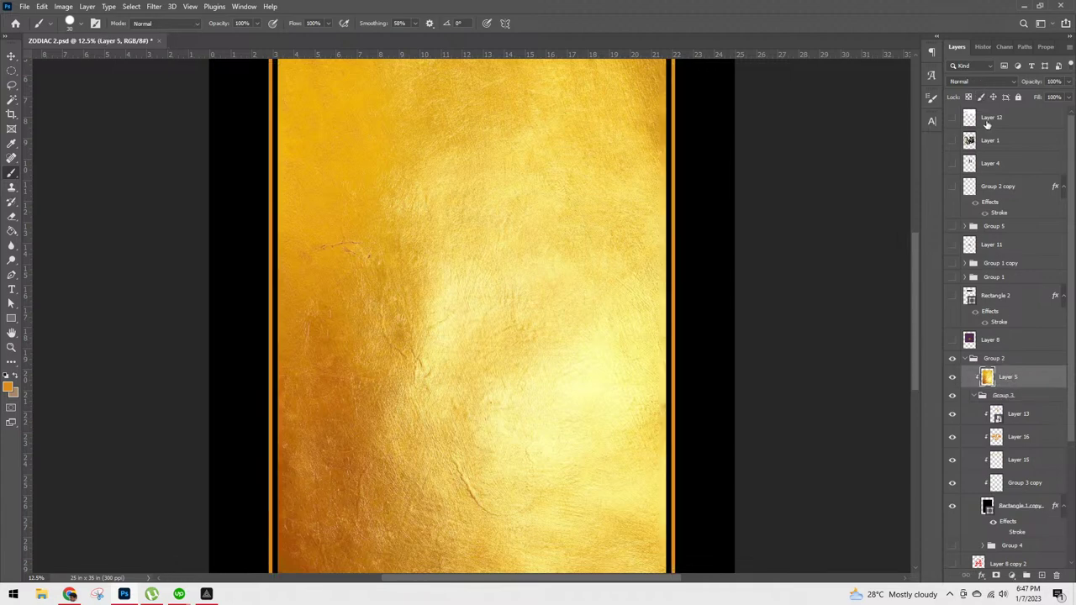
# Step: Compare blend modes for the clipped gold texture over the artwork and set the layer to Multiply
pyautogui.click(988, 81)
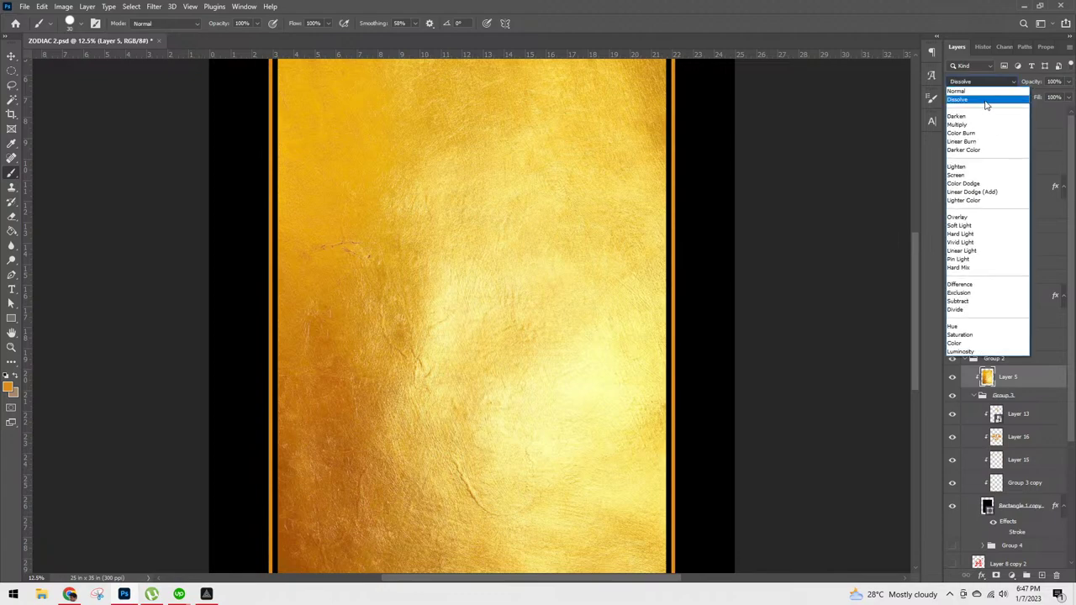
pyautogui.click(988, 101)
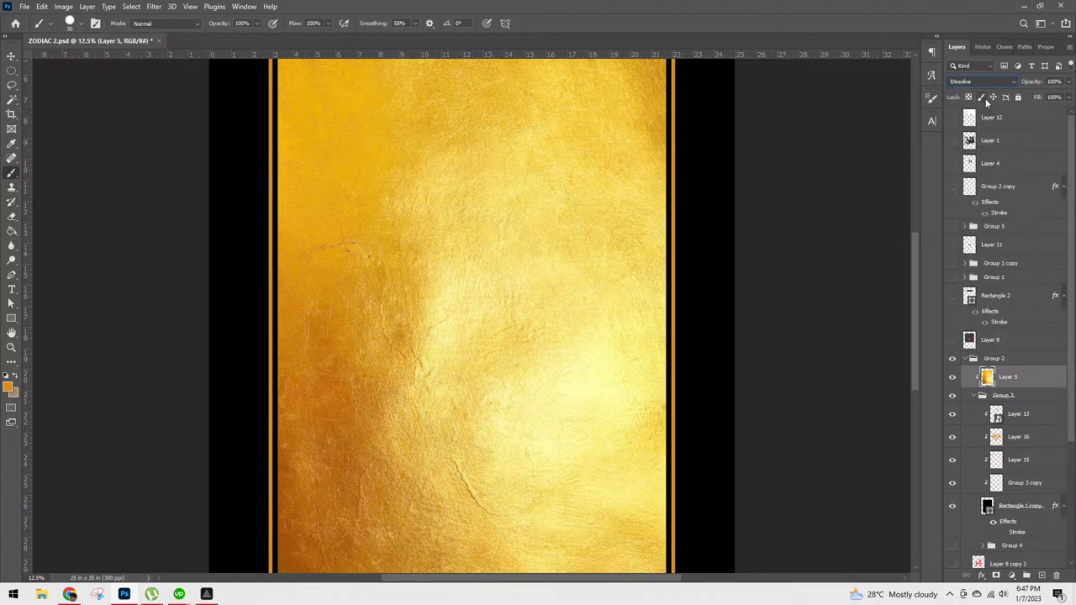
pyautogui.press('Down')
pyautogui.press('Down')
pyautogui.press('Down')
pyautogui.press('Down')
pyautogui.press('Down')
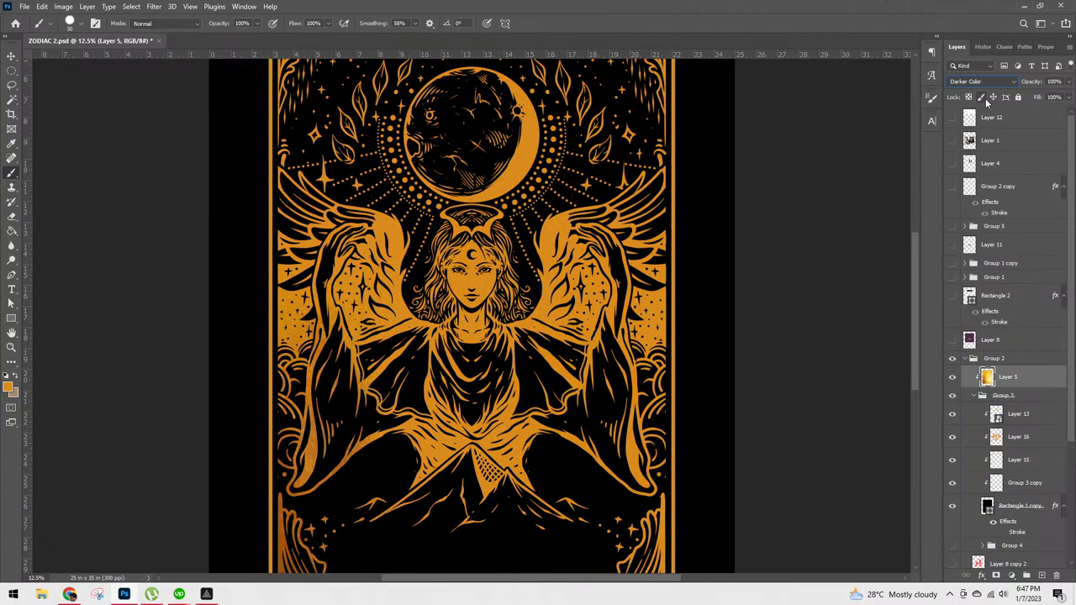
pyautogui.press('Down')
pyautogui.press('Down')
pyautogui.press('Down')
pyautogui.press('Down')
pyautogui.press('Down')
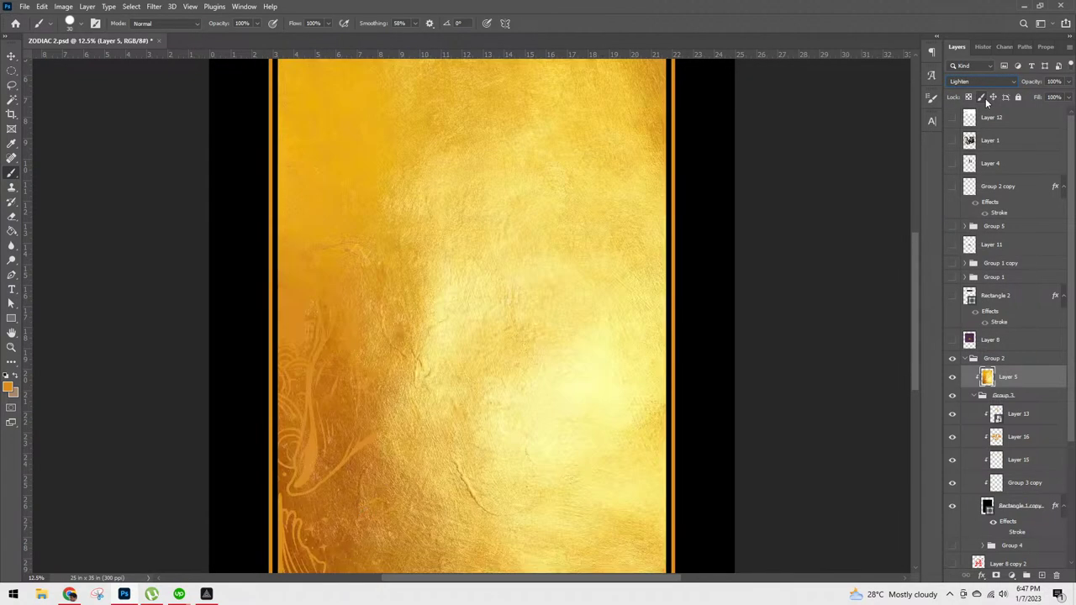
pyautogui.press('Down')
pyautogui.press('Down')
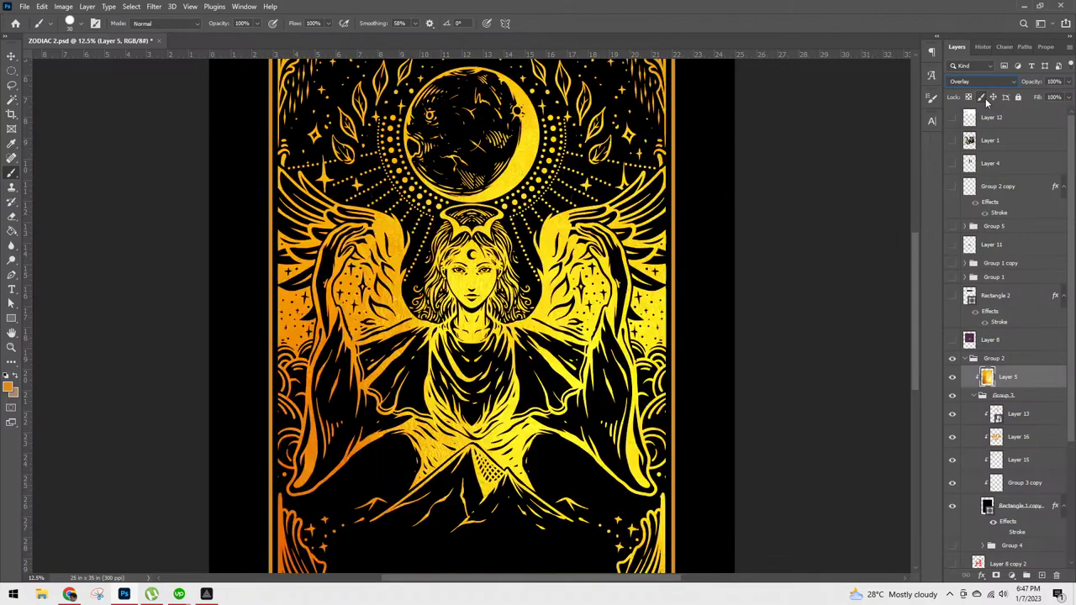
pyautogui.press('Up')
pyautogui.press('Up')
pyautogui.press('Up')
pyautogui.press('Up')
pyautogui.press('Up')
pyautogui.press('Up')
pyautogui.press('Up')
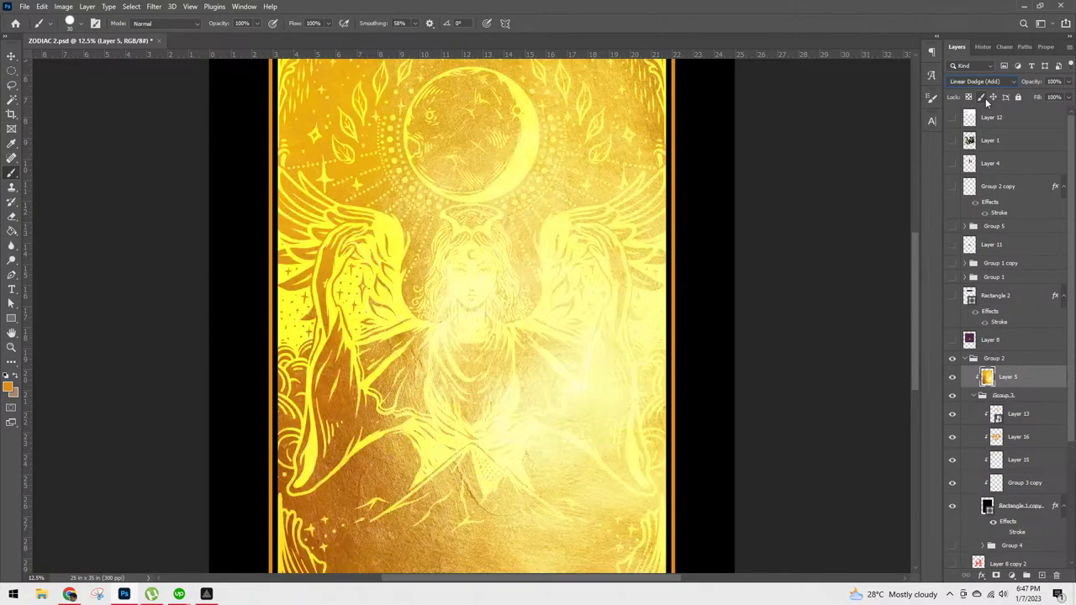
pyautogui.press('Up')
pyautogui.press('Up')
pyautogui.press('Up')
pyautogui.press('Up')
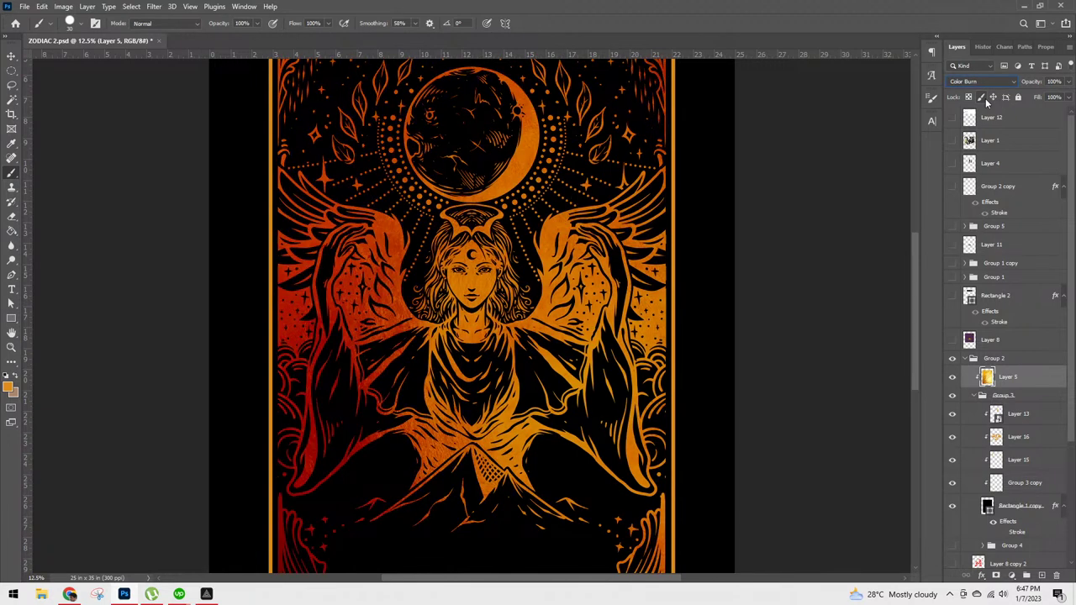
pyautogui.press('Up')
pyautogui.press('Down')
pyautogui.press('Down')
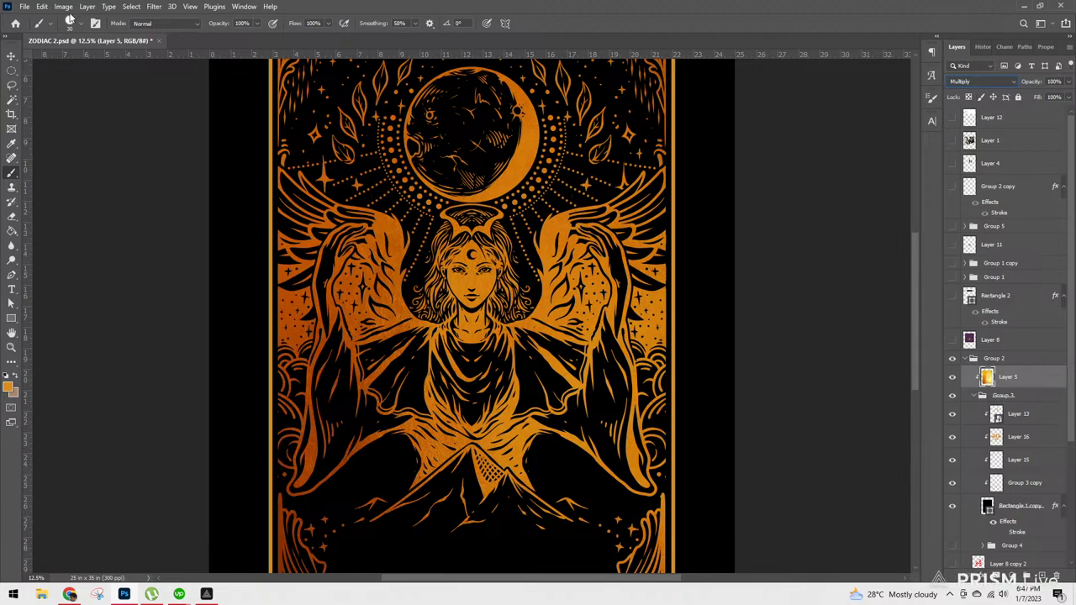
# Step: Try an image adjustment on the gold texture layer and hide the layer
pyautogui.click(63, 6)
pyautogui.click(206, 34)
pyautogui.moveTo(502, 115)
pyautogui.mouseDown()
pyautogui.moveTo(518, 116)
pyautogui.moveTo(539, 143)
pyautogui.moveTo(493, 114)
pyautogui.mouseUp()
pyautogui.click(592, 104)
pyautogui.press('b')
pyautogui.click(952, 377)
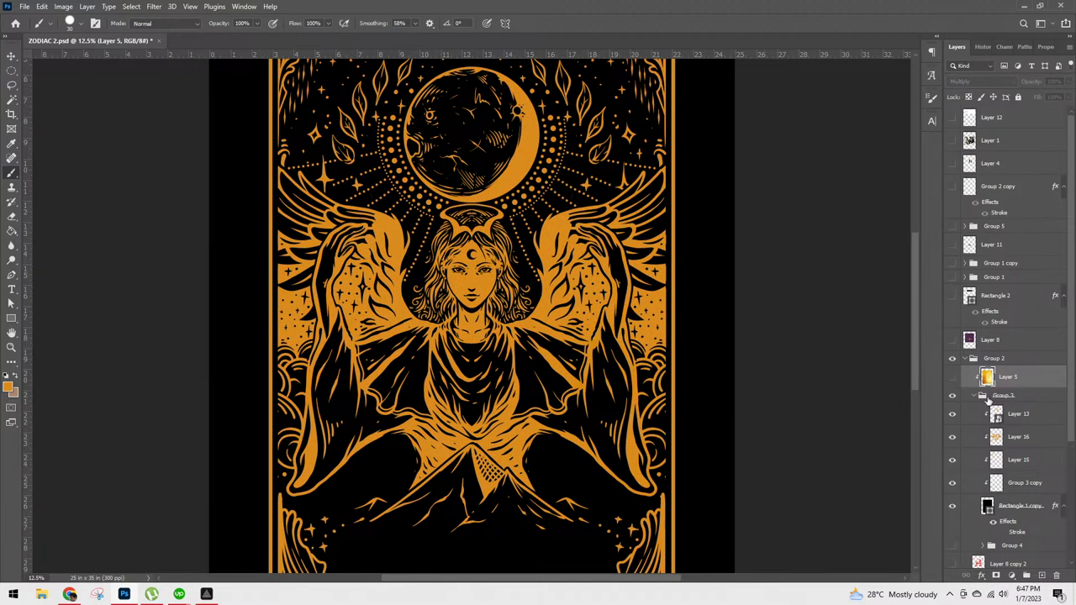
# Step: Compare the poster with and without Layer 16's reworked robe and cape artwork, leaving the layer shown
pyautogui.click(953, 437)
pyautogui.click(953, 436)
pyautogui.click(953, 437)
pyautogui.click(953, 436)
pyautogui.click(953, 436)
pyautogui.hotkey('ctrl', '+')
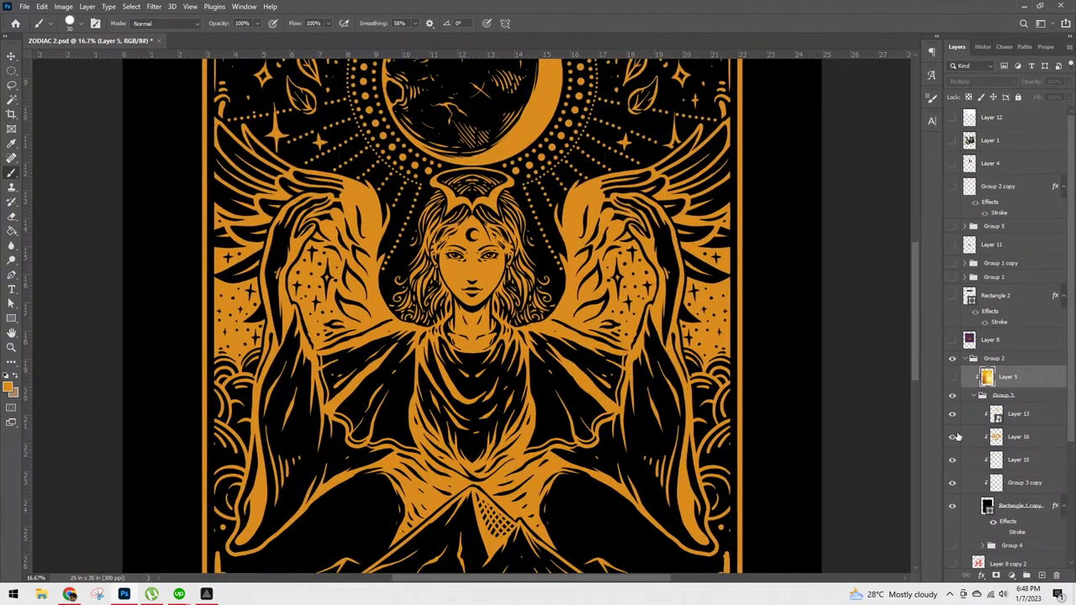
pyautogui.hotkey('ctrl', '-')
pyautogui.click(955, 436)
pyautogui.click(955, 437)
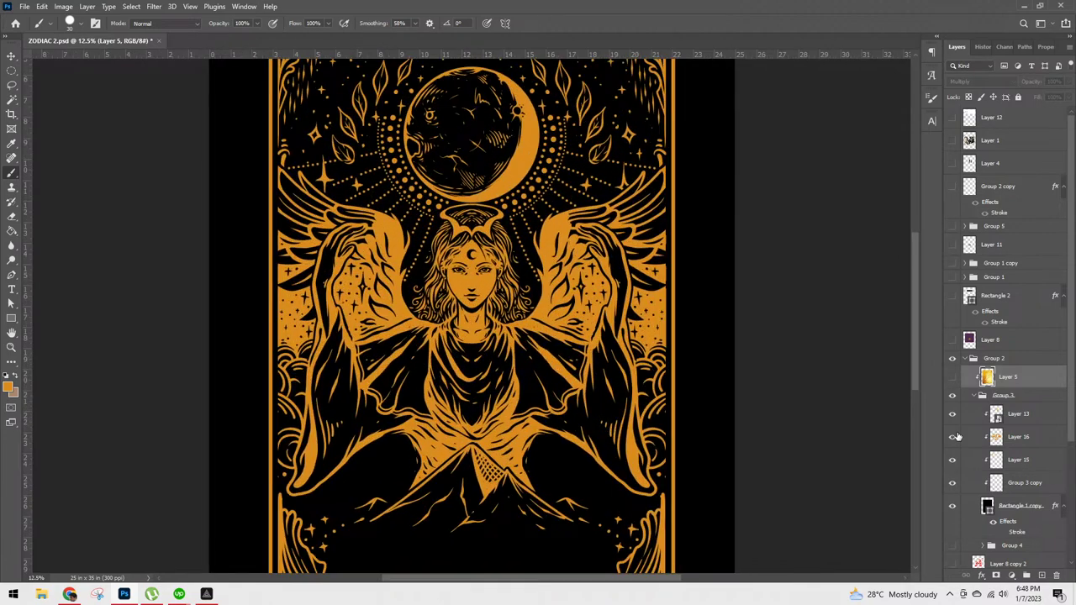
# Step: With vertical brush symmetry on Layer 16, trim the lower robe's outer edges to black on both sides using a 125 px brush
pyautogui.hotkey('ctrl', '+')
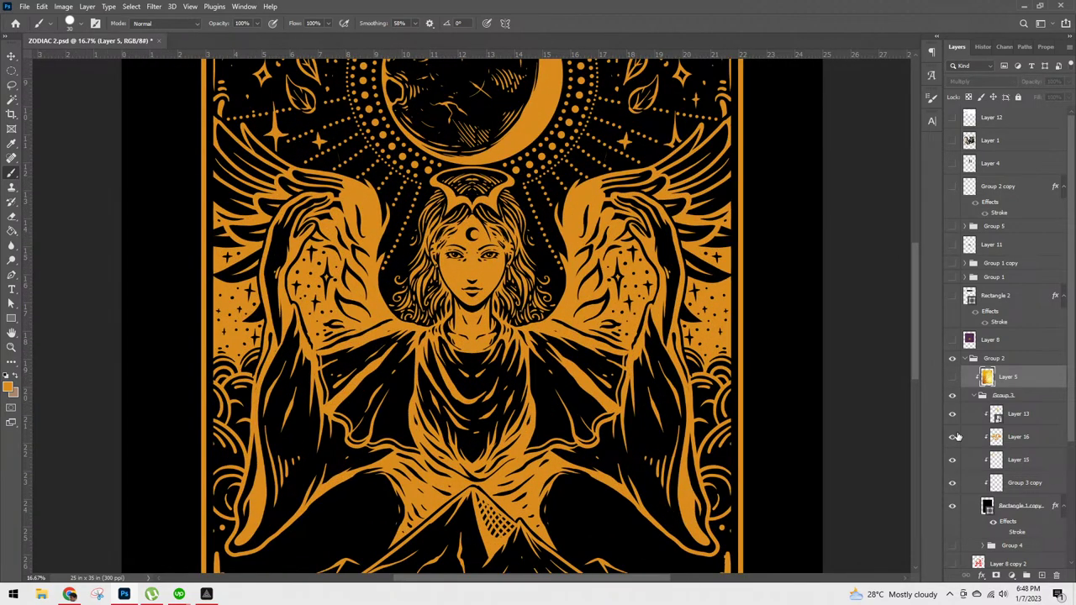
pyautogui.moveTo(650, 396); pyautogui.dragTo(703, 349)
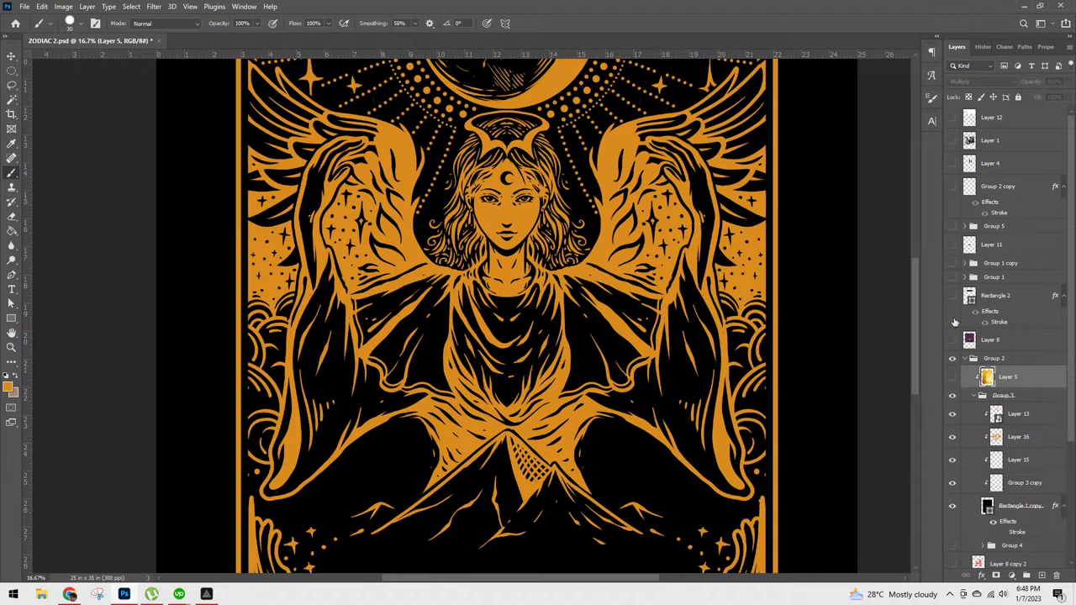
pyautogui.click(1001, 437)
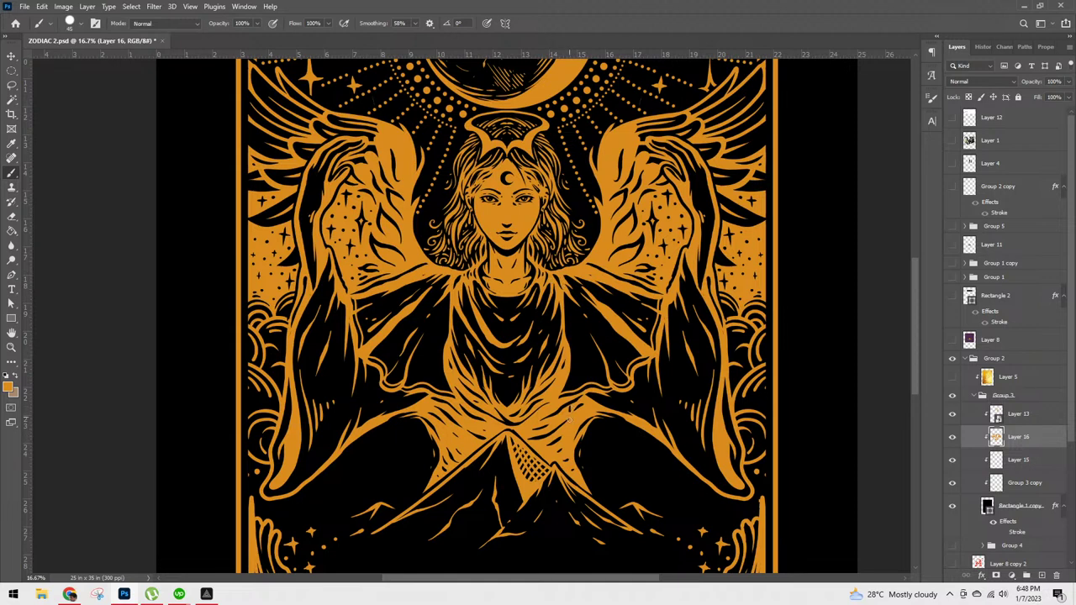
pyautogui.click(505, 23)
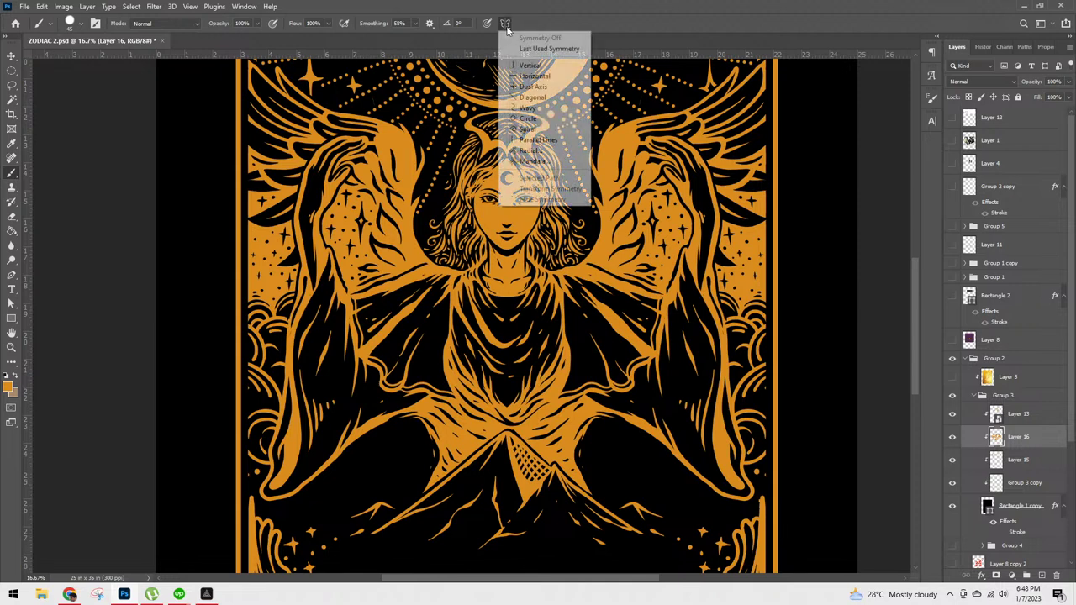
pyautogui.click(537, 66)
pyautogui.moveTo(577, 462)
pyautogui.mouseDown()
pyautogui.moveTo(570, 409)
pyautogui.moveTo(582, 404)
pyautogui.moveTo(608, 417)
pyautogui.moveTo(580, 461)
pyautogui.mouseUp()
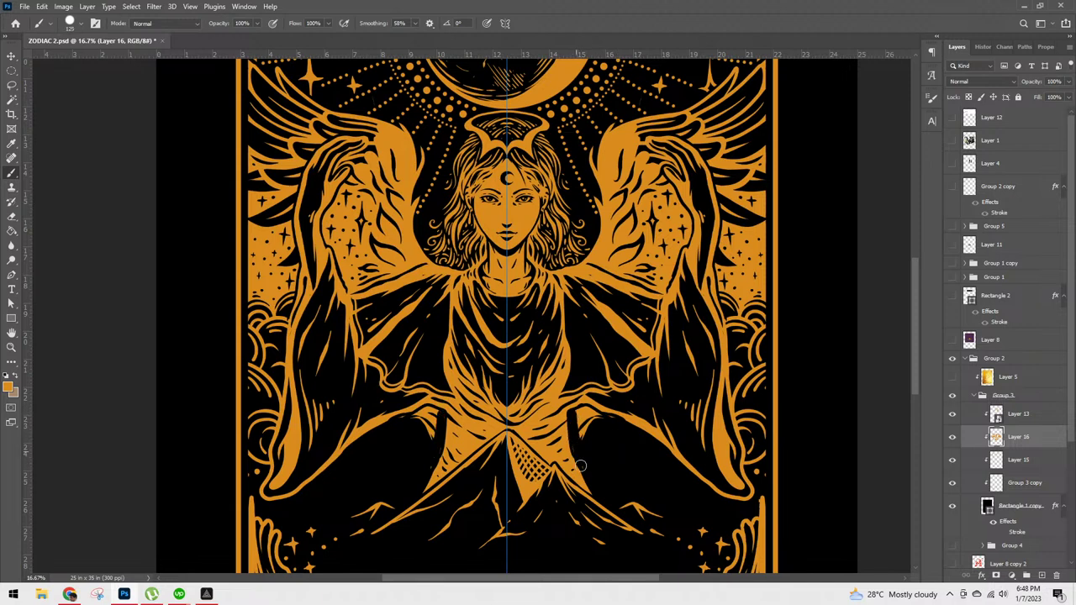
pyautogui.moveTo(575, 415)
pyautogui.mouseDown()
pyautogui.moveTo(597, 414)
pyautogui.moveTo(588, 454)
pyautogui.mouseUp()
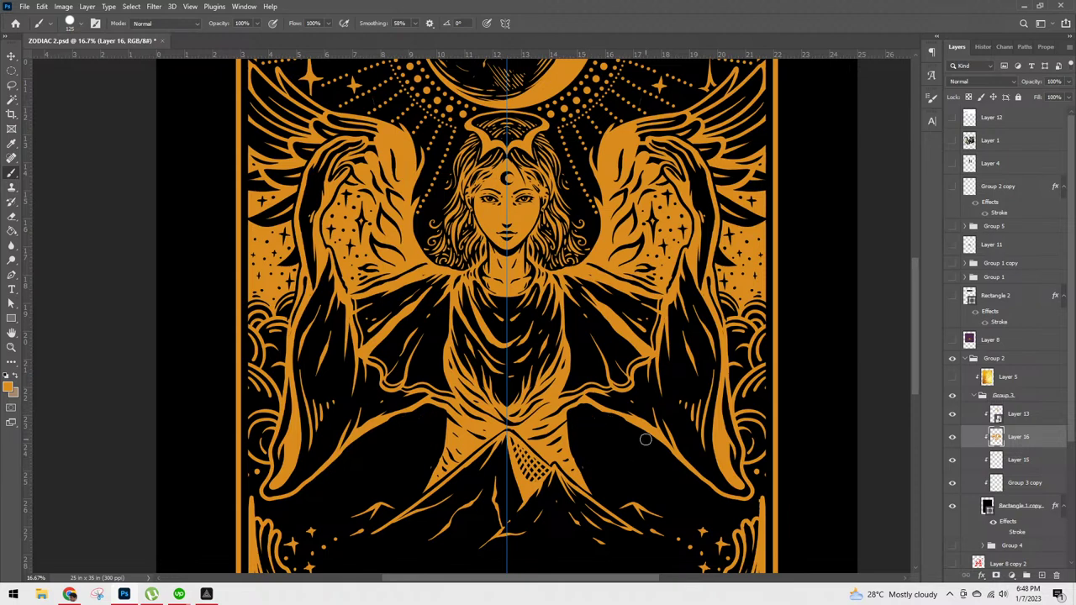
pyautogui.moveTo(699, 347); pyautogui.dragTo(684, 368)
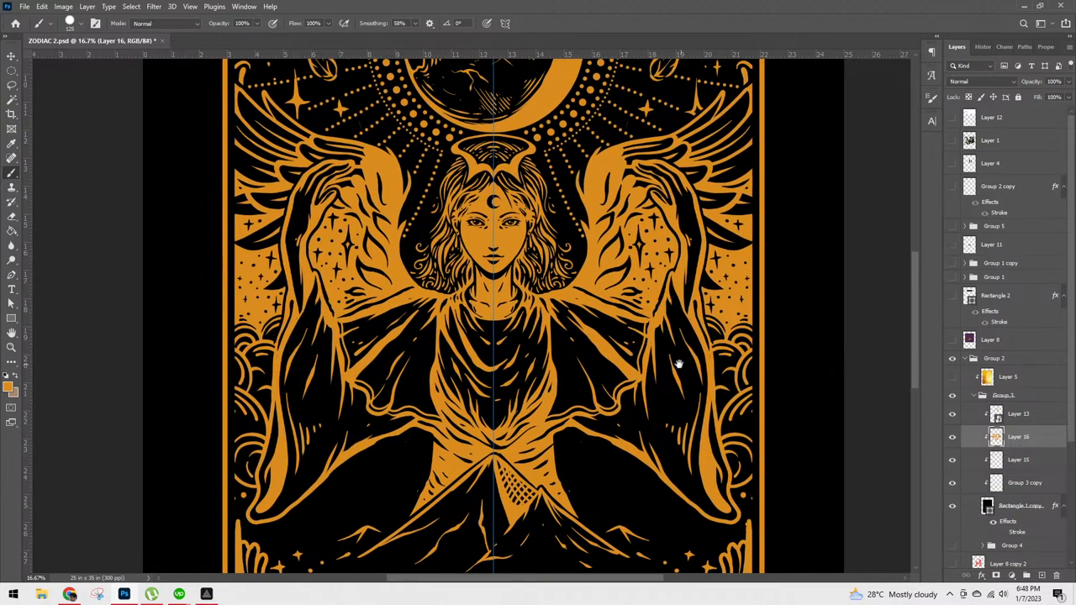
pyautogui.press('[')
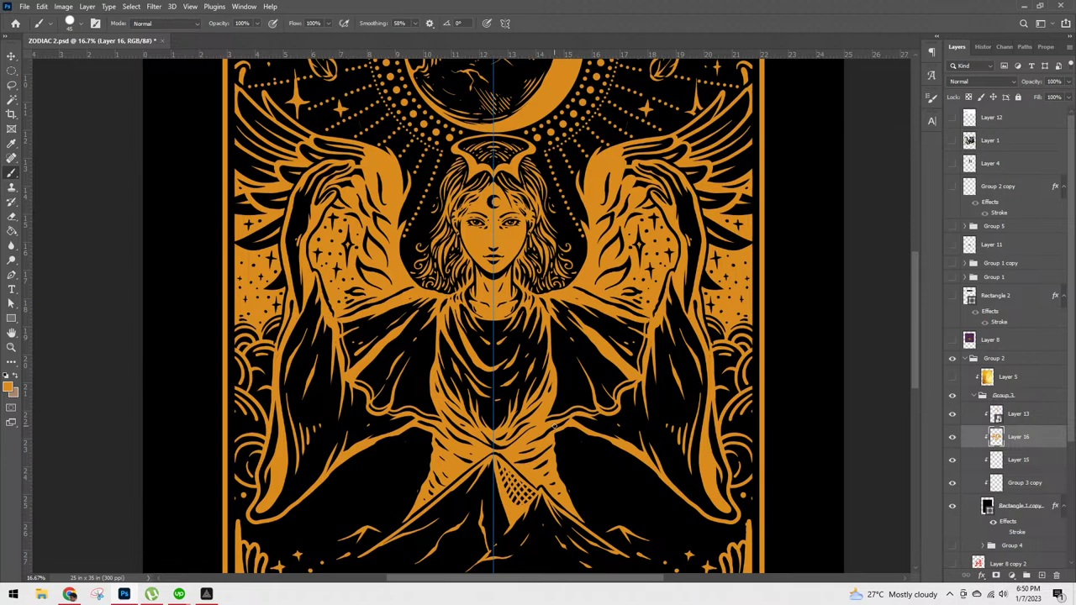
# Step: Show the exaltare title in Group 1, select its text for editing and search the font list for the Roxborough font
pyautogui.scroll(5, 703, 311)
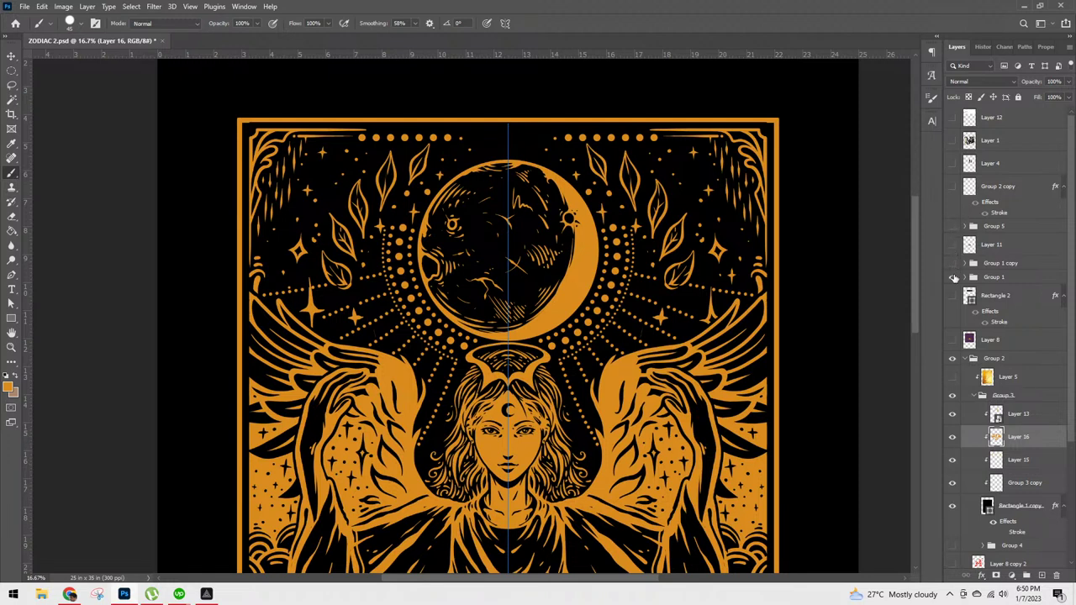
pyautogui.click(953, 277)
pyautogui.click(974, 278)
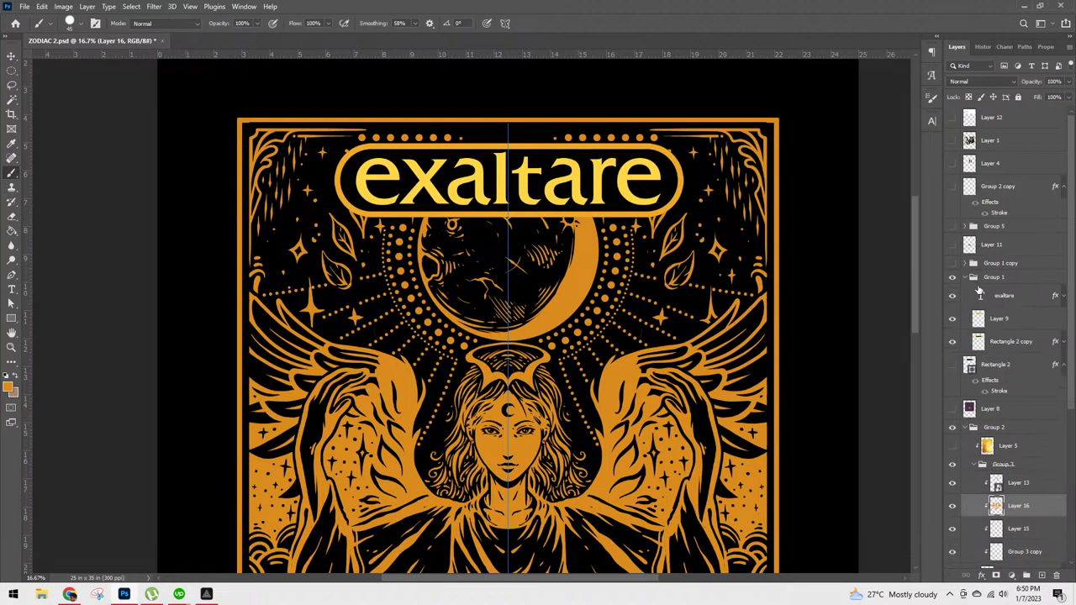
pyautogui.doubleClick(981, 296)
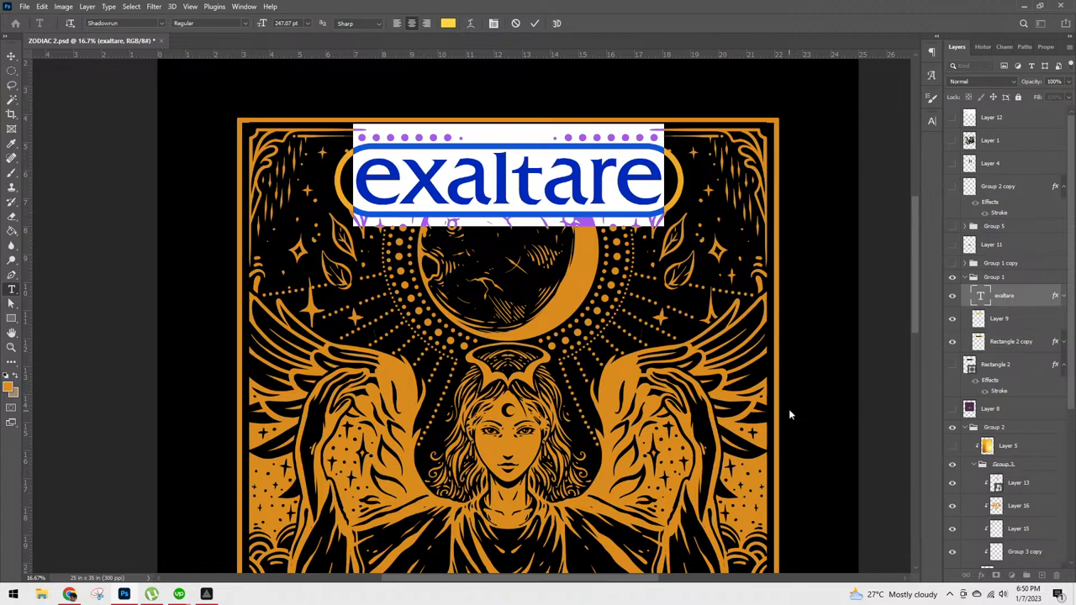
pyautogui.click(130, 24)
pyautogui.write('ros')
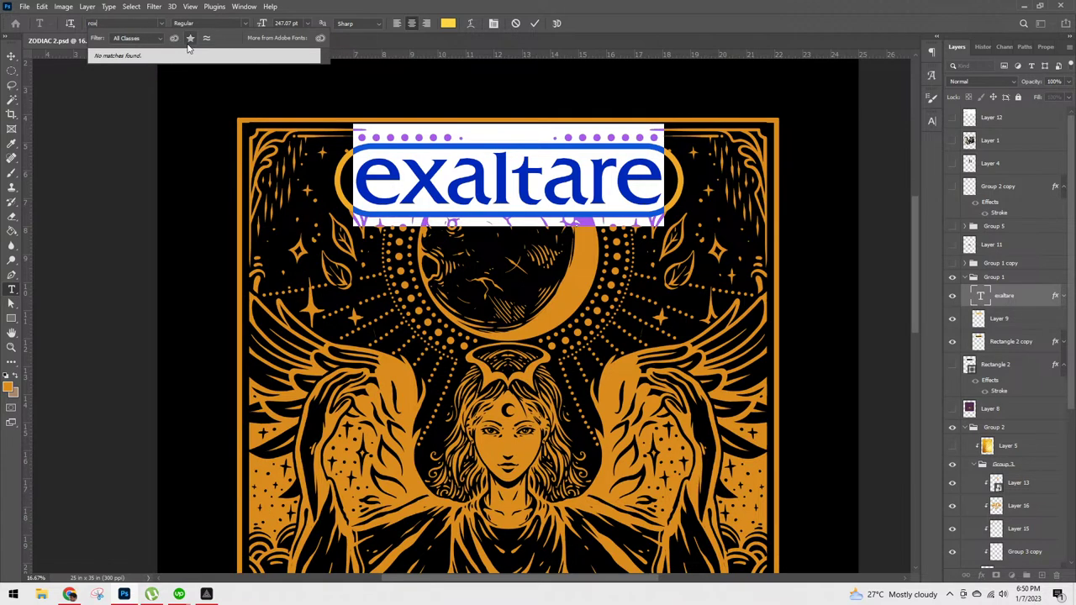
pyautogui.press('Escape')
# Step: In File Explorer, open Roxborough-CF.zip from Downloads and try to install its font, declining to replace the existing copy
pyautogui.press('super+e')
pyautogui.click(50, 148)
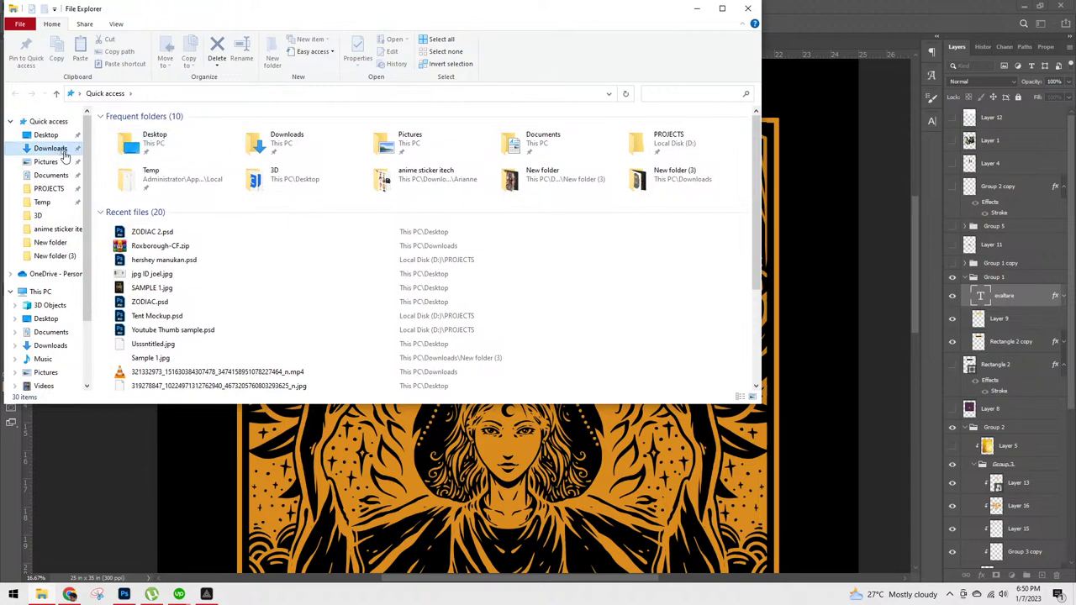
pyautogui.doubleClick(130, 139)
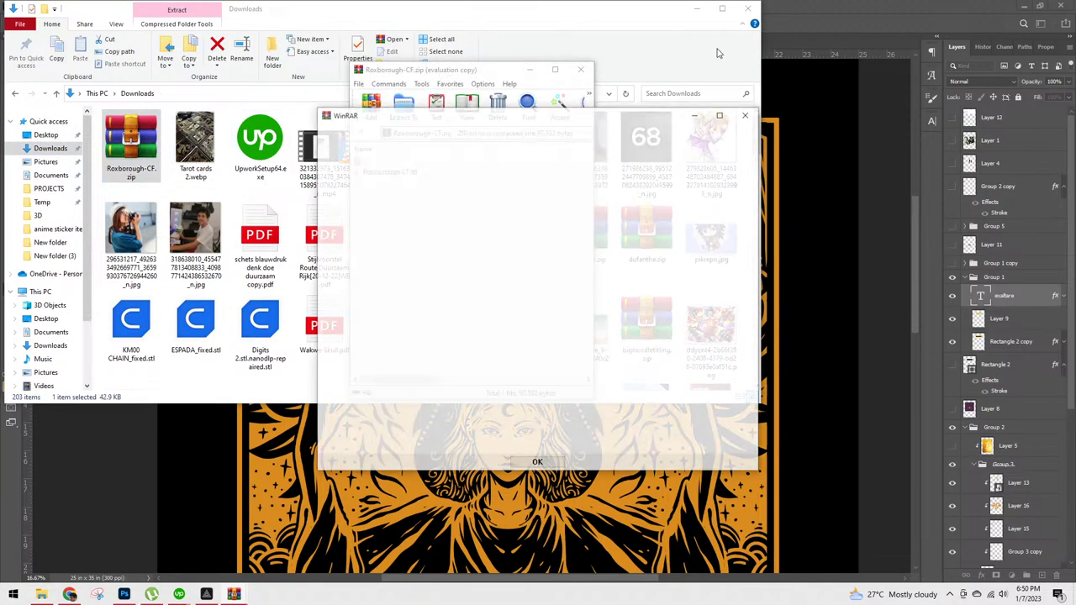
pyautogui.click(697, 9)
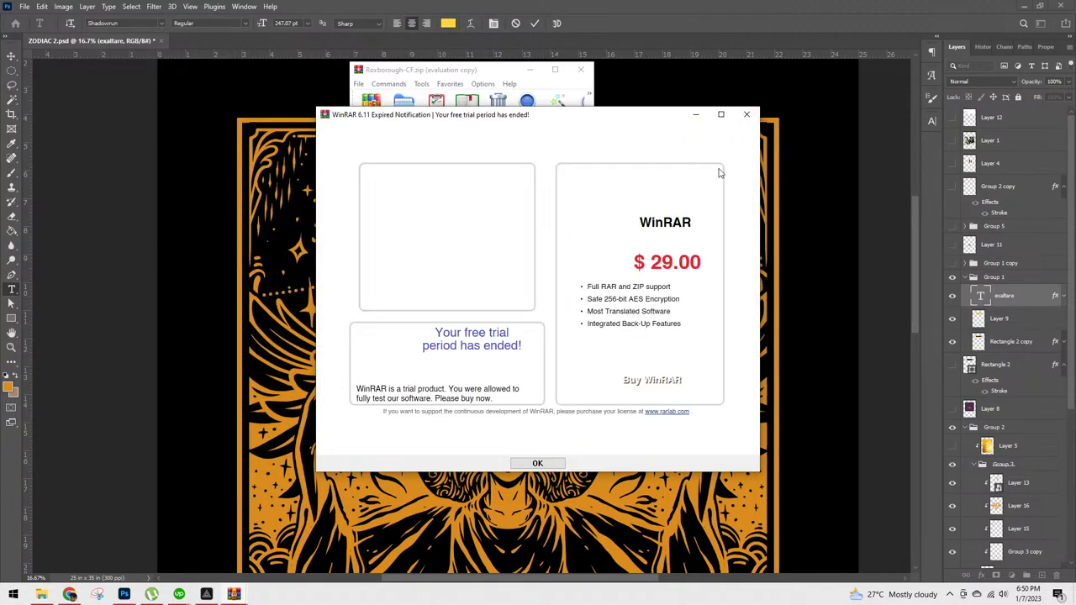
pyautogui.click(747, 115)
pyautogui.doubleClick(420, 176)
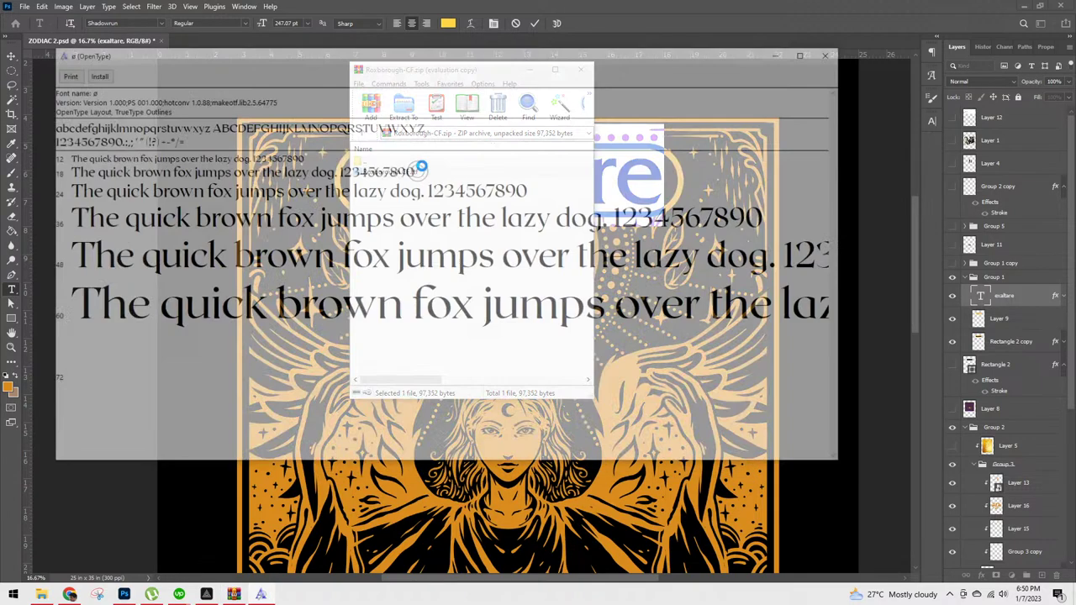
pyautogui.click(92, 73)
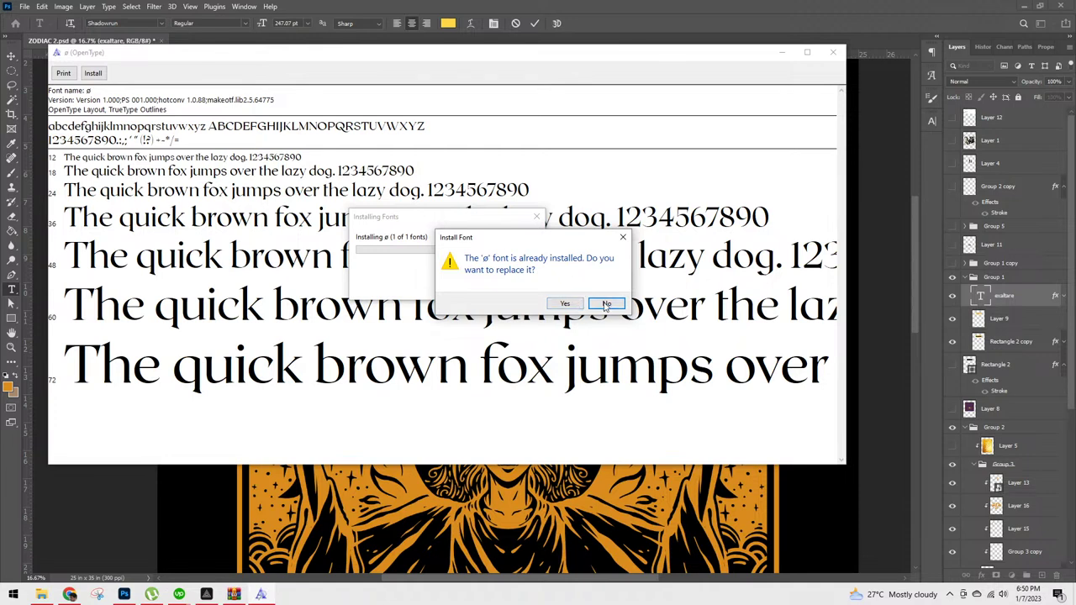
pyautogui.click(609, 305)
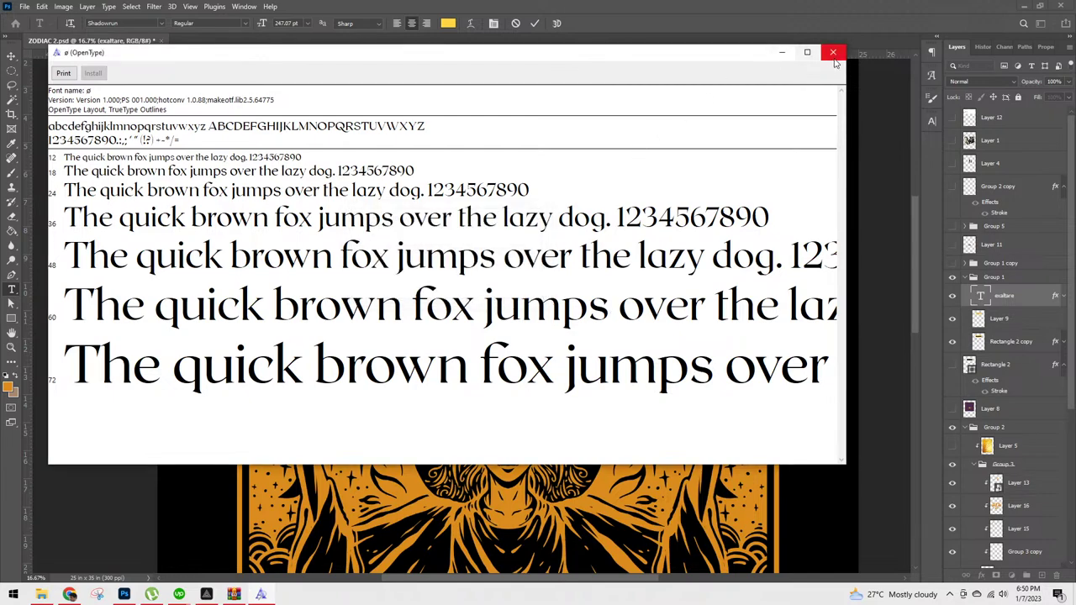
pyautogui.click(833, 52)
# Step: Set the exaltare title's font to the ø typeface
pyautogui.click(143, 24)
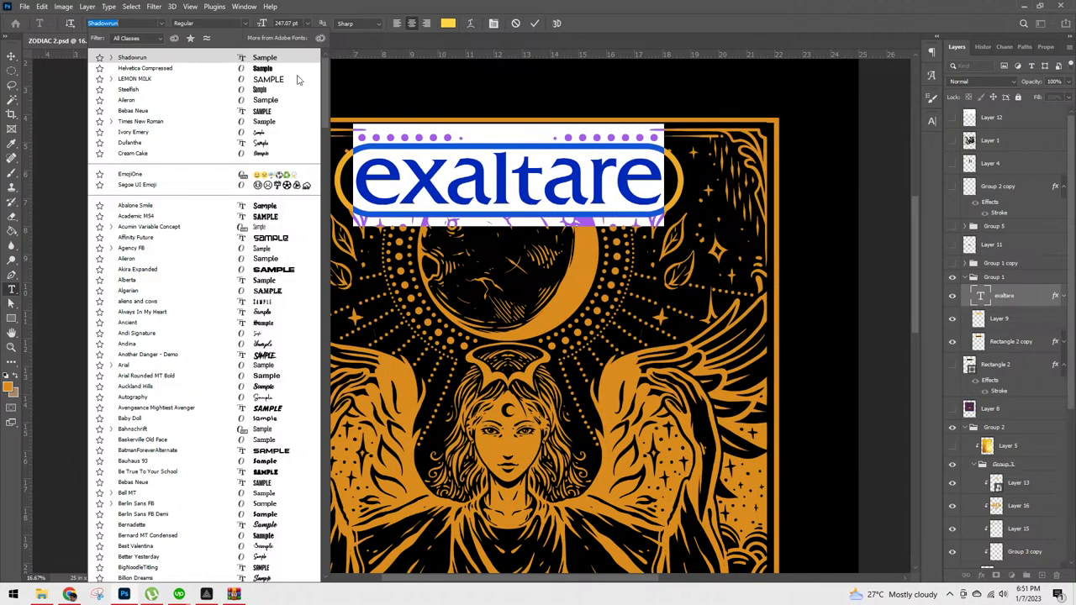
pyautogui.press('Down')
pyautogui.moveTo(304, 84); pyautogui.dragTo(309, 390)
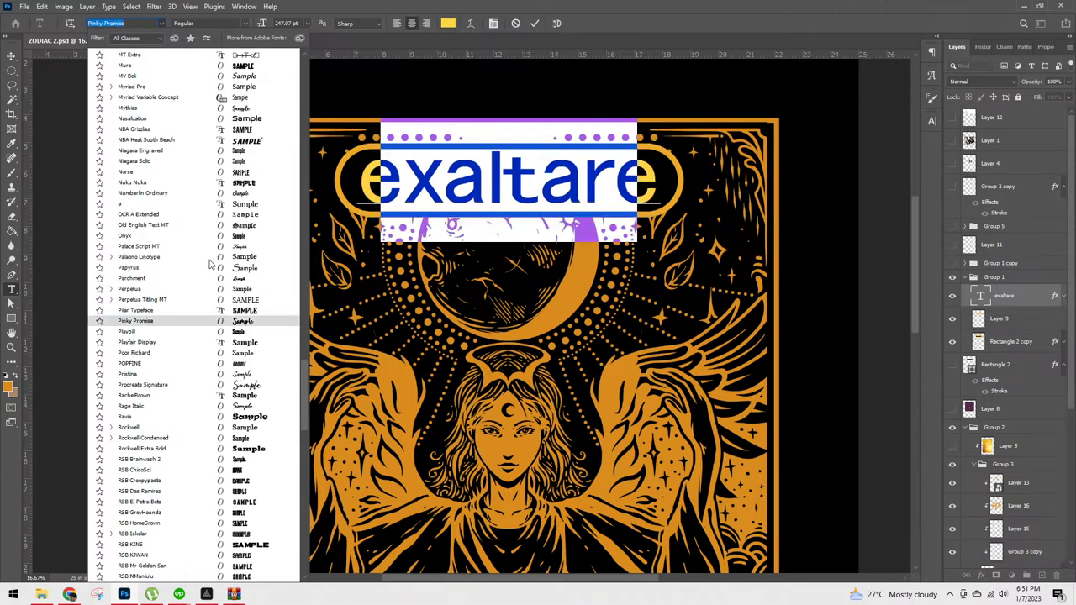
pyautogui.click(227, 206)
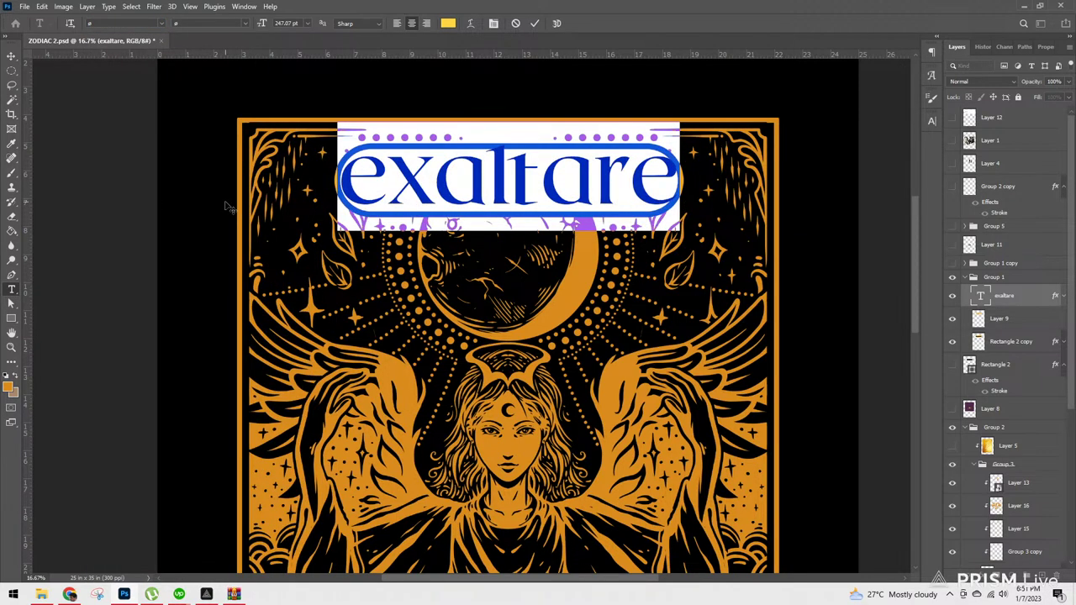
# Step: Replace the title's text by re-entering exaltare in the new font, and commit the edit
pyautogui.click(640, 184)
pyautogui.hotkey('ctrl', 'a')
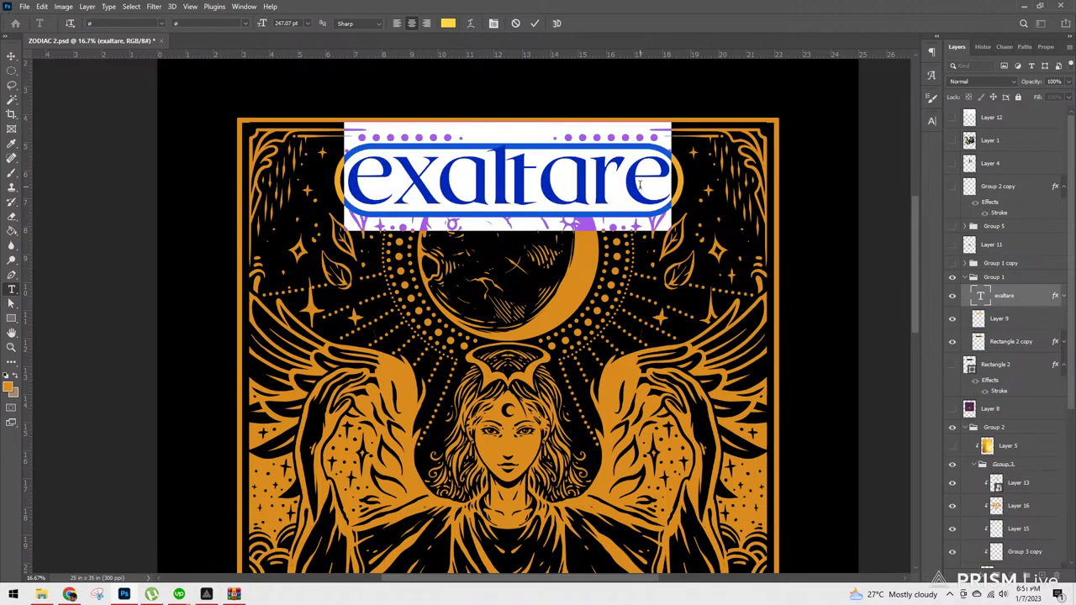
pyautogui.write('exa')
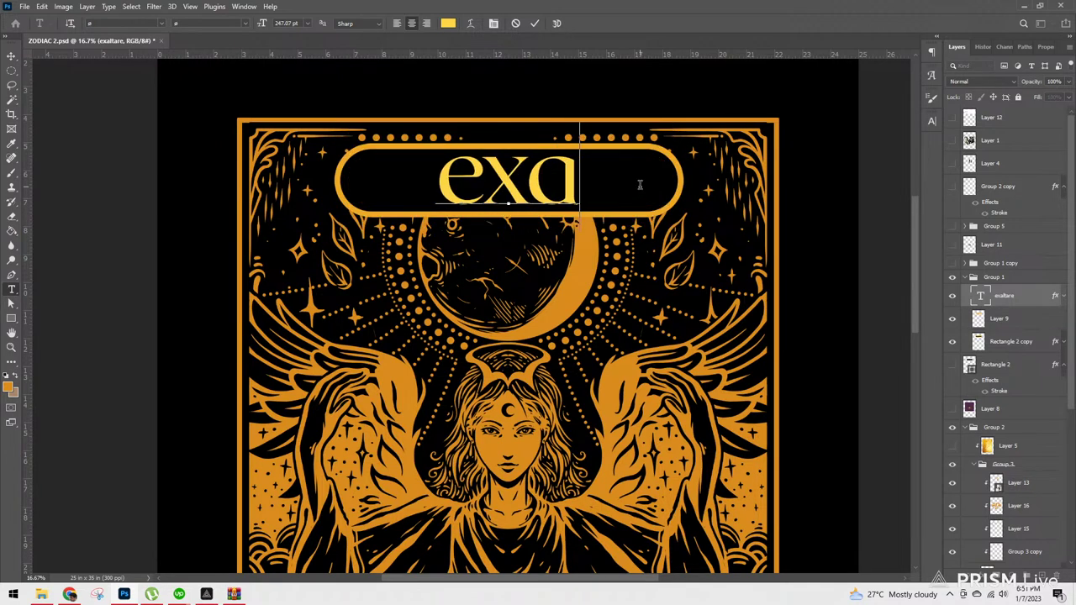
pyautogui.write('ltare')
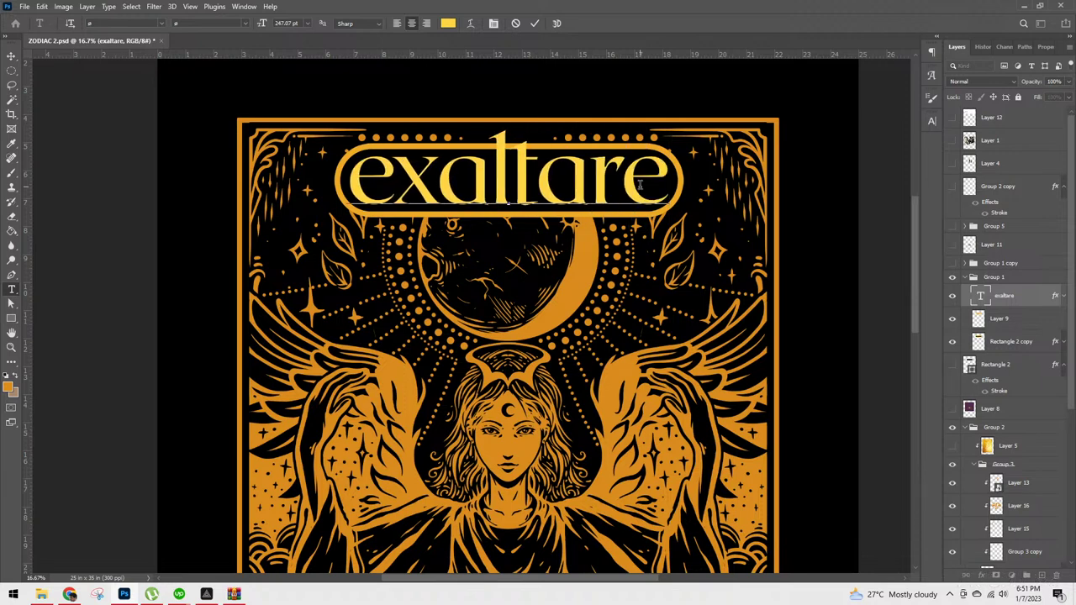
pyautogui.hotkey('ctrl', 'Return')
pyautogui.press('b')
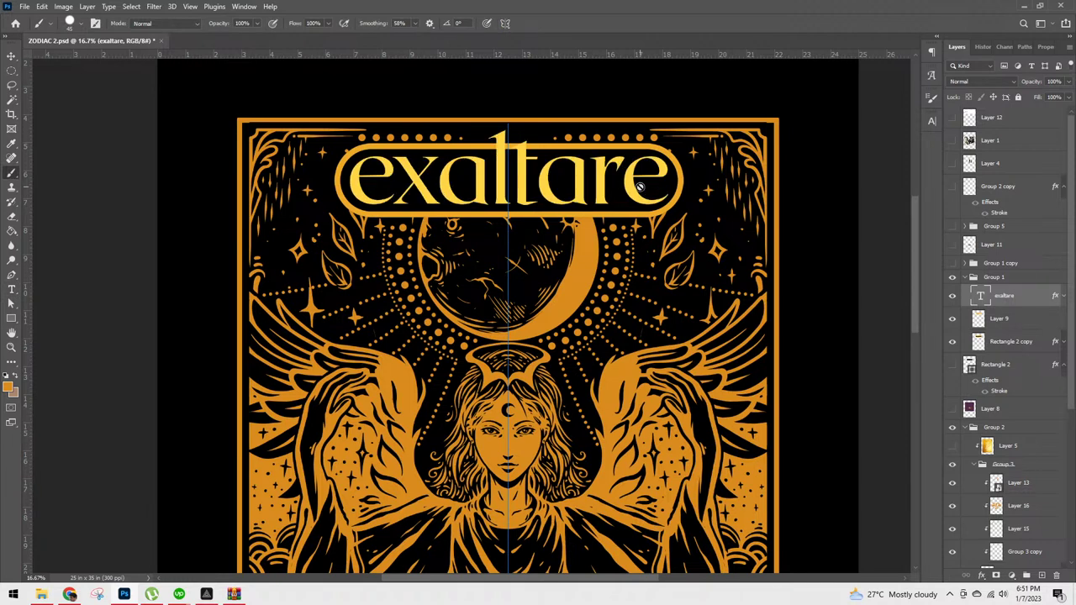
# Step: Apply an orange Color Overlay to Layer 9's title frame and rasterize its layer style
pyautogui.click(954, 343)
pyautogui.click(954, 343)
pyautogui.click(999, 320)
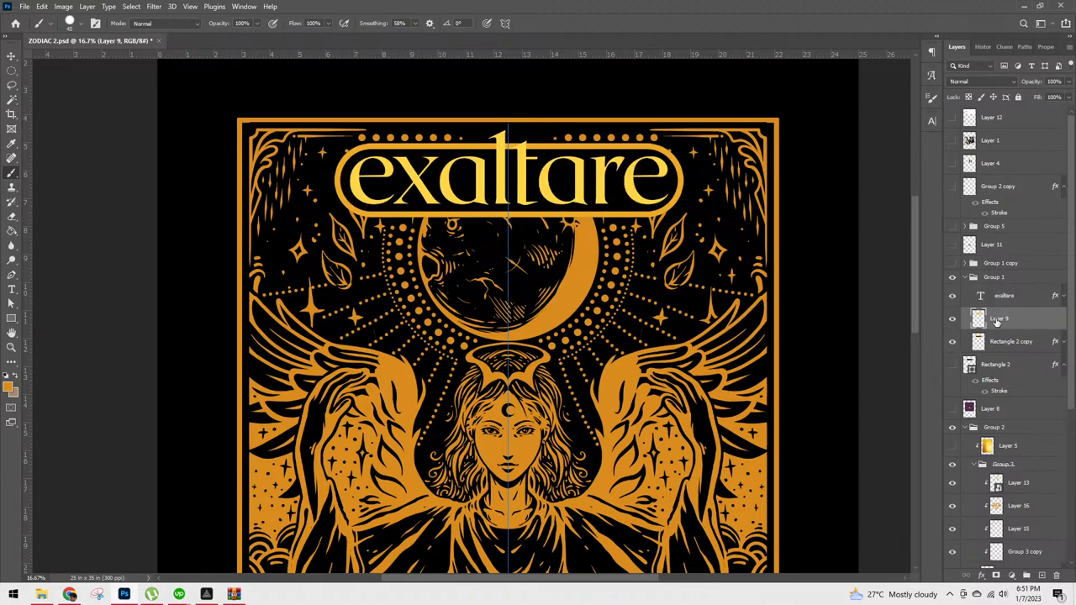
pyautogui.rightClick(996, 320)
pyautogui.press('Escape')
pyautogui.click(604, 263)
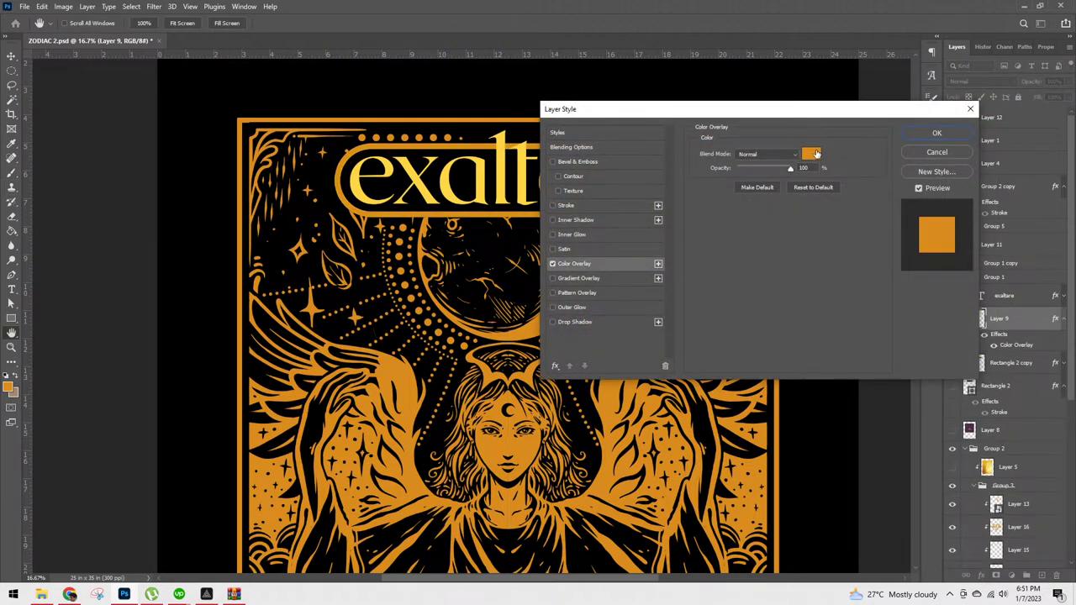
pyautogui.click(955, 135)
pyautogui.rightClick(1003, 317)
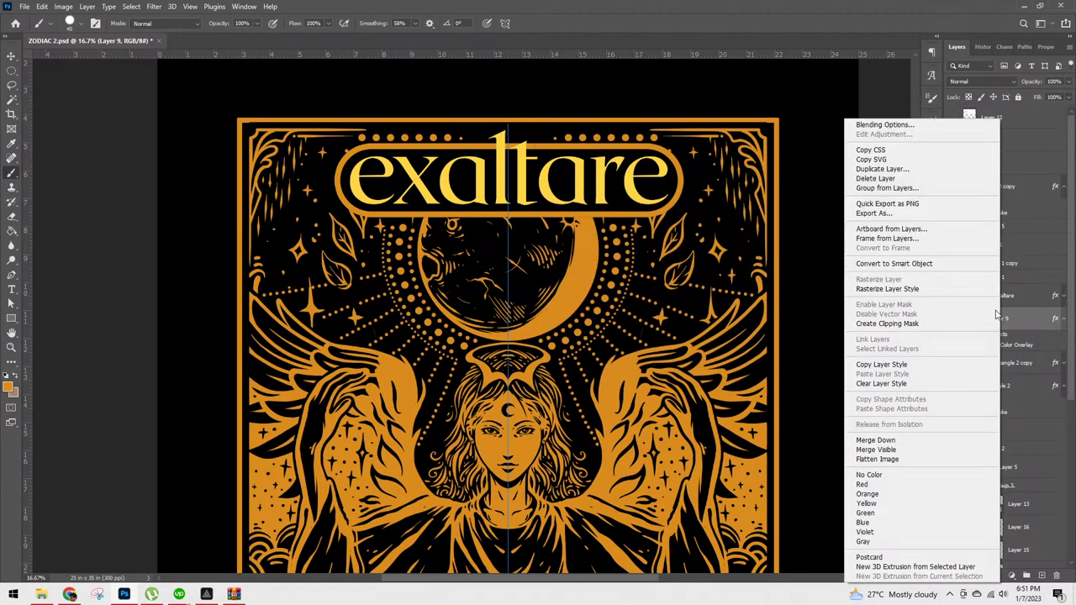
pyautogui.click(916, 290)
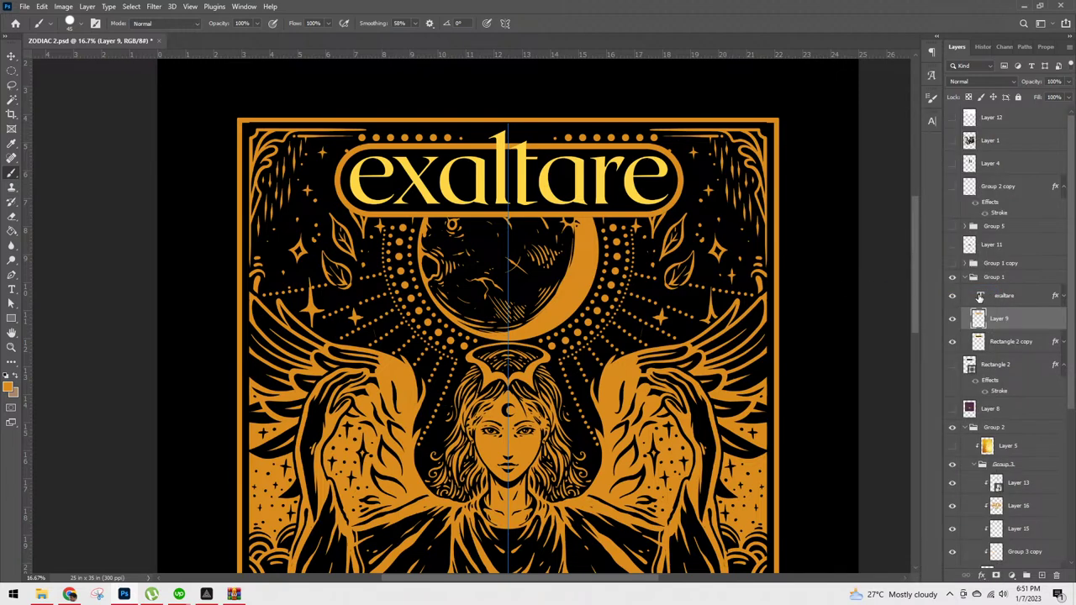
# Step: Recolor the exaltare title text to the poster's orange
pyautogui.doubleClick(981, 296)
pyautogui.click(448, 23)
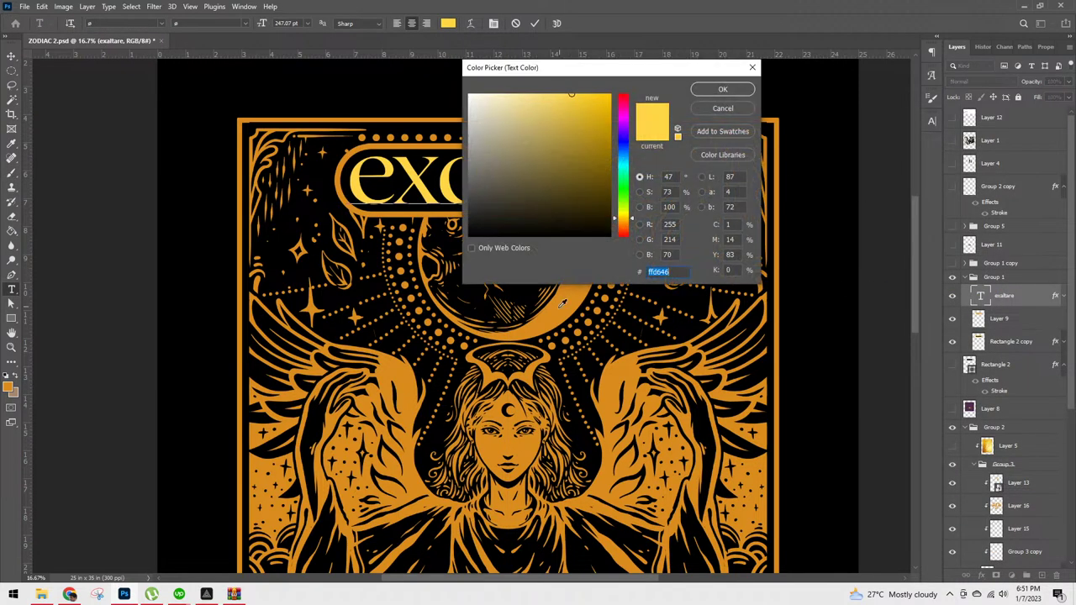
pyautogui.click(592, 113)
pyautogui.click(723, 89)
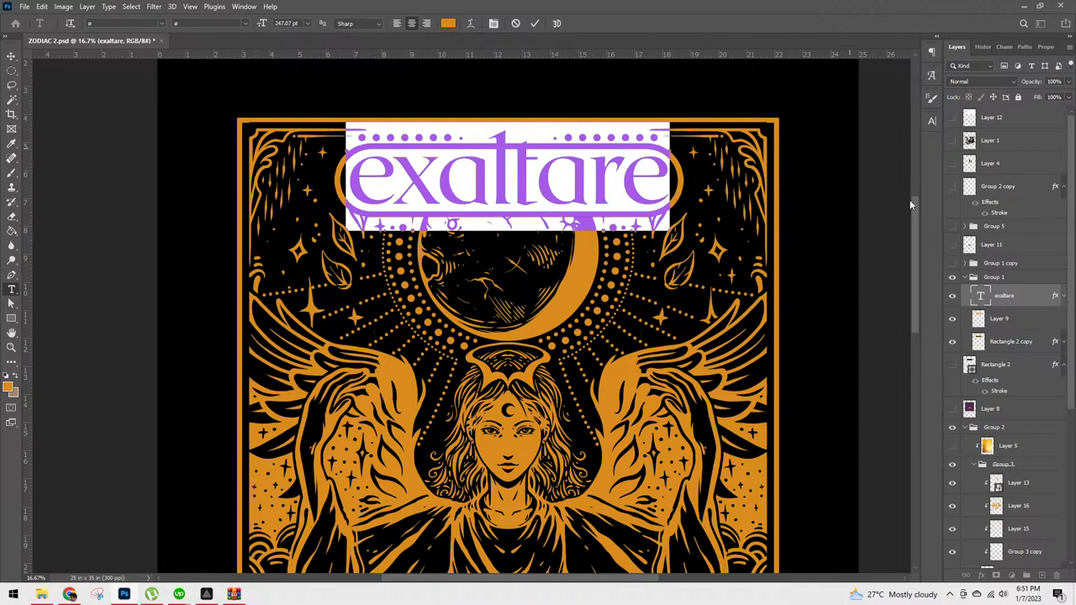
pyautogui.click(1001, 298)
pyautogui.press('b')
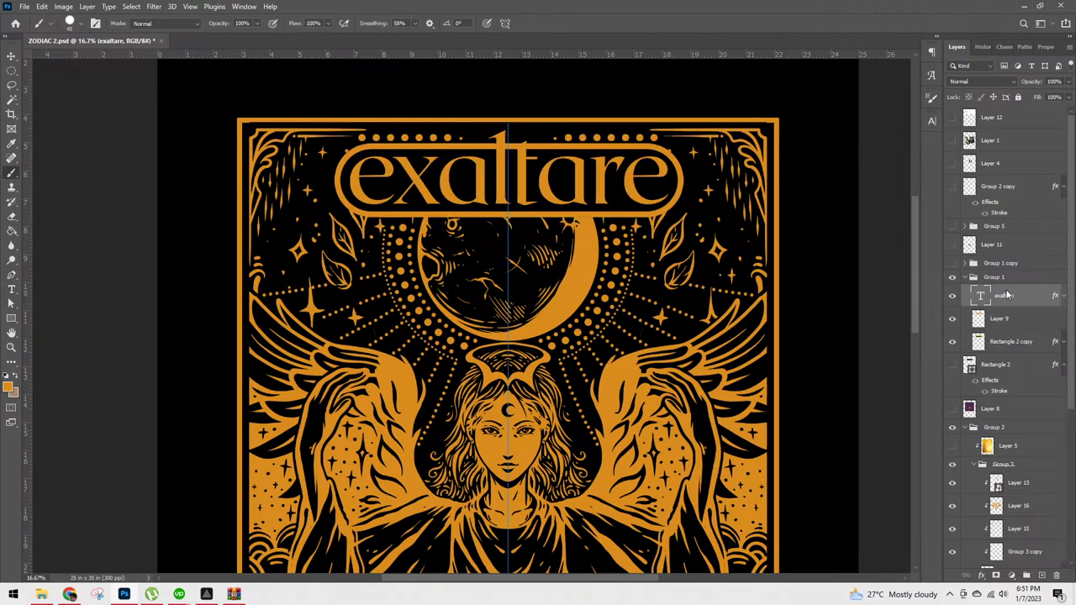
# Step: Add a black outside stroke to the exaltare title and narrow it to less than 47 px
pyautogui.rightClick(1010, 299)
pyautogui.click(900, 88)
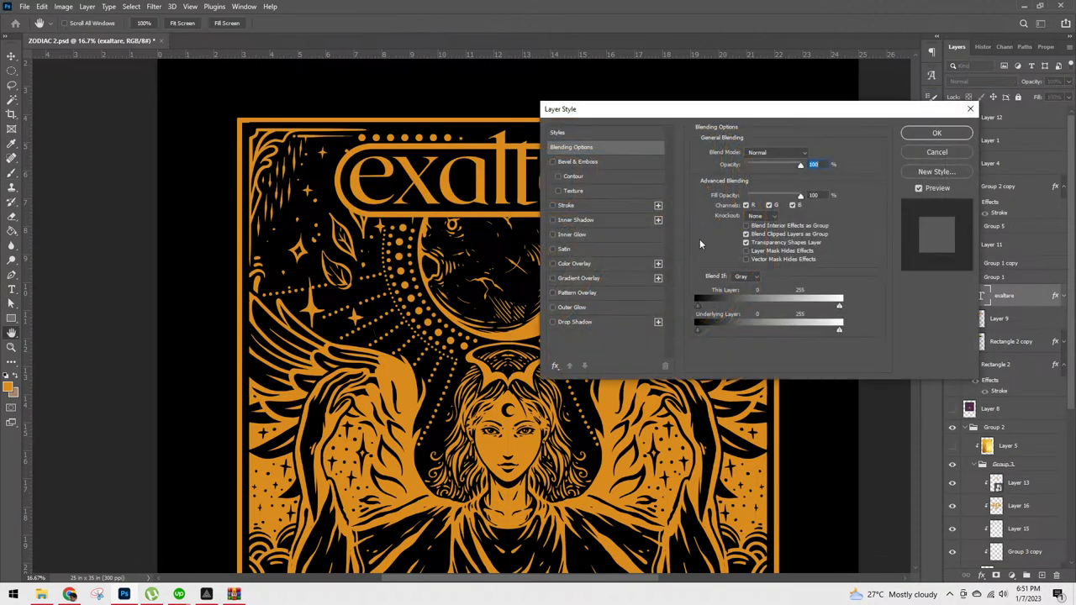
pyautogui.click(589, 208)
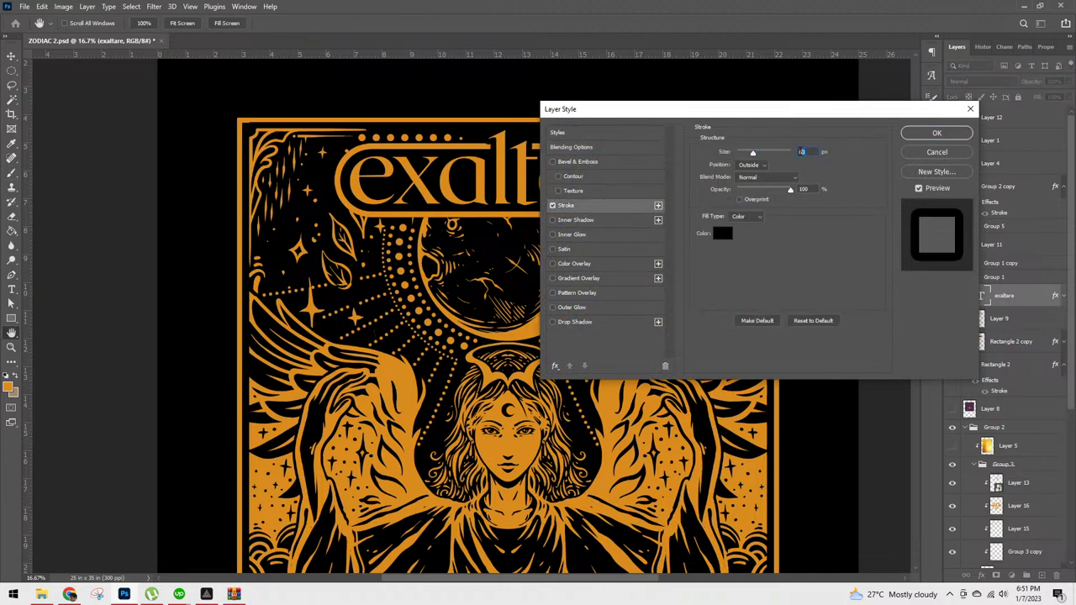
pyautogui.scroll(-10, 800, 152)
pyautogui.press('Down')
pyautogui.press('Down')
pyautogui.press('Down')
pyautogui.press('Down')
pyautogui.press('Down')
pyautogui.press('Down')
pyautogui.press('Down')
pyautogui.press('Down')
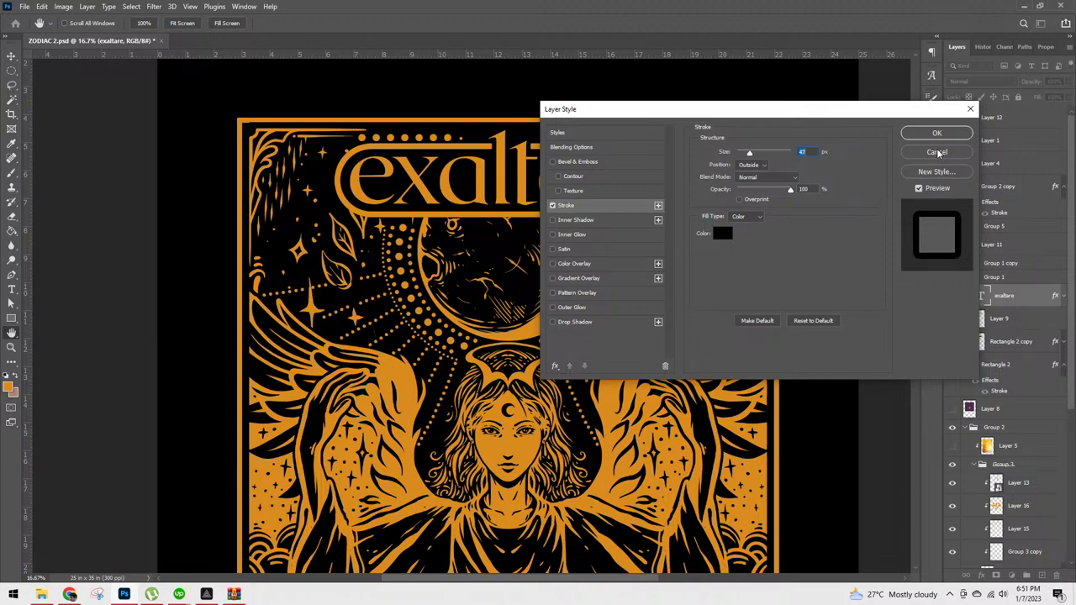
pyautogui.press('Down')
pyautogui.press('Down')
pyautogui.press('Down')
pyautogui.press('Down')
pyautogui.press('Down')
pyautogui.press('Down')
pyautogui.press('Down')
pyautogui.click(955, 133)
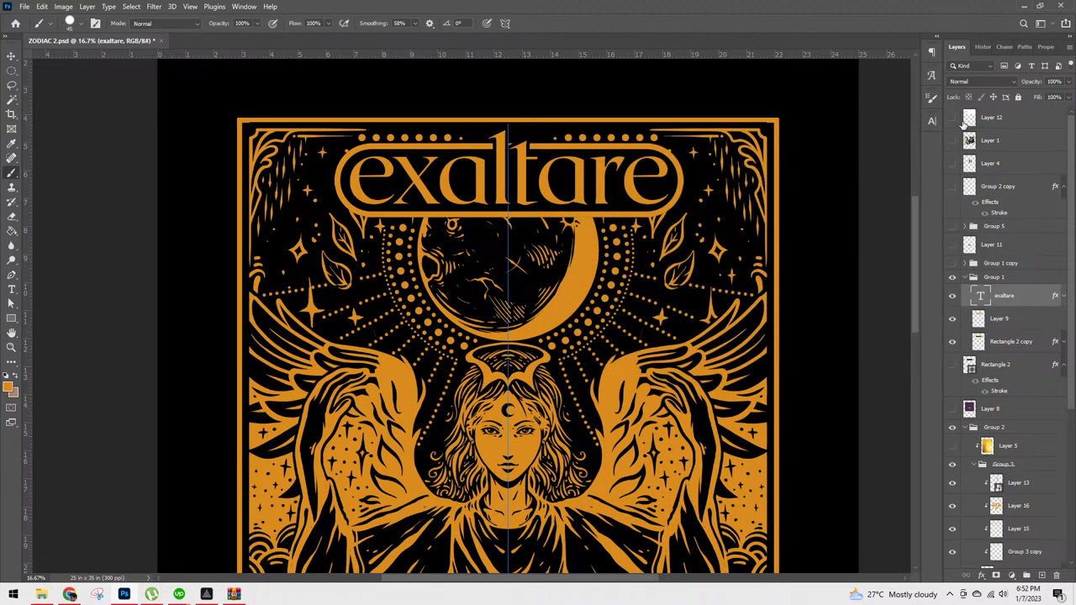
# Step: Create a new 19.037 × 8.553 in document and copy the restyled orange exaltare title into it
pyautogui.hotkey('ctrl', '+')
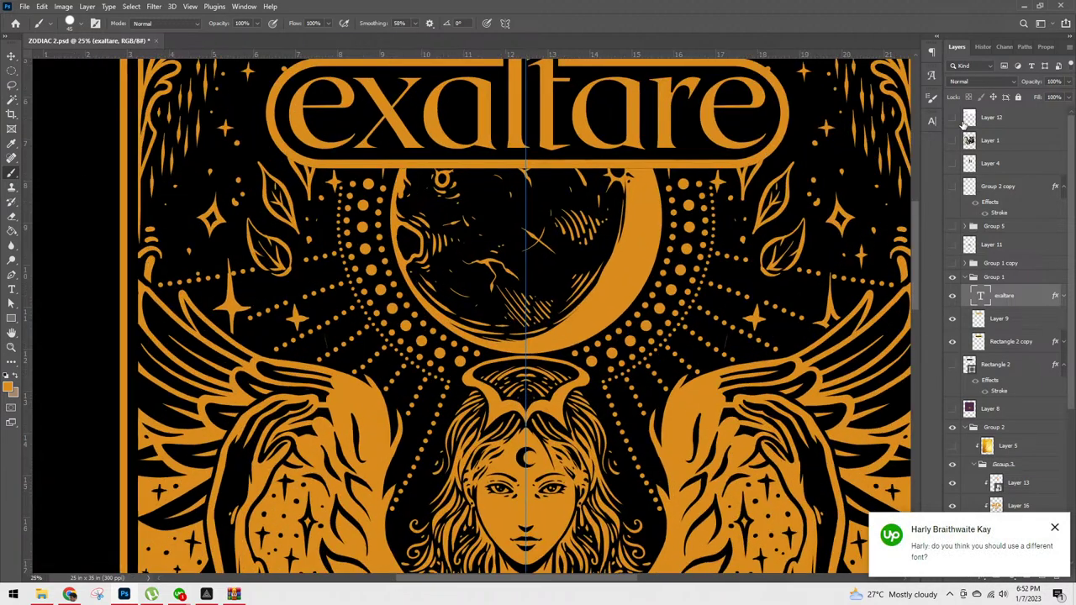
pyautogui.moveTo(797, 180); pyautogui.dragTo(783, 268)
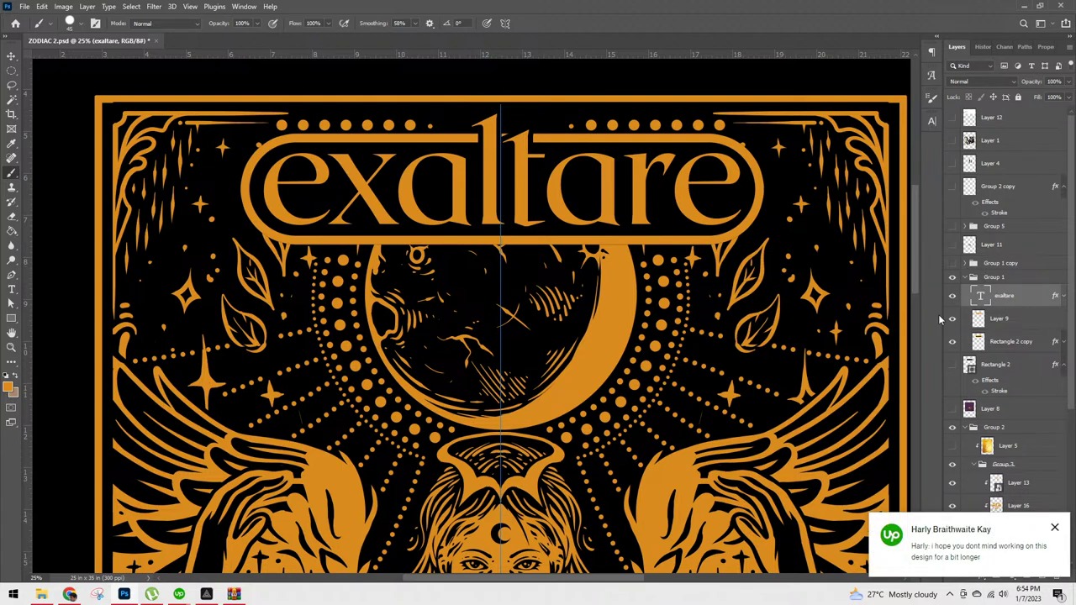
pyautogui.hotkey('ctrl', 'n')
pyautogui.press('Return')
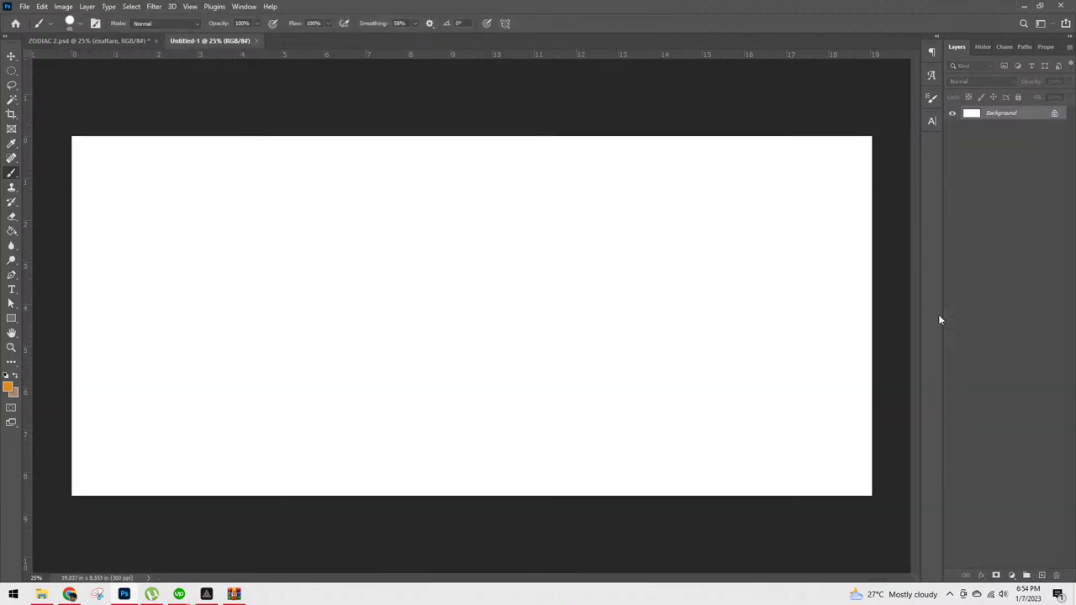
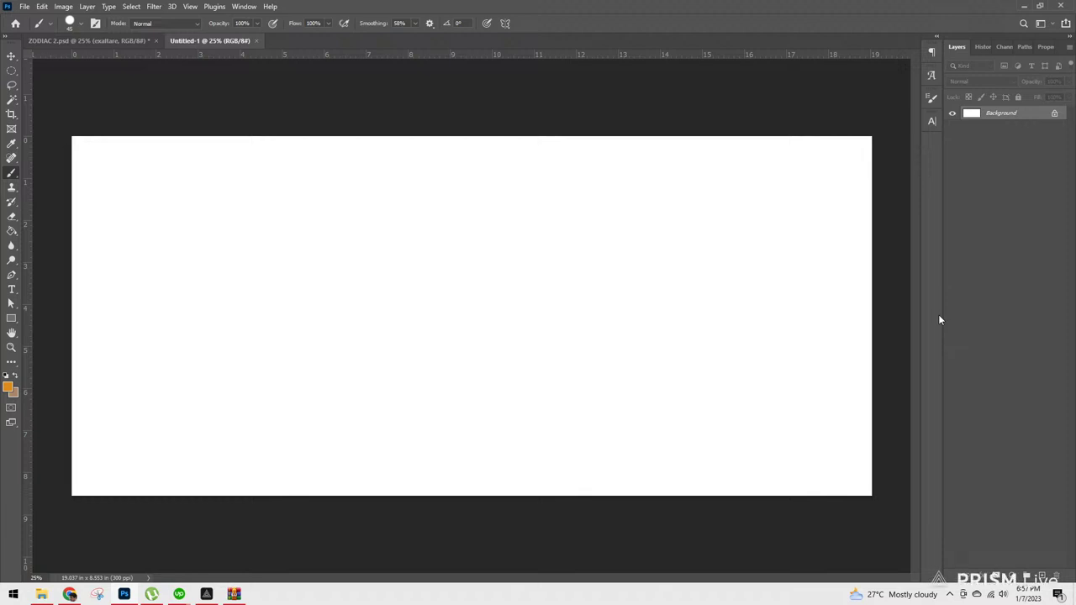
pyautogui.hotkey('ctrl', 'Tab')
pyautogui.moveTo(1007, 300); pyautogui.dragTo(482, 306)
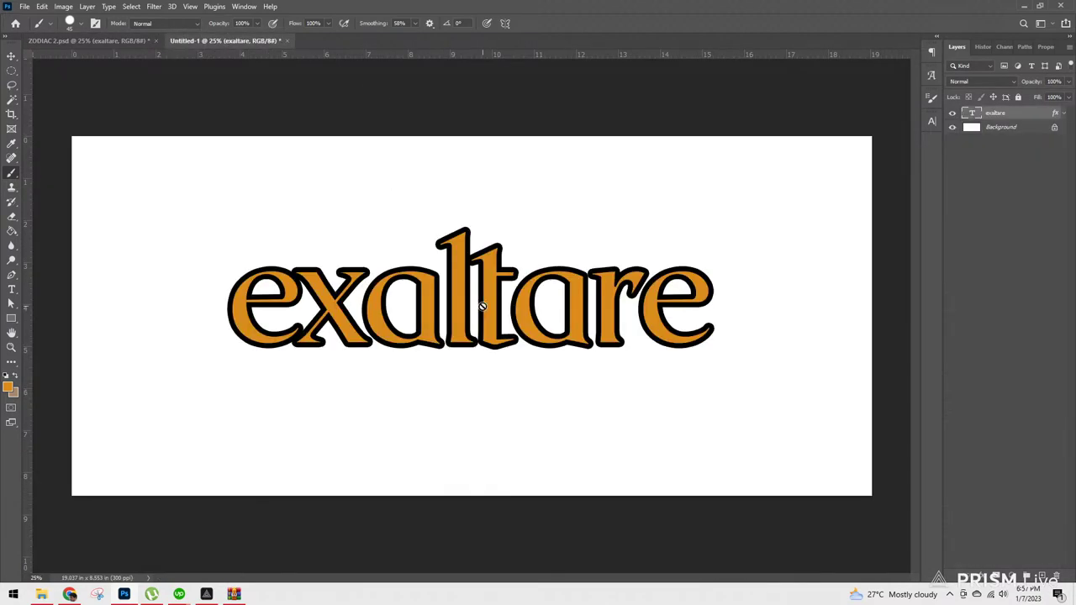
# Step: In ZODIAC 2.psd, undo the title's styling and font changes, and check the restyled copy in Untitled-1
pyautogui.hotkey('ctrl', 'Tab')
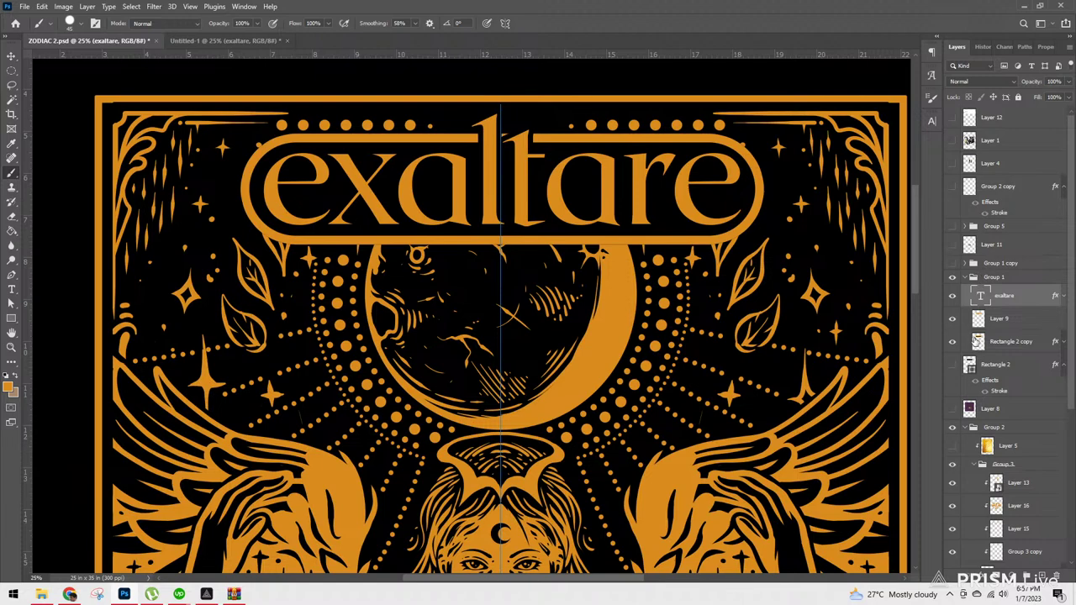
pyautogui.click(953, 342)
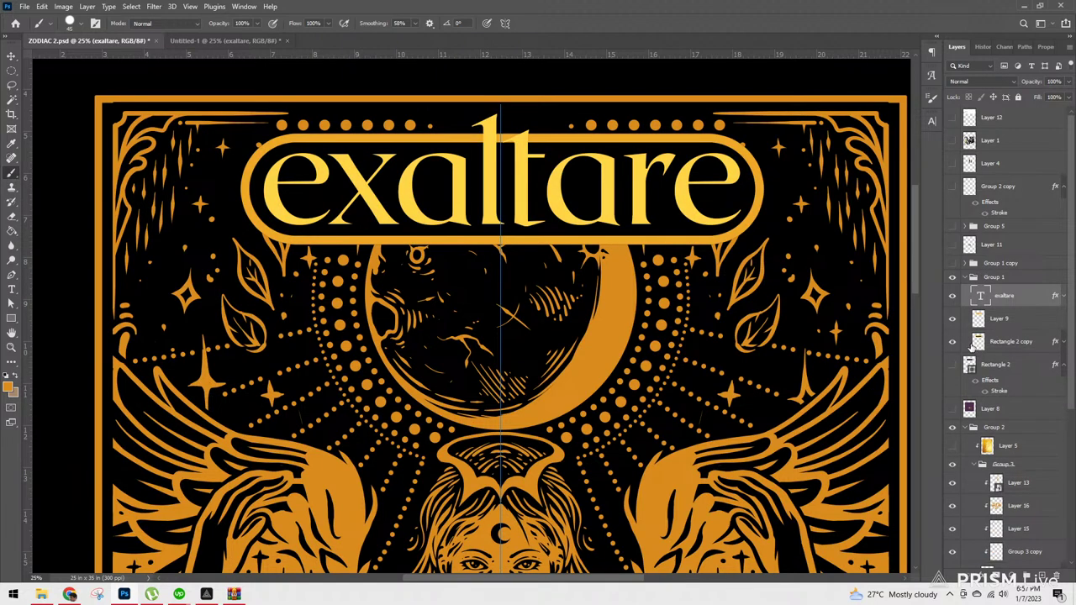
pyautogui.click(953, 342)
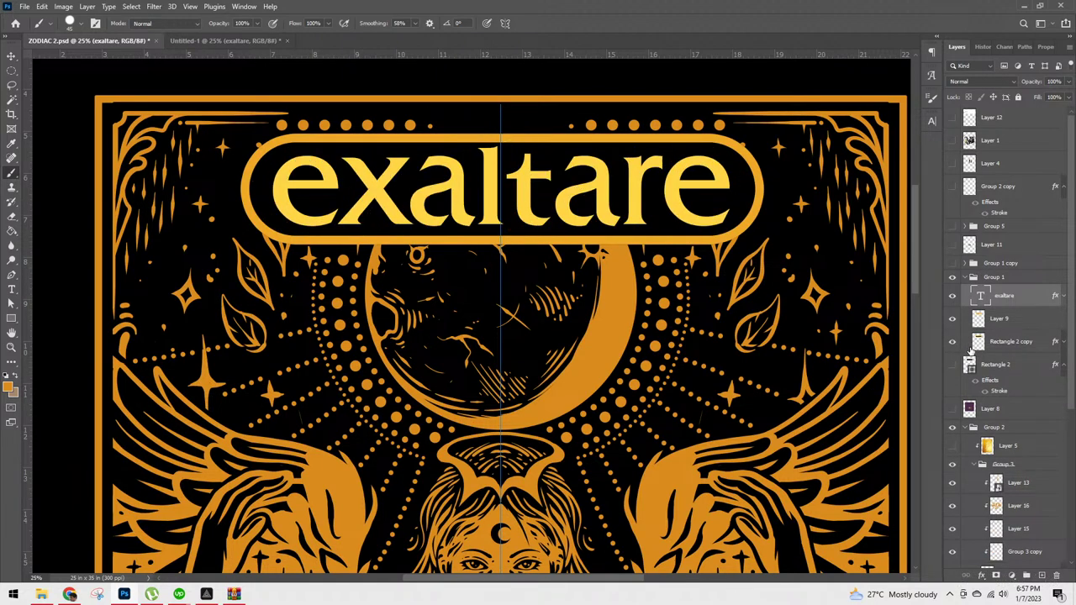
pyautogui.click(223, 41)
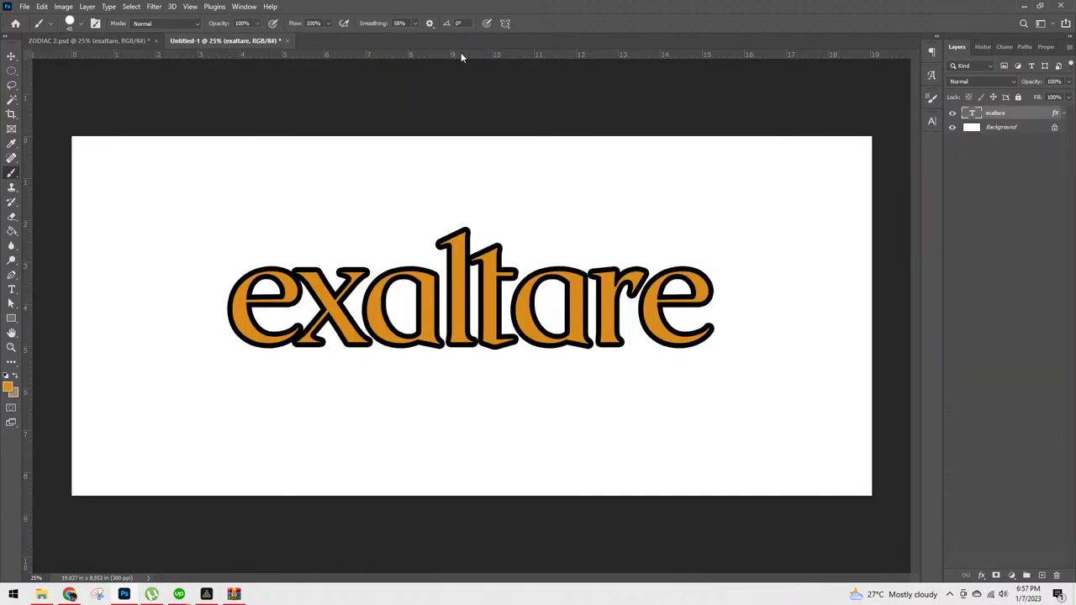
pyautogui.click(118, 40)
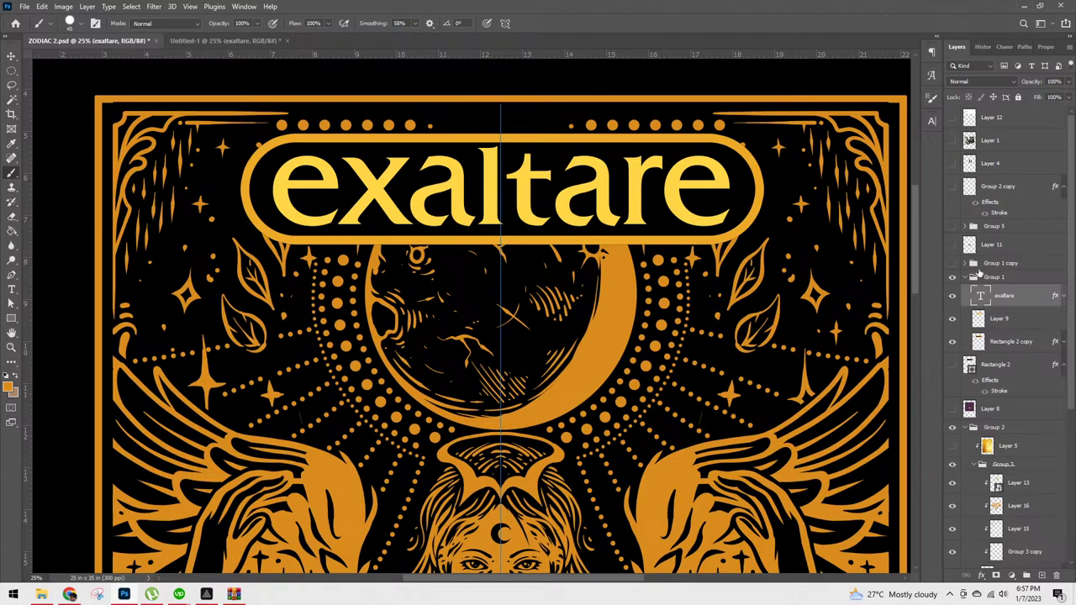
# Step: Duplicate Group 1 and copy the restyled exaltare title from Untitled-1 into the duplicate group
pyautogui.click(967, 280)
pyautogui.hotkey('ctrl', 'j')
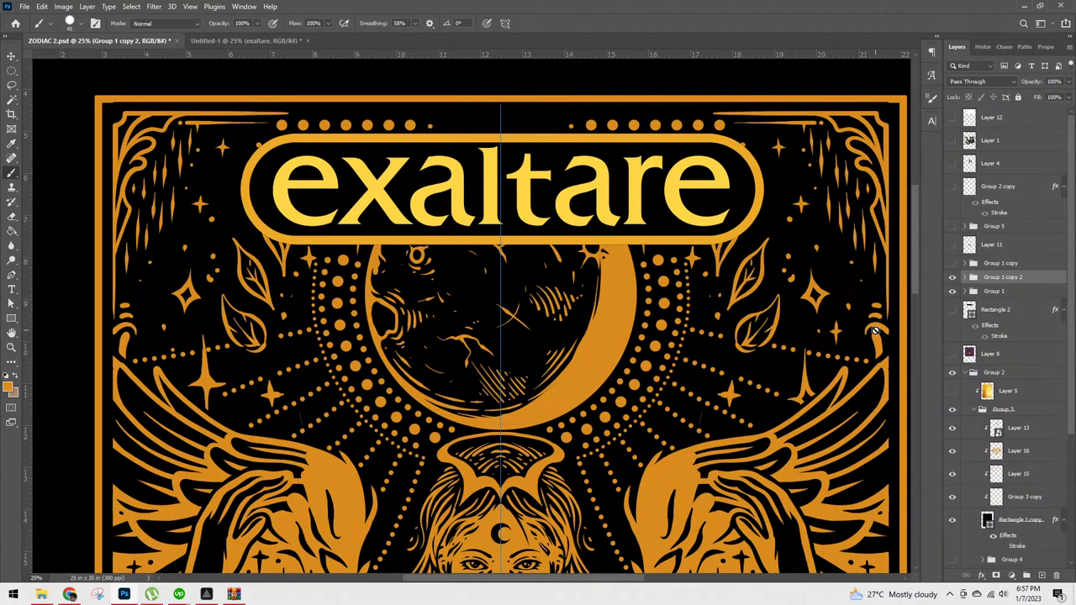
pyautogui.click(974, 277)
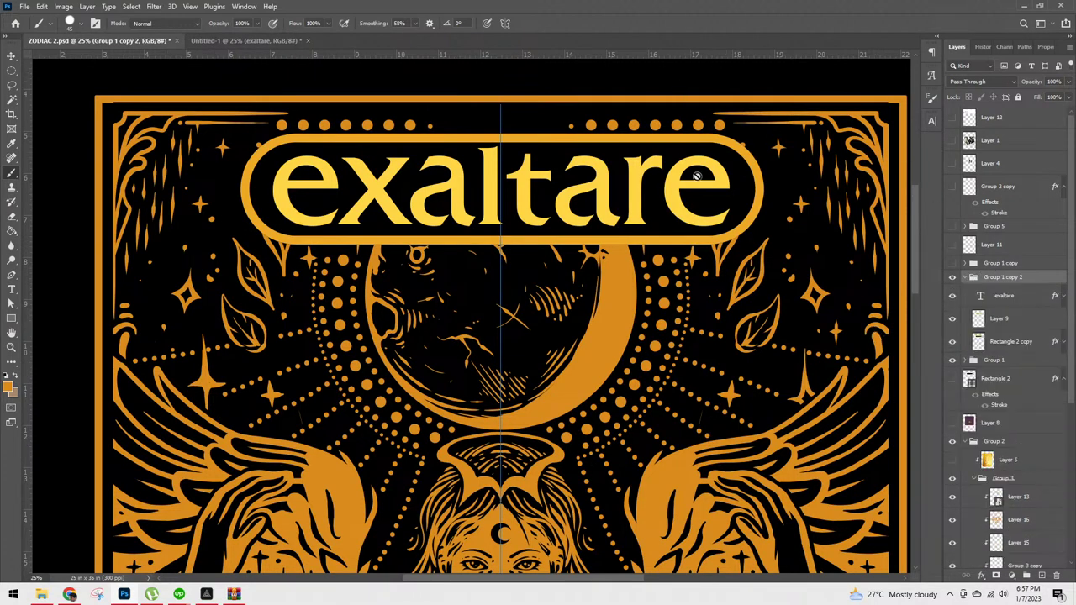
pyautogui.click(244, 40)
pyautogui.moveTo(995, 117); pyautogui.dragTo(519, 299)
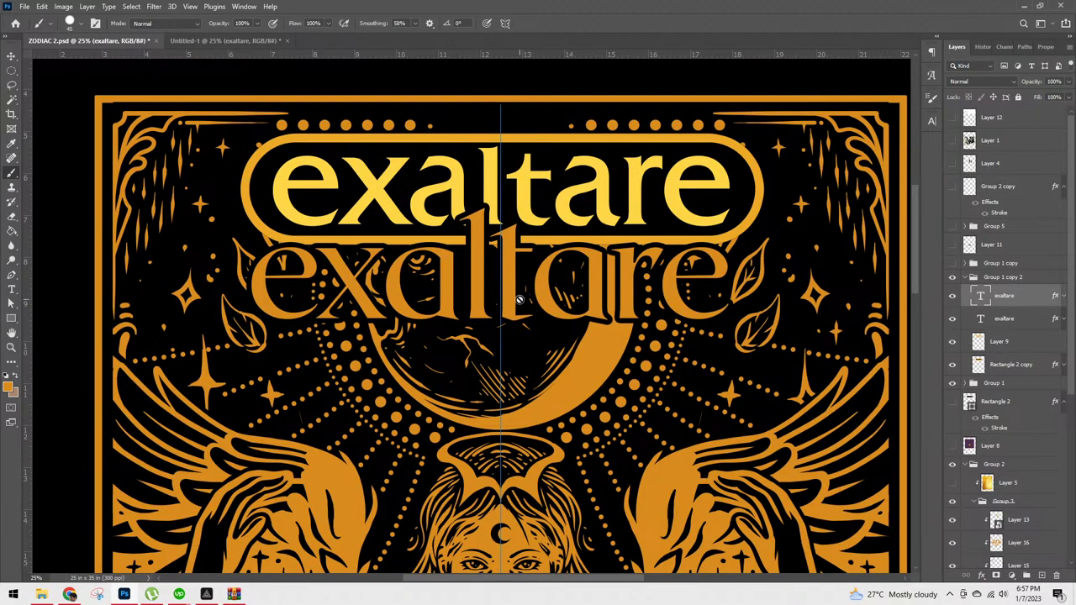
# Step: Rasterize the copied exaltare title, move it into the rounded frame and hide the old yellow title
pyautogui.click(674, 290)
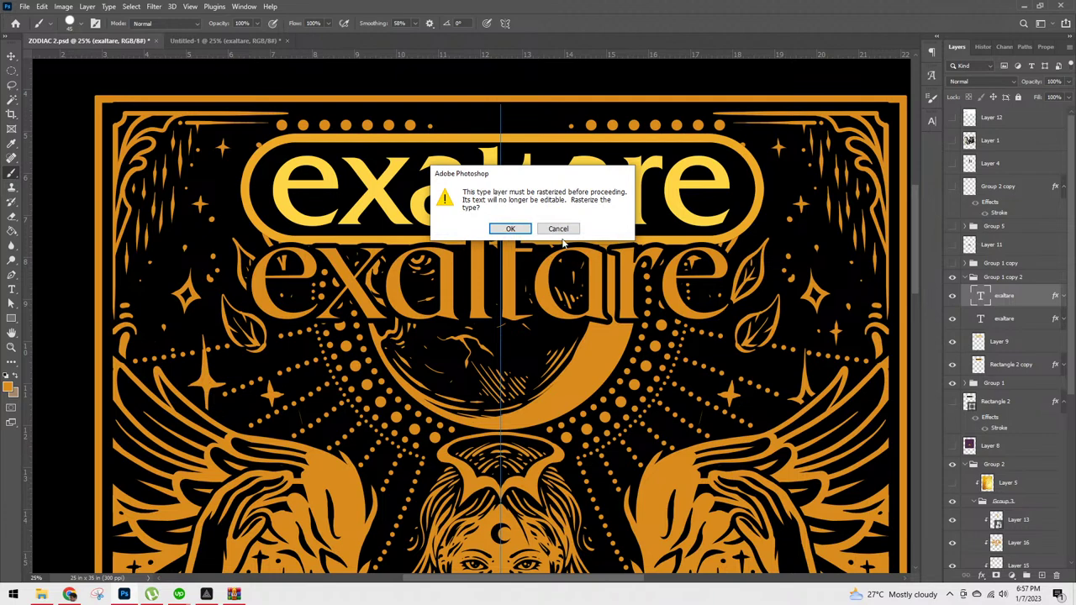
pyautogui.click(510, 227)
pyautogui.press('v')
pyautogui.moveTo(599, 294); pyautogui.dragTo(615, 193)
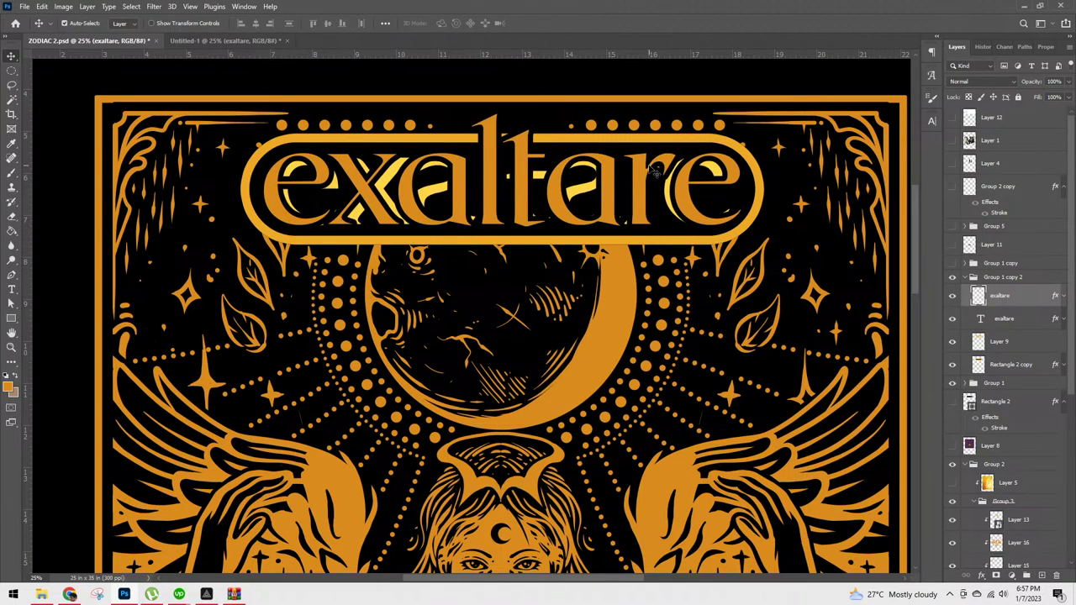
pyautogui.click(952, 319)
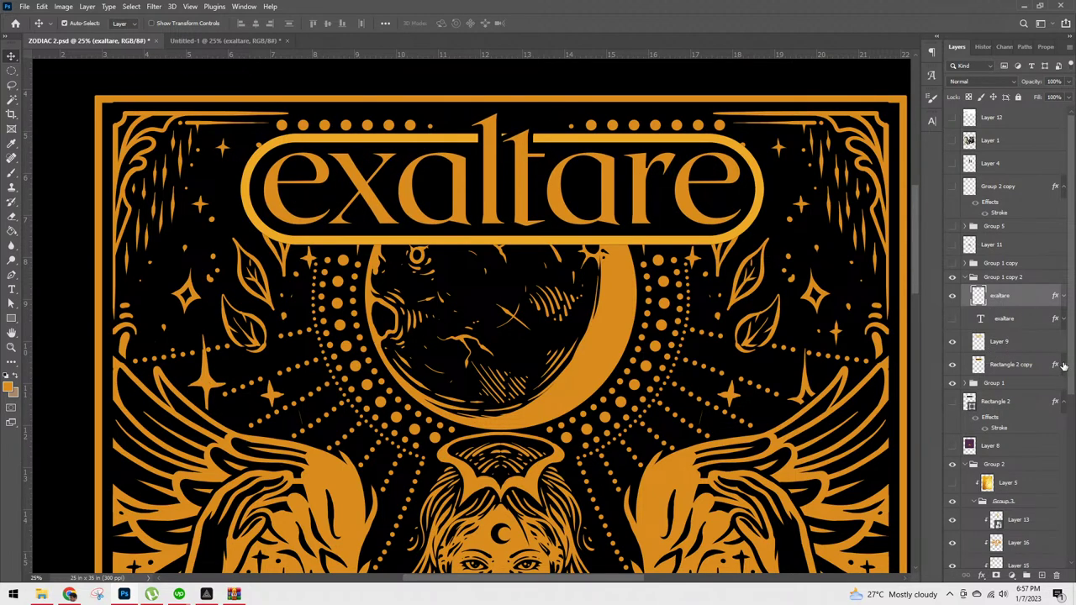
# Step: Add an orange Color Overlay (#da8c1d) to Layer 9, the rounded frame in Group 1 copy 2
pyautogui.rightClick(1001, 344)
pyautogui.click(904, 126)
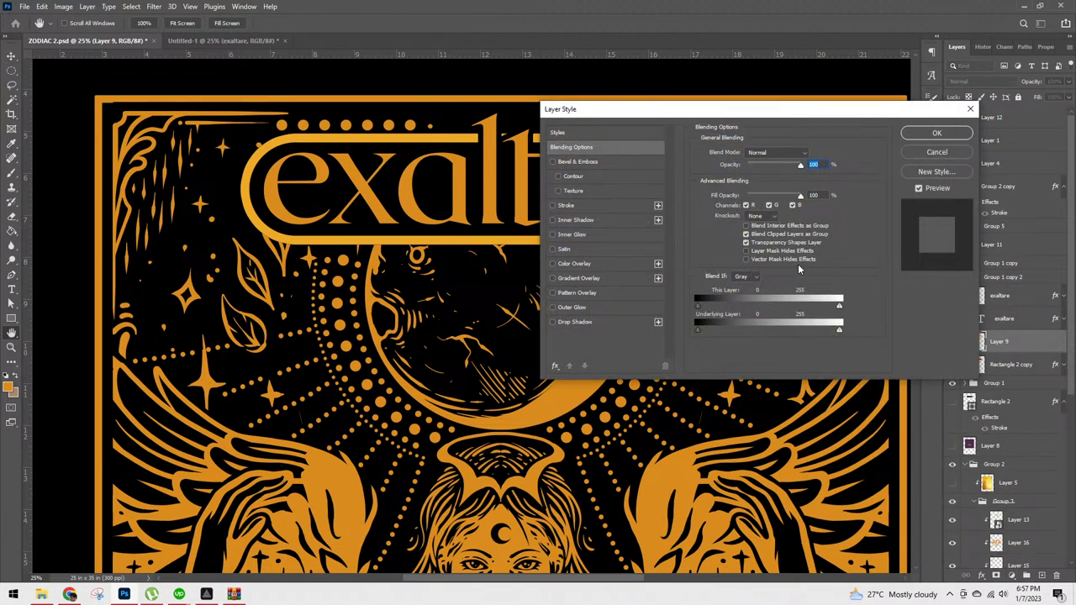
pyautogui.click(597, 265)
pyautogui.click(811, 158)
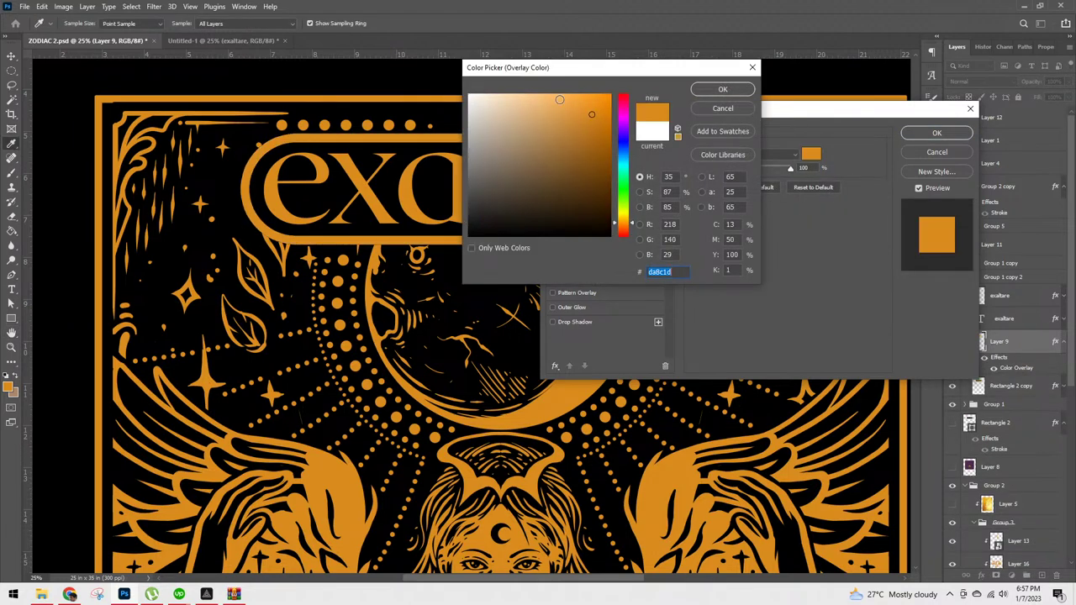
pyautogui.click(737, 91)
pyautogui.click(955, 134)
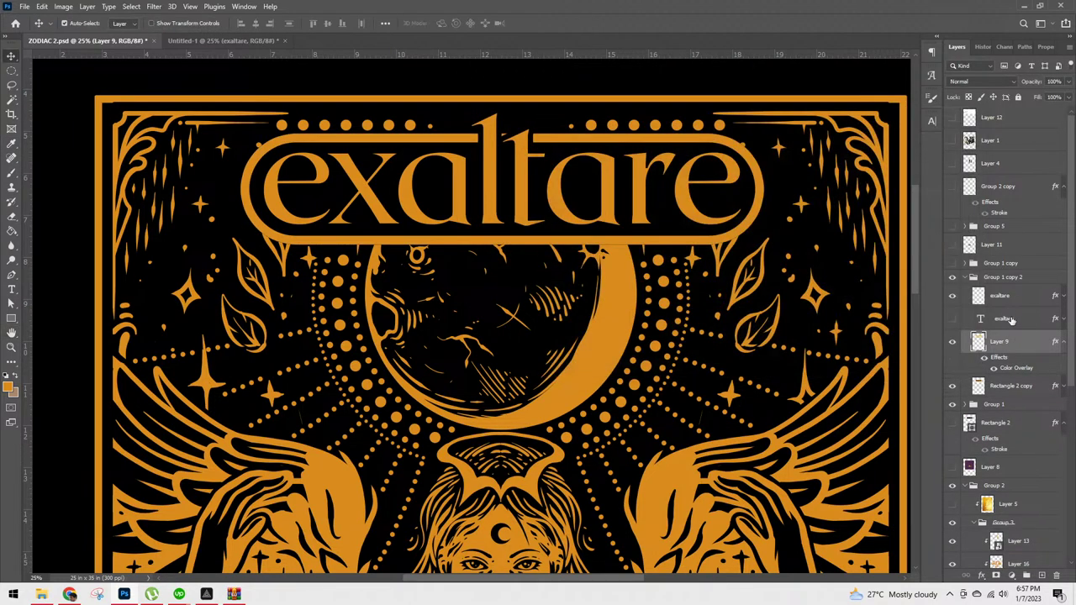
# Step: Check the visibility and layer style of the rasterized exaltare title, and collapse Group 1 copy 2
pyautogui.click(1005, 319)
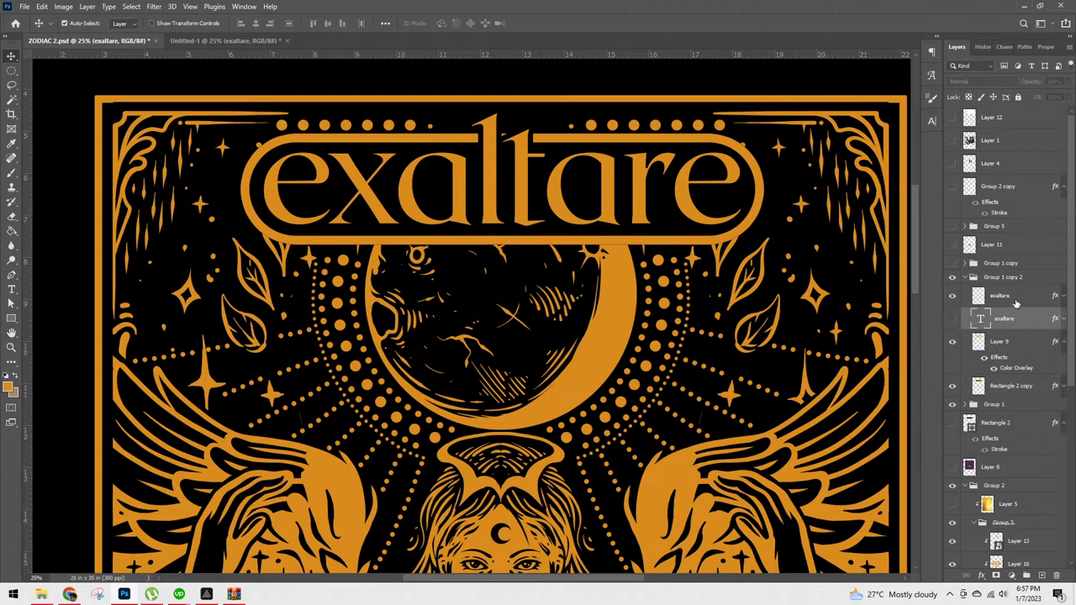
pyautogui.click(953, 298)
pyautogui.click(953, 298)
pyautogui.click(1064, 296)
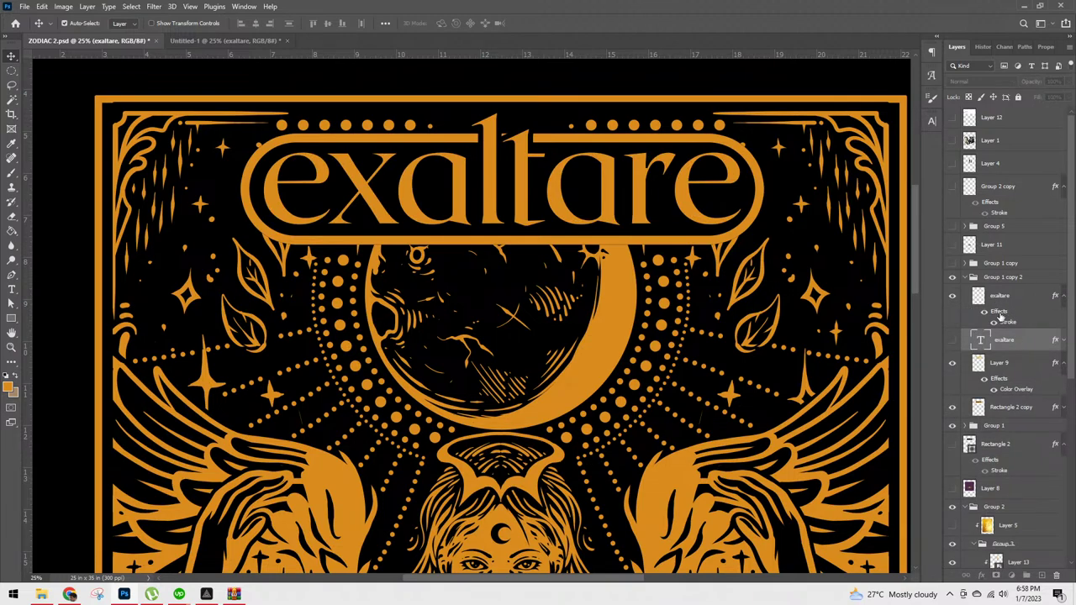
pyautogui.doubleClick(1000, 317)
pyautogui.click(937, 132)
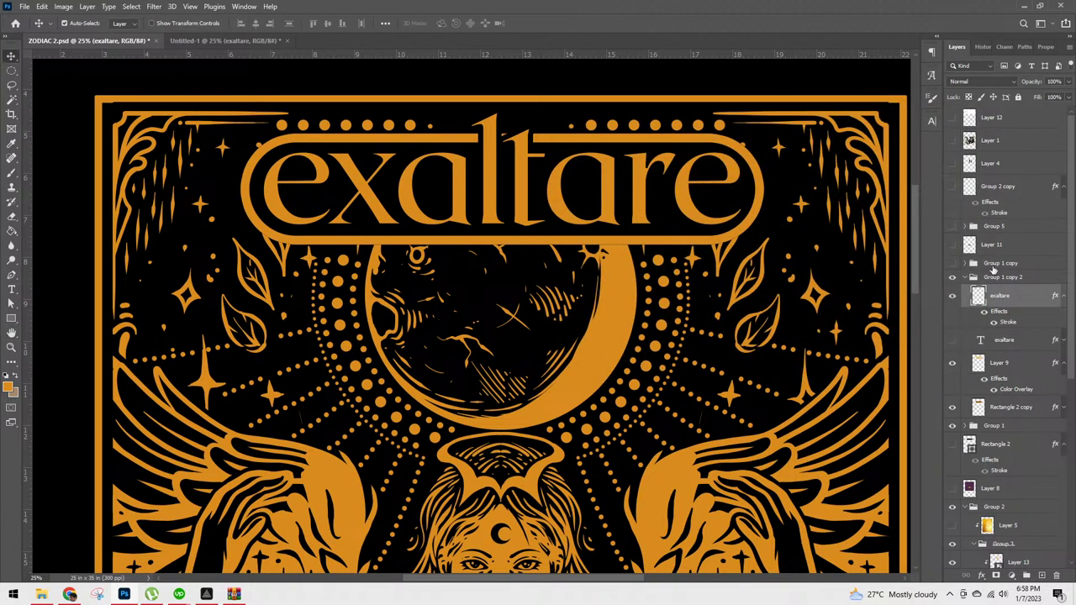
pyautogui.click(974, 279)
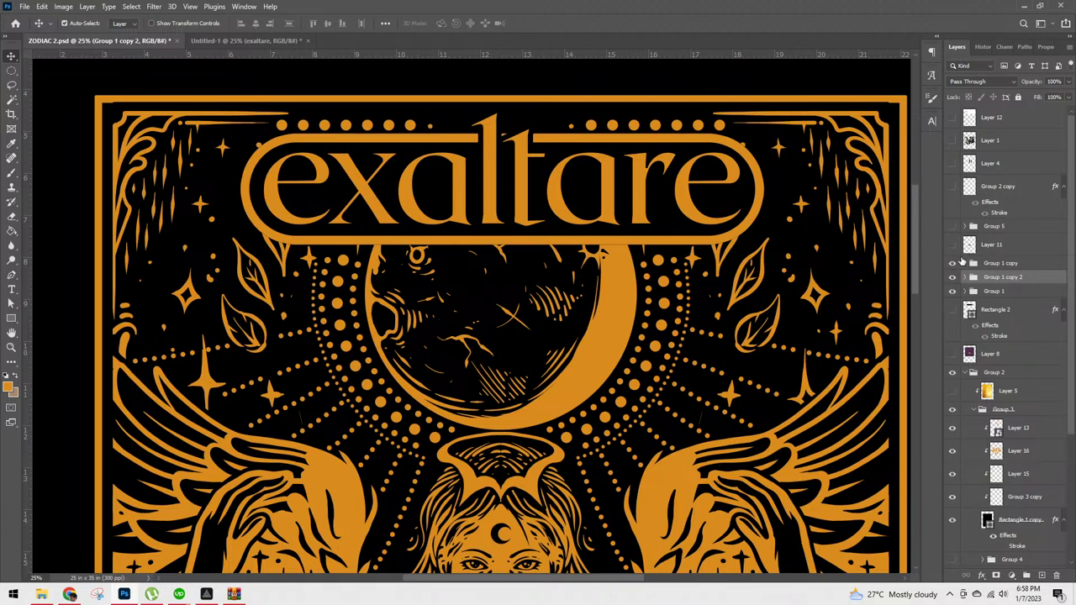
# Step: Move Group 1 copy 2 down so the restyled title sits directly below the old framed title
pyautogui.hotkey('ctrl', '-')
pyautogui.hotkey('shift', 'Down')
pyautogui.hotkey('shift', 'Down')
pyautogui.hotkey('shift', 'Down')
pyautogui.hotkey('shift', 'Down')
pyautogui.hotkey('shift', 'Down')
pyautogui.hotkey('shift', 'Down')
pyautogui.hotkey('shift', 'Down')
pyautogui.hotkey('shift', 'Down')
pyautogui.hotkey('shift', 'Down')
pyautogui.hotkey('shift', 'Down')
pyautogui.hotkey('shift', 'Down')
pyautogui.hotkey('shift', 'Down')
pyautogui.hotkey('shift', 'Down')
pyautogui.hotkey('shift', 'Down')
pyautogui.hotkey('shift', 'Down')
pyautogui.hotkey('shift', 'Down')
pyautogui.hotkey('shift', 'Down')
pyautogui.hotkey('shift', 'Down')
pyautogui.hotkey('shift', 'Down')
pyautogui.hotkey('shift', 'Down')
pyautogui.hotkey('shift', 'Down')
pyautogui.hotkey('shift', 'Down')
pyautogui.hotkey('shift', 'Down')
pyautogui.hotkey('shift', 'Down')
pyautogui.hotkey('shift', 'Down')
pyautogui.hotkey('shift', 'Down')
pyautogui.hotkey('shift', 'Down')
pyautogui.hotkey('shift', 'Down')
pyautogui.hotkey('shift', 'Down')
pyautogui.hotkey('shift', 'Down')
pyautogui.hotkey('shift', 'Down')
pyautogui.hotkey('shift', 'Down')
pyautogui.hotkey('shift', 'Down')
pyautogui.hotkey('shift', 'Down')
pyautogui.hotkey('shift', 'Down')
pyautogui.hotkey('shift', 'Down')
pyautogui.hotkey('shift', 'Down')
pyautogui.hotkey('shift', 'Down')
pyautogui.hotkey('shift', 'Down')
pyautogui.hotkey('shift', 'Down')
pyautogui.hotkey('shift', 'Down')
pyautogui.hotkey('shift', 'Down')
pyautogui.hotkey('shift', 'Down')
pyautogui.hotkey('shift', 'Down')
pyautogui.hotkey('shift', 'Down')
pyautogui.hotkey('shift', 'Down')
pyautogui.hotkey('shift', 'Down')
pyautogui.hotkey('shift', 'Down')
pyautogui.hotkey('shift', 'Down')
pyautogui.hotkey('shift', 'Down')
pyautogui.hotkey('shift', 'Down')
pyautogui.hotkey('shift', 'Down')
pyautogui.hotkey('shift', 'Down')
pyautogui.hotkey('shift', 'Down')
pyautogui.hotkey('shift', 'Down')
pyautogui.hotkey('shift', 'Down')
pyautogui.hotkey('shift', 'Down')
pyautogui.hotkey('shift', 'Down')
pyautogui.hotkey('shift', 'Down')
pyautogui.hotkey('shift', 'Down')
pyautogui.hotkey('shift', 'Down')
pyautogui.hotkey('shift', 'Down')
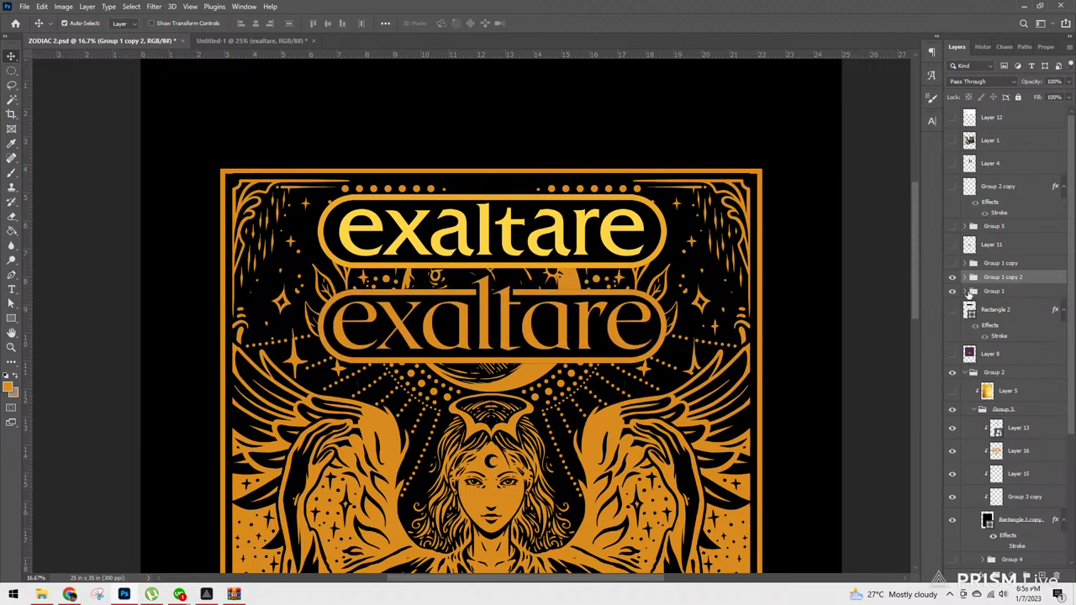
# Step: Add an orange Color Overlay (#da8c1d) to Layer 9, the old title's frame in Group 1
pyautogui.click(967, 291)
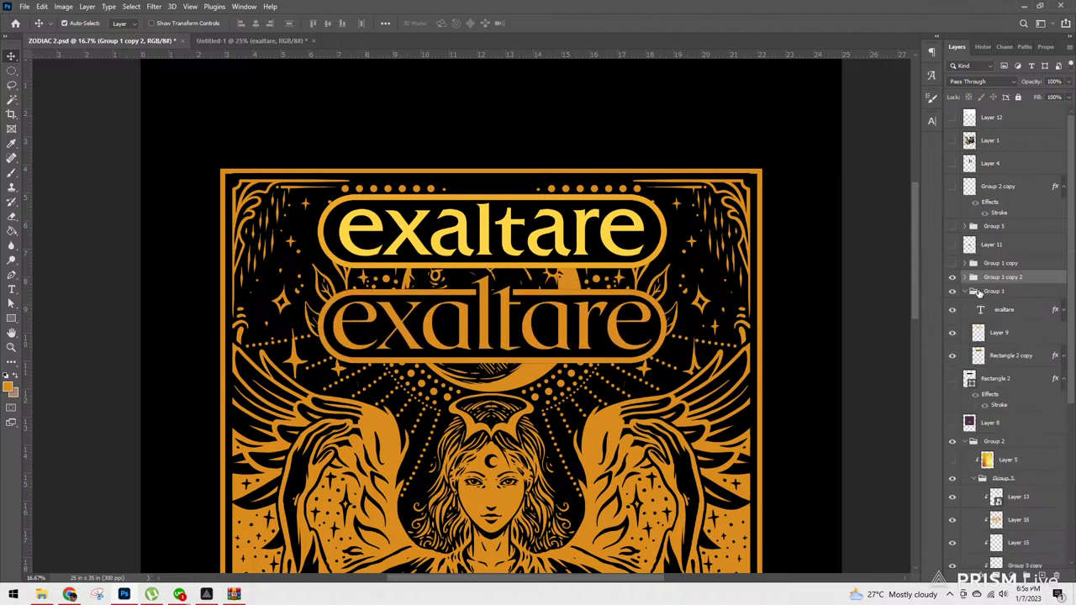
pyautogui.click(1001, 333)
pyautogui.rightClick(1001, 333)
pyautogui.press('Escape')
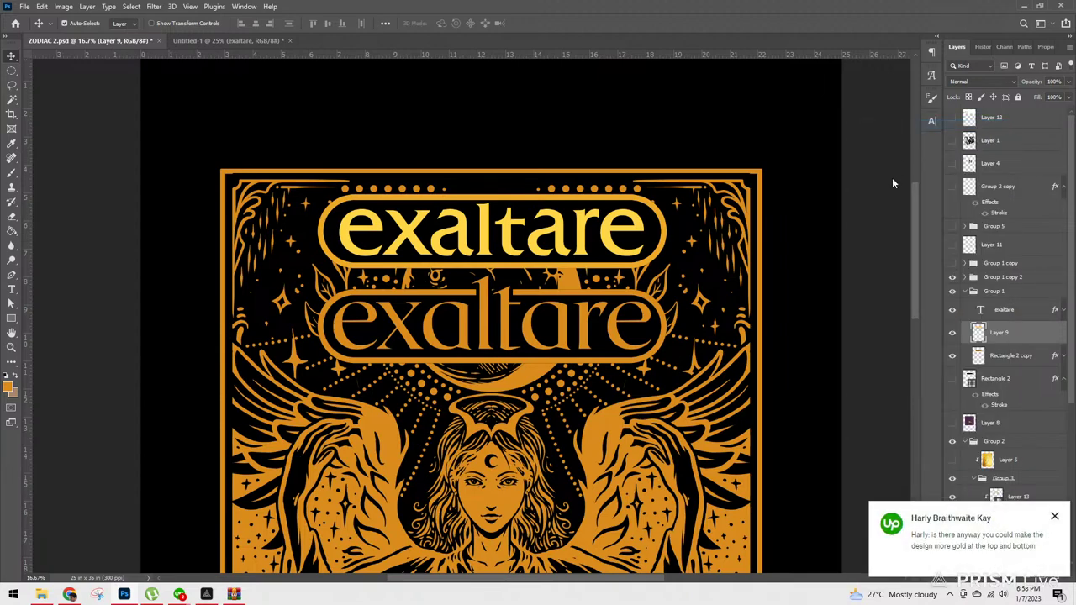
pyautogui.click(622, 262)
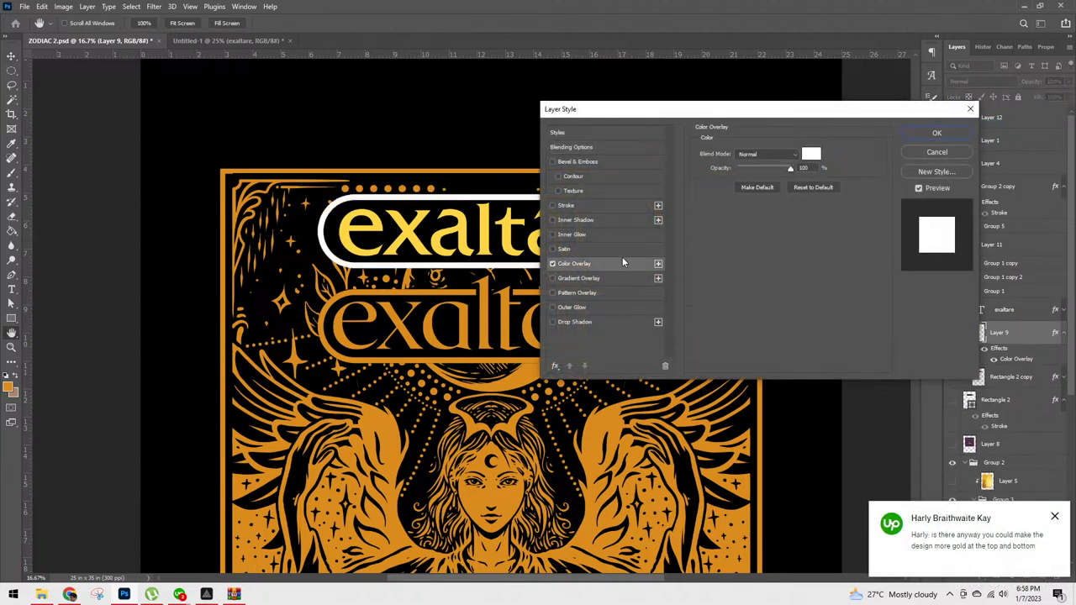
pyautogui.click(811, 154)
pyautogui.click(421, 289)
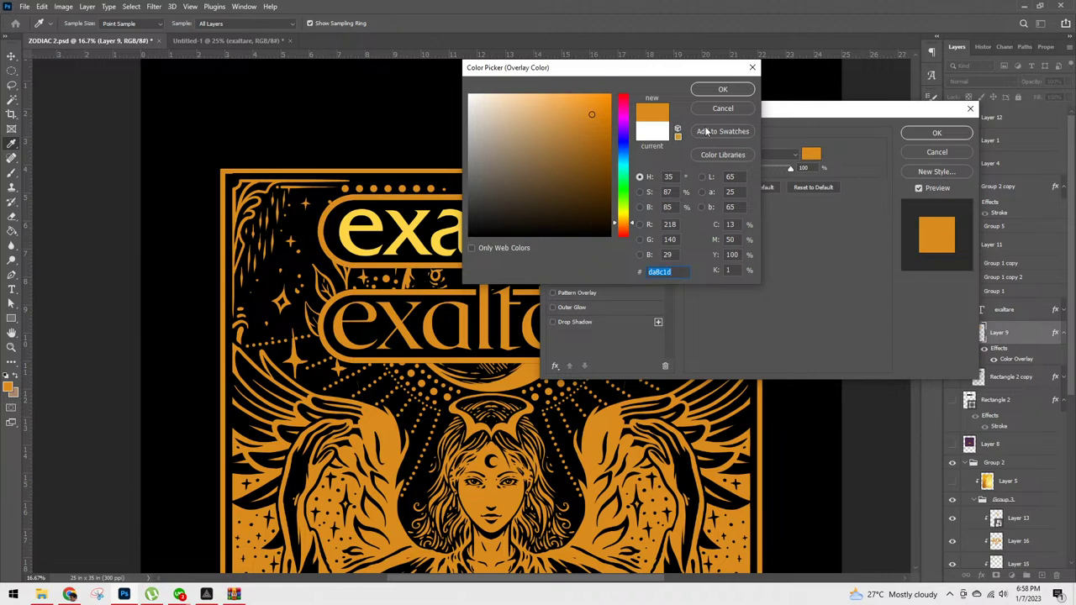
pyautogui.click(723, 89)
pyautogui.click(937, 132)
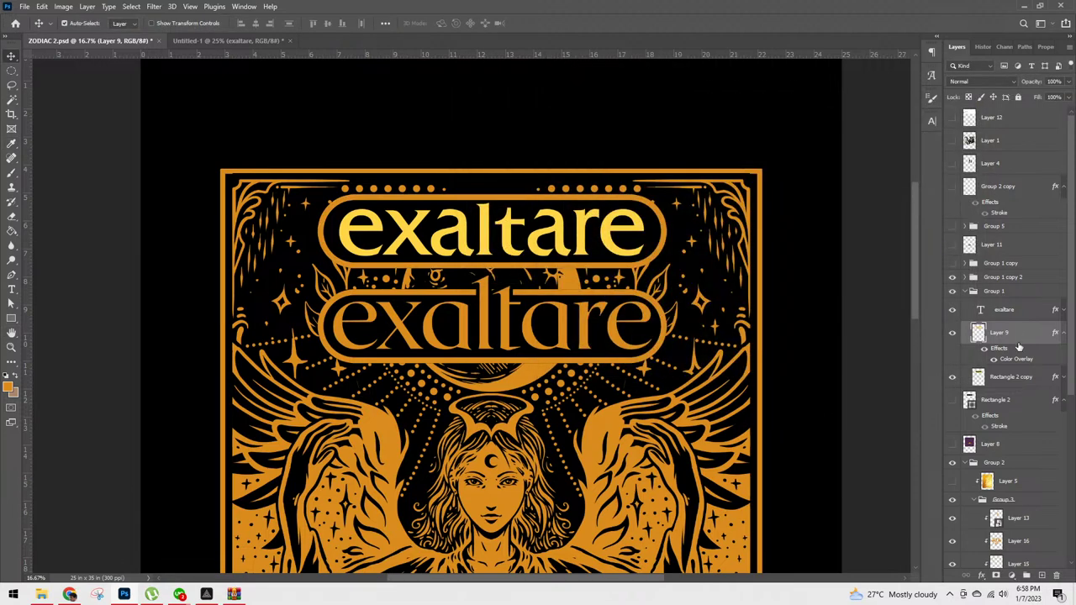
# Step: Recolor the old exaltare text in Group 1 with the orange sampled from its frame
pyautogui.click(1063, 310)
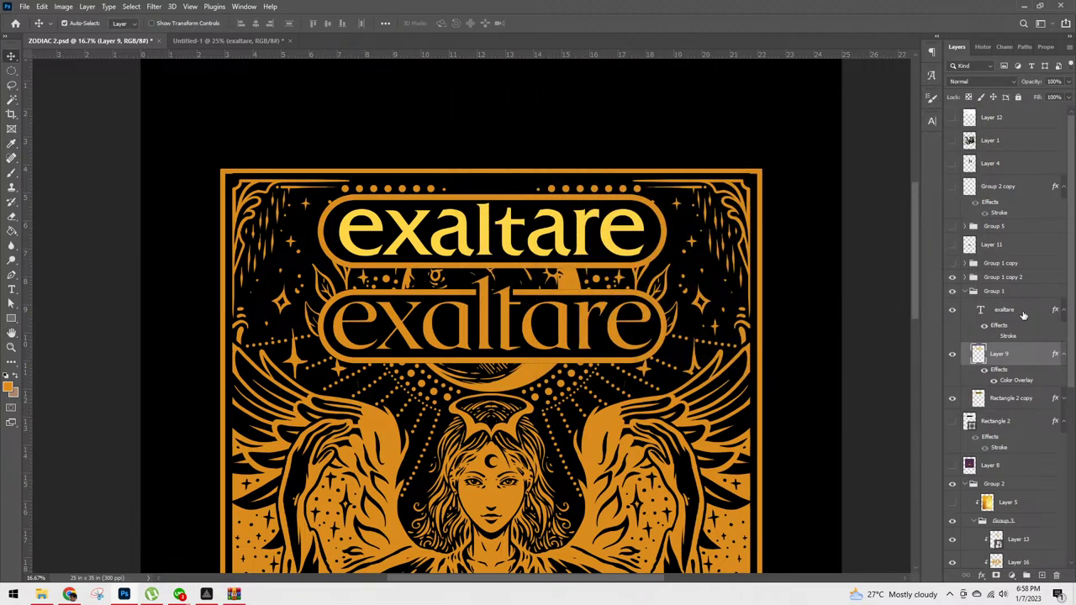
pyautogui.doubleClick(980, 310)
pyautogui.click(448, 23)
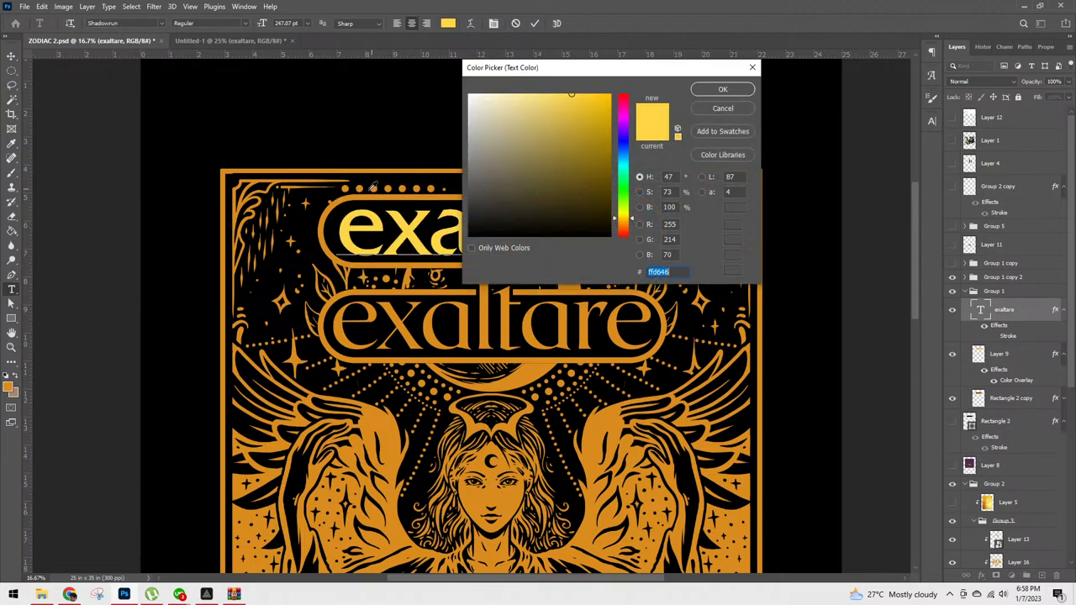
pyautogui.click(367, 199)
pyautogui.click(722, 89)
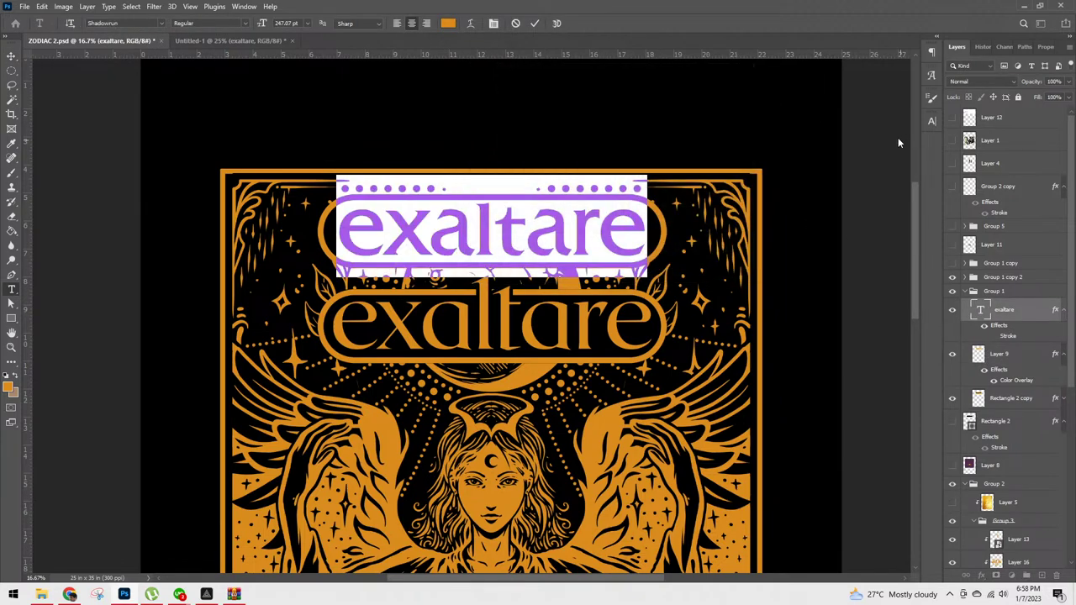
pyautogui.click(1014, 291)
pyautogui.press('v')
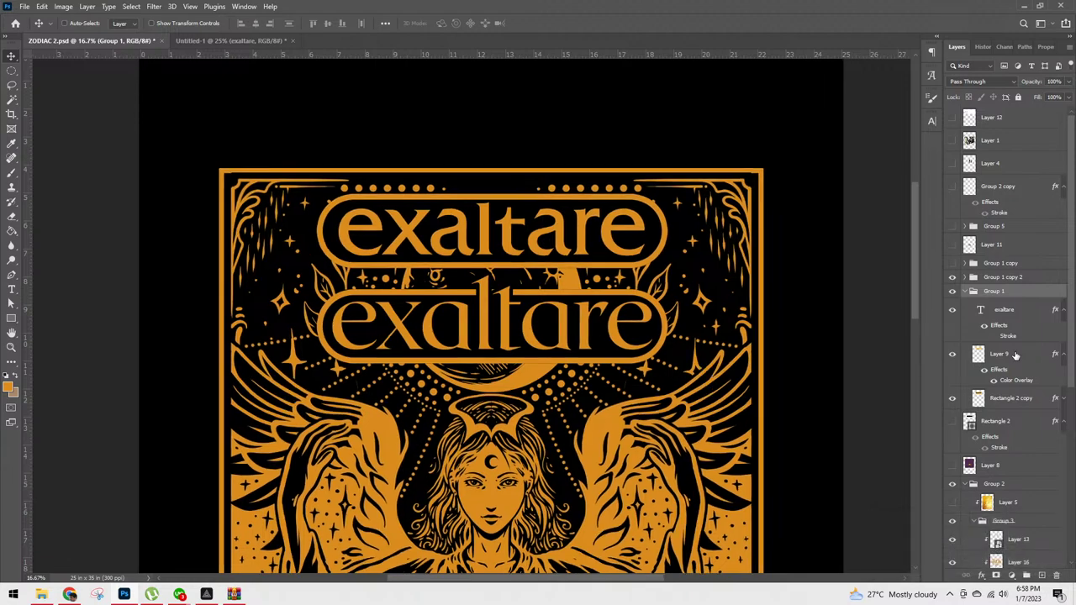
# Step: Switch to Snipping Tool and capture both framed exaltare titles, one above the other
pyautogui.hotkey('ctrl', '+')
pyautogui.hotkey('ctrl', '+')
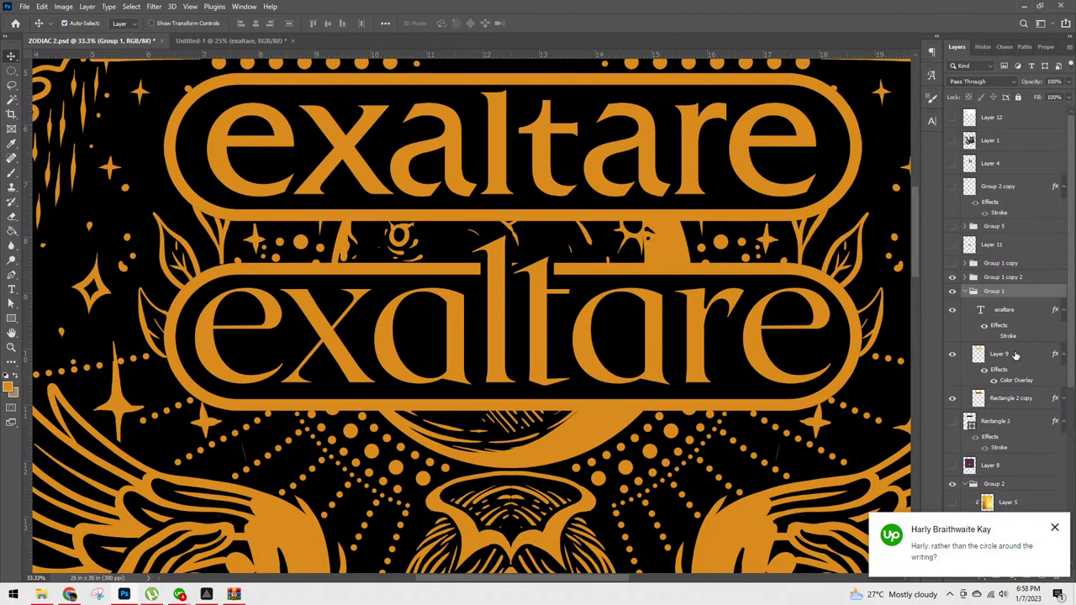
pyautogui.click(96, 594)
pyautogui.click(533, 175)
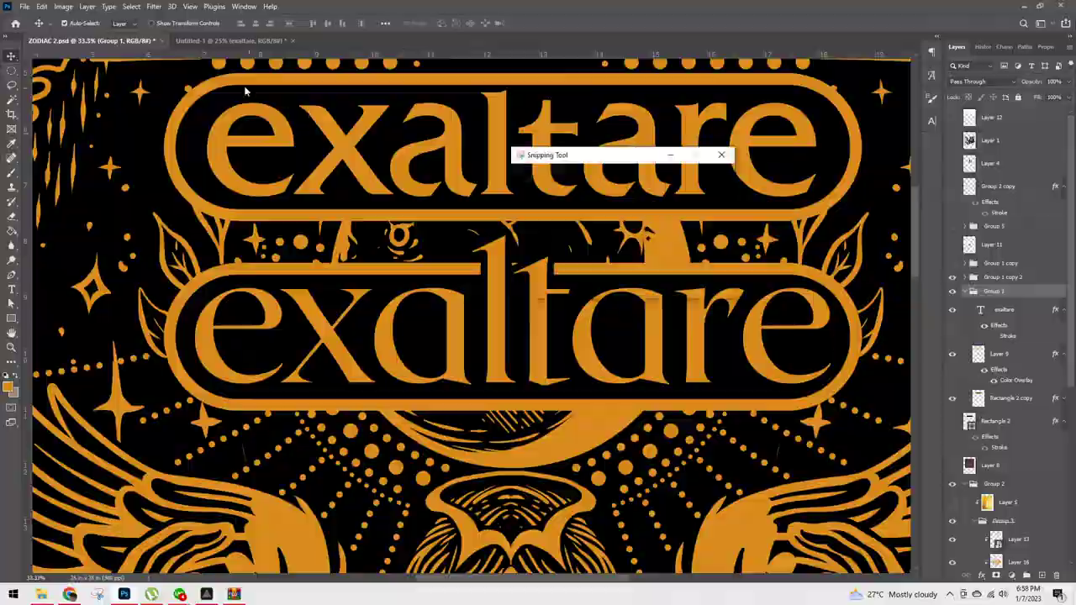
pyautogui.moveTo(127, 67); pyautogui.dragTo(886, 434)
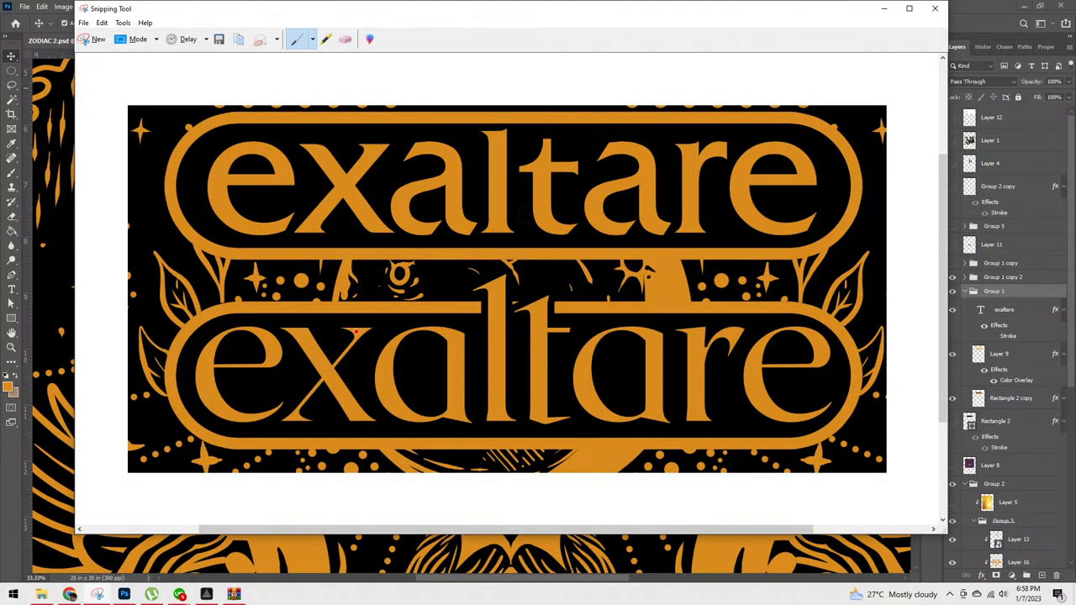
# Step: Circle in red the thin strokes of both e's, the x and the t in the lower title, and copy the annotated snip
pyautogui.moveTo(363, 342)
pyautogui.mouseDown()
pyautogui.moveTo(337, 333)
pyautogui.moveTo(349, 380)
pyautogui.moveTo(319, 381)
pyautogui.moveTo(288, 410)
pyautogui.moveTo(337, 387)
pyautogui.mouseUp()
pyautogui.moveTo(261, 380)
pyautogui.mouseDown()
pyautogui.moveTo(237, 343)
pyautogui.moveTo(207, 368)
pyautogui.moveTo(267, 383)
pyautogui.mouseUp()
pyautogui.moveTo(572, 331)
pyautogui.mouseDown()
pyautogui.moveTo(569, 319)
pyautogui.moveTo(539, 328)
pyautogui.moveTo(588, 320)
pyautogui.mouseUp()
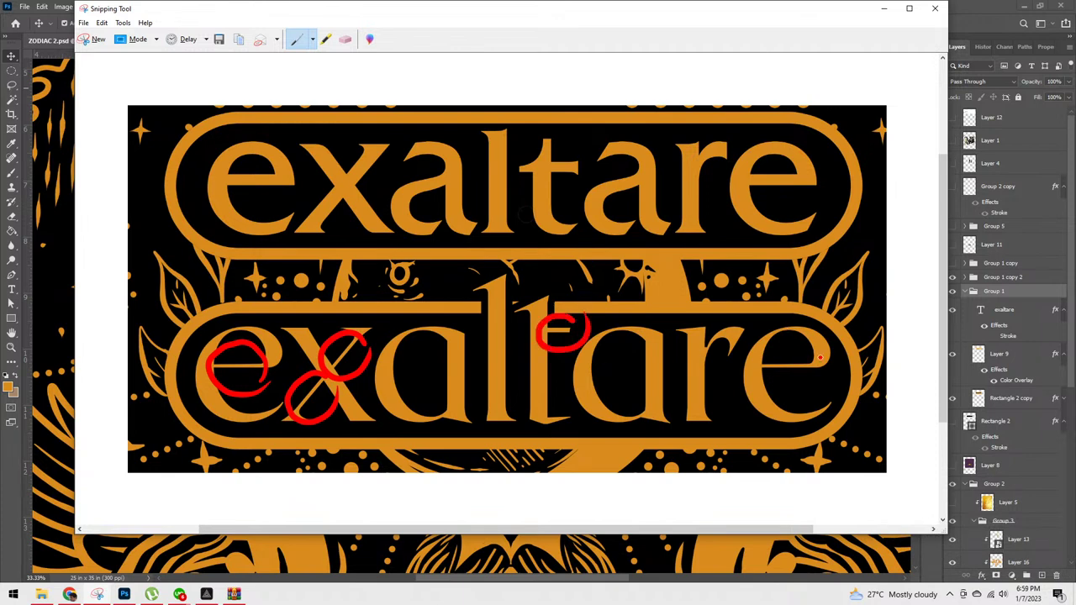
pyautogui.moveTo(815, 375)
pyautogui.mouseDown()
pyautogui.moveTo(754, 349)
pyautogui.moveTo(820, 372)
pyautogui.mouseUp()
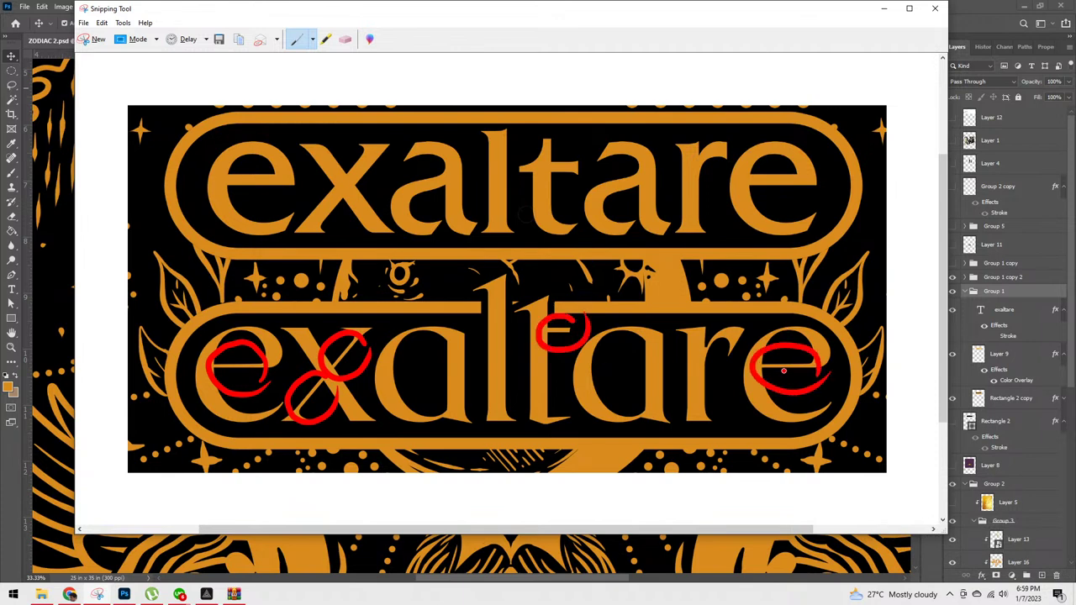
pyautogui.rightClick(787, 370)
pyautogui.click(812, 387)
pyautogui.rightClick(797, 367)
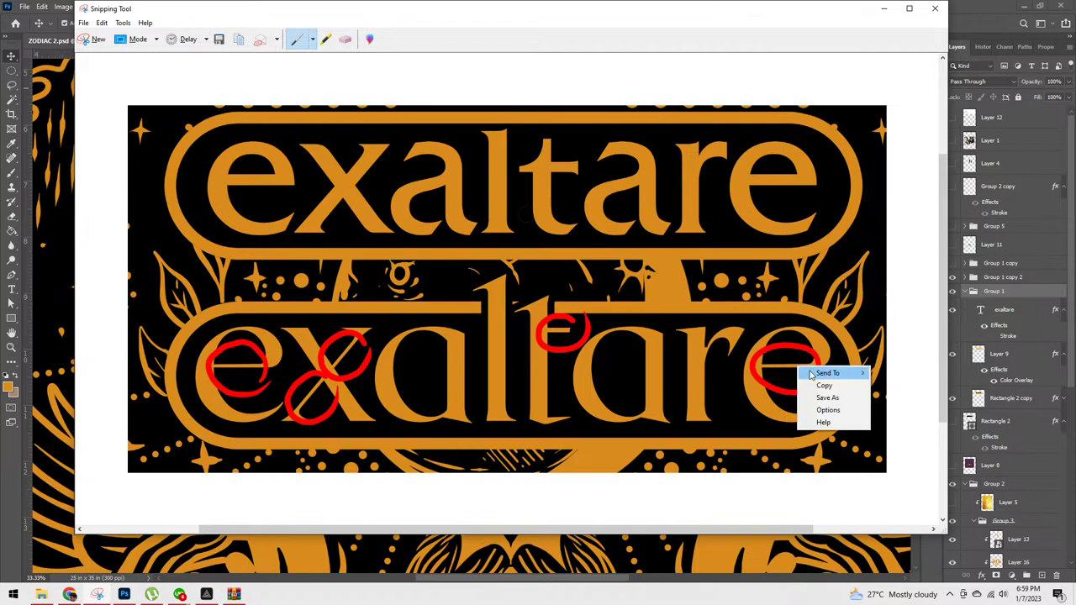
pyautogui.click(826, 386)
# Step: Switch to the Upwork messages and send the annotated snip to the client in the Zodiac sign illustration chat
pyautogui.click(179, 594)
pyautogui.click(206, 544)
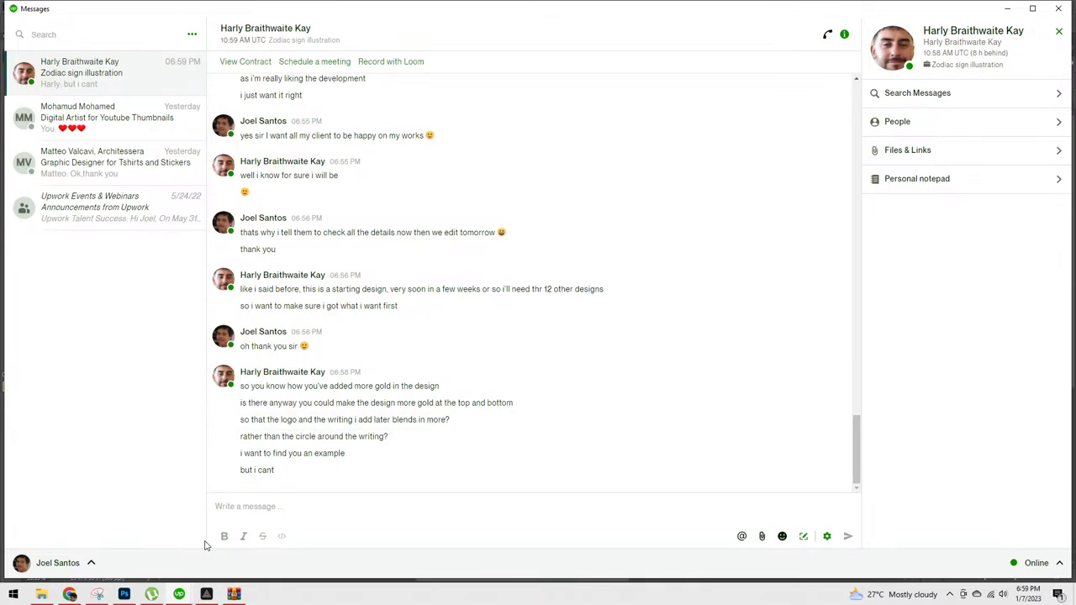
pyautogui.click(216, 508)
pyautogui.hotkey('ctrl', 'v')
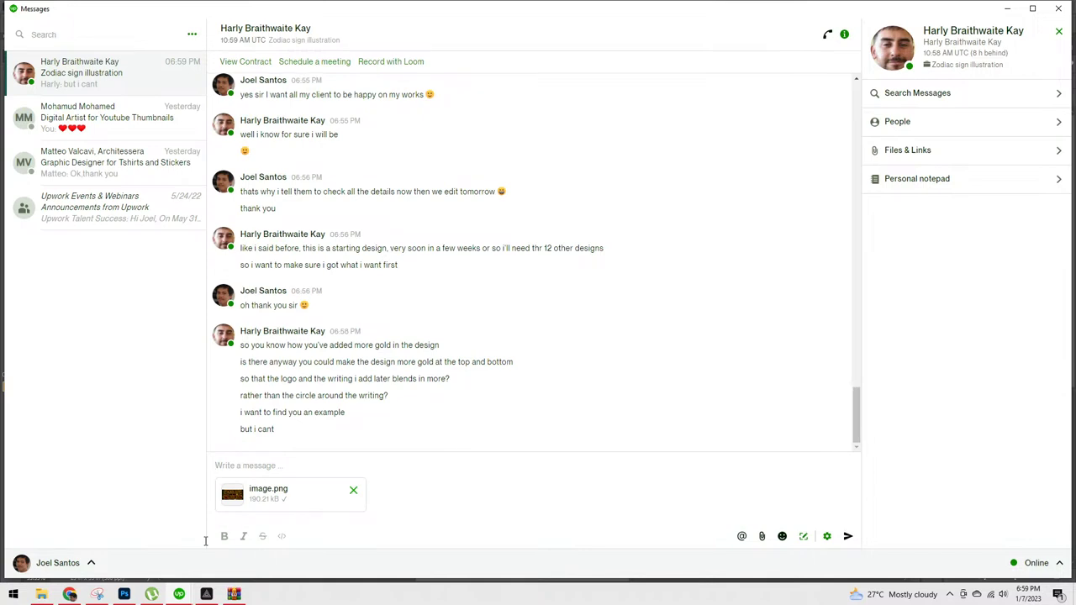
pyautogui.press('Return')
pyautogui.write('this parts might not')
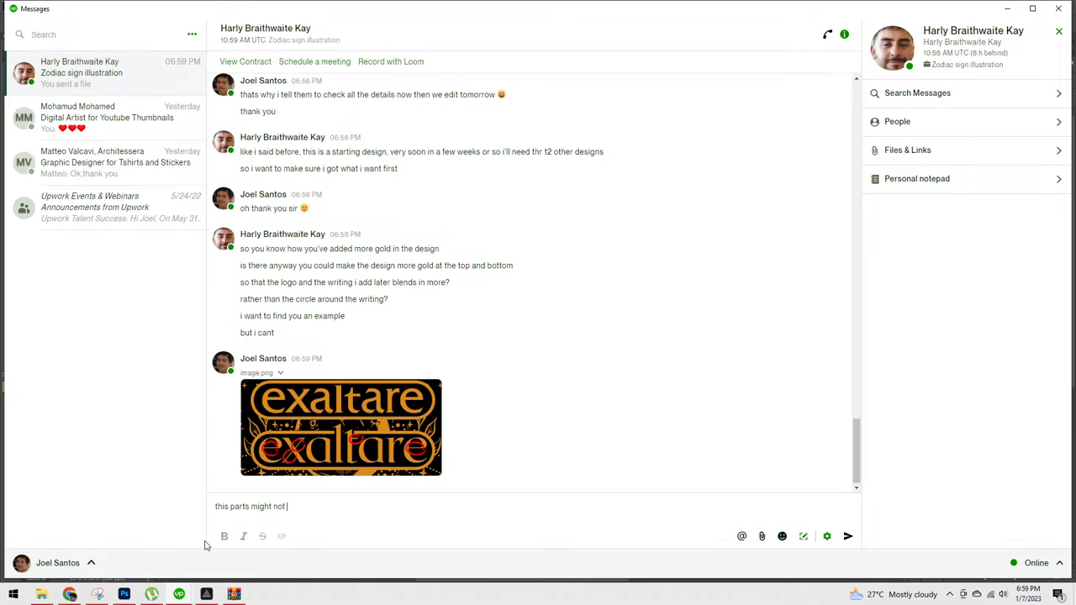
pyautogui.press('BackSpace')
pyautogui.press('BackSpace')
pyautogui.press('BackSpace')
pyautogui.press('BackSpace')
pyautogui.press('BackSpace')
pyautogui.press('BackSpace')
pyautogui.press('BackSpace')
pyautogui.press('BackSpace')
pyautogui.press('BackSpace')
pyautogui.press('BackSpace')
pyautogui.press('BackSpace')
pyautogui.press('BackSpace')
pyautogui.press('BackSpace')
pyautogui.press('BackSpace')
pyautogui.press('BackSpace')
pyautogui.press('BackSpace')
pyautogui.press('BackSpace')
pyautogui.press('BackSpace')
pyautogui.press('BackSpace')
pyautogui.press('BackSpace')
# Step: Close the snip, return to ZODIAC 2.psd, and undo the recoloring of Group 1 and the downward move of Group 1 copy 2
pyautogui.click(1008, 8)
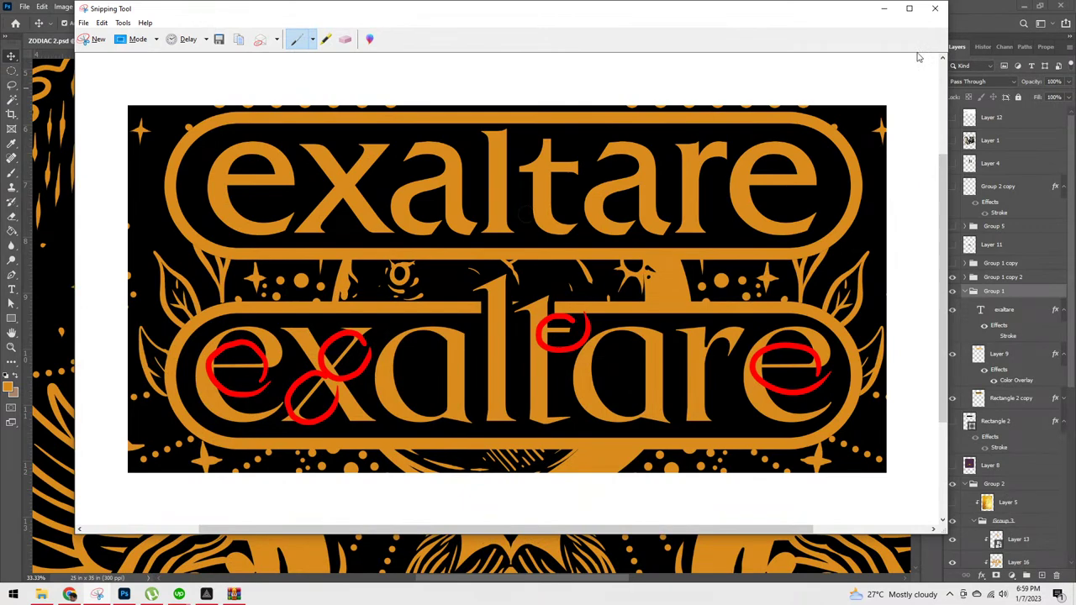
pyautogui.click(936, 8)
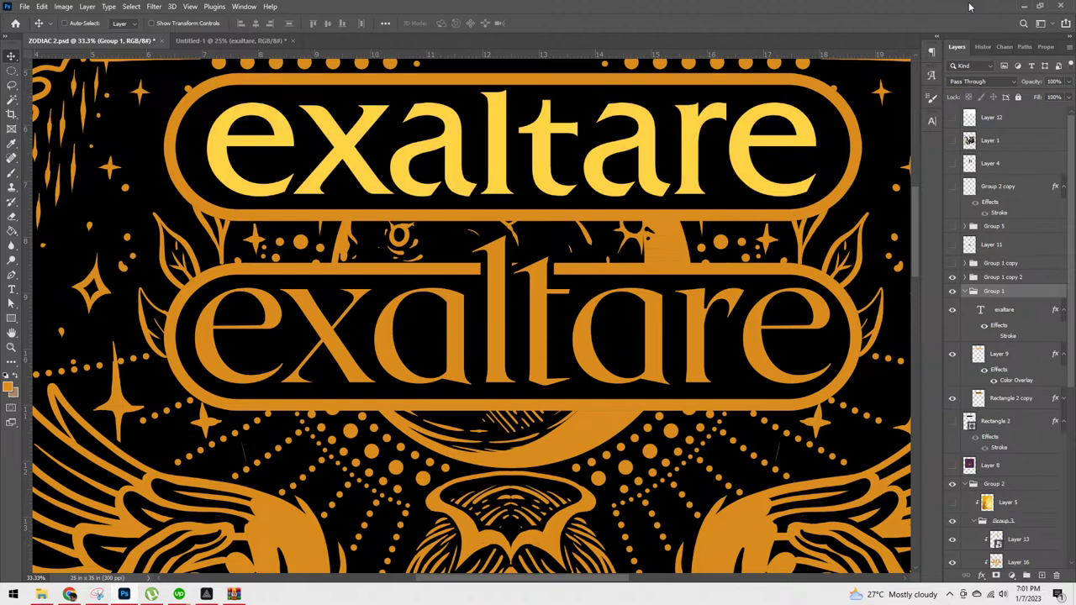
pyautogui.hotkey('ctrl', 'z')
pyautogui.hotkey('ctrl', 'z')
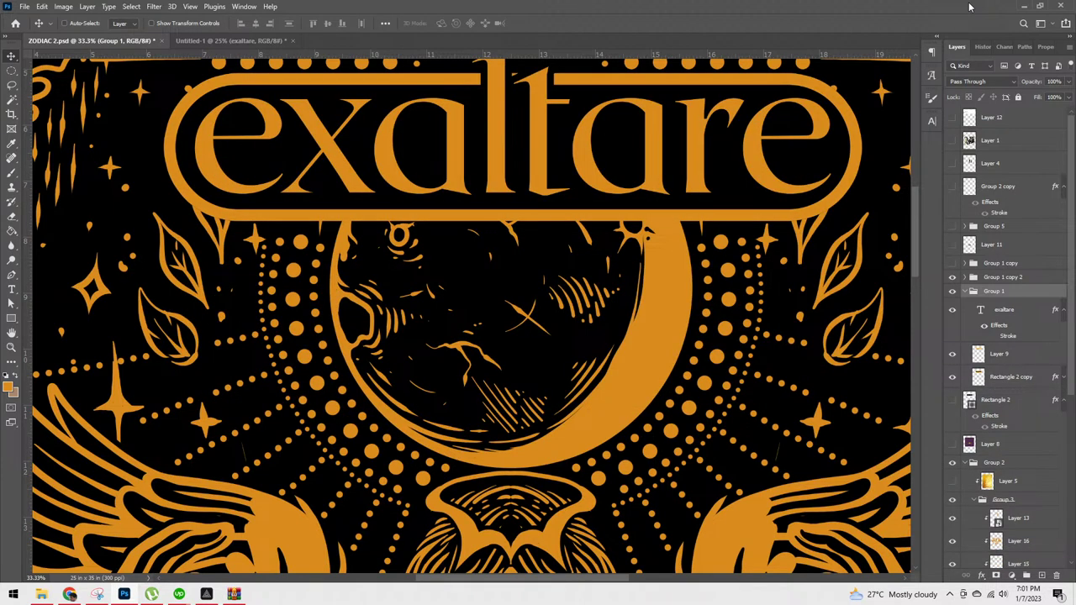
pyautogui.click(967, 292)
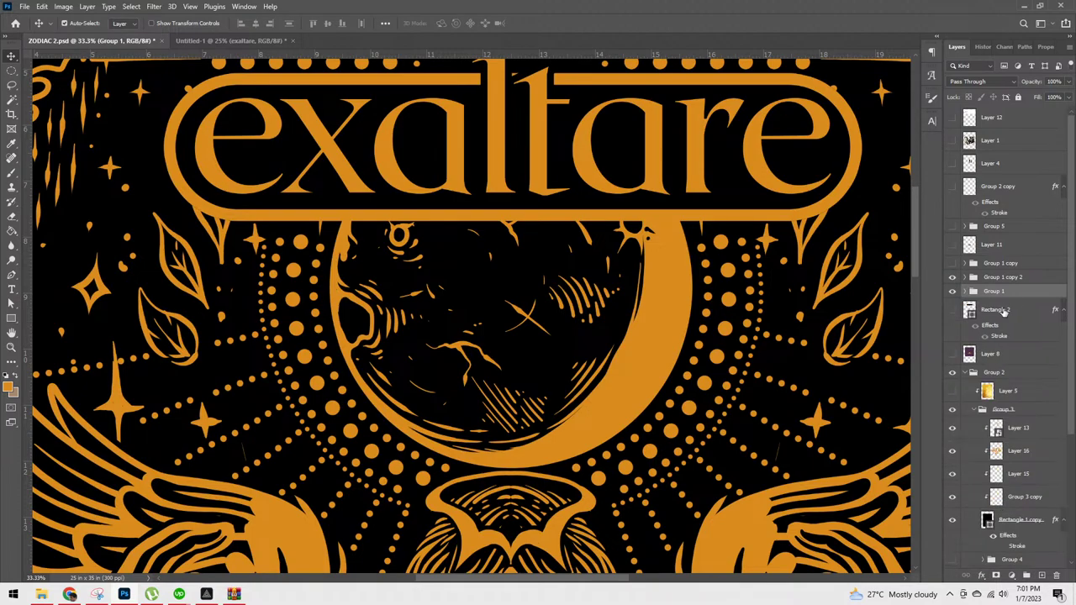
# Step: Examine the restyled title against the upper artwork and toggle Layer 15 to check which ornaments it holds
pyautogui.hotkey('ctrl', '-')
pyautogui.hotkey('ctrl', '-')
pyautogui.hotkey('ctrl', '-')
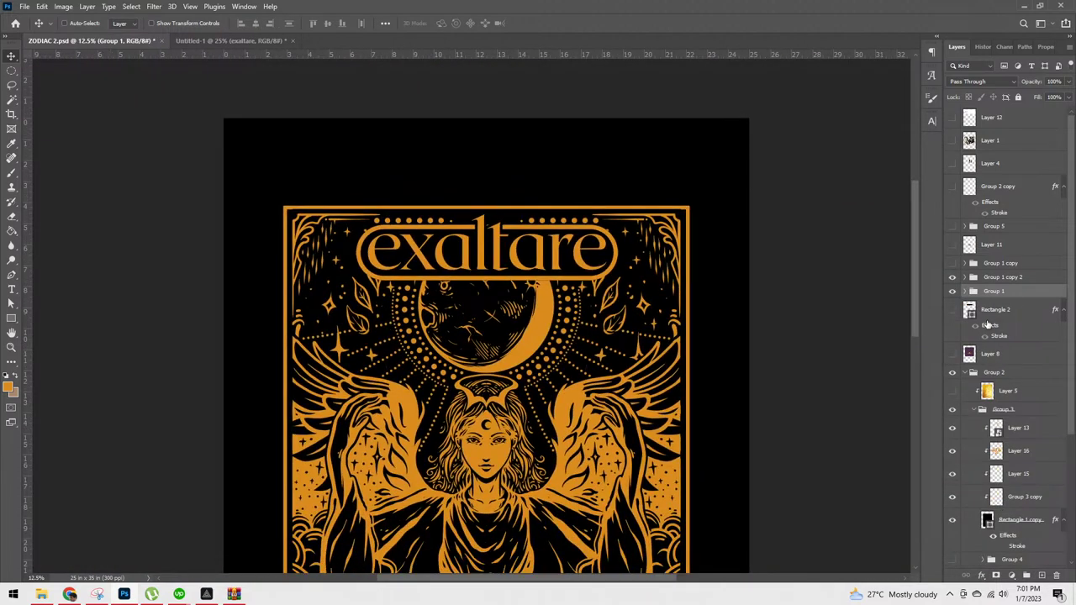
pyautogui.hotkey('ctrl', '+')
pyautogui.hotkey('ctrl', '+')
pyautogui.hotkey('ctrl', '-')
pyautogui.hotkey('ctrl', '-')
pyautogui.hotkey('ctrl', '+')
pyautogui.hotkey('ctrl', '-')
pyautogui.hotkey('ctrl', '+')
pyautogui.hotkey('ctrl', '+')
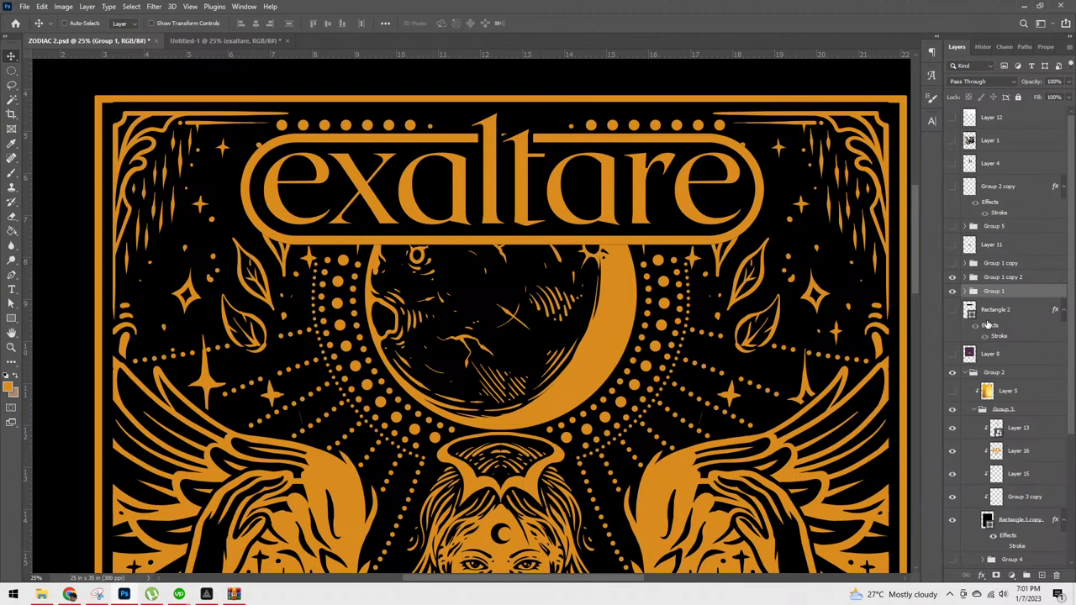
pyautogui.hotkey('ctrl', '-')
pyautogui.hotkey('ctrl', '-')
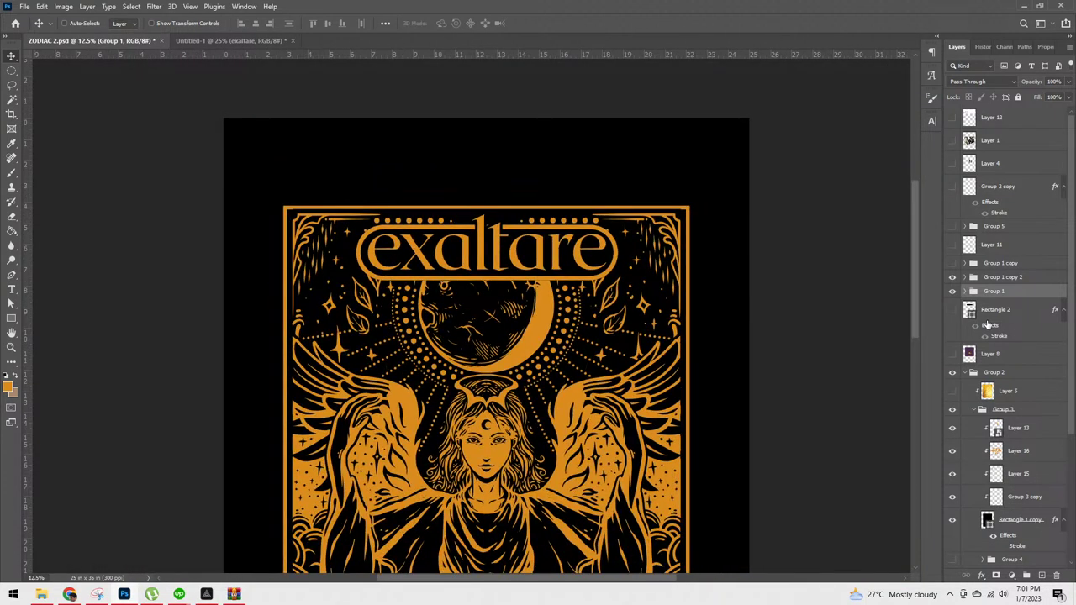
pyautogui.hotkey('ctrl', '+')
pyautogui.hotkey('ctrl', '+')
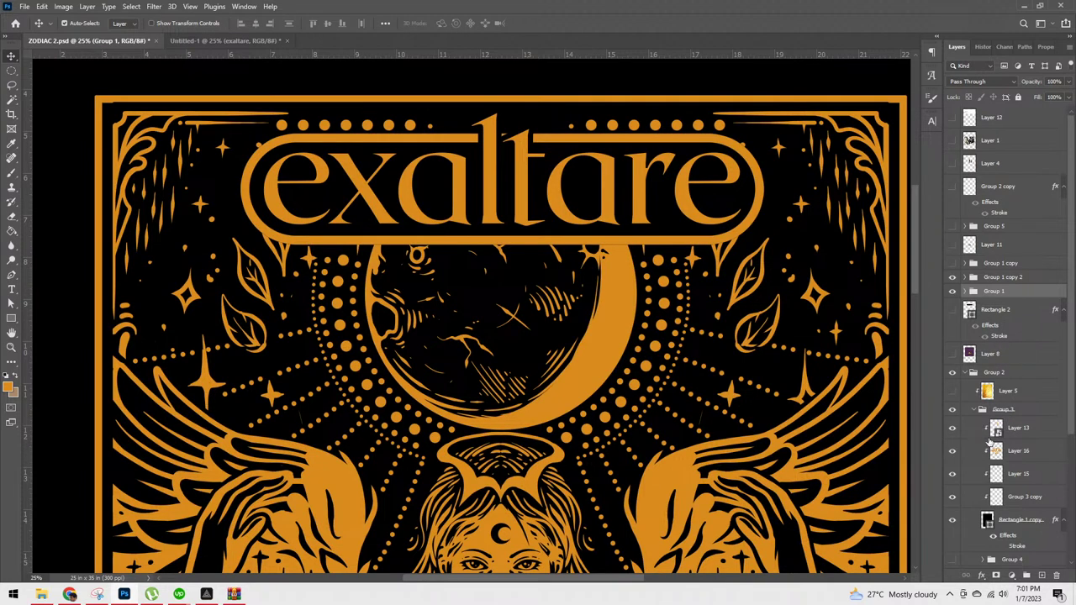
pyautogui.click(953, 474)
pyautogui.click(952, 474)
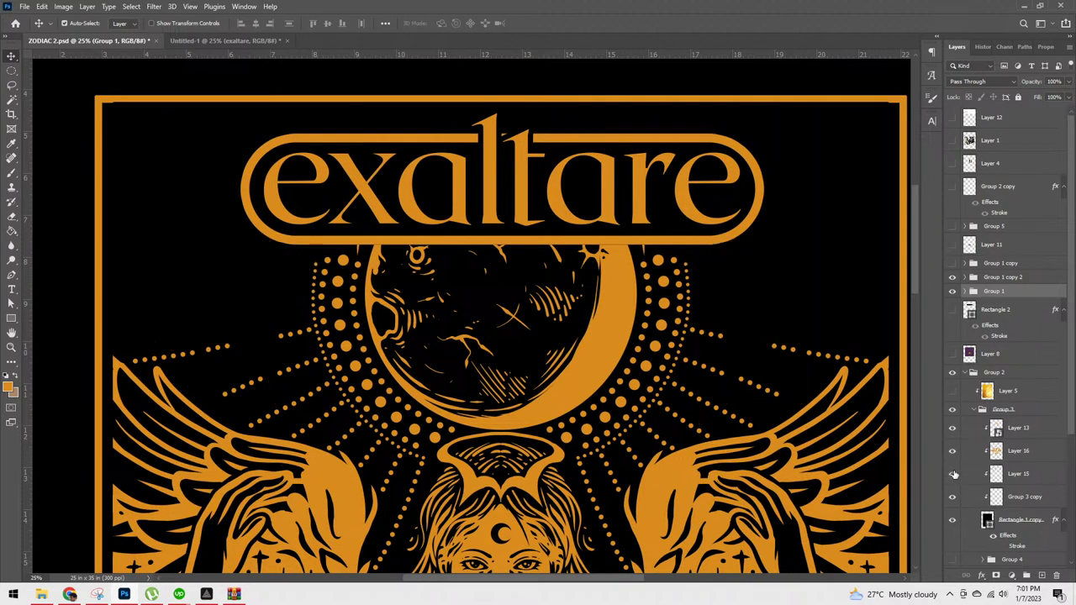
# Step: Duplicate Layer 15, clip the copy to the layer below like the original, and hide the original Layer 15
pyautogui.click(1020, 476)
pyautogui.hotkey('ctrl', 'j')
pyautogui.hotkey('ctrl', 'alt', 'g')
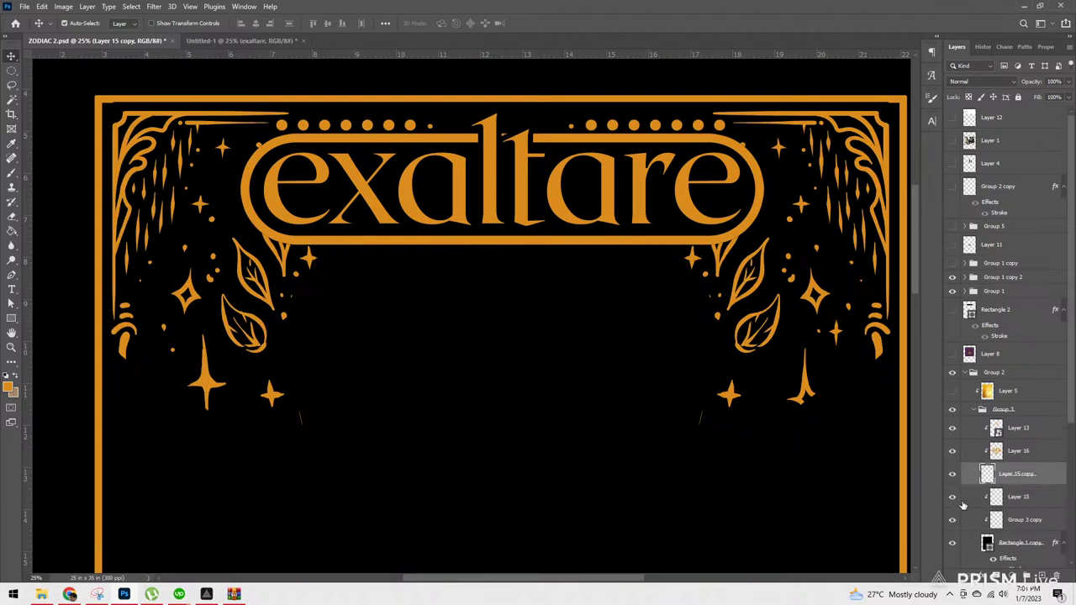
pyautogui.hotkey('ctrl', 'alt', 'g')
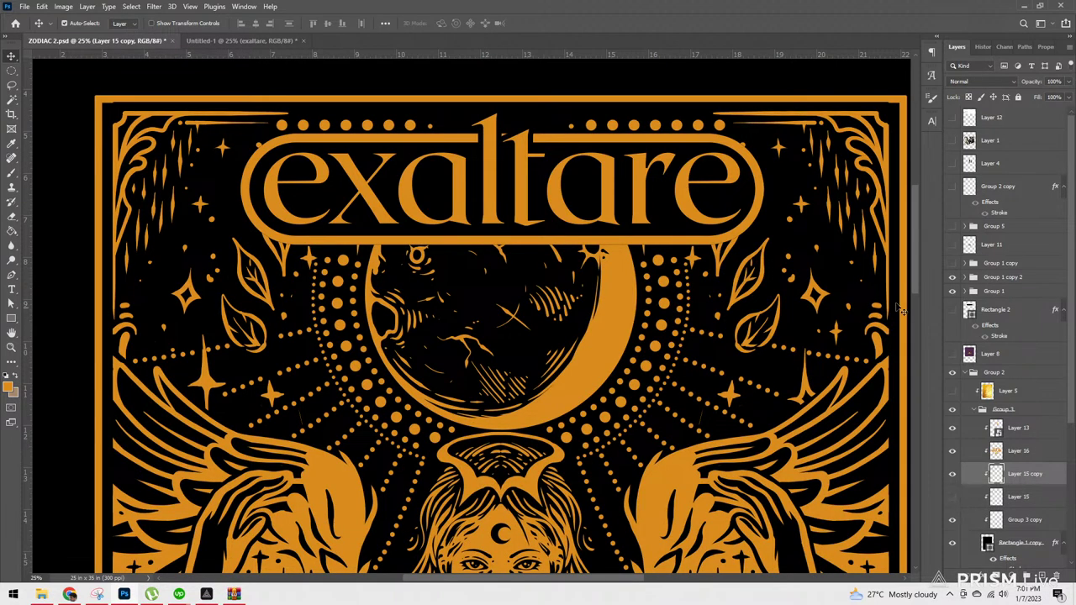
# Step: Erase the upper four-point stars and the inner drop ornaments beside the title on Layer 15 copy, mirrored on both sides
pyautogui.moveTo(775, 275); pyautogui.dragTo(738, 376)
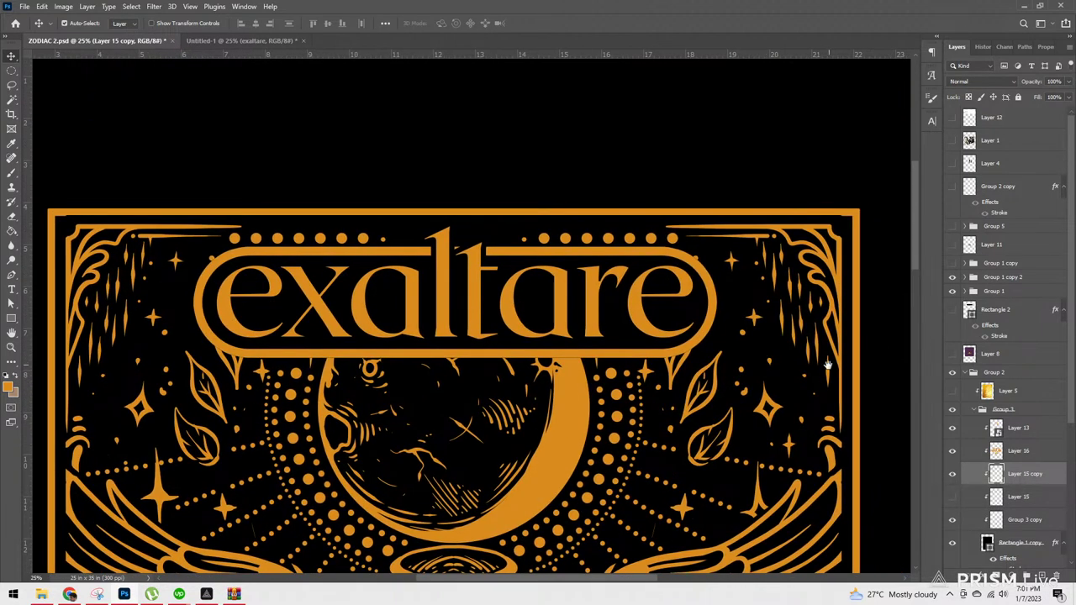
pyautogui.press('b')
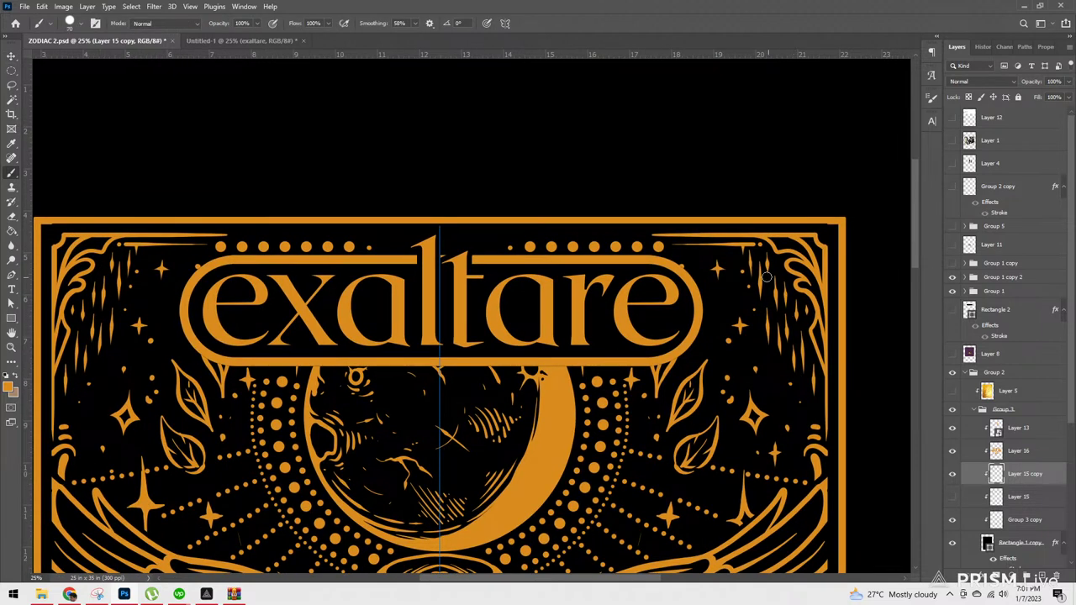
pyautogui.press(']')
pyautogui.click(719, 268)
pyautogui.moveTo(767, 308); pyautogui.dragTo(768, 344)
pyautogui.moveTo(749, 254); pyautogui.dragTo(750, 268)
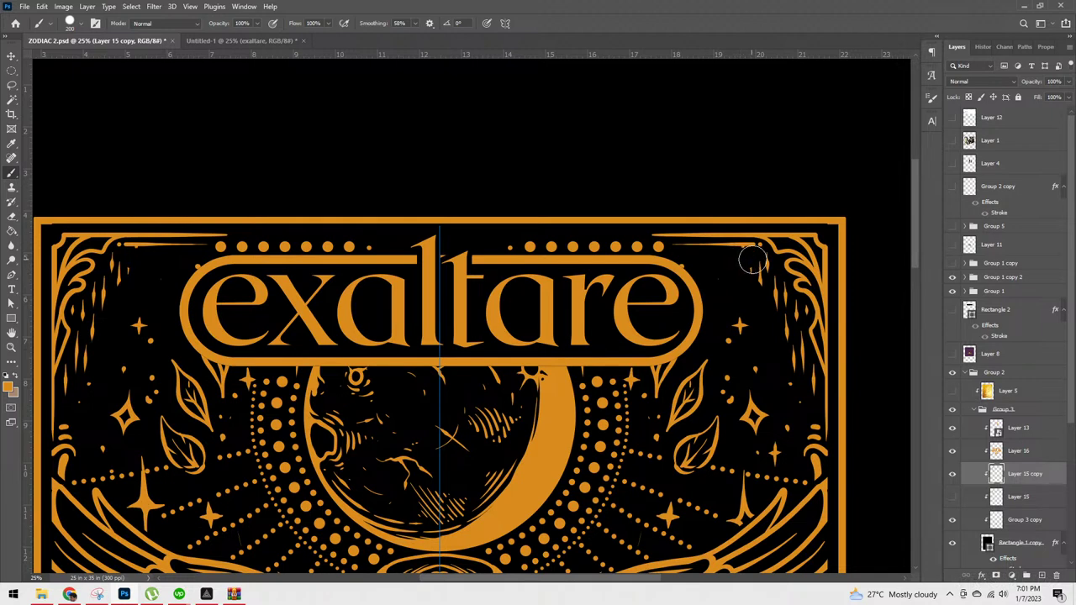
pyautogui.moveTo(776, 304); pyautogui.dragTo(763, 262)
pyautogui.moveTo(788, 345); pyautogui.dragTo(791, 332)
# Step: Erase the remaining drops along the corner scrolls with a smaller brush, plus the small stars and dots beside the title frame
pyautogui.press('[')
pyautogui.press('[')
pyautogui.press('[')
pyautogui.press('[')
pyautogui.press('[')
pyautogui.press('[')
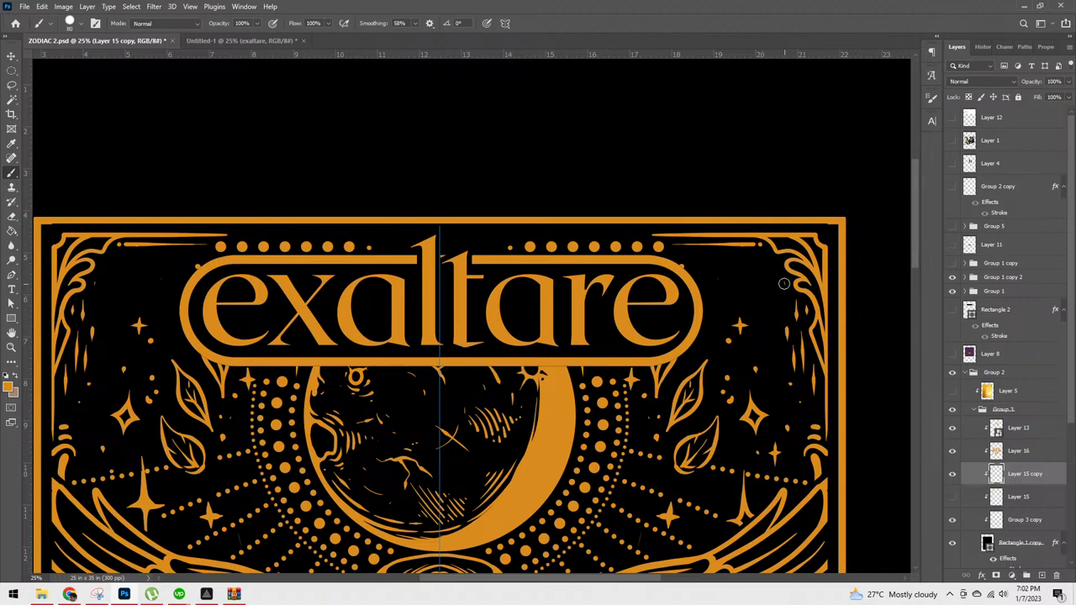
pyautogui.moveTo(807, 313)
pyautogui.mouseDown()
pyautogui.moveTo(804, 366)
pyautogui.moveTo(789, 315)
pyautogui.moveTo(798, 376)
pyautogui.moveTo(786, 338)
pyautogui.moveTo(801, 384)
pyautogui.moveTo(809, 363)
pyautogui.moveTo(813, 403)
pyautogui.moveTo(814, 372)
pyautogui.moveTo(812, 397)
pyautogui.mouseUp()
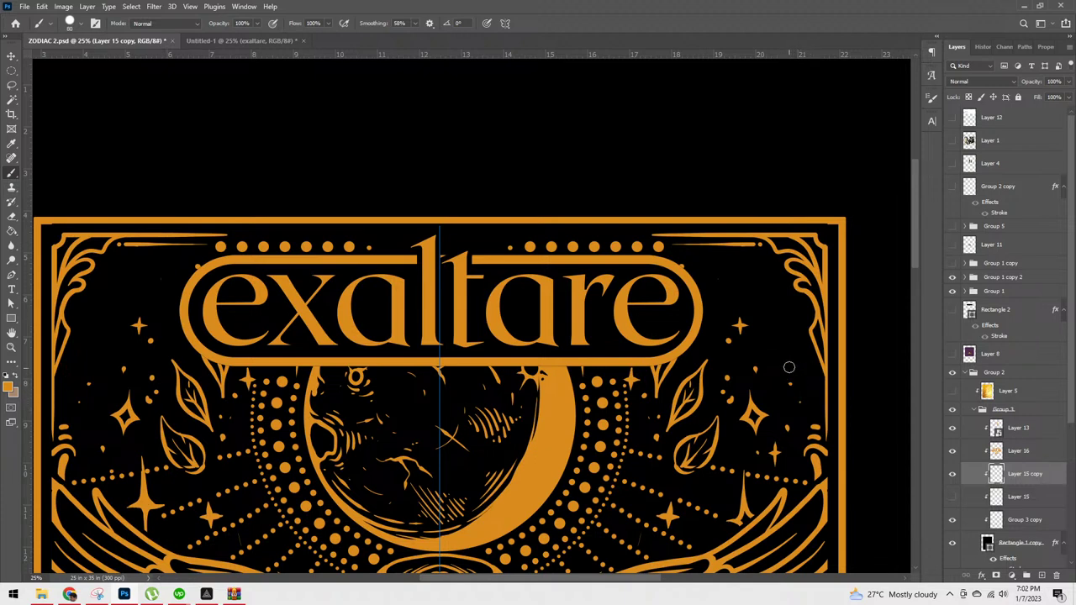
pyautogui.press(']')
pyautogui.press(']')
pyautogui.press(']')
pyautogui.click(740, 325)
pyautogui.moveTo(792, 377); pyautogui.dragTo(812, 361)
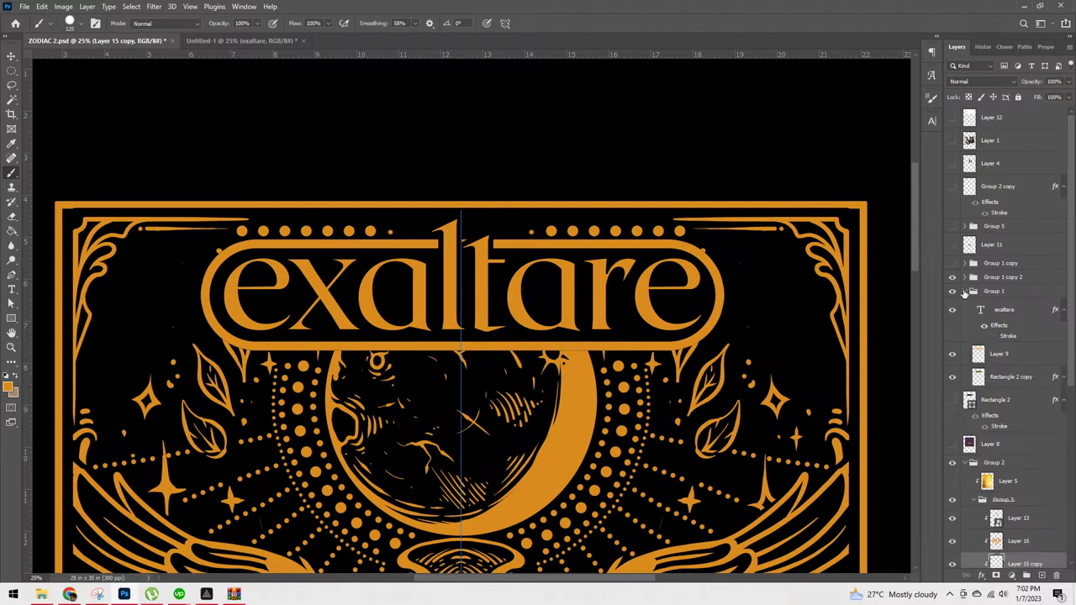
# Step: In Group 1 copy 2, hide Layer 9 and set the Color Overlay of Rectangle 2 copy to da8c1d
pyautogui.click(965, 277)
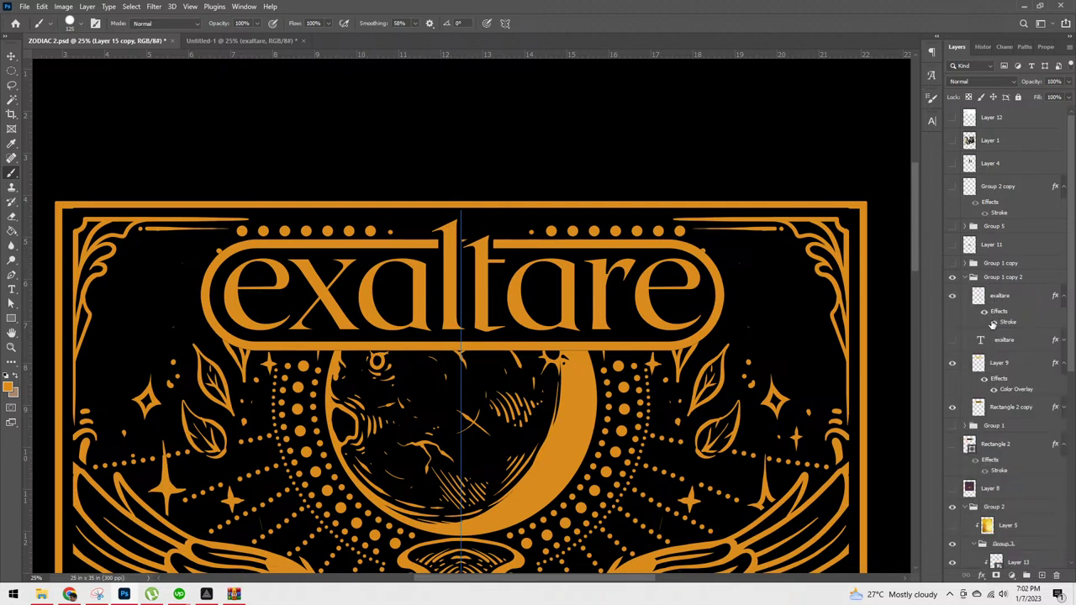
pyautogui.click(953, 363)
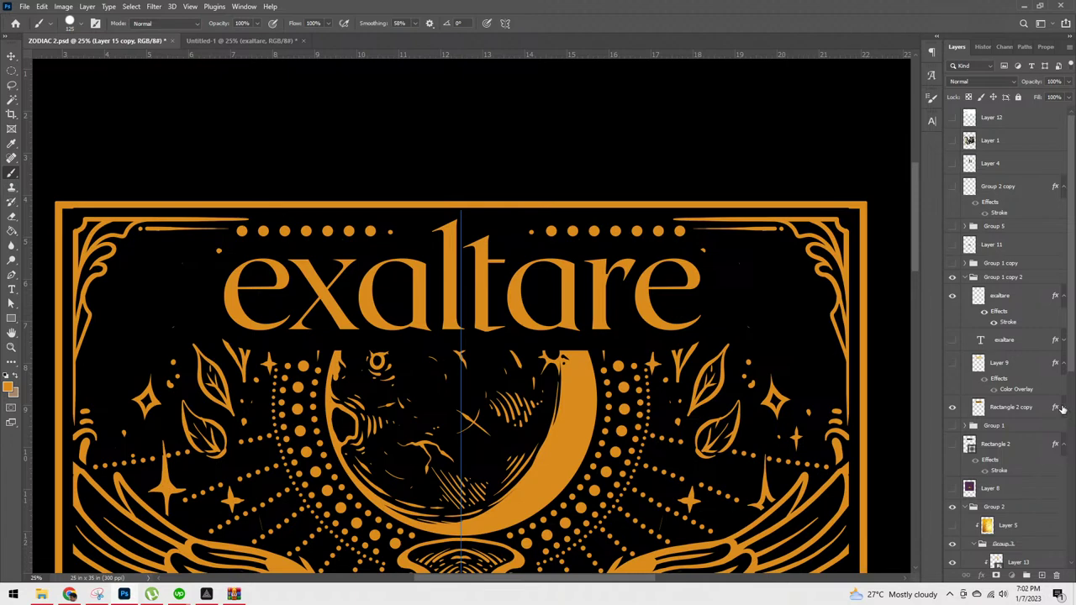
pyautogui.click(1064, 408)
pyautogui.click(1018, 433)
pyautogui.press('h')
pyautogui.doubleClick(1017, 433)
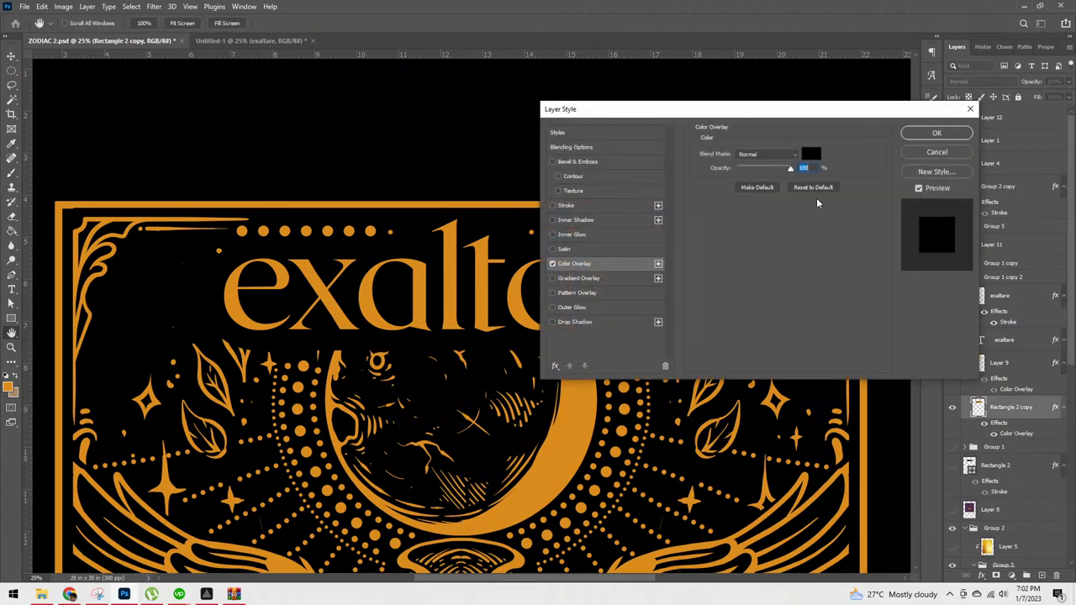
pyautogui.click(811, 153)
pyautogui.write('da8c1d')
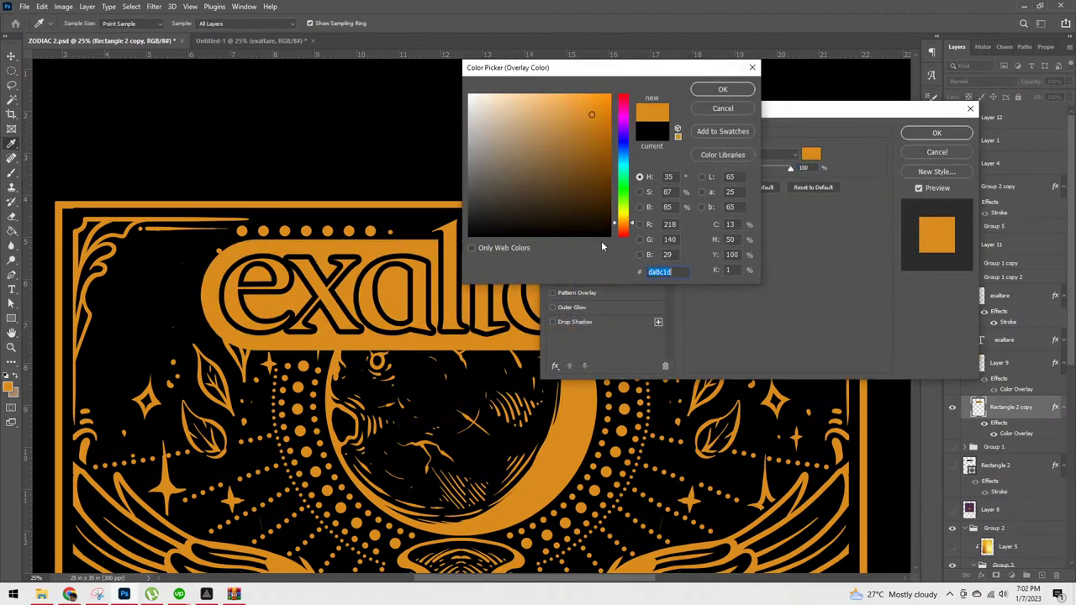
pyautogui.click(723, 89)
pyautogui.click(937, 133)
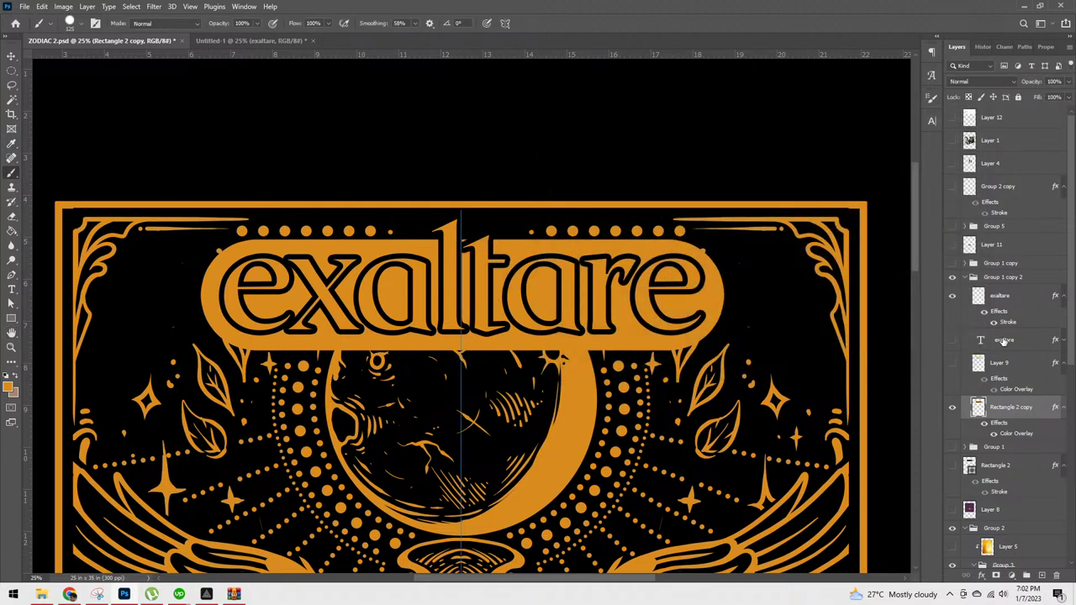
# Step: Turn off the exaltare layer's Stroke and add a Color Overlay of 000000 to the lettering
pyautogui.click(995, 325)
pyautogui.rightClick(1002, 314)
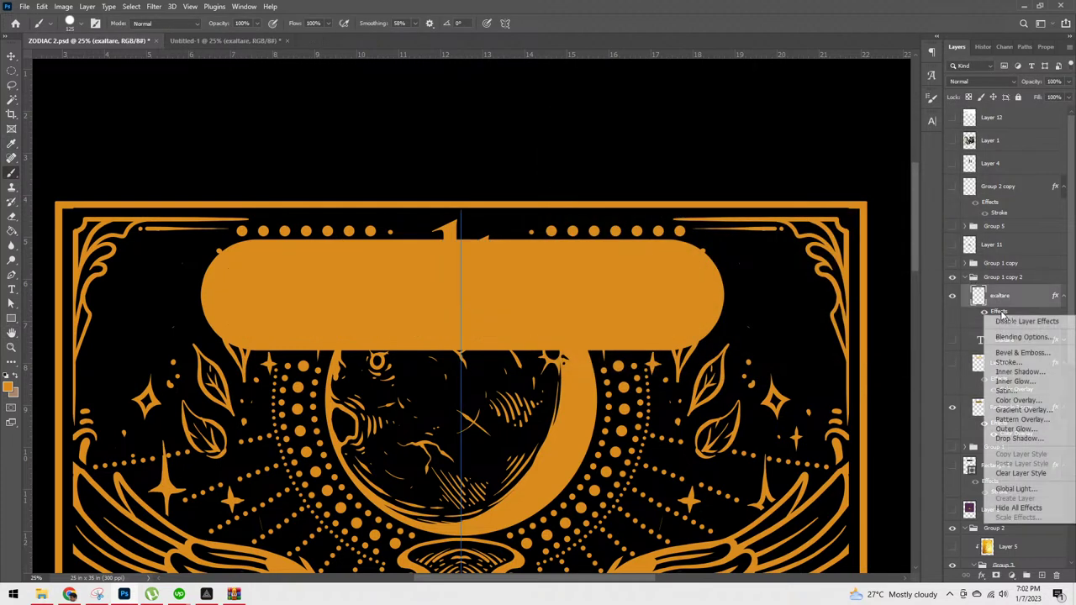
pyautogui.click(1001, 302)
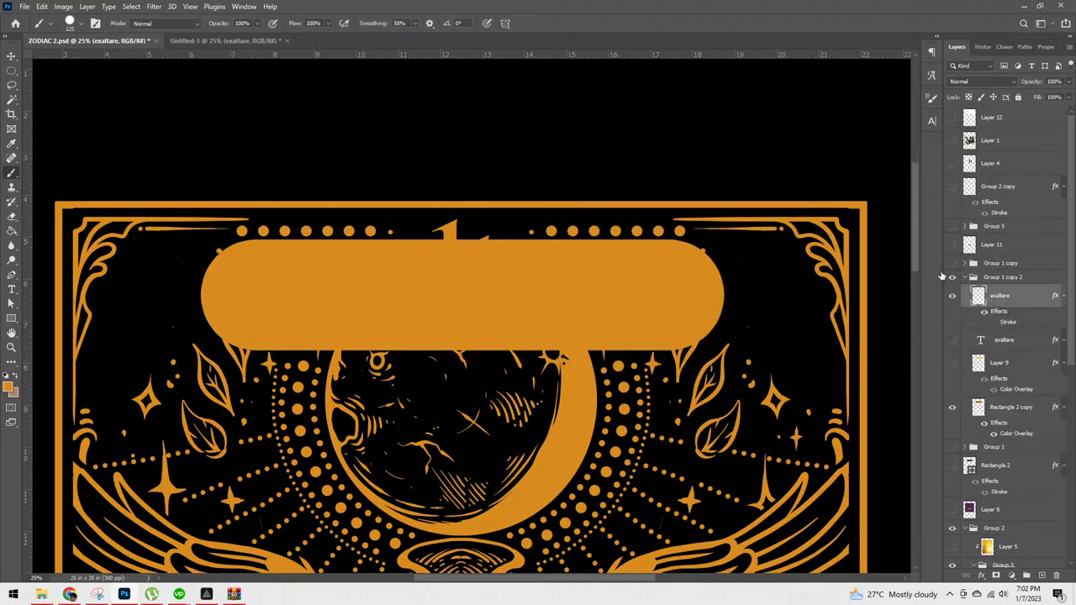
pyautogui.doubleClick(999, 312)
pyautogui.click(594, 264)
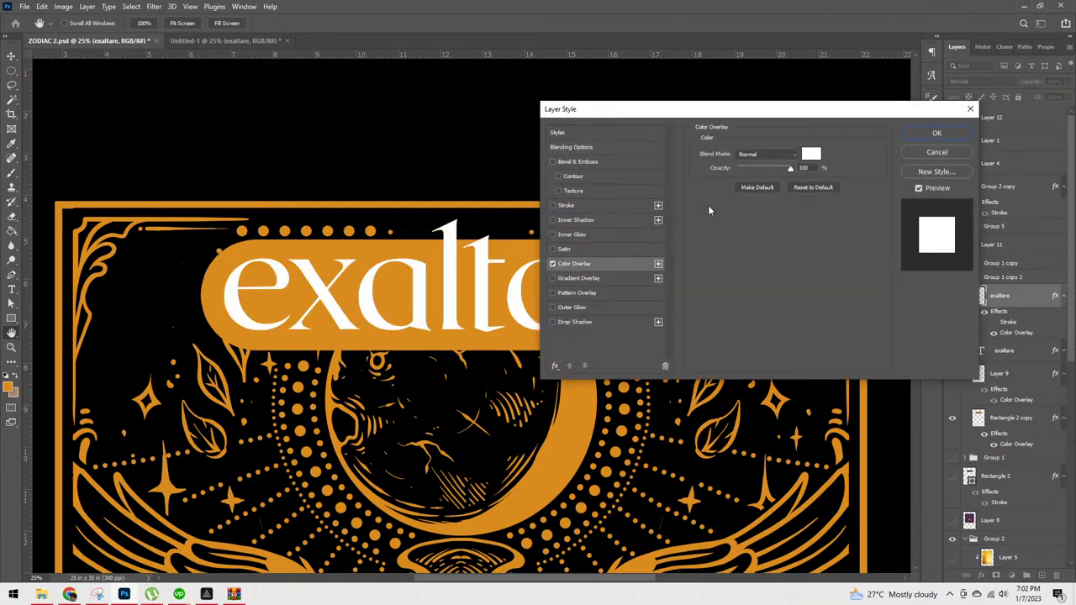
pyautogui.click(810, 153)
pyautogui.write('000000')
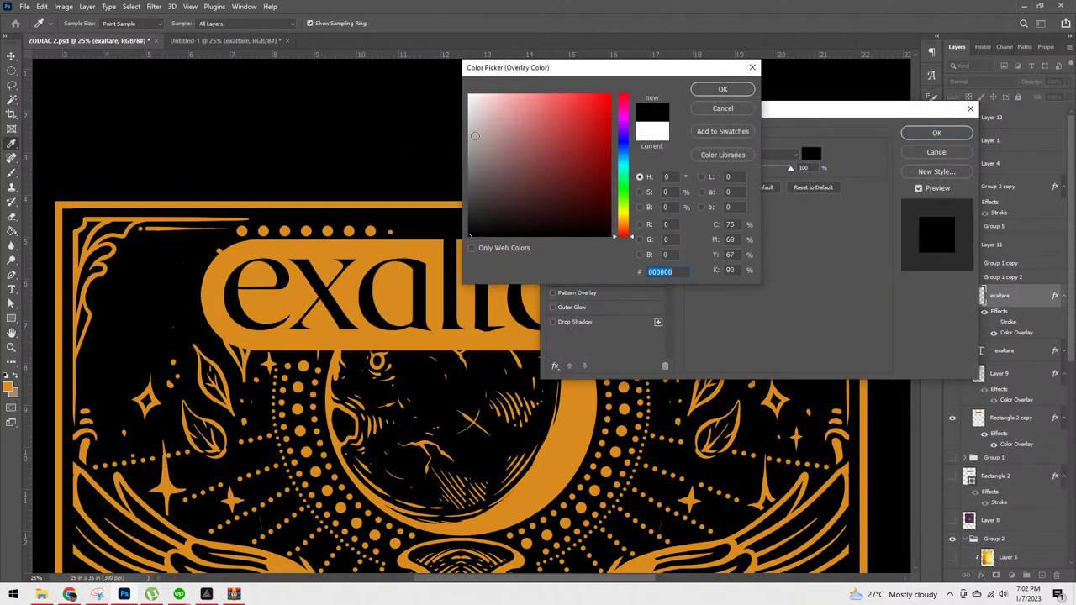
pyautogui.click(723, 89)
# Step: Re-enable the exaltare layer's outside Stroke at 37 px and set its color to da8c1d
pyautogui.click(589, 205)
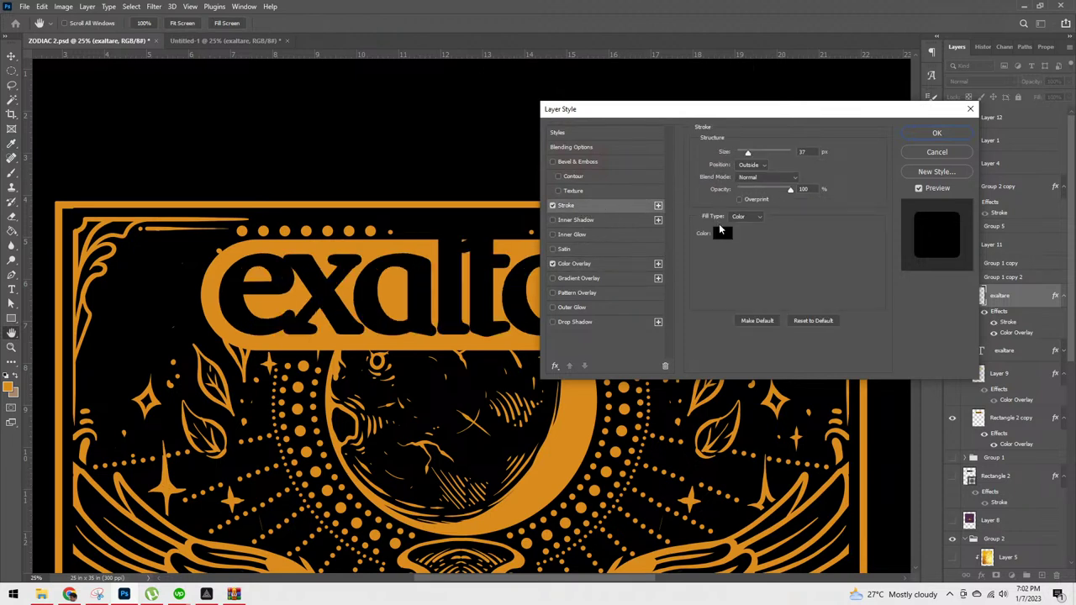
pyautogui.click(723, 233)
pyautogui.click(512, 332)
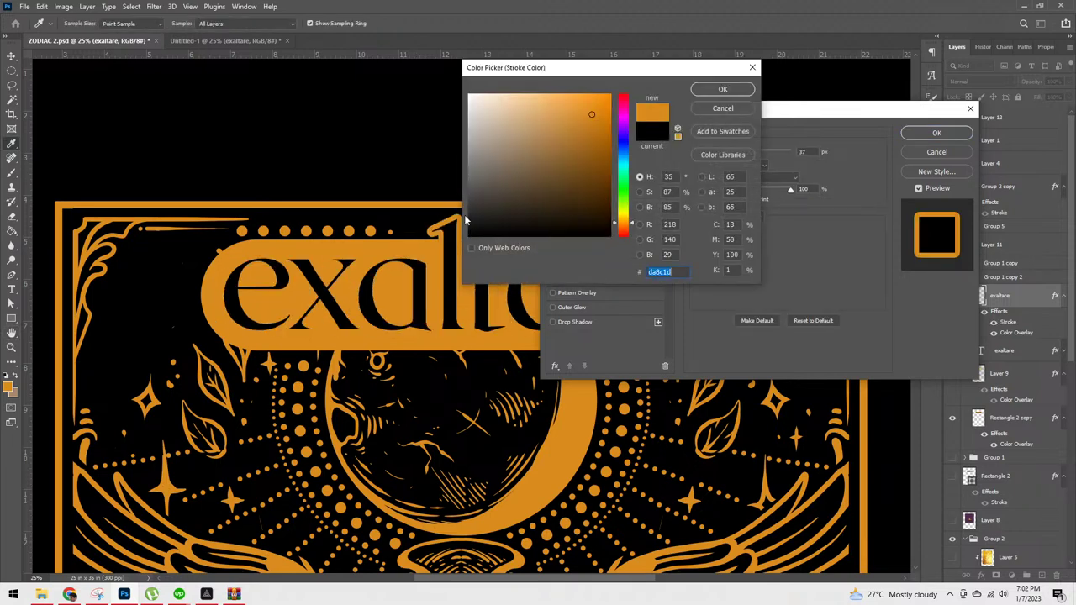
pyautogui.click(736, 90)
pyautogui.click(935, 133)
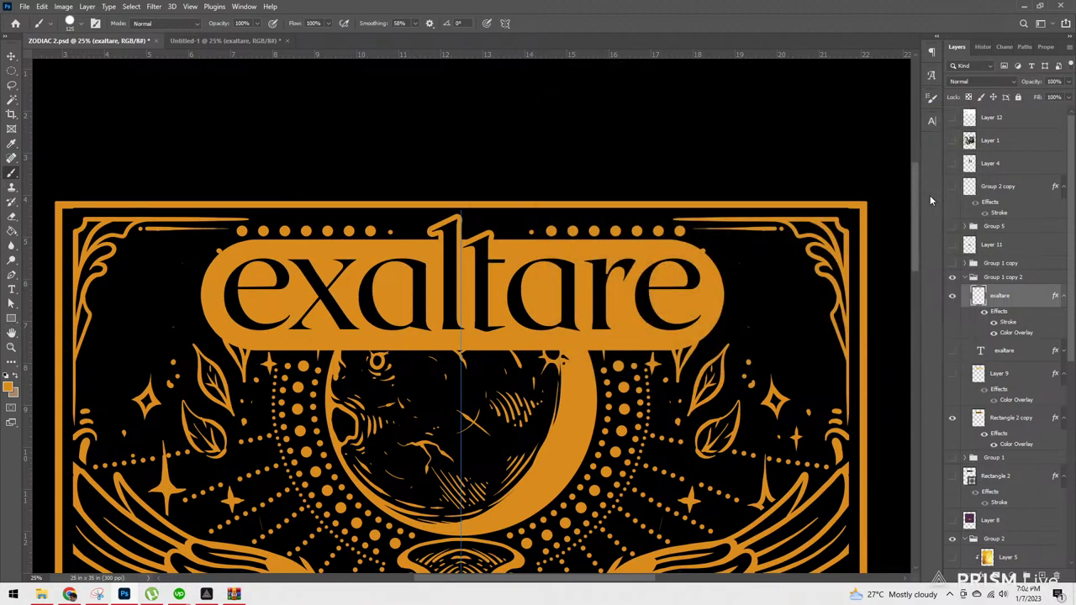
# Step: Examine the black lettering on the solid orange plate against the rest of the poster
pyautogui.hotkey('ctrl', '0')
pyautogui.hotkey('ctrl', '-')
pyautogui.hotkey('ctrl', '+')
pyautogui.hotkey('ctrl', '+')
pyautogui.hotkey('ctrl', '+')
pyautogui.scroll(5, 679, 486)
pyautogui.hotkey('ctrl', 'c')
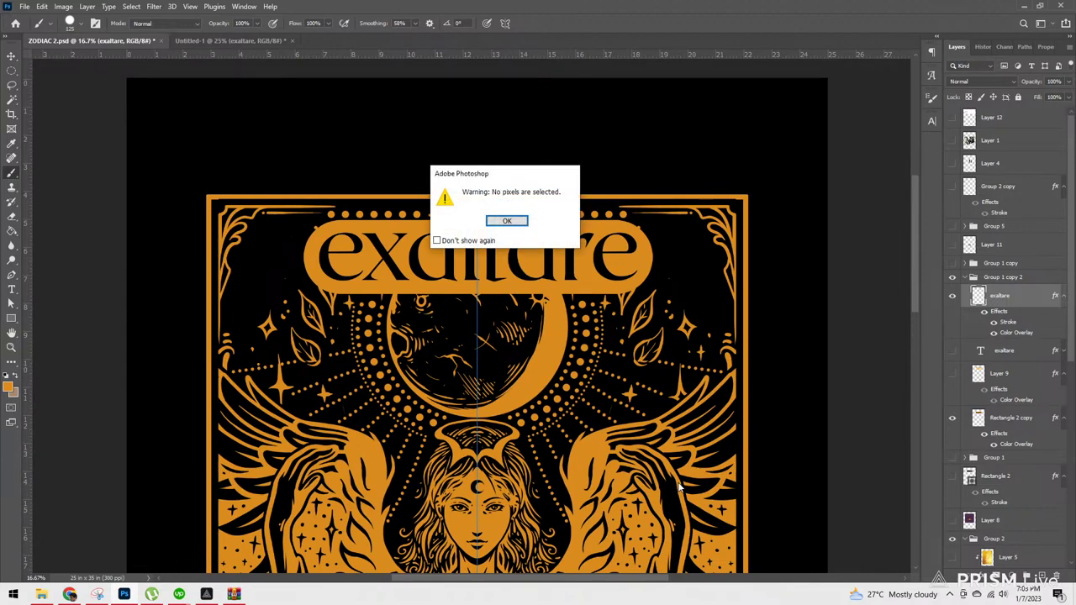
pyautogui.press('Return')
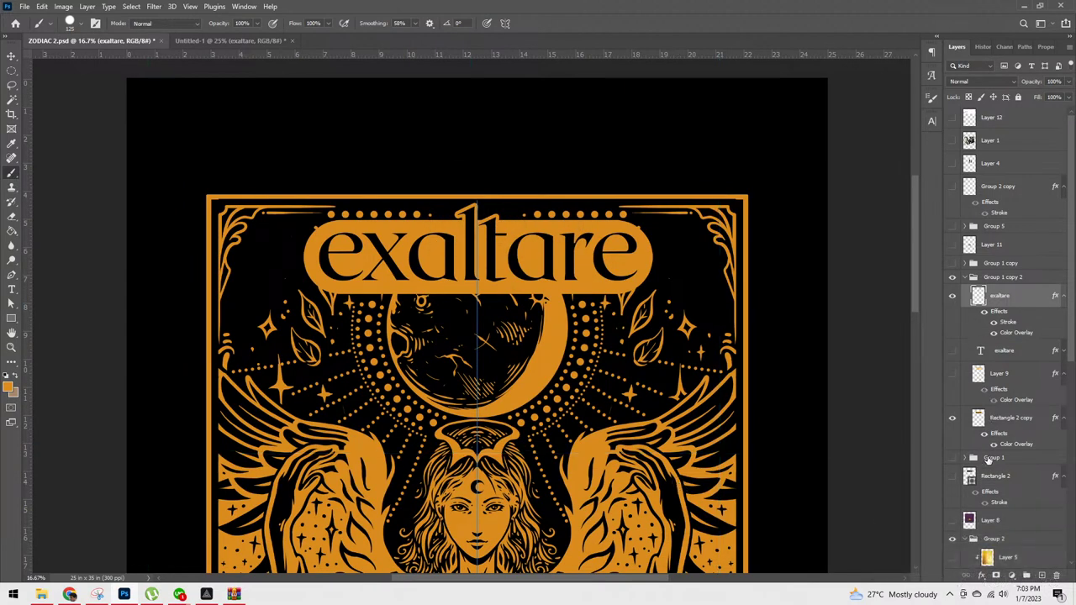
pyautogui.scroll(-1, 1068, 343)
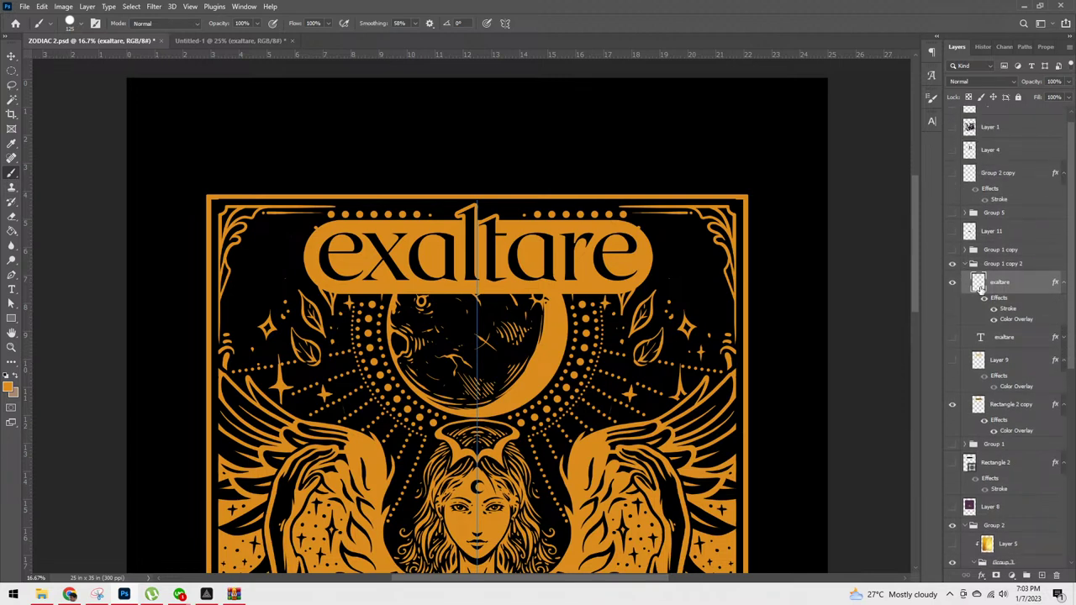
pyautogui.moveTo(982, 319); pyautogui.dragTo(982, 329)
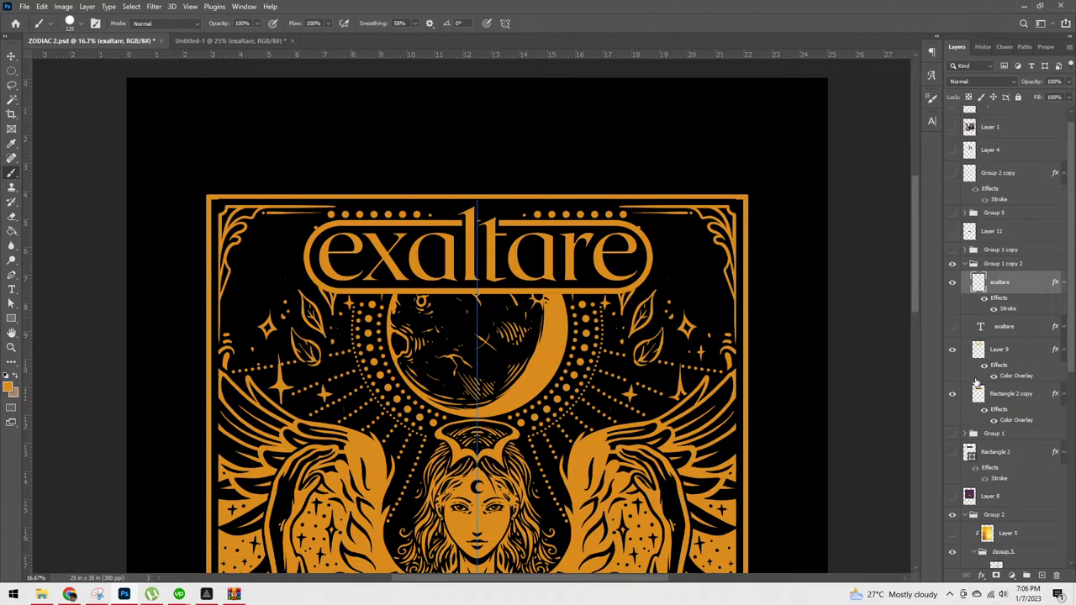
# Step: Select the title frame on Layer 9, check it by toggling its visibility, and set the Brush tool to vertical symmetry
pyautogui.hotkey('ctrl', '+')
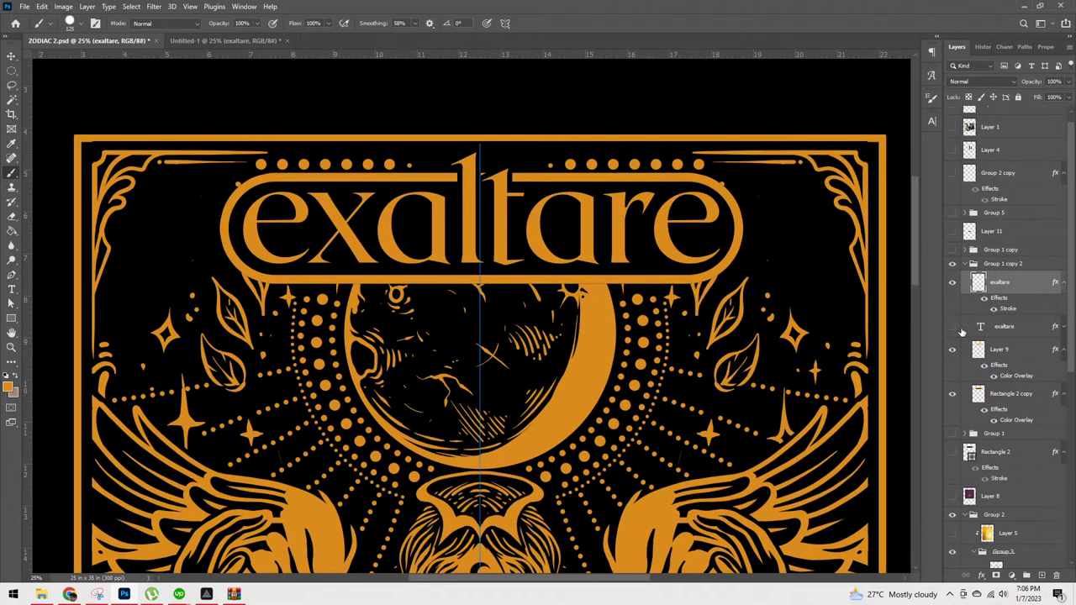
pyautogui.hotkey('ctrl', '+')
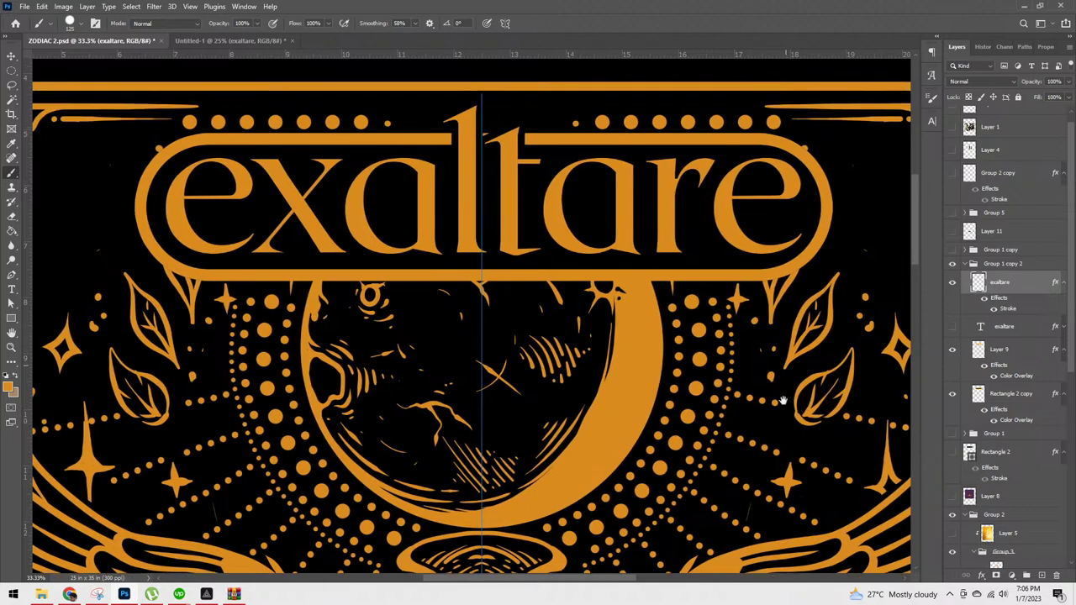
pyautogui.moveTo(781, 377); pyautogui.dragTo(782, 423)
pyautogui.press('v')
pyautogui.click(767, 355)
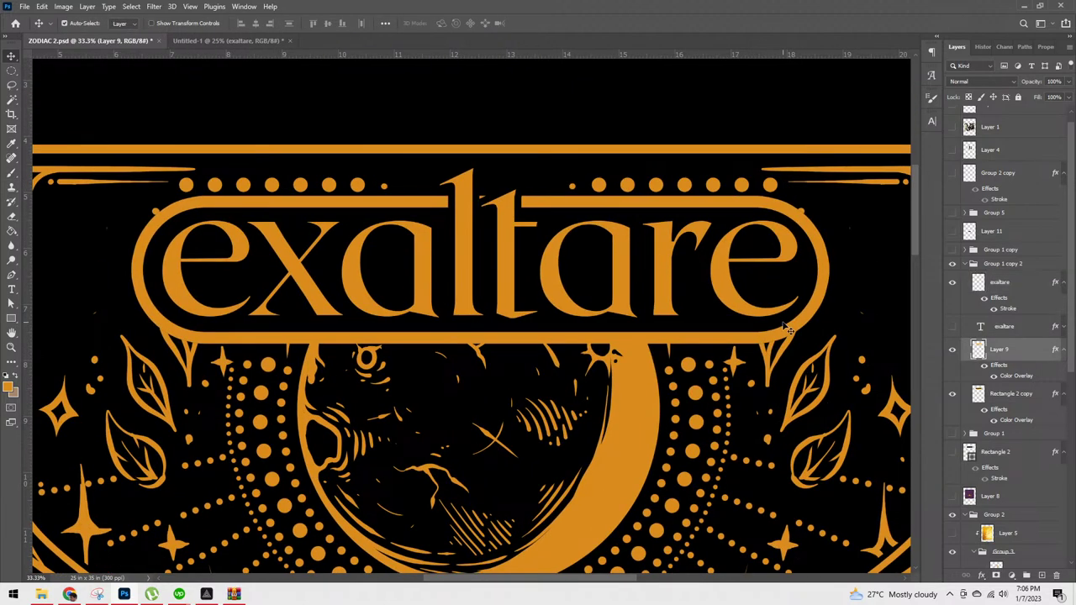
pyautogui.click(952, 350)
pyautogui.click(953, 350)
pyautogui.press('b')
pyautogui.click(506, 23)
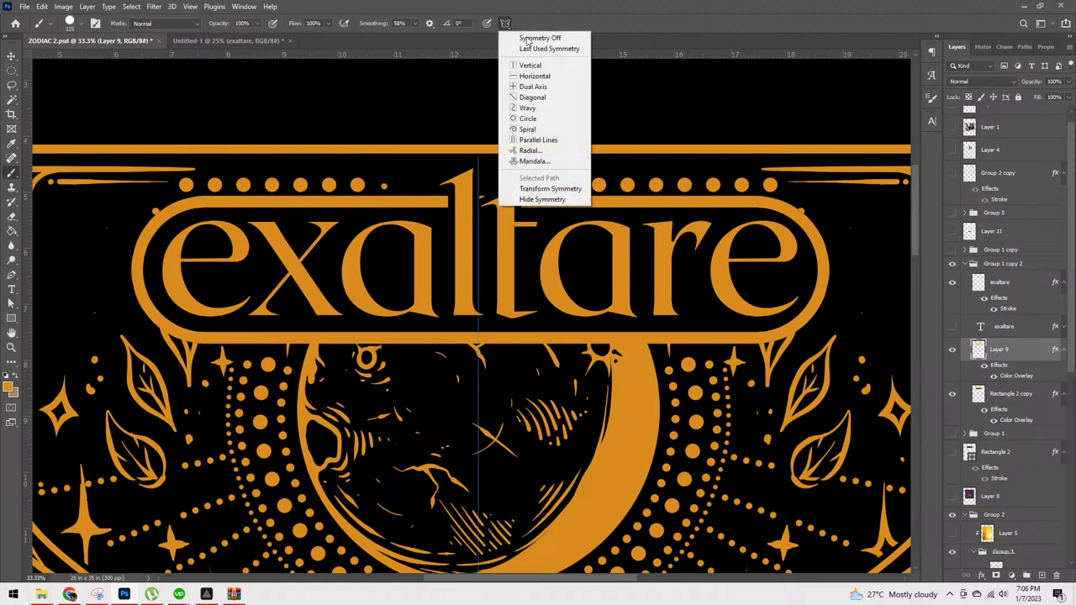
pyautogui.click(541, 67)
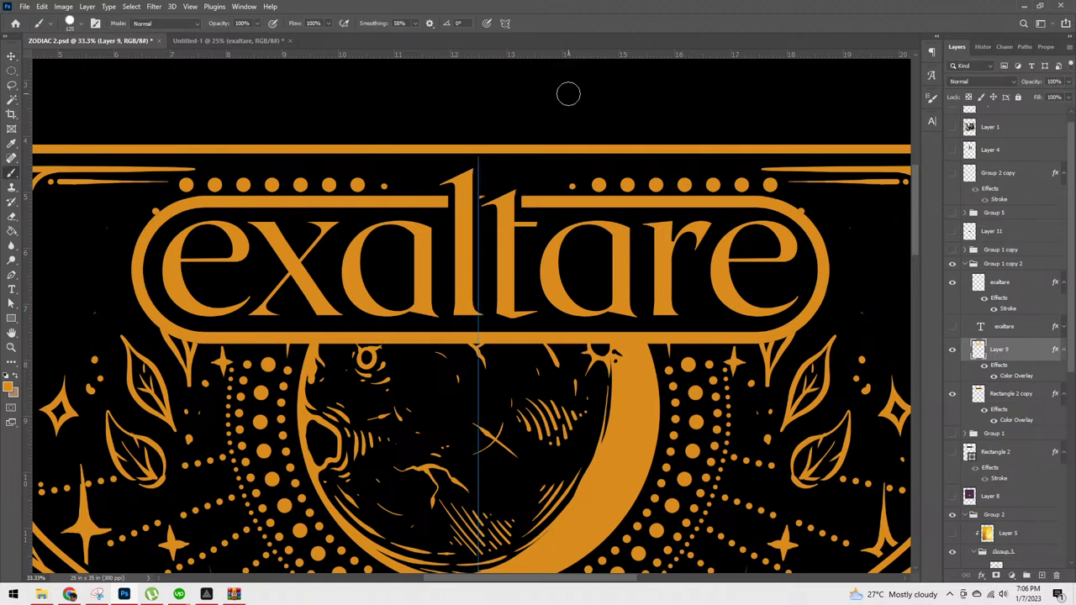
# Step: With a smaller brush, cut mirrored gaps into the rounded ends of the title frame and taper the cut edges
pyautogui.press('[')
pyautogui.press('[')
pyautogui.press('[')
pyautogui.press('[')
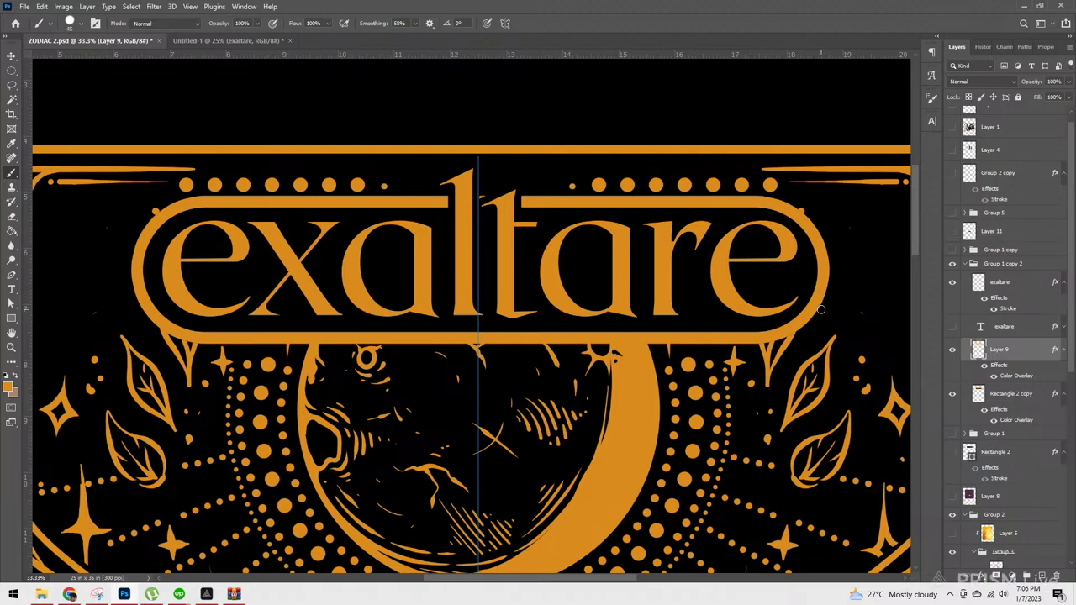
pyautogui.hscroll(1, 832, 311)
pyautogui.scroll(1, 842, 296)
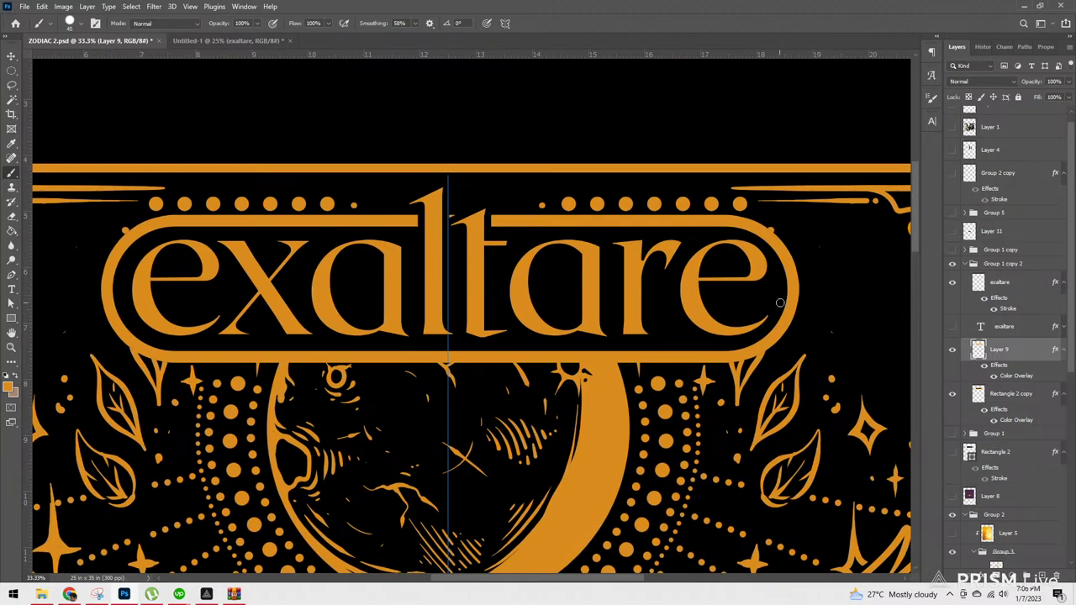
pyautogui.moveTo(765, 335)
pyautogui.mouseDown()
pyautogui.moveTo(804, 292)
pyautogui.moveTo(814, 249)
pyautogui.moveTo(779, 317)
pyautogui.moveTo(813, 245)
pyautogui.moveTo(782, 307)
pyautogui.moveTo(797, 284)
pyautogui.mouseUp()
pyautogui.click(783, 312)
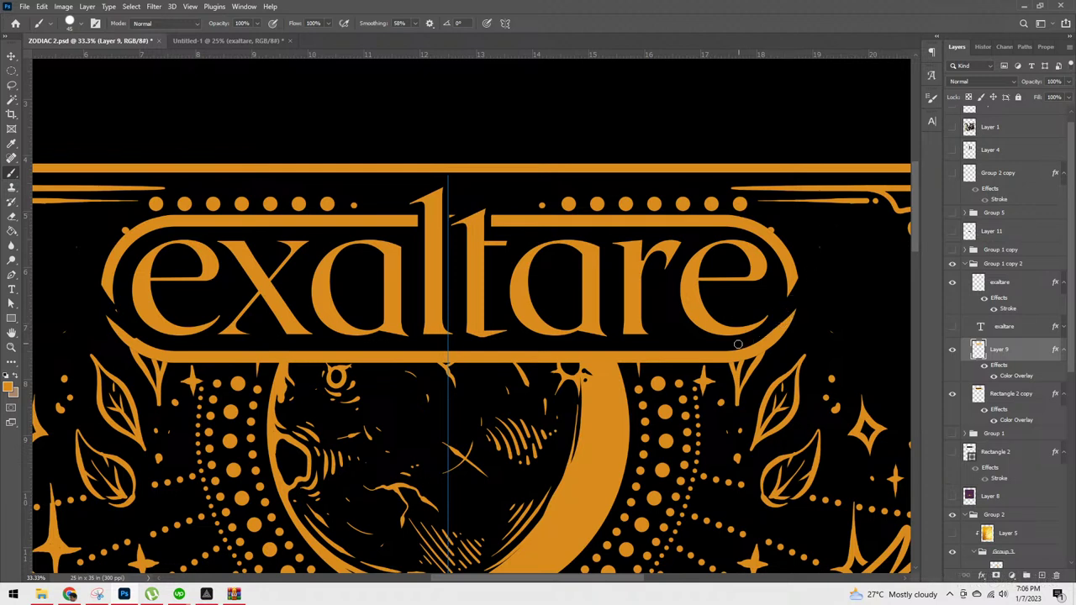
pyautogui.moveTo(752, 342); pyautogui.dragTo(785, 322)
# Step: Nudge the Layer 9 title frame slightly left with Free Transform, to X 3749.50 px
pyautogui.hotkey('ctrl', 't')
pyautogui.press('Left')
pyautogui.press('Left')
pyautogui.press('Left')
pyautogui.press('Left')
pyautogui.press('Left')
pyautogui.press('Left')
pyautogui.press('Left')
pyautogui.press('Left')
pyautogui.press('Left')
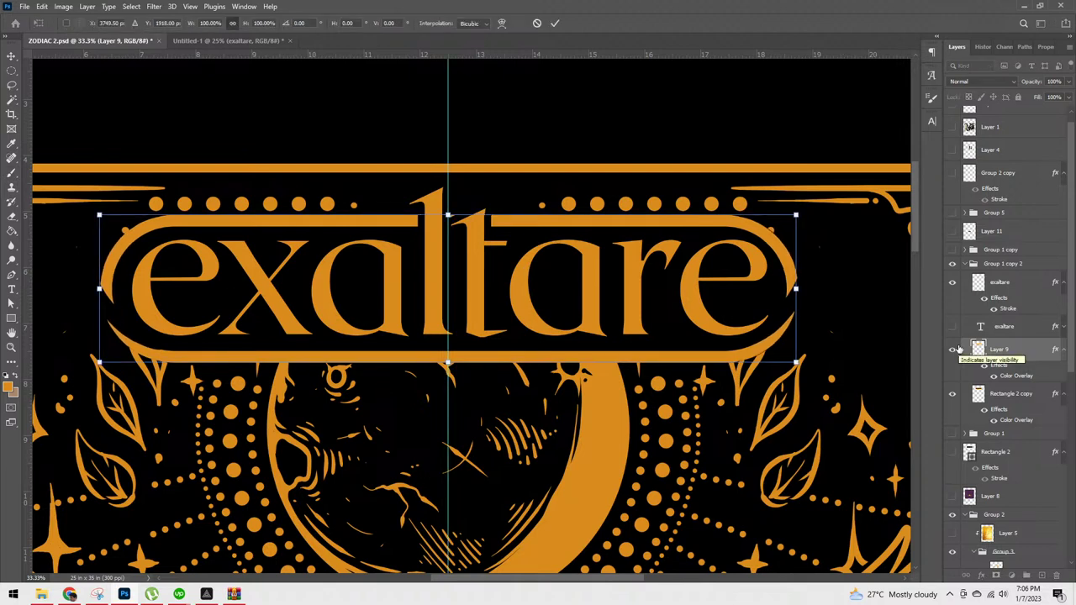
pyautogui.press('Return')
# Step: Paint mirrored tapered tips that flare outward from the lower curves of the title frame's rounded ends
pyautogui.press('b')
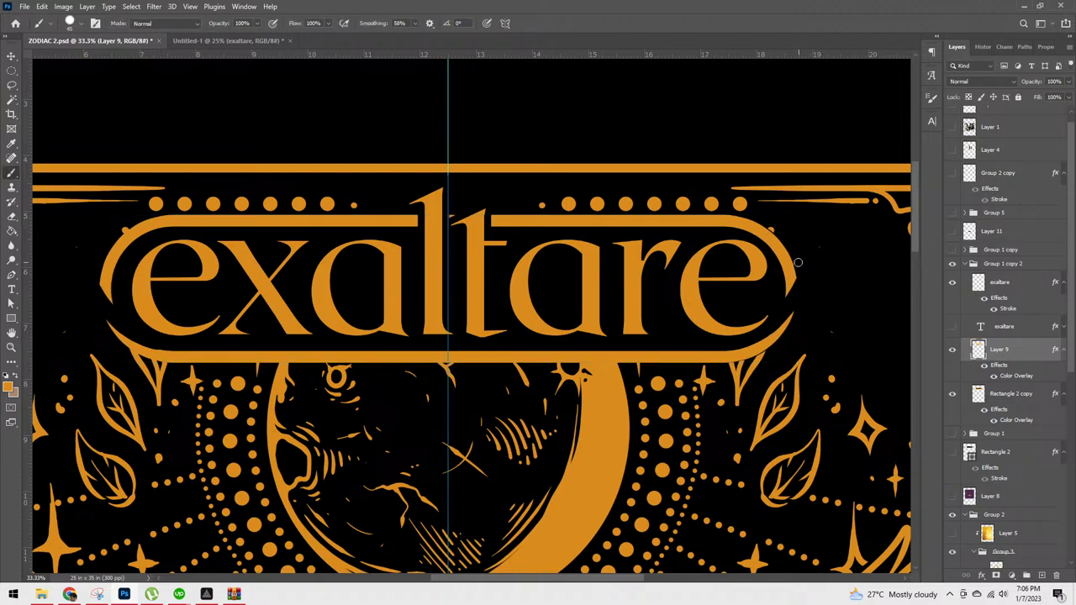
pyautogui.moveTo(788, 296); pyautogui.dragTo(760, 333)
pyautogui.moveTo(775, 335); pyautogui.dragTo(806, 286)
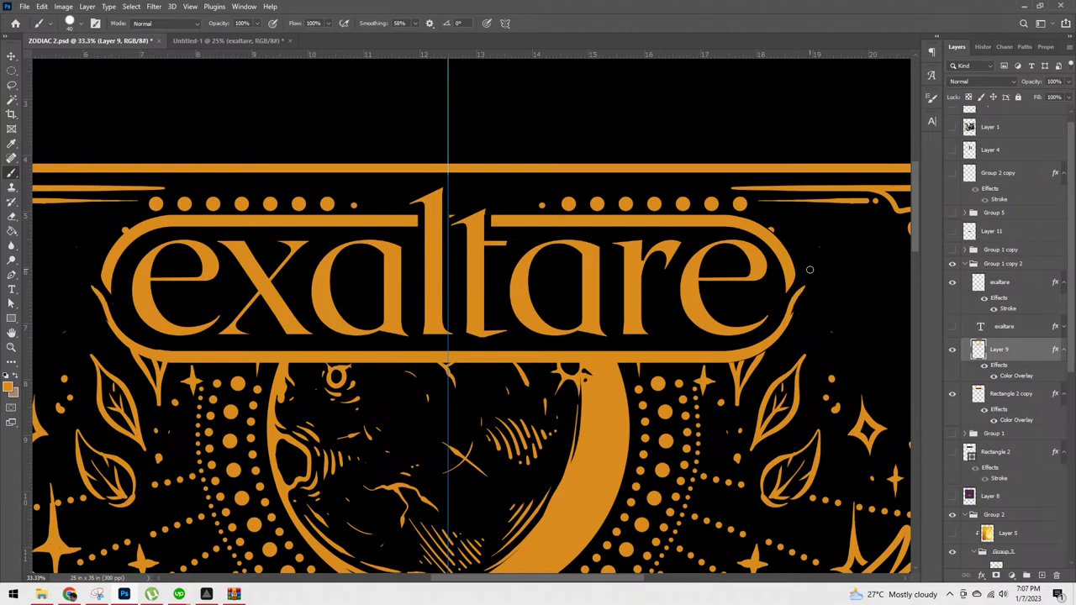
# Step: Undo the last stroke and split the lower curves of the title frame's rounded ends into mirrored overlapping tapered strands
pyautogui.hotkey('ctrl', 'z')
pyautogui.moveTo(782, 314)
pyautogui.mouseDown()
pyautogui.moveTo(804, 272)
pyautogui.moveTo(788, 252)
pyautogui.mouseUp()
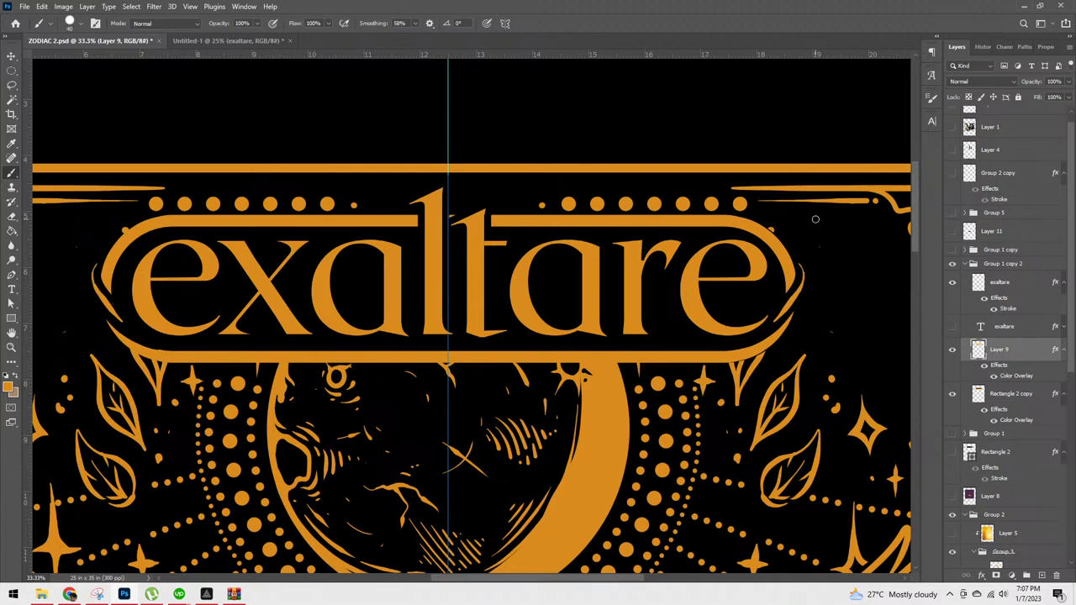
pyautogui.scroll(-1, 844, 299)
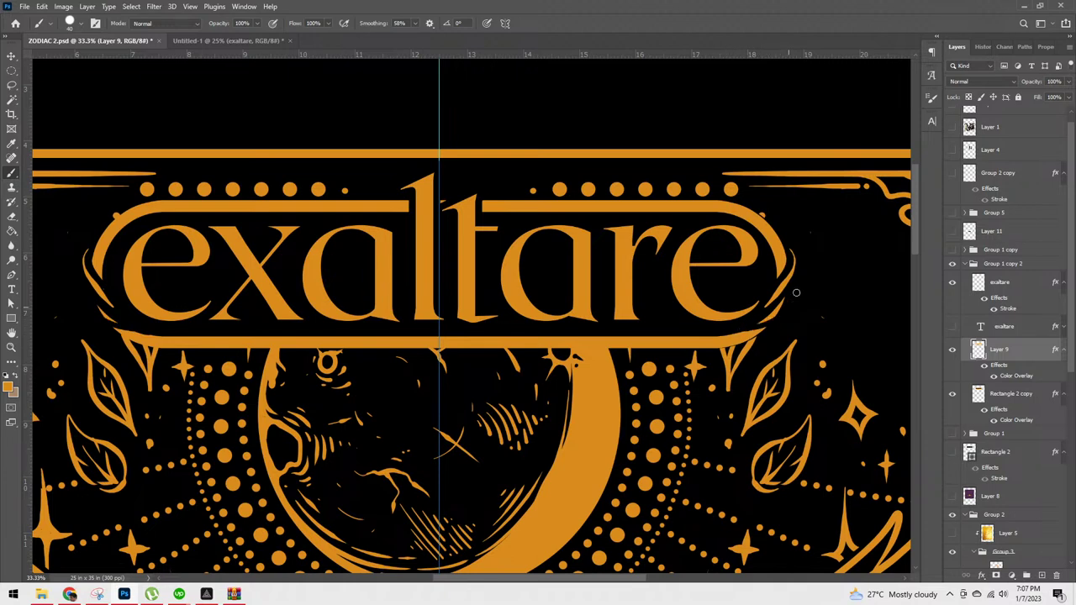
pyautogui.moveTo(760, 323); pyautogui.dragTo(799, 276)
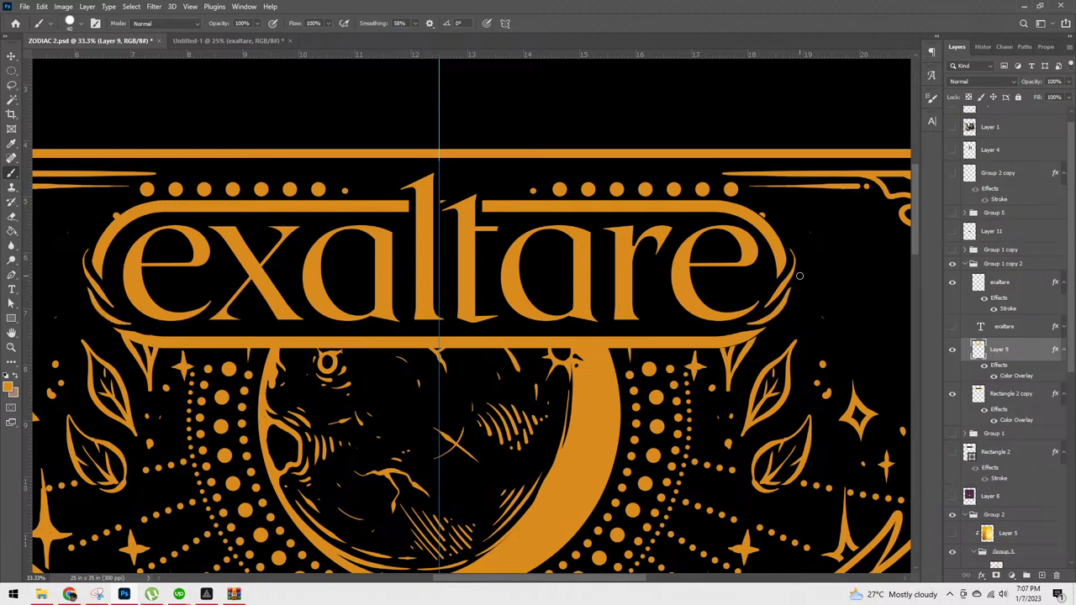
pyautogui.moveTo(733, 332); pyautogui.dragTo(778, 322)
# Step: Cut mirrored slanted gaps with tapered edges into the frame's top and bottom bars near the rounded ends
pyautogui.hscroll(-2, 861, 303)
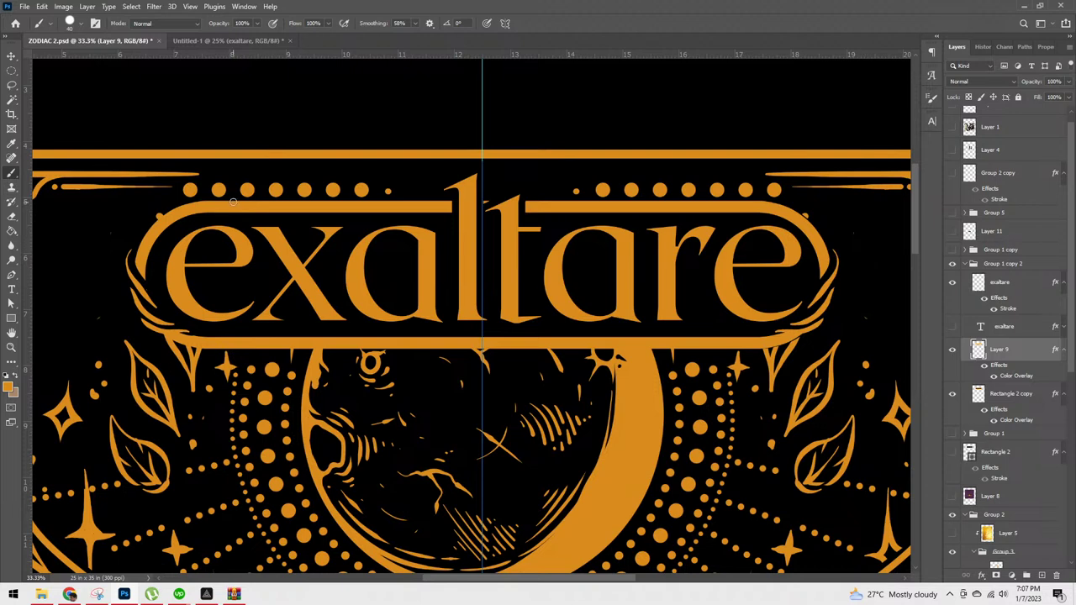
pyautogui.moveTo(230, 205); pyautogui.dragTo(259, 212)
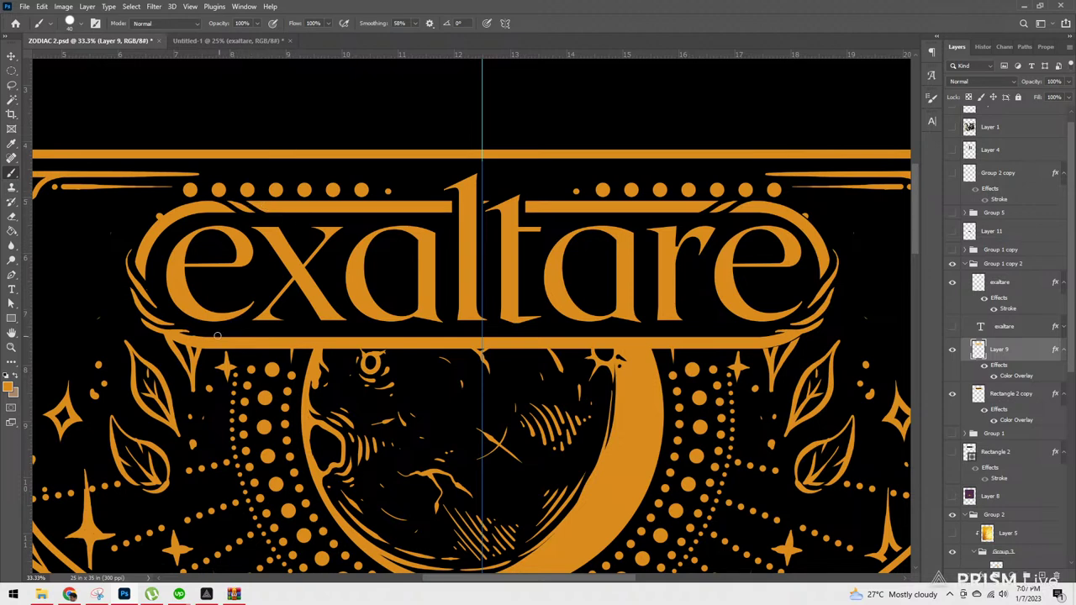
pyautogui.moveTo(242, 340); pyautogui.dragTo(274, 355)
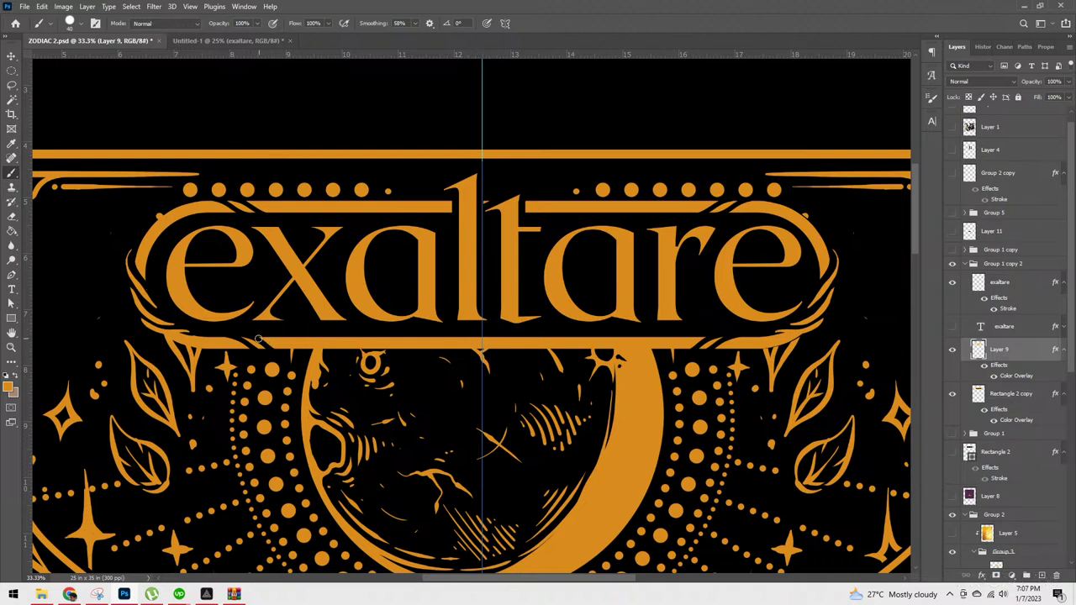
pyautogui.moveTo(270, 337); pyautogui.dragTo(279, 348)
pyautogui.hotkey('ctrl', 'z')
pyautogui.moveTo(265, 336); pyautogui.dragTo(291, 354)
# Step: Check the Layer 9 frame by toggling its visibility, then select the corner ornament on Layer 15 copy and check it likewise
pyautogui.hotkey('ctrl', '-')
pyautogui.hotkey('ctrl', '-')
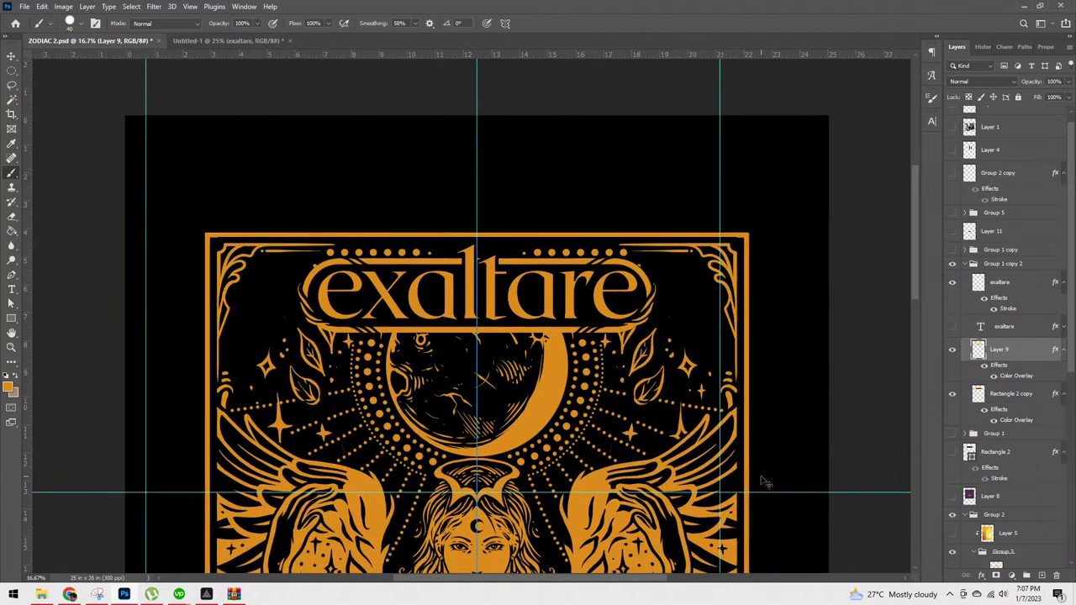
pyautogui.hotkey('ctrl', '+')
pyautogui.hotkey('ctrl', '+')
pyautogui.moveTo(762, 407); pyautogui.dragTo(613, 445)
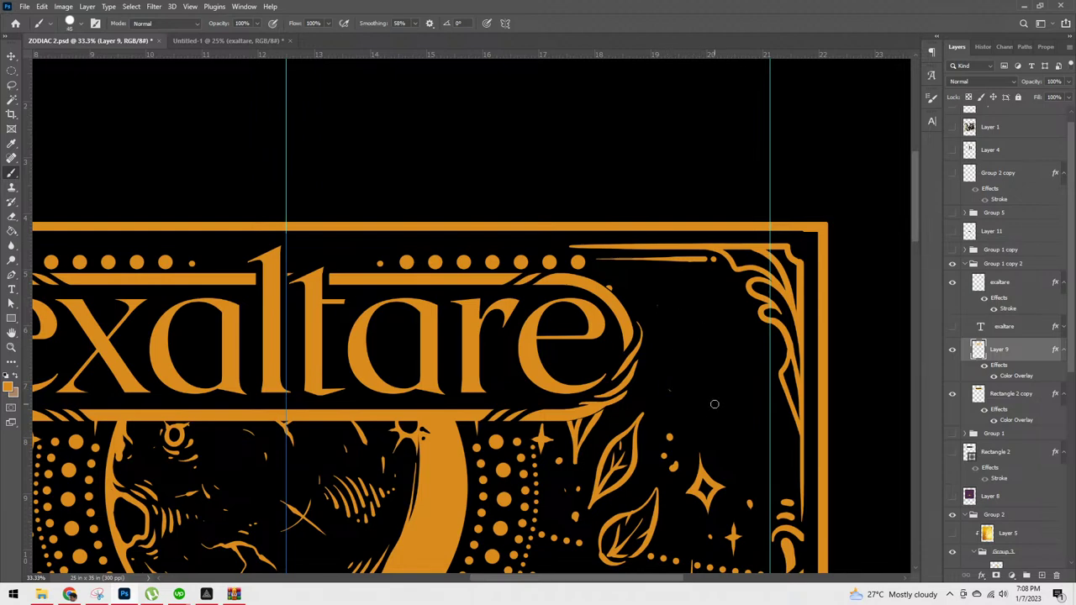
pyautogui.click(953, 352)
pyautogui.click(954, 352)
pyautogui.press('v')
pyautogui.keyDown('ctrl'); pyautogui.click(791, 316); pyautogui.keyUp('ctrl')
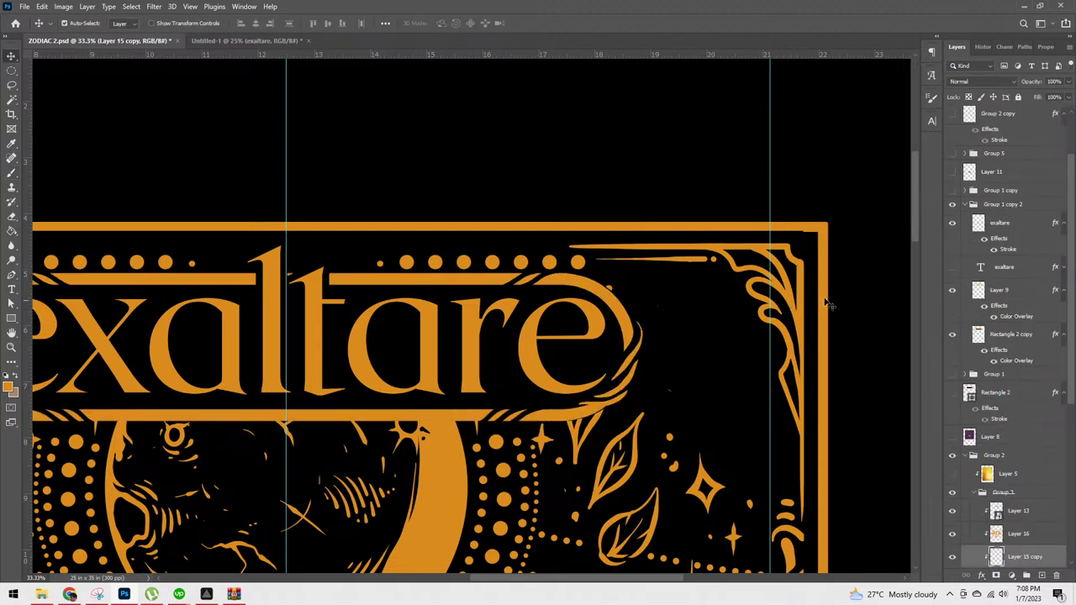
pyautogui.click(952, 557)
pyautogui.click(953, 557)
# Step: With the Brush on Layer 15 copy, paint a mirrored wavy flourish sweeping outward and down from the frame's upper rounded ends, thickened in the middle
pyautogui.press('b')
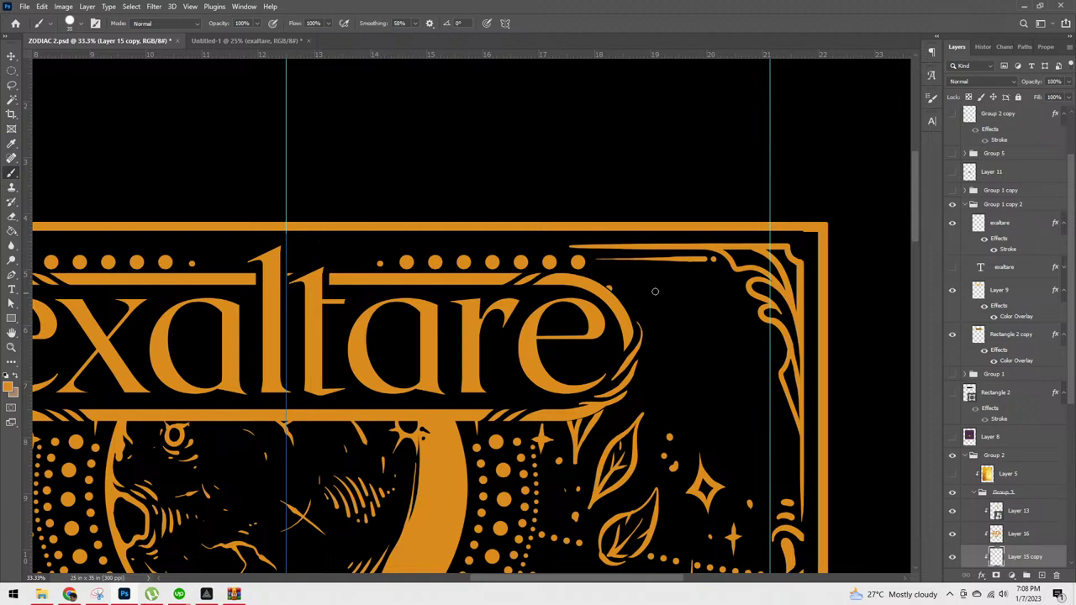
pyautogui.moveTo(620, 282); pyautogui.dragTo(651, 310)
pyautogui.hotkey('ctrl', 'z')
pyautogui.moveTo(607, 274)
pyautogui.mouseDown()
pyautogui.moveTo(626, 284)
pyautogui.moveTo(666, 347)
pyautogui.moveTo(703, 362)
pyautogui.mouseUp()
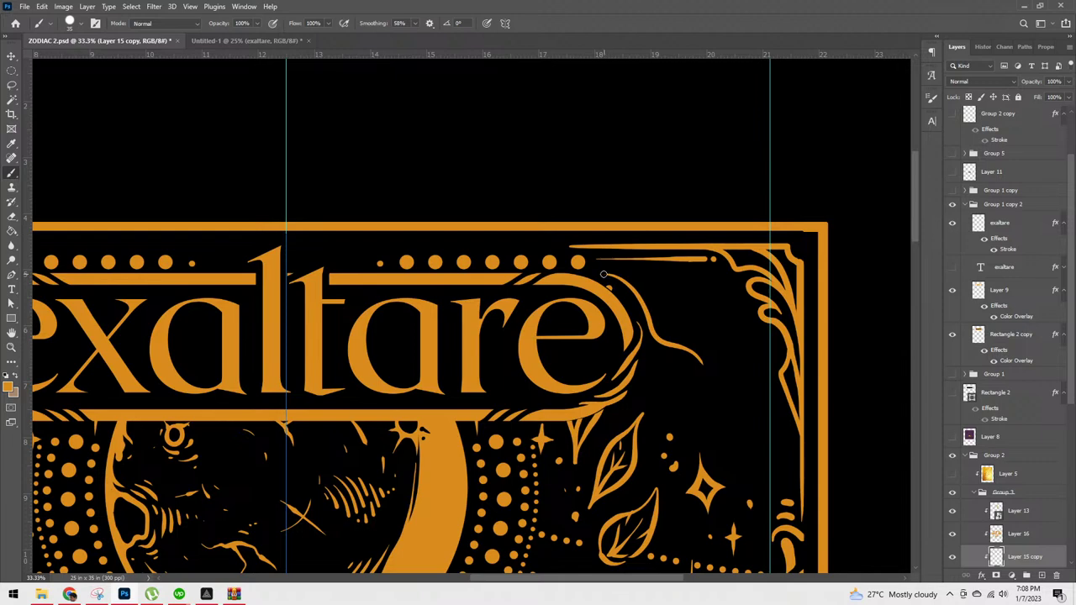
pyautogui.moveTo(618, 278)
pyautogui.mouseDown()
pyautogui.moveTo(655, 297)
pyautogui.moveTo(678, 345)
pyautogui.moveTo(708, 369)
pyautogui.mouseUp()
pyautogui.moveTo(631, 282)
pyautogui.mouseDown()
pyautogui.moveTo(677, 347)
pyautogui.moveTo(634, 283)
pyautogui.mouseUp()
pyautogui.moveTo(675, 345)
pyautogui.mouseDown()
pyautogui.moveTo(645, 303)
pyautogui.moveTo(665, 329)
pyautogui.moveTo(655, 302)
pyautogui.moveTo(677, 362)
pyautogui.mouseUp()
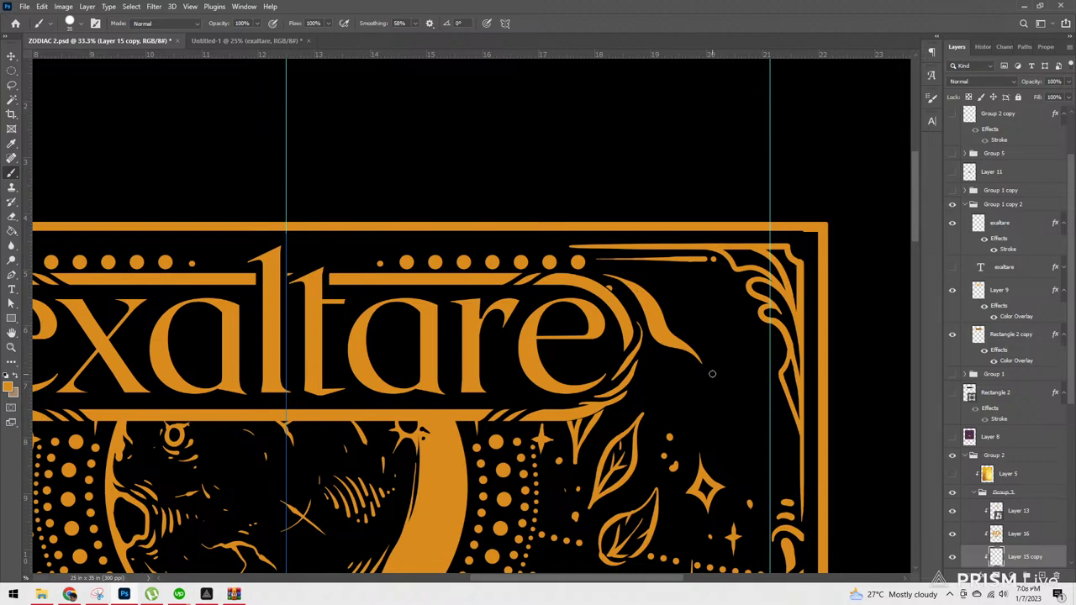
# Step: Paint a mirrored spiral curl and a solid tapering teardrop between the wavy flourish and the corner ornament
pyautogui.moveTo(719, 377); pyautogui.dragTo(651, 279)
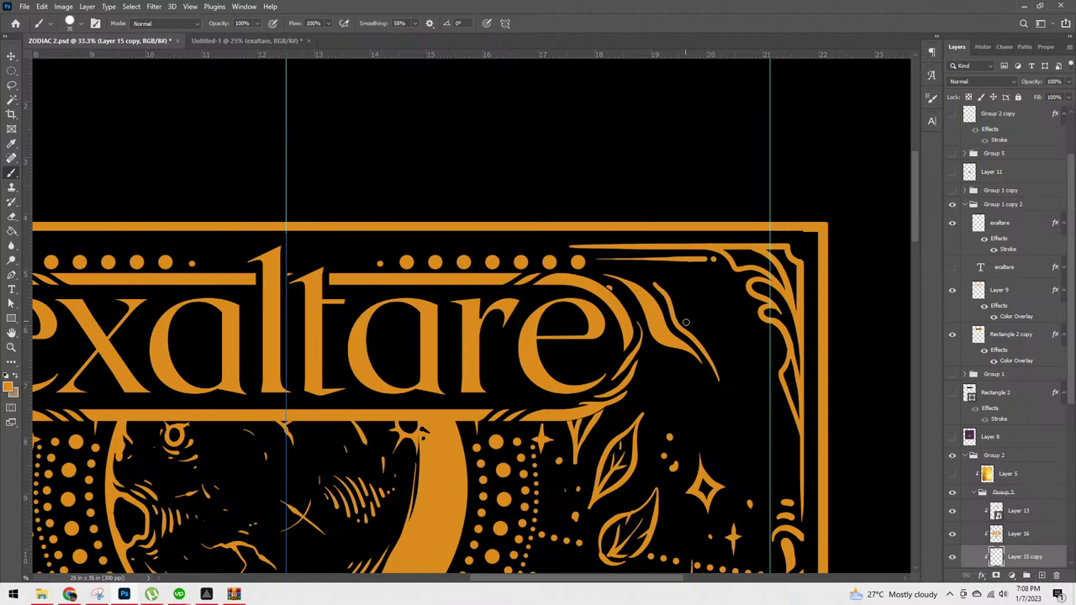
pyautogui.hotkey('ctrl', 'z')
pyautogui.moveTo(713, 361)
pyautogui.mouseDown()
pyautogui.moveTo(670, 314)
pyautogui.moveTo(668, 292)
pyautogui.moveTo(683, 285)
pyautogui.moveTo(698, 296)
pyautogui.moveTo(695, 320)
pyautogui.moveTo(679, 305)
pyautogui.moveTo(690, 310)
pyautogui.mouseUp()
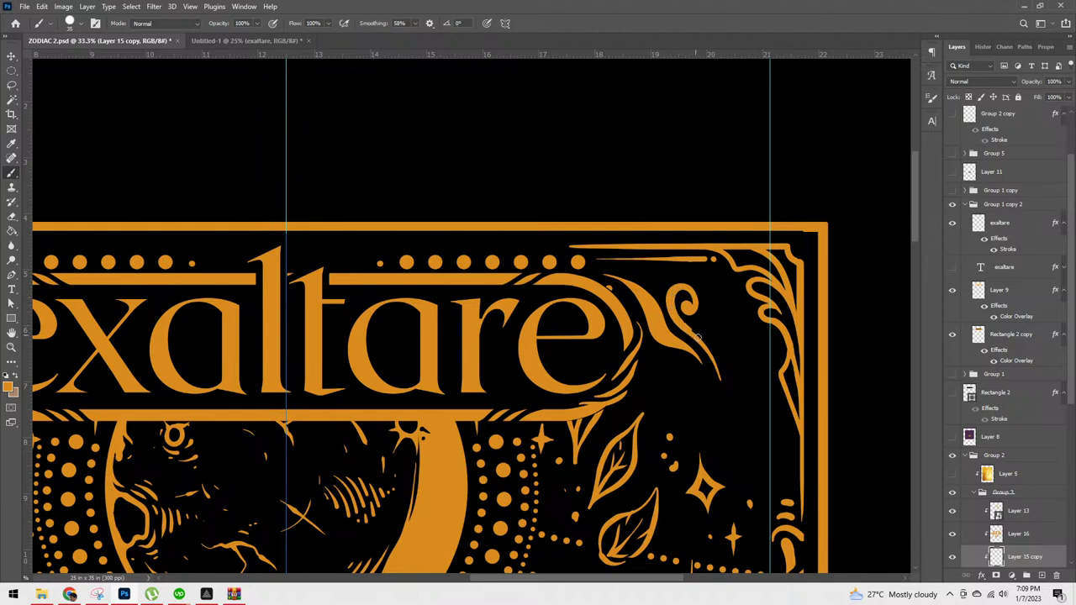
pyautogui.moveTo(708, 348); pyautogui.dragTo(724, 397)
pyautogui.moveTo(734, 402)
pyautogui.mouseDown()
pyautogui.moveTo(728, 357)
pyautogui.moveTo(705, 324)
pyautogui.moveTo(711, 312)
pyautogui.moveTo(730, 345)
pyautogui.moveTo(733, 417)
pyautogui.mouseUp()
pyautogui.moveTo(708, 318); pyautogui.dragTo(734, 367)
pyautogui.moveTo(715, 319); pyautogui.dragTo(733, 358)
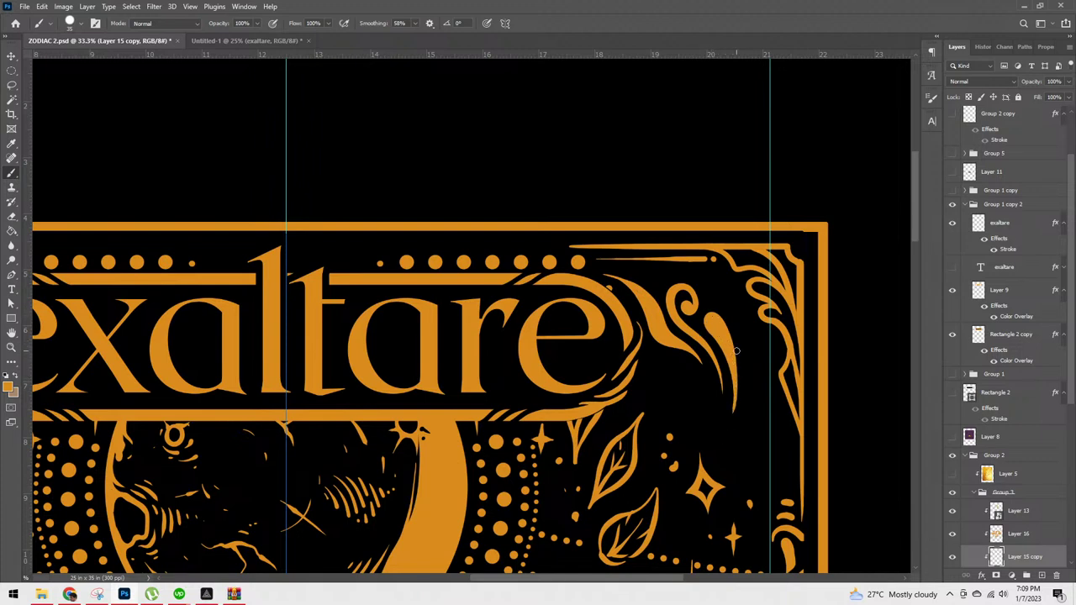
# Step: Add small dots and short accent strokes above the flourish, around the top of the spiral curl
pyautogui.click(657, 282)
pyautogui.click(640, 277)
pyautogui.scroll(-3, 616, 250)
pyautogui.scroll(3, 617, 249)
pyautogui.moveTo(703, 372); pyautogui.dragTo(566, 355)
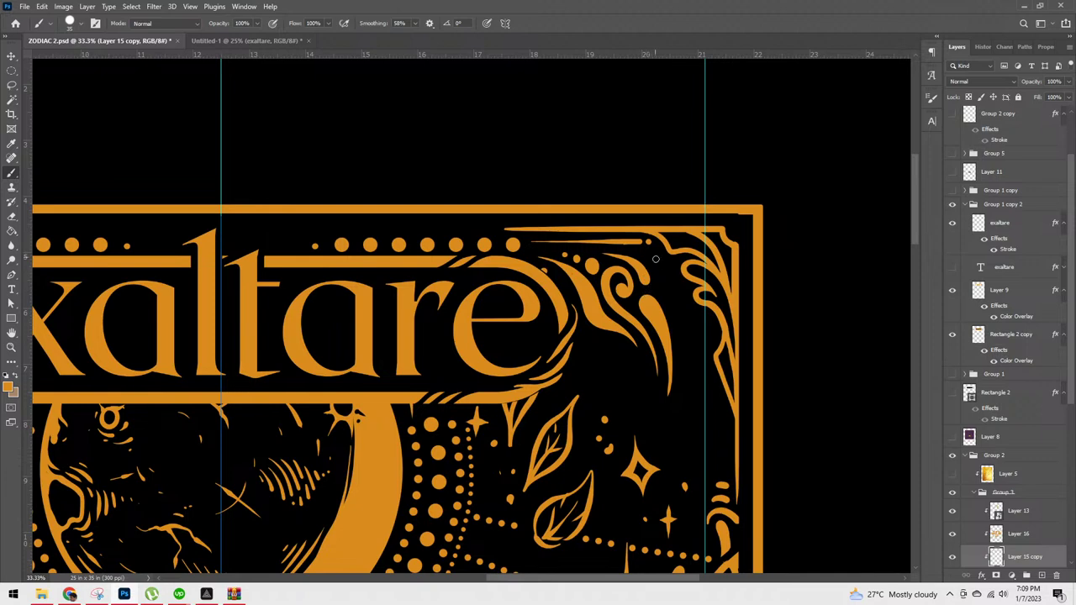
# Step: Hide the guides and fill the space between the curl and the corner ornament with short wavy strokes and droplets
pyautogui.moveTo(637, 255)
pyautogui.mouseDown()
pyautogui.moveTo(664, 293)
pyautogui.moveTo(630, 252)
pyautogui.moveTo(660, 284)
pyautogui.mouseUp()
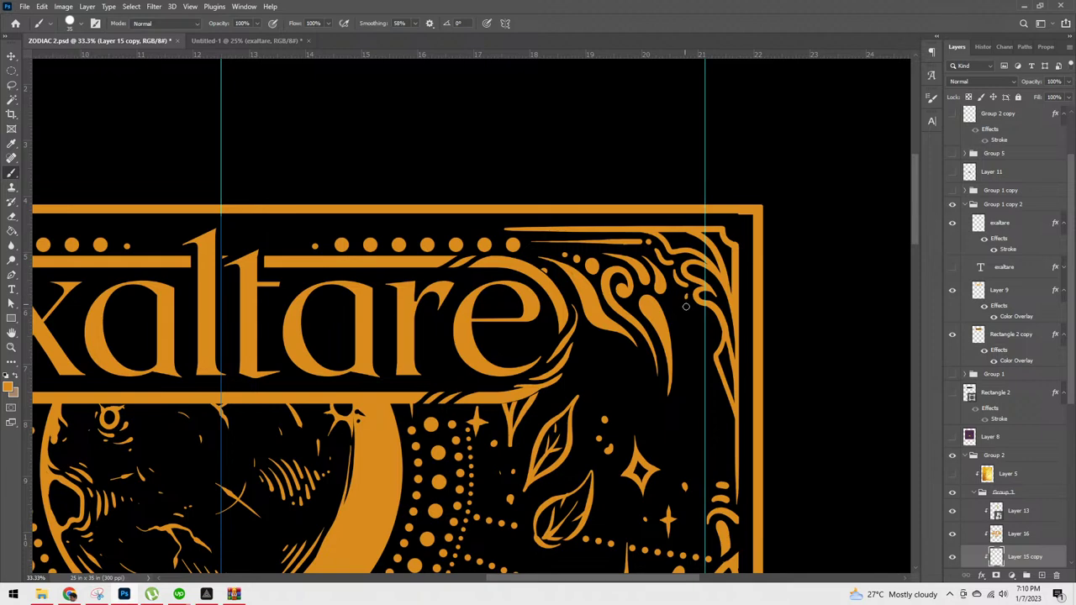
pyautogui.hotkey('ctrl', ';')
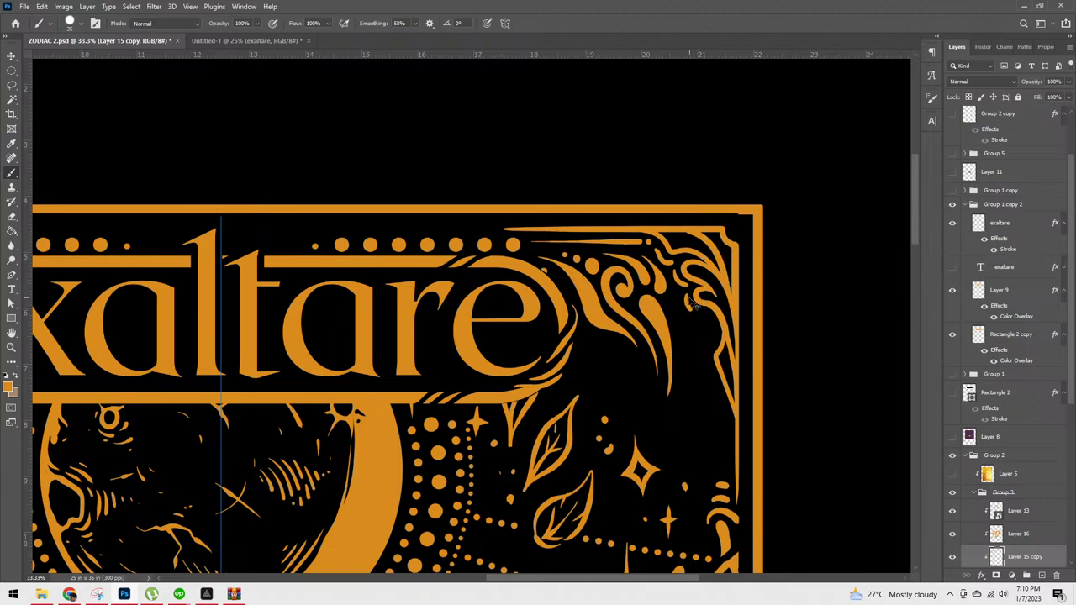
pyautogui.moveTo(702, 315); pyautogui.dragTo(716, 350)
pyautogui.moveTo(664, 298); pyautogui.dragTo(673, 280)
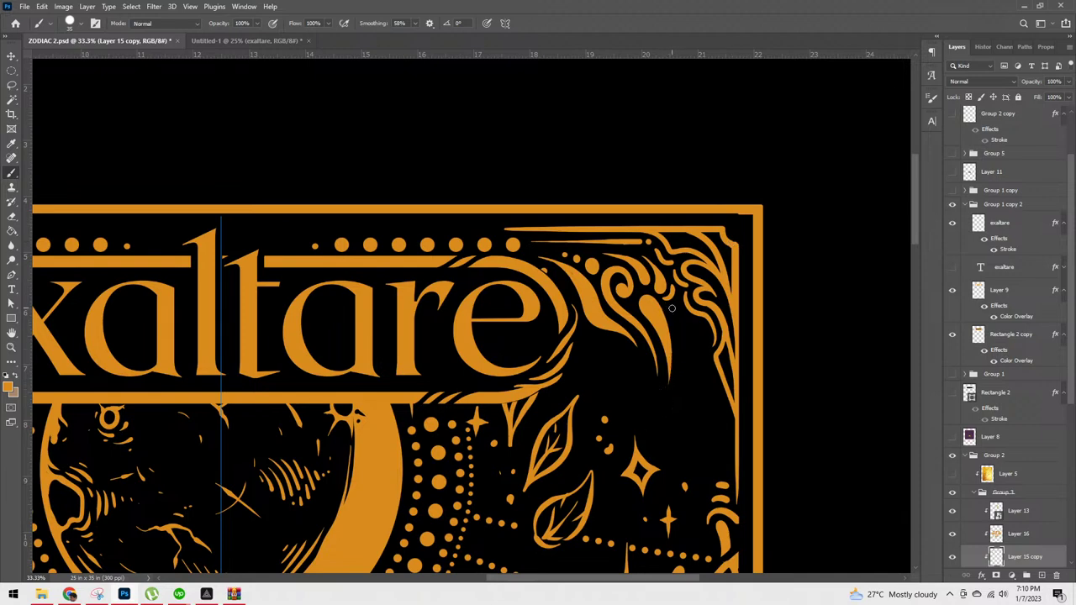
# Step: Paint curved strokes around the teardrop's tail, ending in two rounded hooked tips beneath it
pyautogui.moveTo(673, 325)
pyautogui.mouseDown()
pyautogui.moveTo(676, 383)
pyautogui.moveTo(650, 409)
pyautogui.moveTo(647, 395)
pyautogui.moveTo(667, 396)
pyautogui.mouseUp()
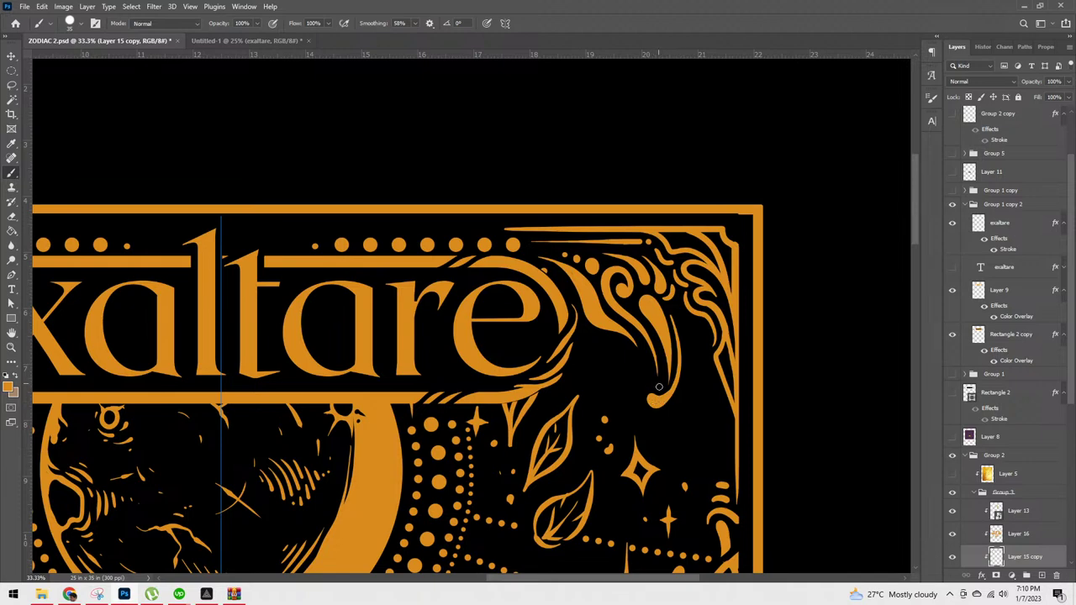
pyautogui.moveTo(641, 352); pyautogui.dragTo(652, 385)
pyautogui.moveTo(654, 412)
pyautogui.mouseDown()
pyautogui.moveTo(684, 404)
pyautogui.moveTo(669, 420)
pyautogui.moveTo(653, 416)
pyautogui.mouseUp()
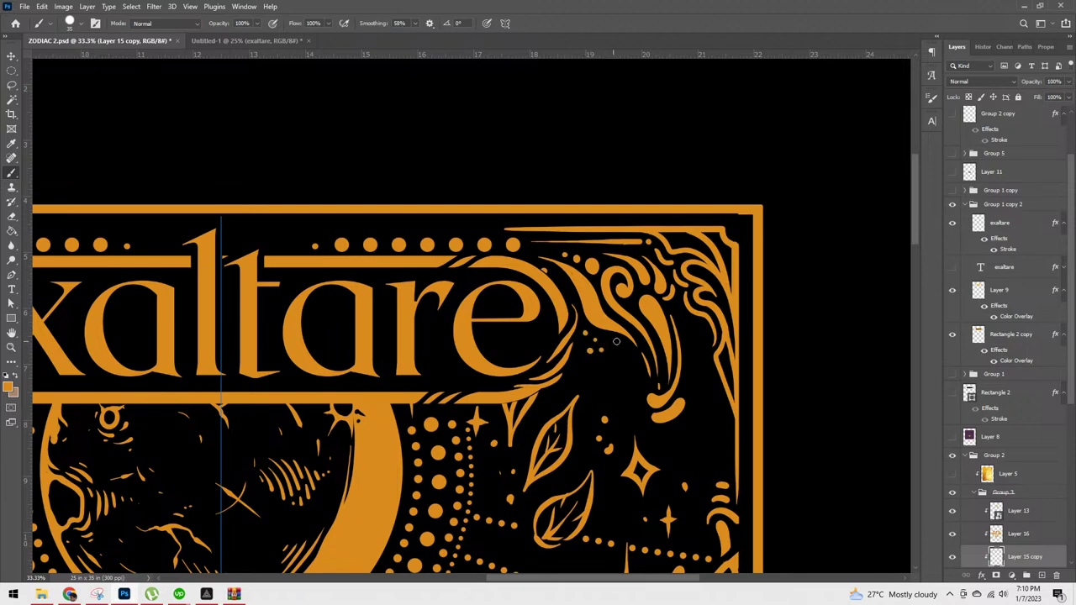
# Step: Add mirrored small four-pointed stars and scattered dots between the title frame's end and the new flourish
pyautogui.moveTo(582, 362); pyautogui.dragTo(583, 401)
pyautogui.click(620, 380)
pyautogui.moveTo(620, 394)
pyautogui.mouseDown()
pyautogui.moveTo(620, 419)
pyautogui.moveTo(632, 393)
pyautogui.mouseUp()
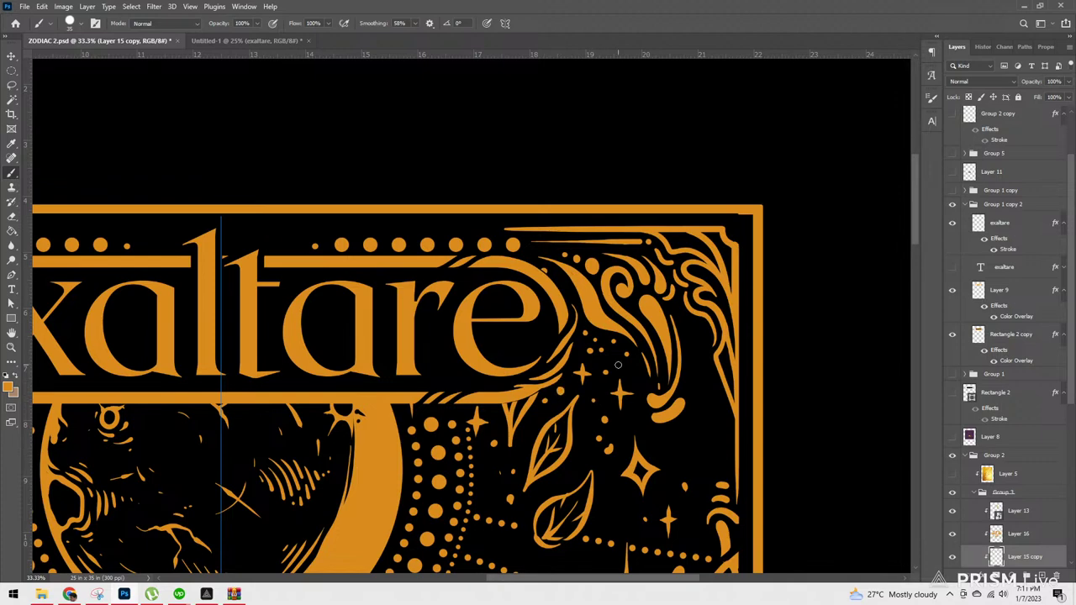
# Step: Paint mirrored rows of thin broken hatch lines curving down between the teardrop flourish and the outer border
pyautogui.scroll(-4, 618, 365)
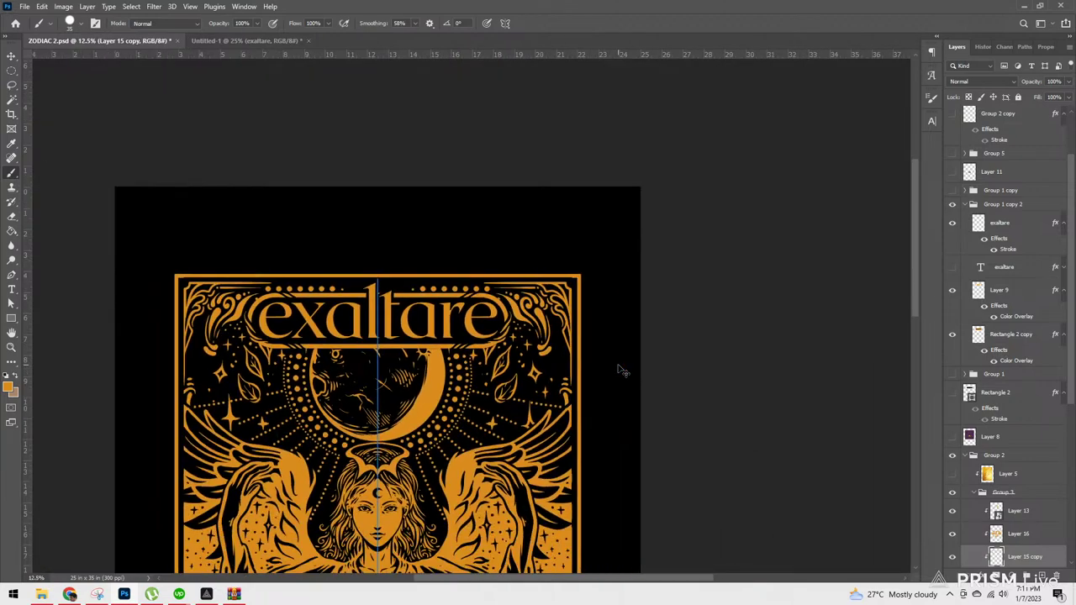
pyautogui.scroll(1, 623, 373)
pyautogui.scroll(3, 623, 373)
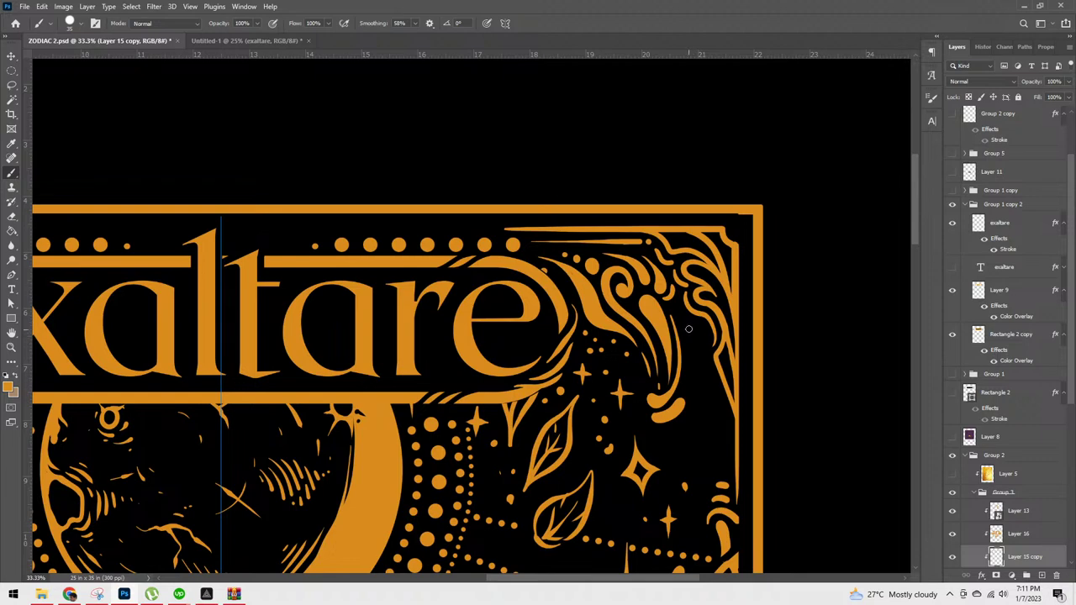
pyautogui.moveTo(679, 317); pyautogui.dragTo(684, 393)
pyautogui.moveTo(692, 325); pyautogui.dragTo(693, 406)
pyautogui.moveTo(706, 338)
pyautogui.mouseDown()
pyautogui.moveTo(703, 407)
pyautogui.moveTo(711, 388)
pyautogui.moveTo(671, 468)
pyautogui.mouseUp()
pyautogui.moveTo(715, 377); pyautogui.dragTo(678, 476)
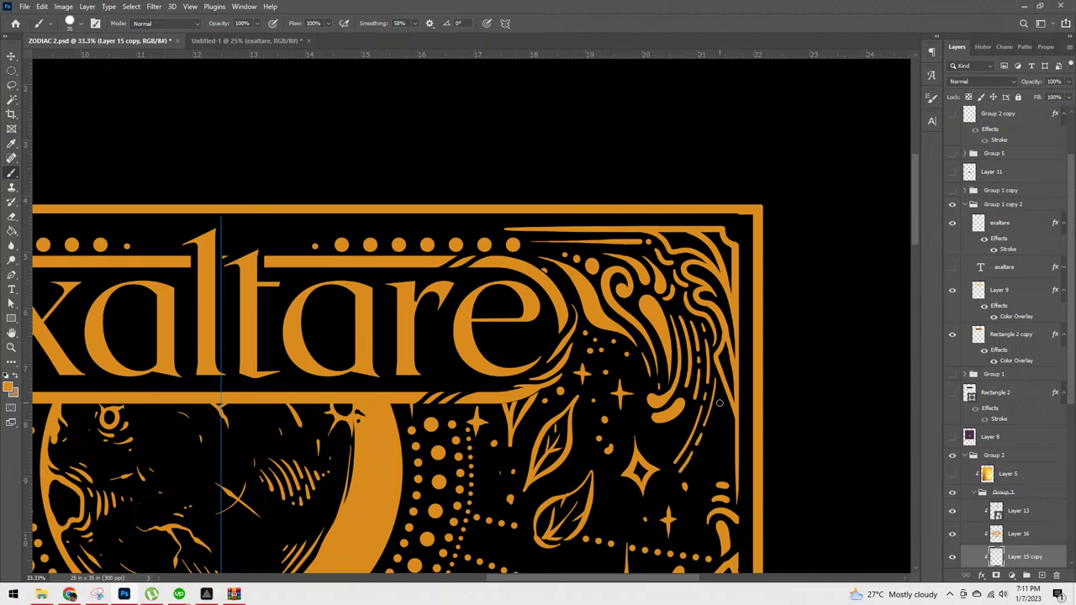
pyautogui.moveTo(722, 393); pyautogui.dragTo(694, 470)
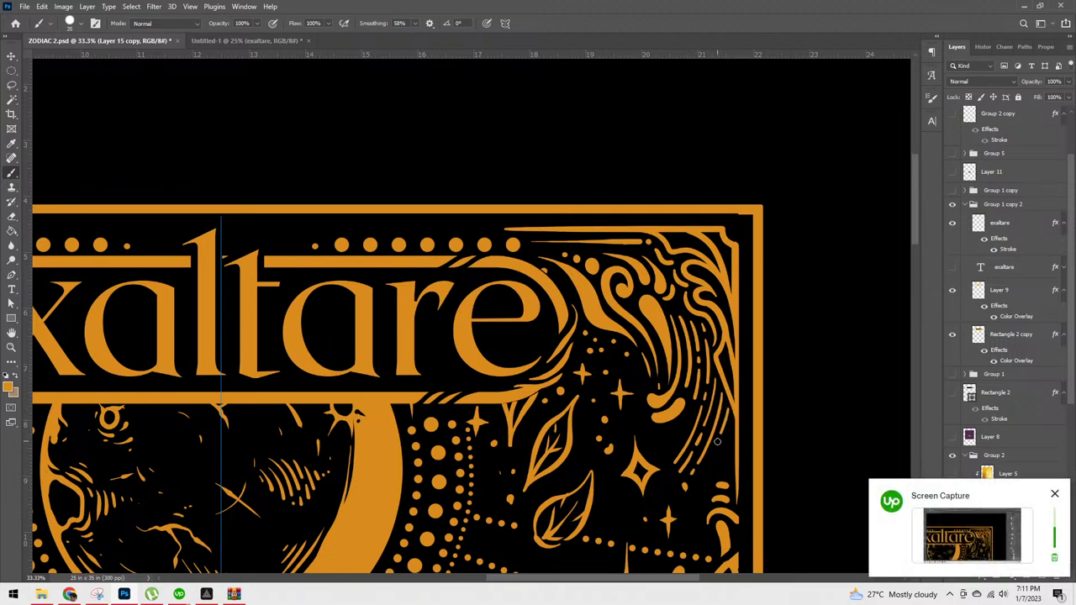
pyautogui.moveTo(718, 442); pyautogui.dragTo(696, 485)
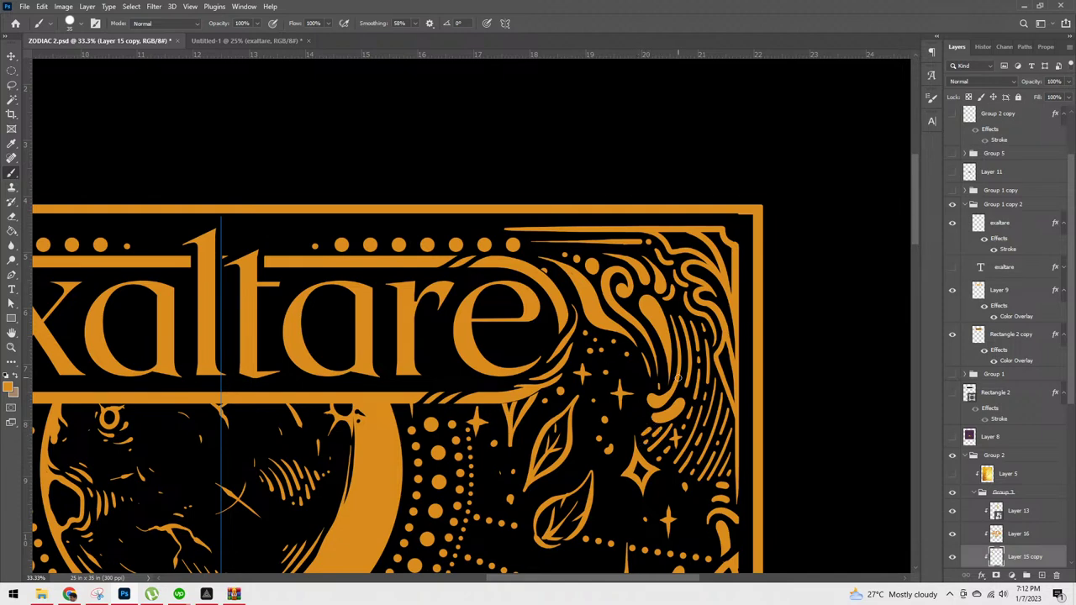
# Step: Scatter tiny specks below the hatching around the diamond star, and undo the last stroke
pyautogui.hotkey('ctrl', '-')
pyautogui.hotkey('ctrl', '-')
pyautogui.hotkey('ctrl', '-')
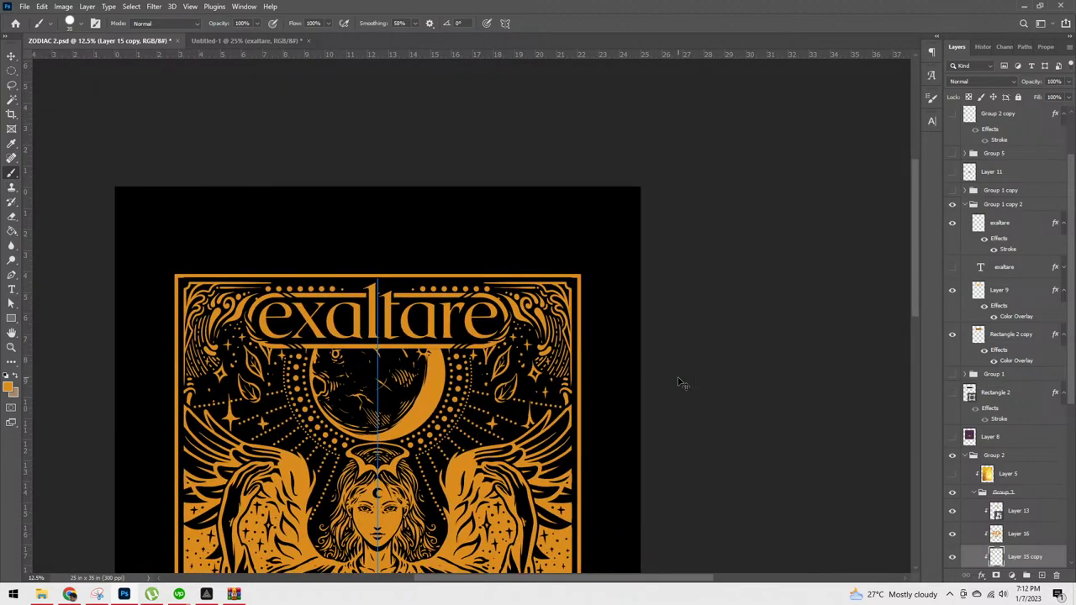
pyautogui.hotkey('ctrl', '+')
pyautogui.hotkey('ctrl', '+')
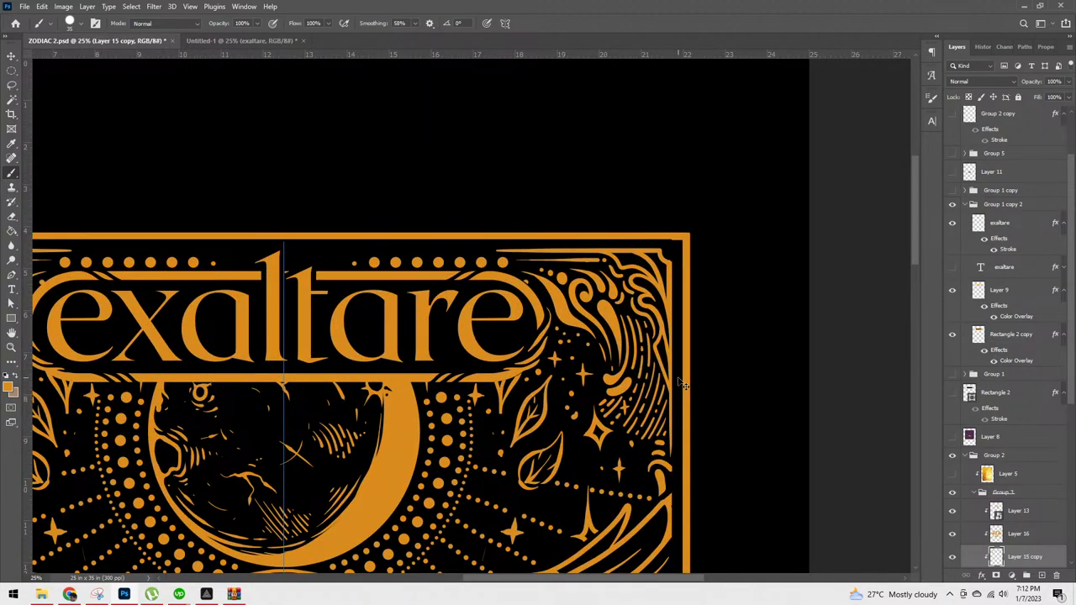
pyautogui.hotkey('ctrl', '+')
pyautogui.scroll(-2, 713, 384)
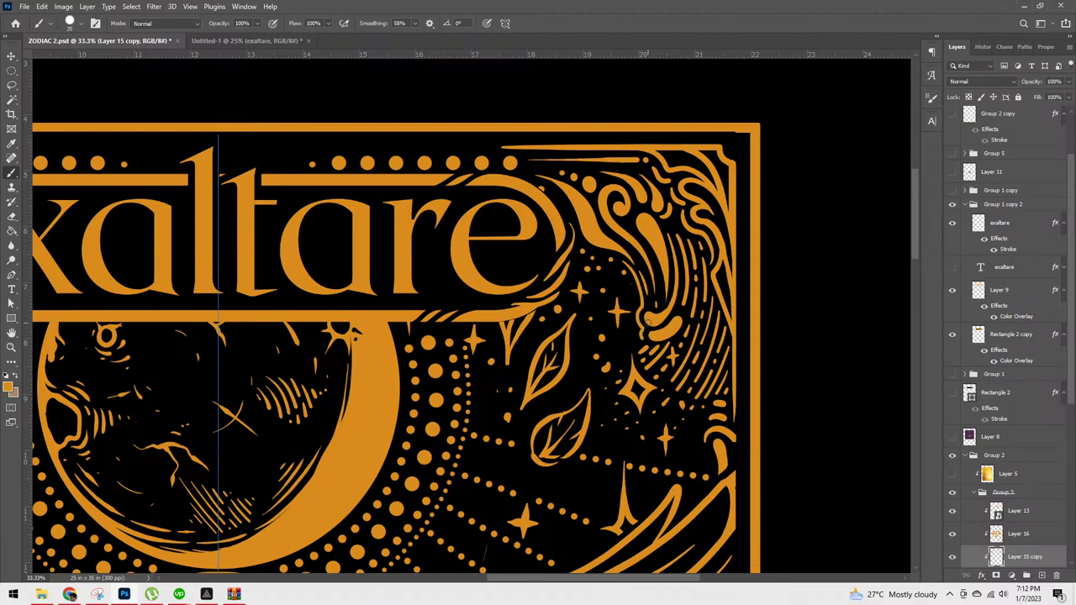
pyautogui.hotkey('ctrl', 'z')
# Step: Paint mirrored small curls beneath the lower corners of the title frame and remove the smallest dots beside the title's tall letters
pyautogui.hotkey('ctrl', '-')
pyautogui.hotkey('ctrl', '-')
pyautogui.hotkey('ctrl', '-')
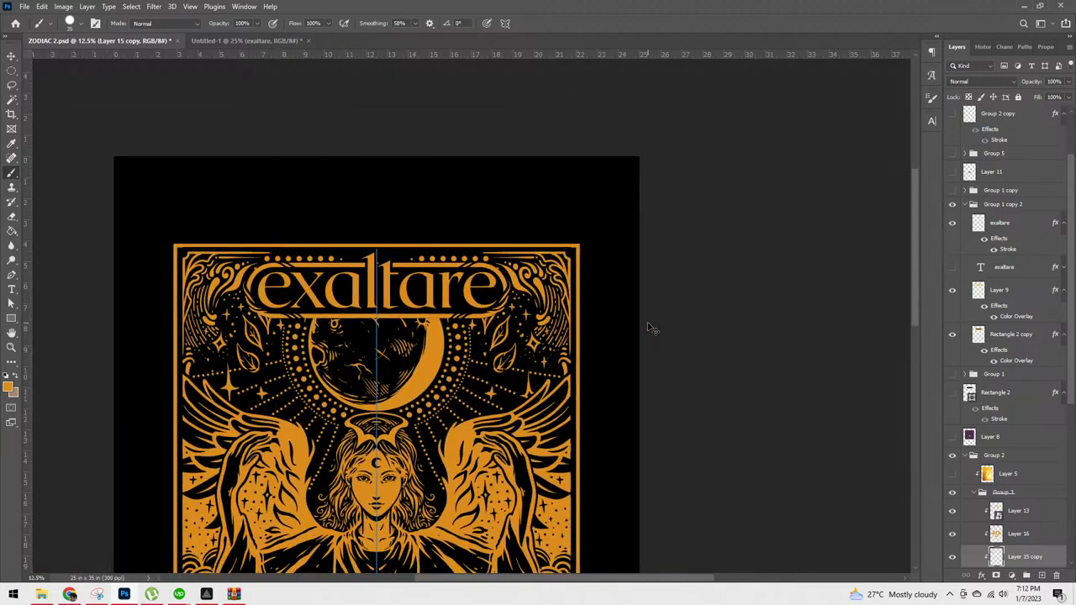
pyautogui.hotkey('ctrl', '+')
pyautogui.hotkey('ctrl', '+')
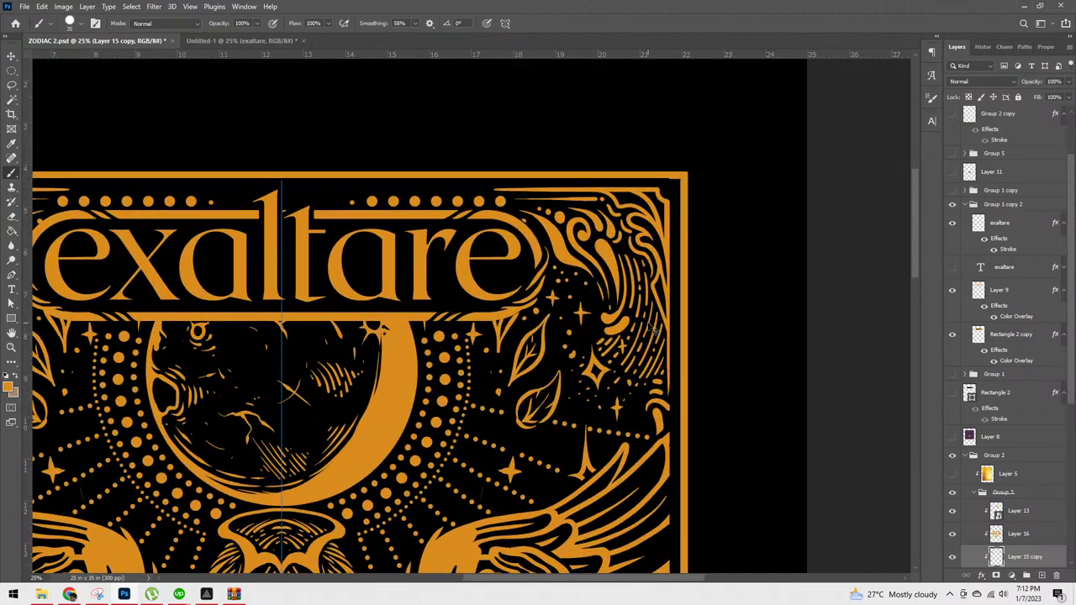
pyautogui.moveTo(648, 323); pyautogui.dragTo(723, 434)
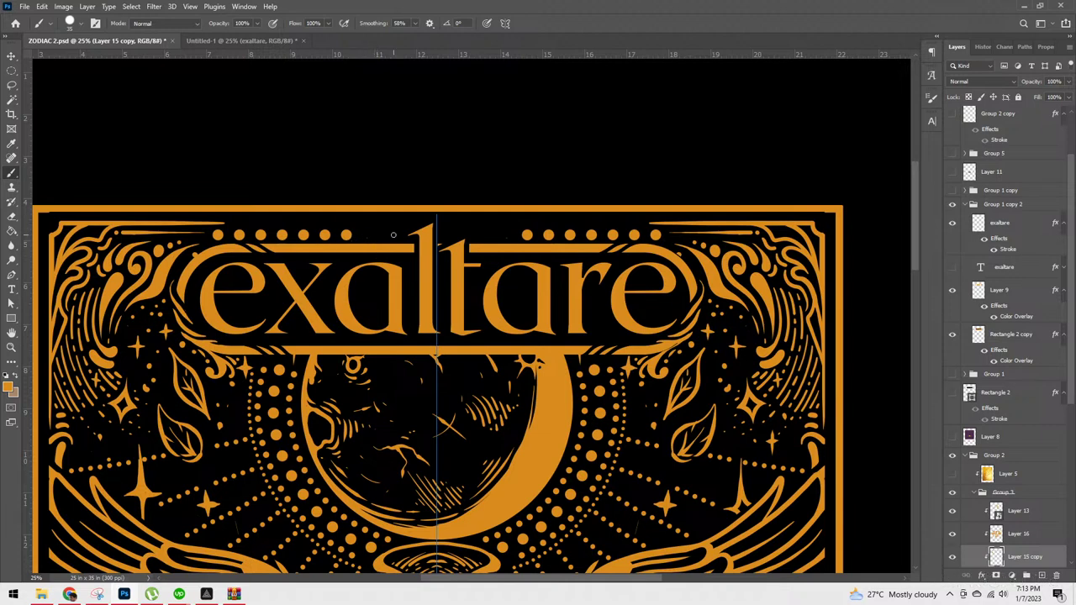
# Step: Cut mirrored slanted gaps into the title frame's upper line beside the tall letters on Layer 9 and paint short accent strokes there
pyautogui.press('v')
pyautogui.click(347, 233)
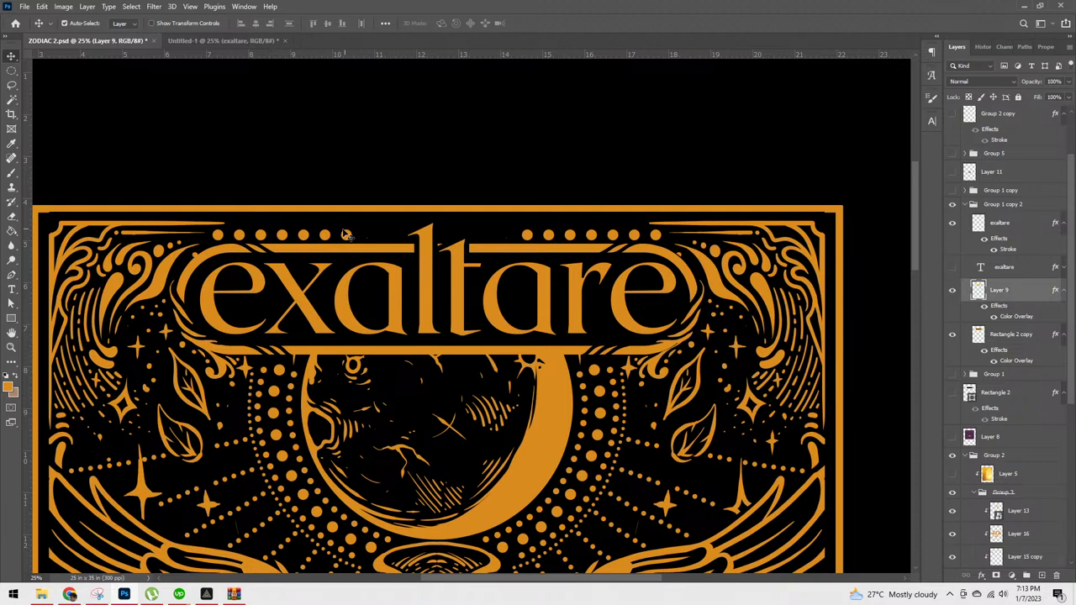
pyautogui.press('b')
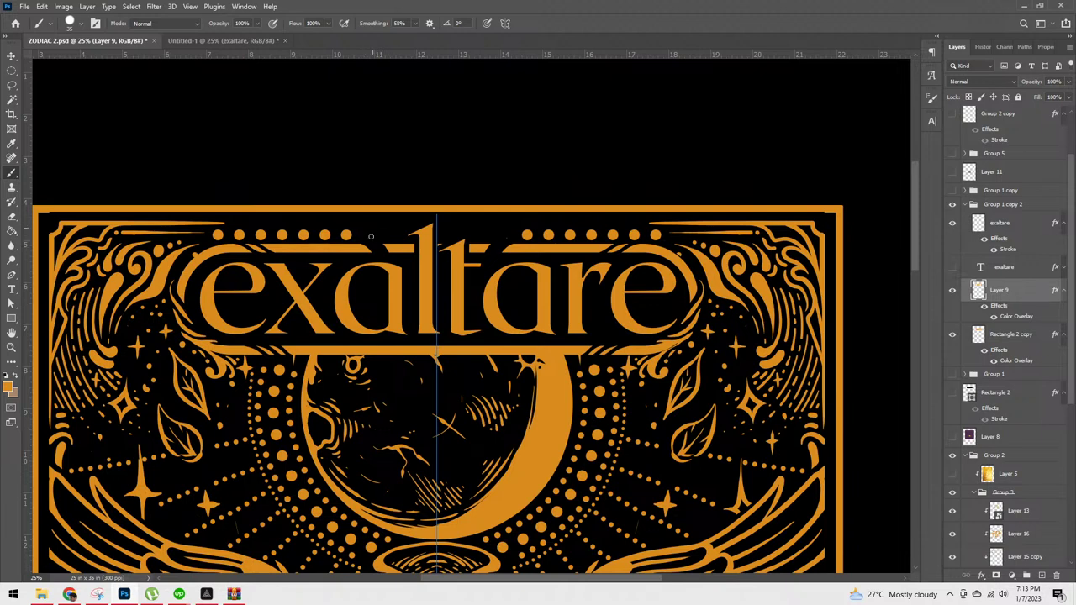
pyautogui.moveTo(378, 252)
pyautogui.mouseDown()
pyautogui.moveTo(361, 229)
pyautogui.moveTo(378, 253)
pyautogui.mouseUp()
pyautogui.moveTo(375, 234); pyautogui.dragTo(384, 236)
# Step: Examine the revised title frame and surrounding ornaments against the figure and the whole poster
pyautogui.scroll(-3, 383, 229)
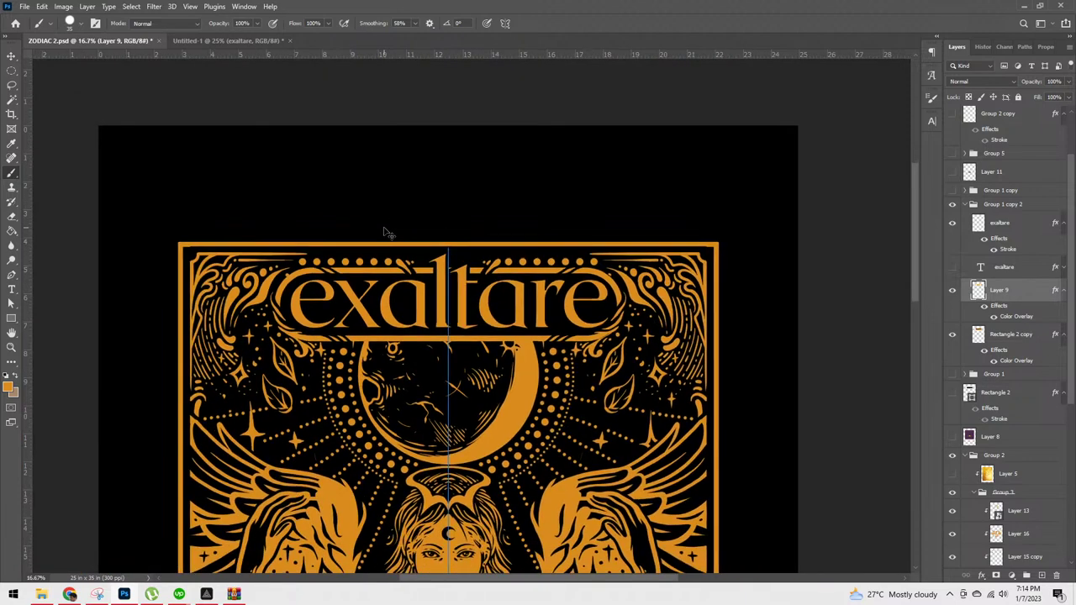
pyautogui.scroll(1, 389, 235)
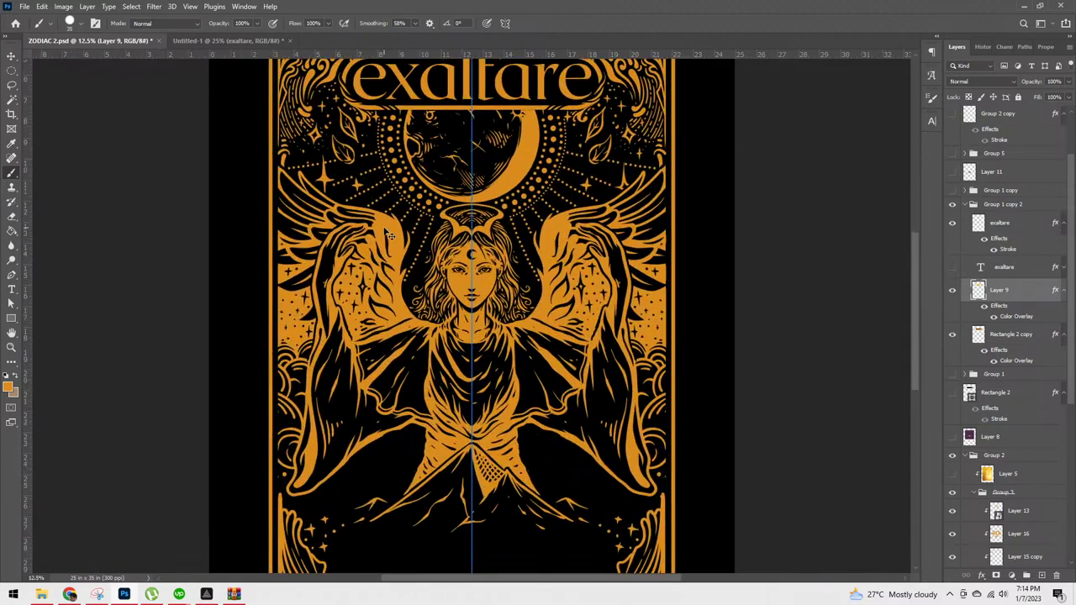
pyautogui.scroll(1, 389, 235)
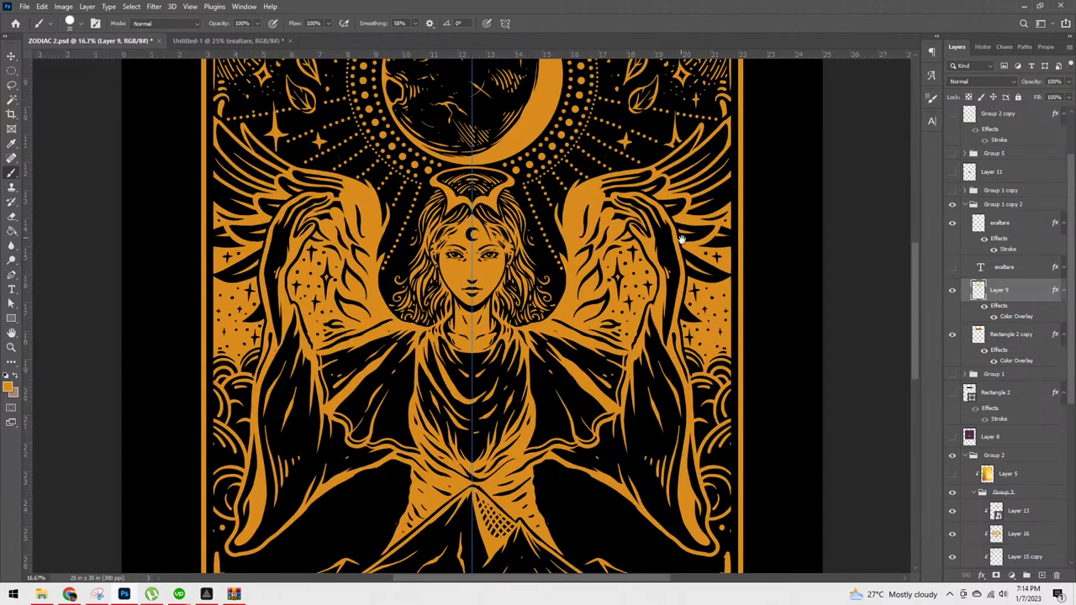
pyautogui.scroll(-1, 384, 227)
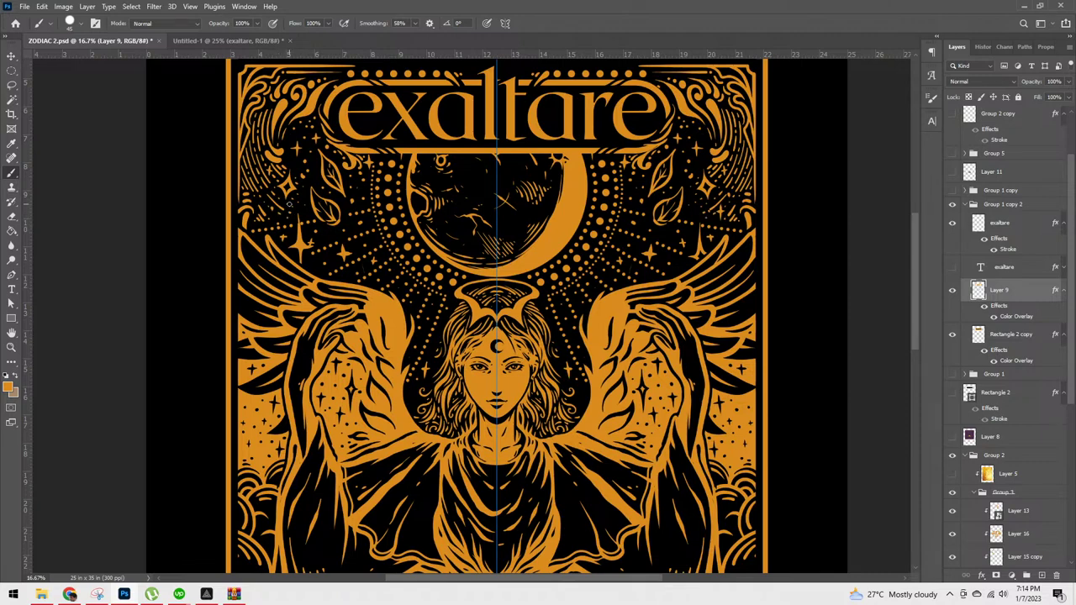
pyautogui.scroll(-2, 289, 203)
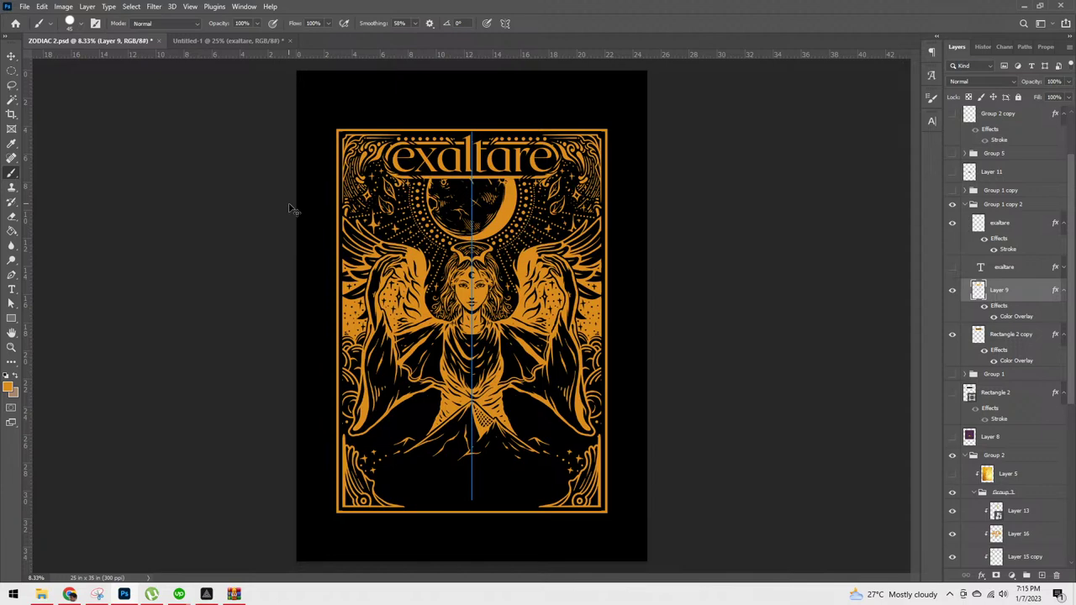
pyautogui.scroll(1, 290, 207)
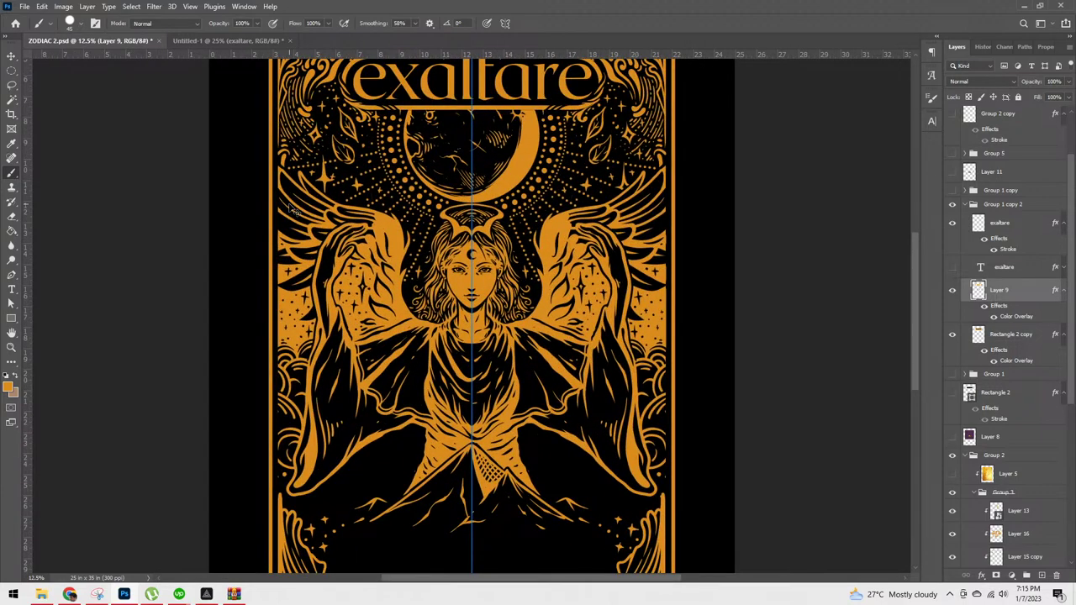
# Step: Add the text FRAGRANCE in the empty area below the mountains, between the lower corner ornaments
pyautogui.scroll(-3, 697, 240)
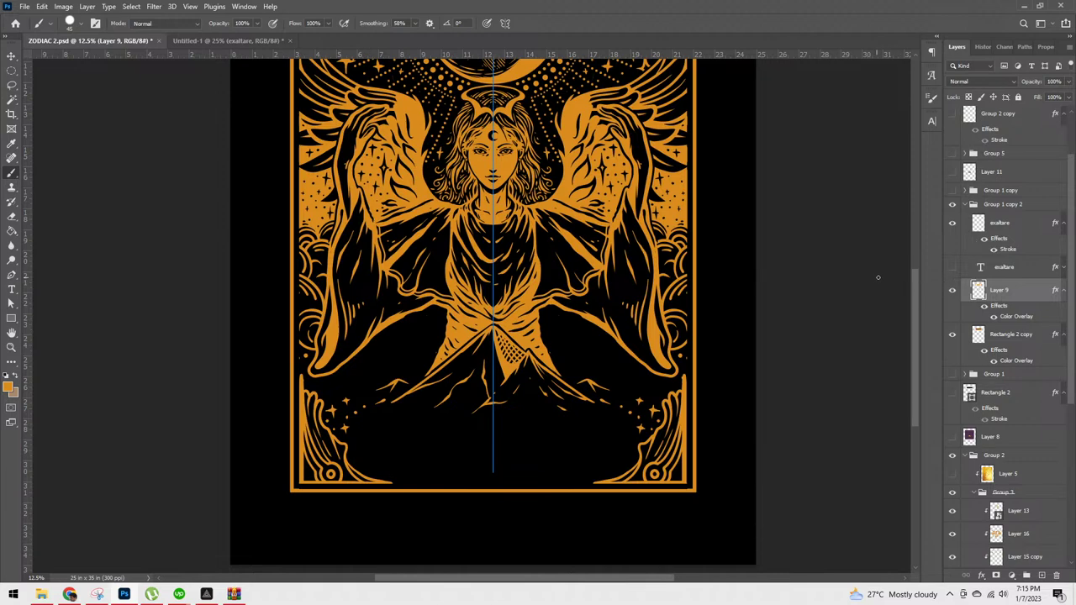
pyautogui.press('t')
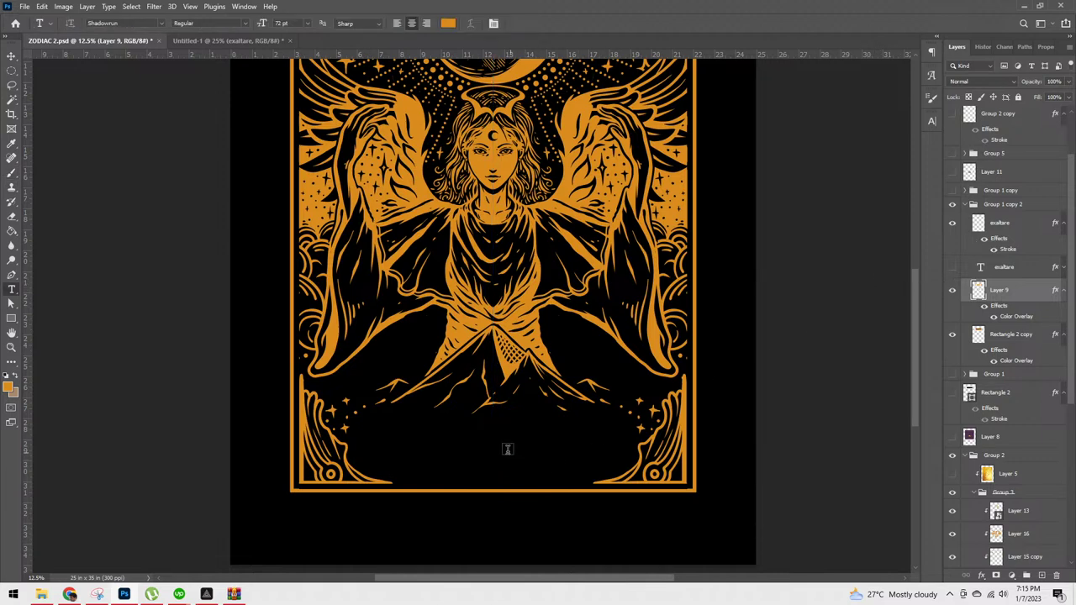
pyautogui.click(507, 449)
pyautogui.write('FRA')
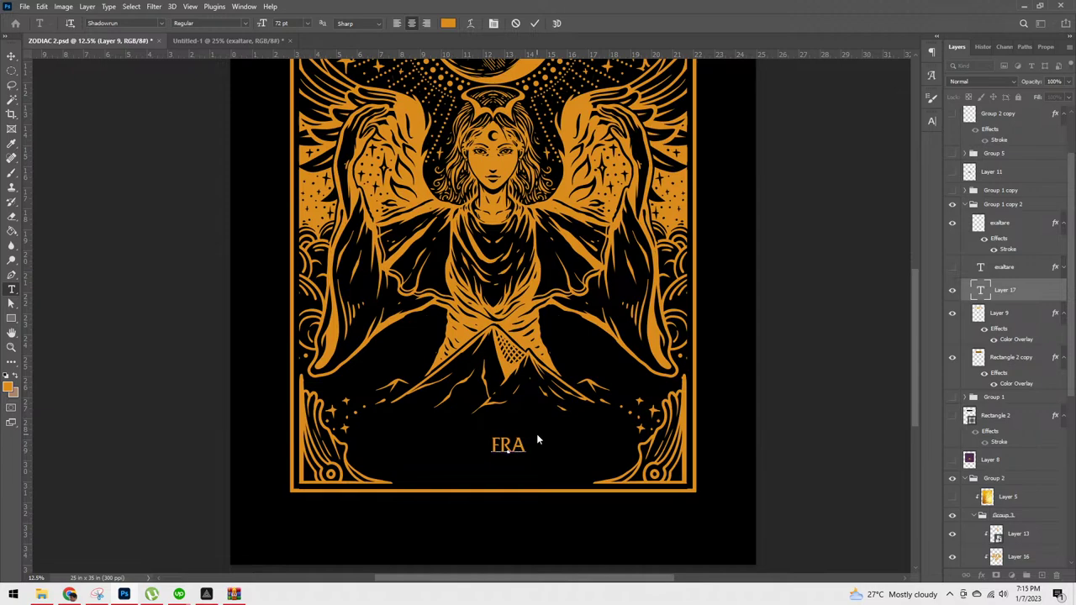
pyautogui.write('GRANCE')
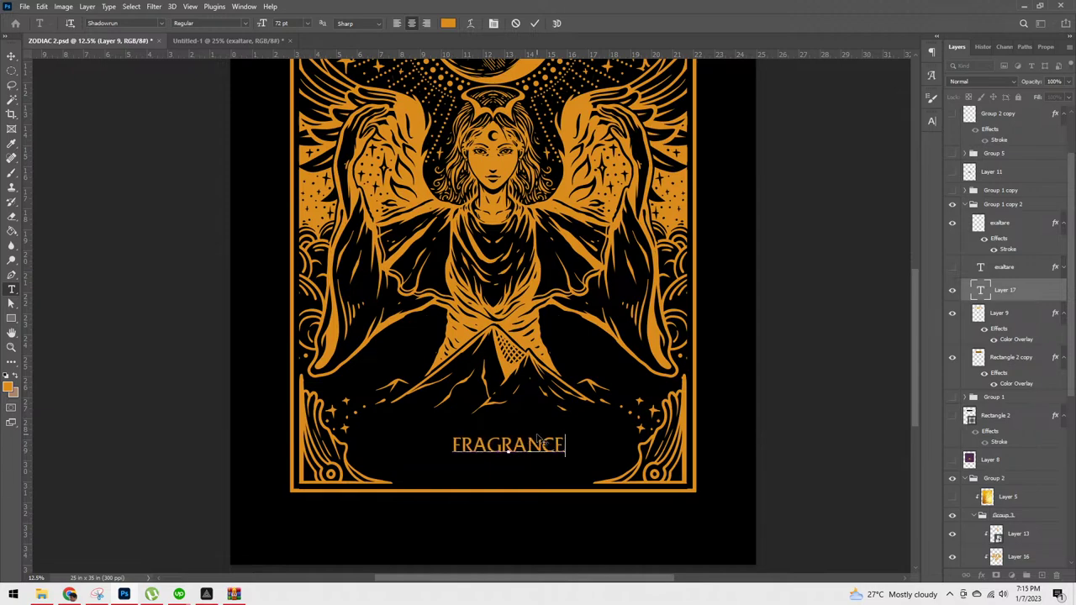
pyautogui.hotkey('ctrl', 'Return')
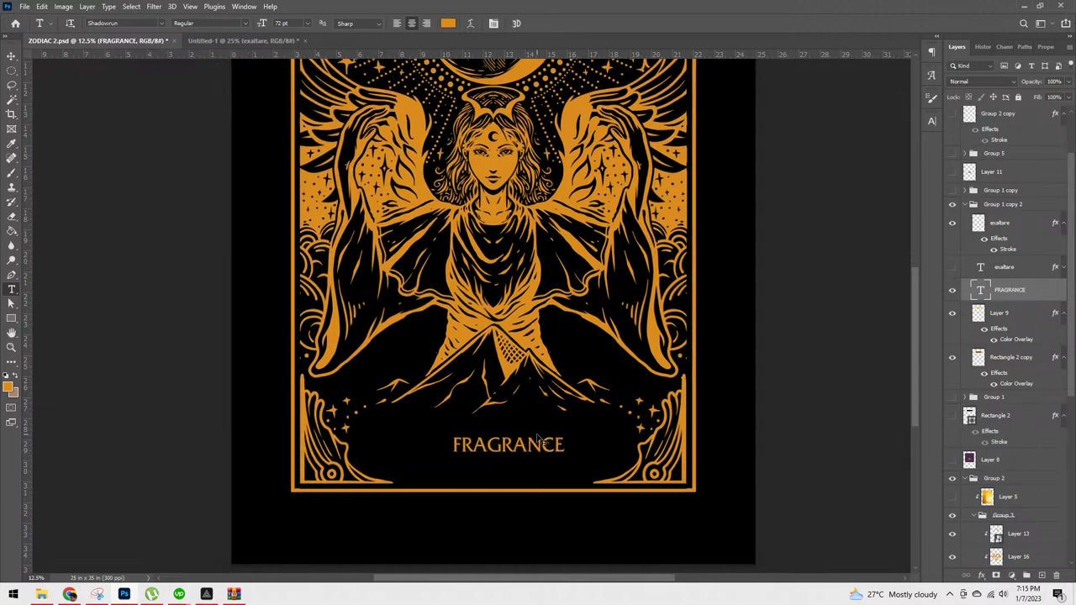
# Step: Duplicate the FRAGRANCE text and enlarge both copies together to about 245%, centred between the lower corner ornaments
pyautogui.hotkey('ctrl', '-')
pyautogui.hotkey('ctrl', '-')
pyautogui.hotkey('ctrl', '+')
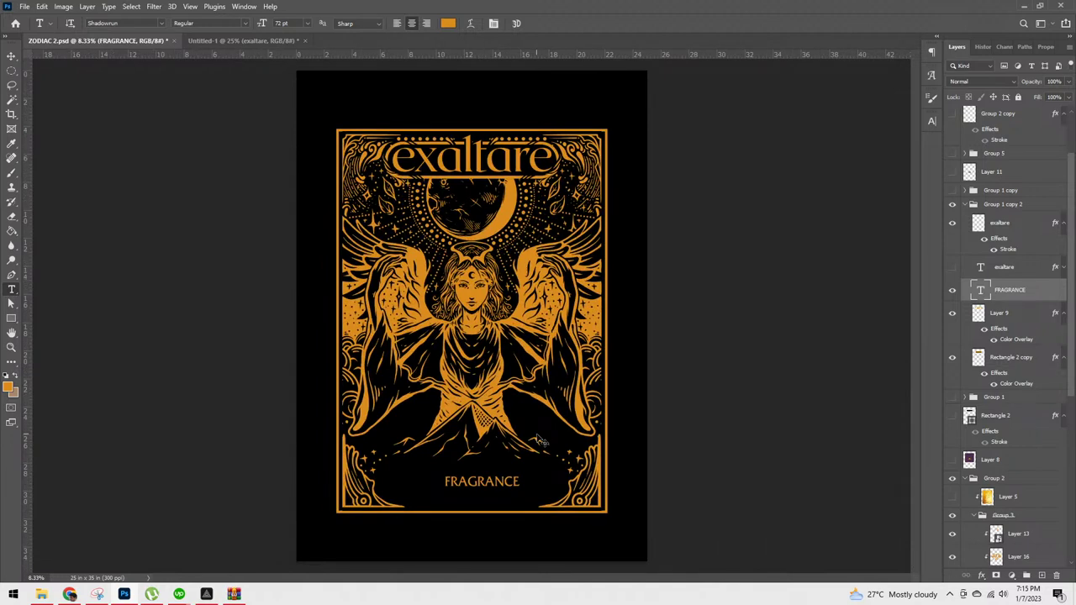
pyautogui.hotkey('ctrl', '+')
pyautogui.scroll(-2, 583, 431)
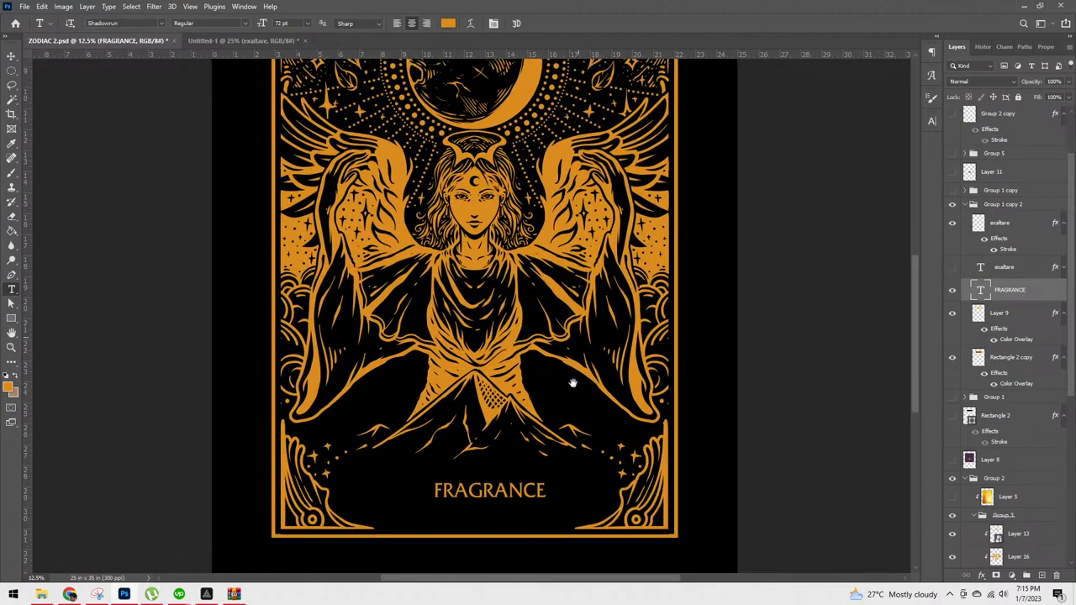
pyautogui.scroll(-1, 572, 367)
pyautogui.hotkey('ctrl', 'j')
pyautogui.hotkey('ctrl', 't')
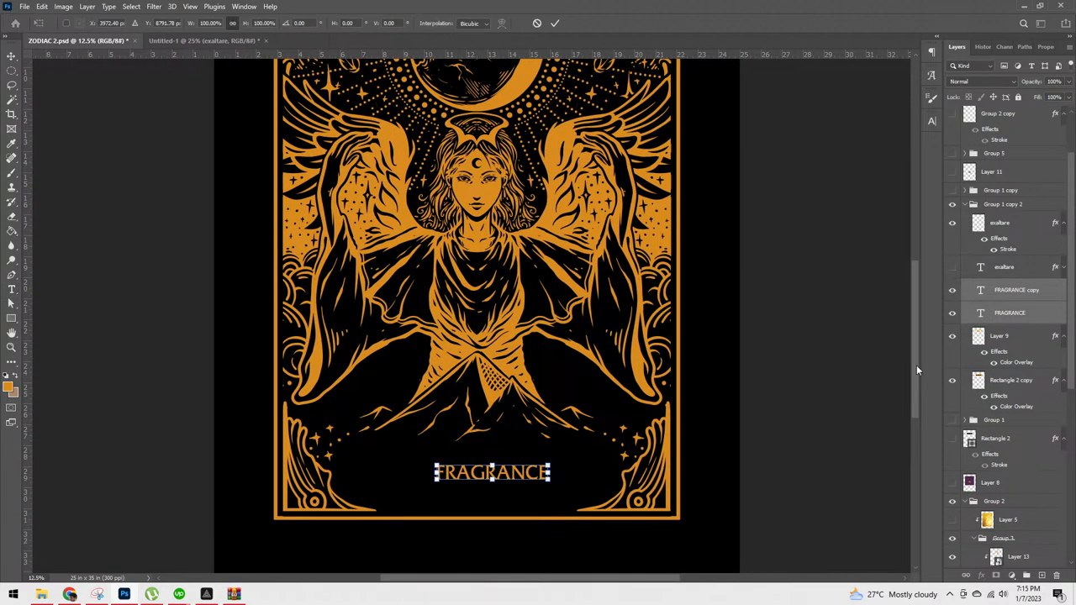
pyautogui.moveTo(492, 474); pyautogui.dragTo(603, 438)
pyautogui.moveTo(586, 487); pyautogui.dragTo(615, 448)
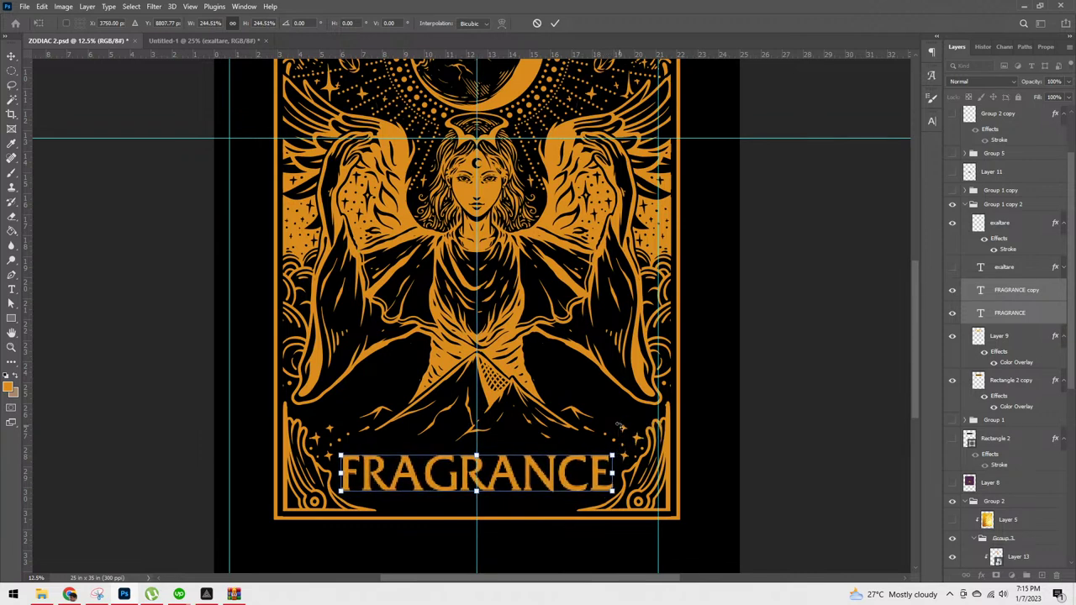
pyautogui.press('Return')
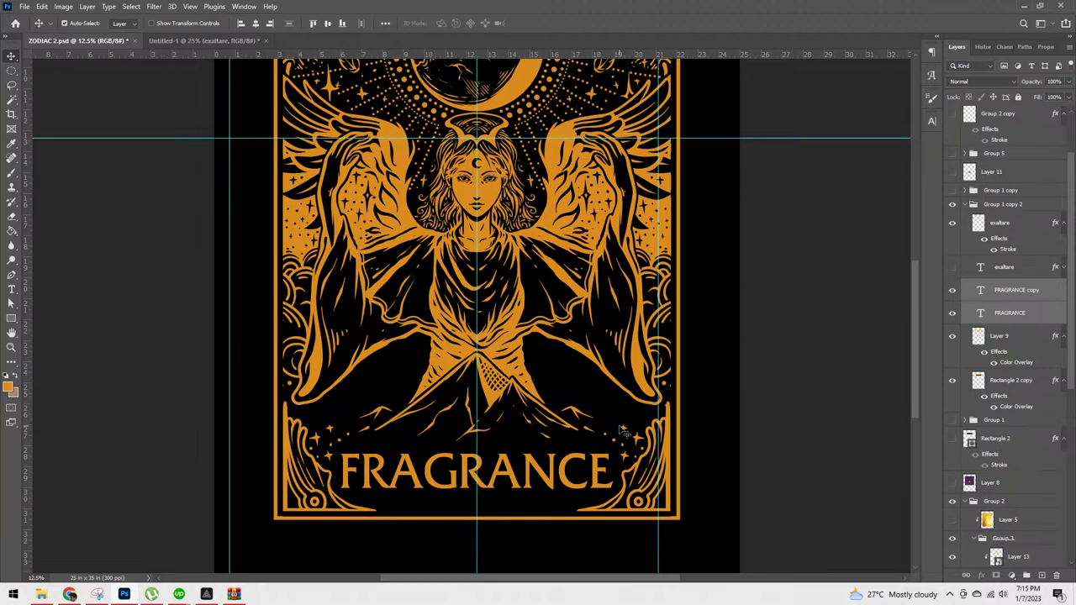
# Step: Delete the duplicate FRAGRANCE text layer and hide the remaining one
pyautogui.hotkey('ctrl', '-')
pyautogui.hotkey('ctrl', '-')
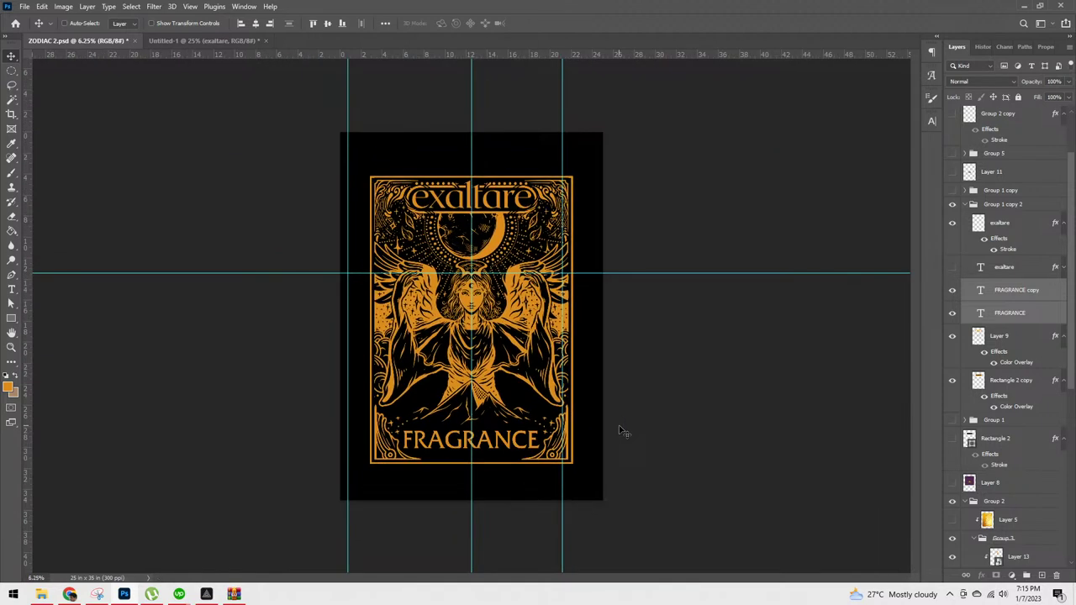
pyautogui.hotkey('ctrl', '-')
pyautogui.hotkey('ctrl', '+')
pyautogui.hotkey('ctrl', '+')
pyautogui.hotkey('ctrl', '+')
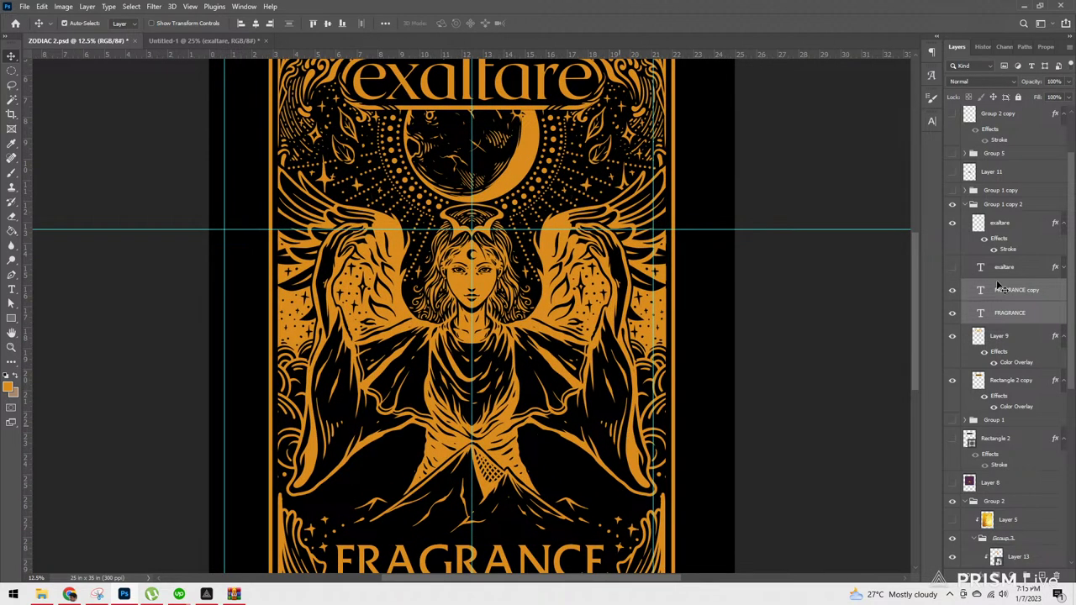
pyautogui.click(963, 290)
pyautogui.press('Delete')
pyautogui.click(953, 290)
# Step: Erase the mirrored lower corner ornaments with their stars and dots from the Group 3 copy layer using a large symmetrical brush
pyautogui.scroll(-5, 752, 331)
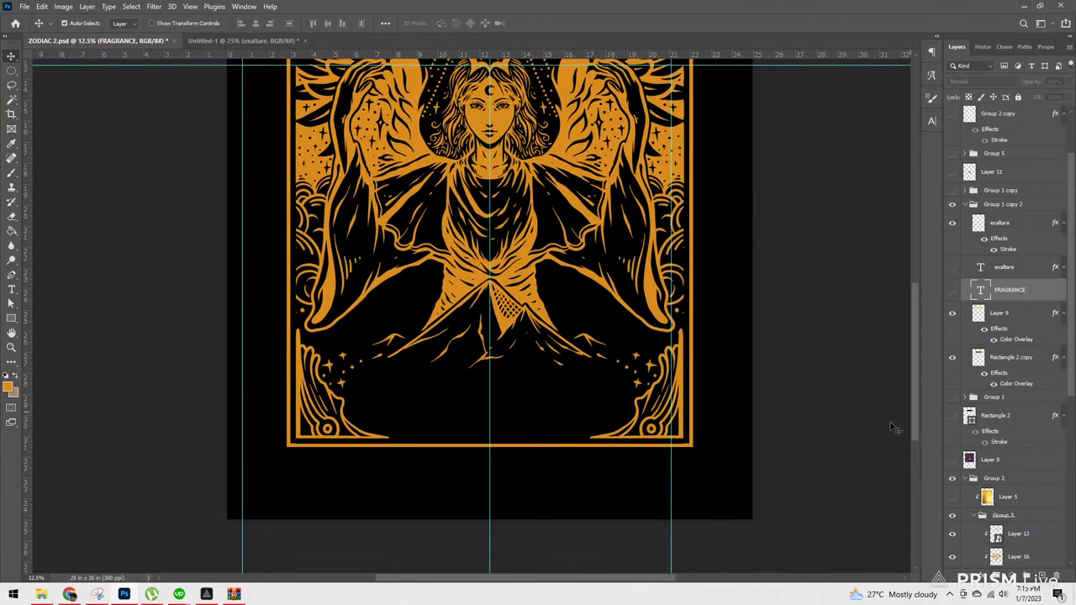
pyautogui.click(686, 387)
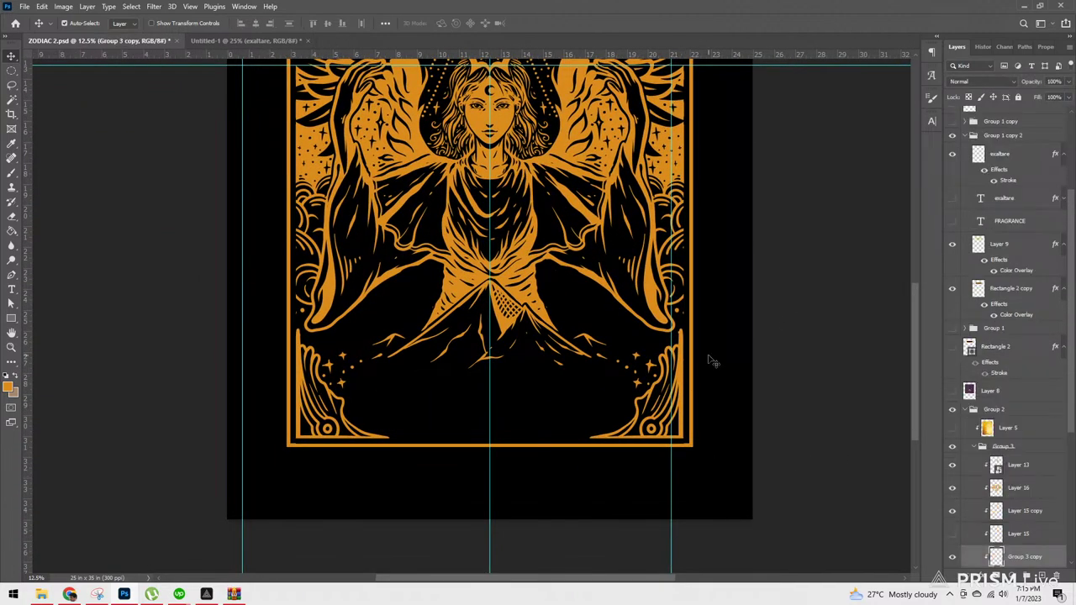
pyautogui.click(954, 558)
pyautogui.click(954, 559)
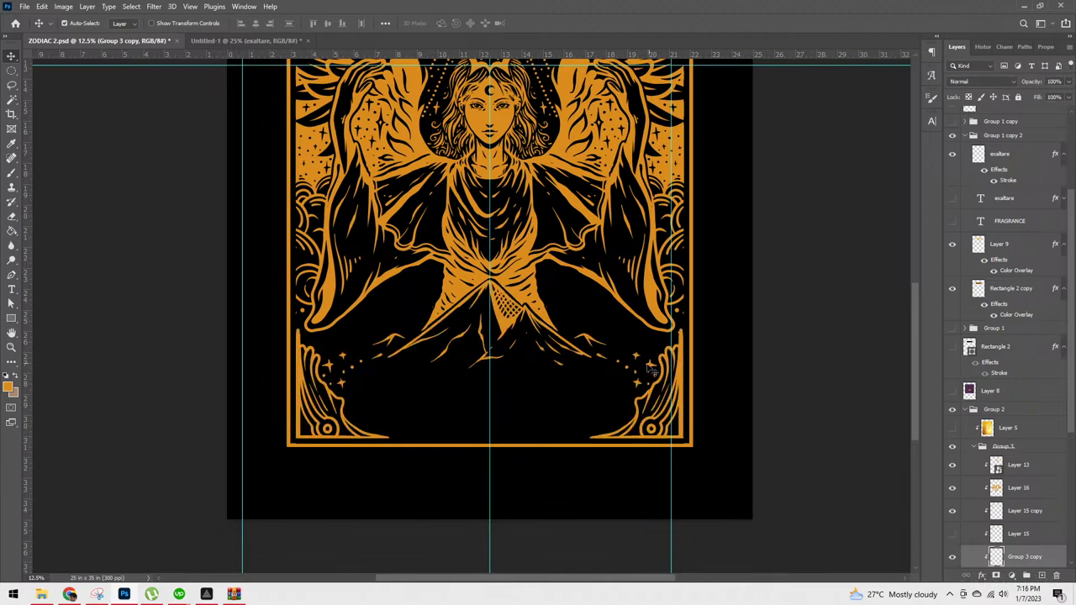
pyautogui.press('b')
pyautogui.press(']')
pyautogui.press(']')
pyautogui.press(']')
pyautogui.press(']')
pyautogui.press(']')
pyautogui.press(']')
pyautogui.press(']')
pyautogui.press(']')
pyautogui.press(']')
pyautogui.press(']')
pyautogui.press(']')
pyautogui.press(']')
pyautogui.press(']')
pyautogui.press(']')
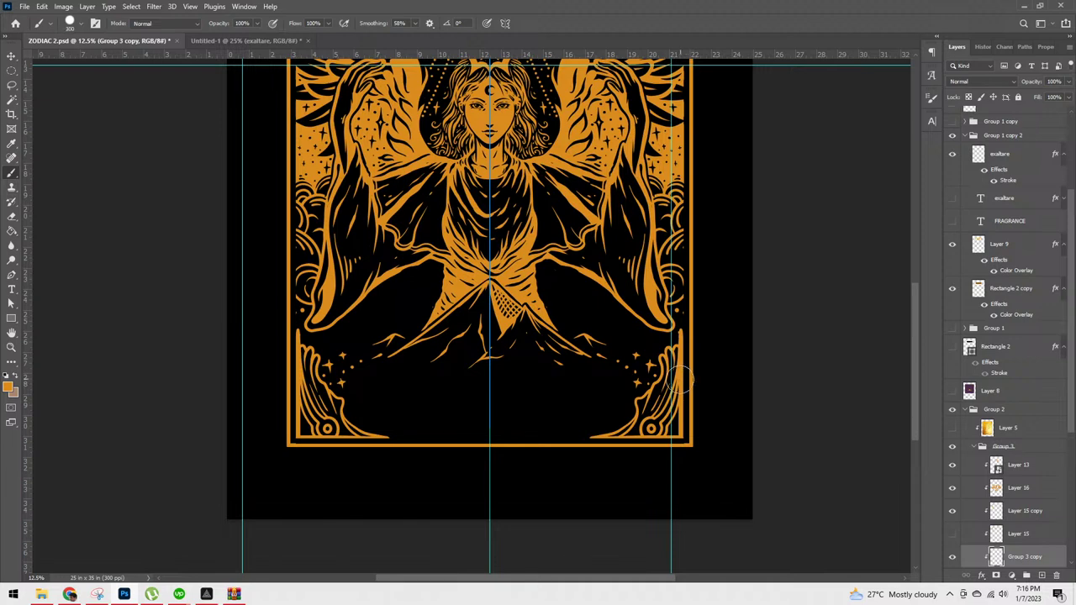
pyautogui.moveTo(293, 345); pyautogui.dragTo(361, 432)
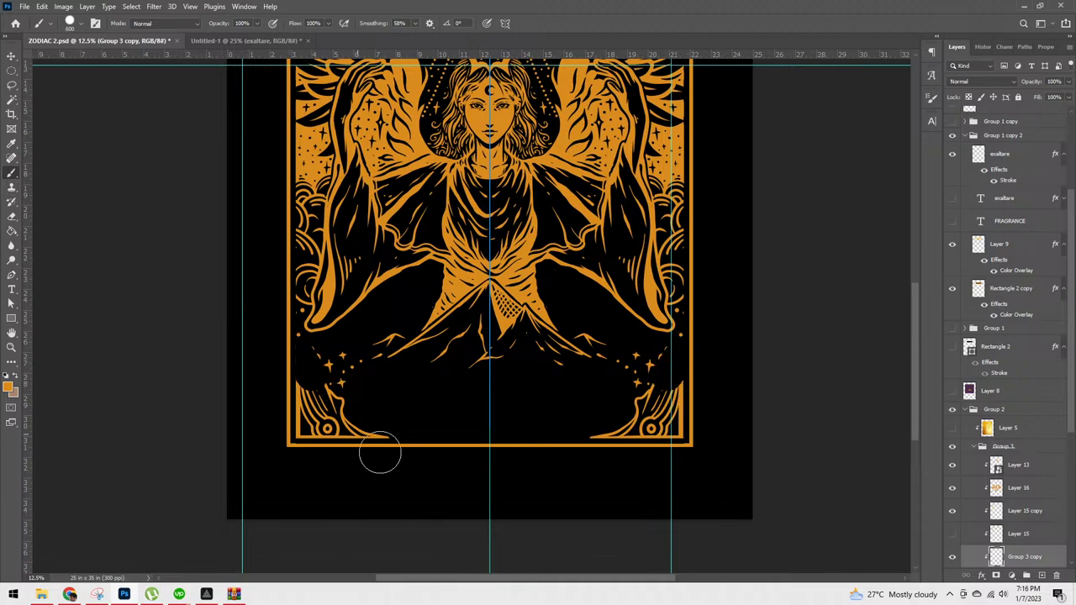
pyautogui.moveTo(296, 355)
pyautogui.mouseDown()
pyautogui.moveTo(344, 448)
pyautogui.moveTo(288, 413)
pyautogui.moveTo(333, 459)
pyautogui.moveTo(349, 362)
pyautogui.mouseUp()
pyautogui.press('[')
pyautogui.press('[')
pyautogui.press('[')
pyautogui.press('[')
pyautogui.press('[')
pyautogui.press('[')
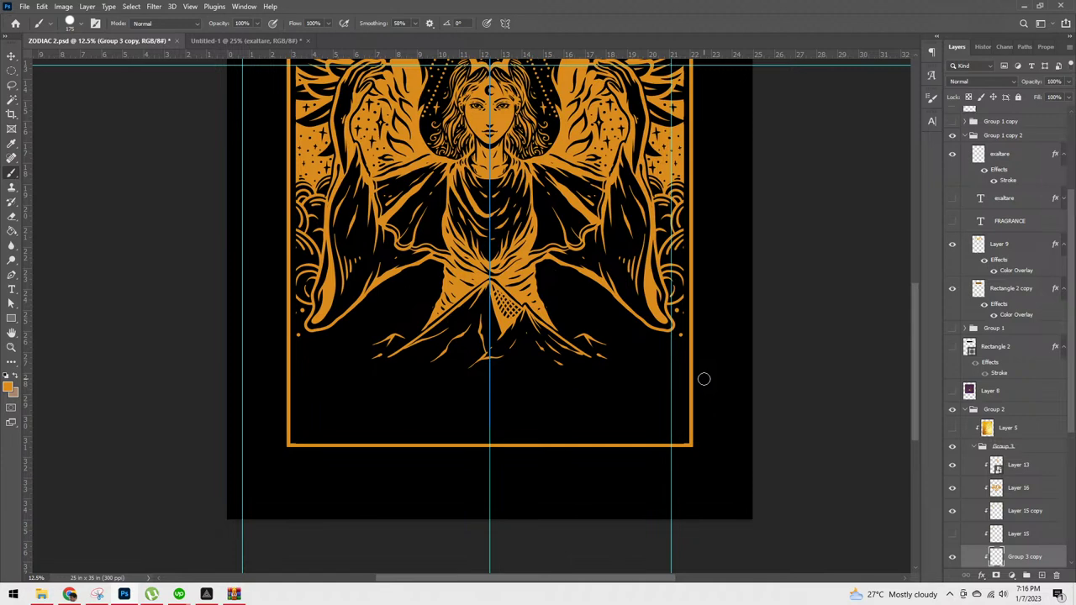
# Step: Duplicate the border's Rectangle 1 copy shape as a clipped layer and shrink its height to a wide panel below the mountains
pyautogui.press('v')
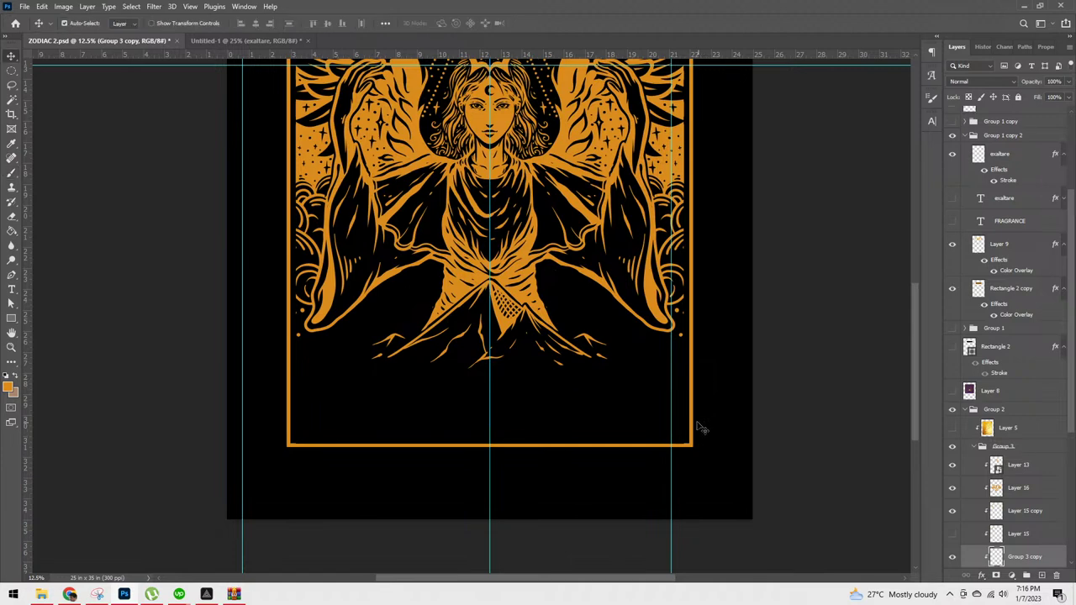
pyautogui.moveTo(701, 427); pyautogui.dragTo(685, 420)
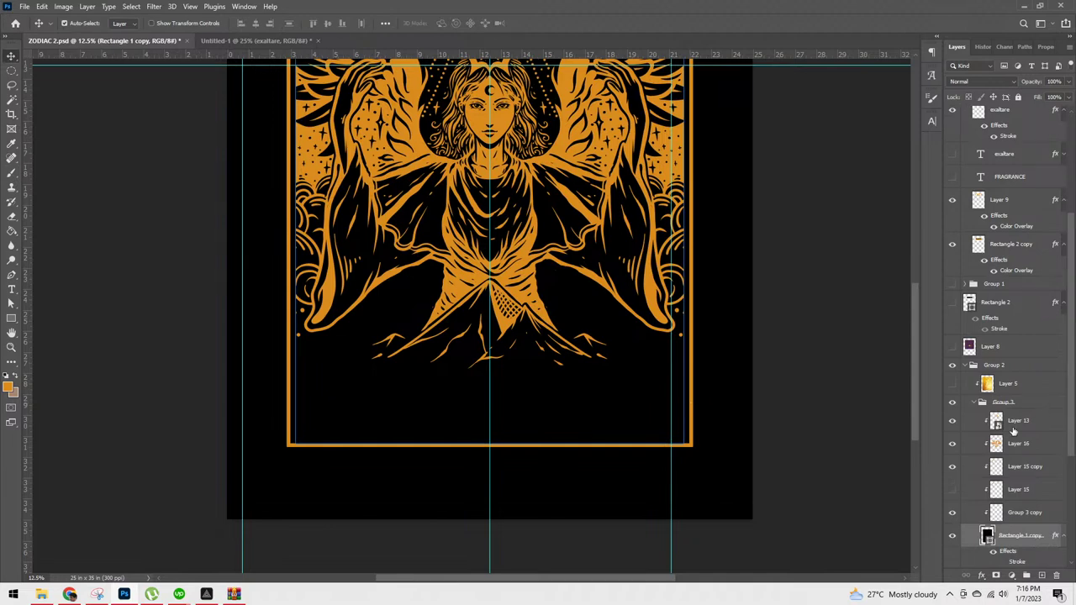
pyautogui.hotkey('ctrl', 'j')
pyautogui.hotkey('ctrl', 'alt', 'g')
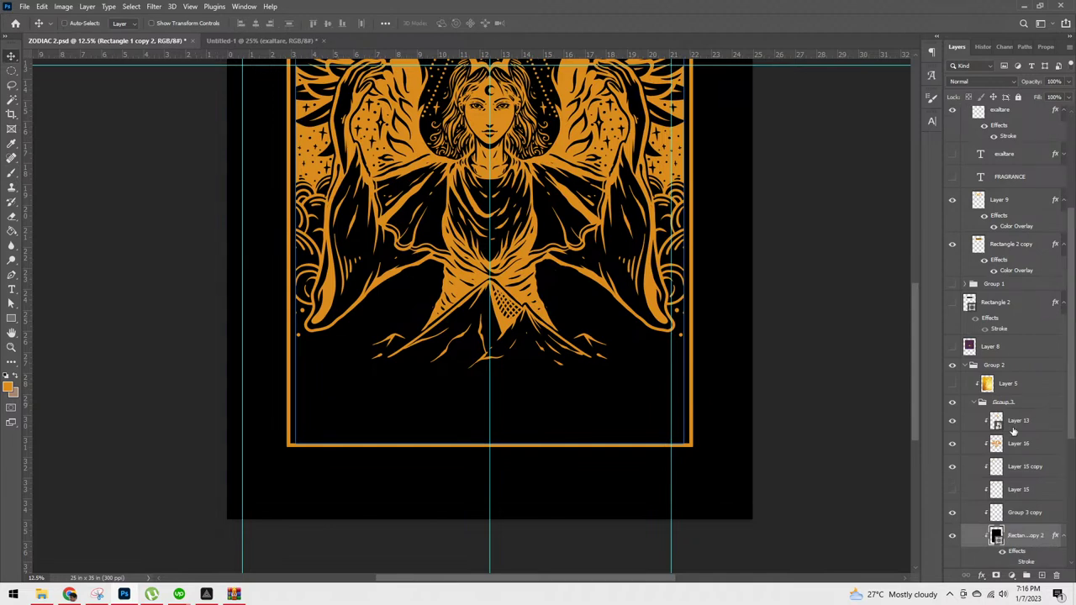
pyautogui.hotkey('ctrl', '-')
pyautogui.hotkey('ctrl', '-')
pyautogui.hotkey('ctrl', '-')
pyautogui.hotkey('ctrl', 't')
pyautogui.moveTo(472, 205); pyautogui.dragTo(471, 405)
pyautogui.press('Return')
pyautogui.hotkey('ctrl', '+')
pyautogui.hotkey('ctrl', 'shift', 'd')
pyautogui.press('d')
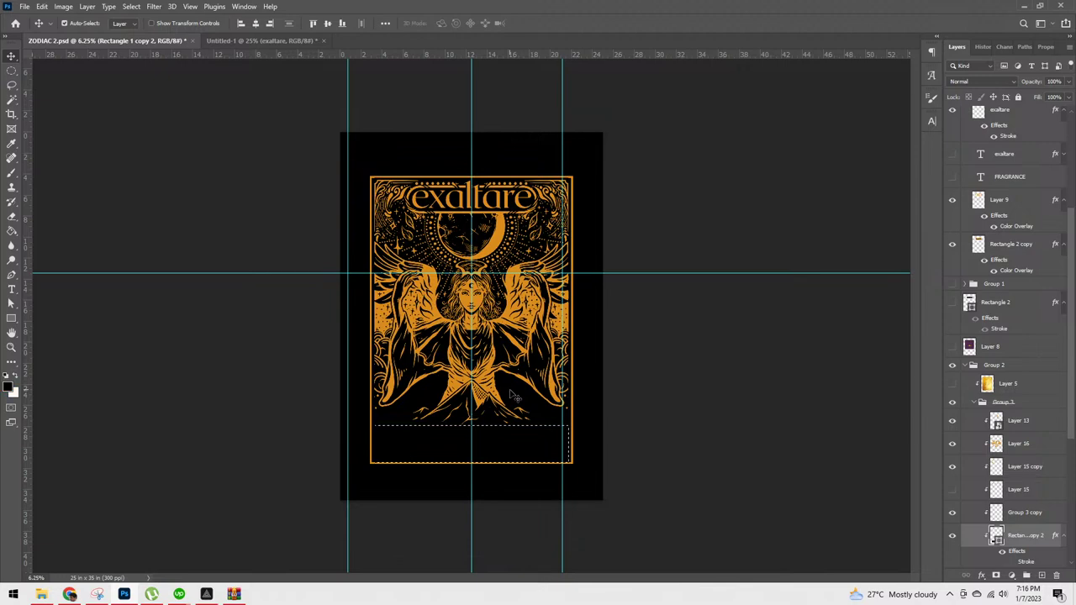
# Step: Turn on the stroke effect of the duplicated rectangle to outline the lower panel in orange
pyautogui.hotkey('ctrl', '+')
pyautogui.hotkey('ctrl', '+')
pyautogui.hotkey('ctrl', '+')
pyautogui.scroll(-5, 589, 278)
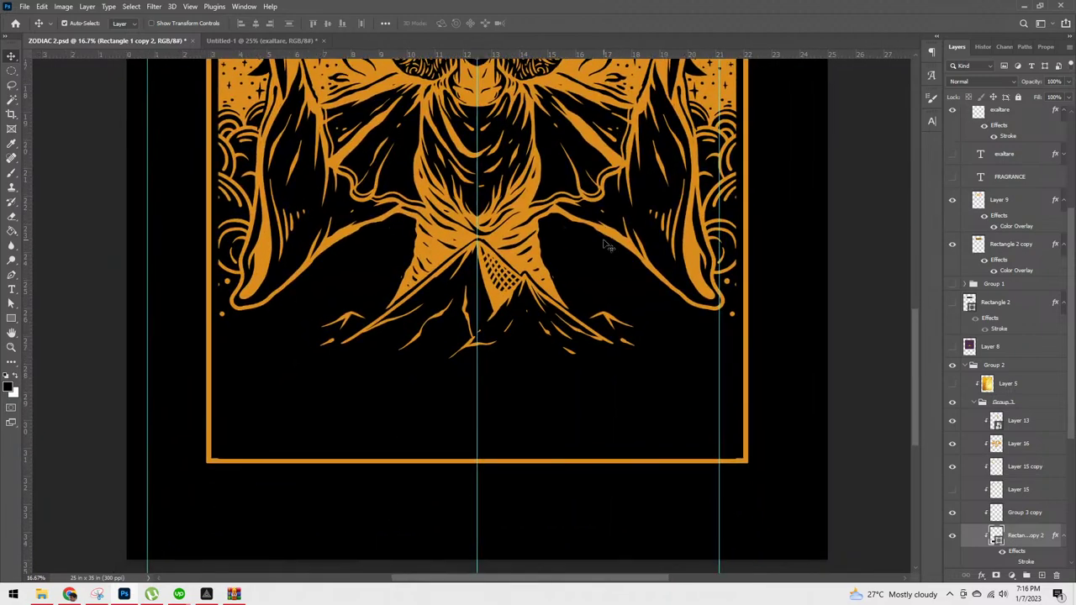
pyautogui.click(1014, 562)
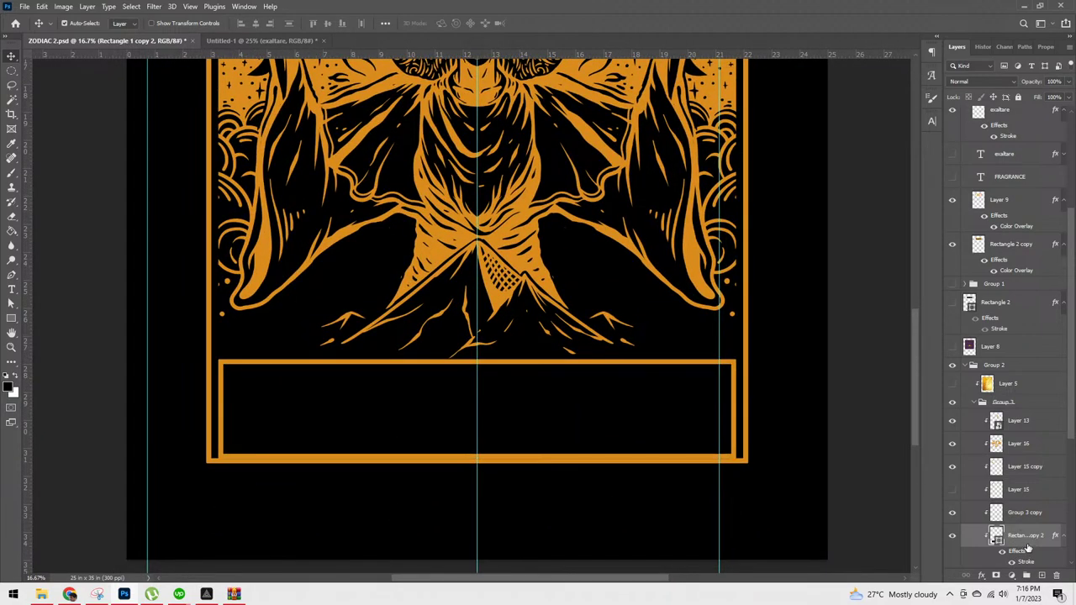
# Step: Nudge the outlined panel upward to leave a narrow black gap above the outer border's lower edge
pyautogui.hotkey('shift', 'Up')
pyautogui.hotkey('shift', 'Up')
pyautogui.hotkey('shift', 'Up')
pyautogui.hotkey('shift', 'Up')
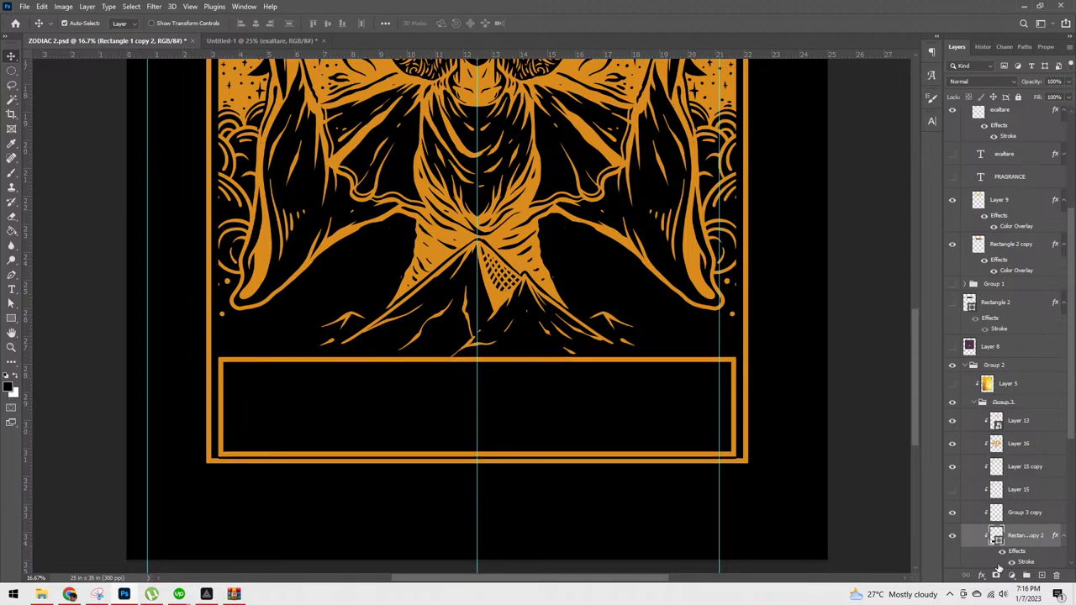
pyautogui.hotkey('shift', 'Up')
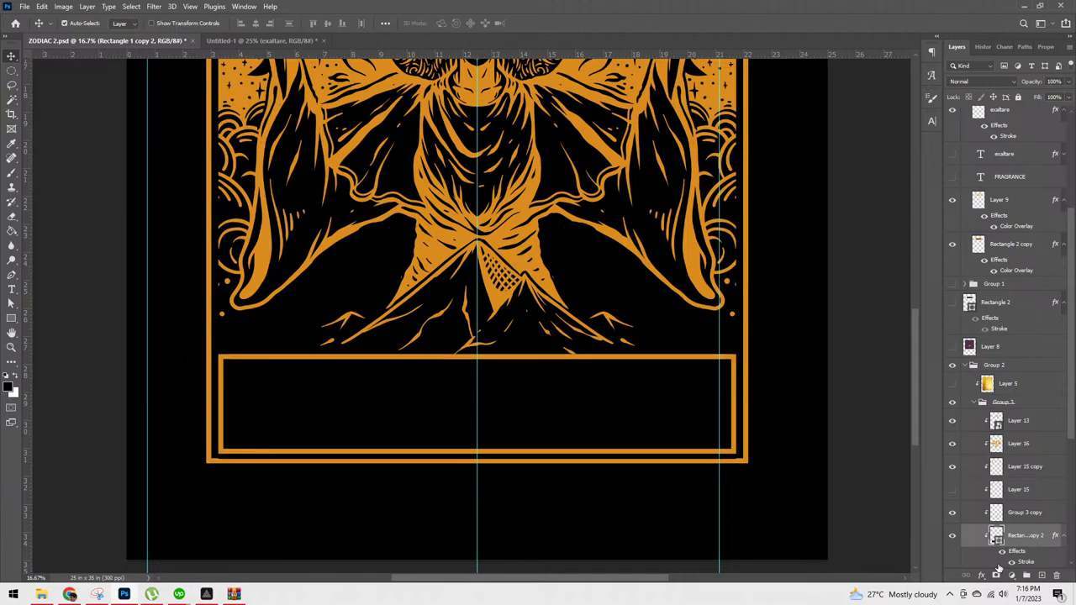
pyautogui.hotkey('ctrl', '-')
pyautogui.hotkey('ctrl', '+')
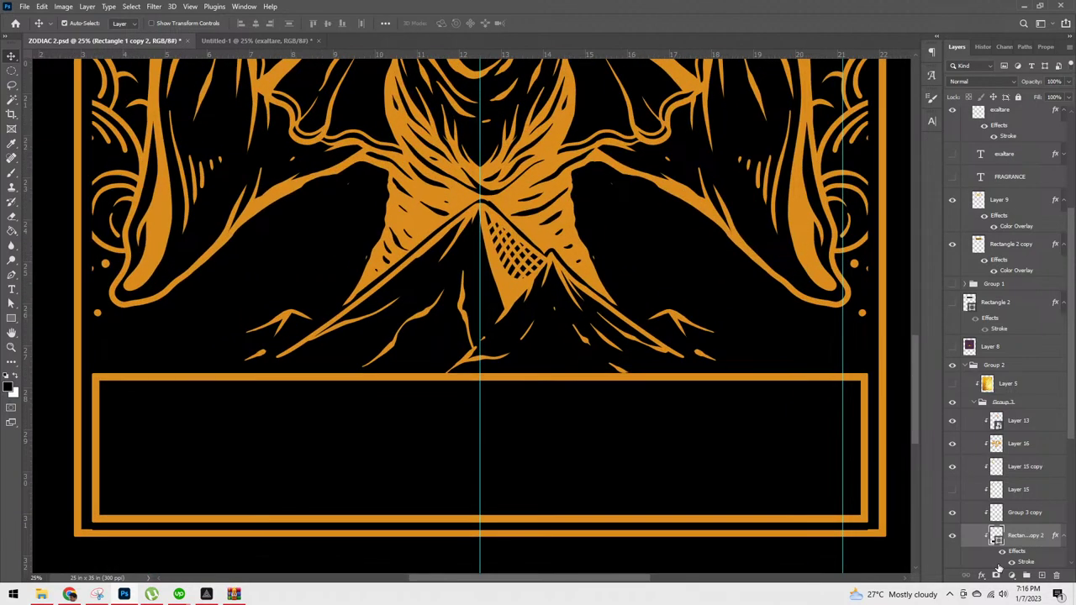
# Step: Hide the lower panel's Rectangle 1 copy 2 layer to expose the border's lower corner, and isolate Rectangle 1 copy briefly to compare
pyautogui.scroll(-2, 704, 356)
pyautogui.hscroll(-3, 704, 356)
pyautogui.hotkey('ctrl', '-')
pyautogui.hotkey('ctrl', '+')
pyautogui.hotkey('ctrl', '+')
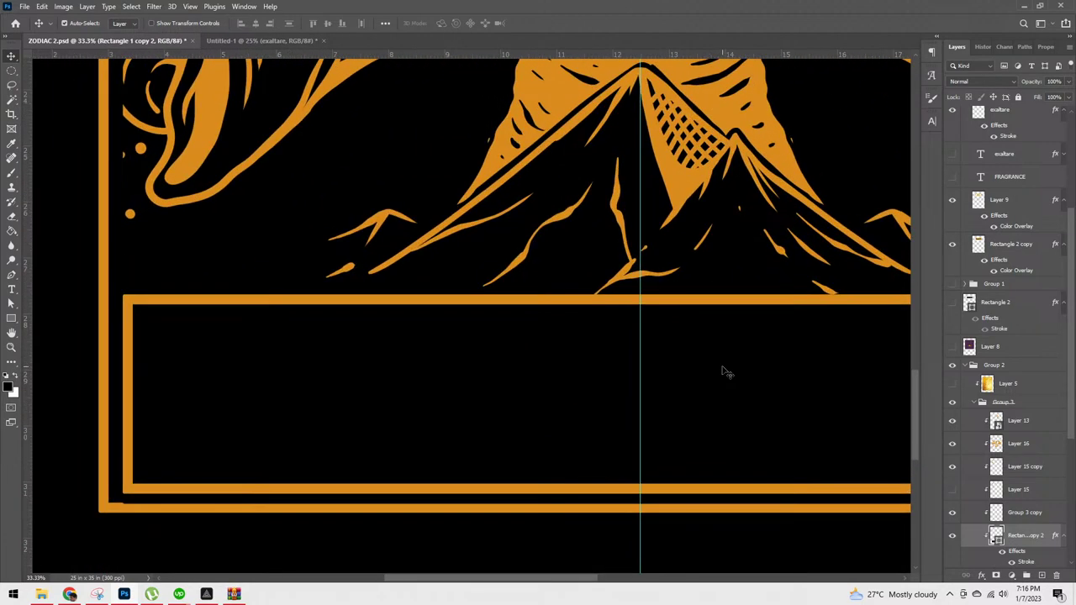
pyautogui.scroll(-3, 1034, 420)
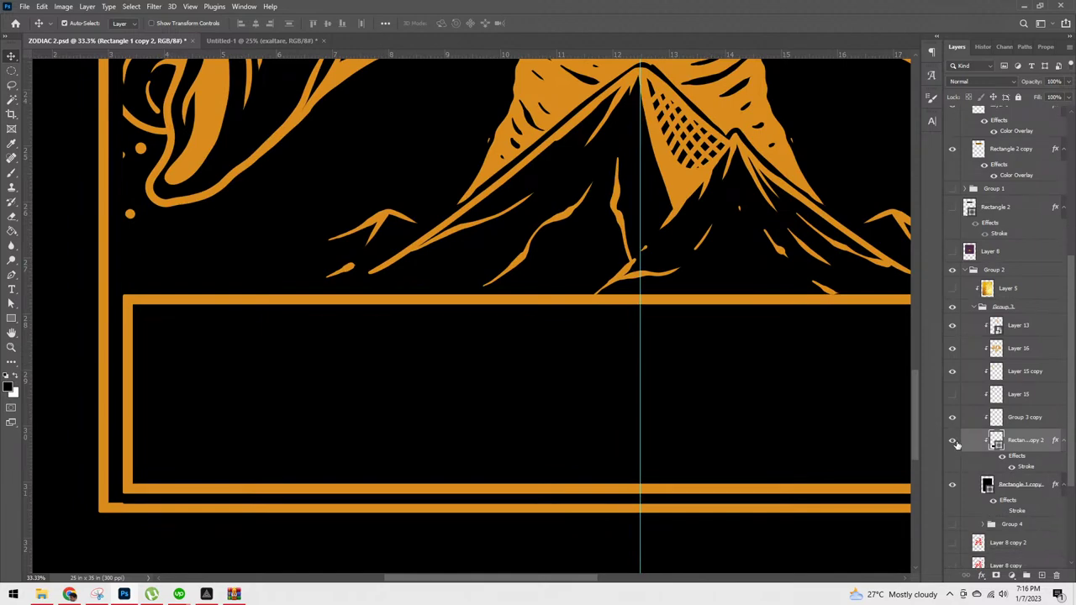
pyautogui.click(953, 442)
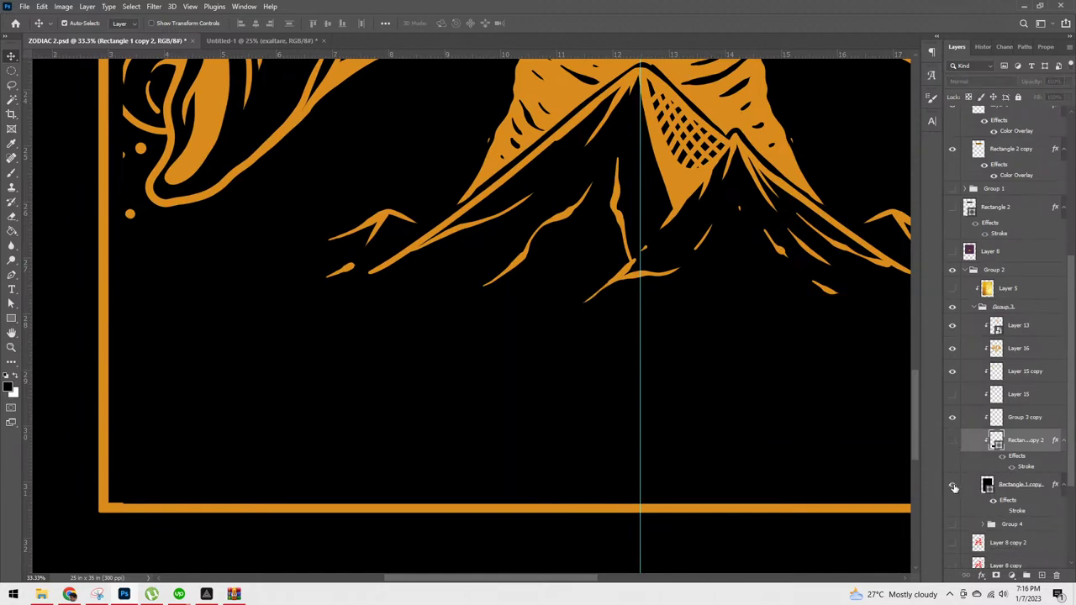
pyautogui.keyDown('alt'); pyautogui.click(952, 487); pyautogui.keyUp('alt')
pyautogui.keyDown('alt'); pyautogui.click(952, 489); pyautogui.keyUp('alt')
# Step: Raise the lower edge of the Rectangle 1 copy shape so it sits flush with the orange border's inner edge
pyautogui.click(1018, 488)
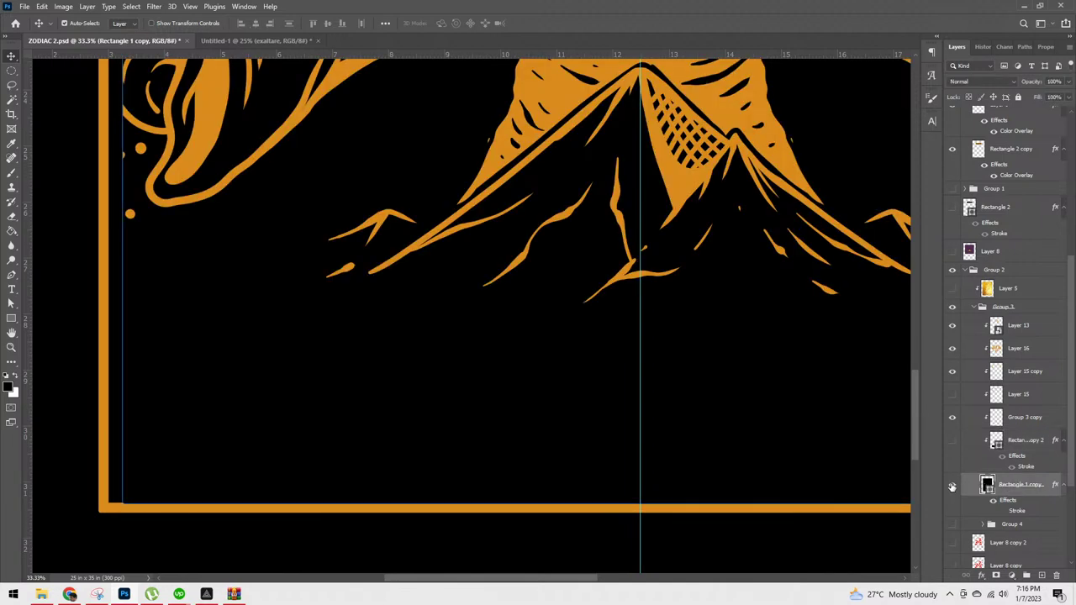
pyautogui.moveTo(444, 413); pyautogui.dragTo(486, 420)
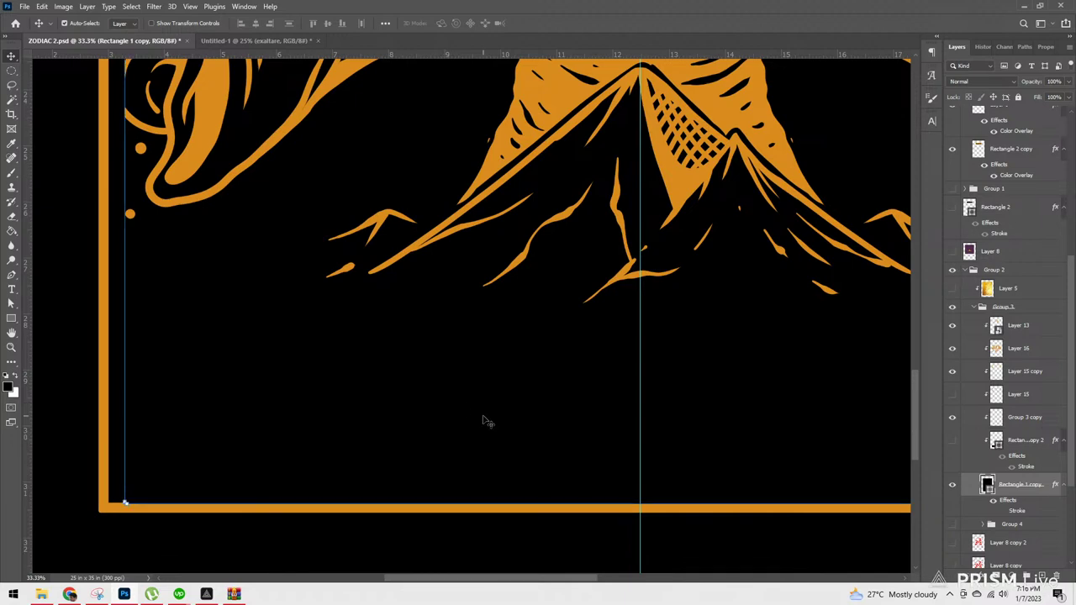
pyautogui.click(1001, 510)
pyautogui.click(1007, 513)
pyautogui.moveTo(1070, 450); pyautogui.dragTo(1073, 498)
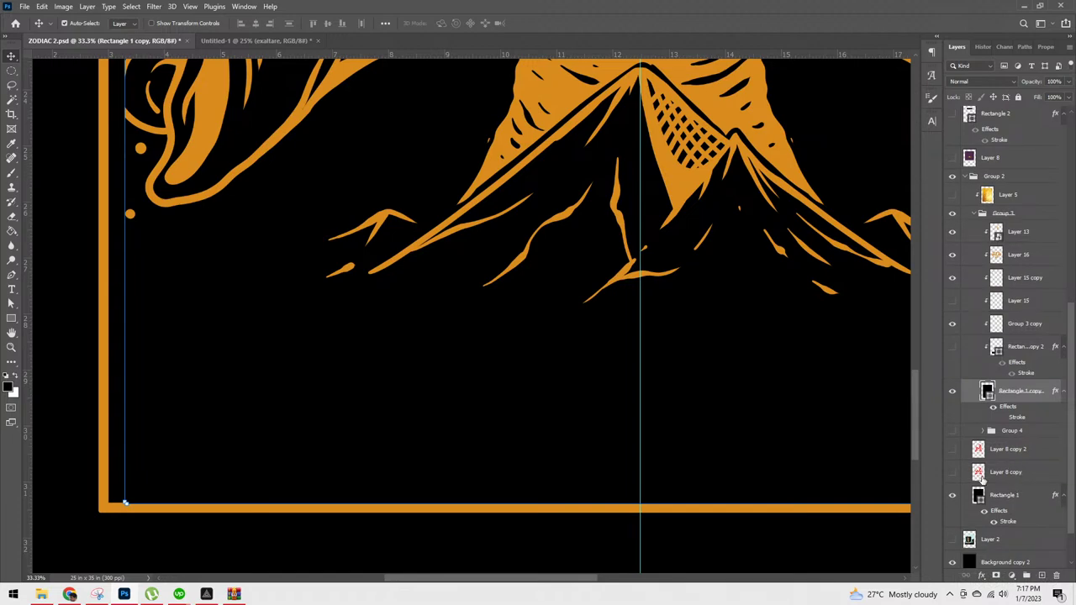
pyautogui.hotkey('ctrl', '+')
pyautogui.moveTo(690, 386); pyautogui.dragTo(867, 367)
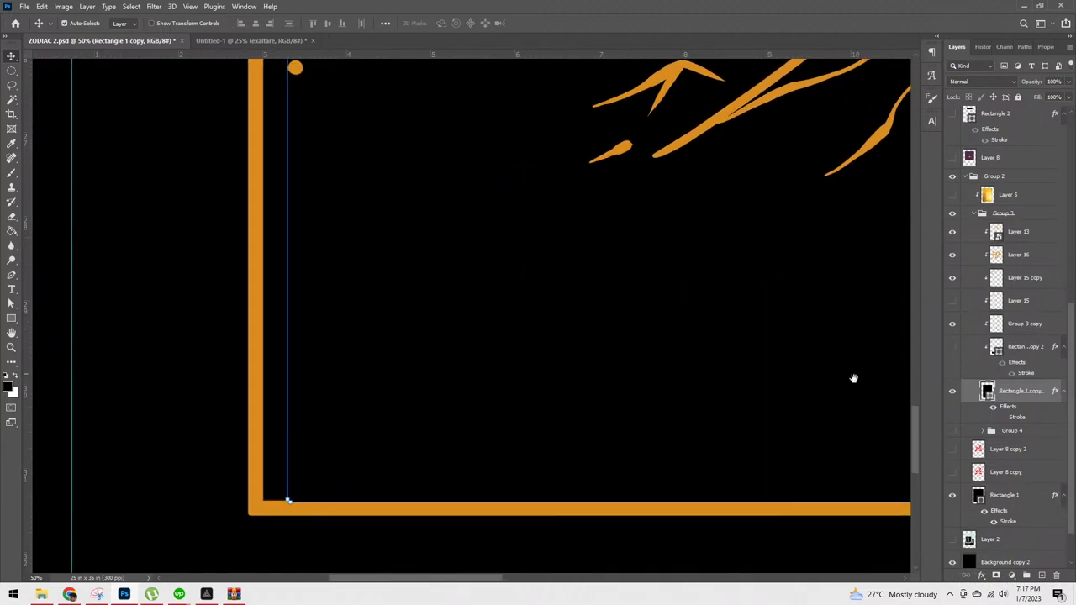
pyautogui.hotkey('ctrl', '+')
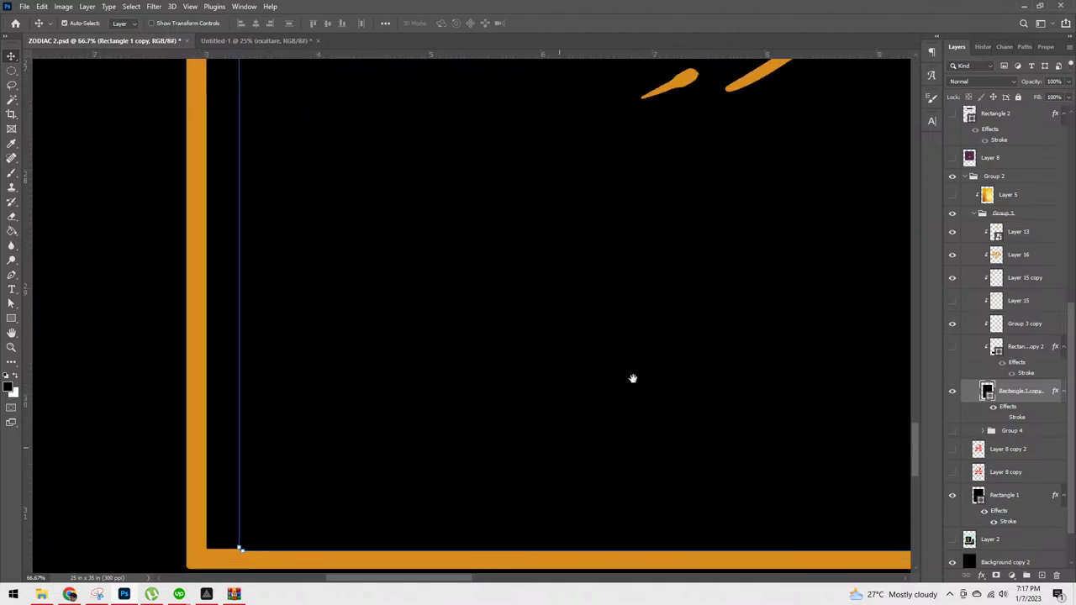
pyautogui.moveTo(613, 398); pyautogui.dragTo(709, 329)
pyautogui.hotkey('ctrl', '+')
pyautogui.hotkey('ctrl', '+')
pyautogui.hotkey('ctrl', '+')
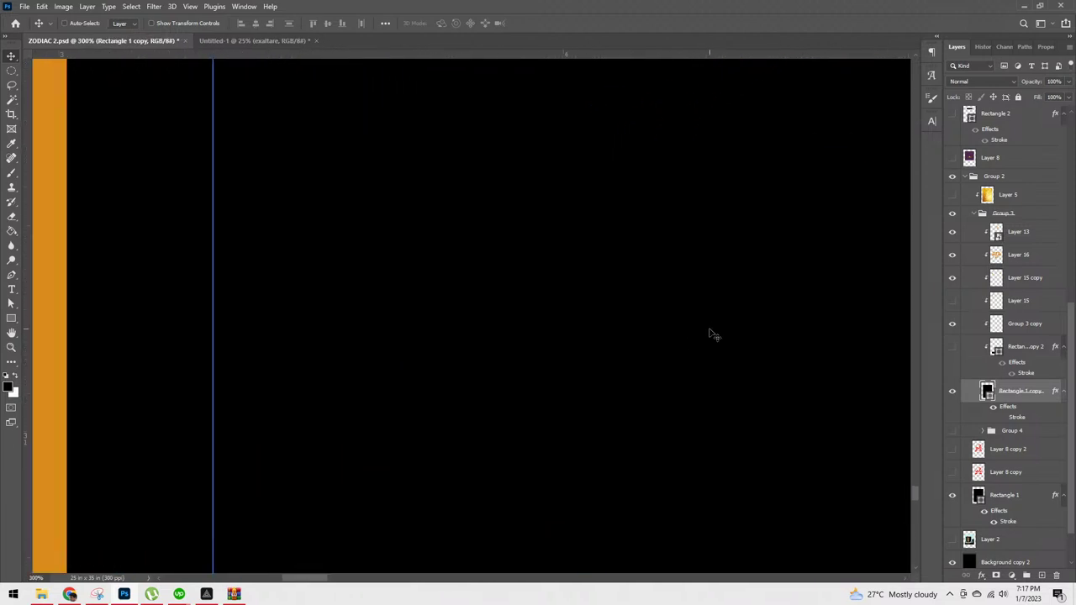
pyautogui.moveTo(547, 452); pyautogui.dragTo(608, 336)
pyautogui.hotkey('ctrl', 't')
pyautogui.moveTo(503, 486); pyautogui.dragTo(505, 476)
pyautogui.press('Return')
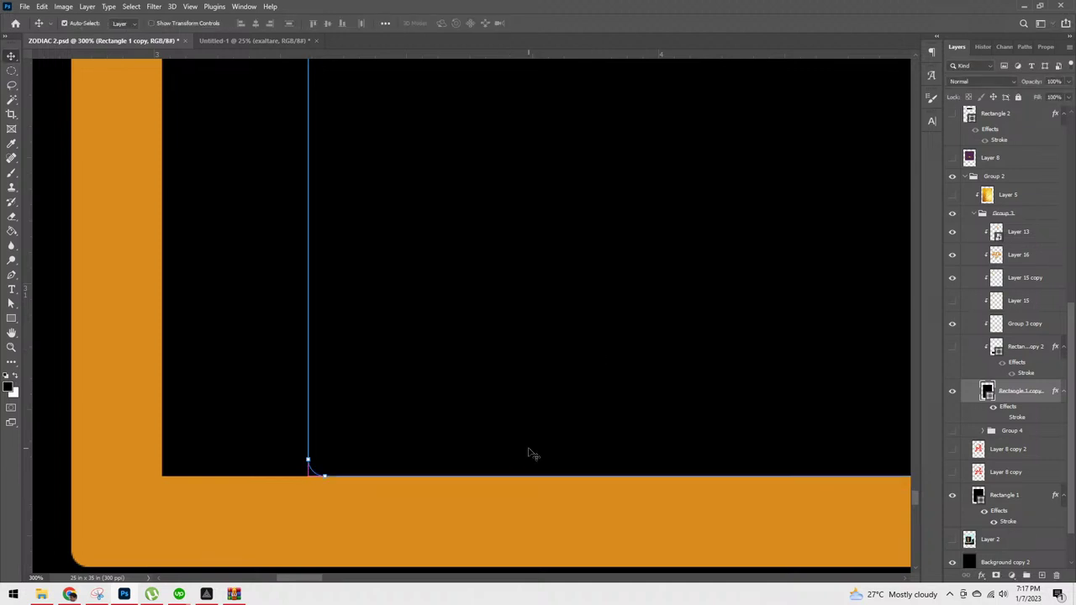
# Step: Lower the upper edge of the Rectangle 1 copy shape so it lines up with the orange border's upper inner edge
pyautogui.hotkey('ctrl', '-')
pyautogui.hotkey('ctrl', '-')
pyautogui.hotkey('ctrl', '-')
pyautogui.hotkey('ctrl', '-')
pyautogui.hotkey('ctrl', '-')
pyautogui.hotkey('ctrl', '-')
pyautogui.hotkey('ctrl', '-')
pyautogui.hotkey('ctrl', '-')
pyautogui.hotkey('ctrl', '-')
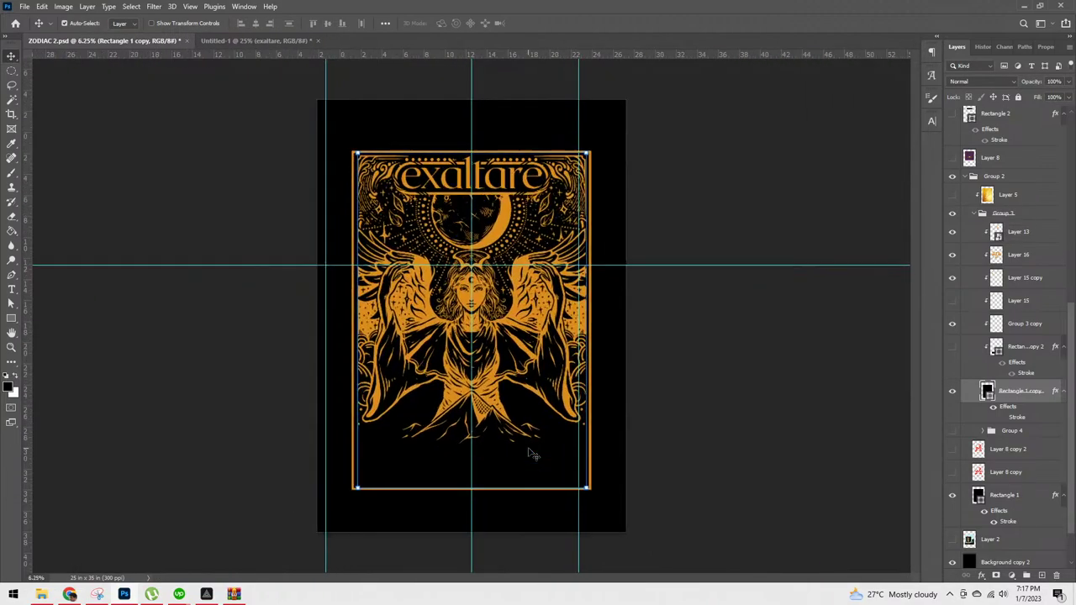
pyautogui.hotkey('ctrl', '+')
pyautogui.scroll(3, 696, 429)
pyautogui.hscroll(-2, 697, 429)
pyautogui.scroll(1, 696, 429)
pyautogui.hscroll(-1, 696, 429)
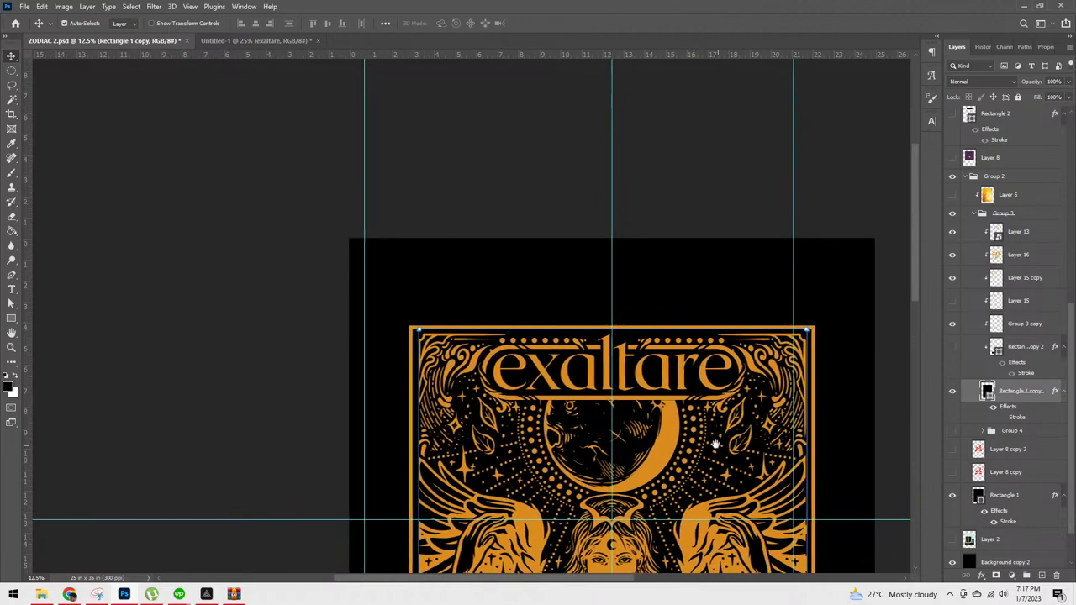
pyautogui.hotkey('ctrl', '+')
pyautogui.hotkey('ctrl', '+')
pyautogui.hotkey('ctrl', '+')
pyautogui.hotkey('ctrl', '+')
pyautogui.hotkey('ctrl', '+')
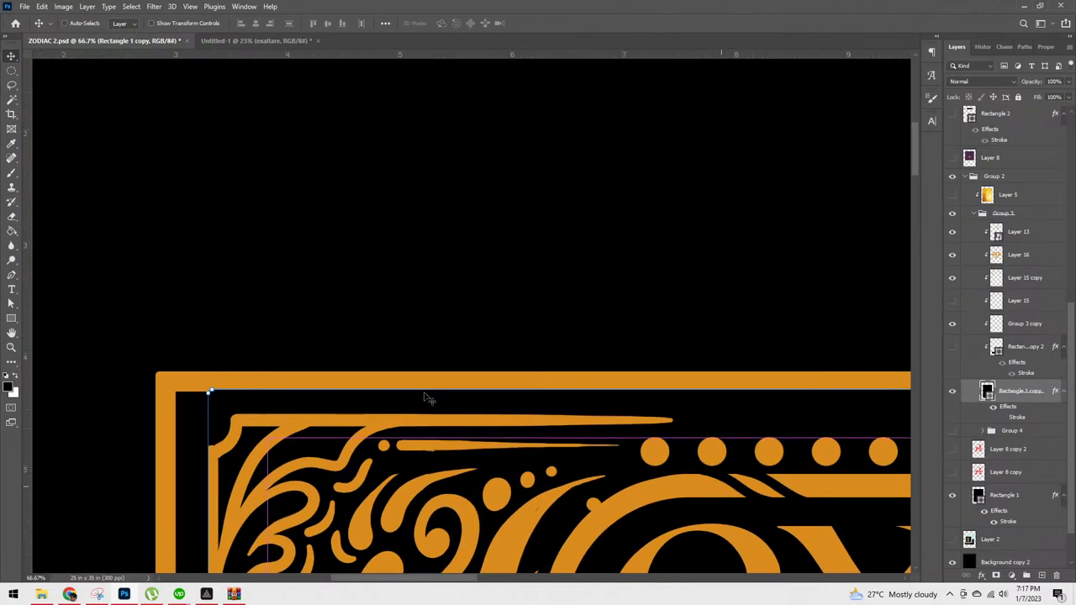
pyautogui.hotkey('ctrl', 't')
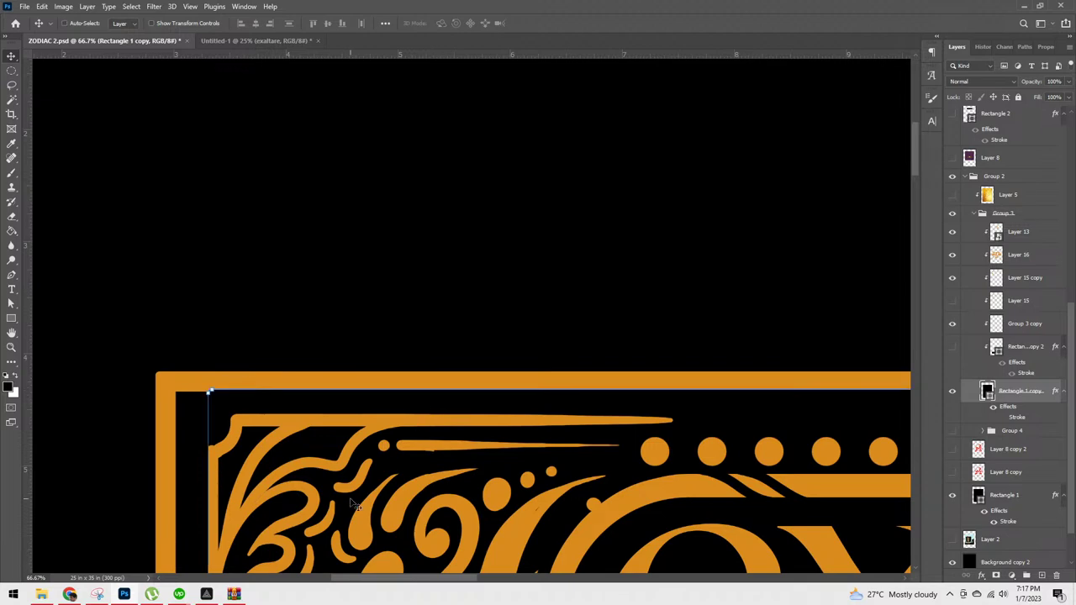
pyautogui.moveTo(456, 388); pyautogui.dragTo(460, 391)
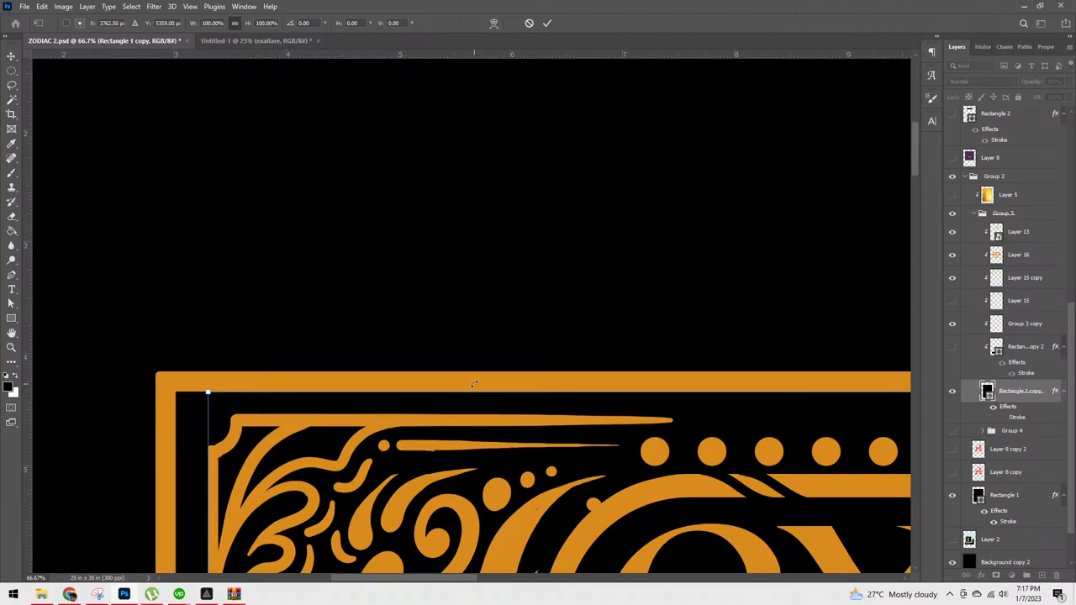
pyautogui.press('Return')
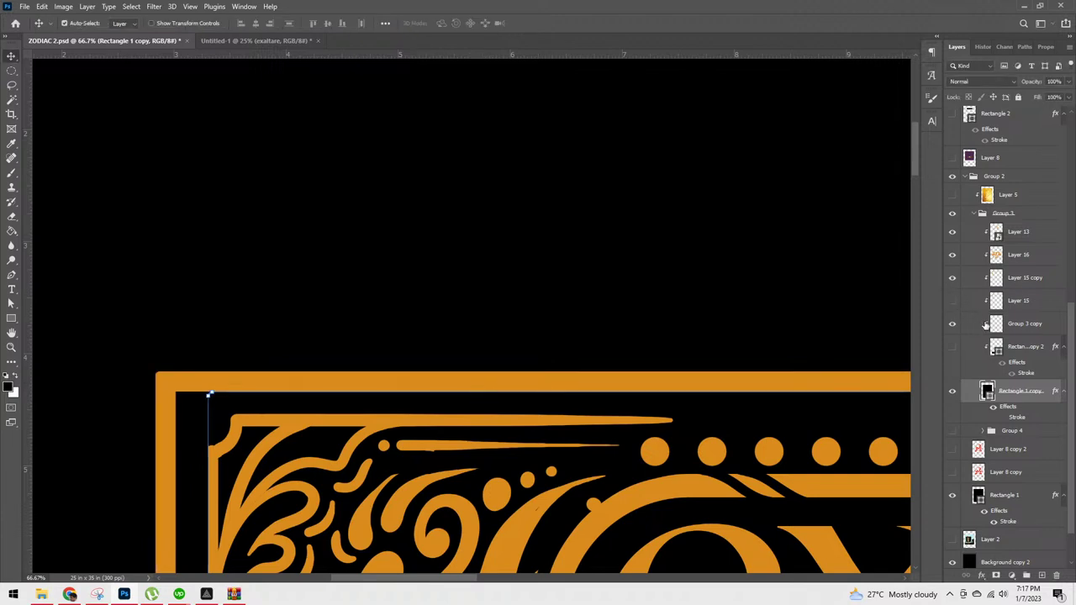
# Step: Touch up the outer curve of the upper corner ornament on Layer 15 copy with a 30 px symmetrical brush
pyautogui.click(1005, 453)
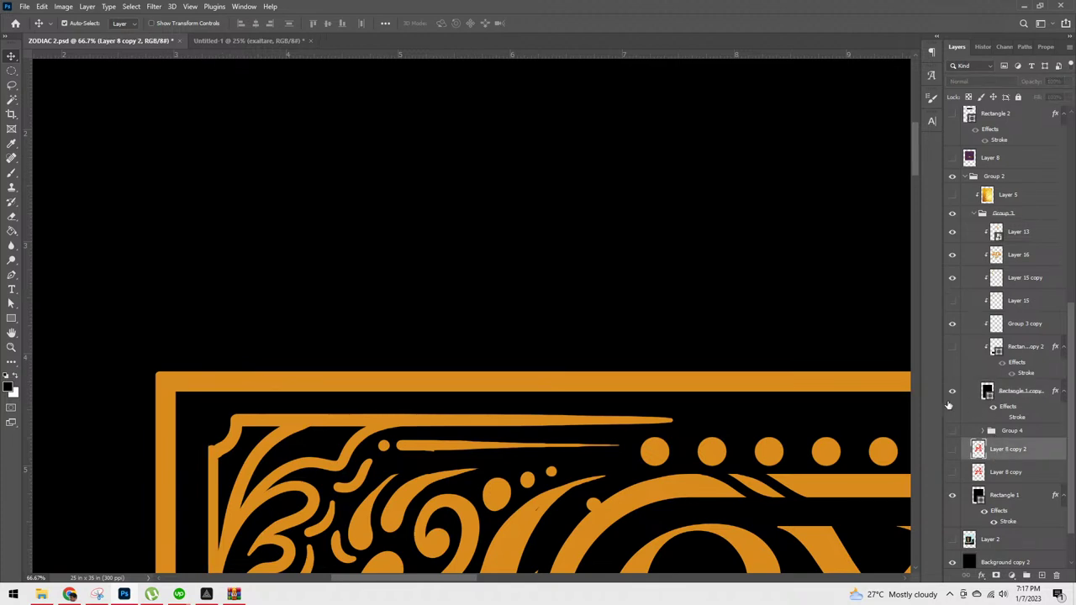
pyautogui.click(1012, 258)
pyautogui.click(953, 278)
pyautogui.click(953, 301)
pyautogui.press('b')
pyautogui.press('[')
pyautogui.press('[')
pyautogui.press('[')
pyautogui.press('[')
pyautogui.press('[')
pyautogui.press('[')
pyautogui.press('[')
pyautogui.press('[')
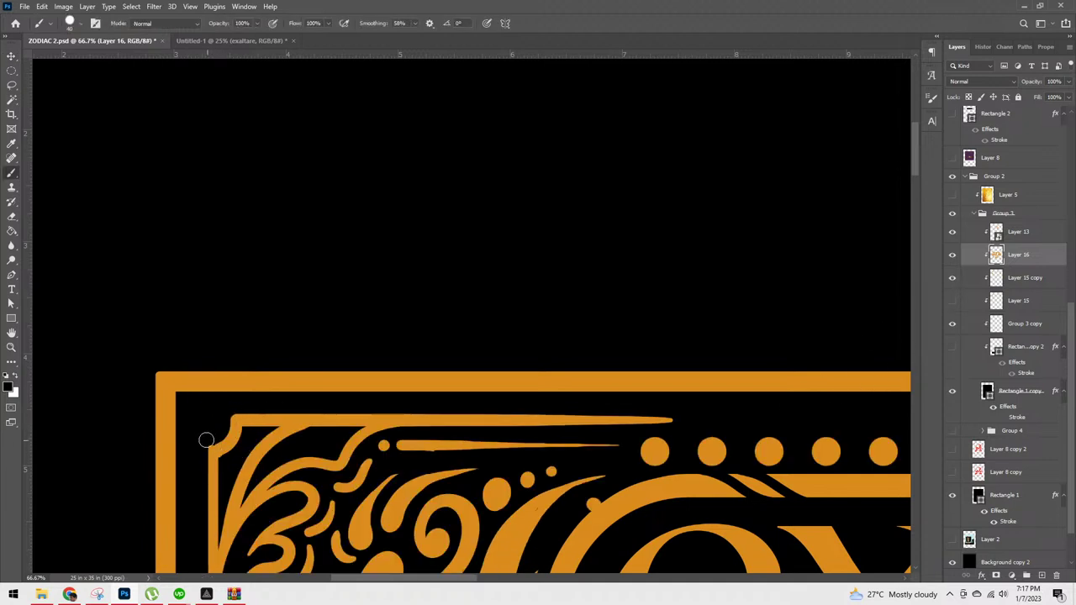
pyautogui.press('[')
pyautogui.press('v')
pyautogui.click(247, 432)
pyautogui.press('b')
pyautogui.press('[')
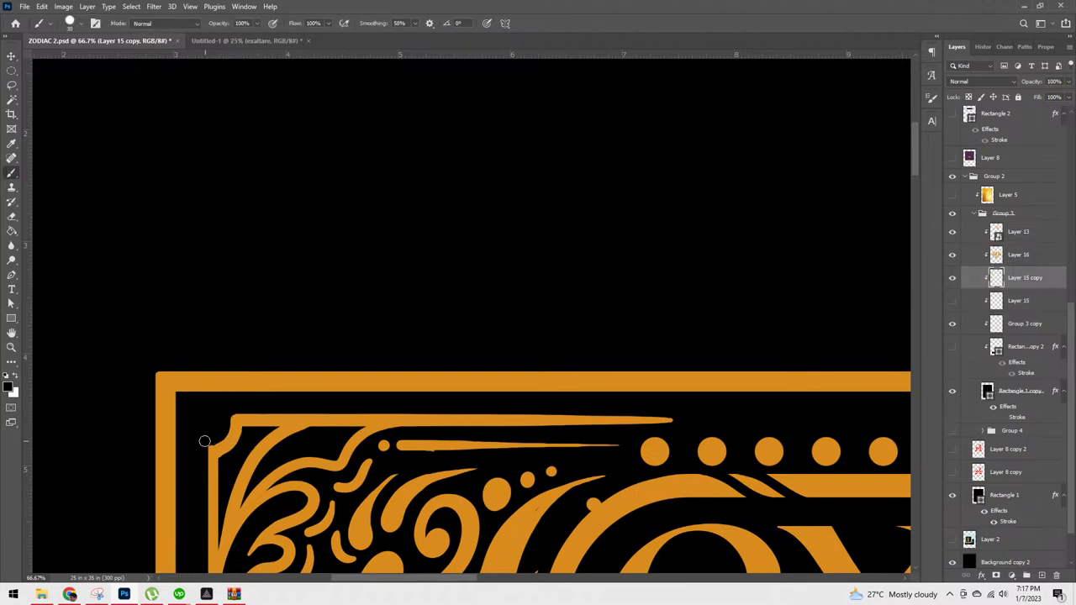
pyautogui.moveTo(207, 445); pyautogui.dragTo(225, 434)
# Step: Show the outlined lower panel again and check how it sits beneath the mountains inside the border
pyautogui.hotkey('ctrl', '-')
pyautogui.hotkey('ctrl', '-')
pyautogui.hotkey('ctrl', '-')
pyautogui.hotkey('ctrl', '-')
pyautogui.hotkey('ctrl', '-')
pyautogui.hotkey('ctrl', '-')
pyautogui.hotkey('ctrl', '-')
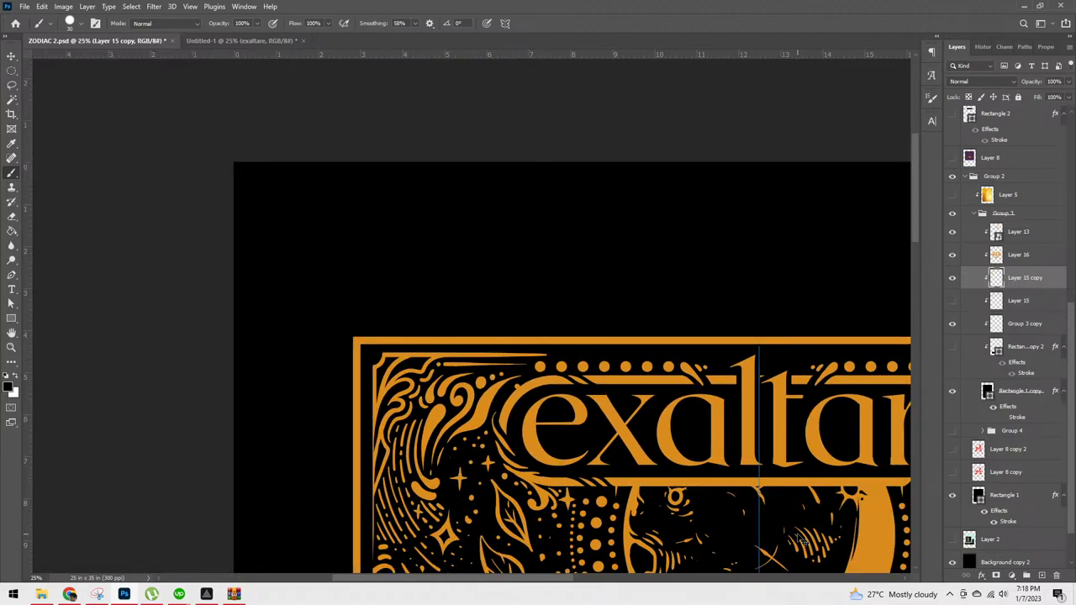
pyautogui.hotkey('ctrl', '+')
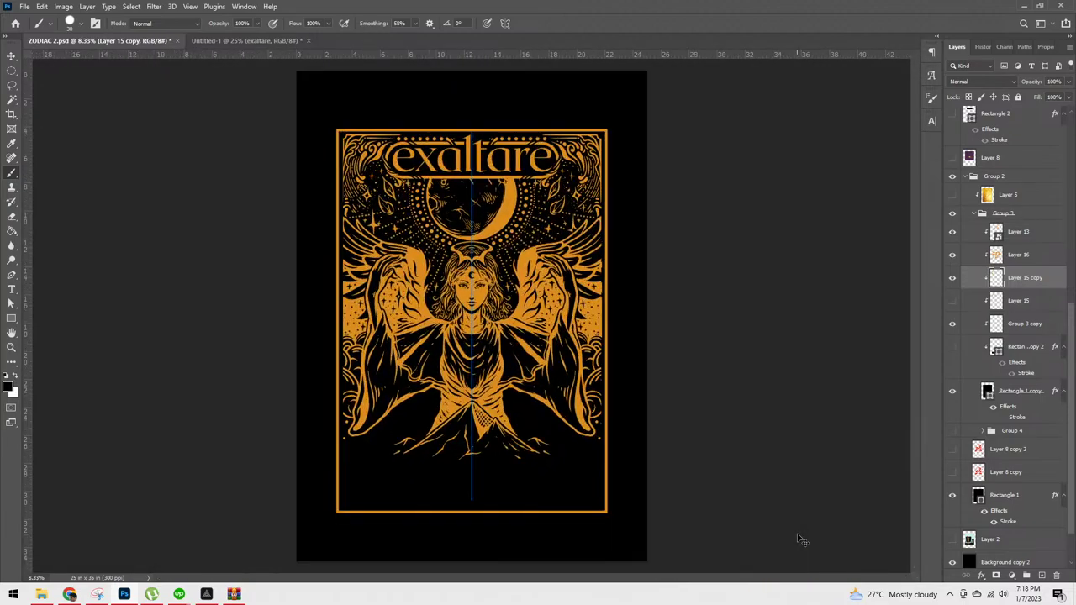
pyautogui.hotkey('ctrl', '+')
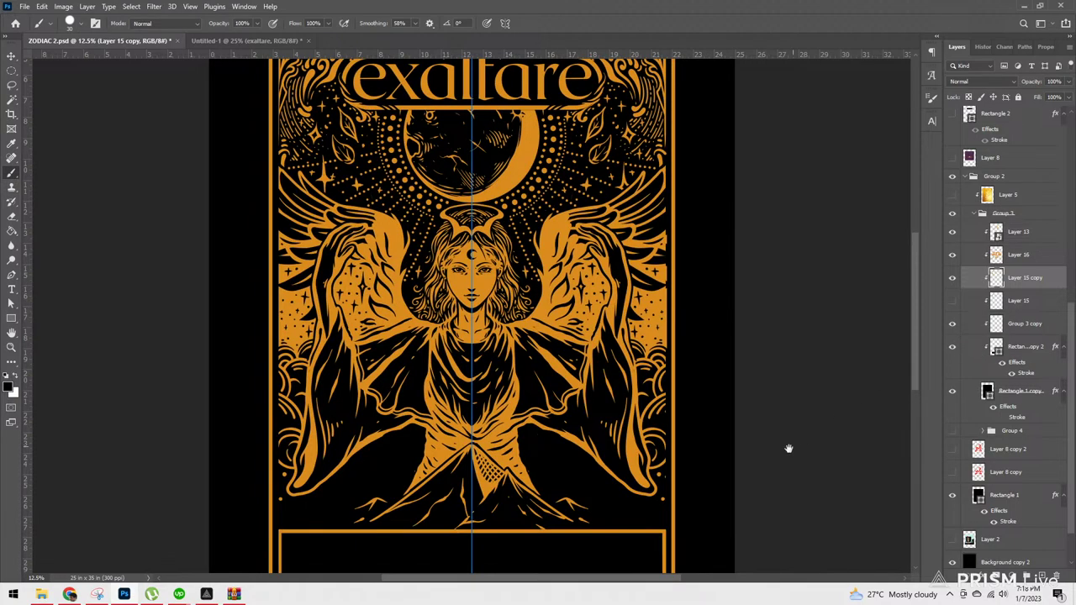
pyautogui.scroll(-4, 805, 437)
pyautogui.hotkey('ctrl', '+')
pyautogui.hotkey('ctrl', '+')
pyautogui.scroll(-2, 806, 305)
pyautogui.moveTo(745, 308); pyautogui.dragTo(756, 263)
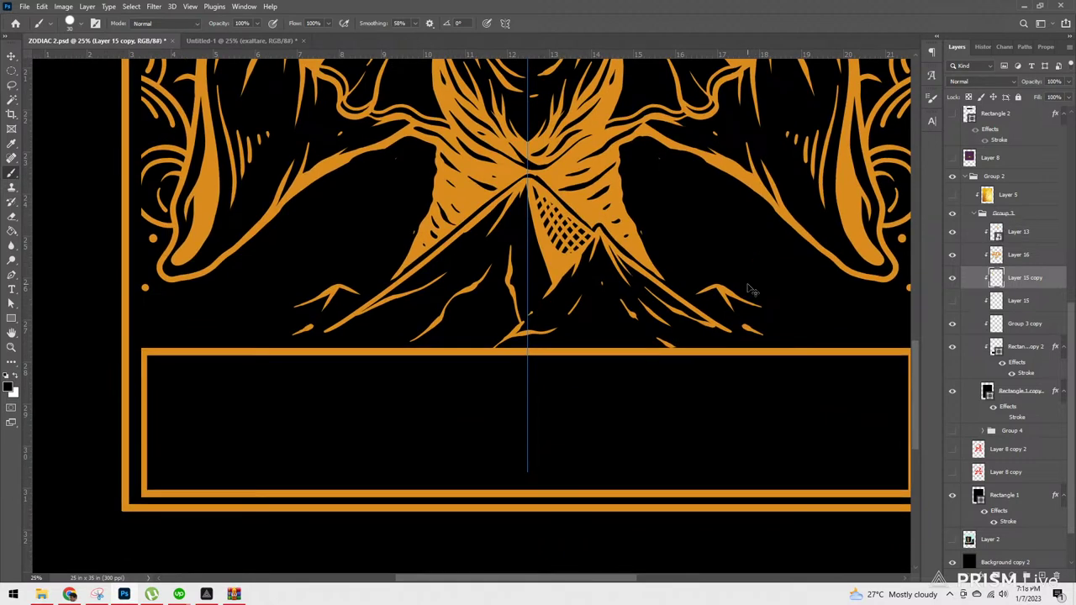
# Step: Reread the client's tarot card reference and notes on the logo and fragrance areas in Upwork Messages, and return to the Photoshop poster
pyautogui.hotkey('ctrl', 't')
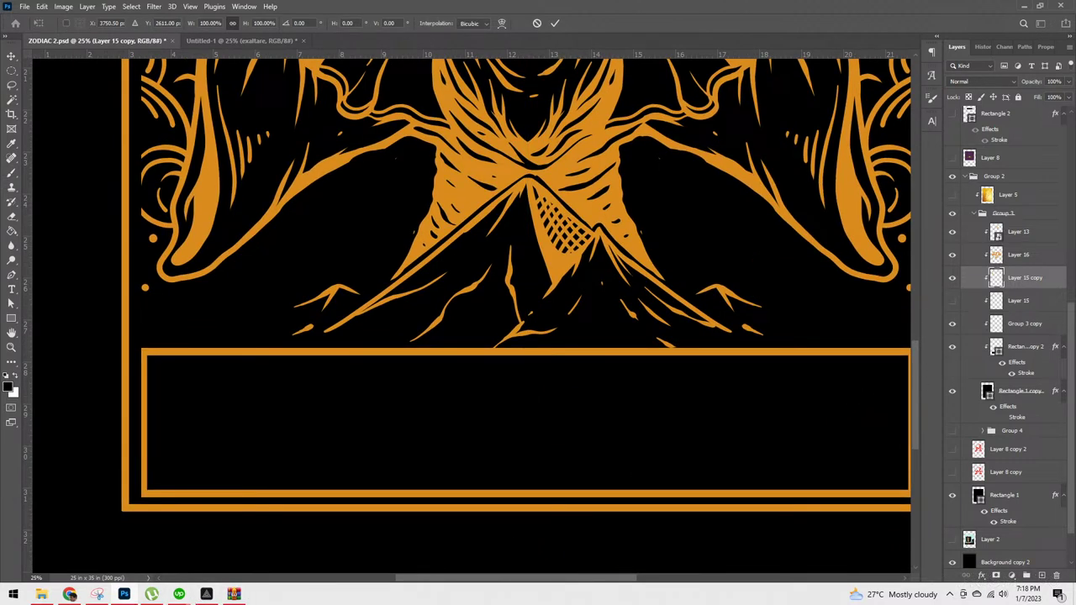
pyautogui.moveTo(123, 594)
pyautogui.moveTo(179, 595)
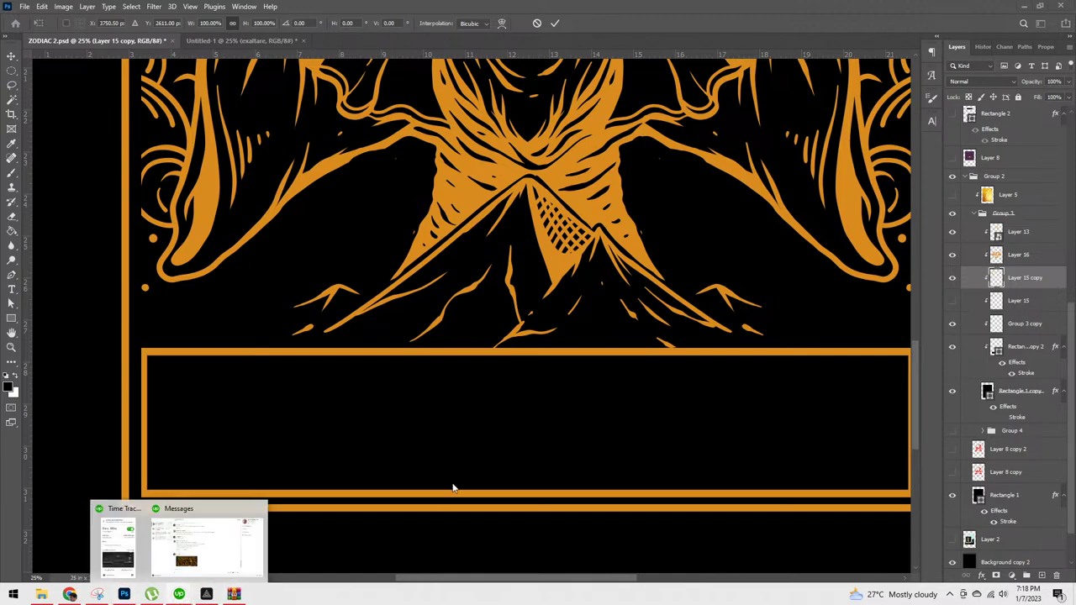
pyautogui.click(224, 545)
pyautogui.scroll(3, 534, 283)
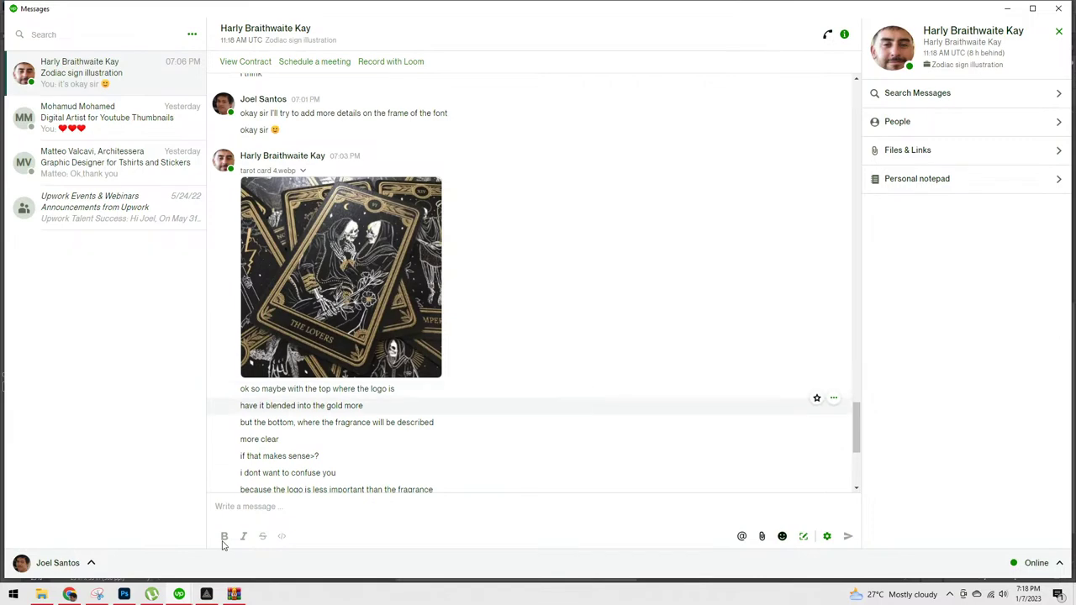
pyautogui.click(1009, 10)
pyautogui.scroll(-4, 685, 313)
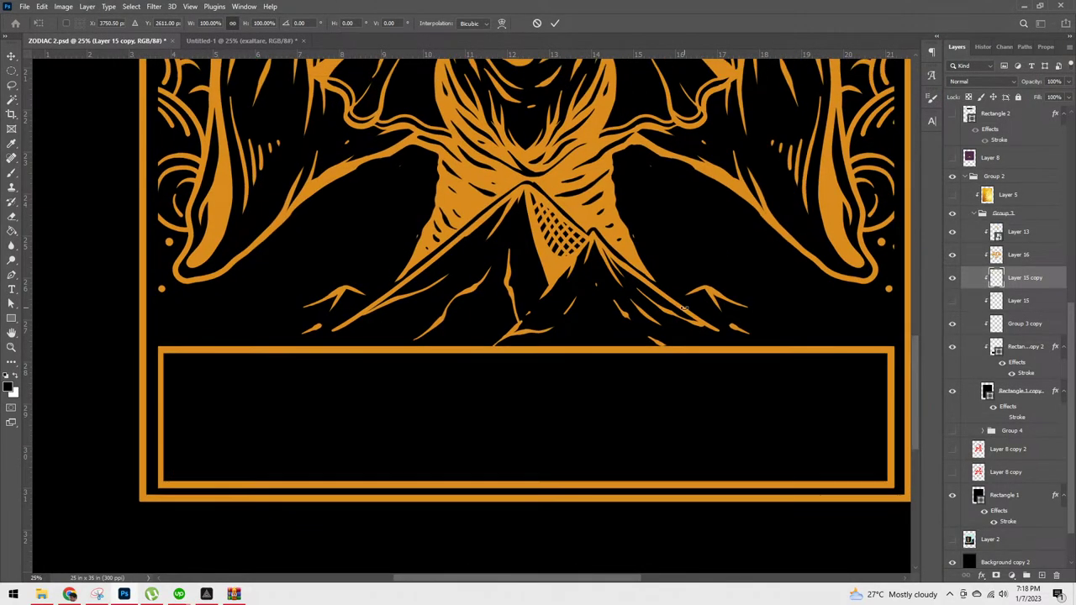
pyautogui.scroll(1, 685, 308)
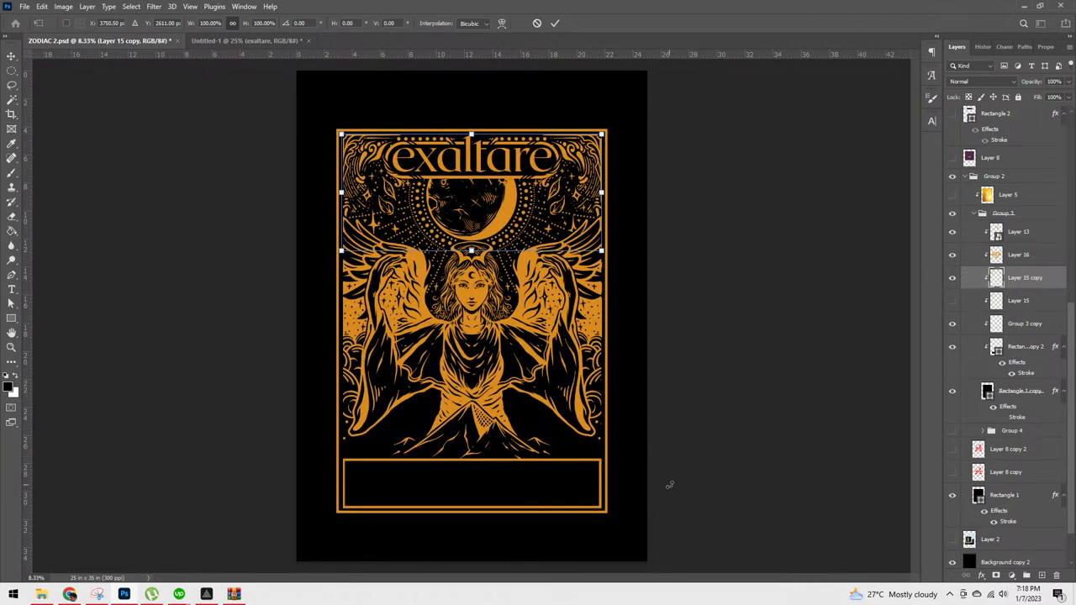
pyautogui.press('Return')
pyautogui.press('b')
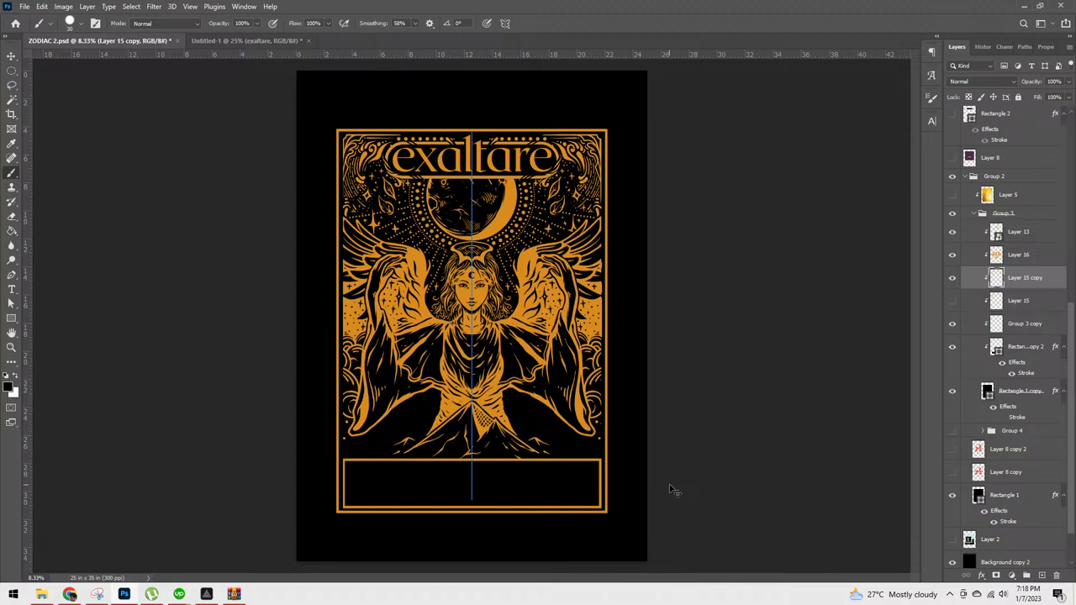
pyautogui.press('v')
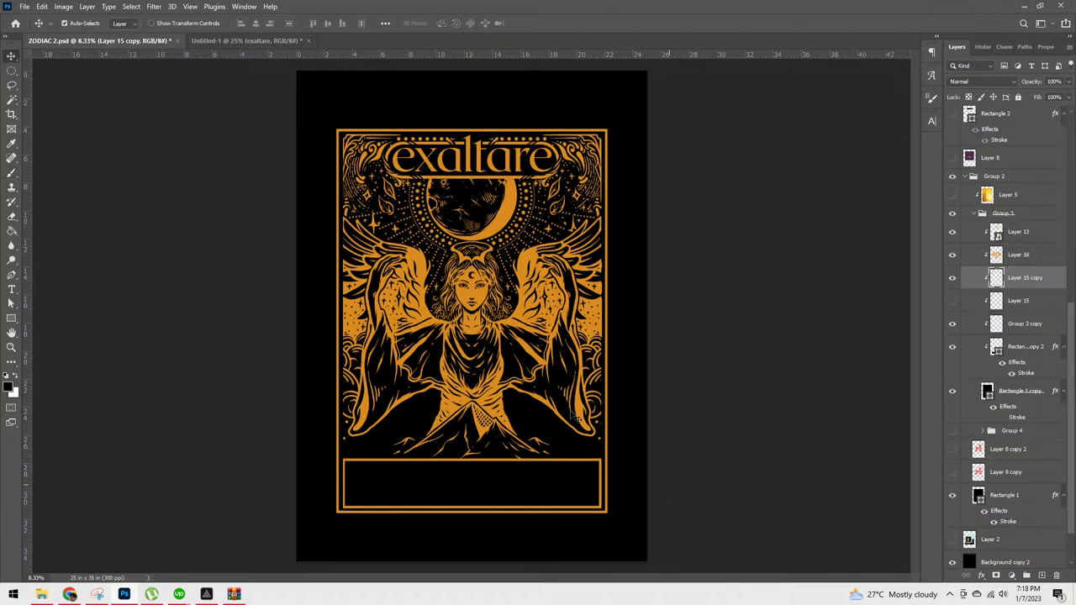
# Step: Set a corner radius of 32 px on the outer border's Rectangle 1 shape
pyautogui.click(581, 443)
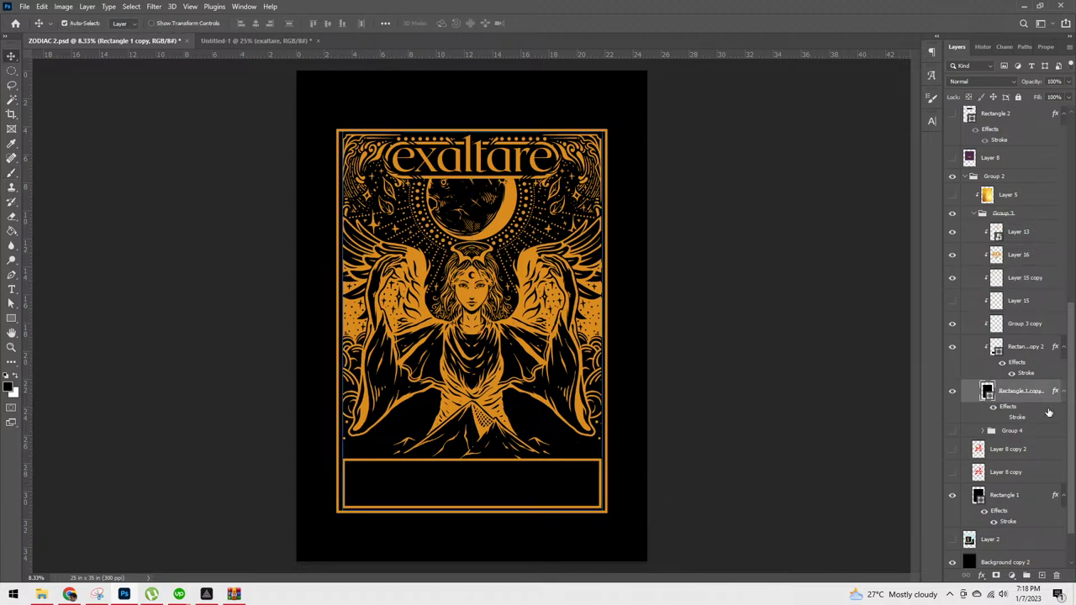
pyautogui.scroll(-2, 1009, 461)
pyautogui.click(1001, 444)
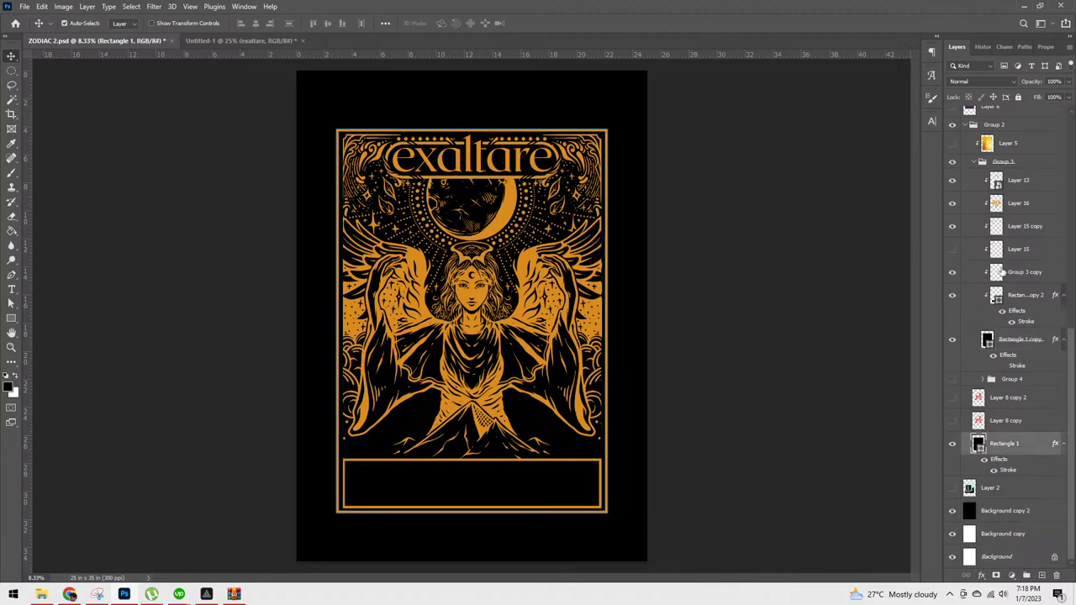
pyautogui.click(1043, 47)
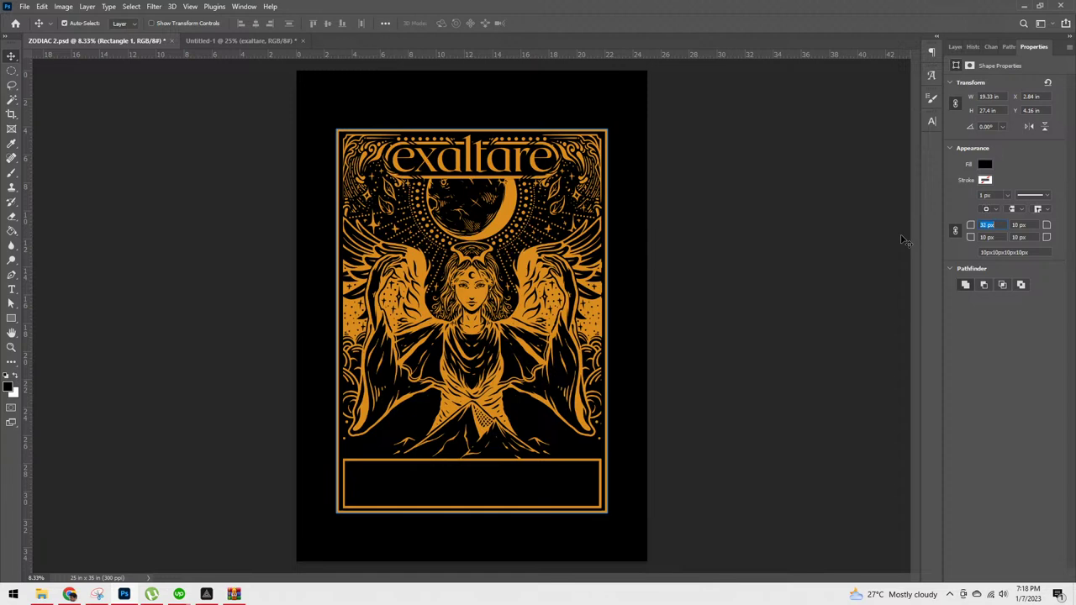
pyautogui.press('Return')
pyautogui.click(956, 47)
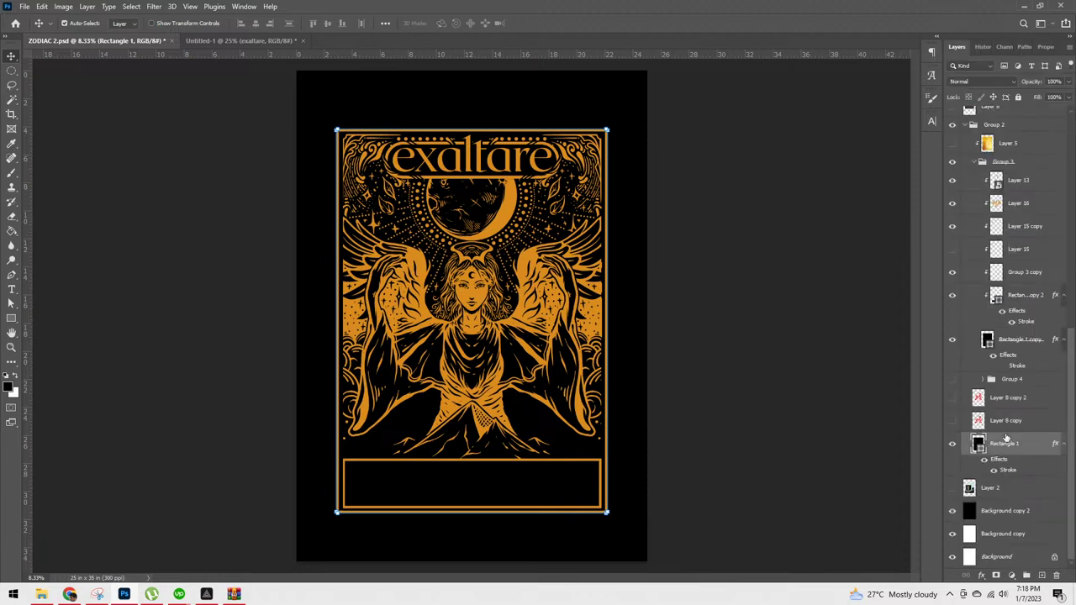
# Step: Round all four corners of the outer border's Rectangle 1 shape with a 200 px radius
pyautogui.click(1012, 490)
pyautogui.click(1020, 446)
pyautogui.click(1043, 47)
pyautogui.write('200')
pyautogui.press('Return')
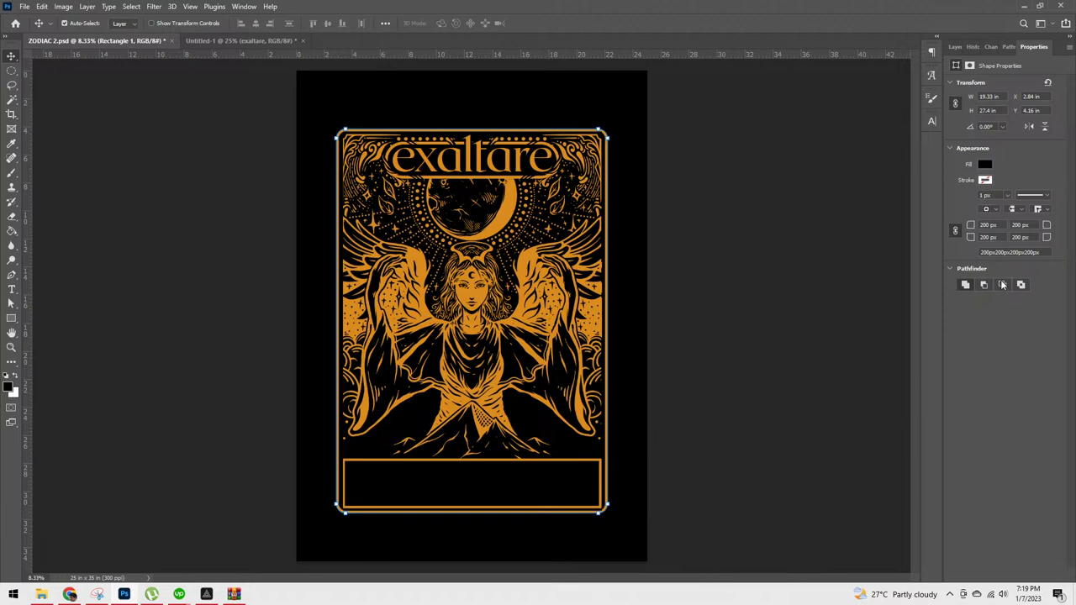
# Step: Round all four corners of the inner Rectangle 1 copy shape with a 100 px radius
pyautogui.click(958, 46)
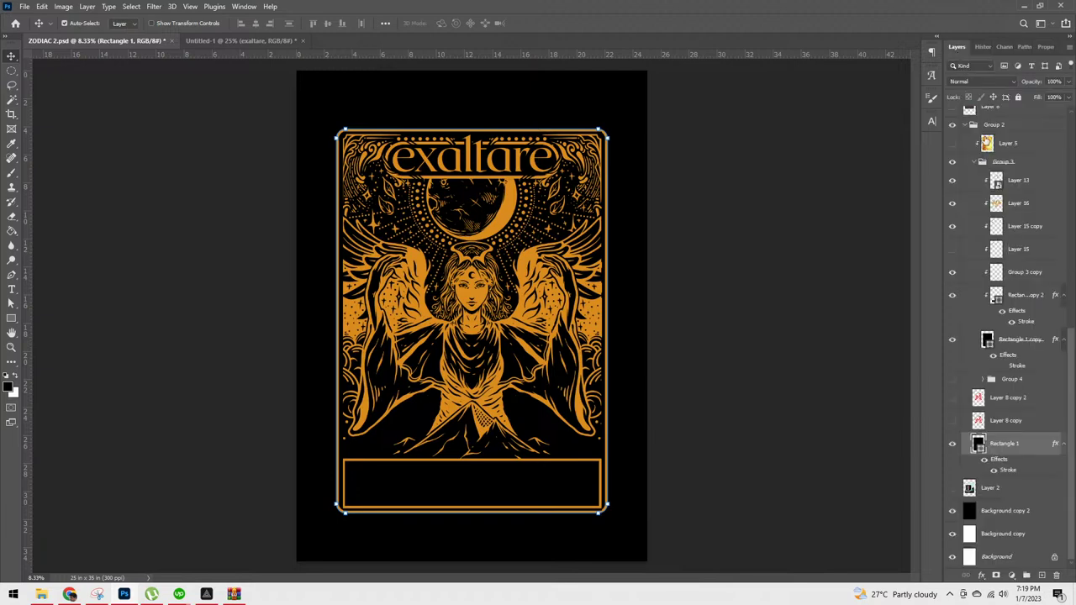
pyautogui.click(1013, 490)
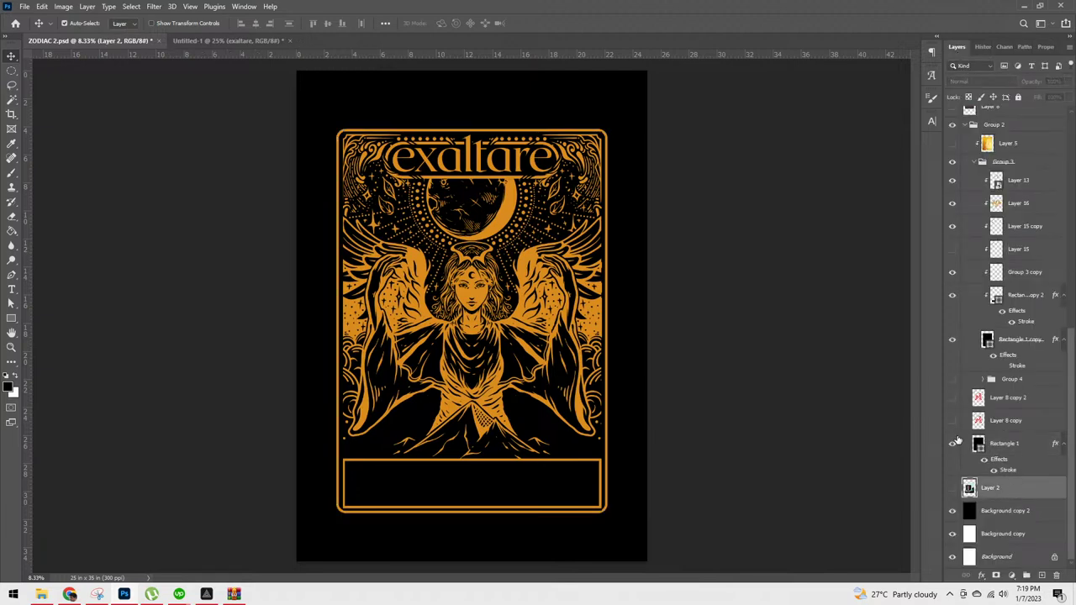
pyautogui.hotkey('ctrl', '+')
pyautogui.hotkey('ctrl', '+')
pyautogui.hotkey('ctrl', '+')
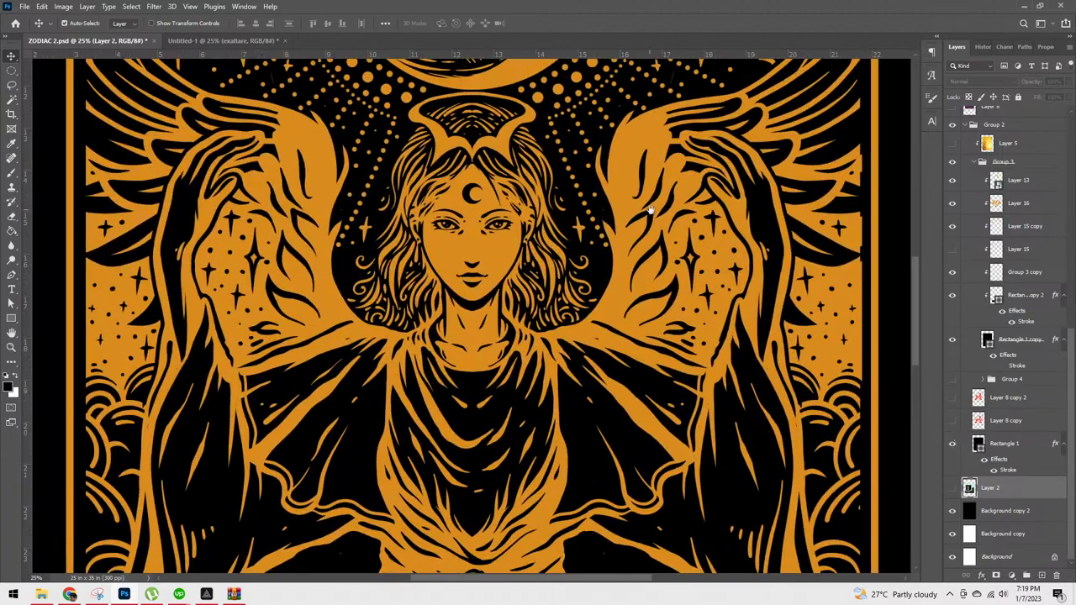
pyautogui.moveTo(672, 94); pyautogui.dragTo(753, 442)
pyautogui.moveTo(917, 285); pyautogui.dragTo(639, 511)
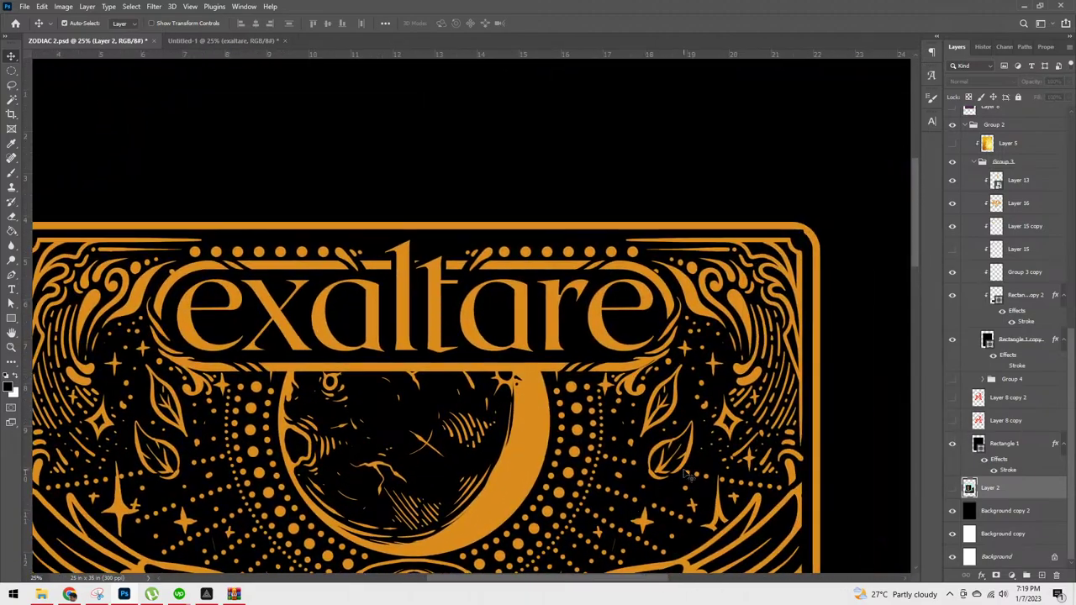
pyautogui.click(811, 242)
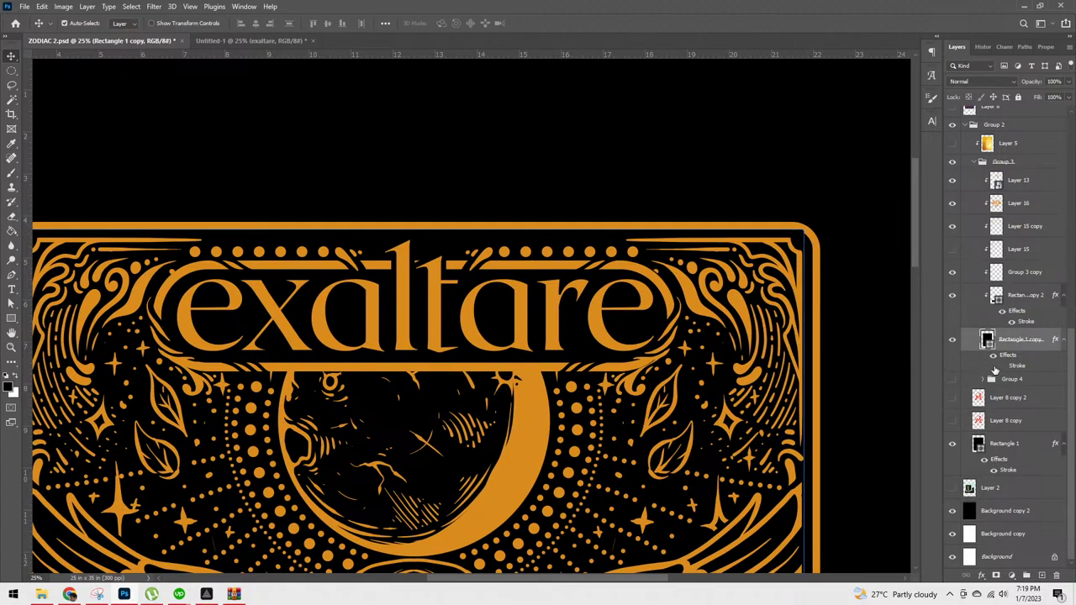
pyautogui.click(1045, 47)
pyautogui.click(993, 226)
pyautogui.write('100')
pyautogui.press('Return')
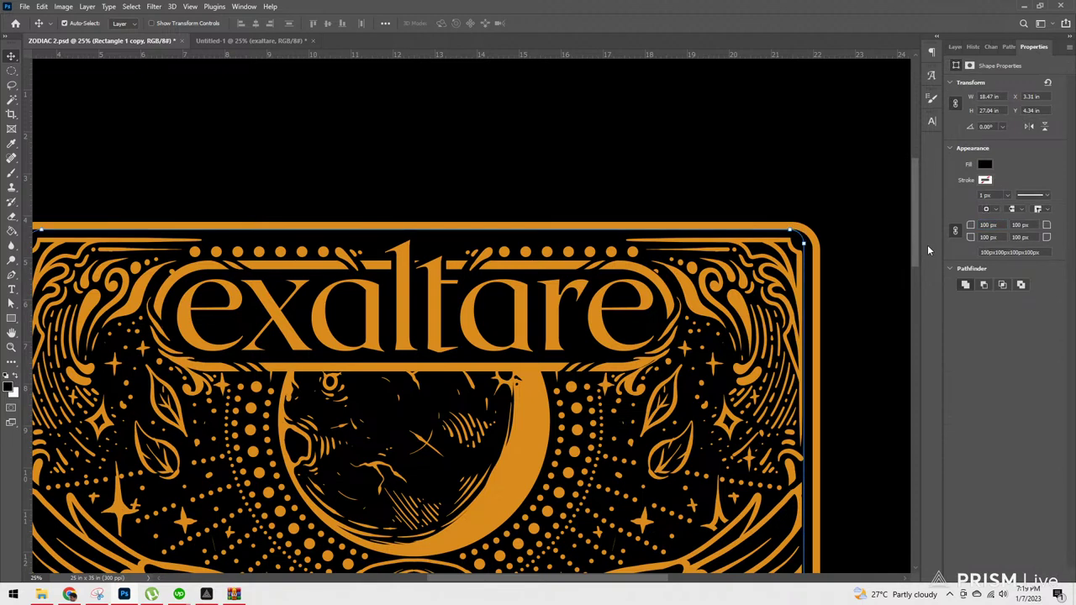
# Step: Duplicate the rounded Rectangle 1 copy shape within Group 3 and delete the square-cornered lower panel, Rectangle 1 copy 2
pyautogui.click(956, 47)
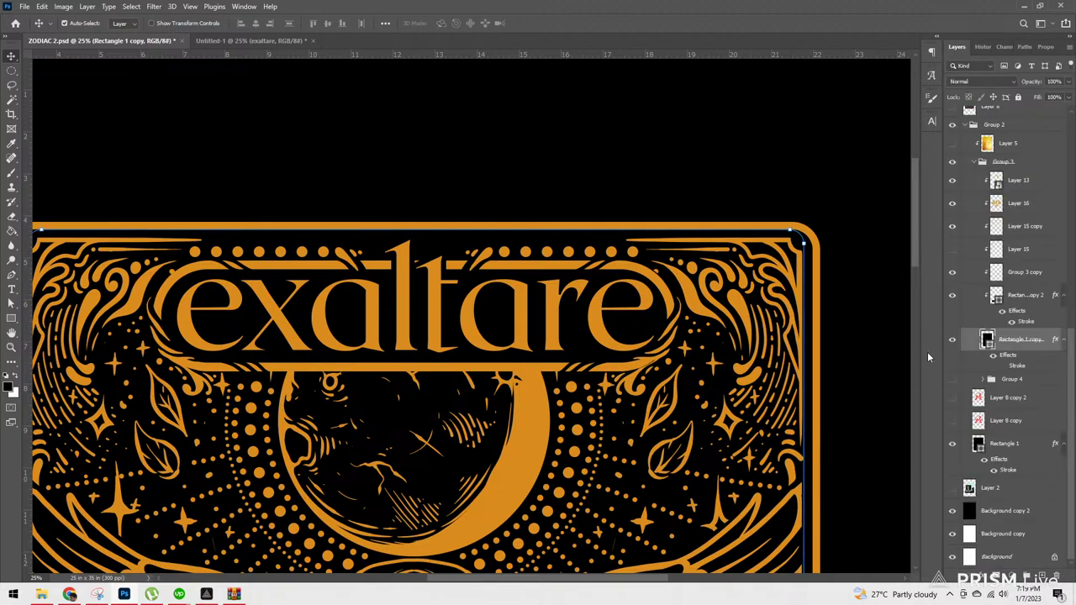
pyautogui.moveTo(549, 479); pyautogui.dragTo(765, 282)
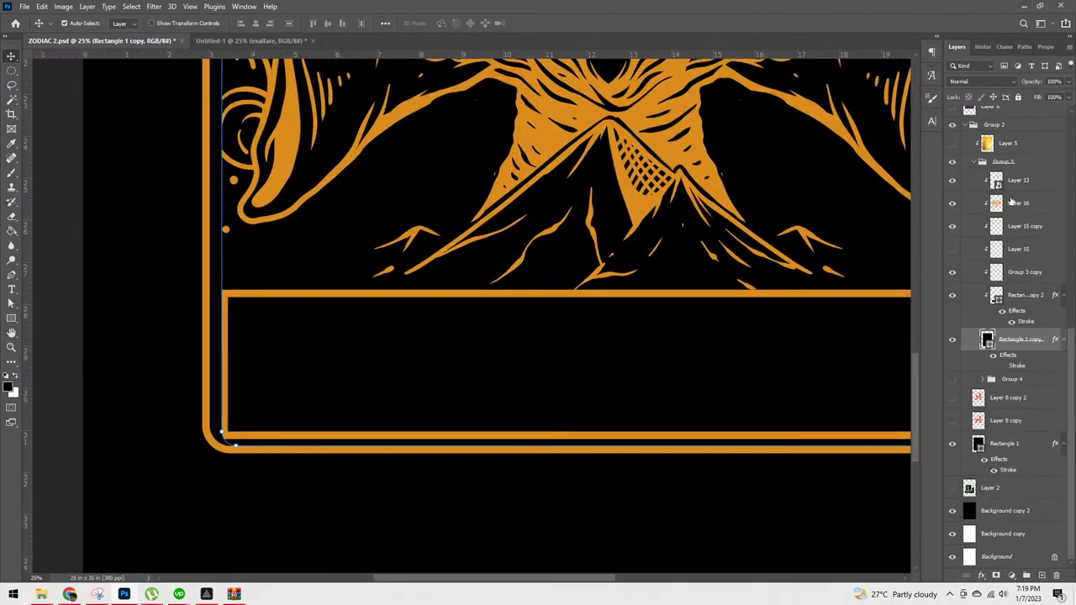
pyautogui.click(1017, 182)
pyautogui.click(1024, 306)
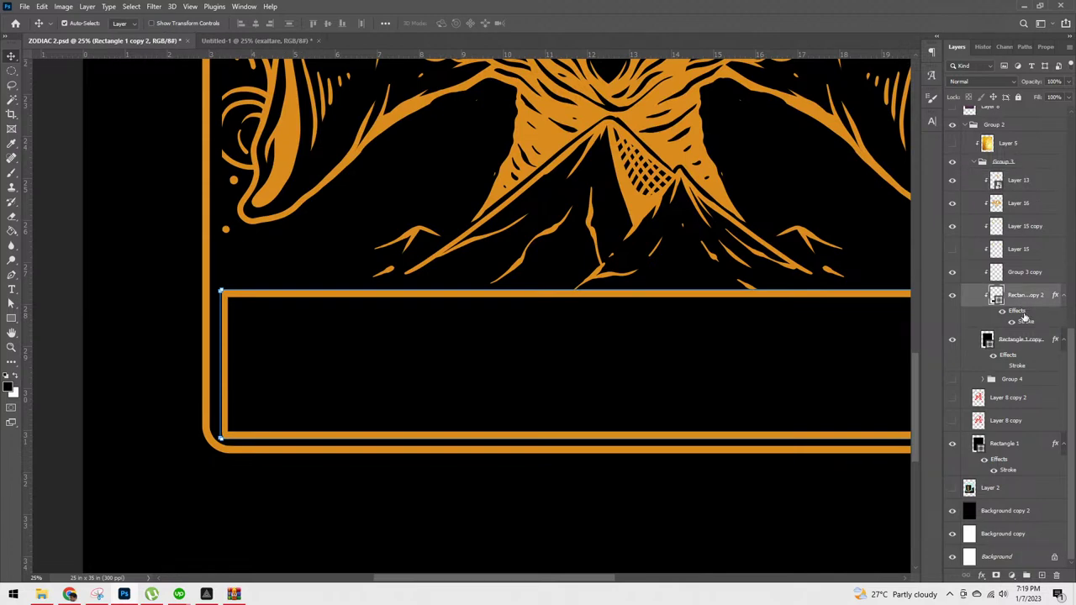
pyautogui.click(1015, 336)
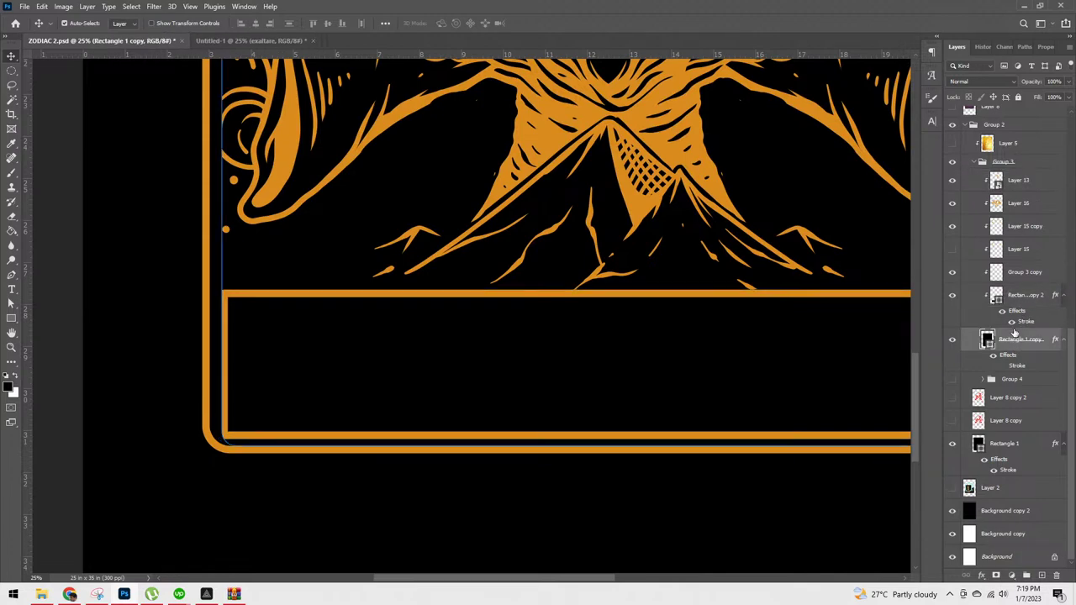
pyautogui.moveTo(1015, 335); pyautogui.dragTo(1024, 304)
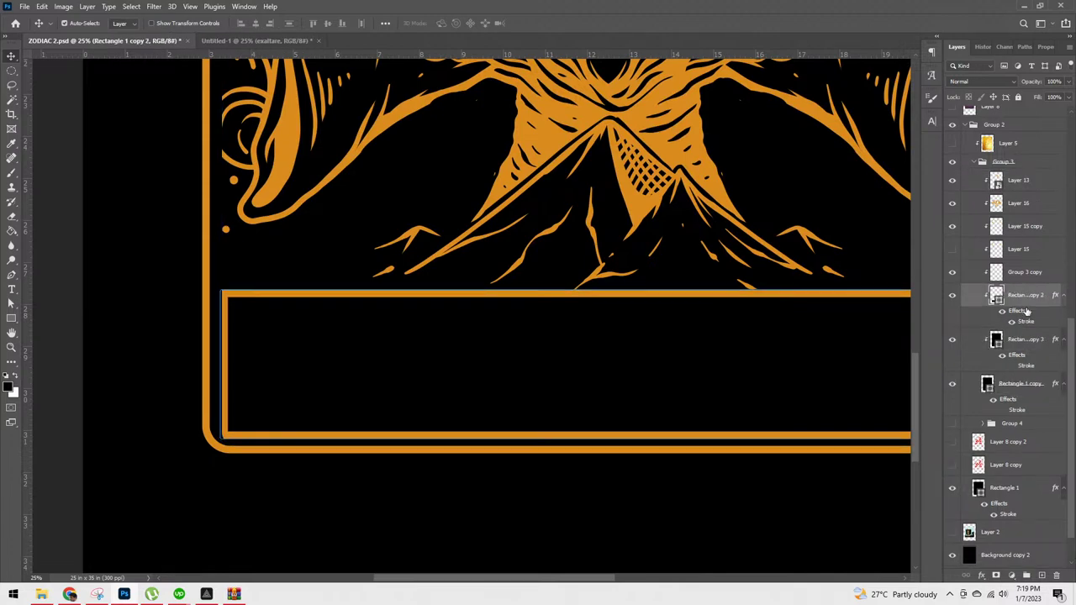
pyautogui.hotkey('ctrl', '-')
pyautogui.hotkey('ctrl', '-')
pyautogui.hotkey('ctrl', '-')
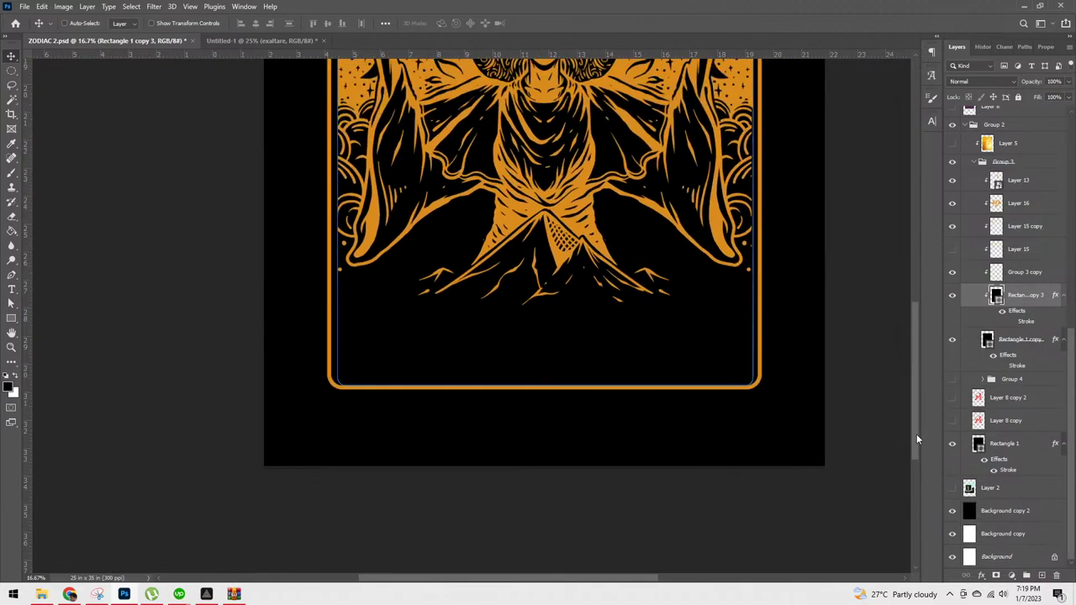
pyautogui.hotkey('ctrl', '-')
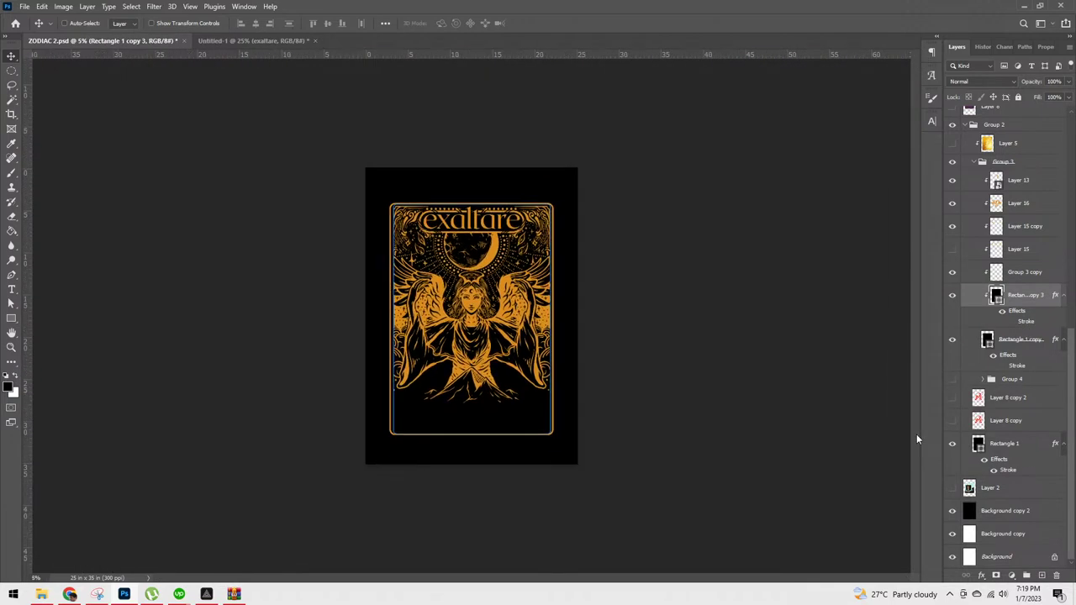
# Step: Show the duplicated rectangle's orange stroke and shrink its height from the top edge into a low panel beneath the mountains
pyautogui.hotkey('ctrl', '+')
pyautogui.click(1012, 322)
pyautogui.hotkey('ctrl', 't')
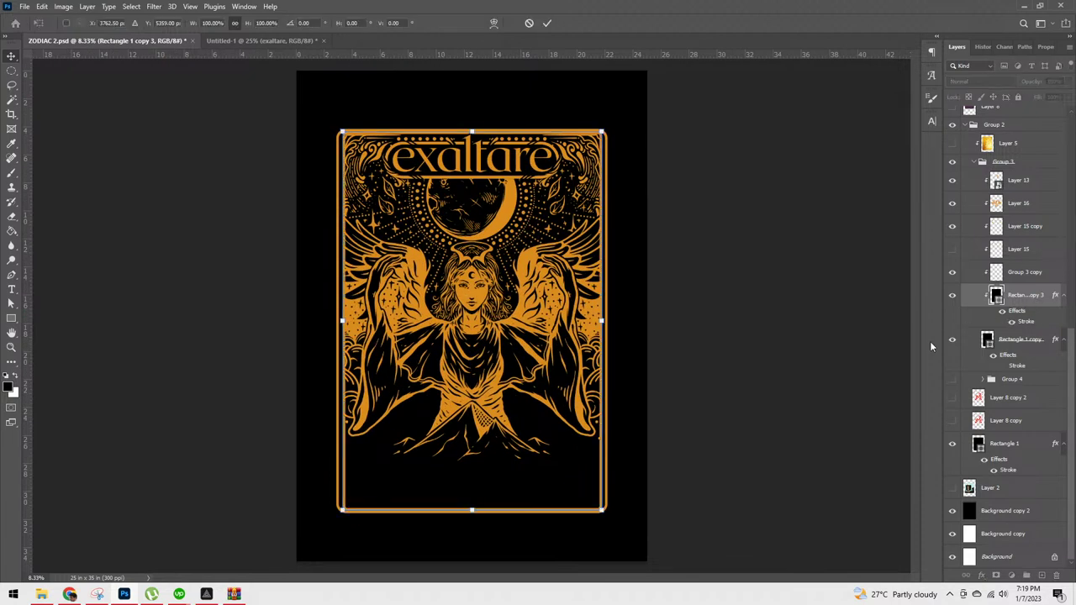
pyautogui.moveTo(472, 132); pyautogui.dragTo(471, 467)
pyautogui.press('Return')
# Step: Nudge the rounded lower panel upward to leave a clear gap above the outer border's bottom edge
pyautogui.hotkey('ctrl', '+')
pyautogui.hotkey('ctrl', '+')
pyautogui.hotkey('ctrl', '+')
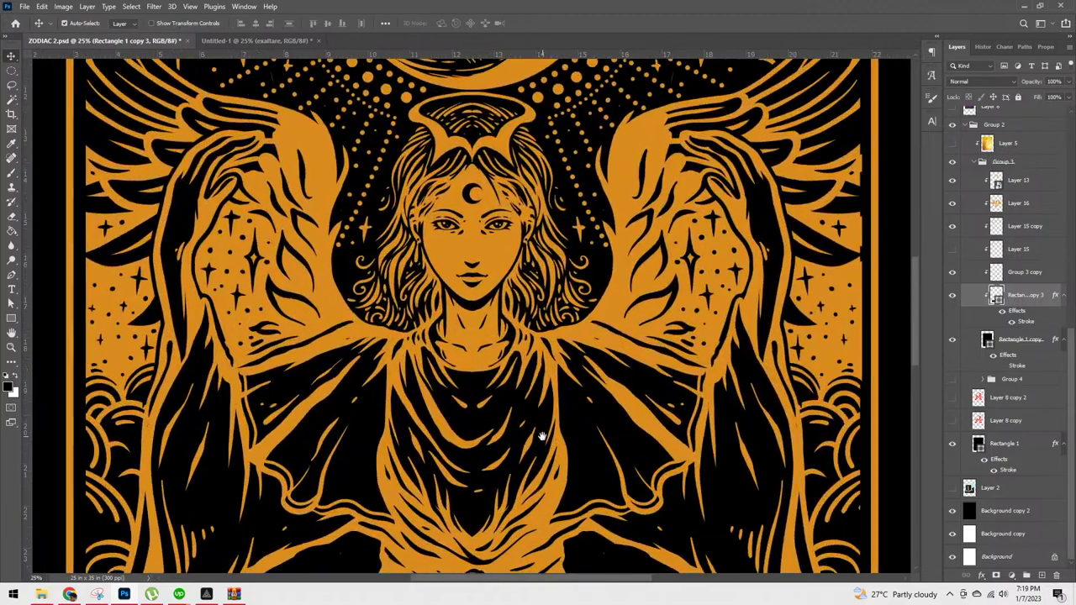
pyautogui.moveTo(542, 437); pyautogui.dragTo(665, 216)
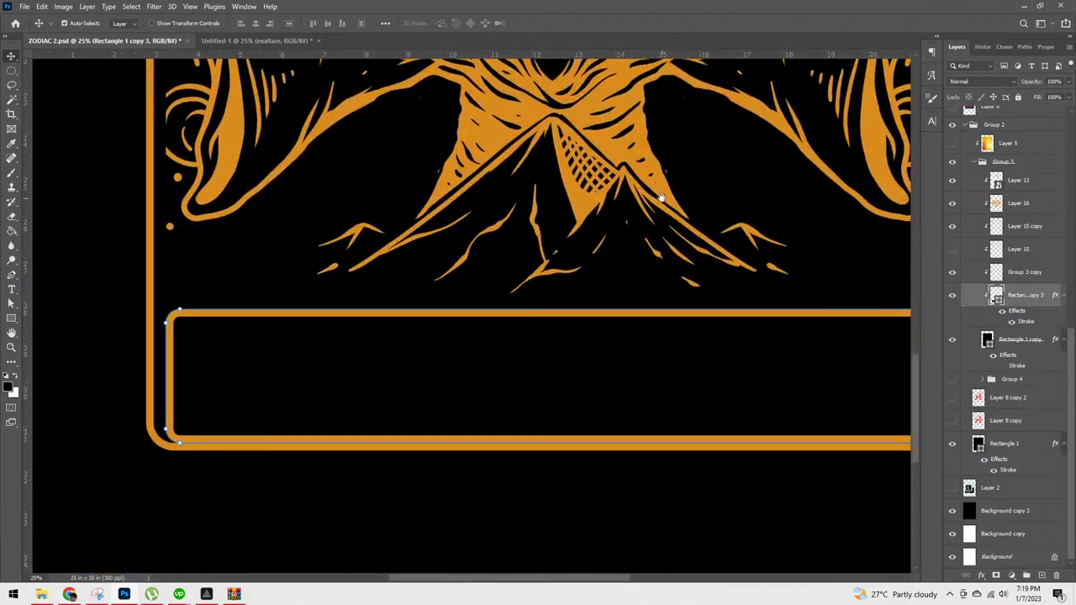
pyautogui.hotkey('shift', 'Up')
pyautogui.hotkey('shift', 'Up')
pyautogui.hotkey('shift', 'Up')
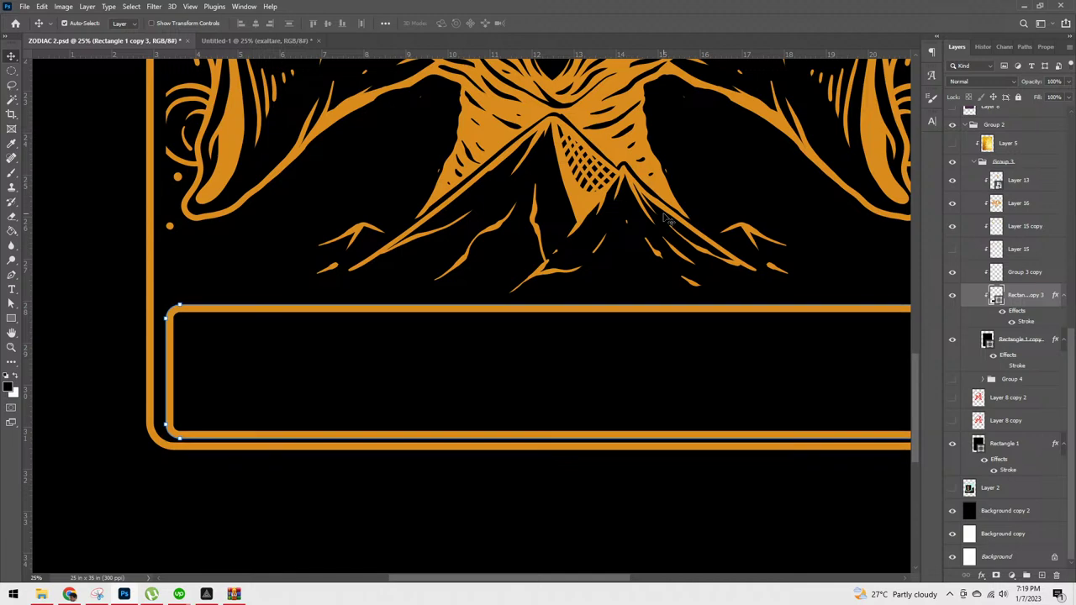
pyautogui.hotkey('shift', 'Up')
pyautogui.hotkey('shift', 'Up')
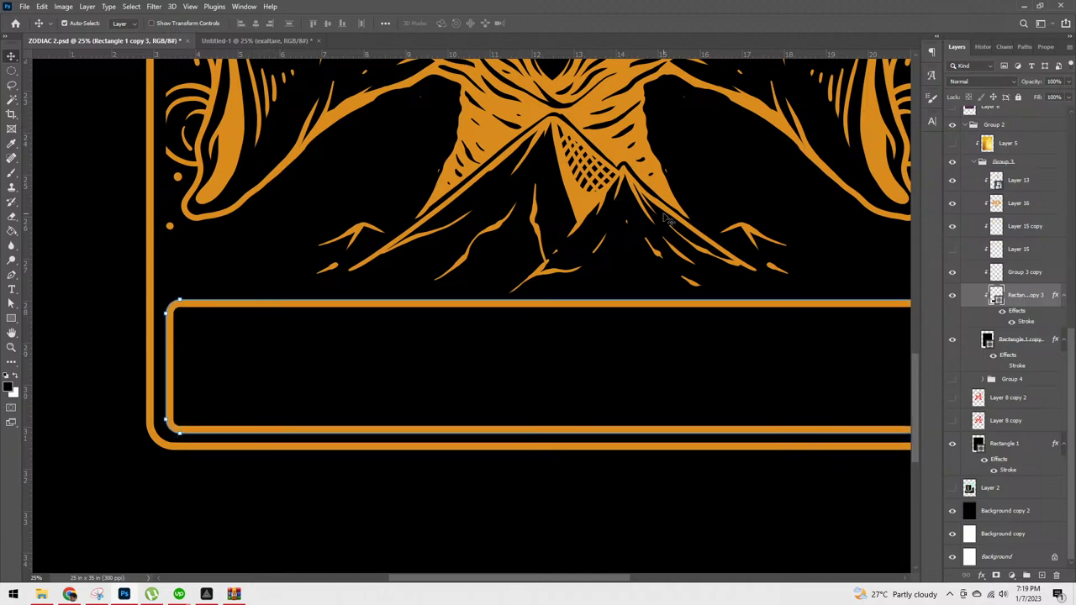
pyautogui.hotkey('shift', 'Up')
pyautogui.hotkey('shift', 'Up')
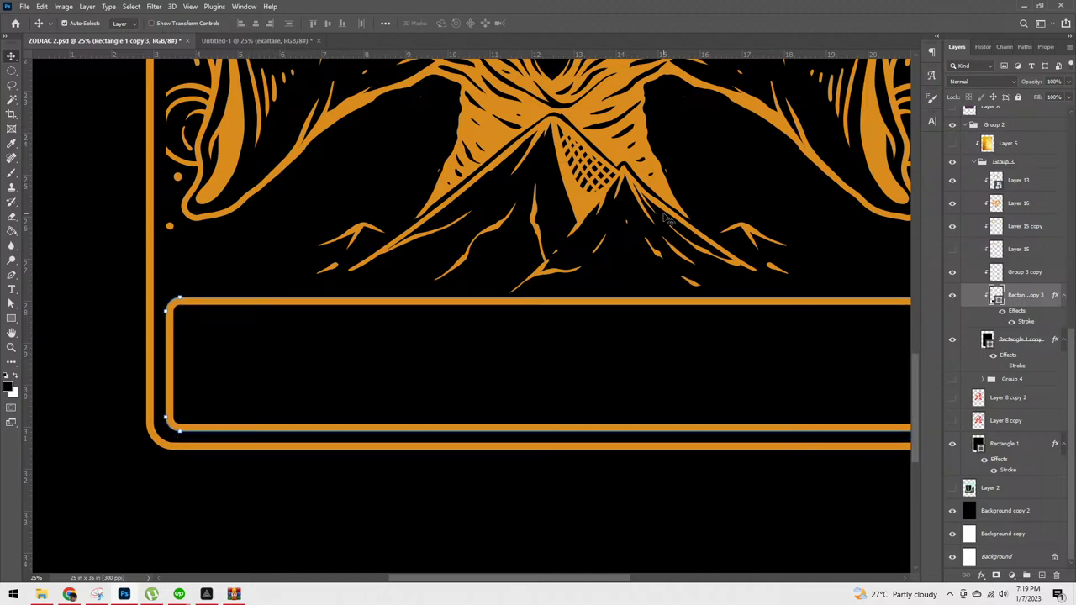
pyautogui.hotkey('shift', 'Up')
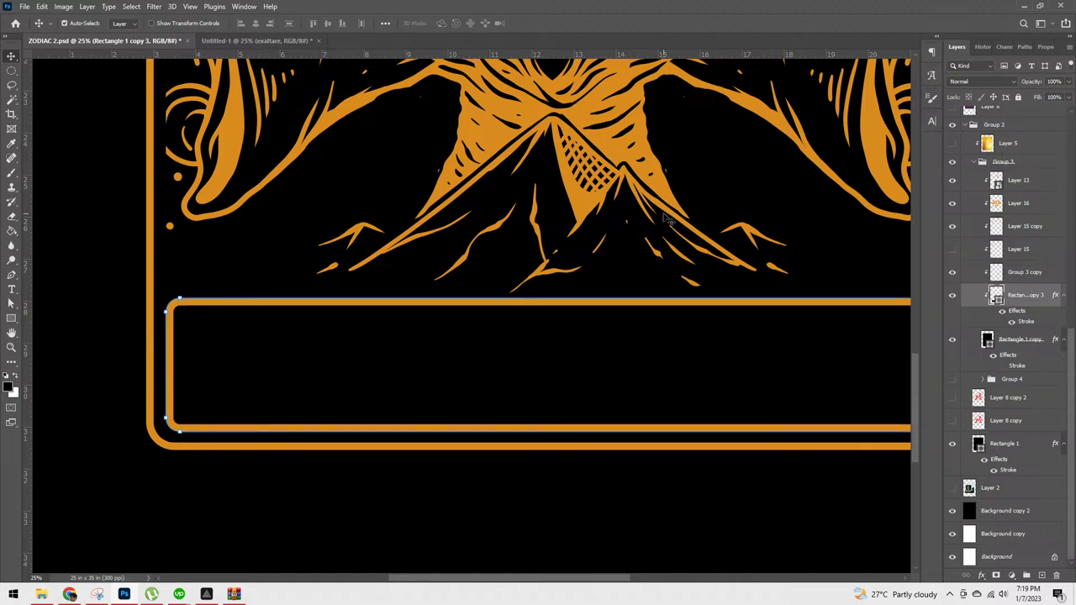
# Step: Deselect the panel and examine how its rounded outline fits inside the border, both in the whole poster and up close
pyautogui.click(1008, 148)
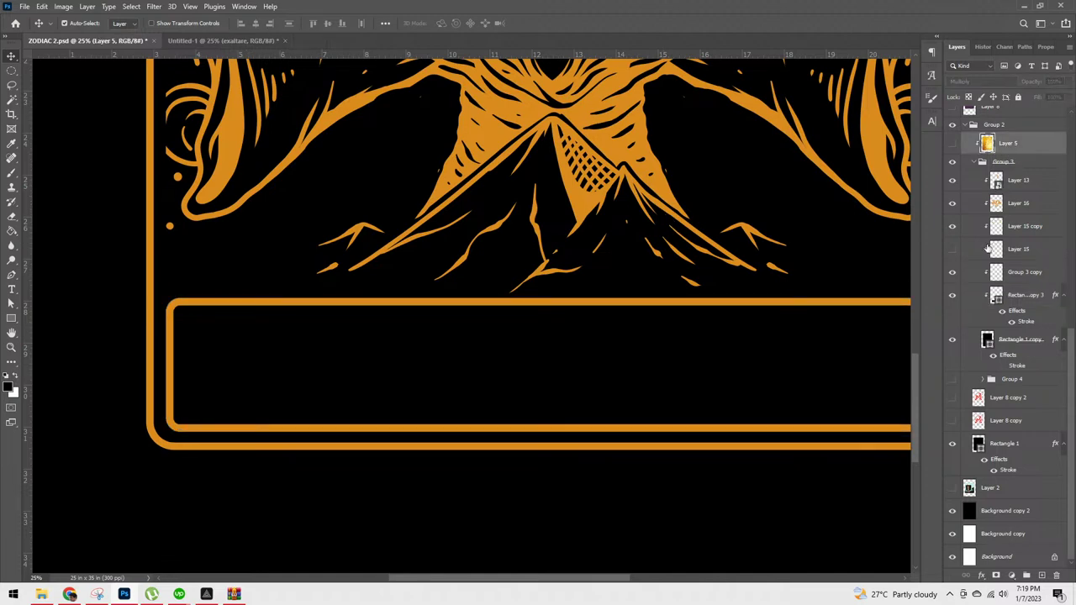
pyautogui.hotkey('ctrl', '-')
pyautogui.hotkey('ctrl', '-')
pyautogui.hotkey('ctrl', '+')
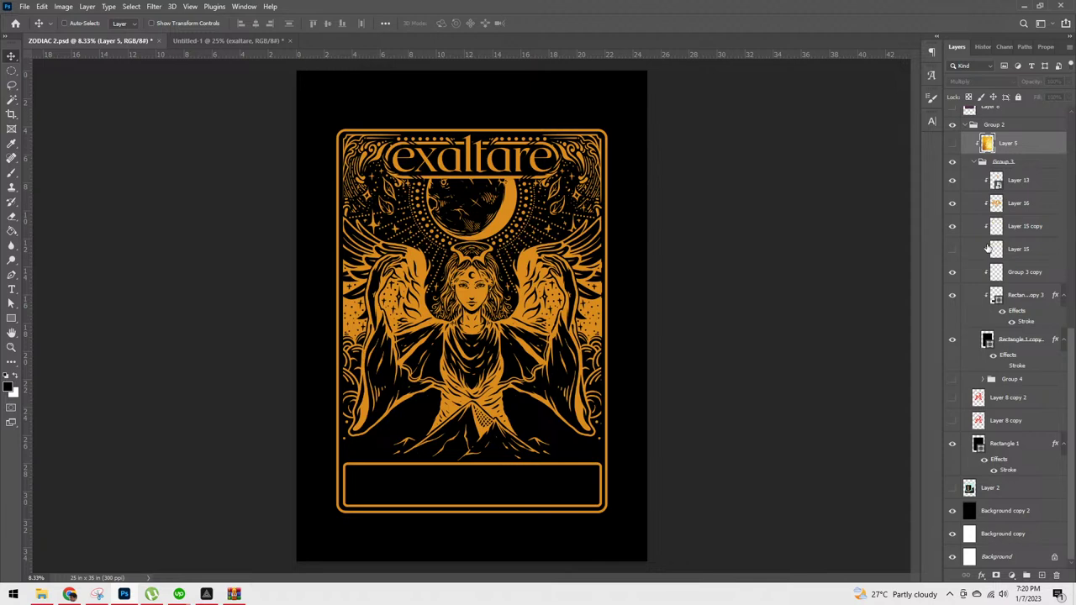
pyautogui.hotkey('ctrl', '+')
pyautogui.hotkey('ctrl', '+')
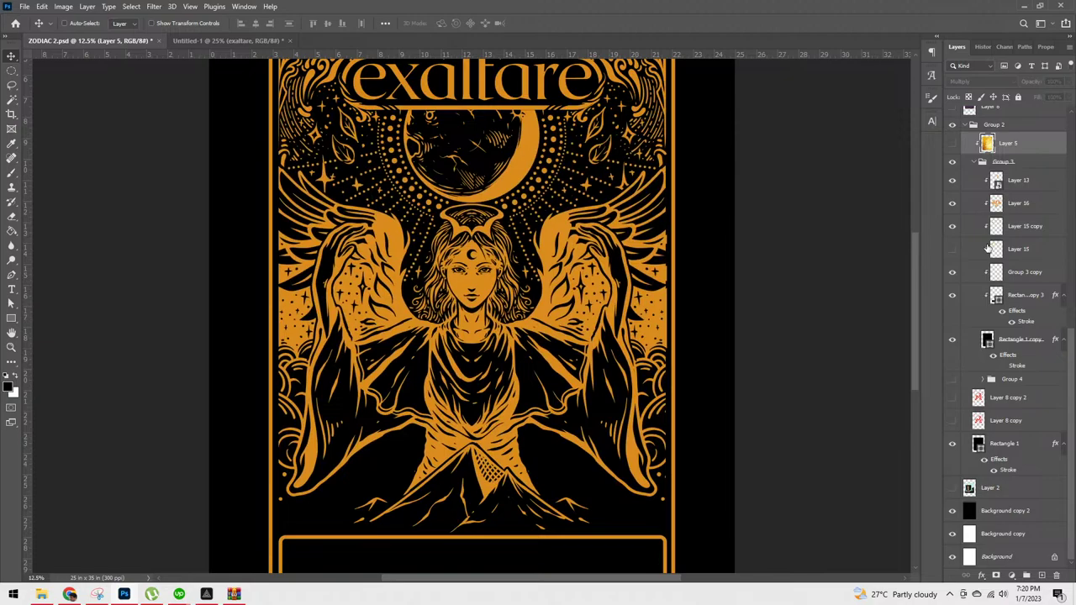
pyautogui.hotkey('ctrl', '-')
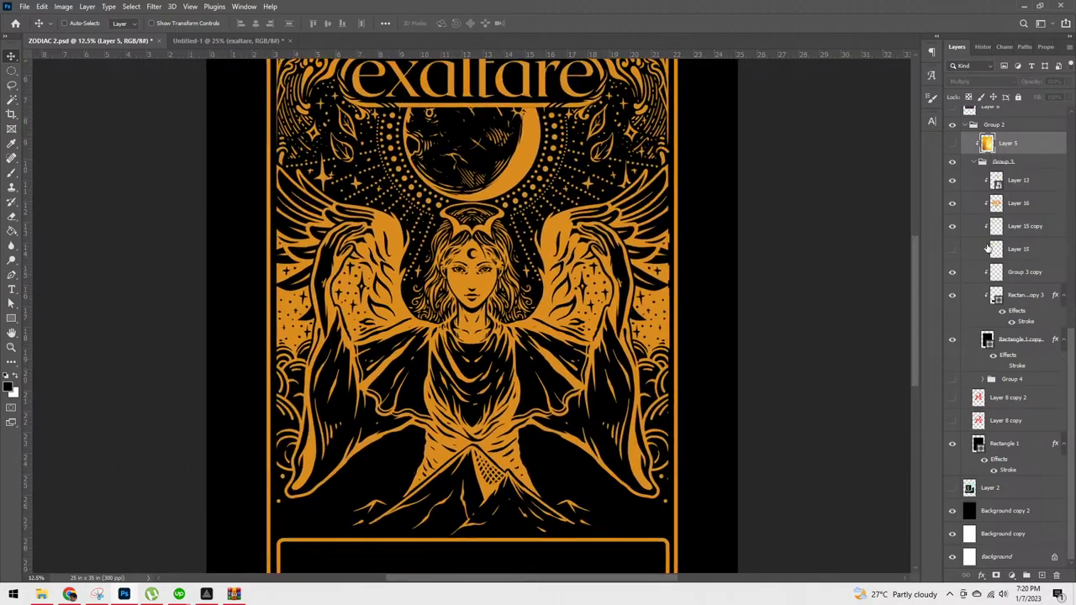
pyautogui.hotkey('ctrl', '+')
pyautogui.scroll(-5, 713, 260)
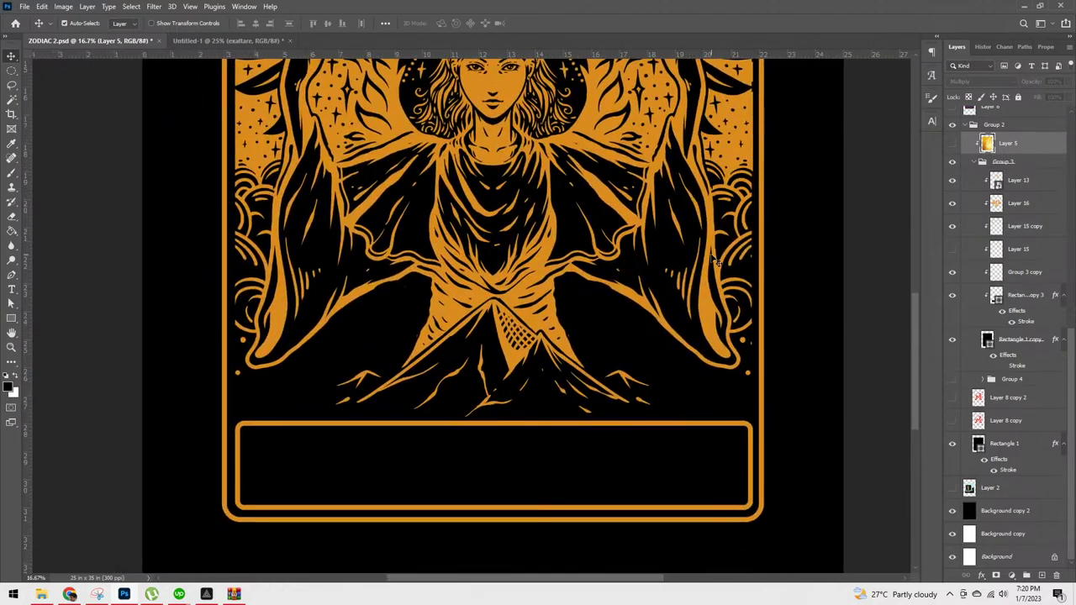
pyautogui.hotkey('ctrl', '+')
pyautogui.hotkey('ctrl', '-')
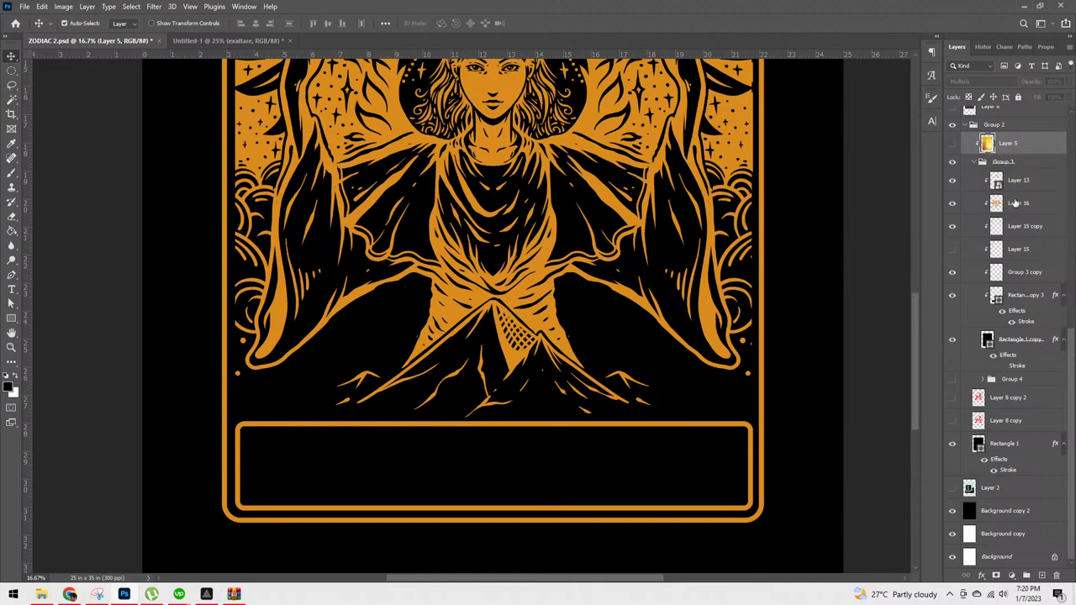
# Step: Check Layer 16's artwork by toggling its visibility, and add a new empty layer above it for Brush work around the mountains
pyautogui.click(1015, 203)
pyautogui.click(953, 203)
pyautogui.click(952, 204)
pyautogui.click(1042, 576)
pyautogui.moveTo(701, 345); pyautogui.dragTo(660, 376)
pyautogui.press('b')
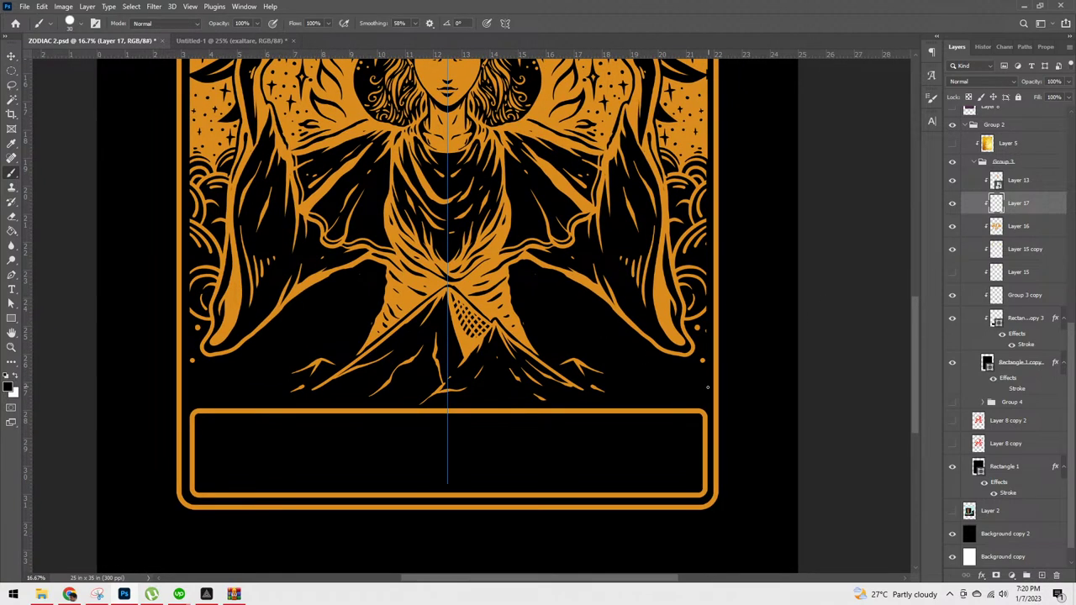
# Step: Dim Group 2 to about one third opacity and add an empty layer above it for drawing in white
pyautogui.press('x')
pyautogui.click(981, 162)
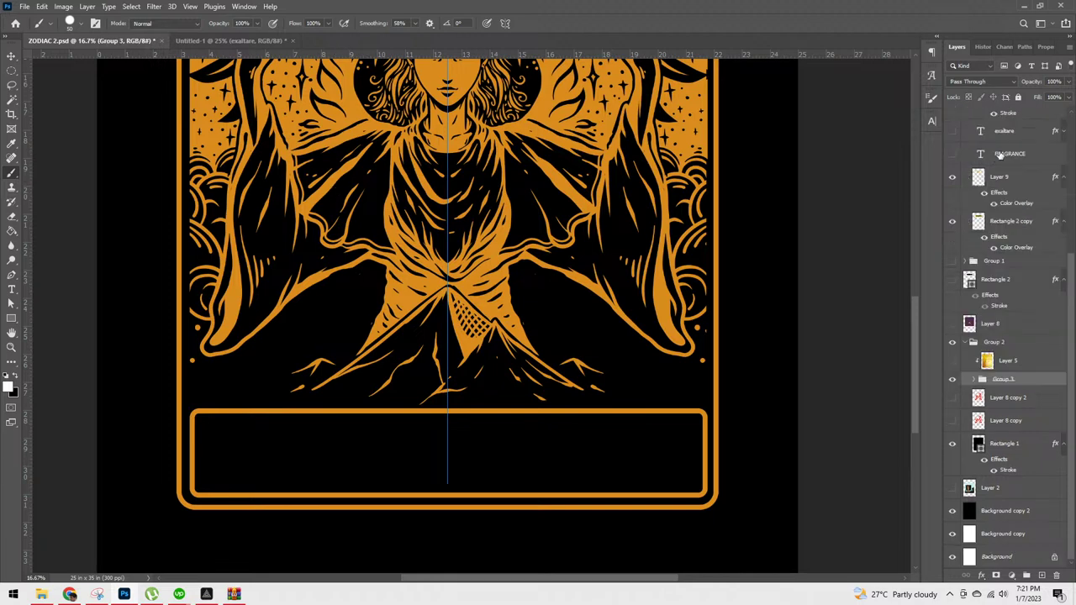
pyautogui.click(973, 342)
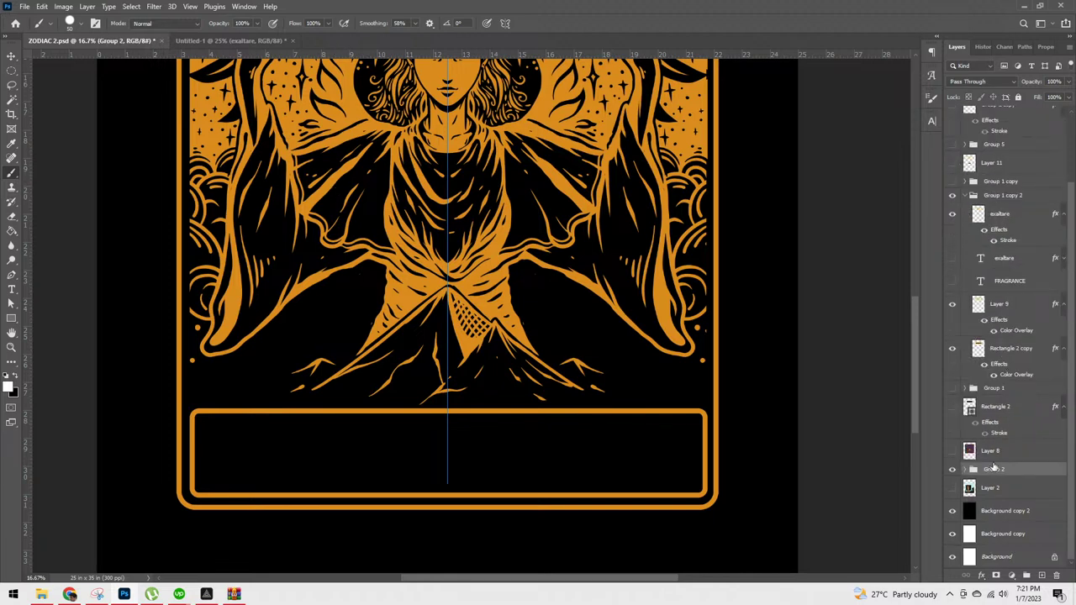
pyautogui.click(953, 471)
pyautogui.click(953, 469)
pyautogui.click(1068, 82)
pyautogui.moveTo(1061, 97); pyautogui.dragTo(1036, 98)
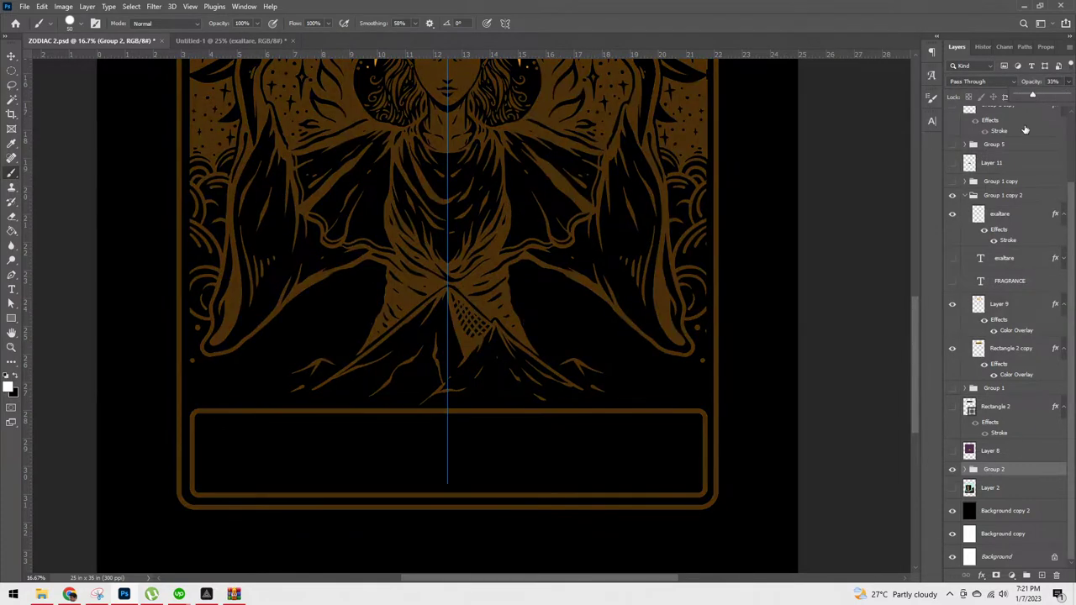
pyautogui.click(1042, 576)
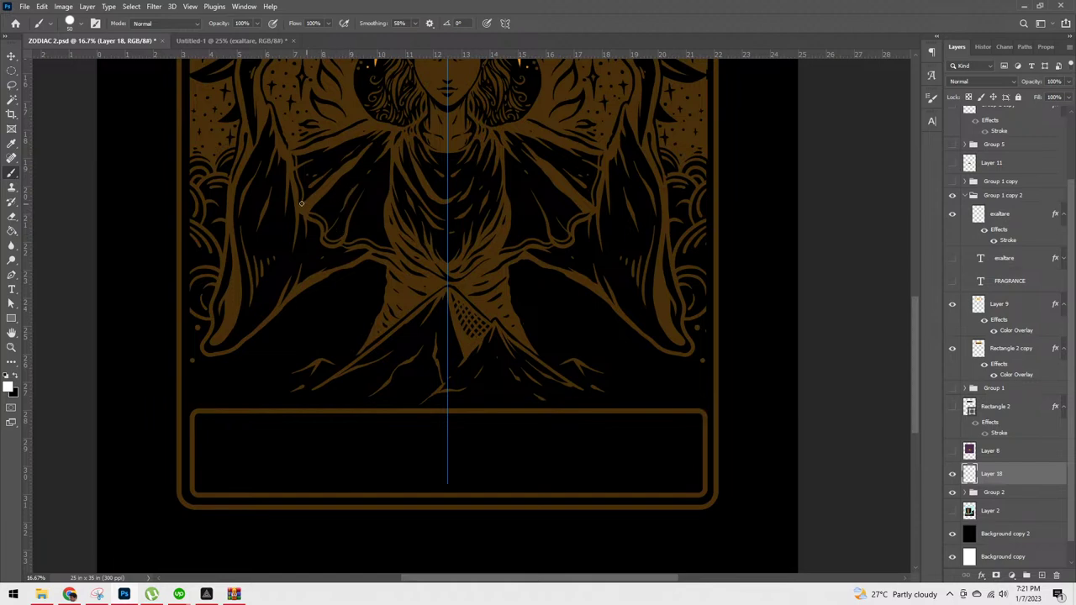
# Step: Paint mirrored outlines of two howling wolves' heads with raised snouts over the woman's sleeves, continuing into the throat and cheek fur
pyautogui.moveTo(298, 194)
pyautogui.mouseDown()
pyautogui.moveTo(303, 210)
pyautogui.moveTo(316, 200)
pyautogui.moveTo(308, 237)
pyautogui.mouseUp()
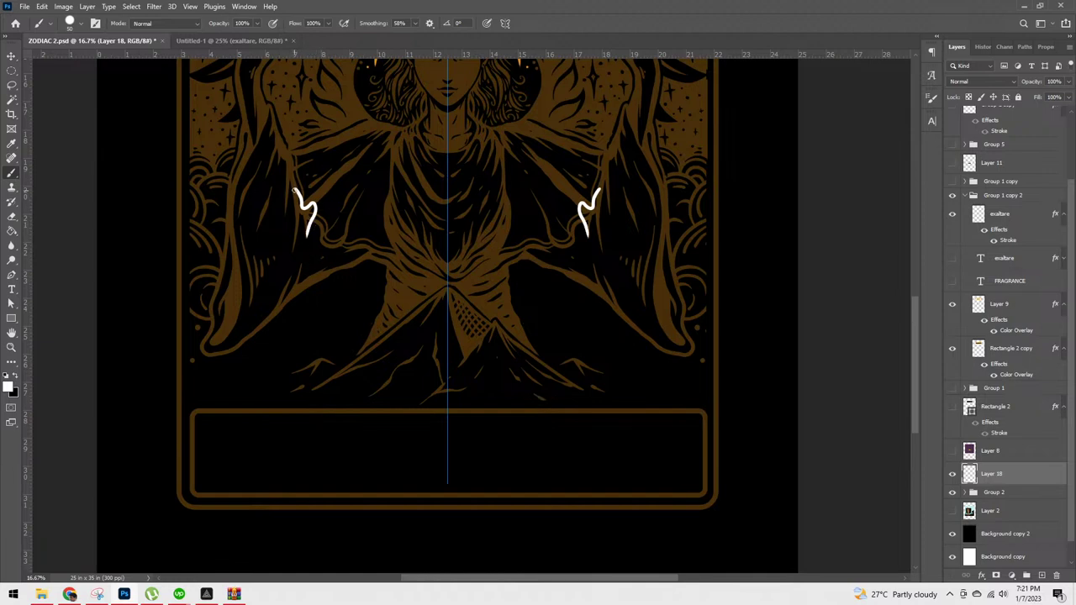
pyautogui.moveTo(296, 188)
pyautogui.mouseDown()
pyautogui.moveTo(252, 250)
pyautogui.moveTo(274, 248)
pyautogui.mouseUp()
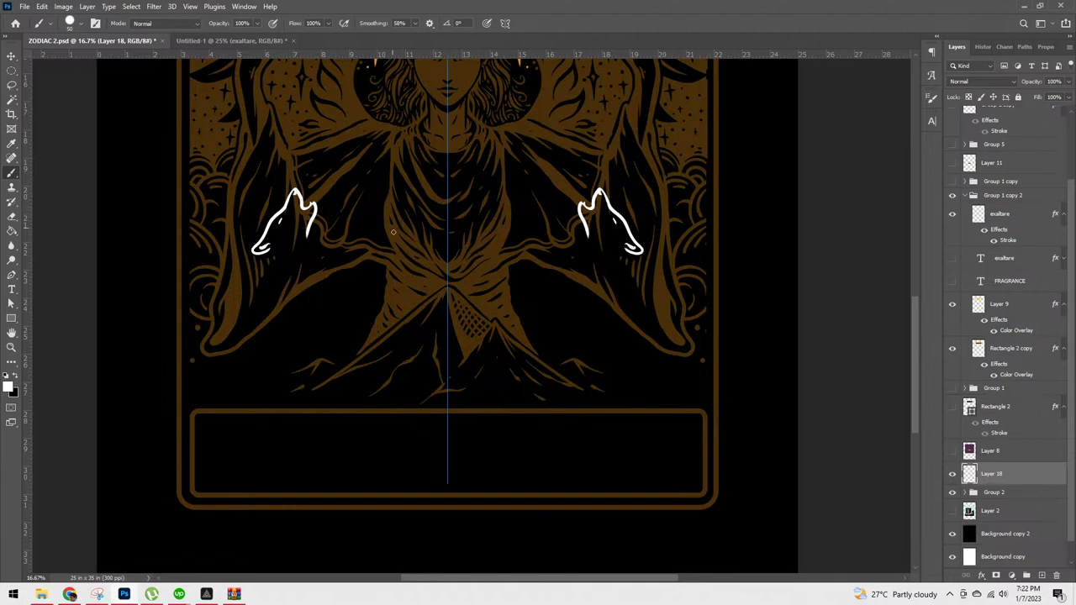
pyautogui.moveTo(404, 272); pyautogui.dragTo(431, 246)
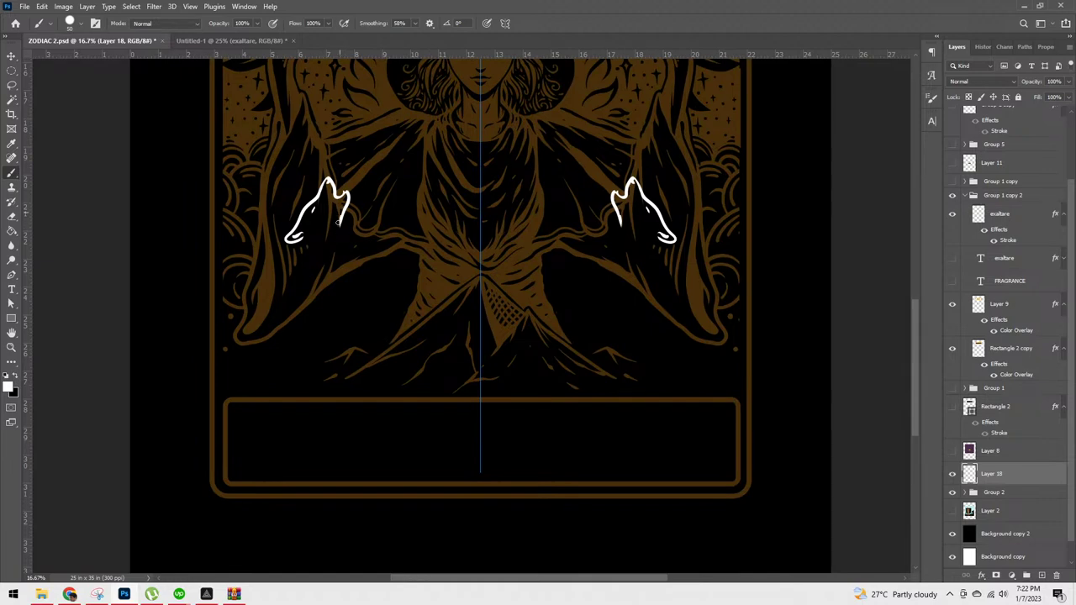
pyautogui.moveTo(340, 217)
pyautogui.mouseDown()
pyautogui.moveTo(346, 246)
pyautogui.moveTo(339, 234)
pyautogui.moveTo(288, 246)
pyautogui.moveTo(287, 262)
pyautogui.mouseUp()
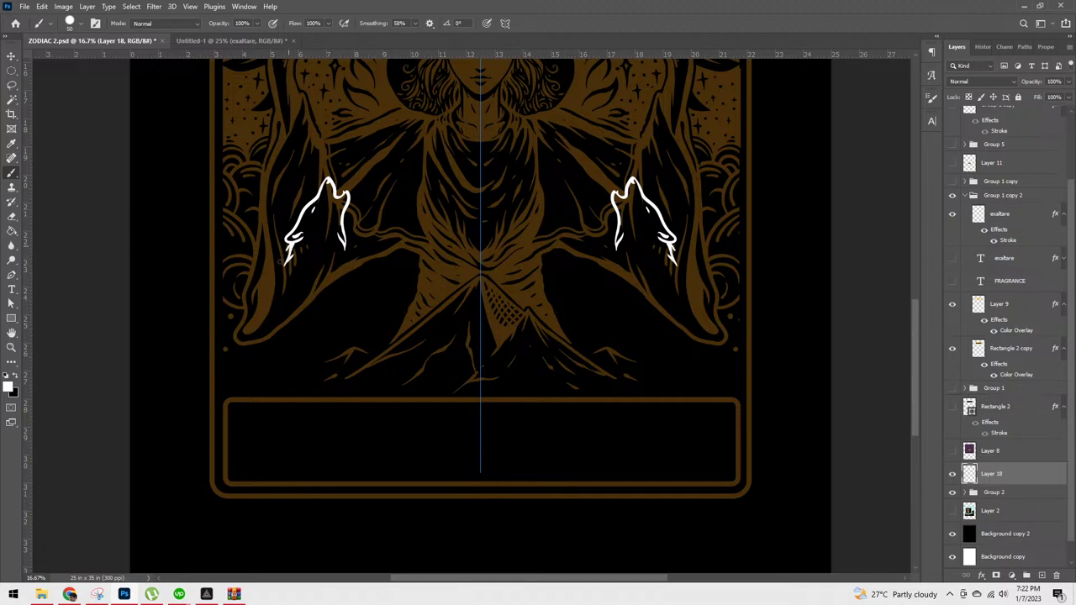
# Step: Add jagged fur strokes to the wolves' cheeks and necks, closing them in pointed tufts below the throat
pyautogui.moveTo(342, 241); pyautogui.dragTo(342, 263)
pyautogui.moveTo(309, 244); pyautogui.dragTo(313, 260)
pyautogui.moveTo(344, 237)
pyautogui.mouseDown()
pyautogui.moveTo(342, 285)
pyautogui.moveTo(352, 268)
pyautogui.moveTo(327, 260)
pyautogui.moveTo(341, 292)
pyautogui.moveTo(341, 263)
pyautogui.moveTo(349, 296)
pyautogui.mouseUp()
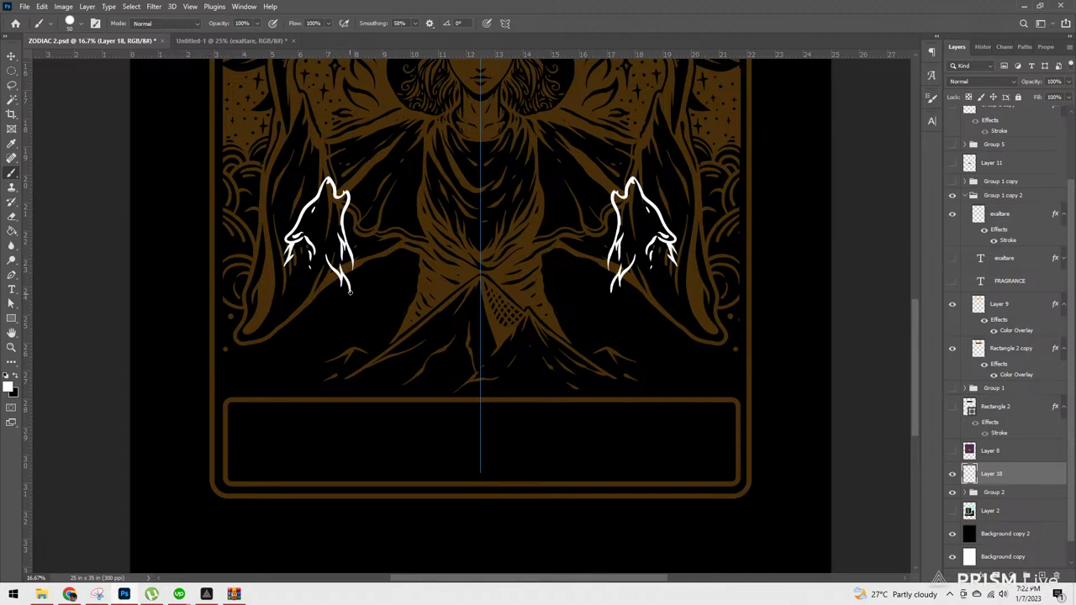
pyautogui.moveTo(351, 258); pyautogui.dragTo(350, 296)
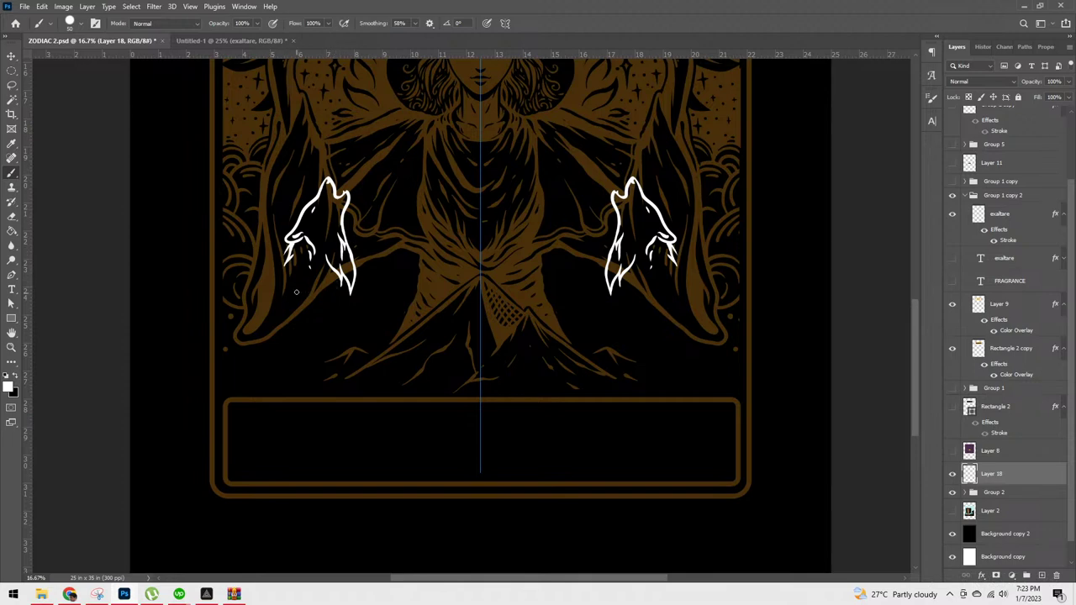
# Step: Draw the wolves' chest fur and long straight front legs down to the foot of the mountain
pyautogui.moveTo(296, 278); pyautogui.dragTo(329, 333)
pyautogui.moveTo(350, 289)
pyautogui.mouseDown()
pyautogui.moveTo(349, 360)
pyautogui.moveTo(334, 345)
pyautogui.moveTo(342, 369)
pyautogui.mouseUp()
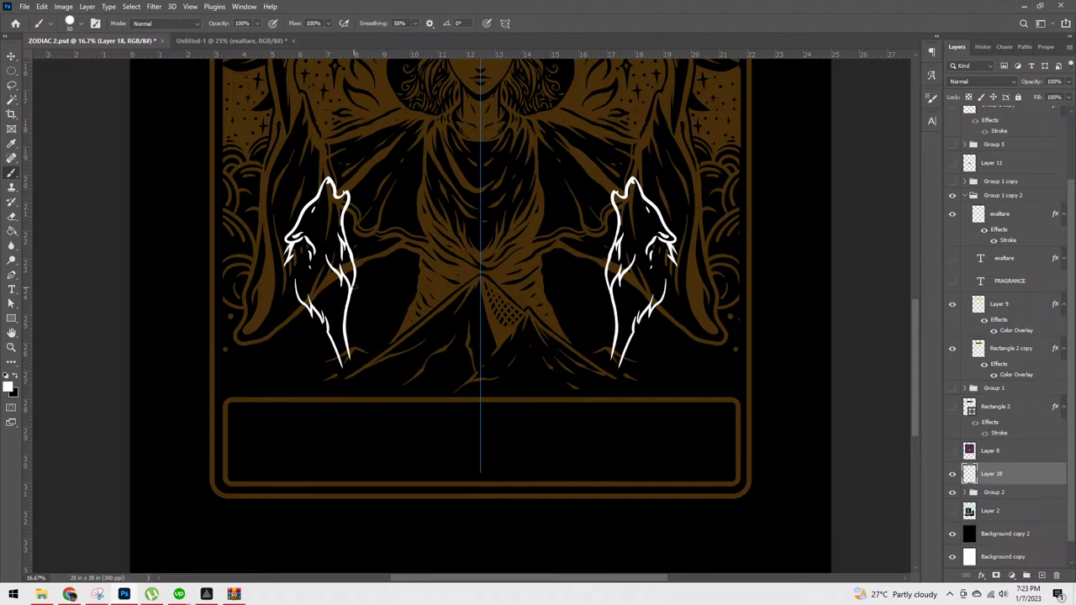
pyautogui.moveTo(352, 288); pyautogui.dragTo(354, 353)
# Step: Draw the wolves' hindquarters with the sloping back, curved haunch, furry base and hind paws resting just above the empty frame
pyautogui.moveTo(281, 276)
pyautogui.mouseDown()
pyautogui.moveTo(279, 293)
pyautogui.moveTo(291, 276)
pyautogui.moveTo(236, 345)
pyautogui.moveTo(235, 382)
pyautogui.mouseUp()
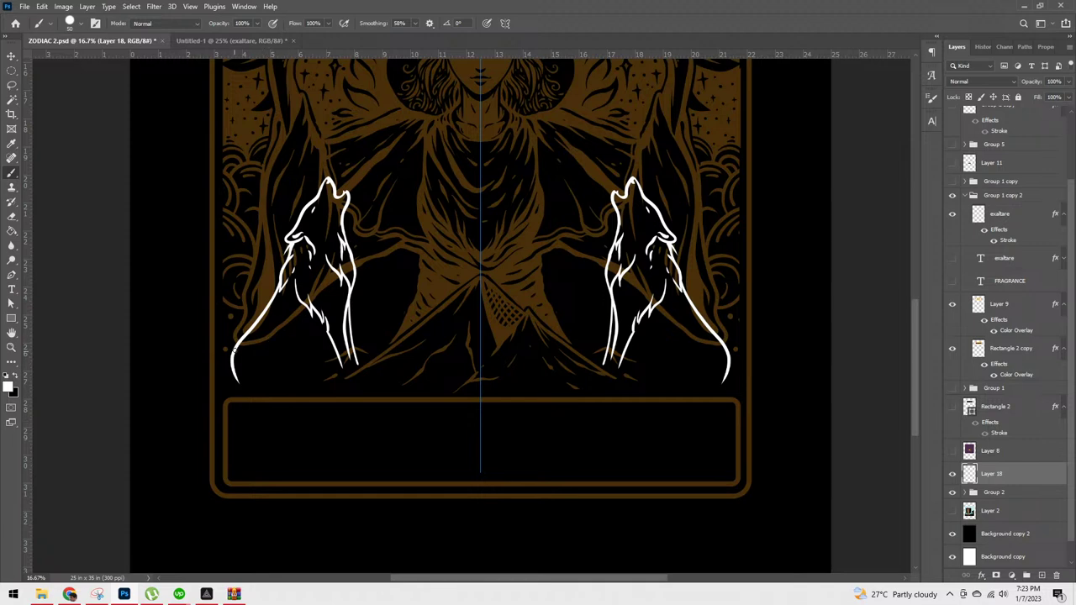
pyautogui.moveTo(254, 338)
pyautogui.mouseDown()
pyautogui.moveTo(300, 326)
pyautogui.moveTo(308, 353)
pyautogui.moveTo(296, 374)
pyautogui.mouseUp()
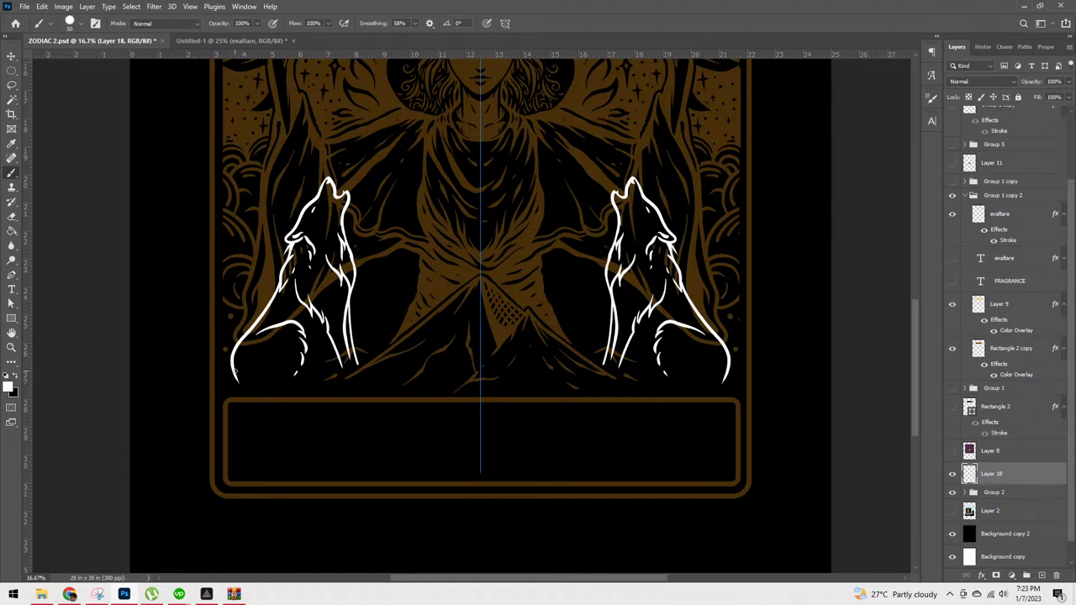
pyautogui.hotkey('ctrl', 'z')
pyautogui.moveTo(230, 370)
pyautogui.mouseDown()
pyautogui.moveTo(263, 396)
pyautogui.moveTo(255, 376)
pyautogui.moveTo(274, 380)
pyautogui.moveTo(258, 392)
pyautogui.moveTo(303, 388)
pyautogui.mouseUp()
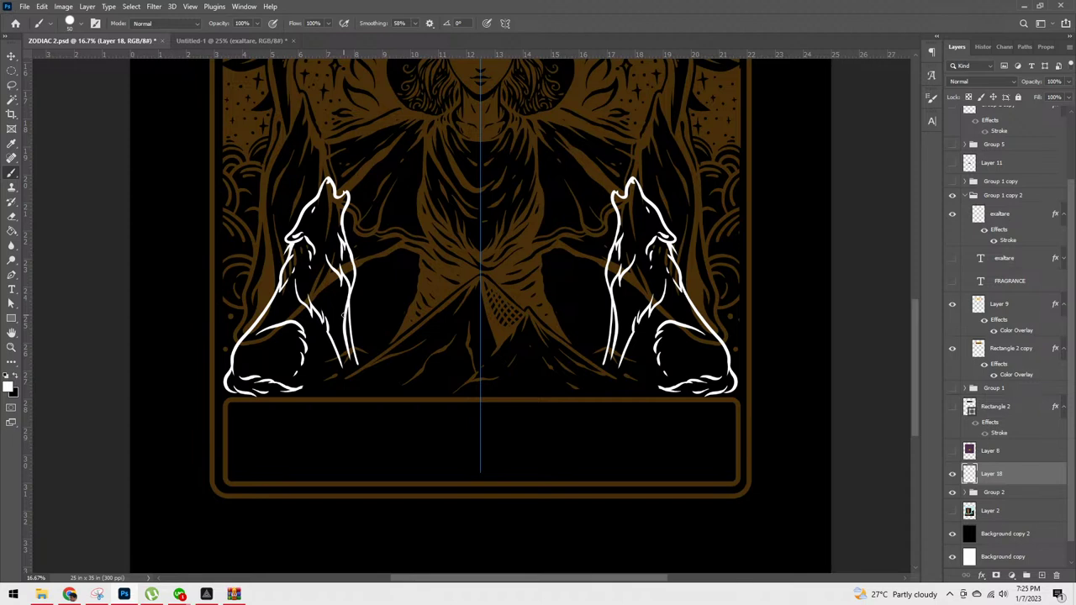
pyautogui.moveTo(305, 375)
pyautogui.mouseDown()
pyautogui.moveTo(333, 380)
pyautogui.moveTo(335, 391)
pyautogui.moveTo(308, 387)
pyautogui.moveTo(321, 399)
pyautogui.mouseUp()
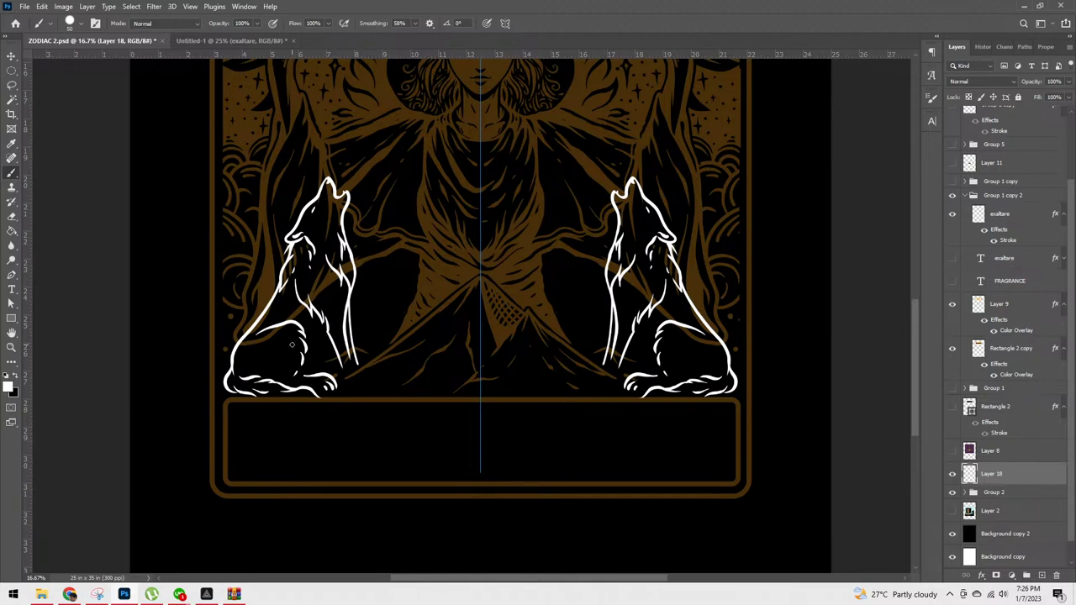
# Step: Add short fur strokes between the wolves' legs and refine their paws
pyautogui.moveTo(331, 342)
pyautogui.mouseDown()
pyautogui.moveTo(318, 328)
pyautogui.moveTo(318, 358)
pyautogui.mouseUp()
pyautogui.moveTo(330, 346)
pyautogui.mouseDown()
pyautogui.moveTo(318, 355)
pyautogui.moveTo(325, 348)
pyautogui.mouseUp()
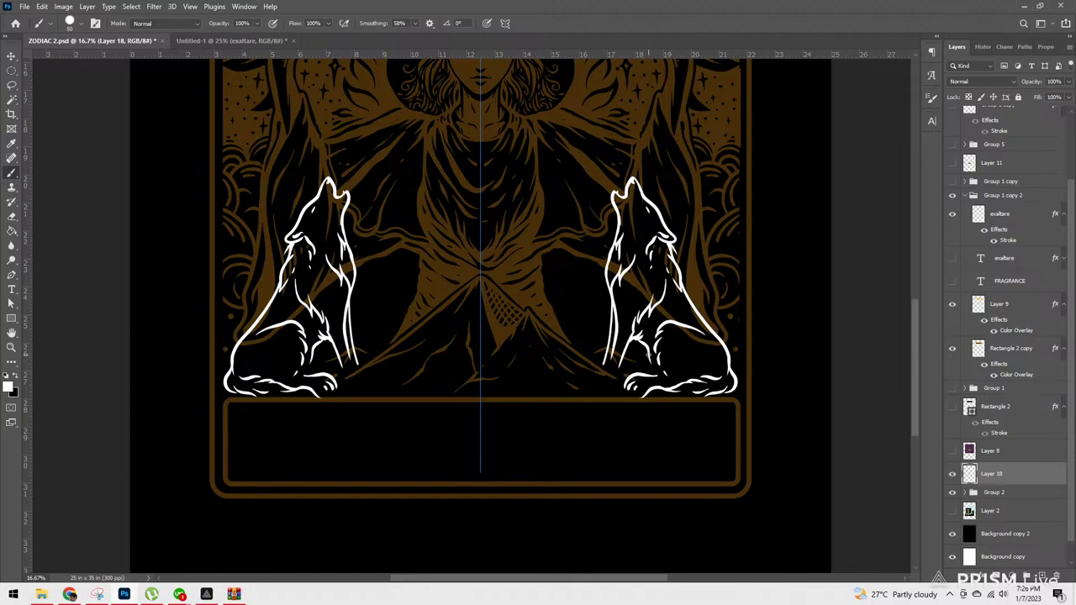
pyautogui.moveTo(643, 356)
pyautogui.mouseDown()
pyautogui.moveTo(646, 371)
pyautogui.moveTo(618, 388)
pyautogui.mouseUp()
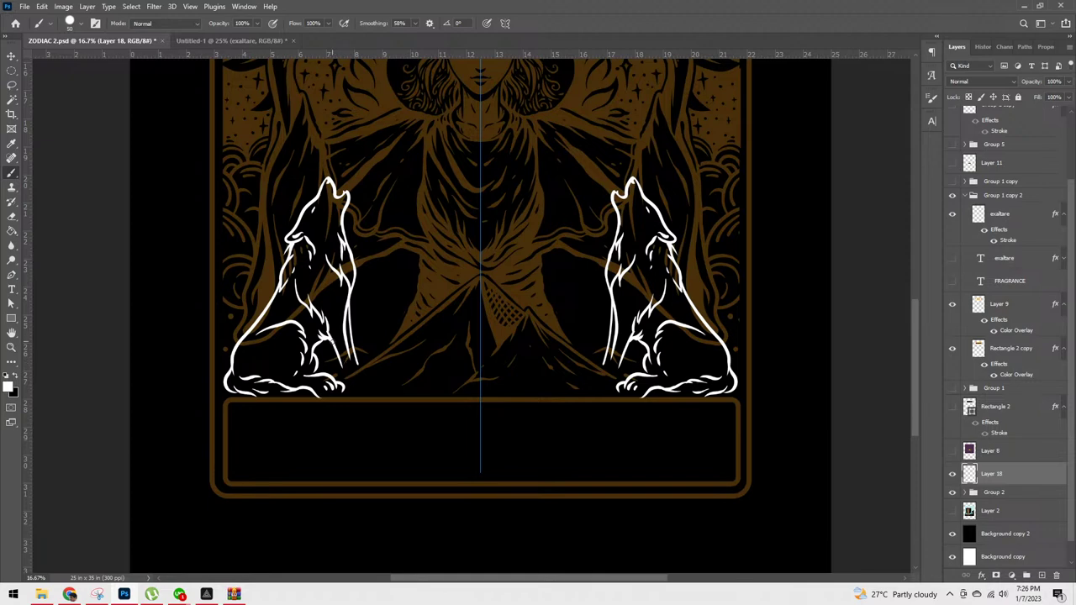
pyautogui.moveTo(340, 361); pyautogui.dragTo(360, 399)
pyautogui.hotkey('ctrl', 'z')
pyautogui.moveTo(644, 399); pyautogui.dragTo(612, 378)
# Step: Restore Group 2 to 100% opacity
pyautogui.click(966, 492)
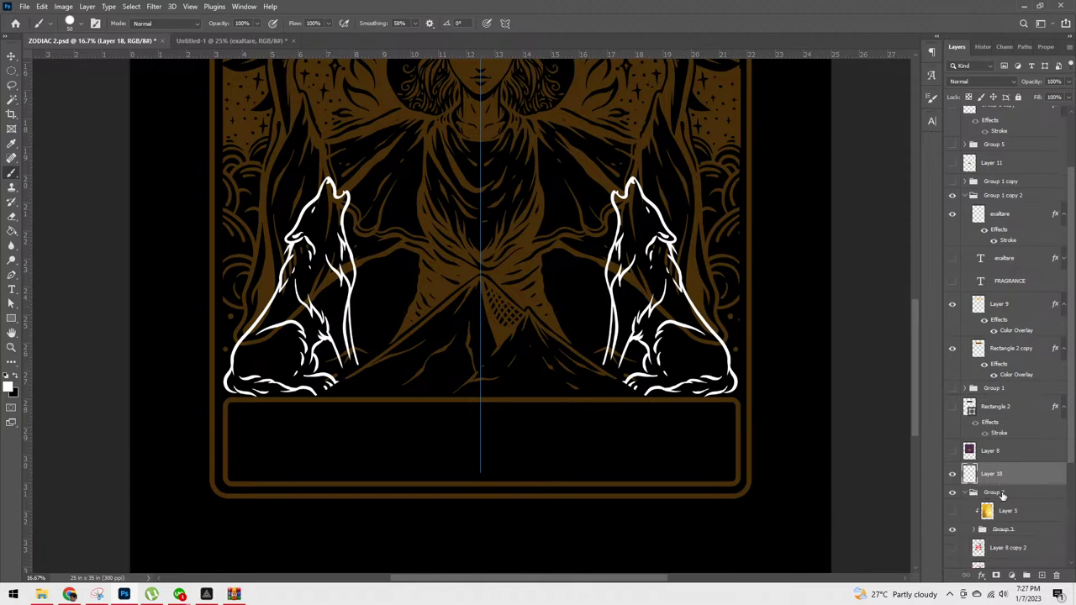
pyautogui.click(996, 493)
pyautogui.click(1068, 82)
pyautogui.moveTo(1036, 99); pyautogui.dragTo(1063, 97)
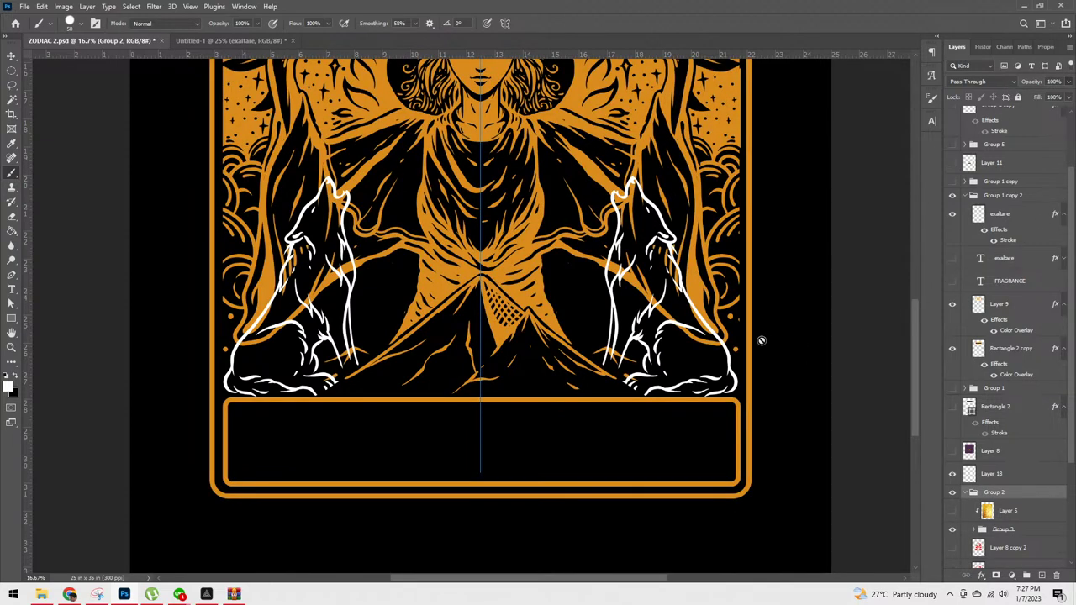
# Step: Add a layer mask to Layer 16 and paint out the orange robe lines that run through the wolves' bodies
pyautogui.press('v')
pyautogui.click(715, 313)
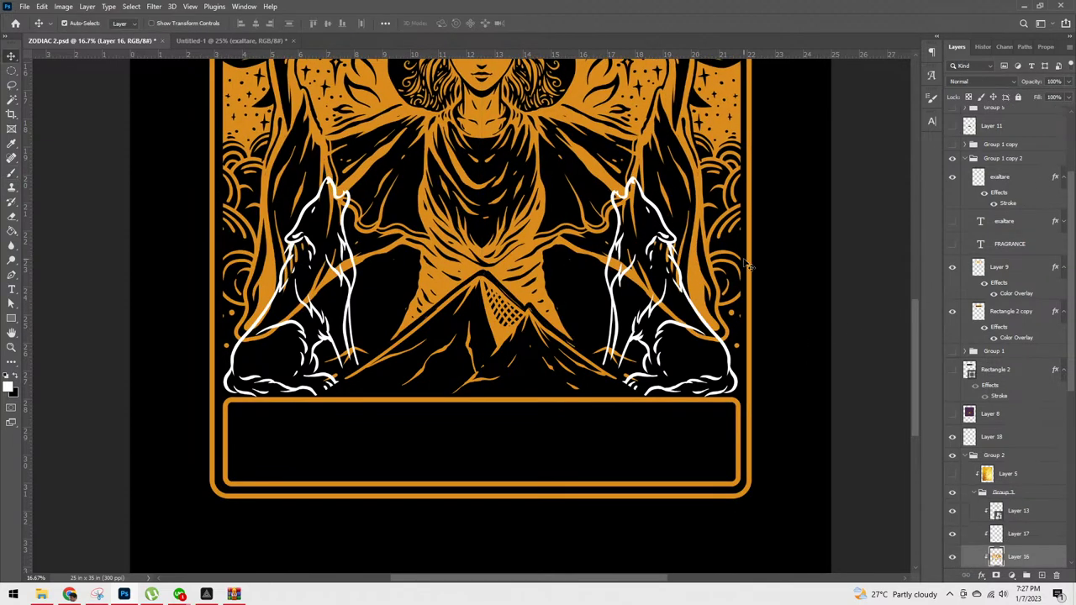
pyautogui.keyDown('alt'); pyautogui.click(985, 559); pyautogui.keyUp('alt')
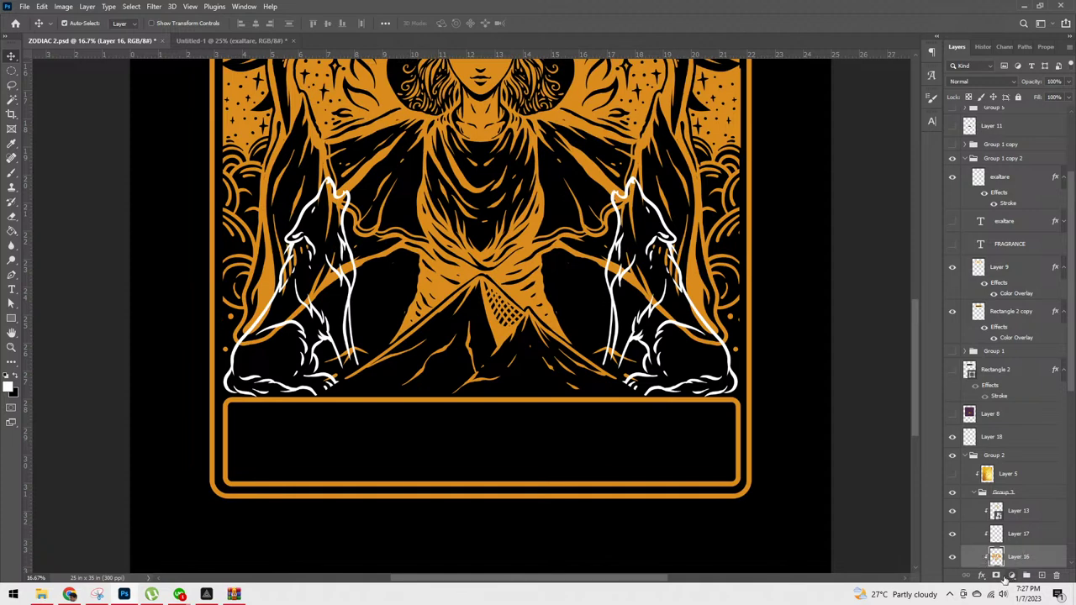
pyautogui.click(997, 576)
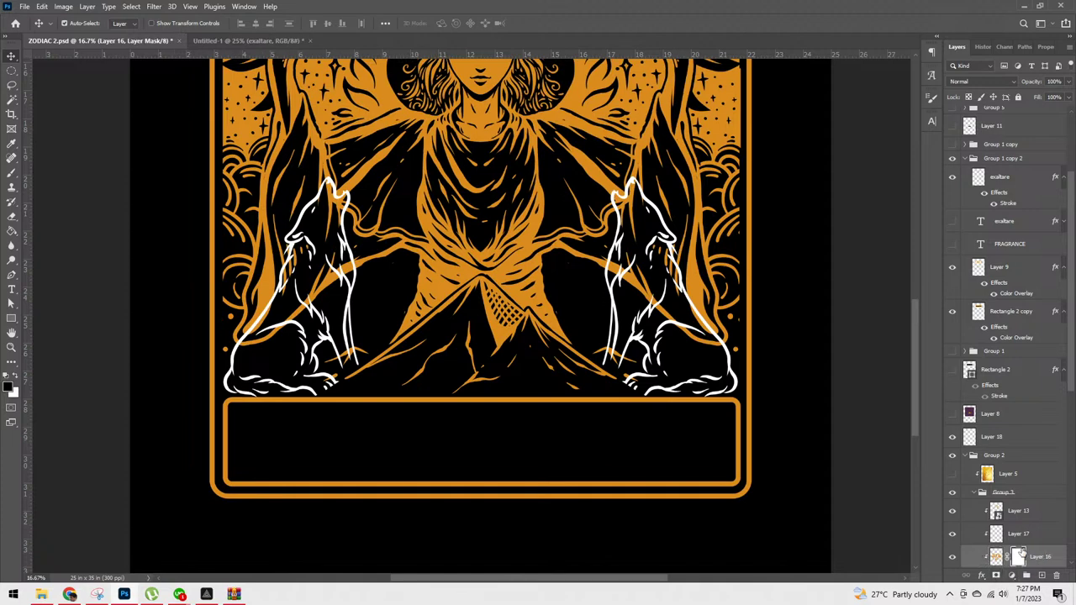
pyautogui.press('b')
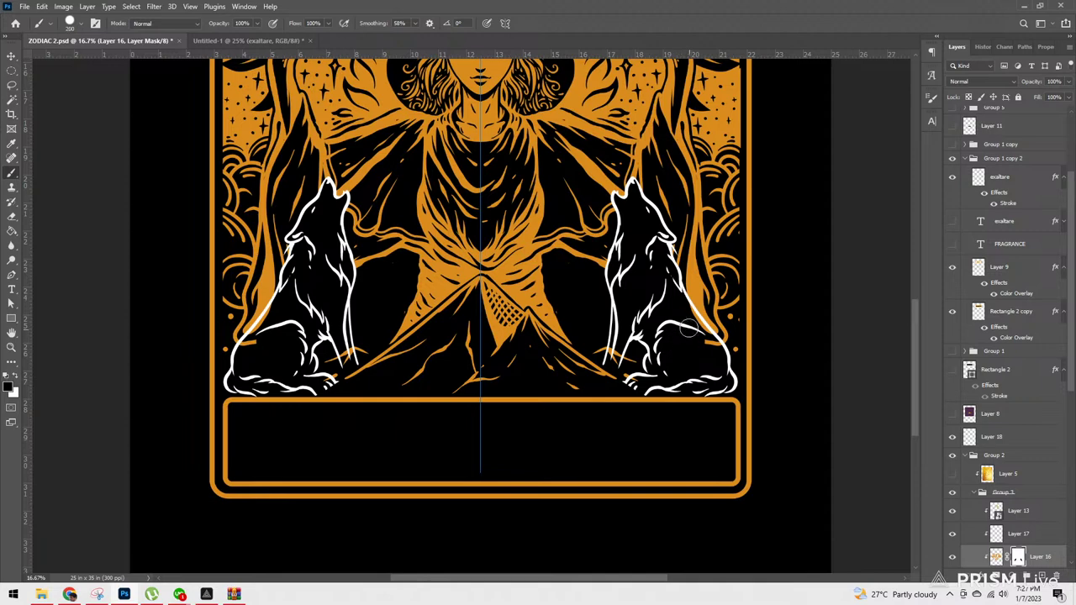
pyautogui.moveTo(686, 301)
pyautogui.mouseDown()
pyautogui.moveTo(722, 352)
pyautogui.moveTo(696, 319)
pyautogui.moveTo(726, 351)
pyautogui.mouseUp()
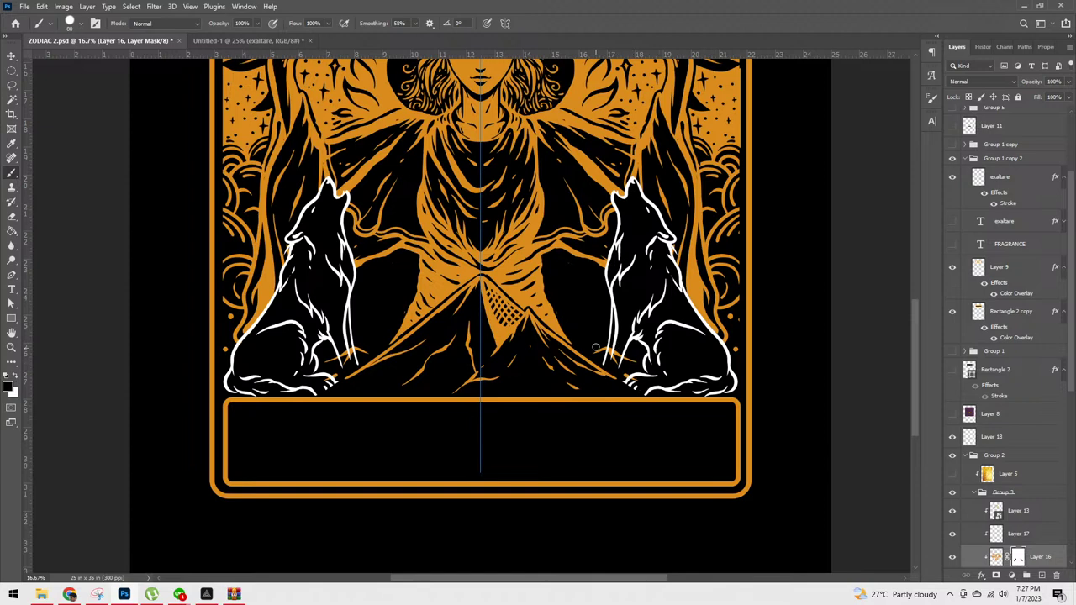
# Step: Add a layer mask to the mountain layer, Group 3 copy, and paint out its lines crossing the wolves' legs
pyautogui.press('v')
pyautogui.click(533, 292)
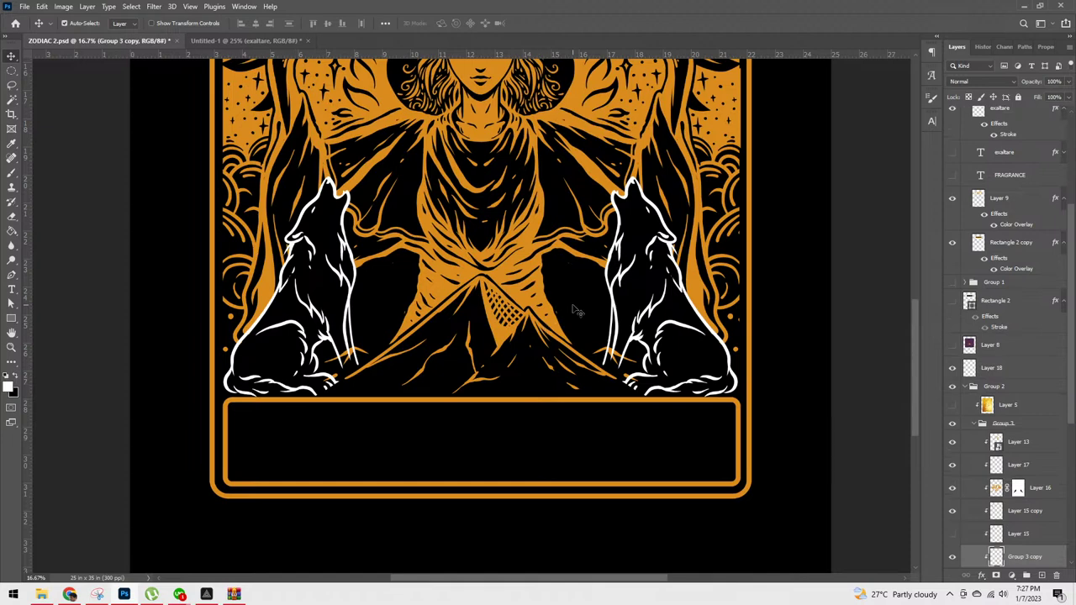
pyautogui.press('b')
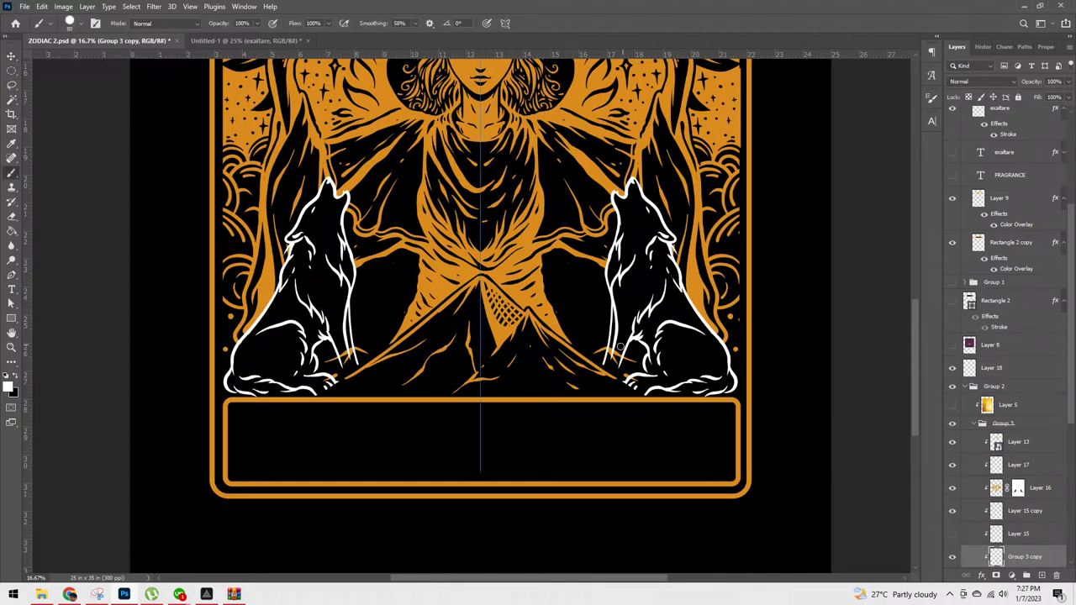
pyautogui.click(996, 576)
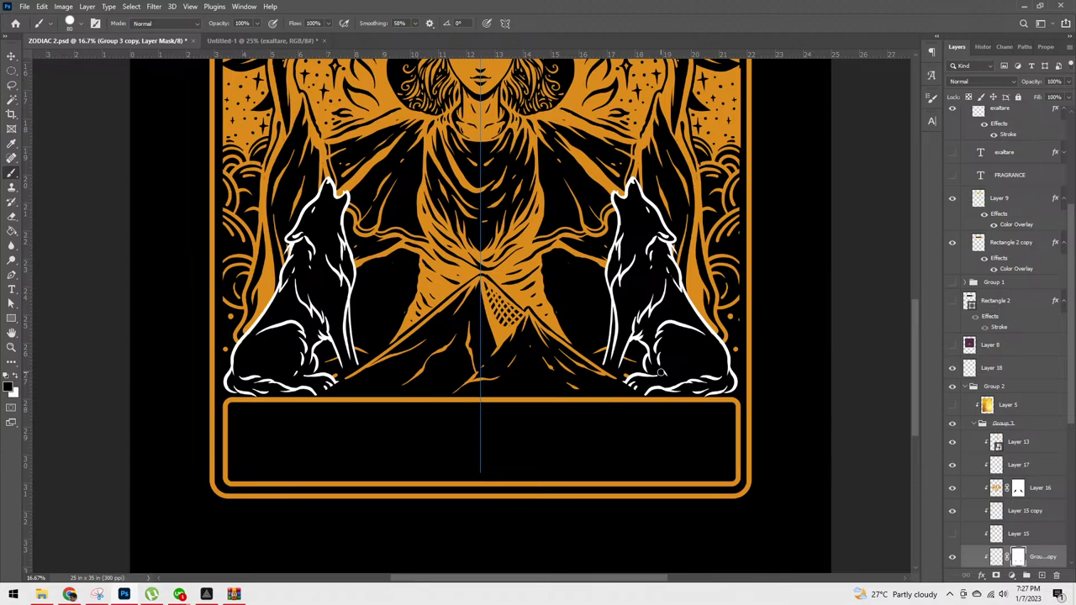
# Step: Hide and show the rasterized exaltare layer to check what it contributes to the artwork
pyautogui.click(1001, 202)
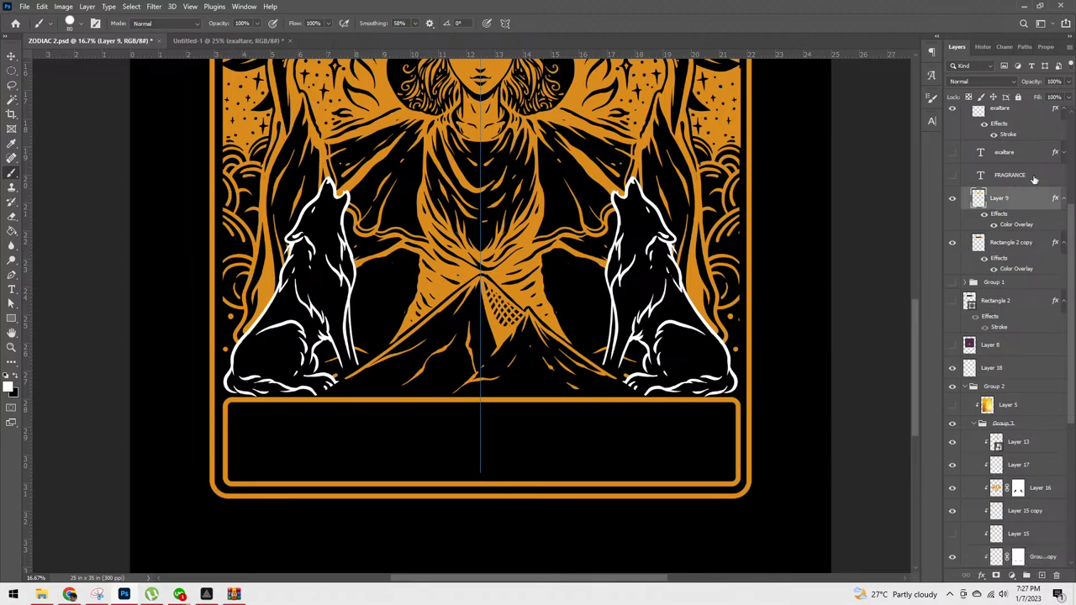
pyautogui.click(997, 114)
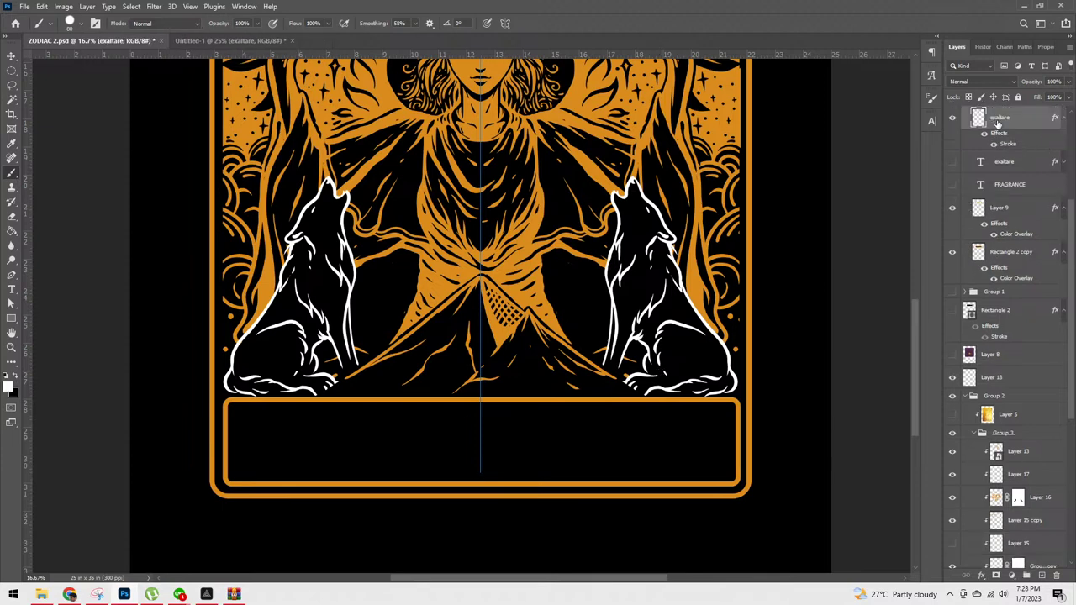
pyautogui.click(953, 120)
pyautogui.click(953, 120)
pyautogui.click(953, 120)
pyautogui.click(953, 120)
pyautogui.scroll(3, 959, 168)
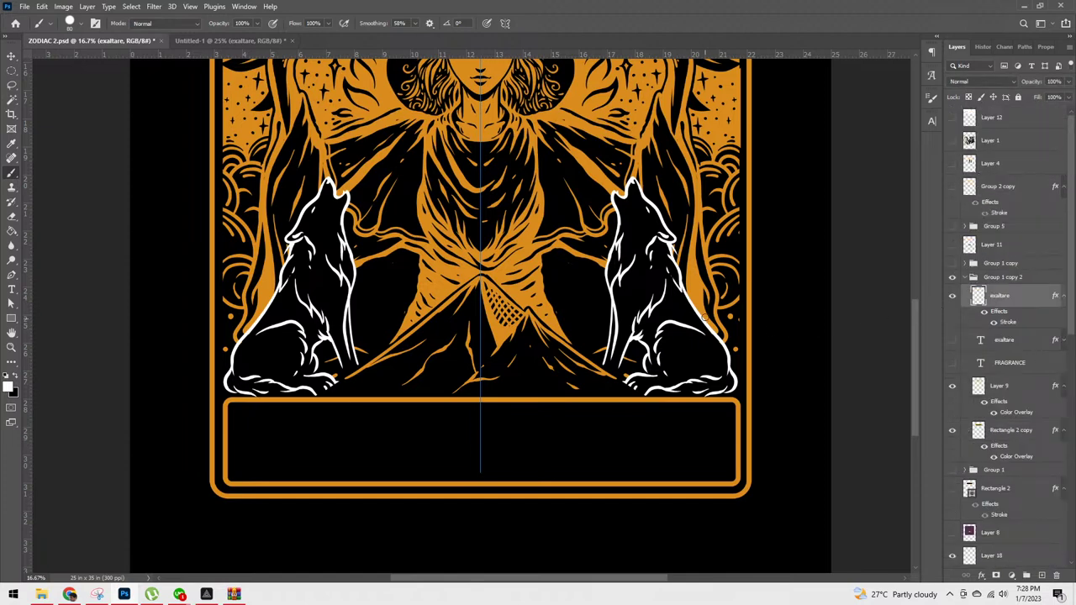
# Step: Apply a Color Overlay in #da8c1d to the wolves' Layer 18
pyautogui.press('v')
pyautogui.click(709, 326)
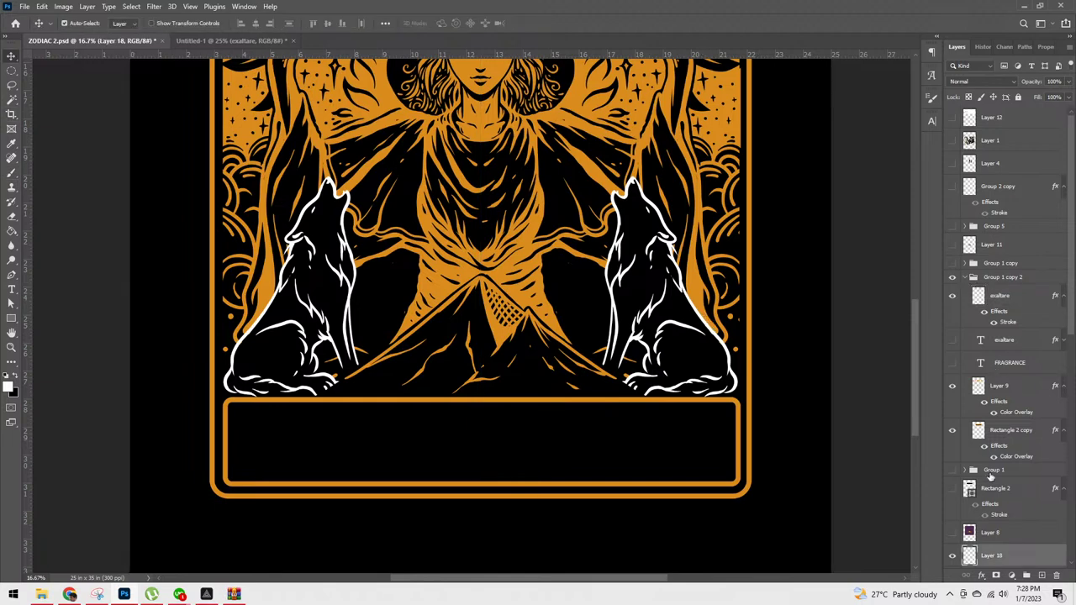
pyautogui.scroll(-5, 1043, 403)
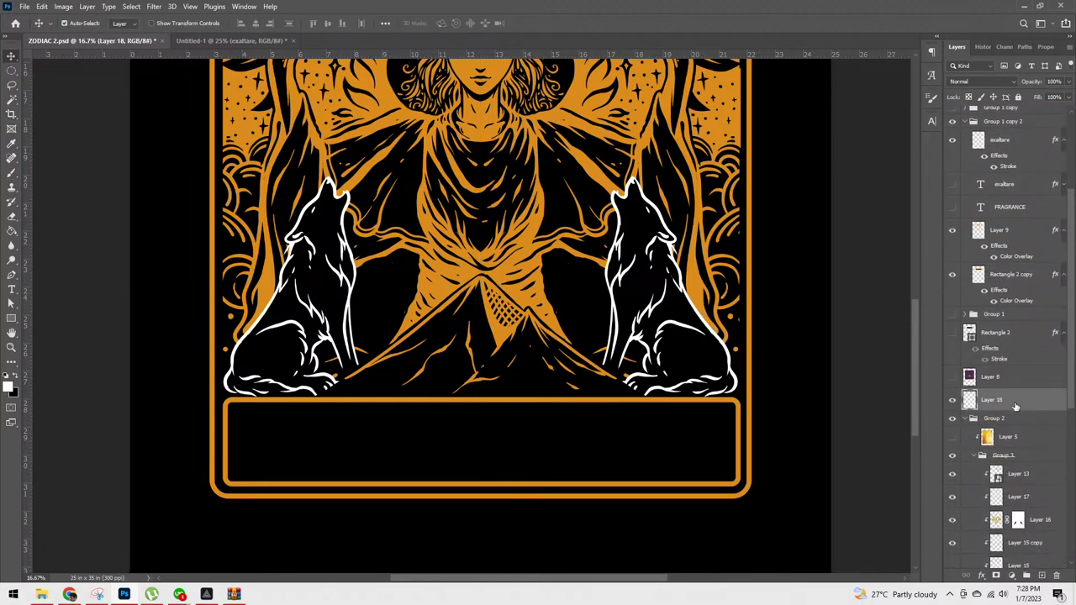
pyautogui.rightClick(1015, 405)
pyautogui.click(898, 125)
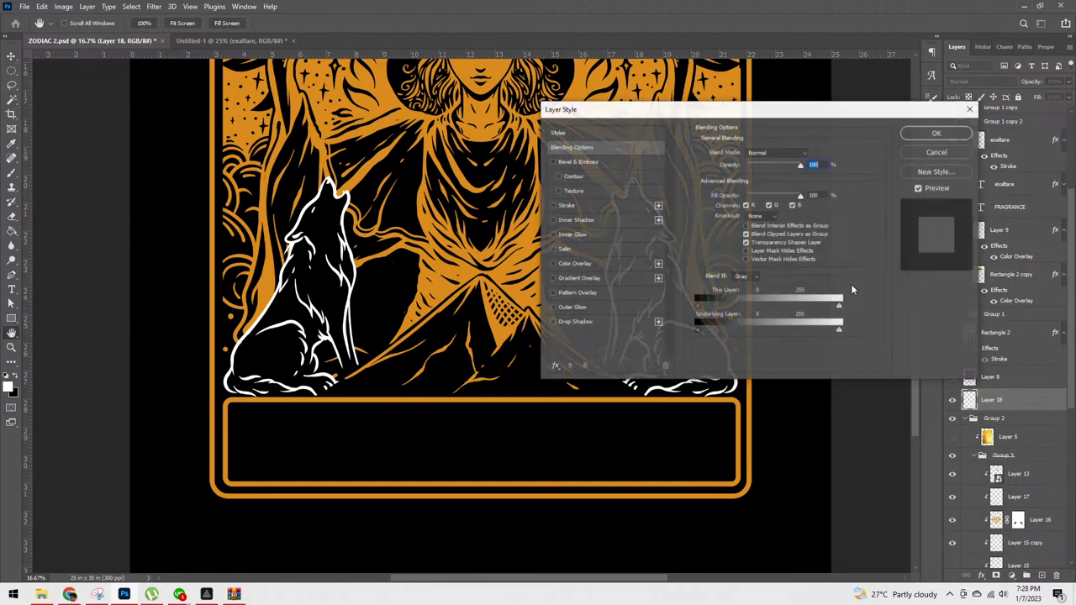
pyautogui.click(627, 265)
pyautogui.click(811, 155)
pyautogui.write('da8c1d')
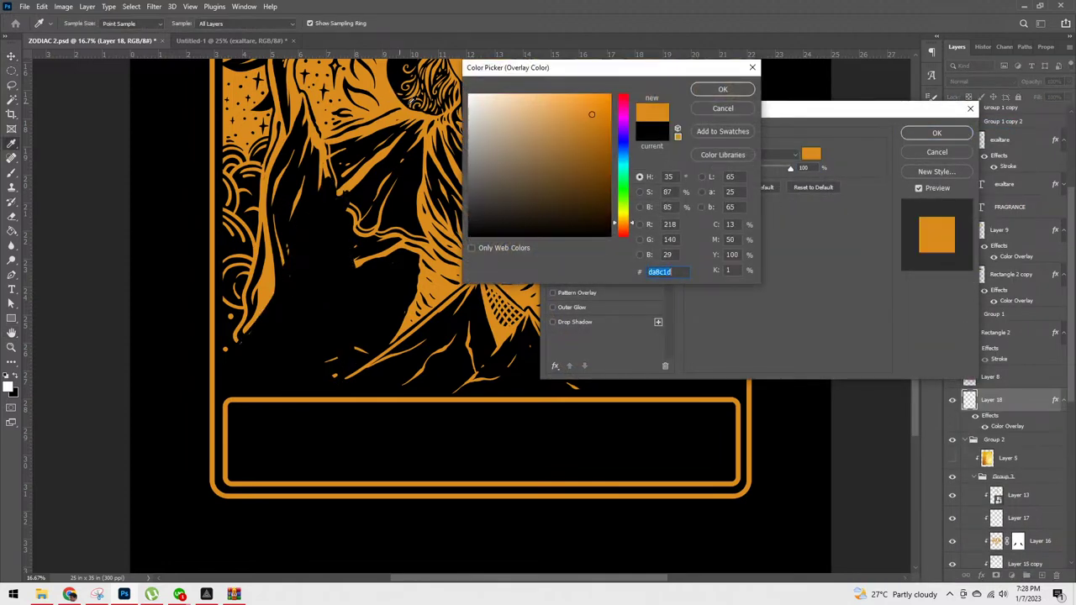
pyautogui.press('Return')
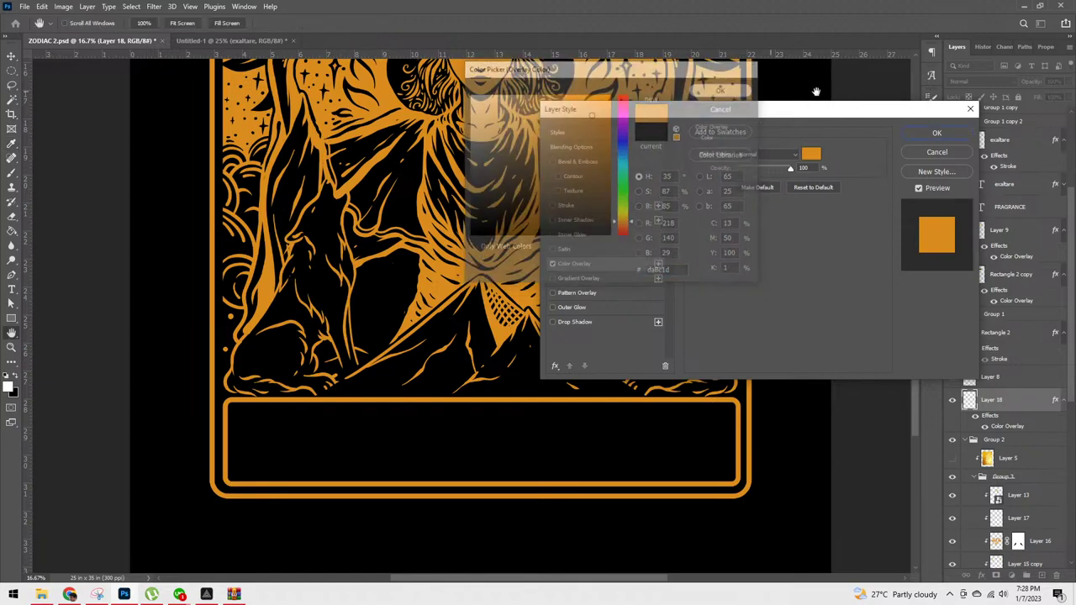
pyautogui.press('Return')
# Step: Remove the Color Overlay from Layer 18 so the wolves are white again
pyautogui.hotkey('ctrl', '-')
pyautogui.hotkey('ctrl', '-')
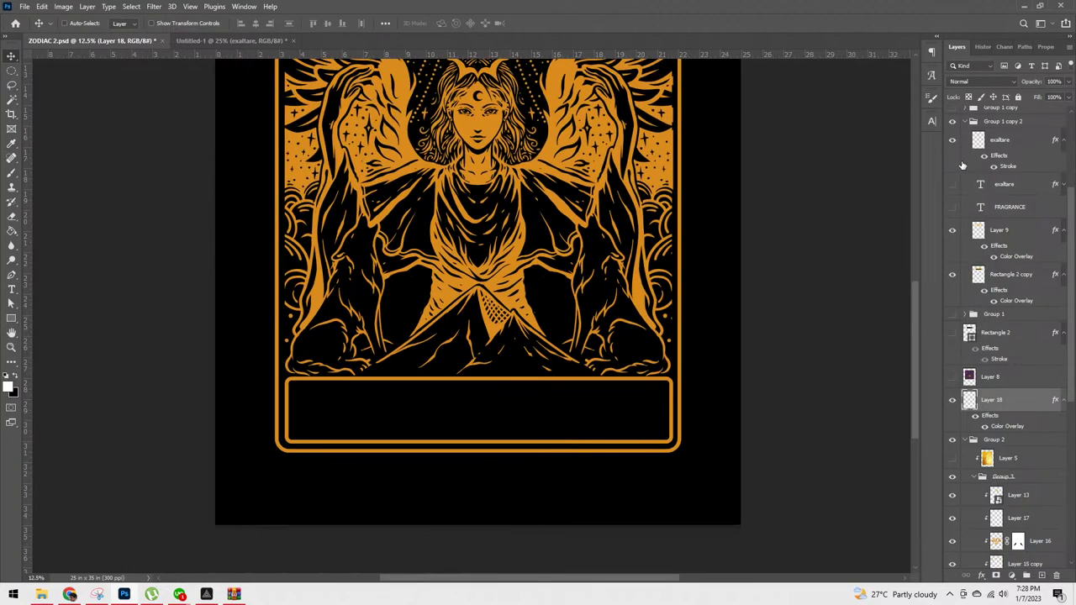
pyautogui.hotkey('ctrl', '+')
pyautogui.hotkey('ctrl', '+')
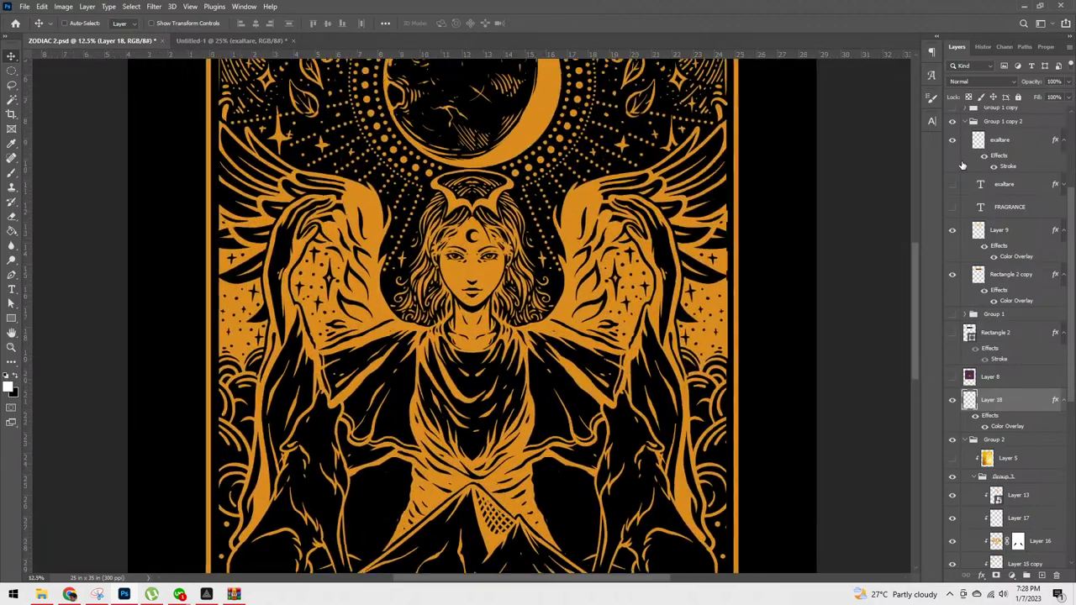
pyautogui.scroll(-2, 791, 191)
pyautogui.moveTo(790, 192); pyautogui.dragTo(743, 235)
pyautogui.hotkey('ctrl', '+')
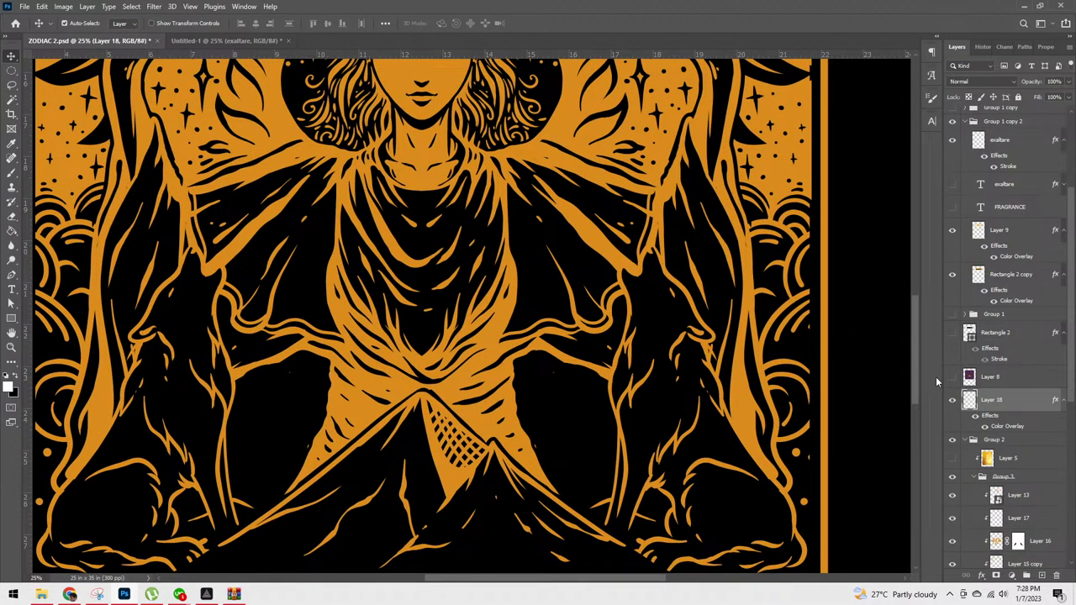
pyautogui.press('b')
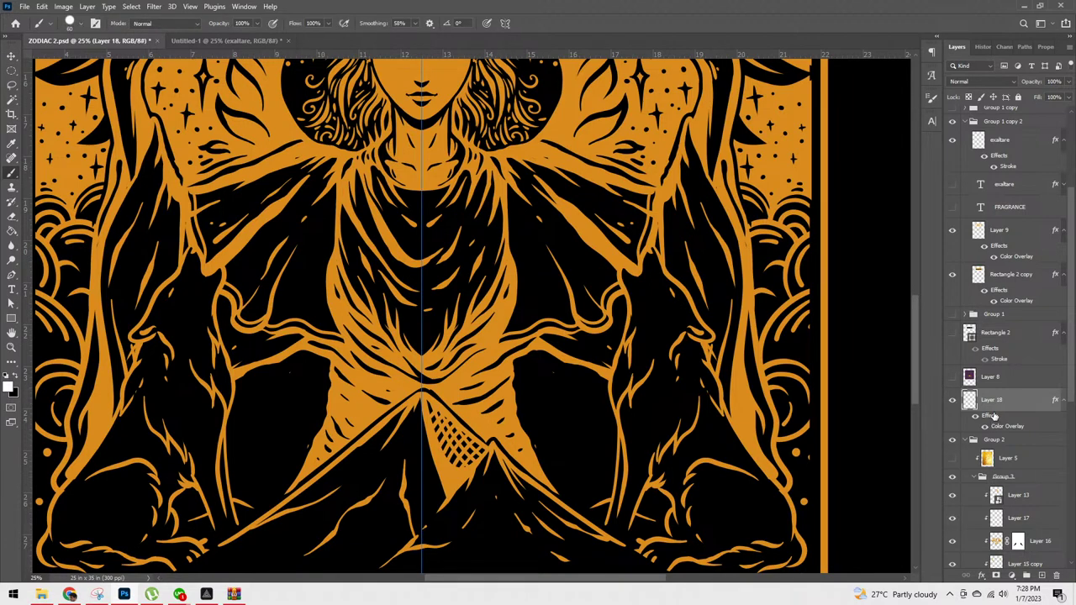
pyautogui.moveTo(994, 425); pyautogui.dragTo(989, 363)
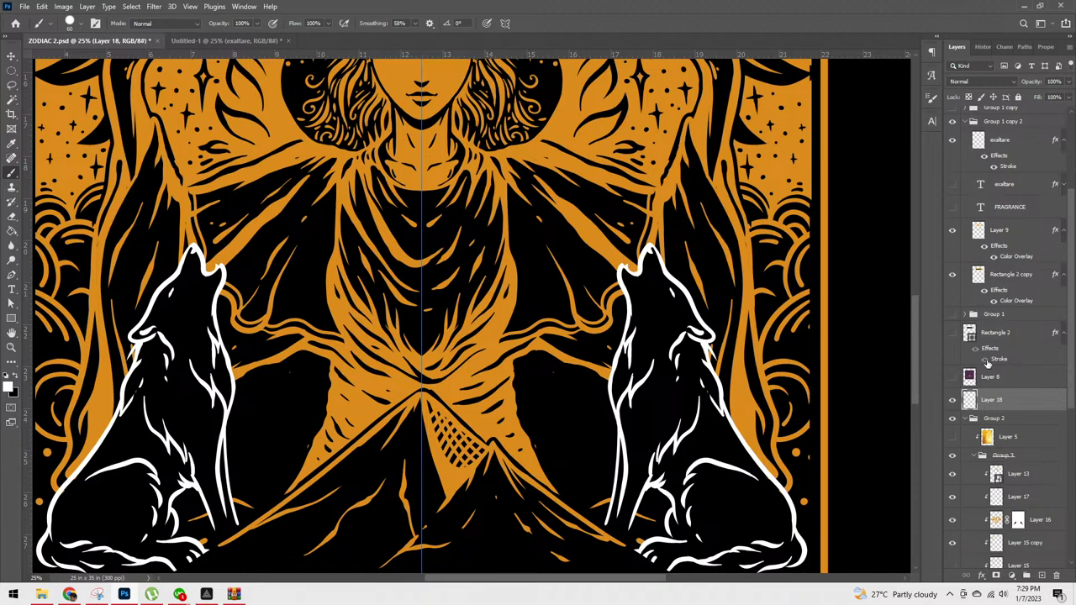
# Step: Paint black on Layer 16's mask to clear the orange robe lines touching the wolves' muzzles, chests and backs
pyautogui.click(1020, 522)
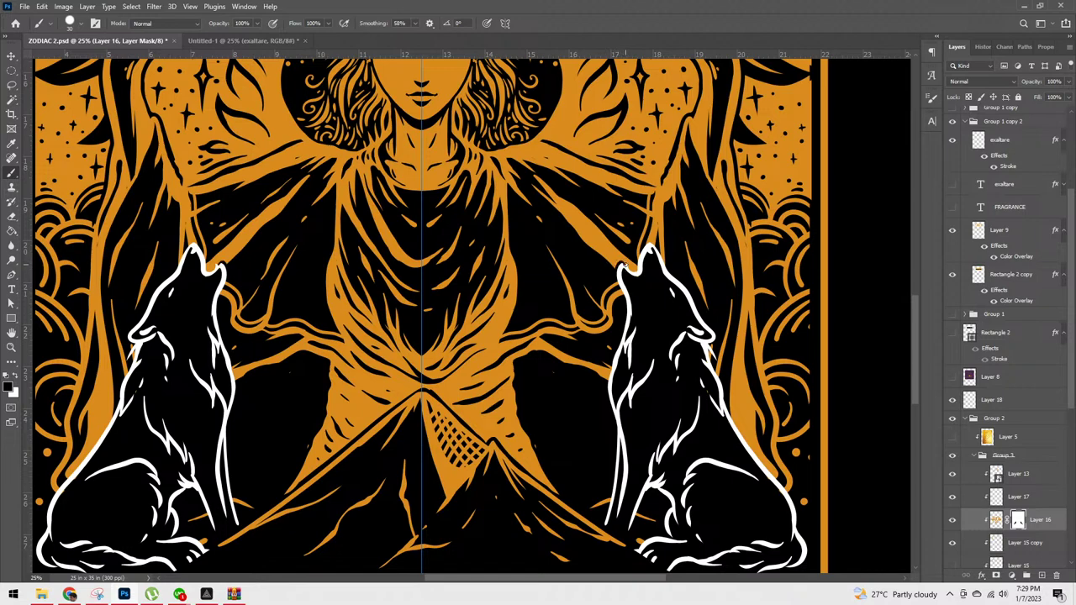
pyautogui.moveTo(629, 267); pyautogui.dragTo(641, 252)
pyautogui.moveTo(662, 254); pyautogui.dragTo(664, 262)
pyautogui.moveTo(611, 370)
pyautogui.mouseDown()
pyautogui.moveTo(606, 397)
pyautogui.moveTo(607, 380)
pyautogui.mouseUp()
pyautogui.moveTo(708, 345); pyautogui.dragTo(710, 351)
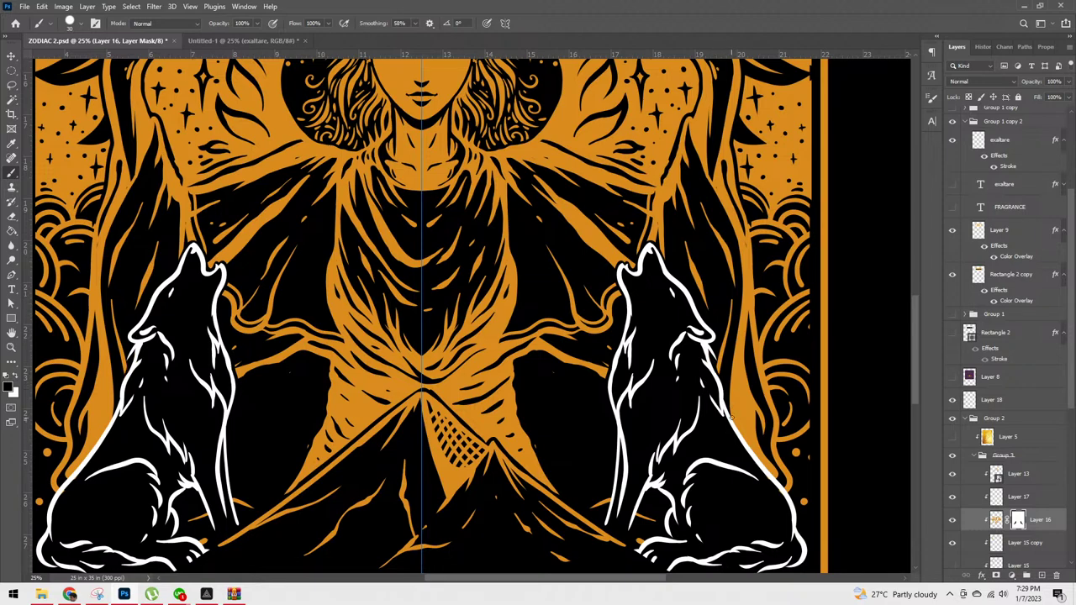
pyautogui.moveTo(716, 370); pyautogui.dragTo(740, 436)
pyautogui.moveTo(728, 393); pyautogui.dragTo(789, 503)
pyautogui.moveTo(728, 391); pyautogui.dragTo(731, 412)
pyautogui.moveTo(729, 368)
pyautogui.mouseDown()
pyautogui.moveTo(732, 414)
pyautogui.moveTo(770, 471)
pyautogui.mouseUp()
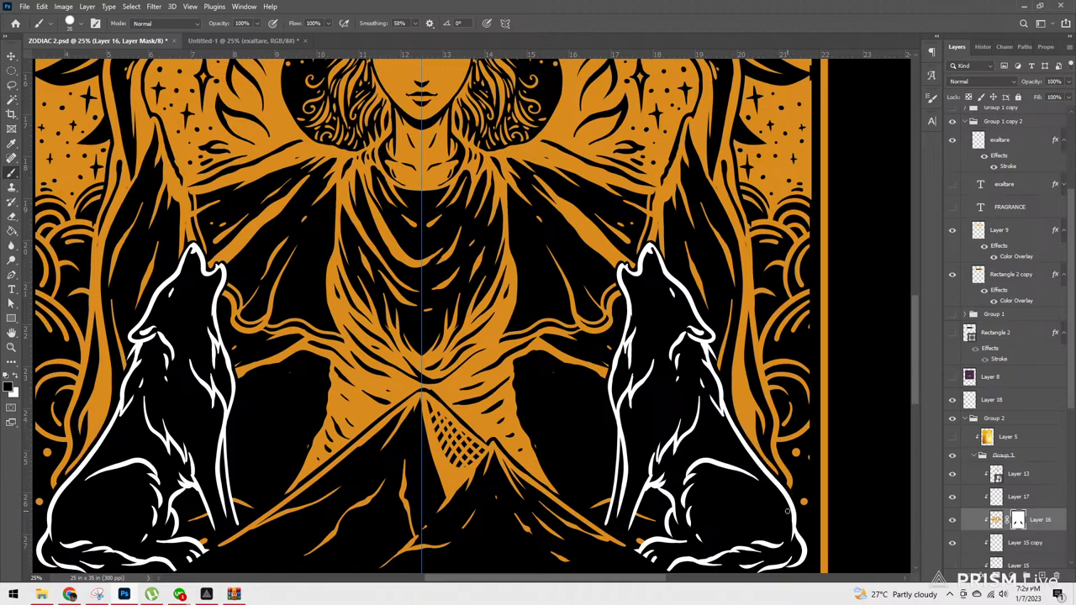
# Step: Reapply the orange Color Overlay to the wolves' Layer 18
pyautogui.click(999, 400)
pyautogui.rightClick(1044, 399)
pyautogui.click(880, 267)
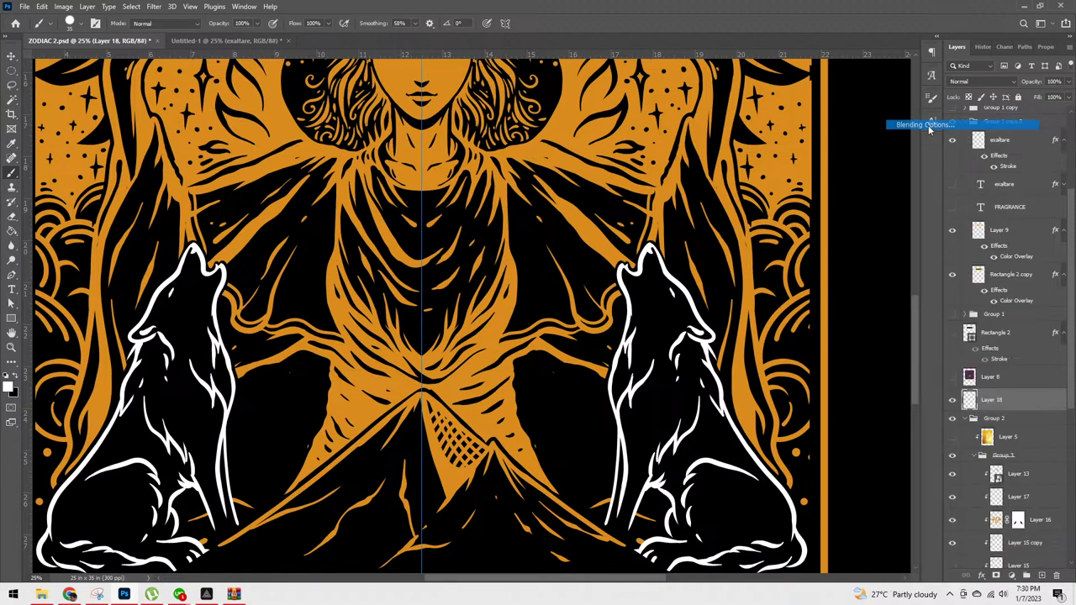
pyautogui.click(600, 264)
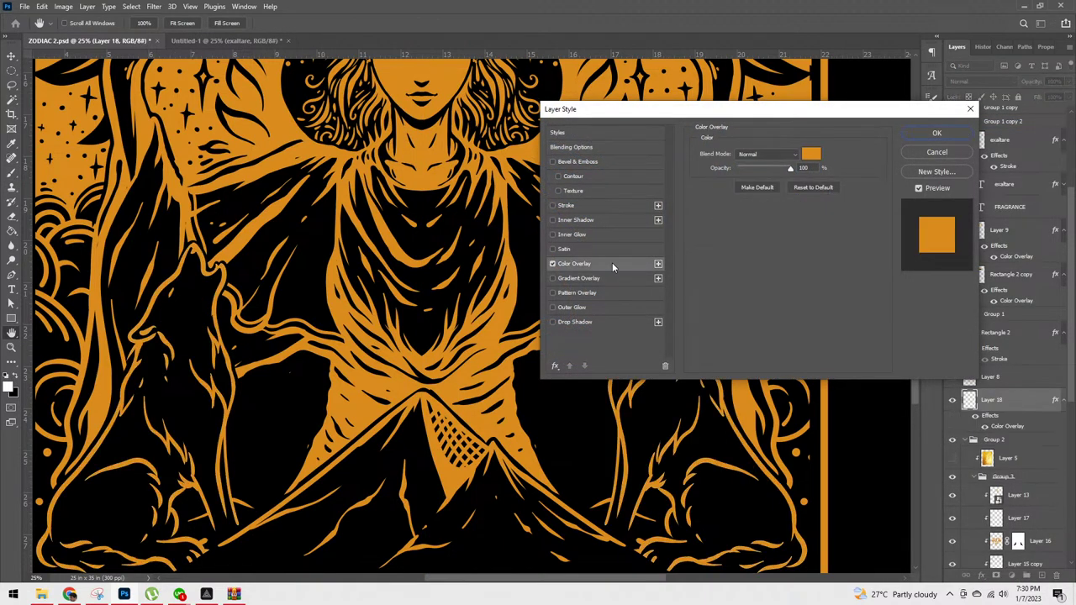
pyautogui.click(937, 134)
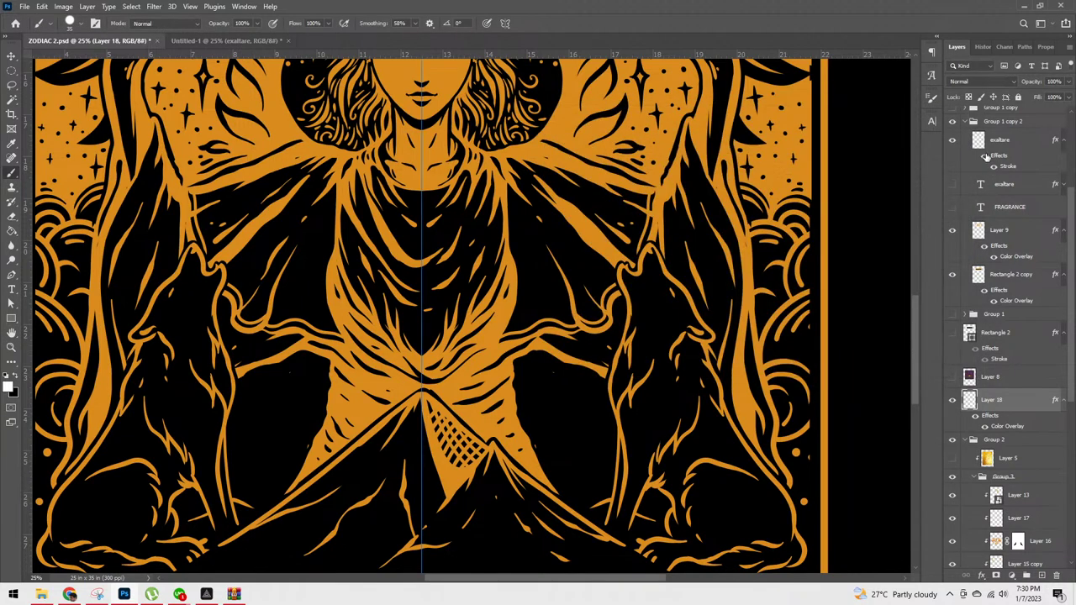
# Step: Examine how the orange wolves blend into the whole poster and with the robe lines up close
pyautogui.click(967, 122)
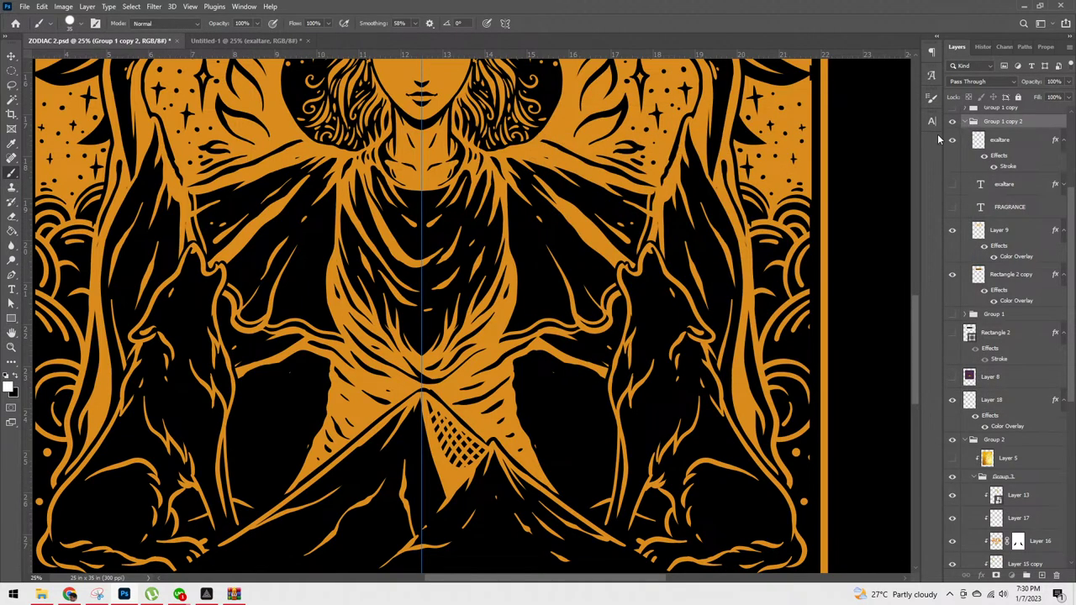
pyautogui.hotkey('ctrl', '-')
pyautogui.hotkey('ctrl', '-')
pyautogui.hotkey('ctrl', '-')
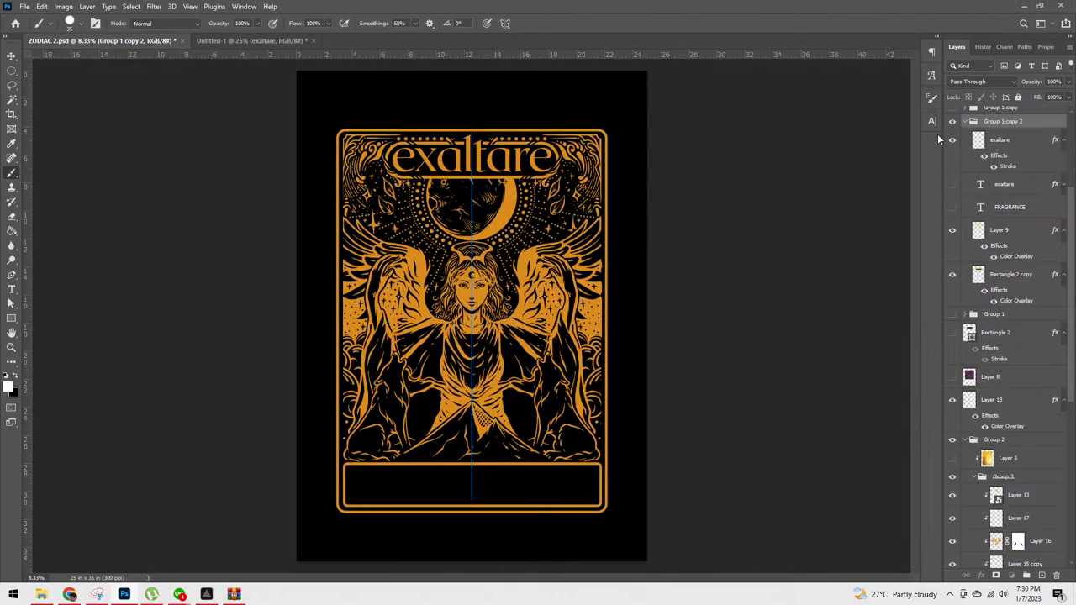
pyautogui.hotkey('ctrl', '+')
pyautogui.hotkey('ctrl', '+')
pyautogui.hotkey('ctrl', '+')
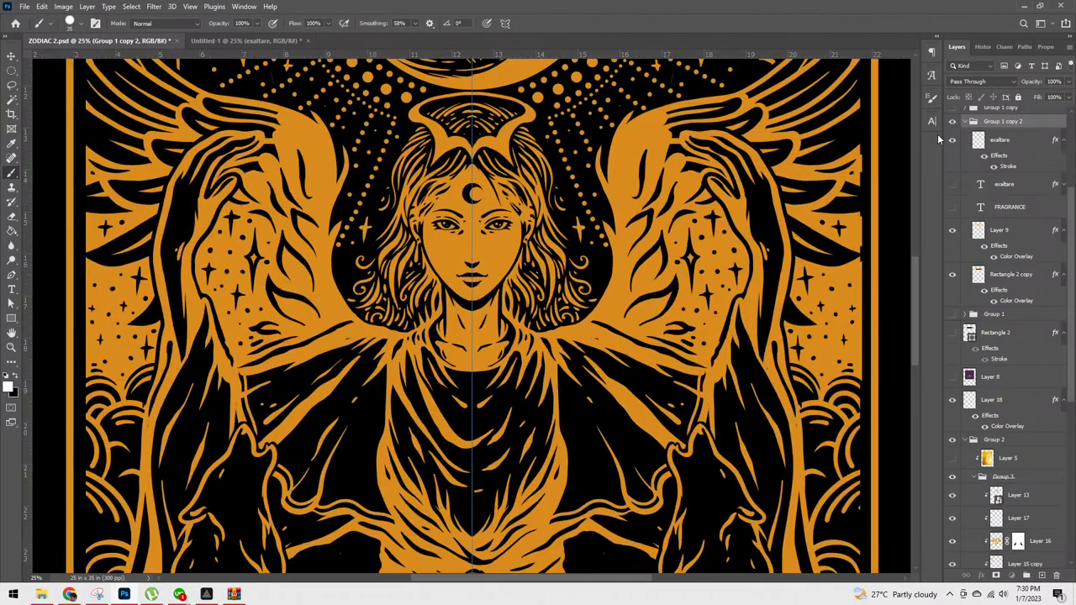
pyautogui.moveTo(587, 434); pyautogui.dragTo(716, 283)
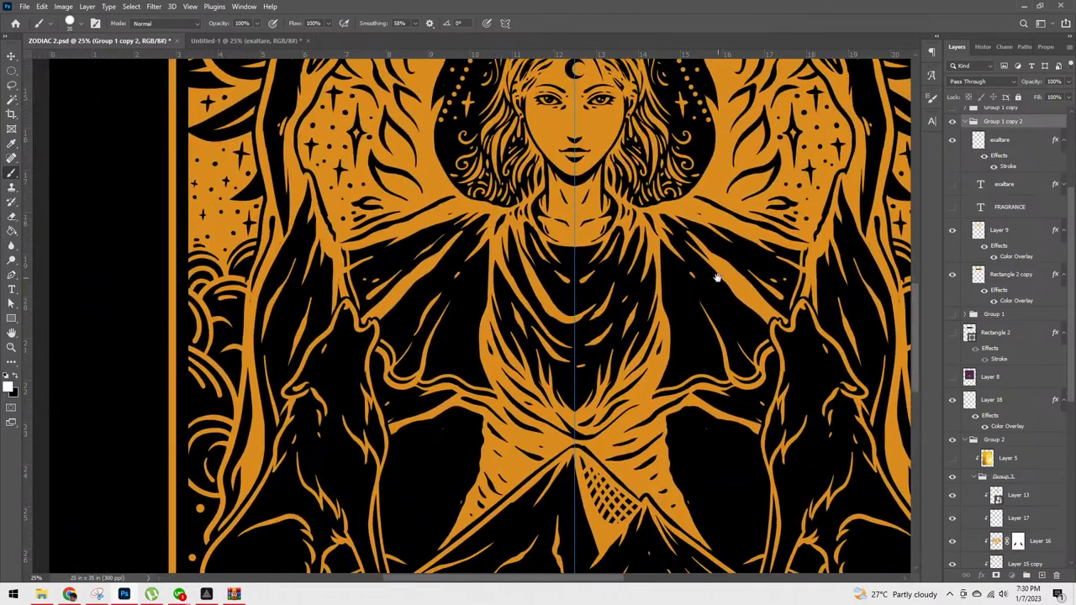
# Step: Brush short whisker strokes on the wolves' muzzles in the poster's sampled orange, on a new layer directly below Layer 18
pyautogui.press('v')
pyautogui.click(486, 405)
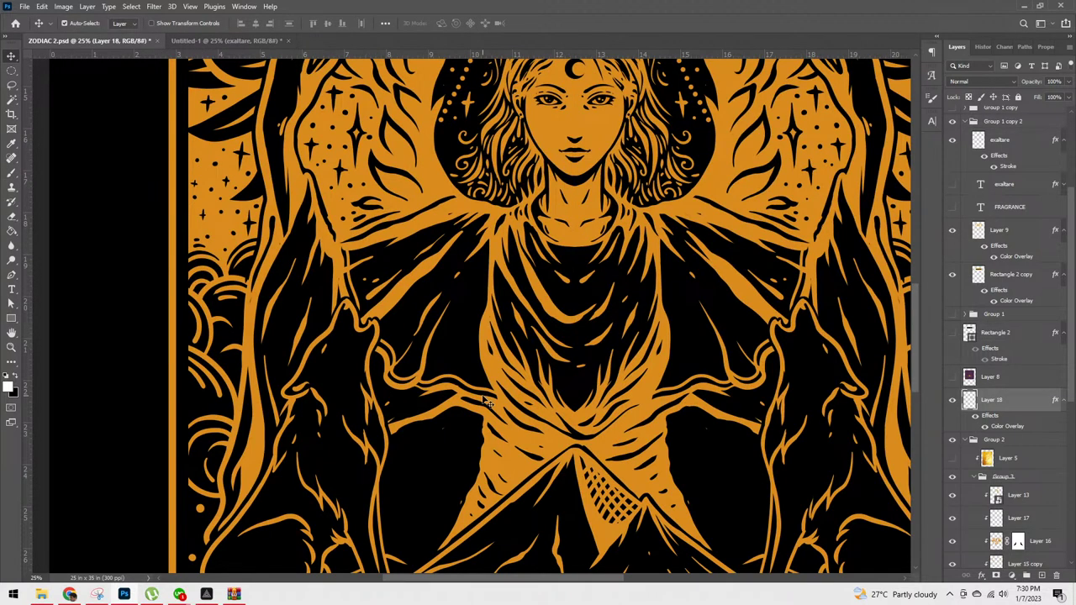
pyautogui.keyDown('ctrl'); pyautogui.click(1043, 578); pyautogui.keyUp('ctrl')
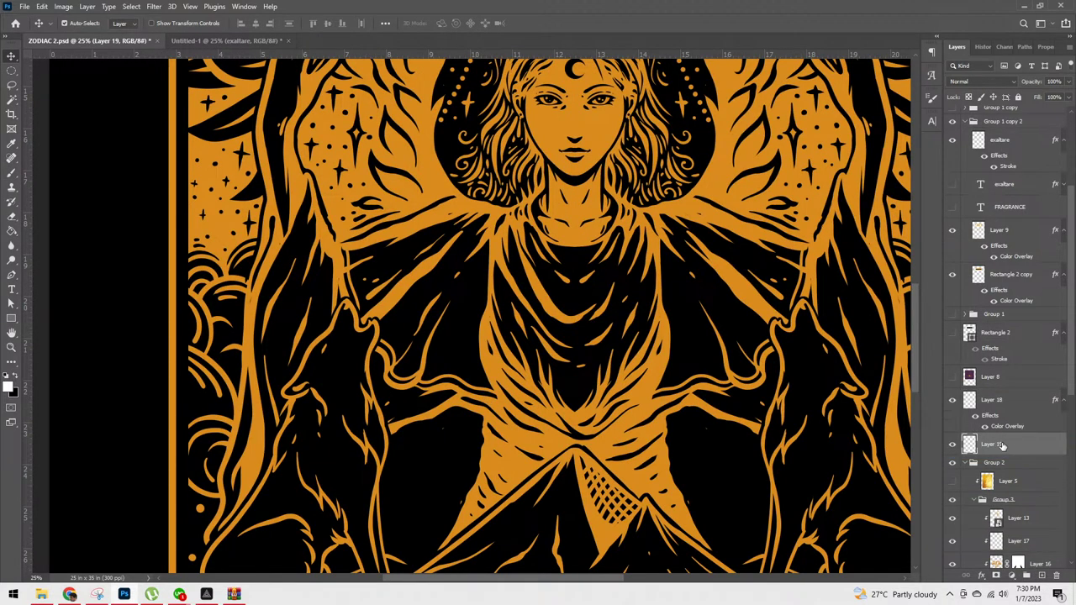
pyautogui.press('b')
pyautogui.keyDown('alt'); pyautogui.click(542, 407); pyautogui.keyUp('alt')
pyautogui.moveTo(469, 413)
pyautogui.mouseDown()
pyautogui.moveTo(589, 354)
pyautogui.moveTo(662, 344)
pyautogui.mouseUp()
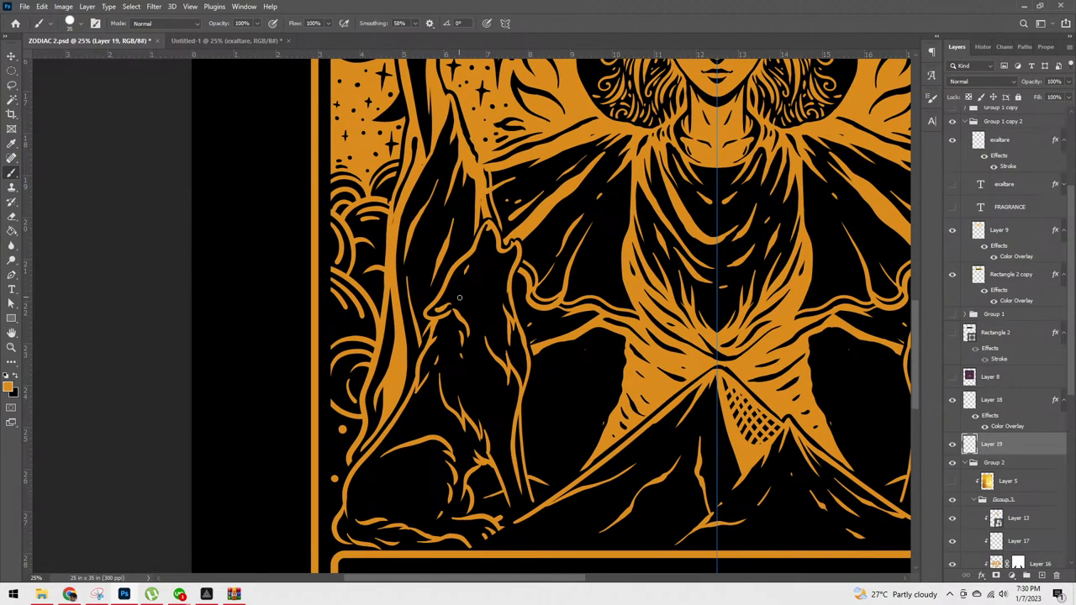
pyautogui.moveTo(462, 299); pyautogui.dragTo(470, 300)
# Step: Brush orange fur strokes along the wolves' backs, chests and front legs on Layer 19
pyautogui.moveTo(556, 268); pyautogui.dragTo(605, 188)
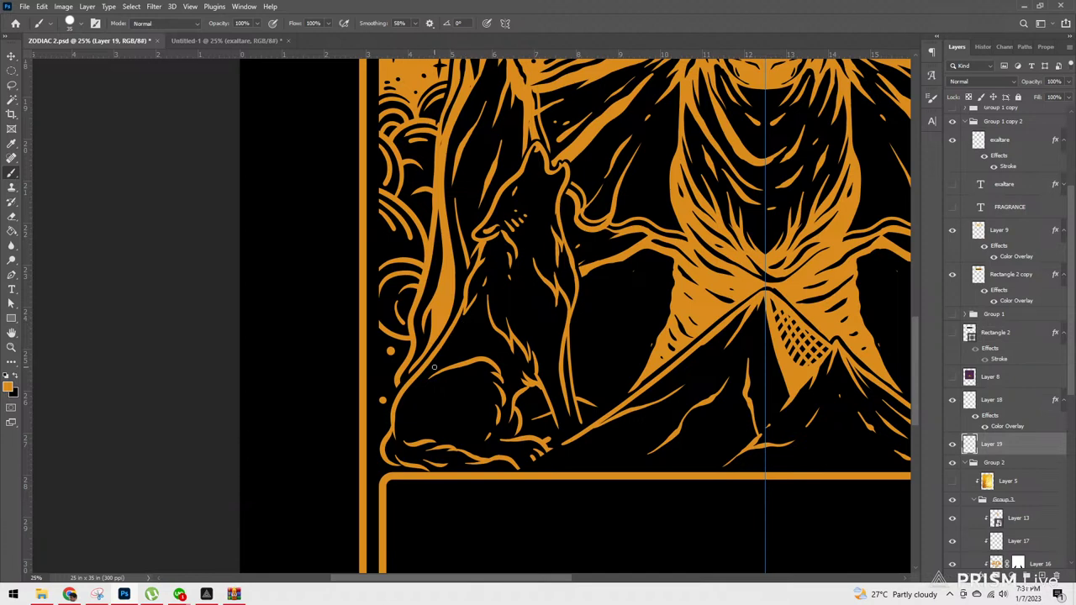
pyautogui.moveTo(434, 365)
pyautogui.mouseDown()
pyautogui.moveTo(464, 360)
pyautogui.moveTo(454, 350)
pyautogui.moveTo(468, 359)
pyautogui.moveTo(466, 330)
pyautogui.mouseUp()
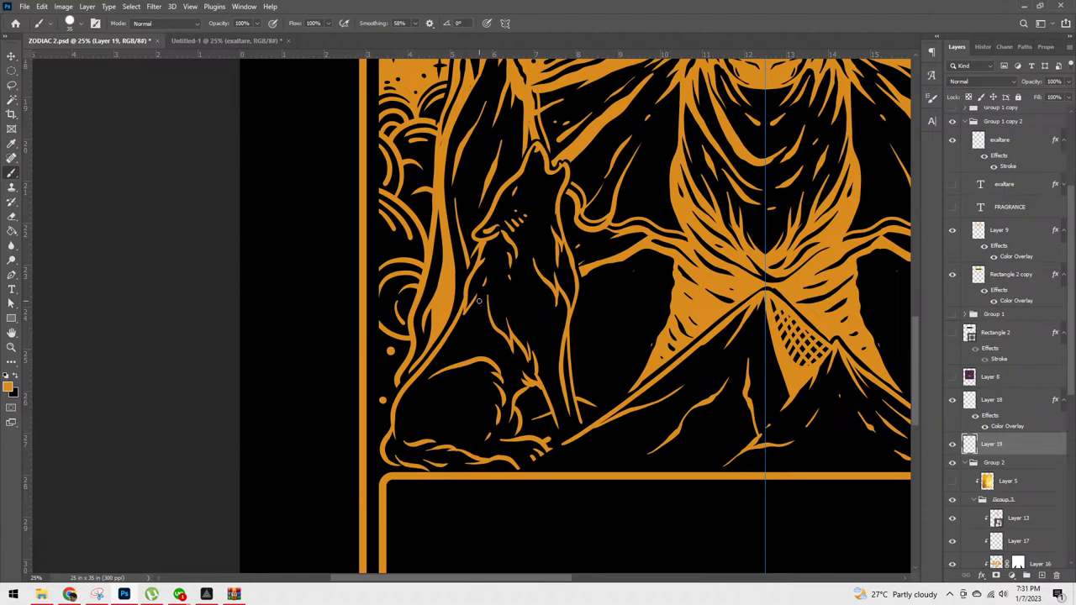
pyautogui.moveTo(435, 365); pyautogui.dragTo(481, 296)
pyautogui.moveTo(567, 333); pyautogui.dragTo(562, 315)
pyautogui.moveTo(520, 281); pyautogui.dragTo(532, 284)
pyautogui.moveTo(563, 348); pyautogui.dragTo(555, 328)
pyautogui.moveTo(581, 307)
pyautogui.mouseDown()
pyautogui.moveTo(600, 263)
pyautogui.moveTo(575, 331)
pyautogui.mouseUp()
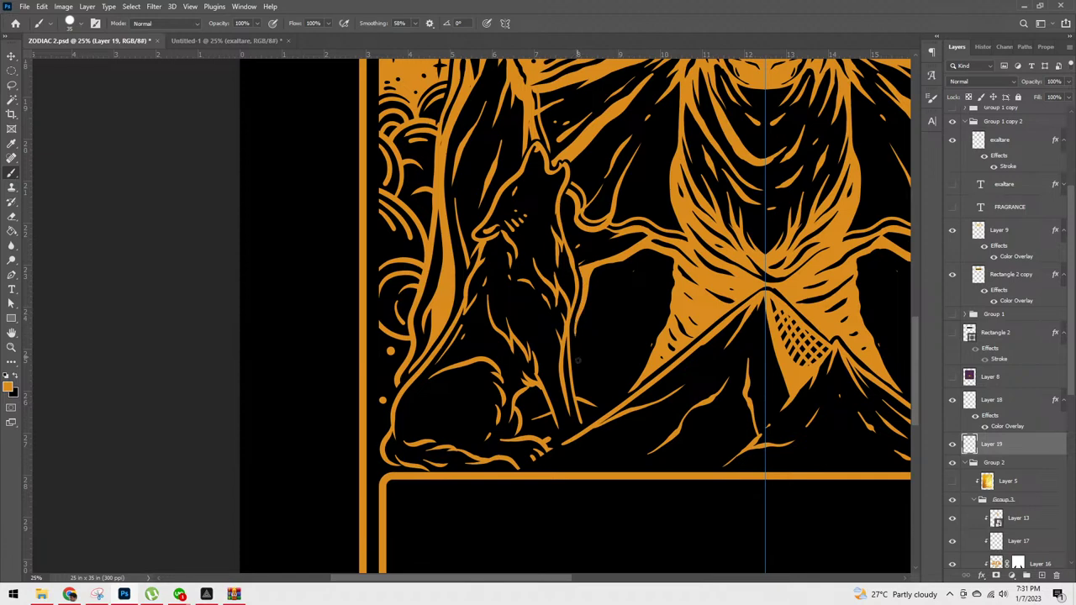
pyautogui.moveTo(575, 346); pyautogui.dragTo(593, 426)
# Step: Examine the wolves' added fur strokes across the whole poster and up close
pyautogui.scroll(-5, 578, 354)
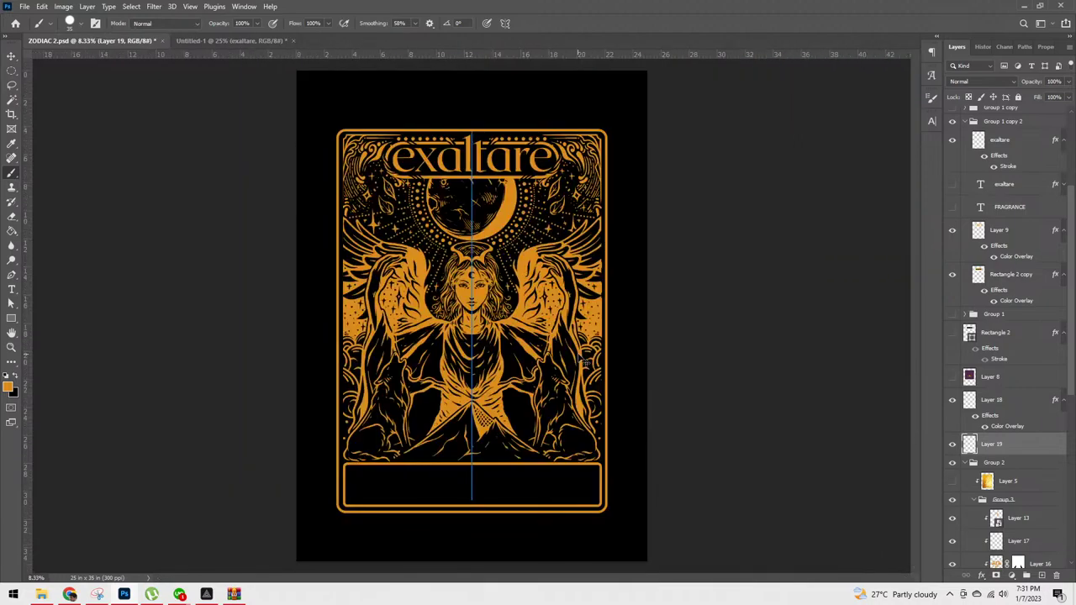
pyautogui.scroll(2, 583, 361)
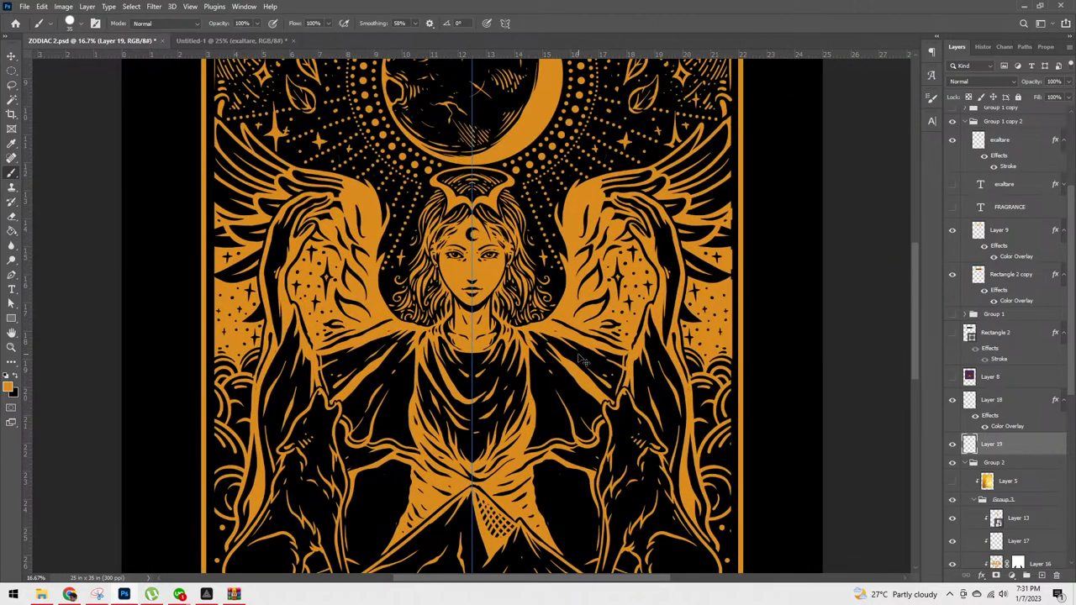
pyautogui.scroll(1, 583, 361)
pyautogui.moveTo(757, 454)
pyautogui.mouseDown()
pyautogui.moveTo(759, 176)
pyautogui.moveTo(807, 164)
pyautogui.mouseUp()
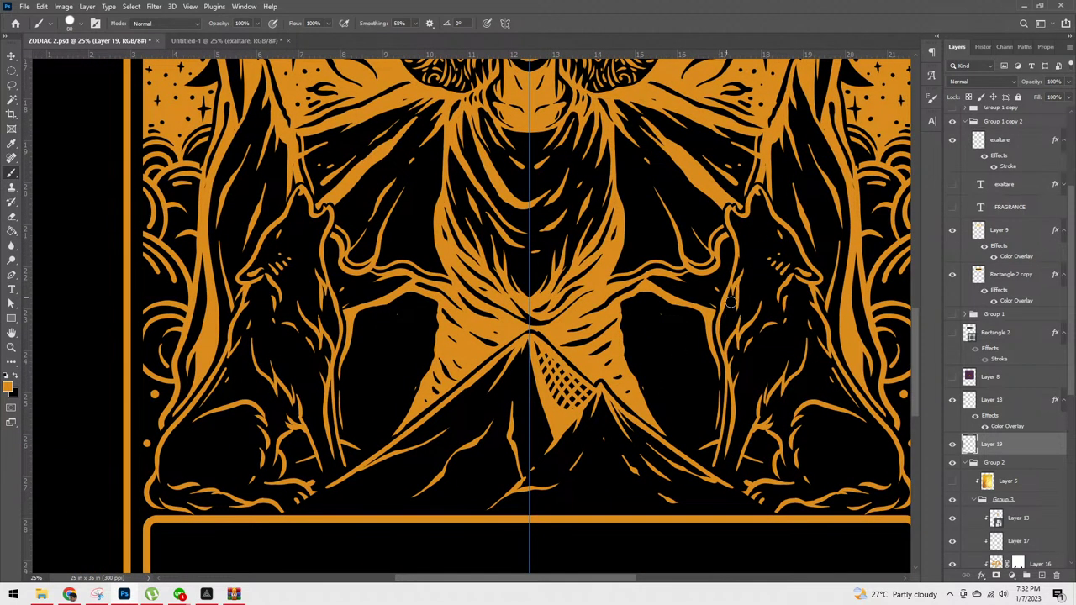
pyautogui.hotkey('ctrl', '-')
pyautogui.hotkey('ctrl', '-')
pyautogui.hotkey('ctrl', '-')
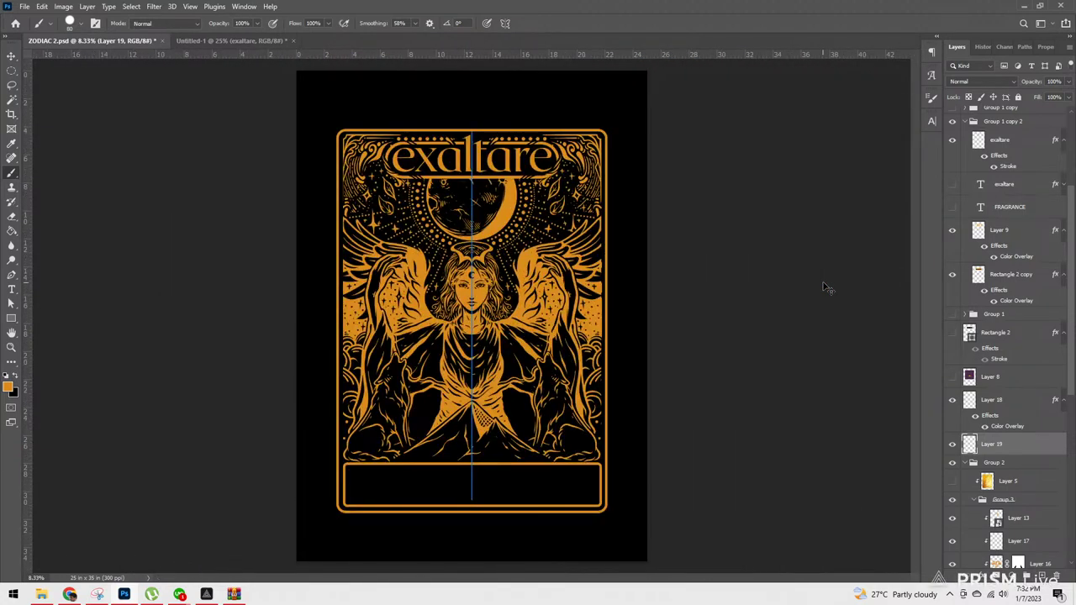
pyautogui.hotkey('ctrl', '+')
pyautogui.hotkey('ctrl', '+')
pyautogui.hotkey('ctrl', '+')
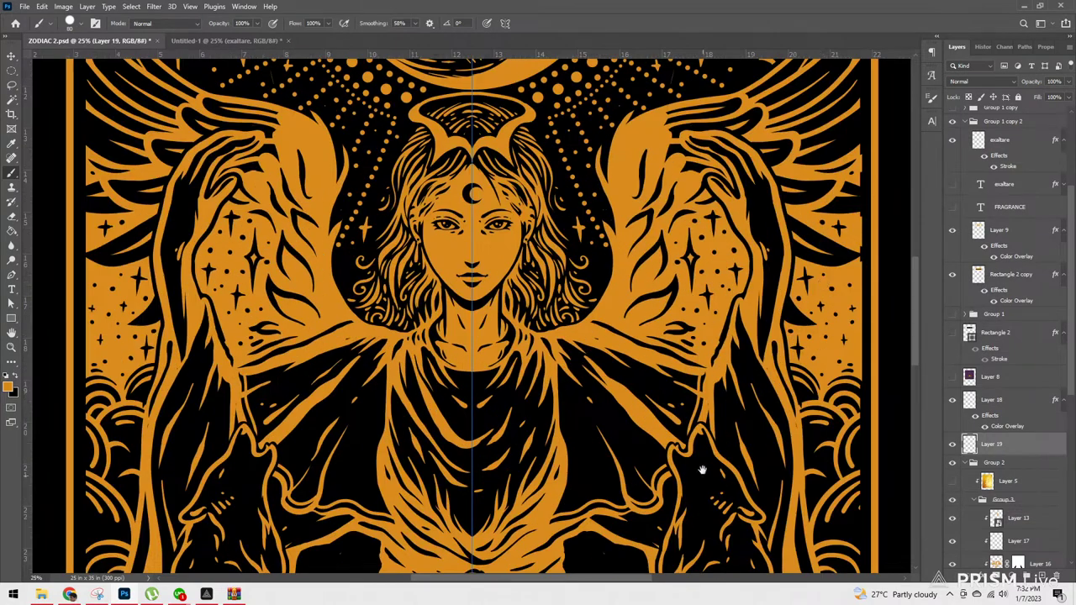
pyautogui.moveTo(702, 469)
pyautogui.mouseDown()
pyautogui.moveTo(740, 303)
pyautogui.moveTo(742, 330)
pyautogui.moveTo(747, 317)
pyautogui.mouseUp()
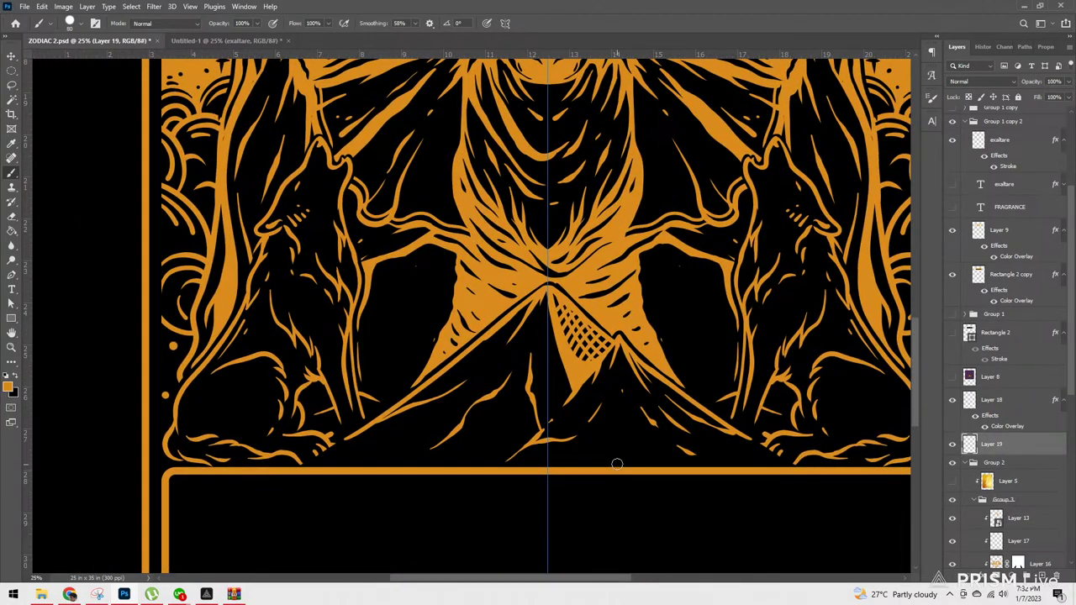
# Step: Choose the recent hard round brush with 196% spacing for painting separate dots
pyautogui.click(82, 24)
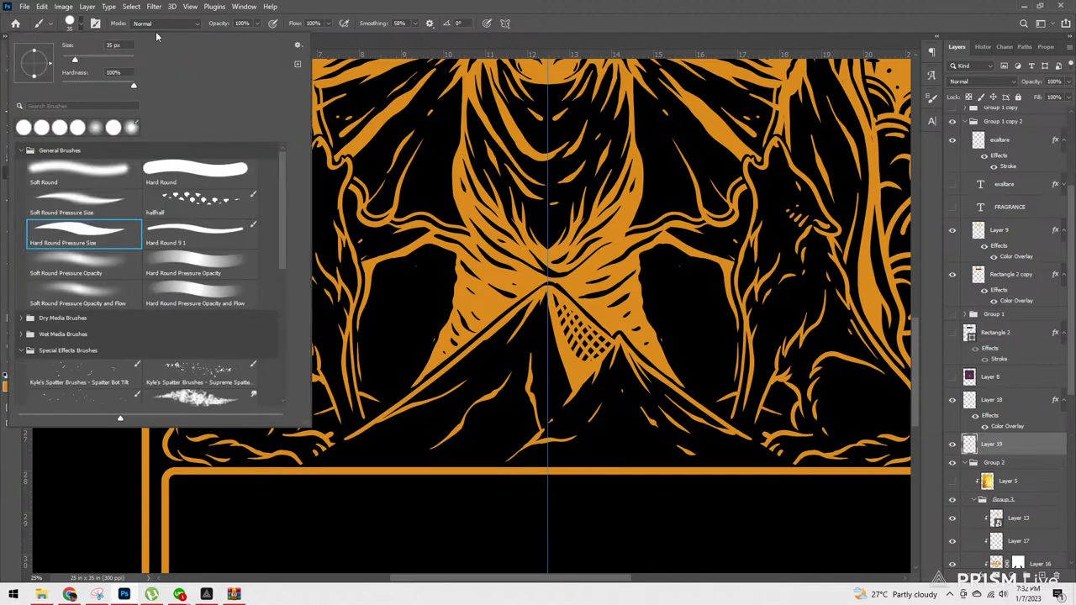
pyautogui.click(95, 22)
pyautogui.click(78, 25)
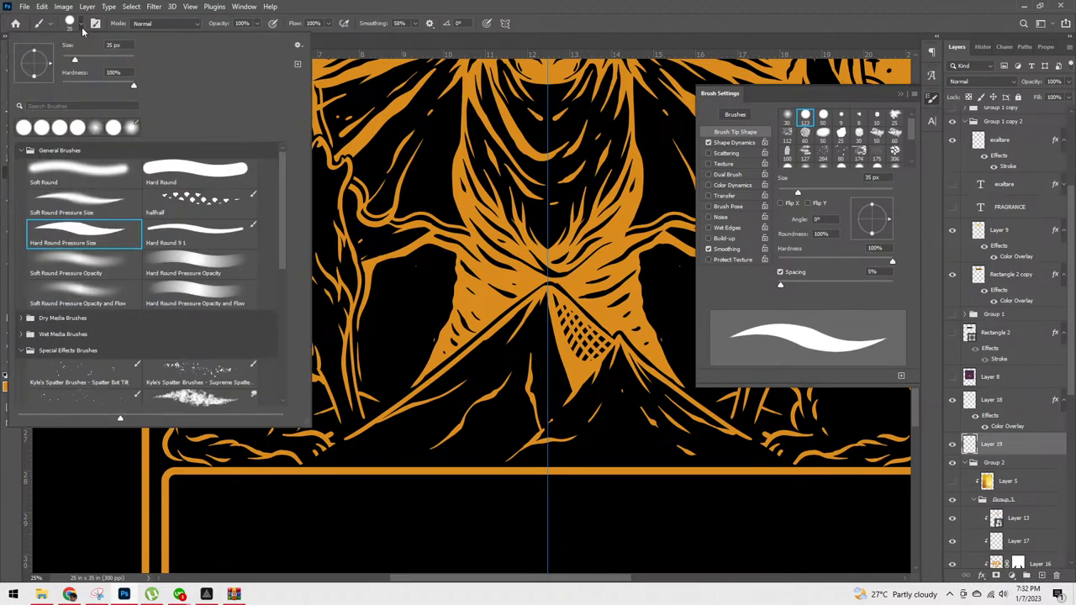
pyautogui.click(77, 126)
pyautogui.click(59, 126)
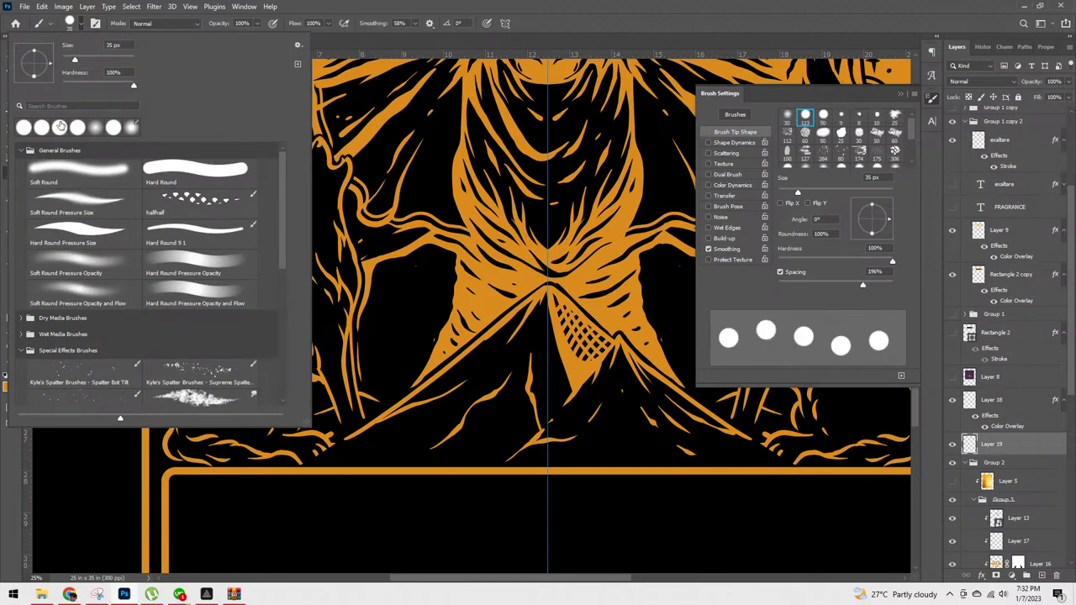
pyautogui.click(931, 98)
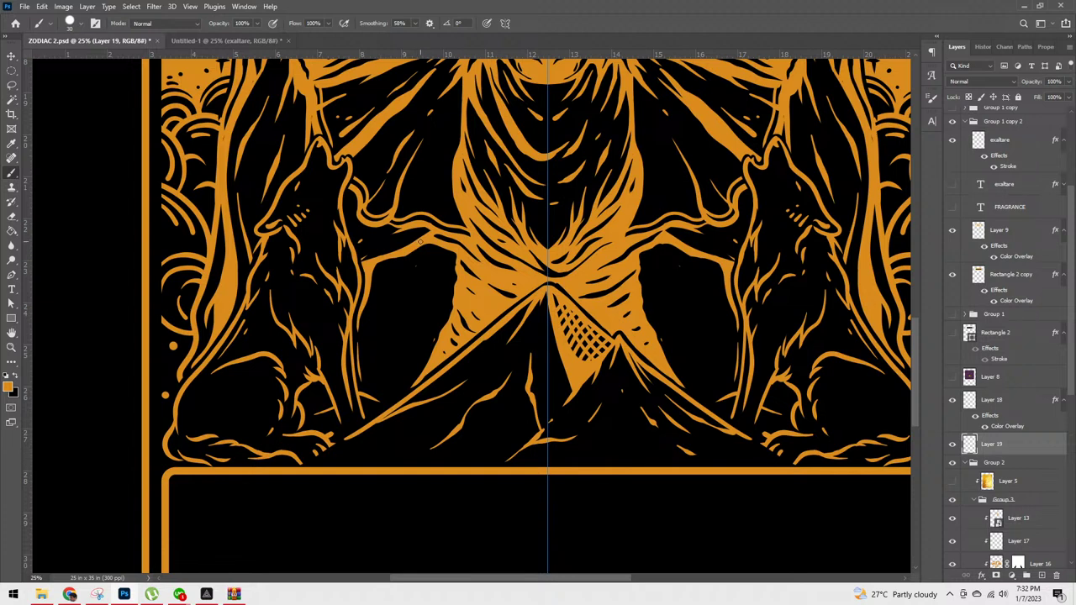
# Step: Paint a mirrored curved row of large orange dots in the gaps between the wolves and the robe on Layer 19
pyautogui.moveTo(406, 258); pyautogui.dragTo(360, 338)
pyautogui.hotkey('ctrl', 'z')
pyautogui.moveTo(375, 288)
pyautogui.mouseDown()
pyautogui.moveTo(364, 331)
pyautogui.moveTo(370, 396)
pyautogui.mouseUp()
pyautogui.click(381, 270)
pyautogui.click(392, 291)
pyautogui.click(402, 308)
pyautogui.click(417, 325)
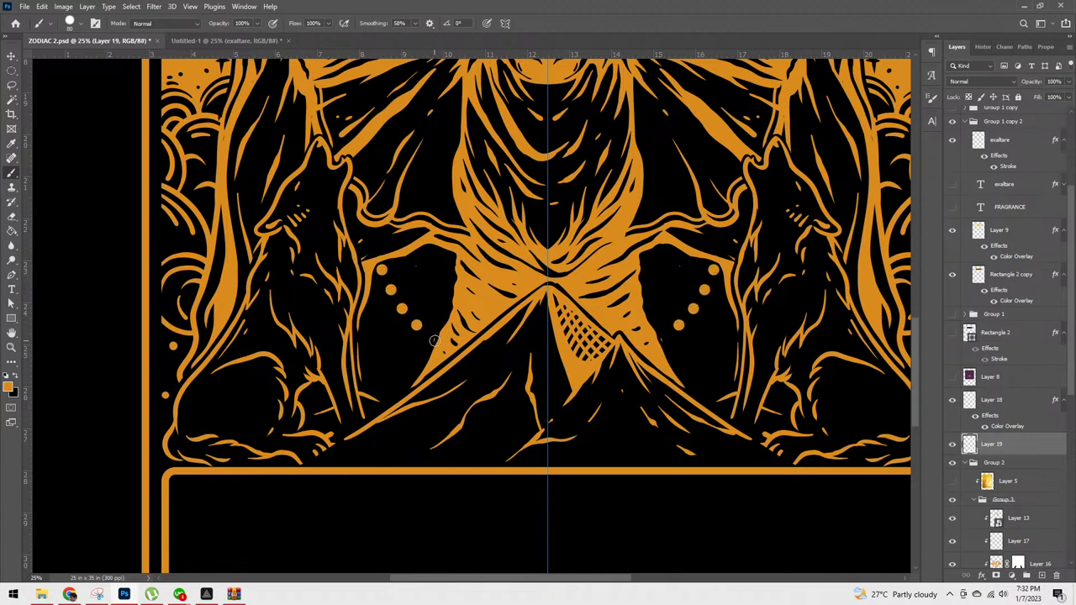
pyautogui.click(432, 339)
# Step: Add mirrored rows of smaller orange dots on both sides of the large dots between the wolves and the robe
pyautogui.moveTo(389, 263); pyautogui.dragTo(442, 330)
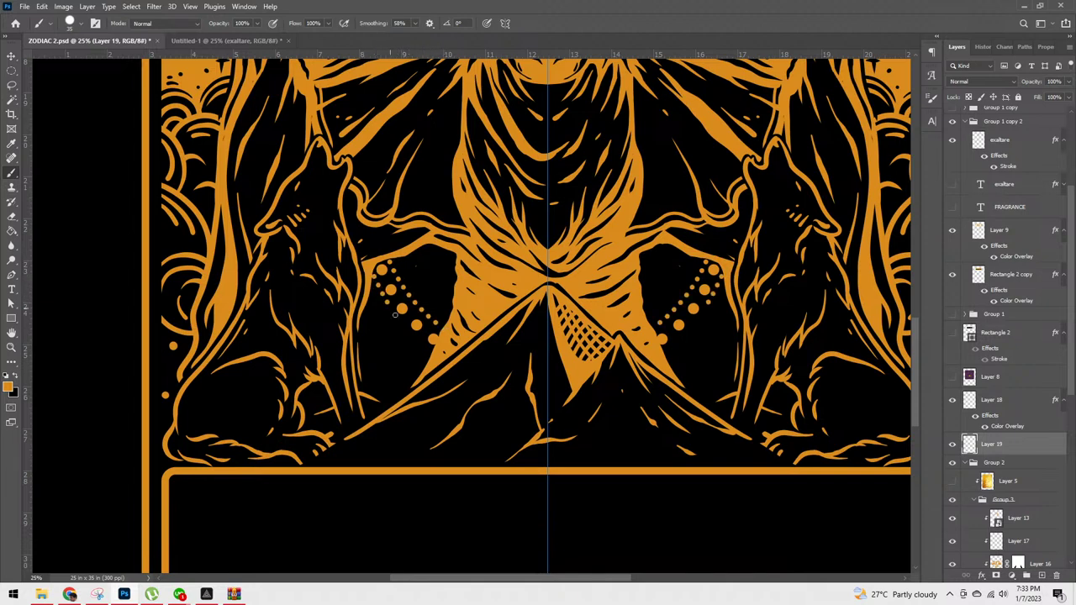
pyautogui.moveTo(372, 272); pyautogui.dragTo(411, 333)
pyautogui.moveTo(374, 274); pyautogui.dragTo(398, 321)
pyautogui.moveTo(373, 279); pyautogui.dragTo(435, 354)
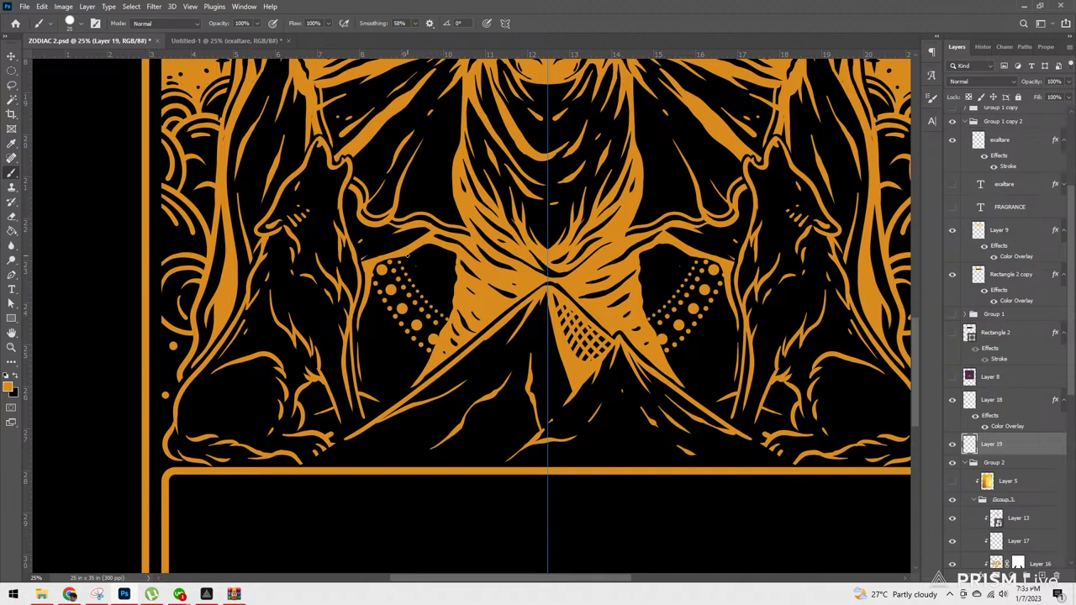
pyautogui.click(415, 274)
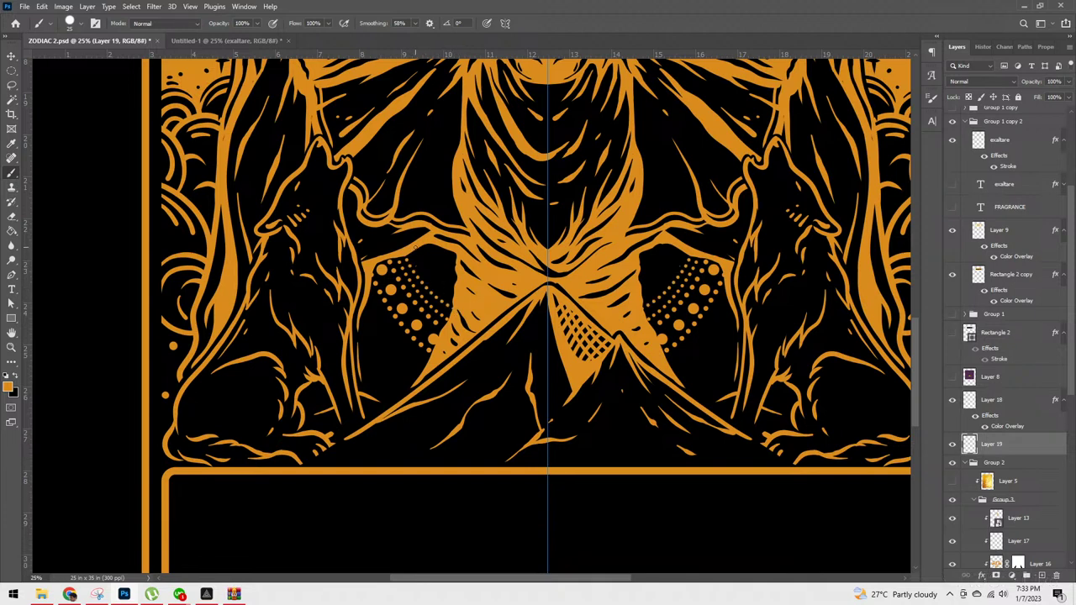
pyautogui.click(428, 275)
# Step: Brush a thin orange arc along the inner edge of the dot rows with the continuous-stroke brush
pyautogui.scroll(-3, 418, 248)
pyautogui.scroll(3, 417, 250)
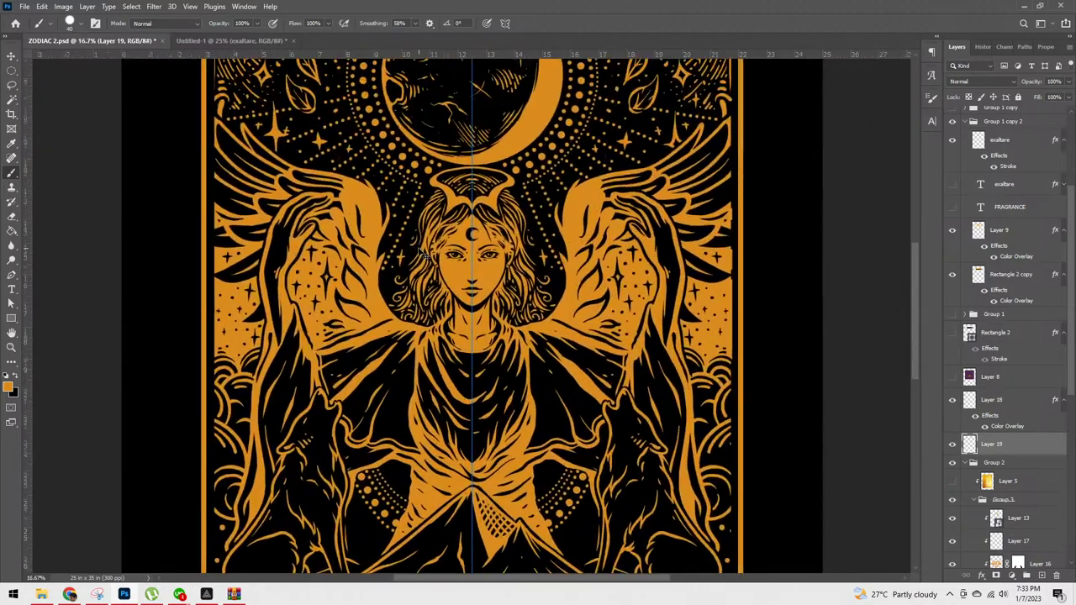
pyautogui.scroll(-2, 754, 263)
pyautogui.scroll(-1, 754, 263)
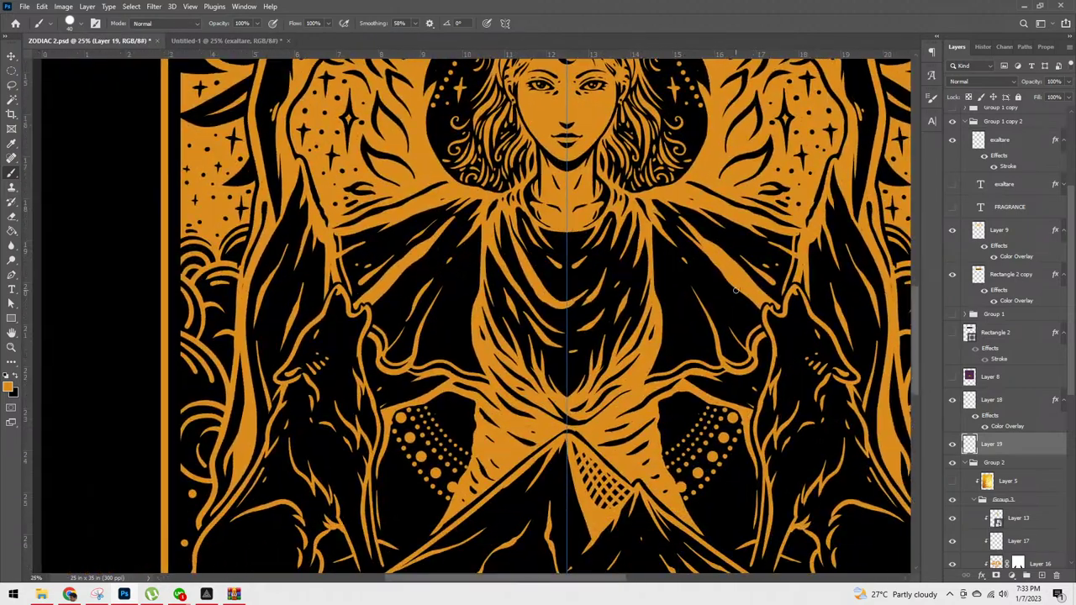
pyautogui.click(82, 24)
pyautogui.press('Escape')
pyautogui.moveTo(428, 401); pyautogui.dragTo(481, 454)
pyautogui.hotkey('ctrl', 'z')
pyautogui.hotkey('ctrl', 'z')
pyautogui.moveTo(429, 399); pyautogui.dragTo(482, 452)
pyautogui.hotkey('ctrl', 'z')
pyautogui.hotkey('ctrl', 'z')
pyautogui.moveTo(446, 408)
pyautogui.mouseDown()
pyautogui.moveTo(457, 436)
pyautogui.moveTo(480, 449)
pyautogui.mouseUp()
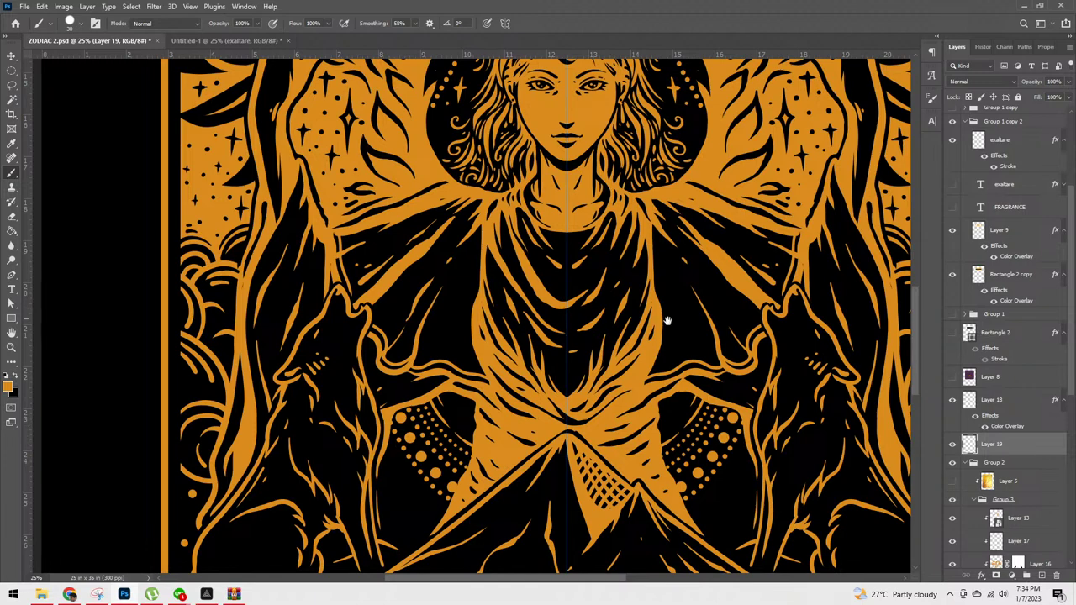
# Step: Brush curved cloud-like orange lines below the dots, between the wolves' front legs and the mountain slopes
pyautogui.moveTo(649, 312); pyautogui.dragTo(710, 220)
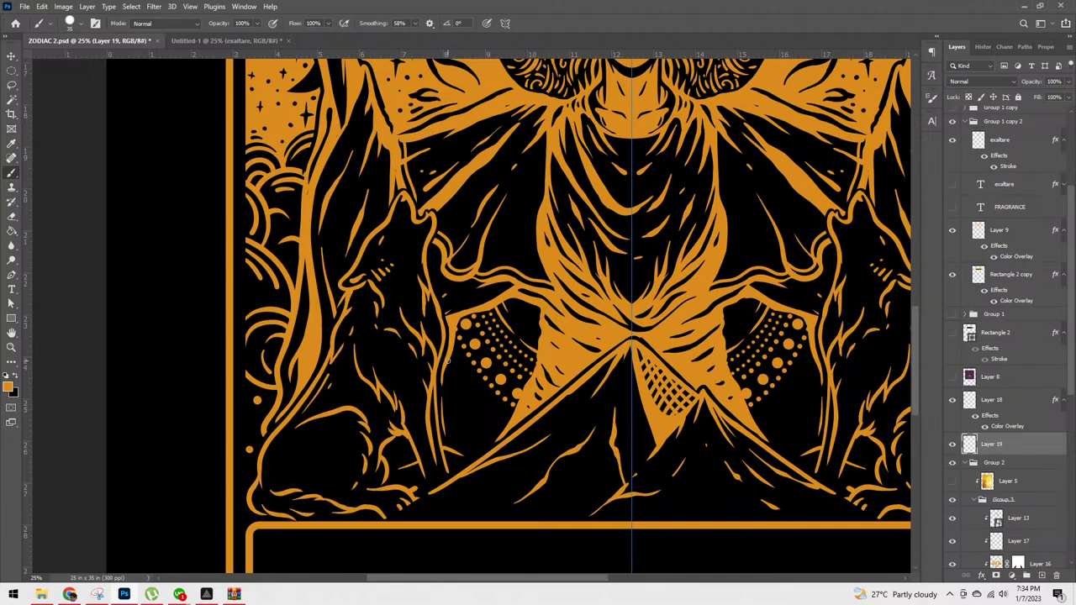
pyautogui.moveTo(447, 362)
pyautogui.mouseDown()
pyautogui.moveTo(469, 408)
pyautogui.moveTo(446, 435)
pyautogui.mouseUp()
pyautogui.moveTo(451, 372)
pyautogui.mouseDown()
pyautogui.moveTo(456, 413)
pyautogui.moveTo(474, 379)
pyautogui.moveTo(511, 427)
pyautogui.mouseUp()
pyautogui.hotkey('ctrl', 'z')
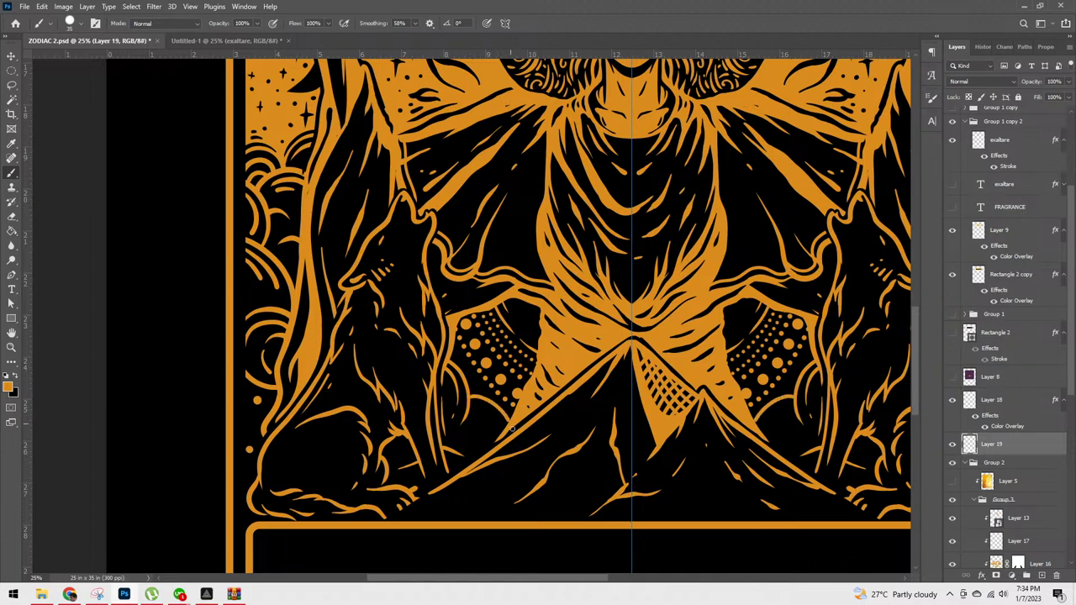
pyautogui.hotkey('ctrl', 'z')
pyautogui.moveTo(485, 398)
pyautogui.mouseDown()
pyautogui.moveTo(510, 426)
pyautogui.moveTo(488, 410)
pyautogui.moveTo(503, 427)
pyautogui.moveTo(497, 419)
pyautogui.mouseUp()
pyautogui.moveTo(464, 379); pyautogui.dragTo(487, 405)
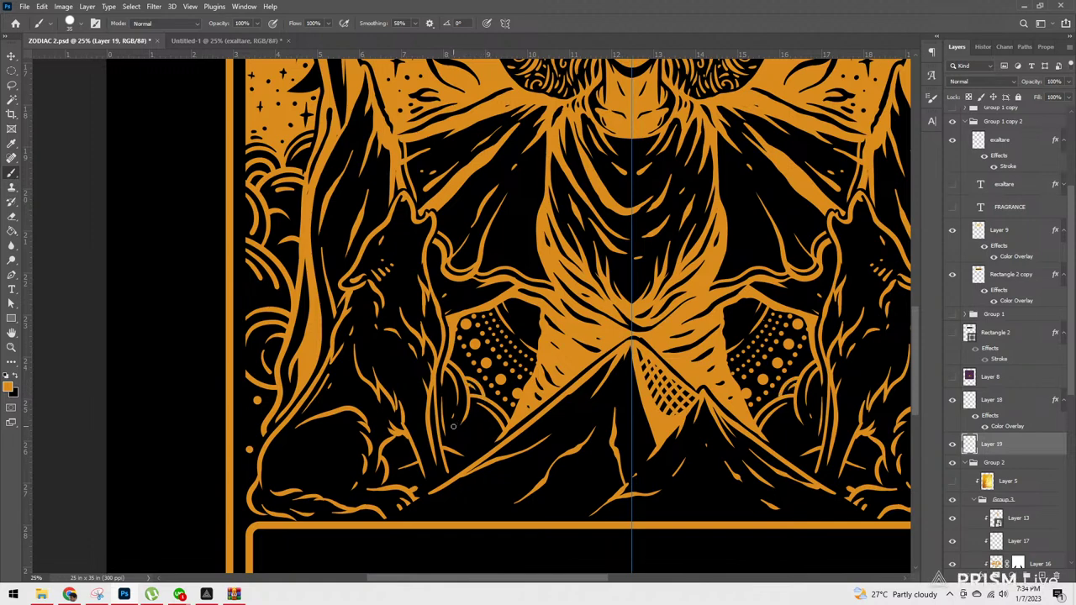
pyautogui.moveTo(454, 428)
pyautogui.mouseDown()
pyautogui.moveTo(477, 428)
pyautogui.moveTo(487, 444)
pyautogui.mouseUp()
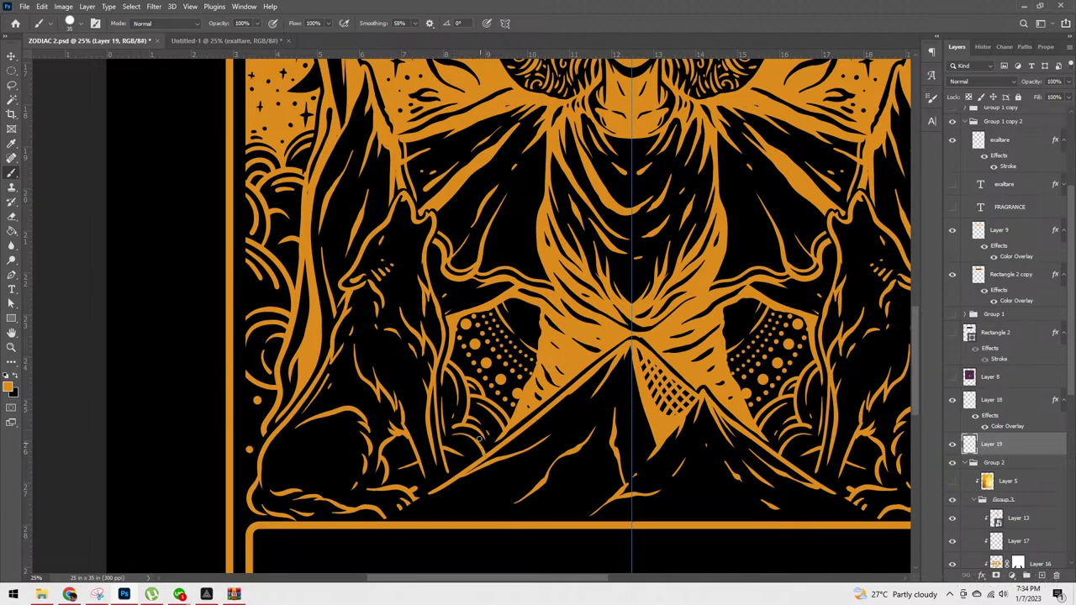
# Step: Select Layer 16 and brush extra strokes into the cloud swirls between the wings and the poster's side borders
pyautogui.hotkey('ctrl', '-')
pyautogui.hotkey('ctrl', '-')
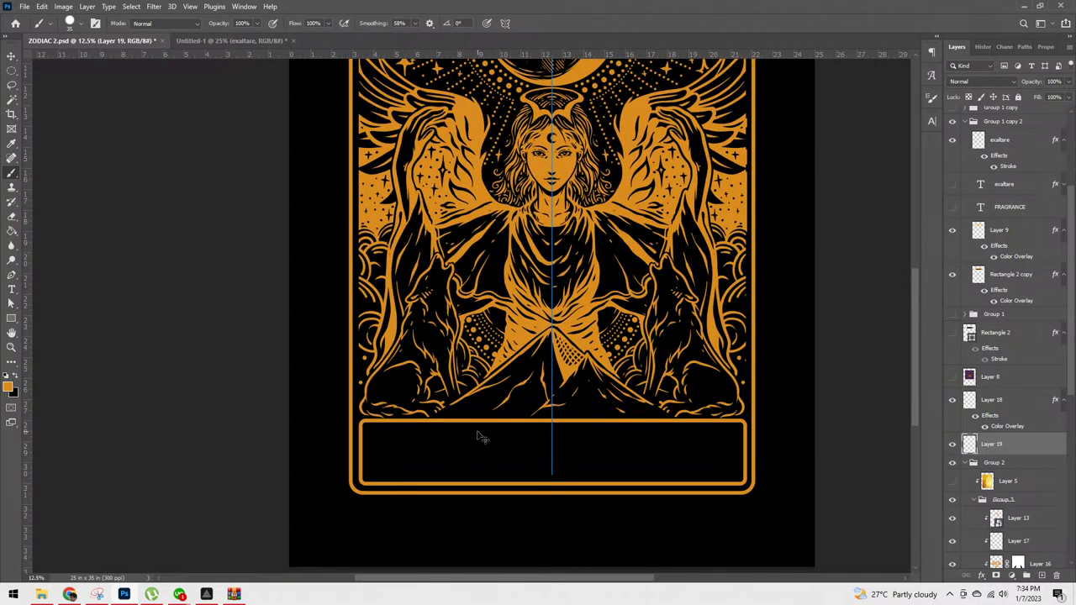
pyautogui.hotkey('ctrl', '+')
pyautogui.scroll(1, 482, 436)
pyautogui.moveTo(482, 436); pyautogui.dragTo(614, 431)
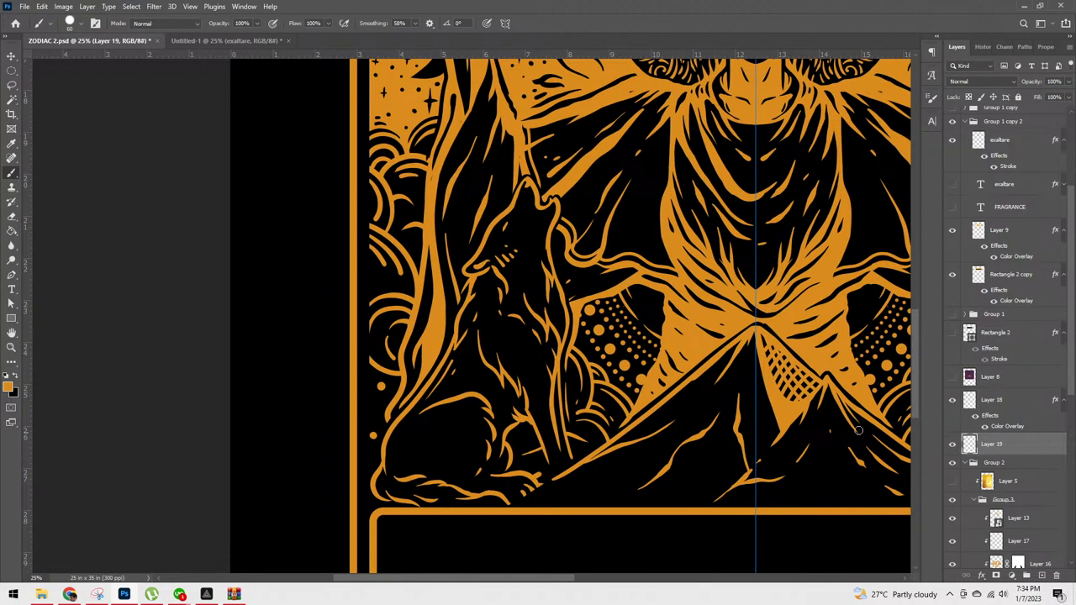
pyautogui.press('v')
pyautogui.keyDown('alt'); pyautogui.click(680, 390); pyautogui.keyUp('alt')
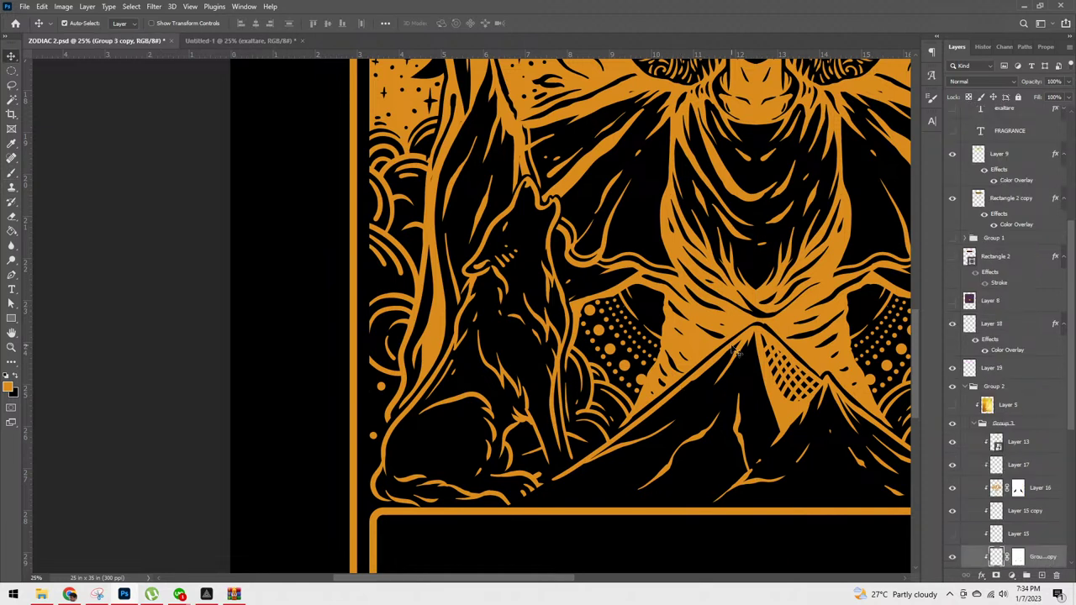
pyautogui.press('b')
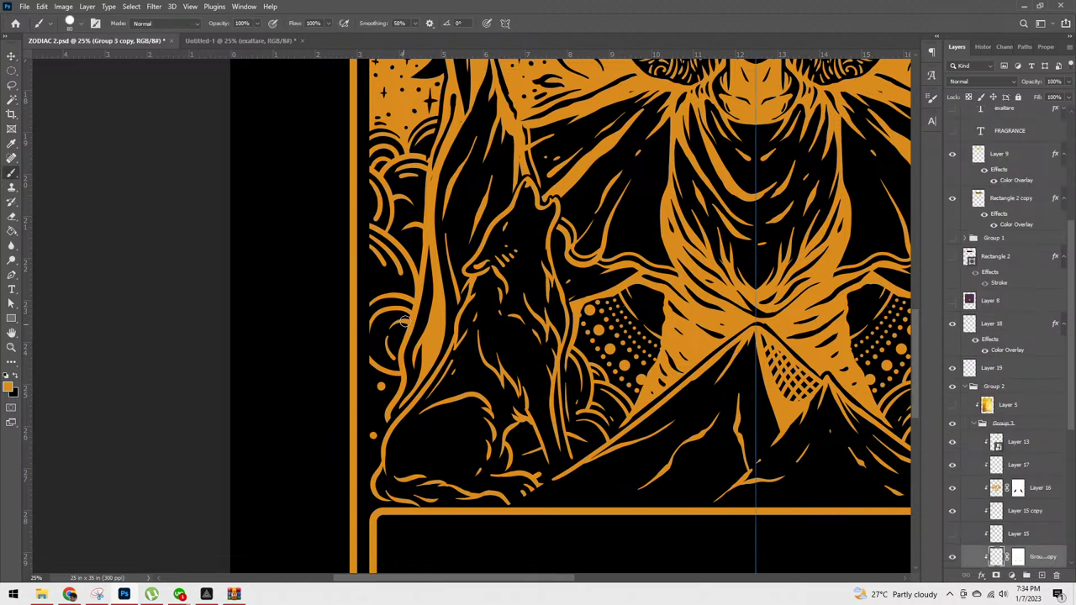
pyautogui.press('v')
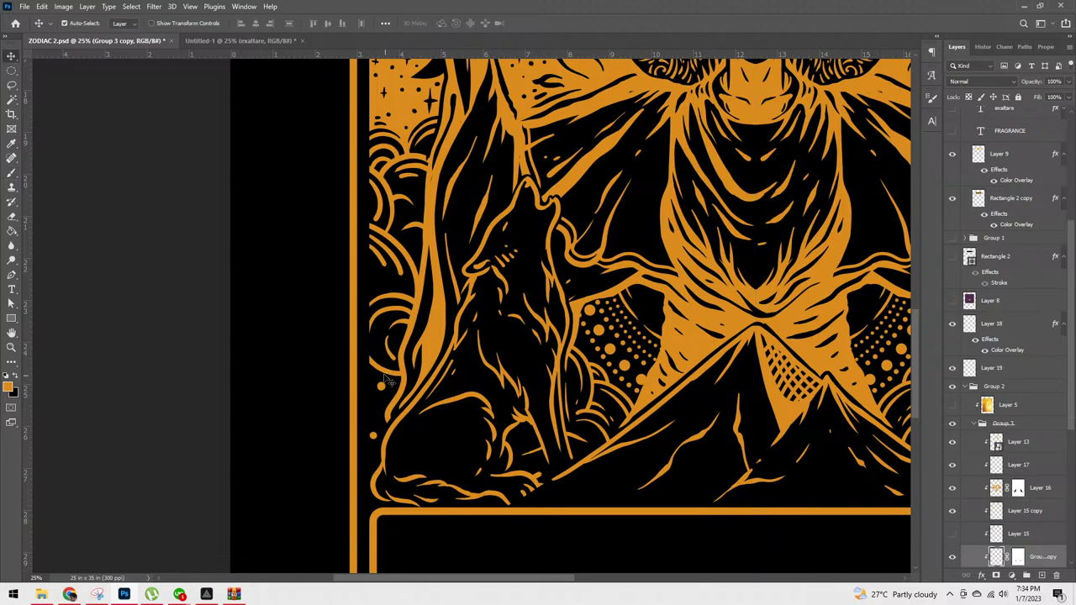
pyautogui.click(386, 378)
pyautogui.click(953, 489)
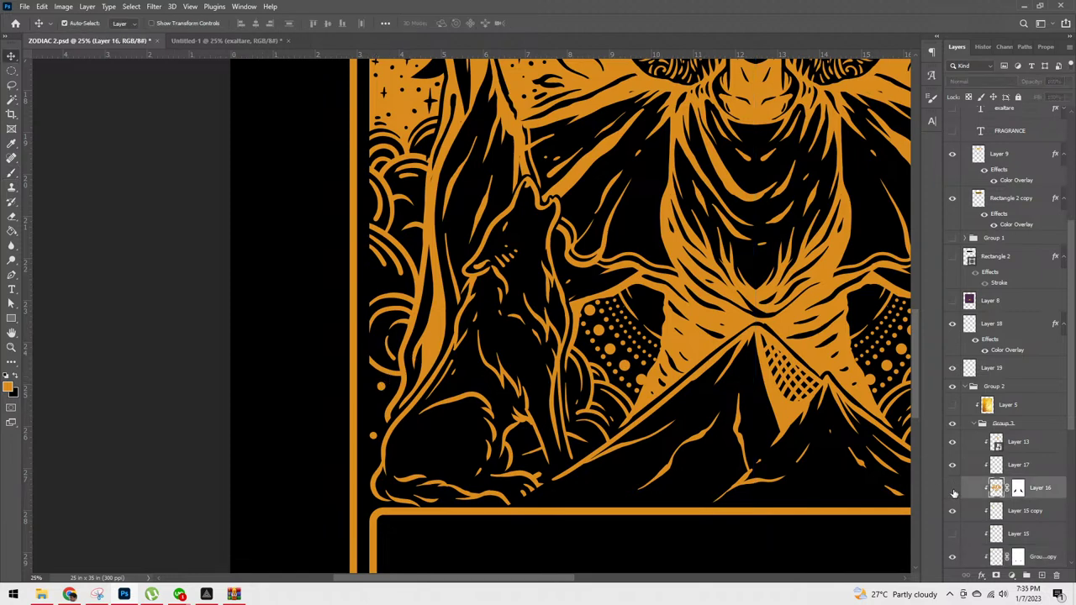
pyautogui.click(953, 489)
pyautogui.press('b')
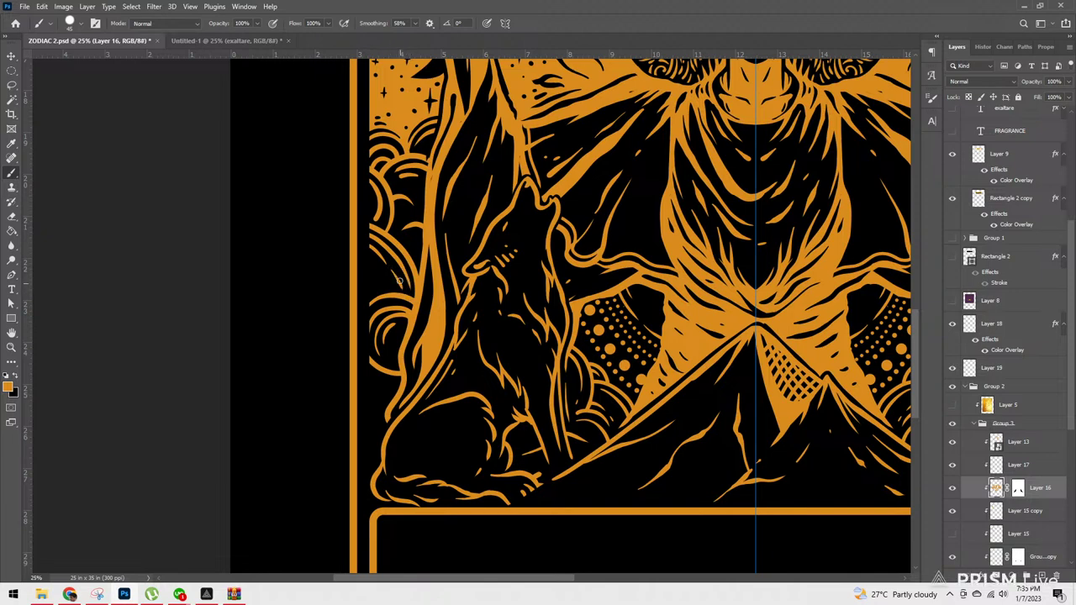
# Step: Examine the added dots and cloud lines around the wolves across the whole poster and up close
pyautogui.scroll(-2, 400, 280)
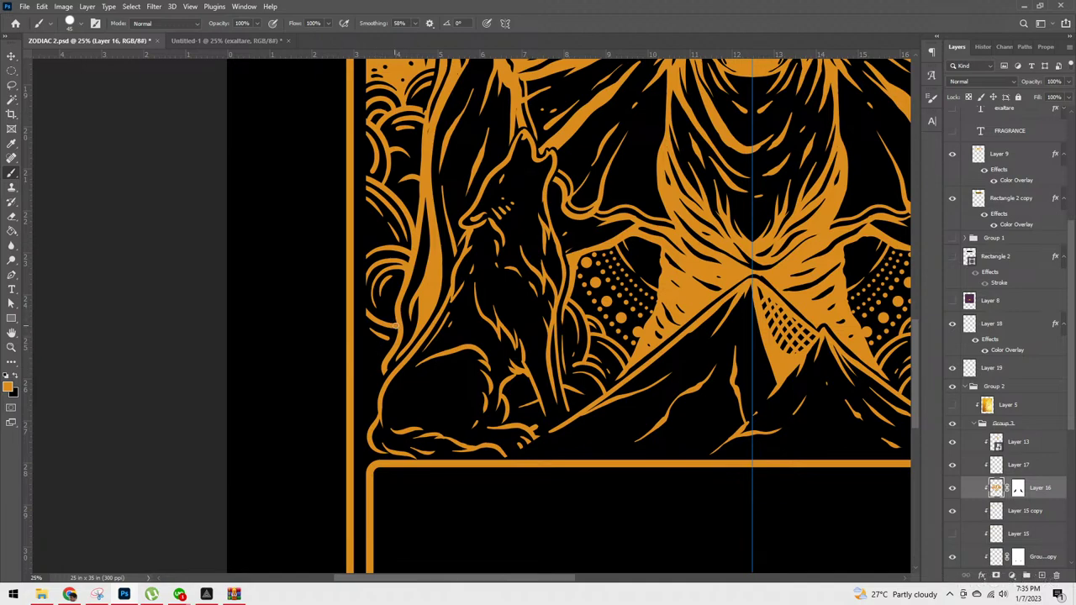
pyautogui.hotkey('ctrl', '-')
pyautogui.hotkey('ctrl', '-')
pyautogui.hotkey('ctrl', '-')
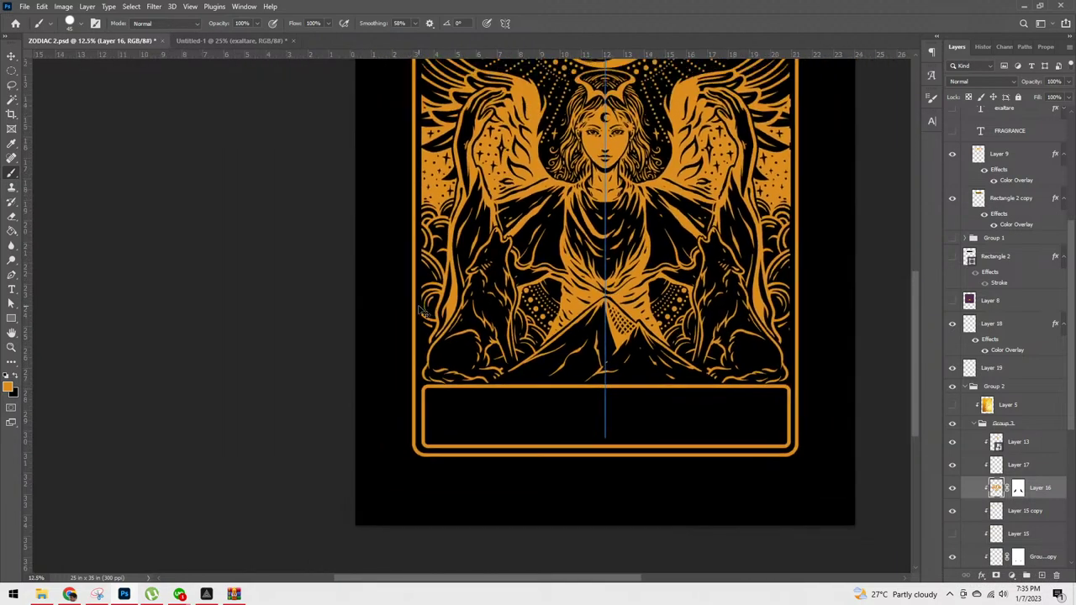
pyautogui.hotkey('ctrl', '+')
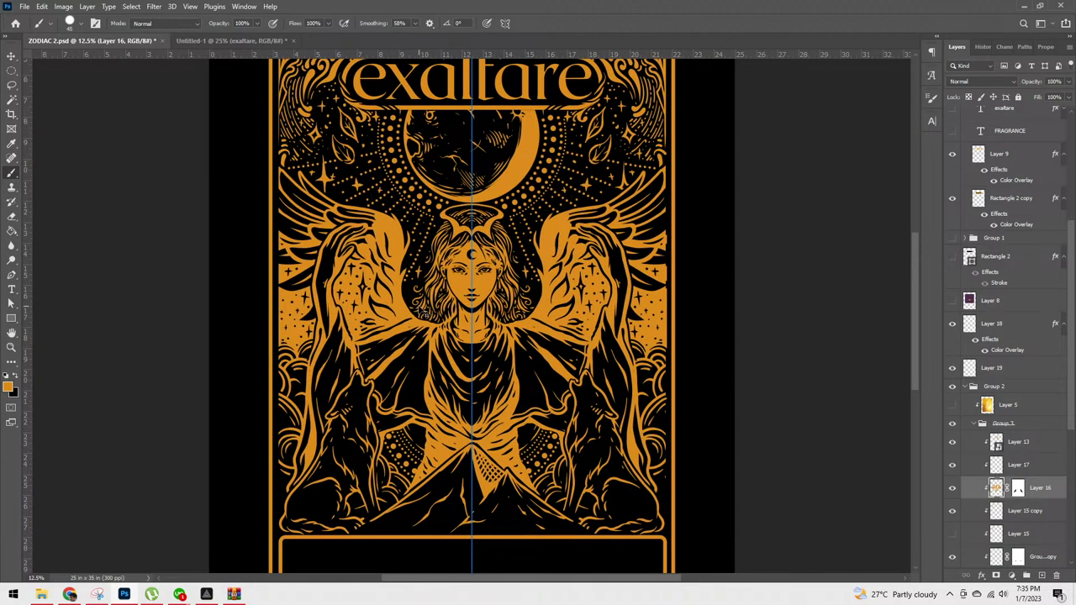
pyautogui.hotkey('ctrl', '-')
pyautogui.hotkey('ctrl', '-')
pyautogui.hotkey('ctrl', '+')
pyautogui.hotkey('ctrl', '+')
pyautogui.hotkey('ctrl', '+')
pyautogui.moveTo(610, 402); pyautogui.dragTo(698, 202)
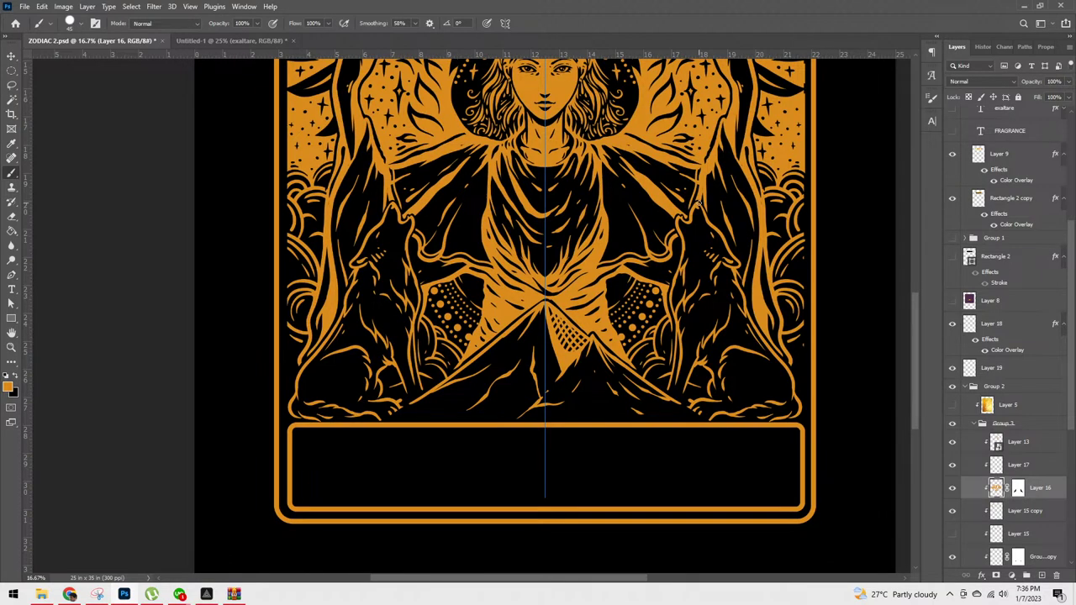
pyautogui.hotkey('ctrl', '+')
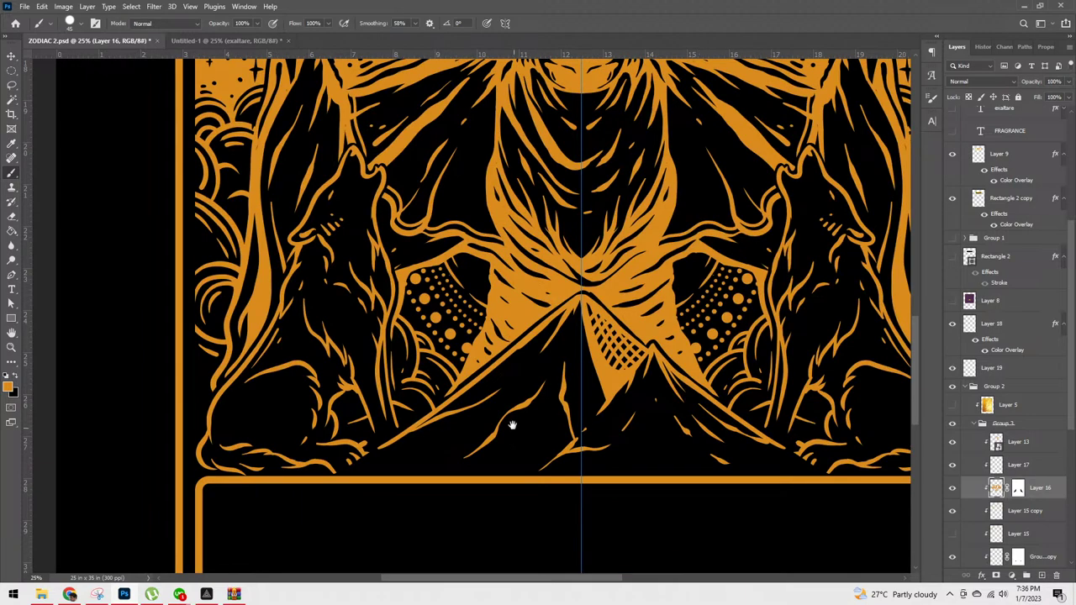
pyautogui.moveTo(512, 426); pyautogui.dragTo(595, 336)
# Step: Switch to the Hard Round brush and enlarge it to 100 px
pyautogui.click(82, 22)
pyautogui.click(206, 172)
pyautogui.click(553, 28)
pyautogui.press(']')
pyautogui.press(']')
pyautogui.press(']')
pyautogui.press(']')
pyautogui.press(']')
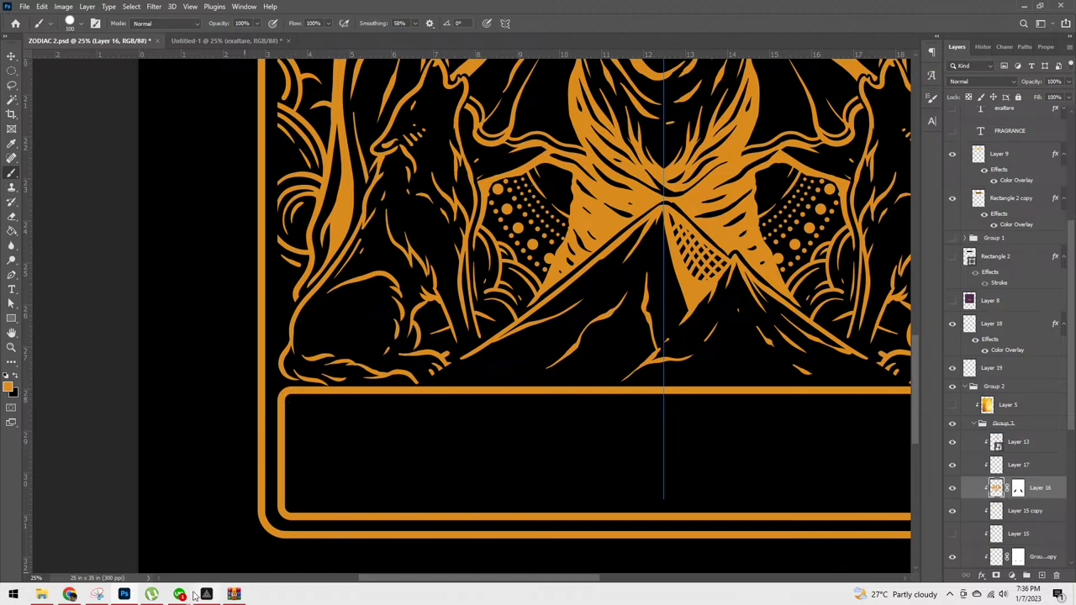
# Step: Hide Layer 19 and Layer 18 to remove the wolves and their added details from the poster
pyautogui.moveTo(207, 594)
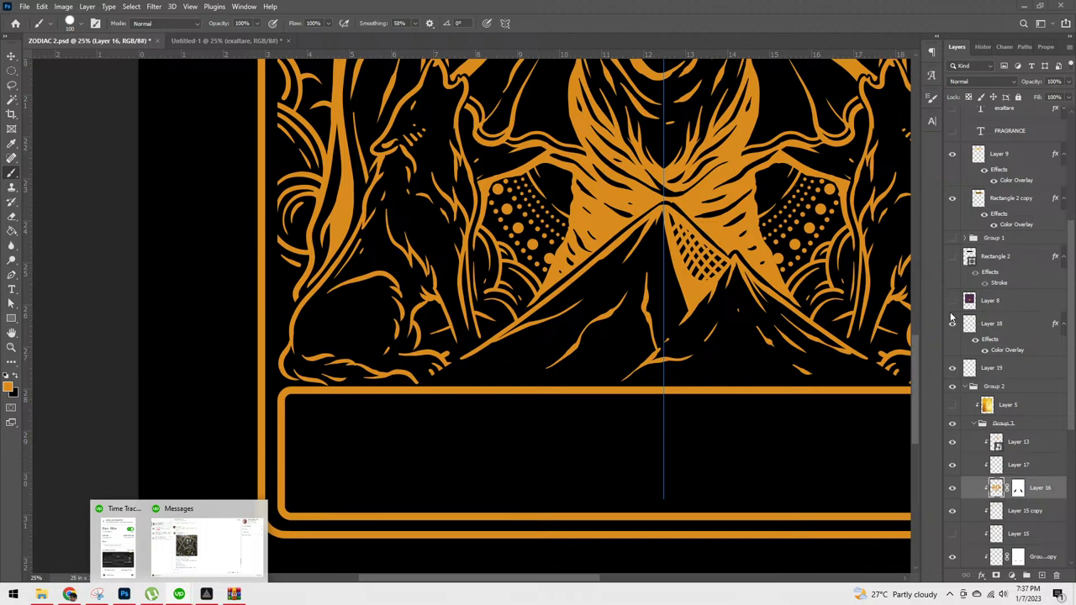
pyautogui.click(953, 367)
pyautogui.click(953, 322)
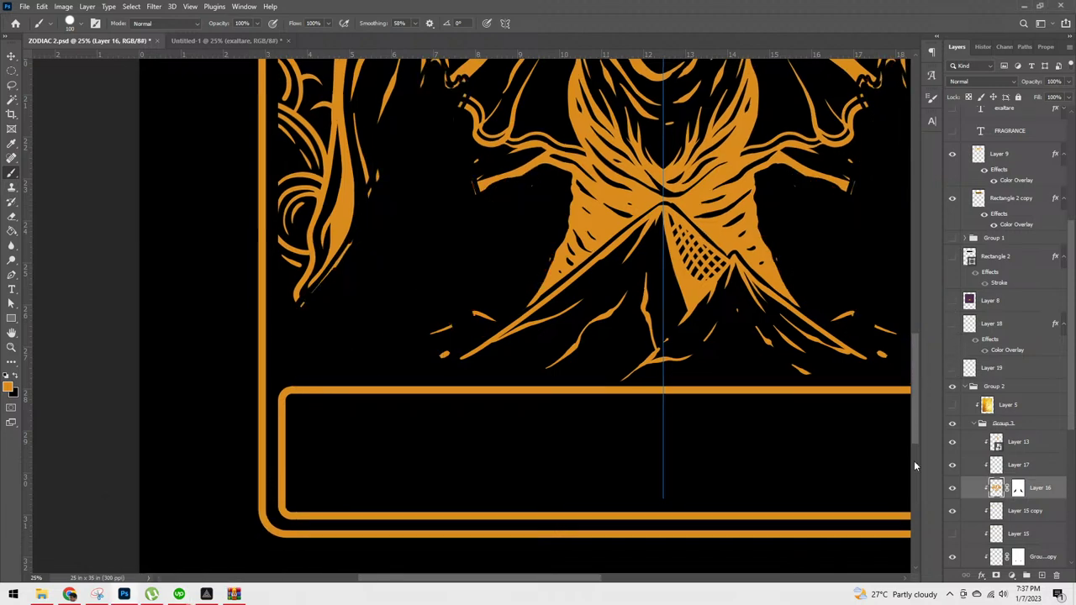
pyautogui.scroll(-4, 914, 461)
pyautogui.scroll(2, 767, 291)
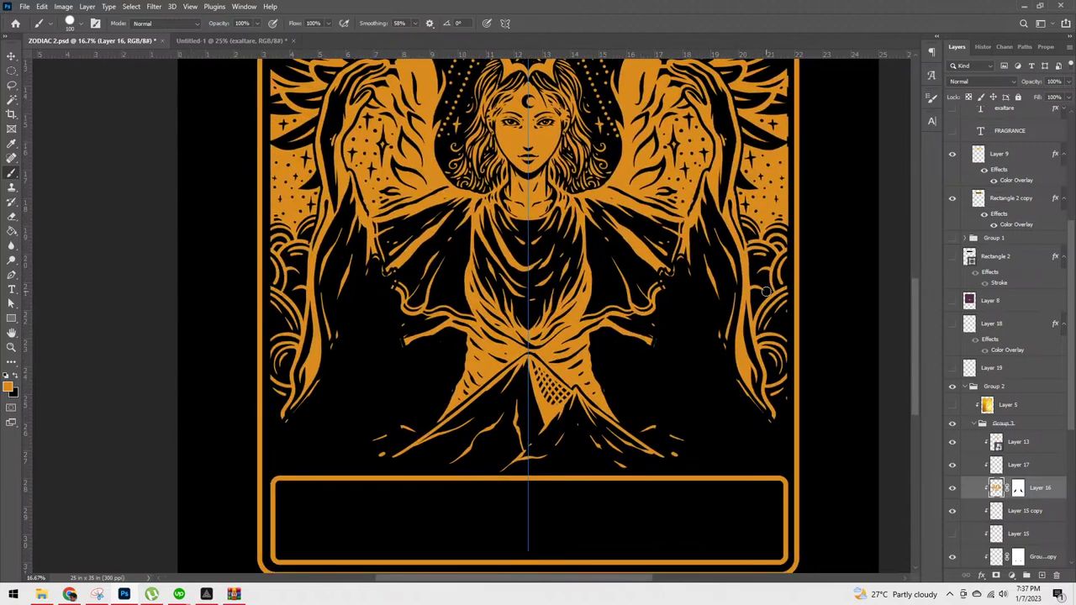
# Step: Disable Layer 16's layer mask to restore the robe sleeves hidden behind the wolves
pyautogui.click(1018, 490)
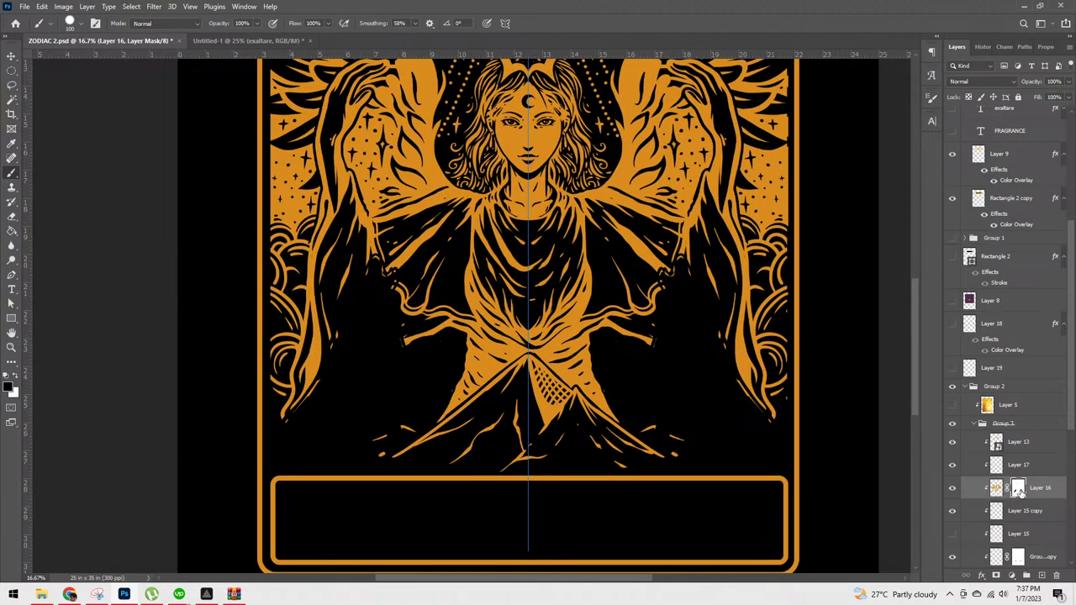
pyautogui.rightClick(1034, 491)
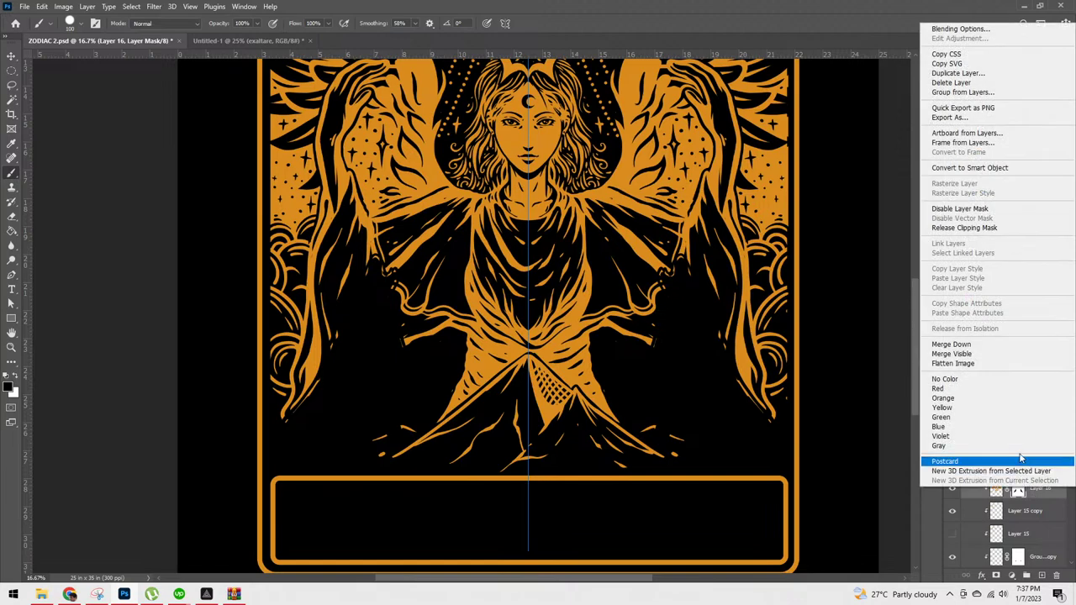
pyautogui.click(990, 210)
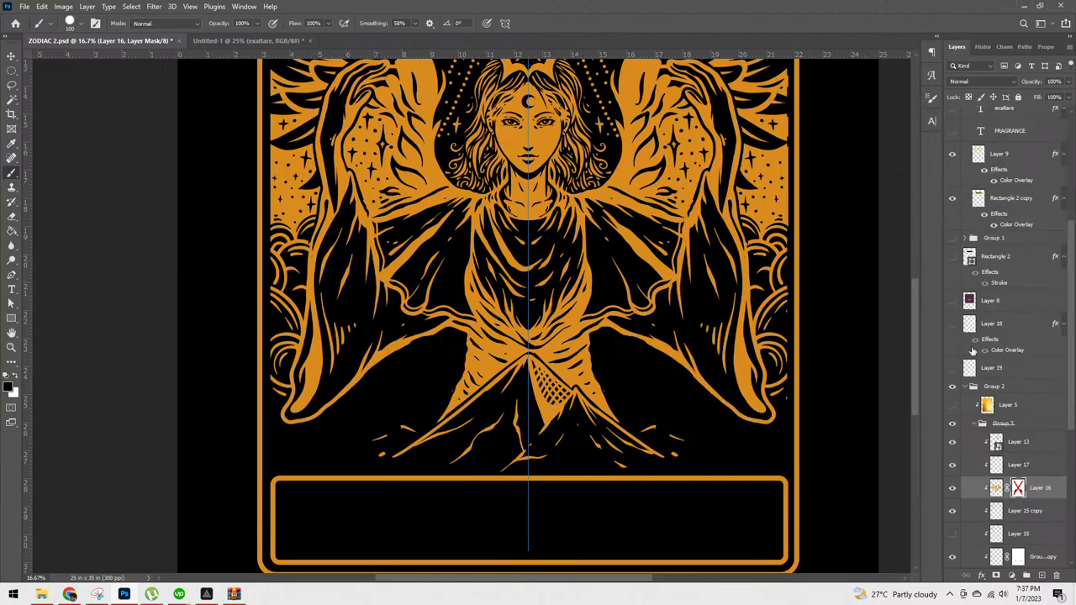
pyautogui.hotkey('ctrl', '-')
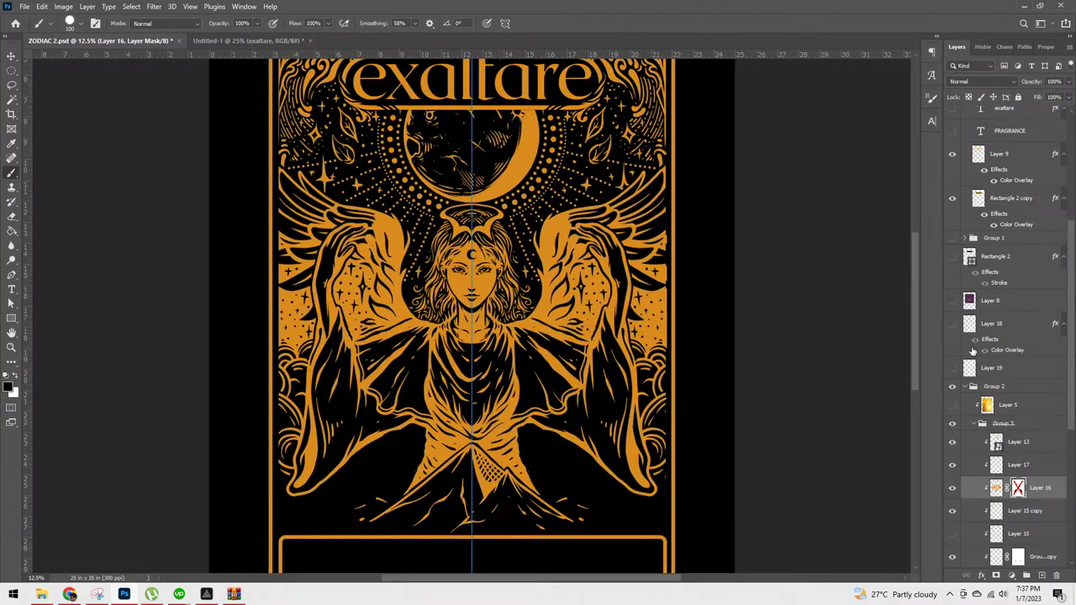
# Step: Disable the Group 3 copy layer mask to restore the hidden ground lines beside the robe's hem
pyautogui.hotkey('ctrl', '+')
pyautogui.moveTo(717, 431); pyautogui.dragTo(843, 297)
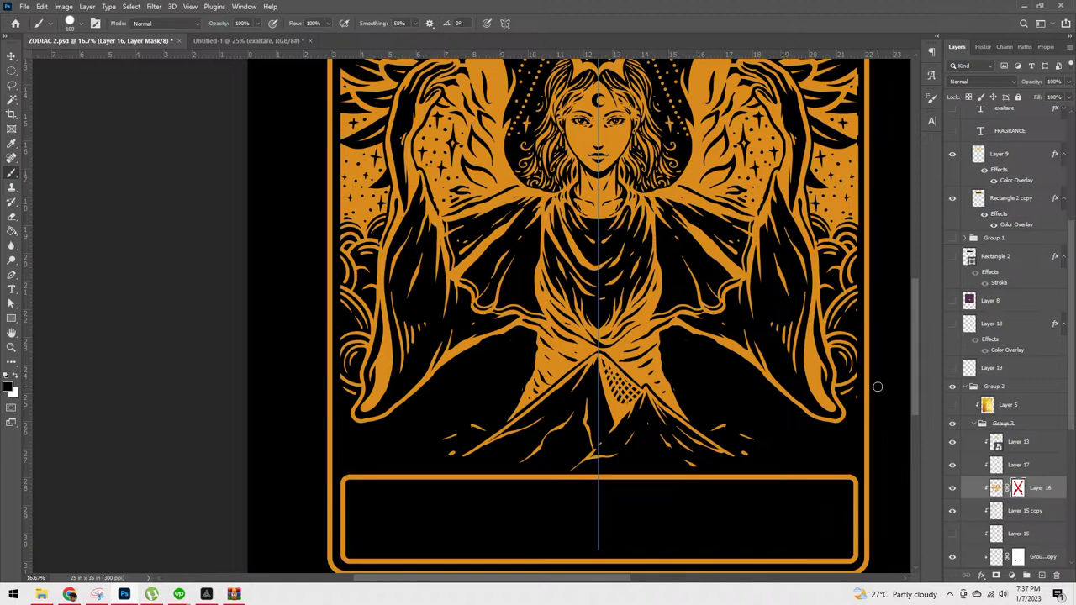
pyautogui.click(1020, 557)
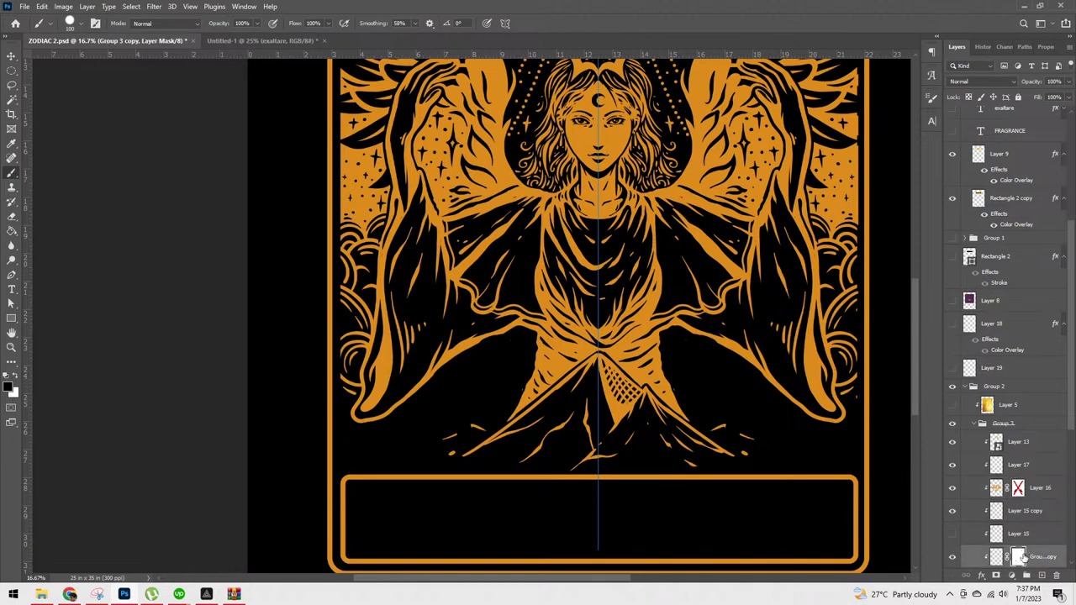
pyautogui.rightClick(1020, 557)
pyautogui.click(1019, 457)
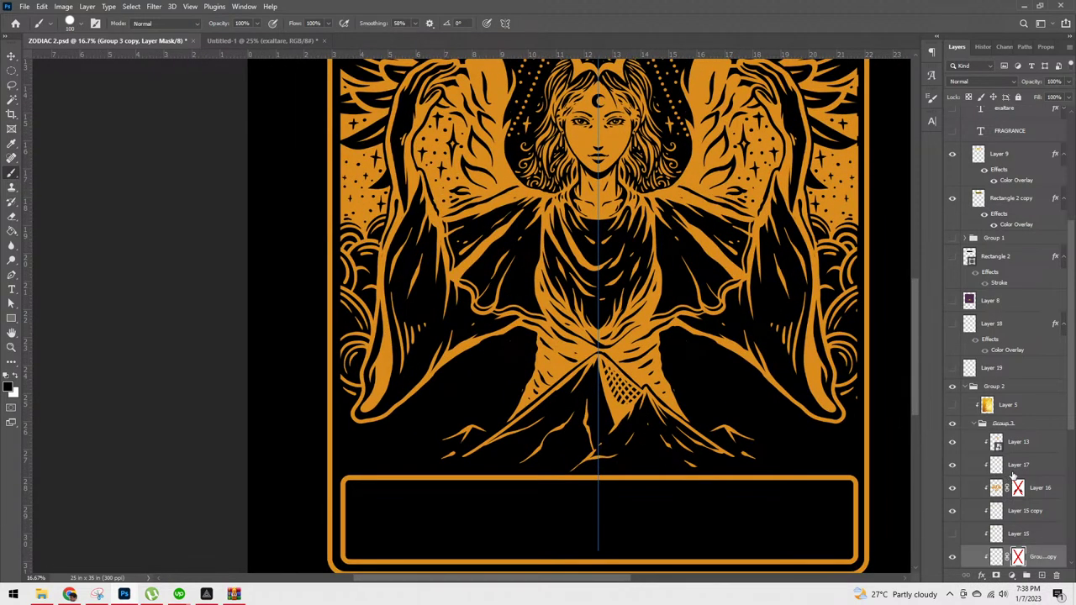
# Step: Show Layer 19 again, duplicate it, hide the duplicate and make the original Layer 19 active
pyautogui.click(953, 324)
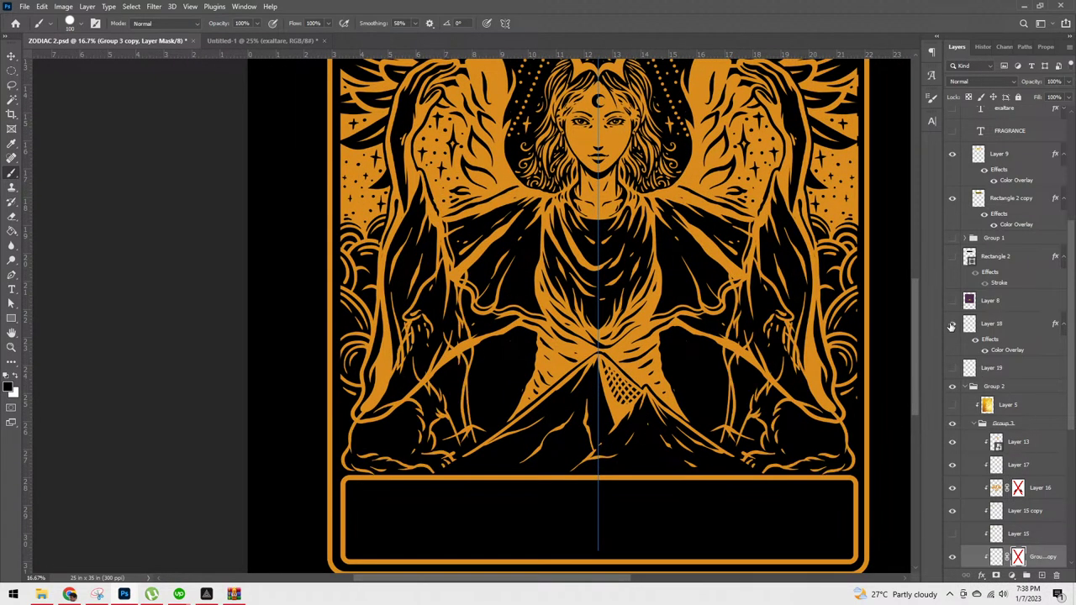
pyautogui.click(953, 324)
pyautogui.click(953, 368)
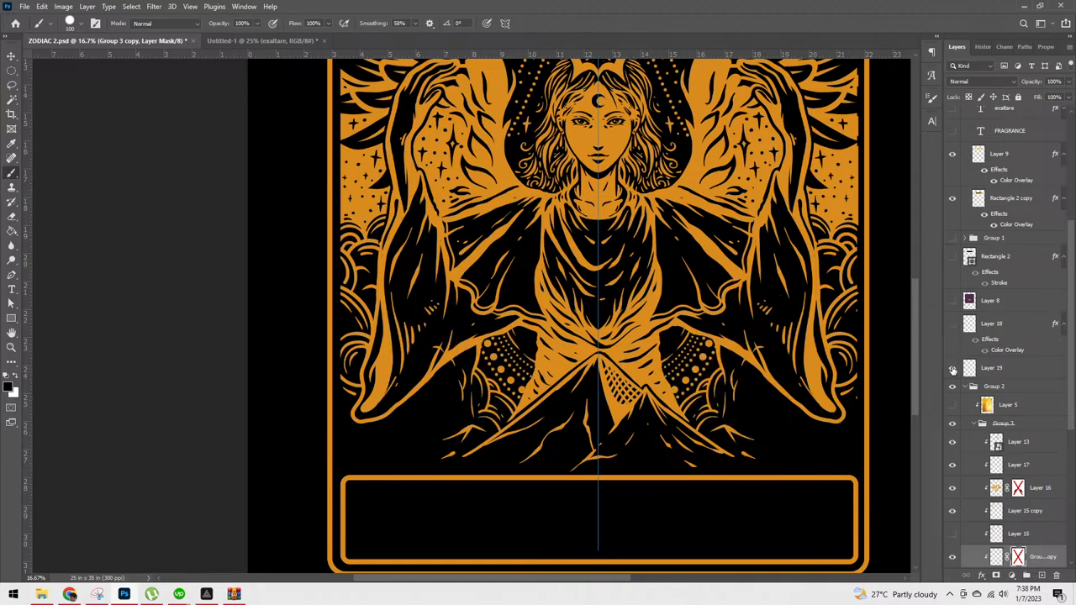
pyautogui.click(1002, 370)
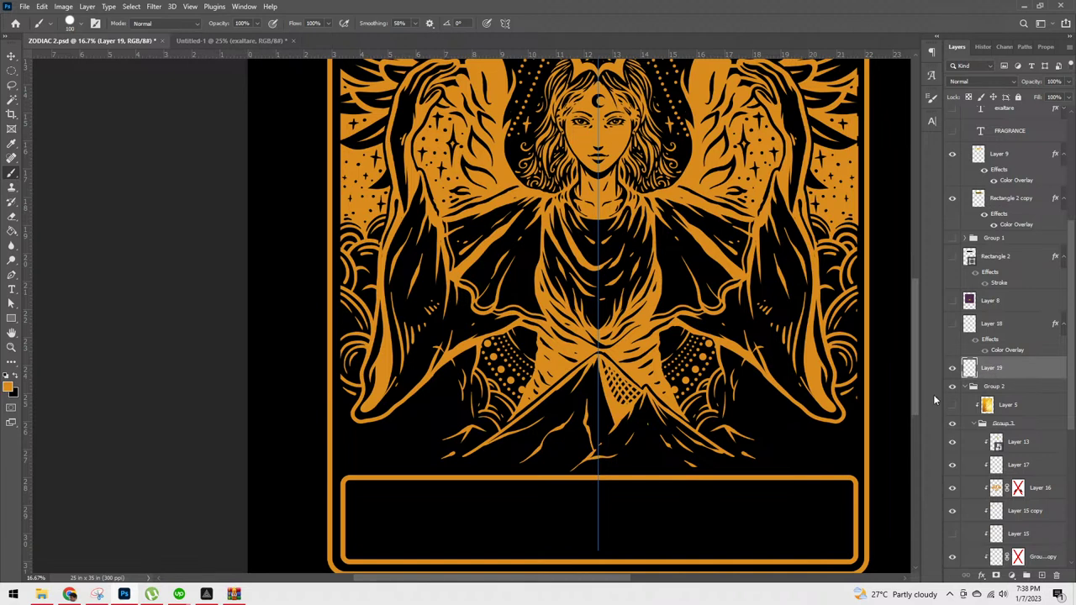
pyautogui.hotkey('ctrl', 'j')
pyautogui.click(954, 370)
pyautogui.click(975, 391)
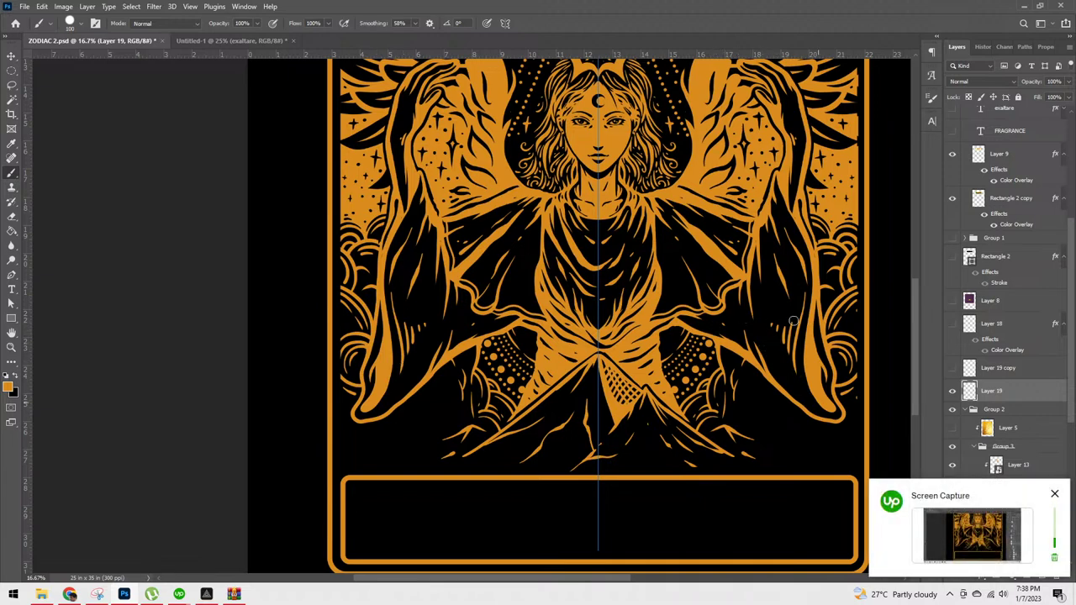
pyautogui.hotkey('ctrl', '-')
pyautogui.hotkey('ctrl', '-')
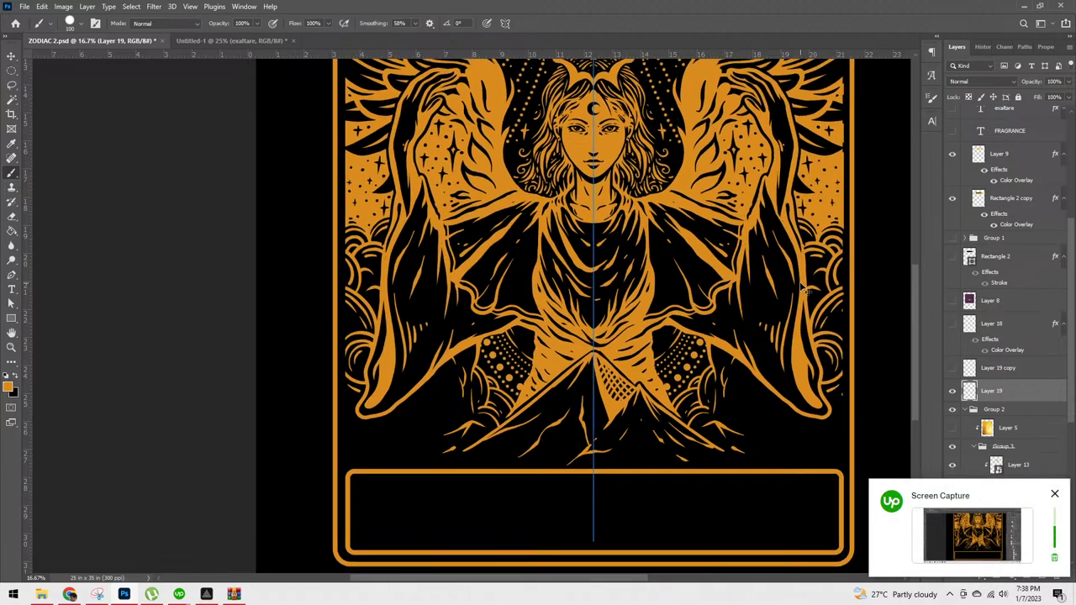
pyautogui.hotkey('ctrl', '+')
pyautogui.hotkey('ctrl', '+')
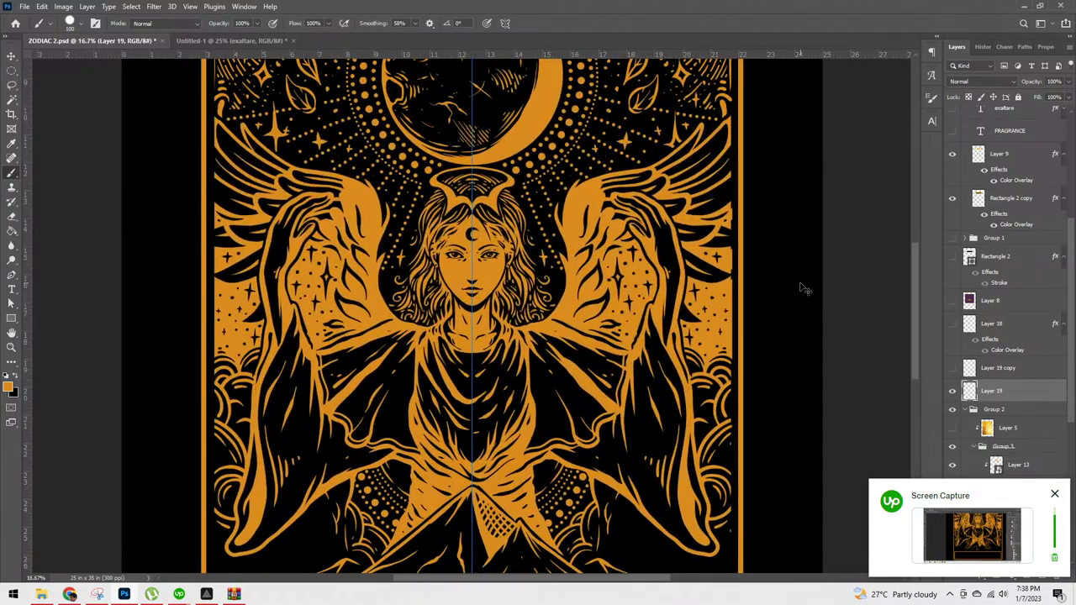
pyautogui.moveTo(622, 357); pyautogui.dragTo(729, 222)
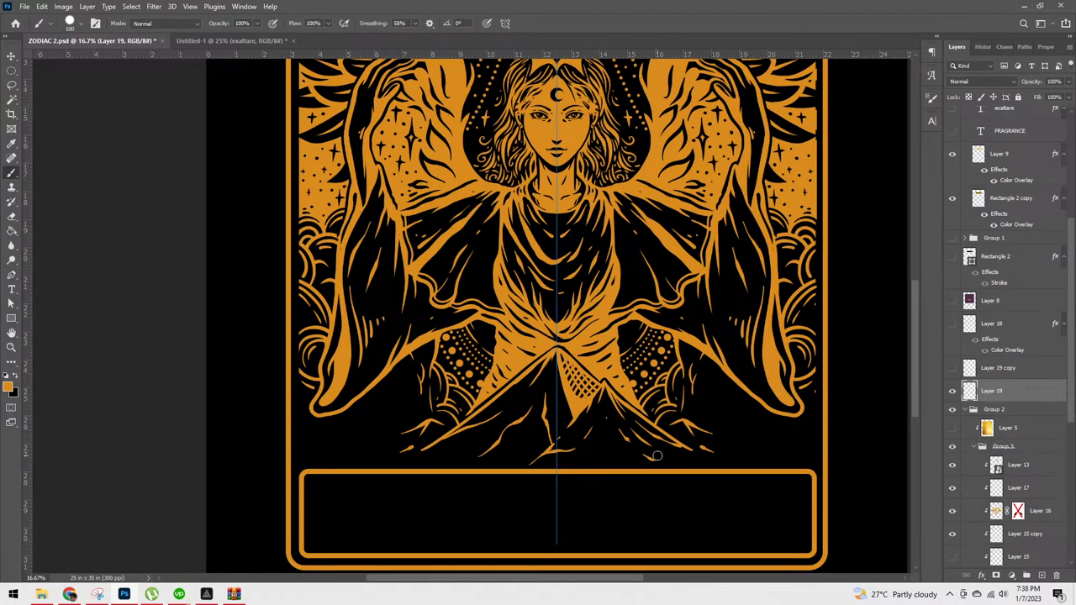
pyautogui.press('v')
pyautogui.press('b')
pyautogui.scroll(2, 331, 471)
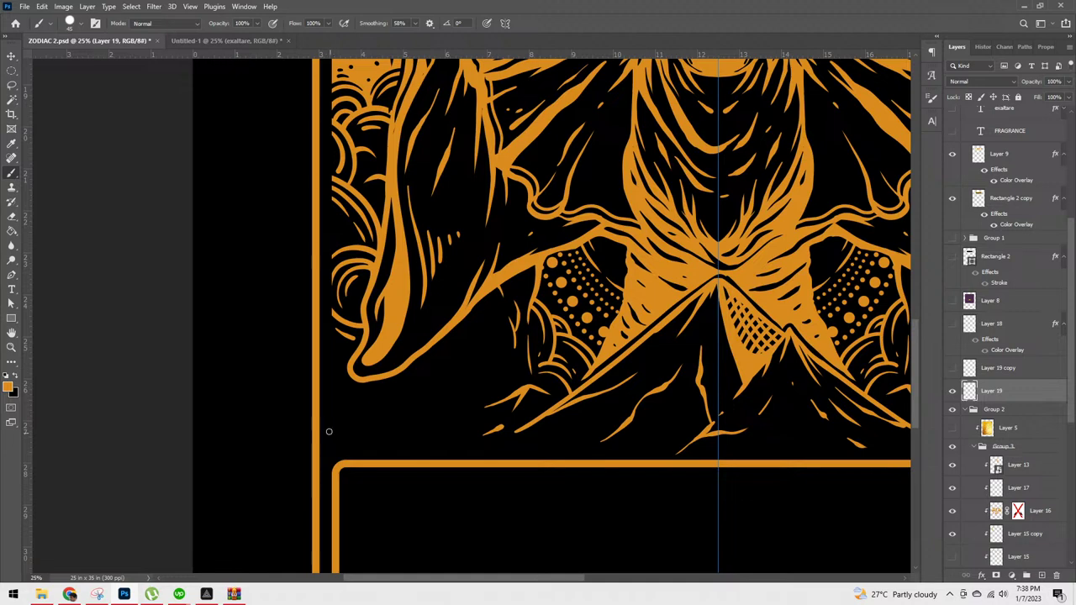
pyautogui.moveTo(324, 427); pyautogui.dragTo(346, 457)
pyautogui.hotkey('ctrl', 'z')
# Step: Move Layer 19 to the top of Group 3, clip it to the layers below, and add a new clipped layer above it
pyautogui.moveTo(1072, 389); pyautogui.dragTo(1074, 429)
pyautogui.scroll(-2, 1074, 429)
pyautogui.moveTo(1029, 324); pyautogui.dragTo(1032, 328)
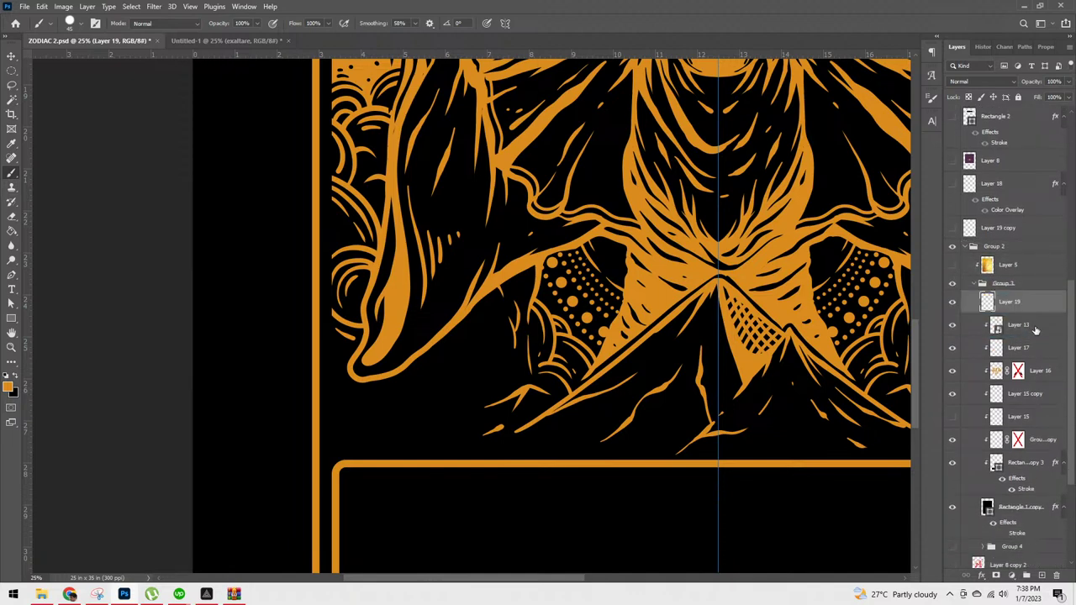
pyautogui.hotkey('ctrl', 'alt', 'g')
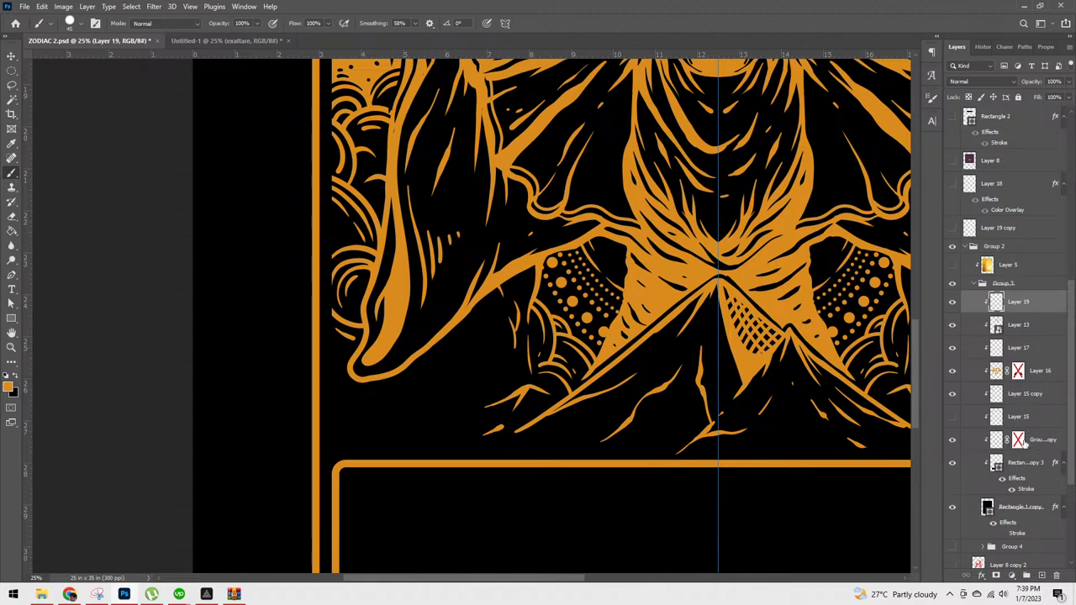
pyautogui.click(1042, 575)
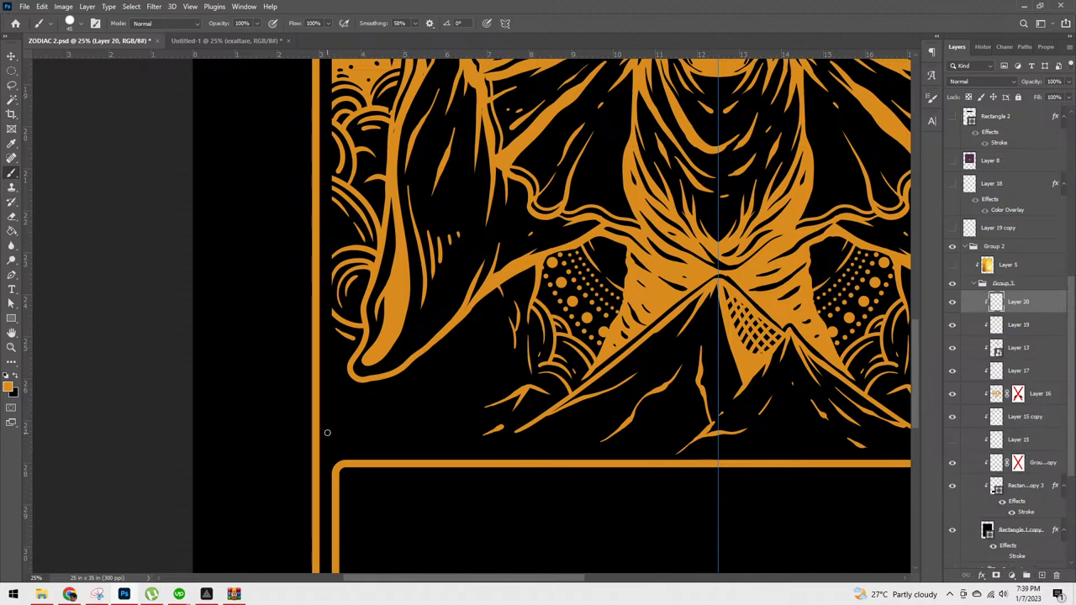
pyautogui.moveTo(330, 435); pyautogui.dragTo(350, 463)
pyautogui.hotkey('ctrl', 'z')
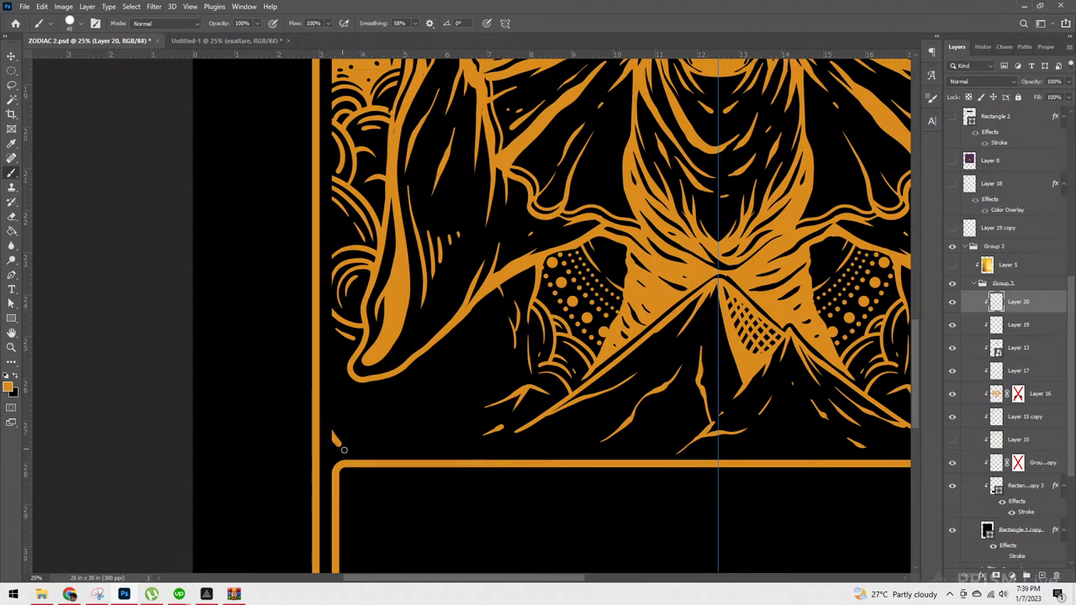
pyautogui.moveTo(332, 434); pyautogui.dragTo(346, 457)
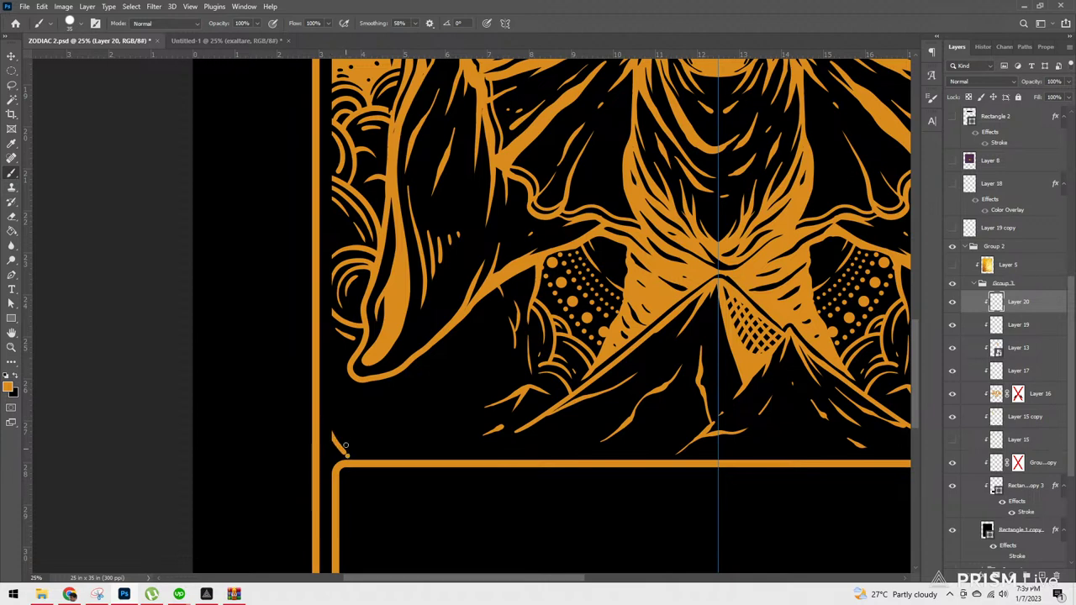
pyautogui.hotkey('ctrl', 'z')
pyautogui.moveTo(331, 419); pyautogui.dragTo(341, 430)
pyautogui.hotkey('ctrl', 'z')
# Step: Draw rows of short curved orange dashes with mirrored symmetry in the artwork's lower corners, just above the empty text panel
pyautogui.click(82, 23)
pyautogui.click(110, 229)
pyautogui.click(372, 37)
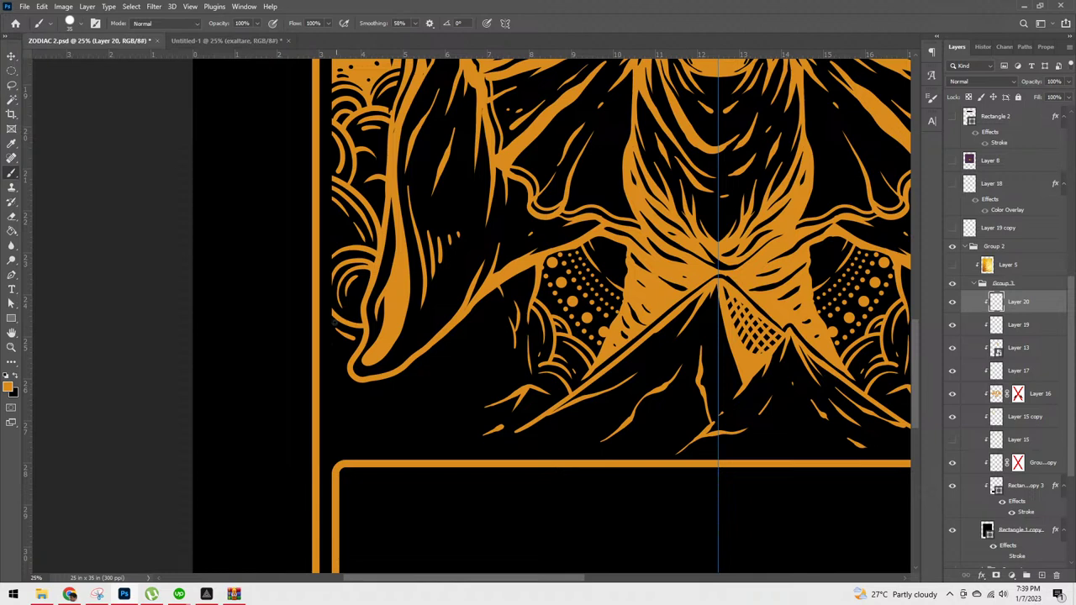
pyautogui.moveTo(324, 420)
pyautogui.mouseDown()
pyautogui.moveTo(359, 458)
pyautogui.moveTo(329, 433)
pyautogui.moveTo(350, 458)
pyautogui.moveTo(328, 401)
pyautogui.moveTo(375, 457)
pyautogui.mouseUp()
pyautogui.hotkey('ctrl', 'z')
pyautogui.hotkey('ctrl', 'z')
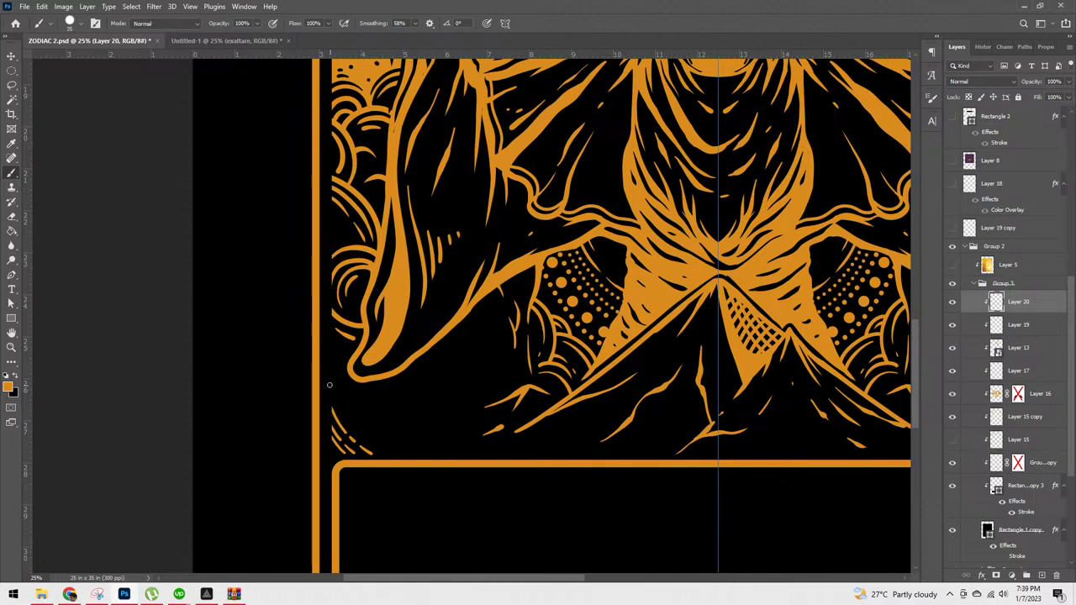
pyautogui.moveTo(334, 400); pyautogui.dragTo(389, 457)
pyautogui.moveTo(326, 350)
pyautogui.mouseDown()
pyautogui.moveTo(351, 414)
pyautogui.moveTo(412, 458)
pyautogui.mouseUp()
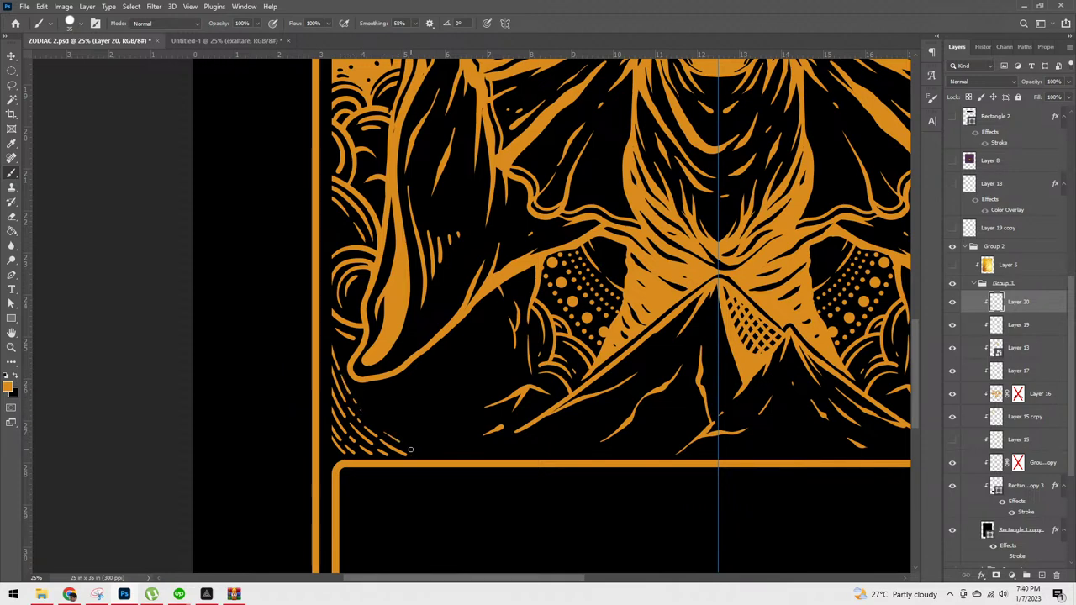
pyautogui.moveTo(404, 444); pyautogui.dragTo(417, 452)
# Step: Examine the dashed corner shading up close and against the rest of the poster
pyautogui.hotkey('ctrl', '-')
pyautogui.hotkey('ctrl', '-')
pyautogui.hotkey('ctrl', '+')
pyautogui.hotkey('ctrl', '+')
pyautogui.hotkey('ctrl', '+')
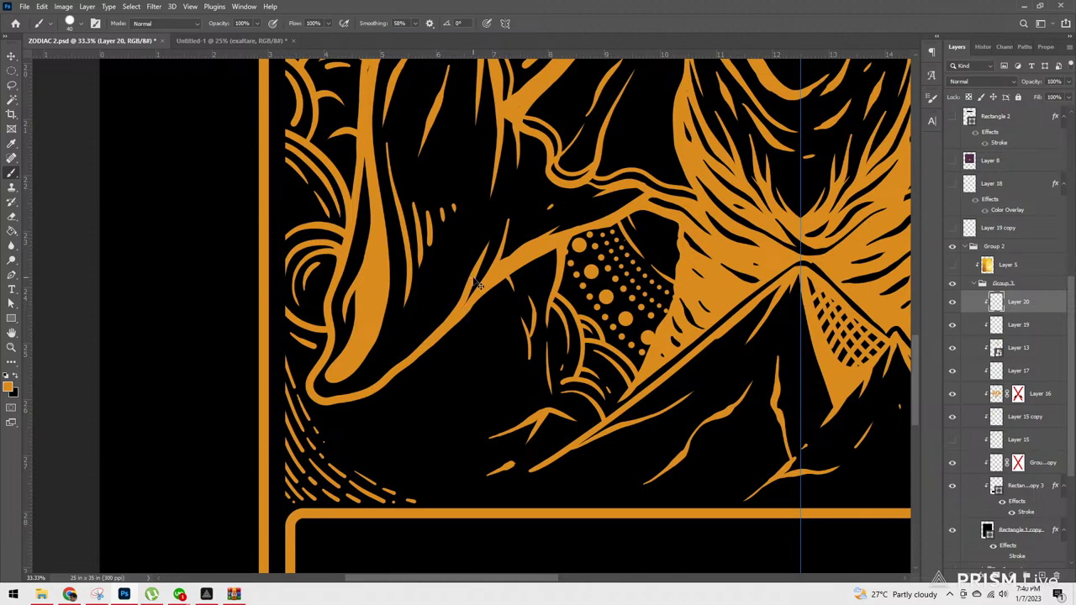
pyautogui.scroll(-3, 473, 278)
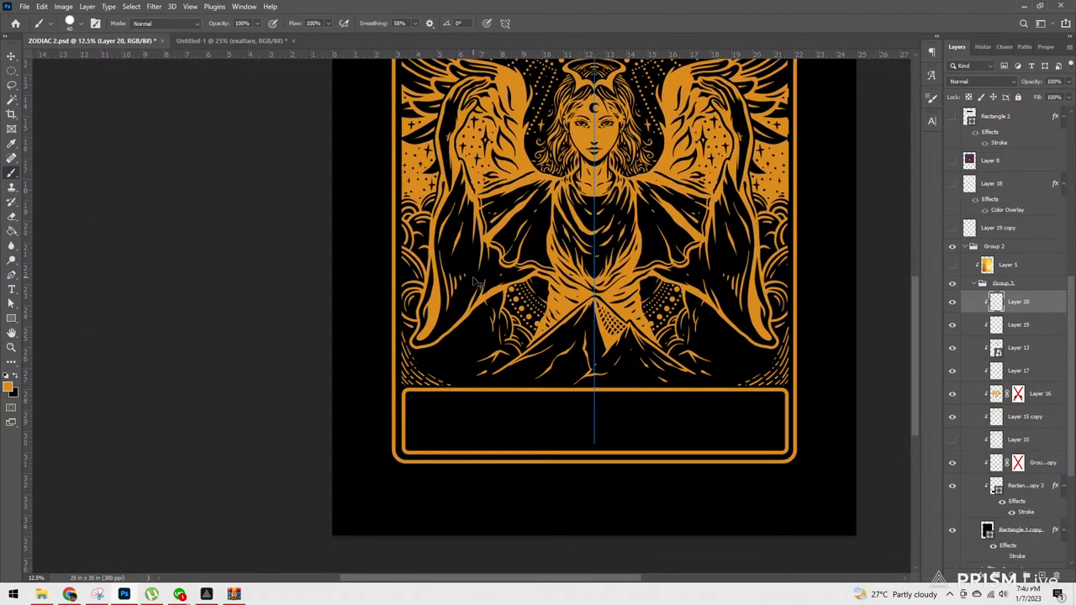
pyautogui.scroll(2, 475, 282)
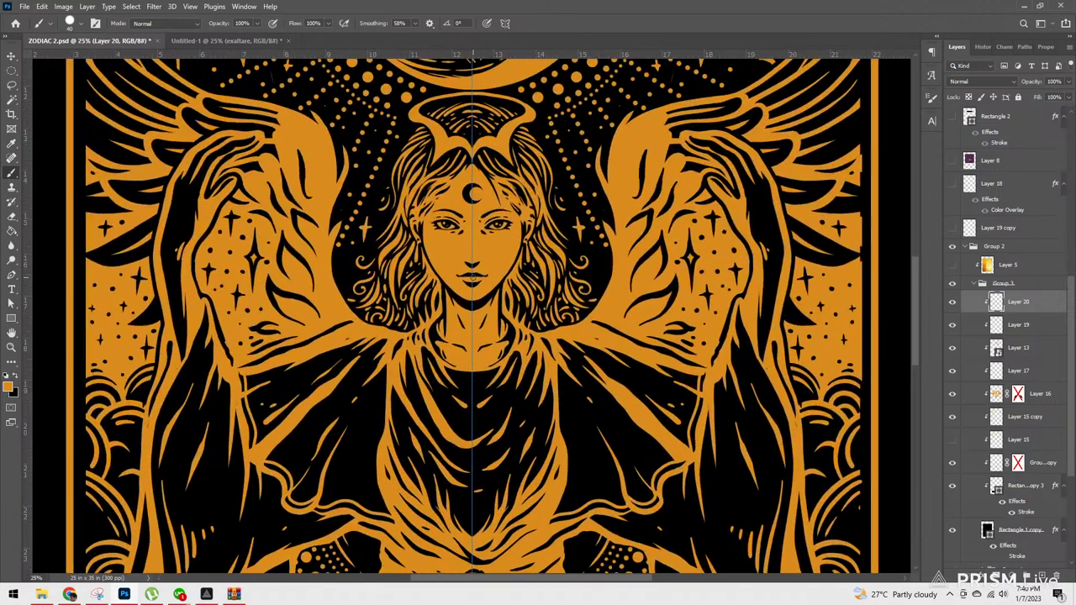
# Step: Fill the gaps between the sleeve tips and the frame with orange and draw tapered curved tails beneath the sleeves
pyautogui.moveTo(636, 398); pyautogui.dragTo(877, 179)
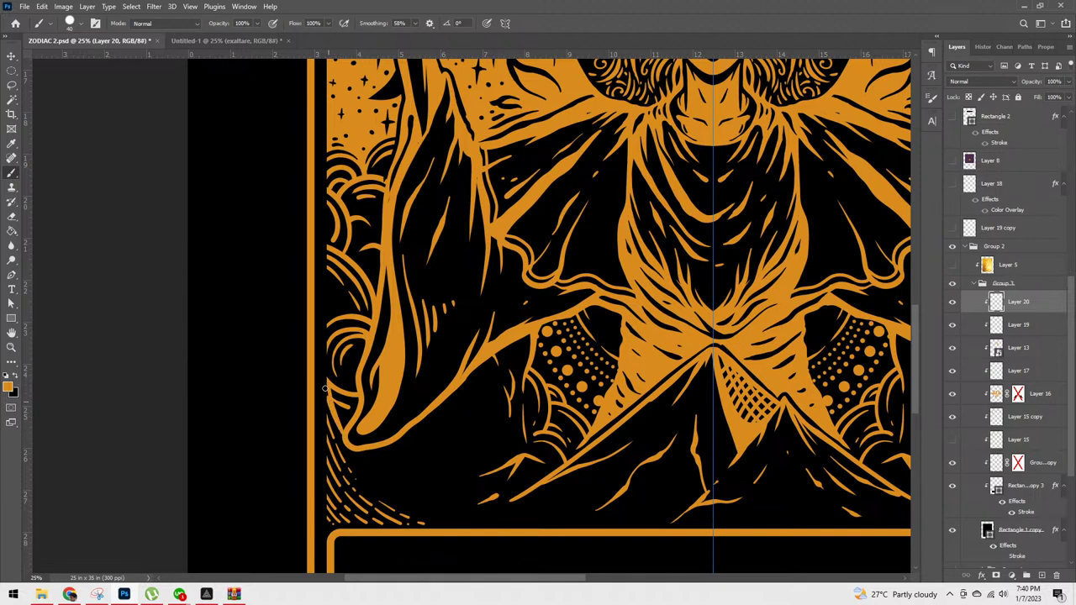
pyautogui.moveTo(353, 401); pyautogui.dragTo(346, 426)
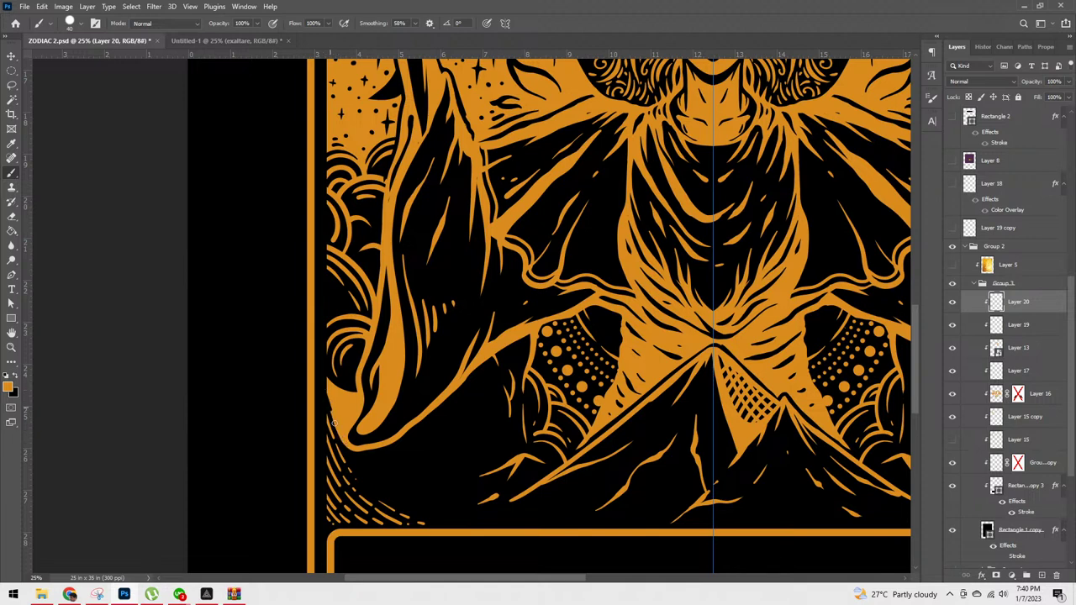
pyautogui.moveTo(329, 387)
pyautogui.mouseDown()
pyautogui.moveTo(350, 453)
pyautogui.moveTo(421, 505)
pyautogui.mouseUp()
pyautogui.moveTo(368, 447)
pyautogui.mouseDown()
pyautogui.moveTo(365, 465)
pyautogui.moveTo(397, 488)
pyautogui.mouseUp()
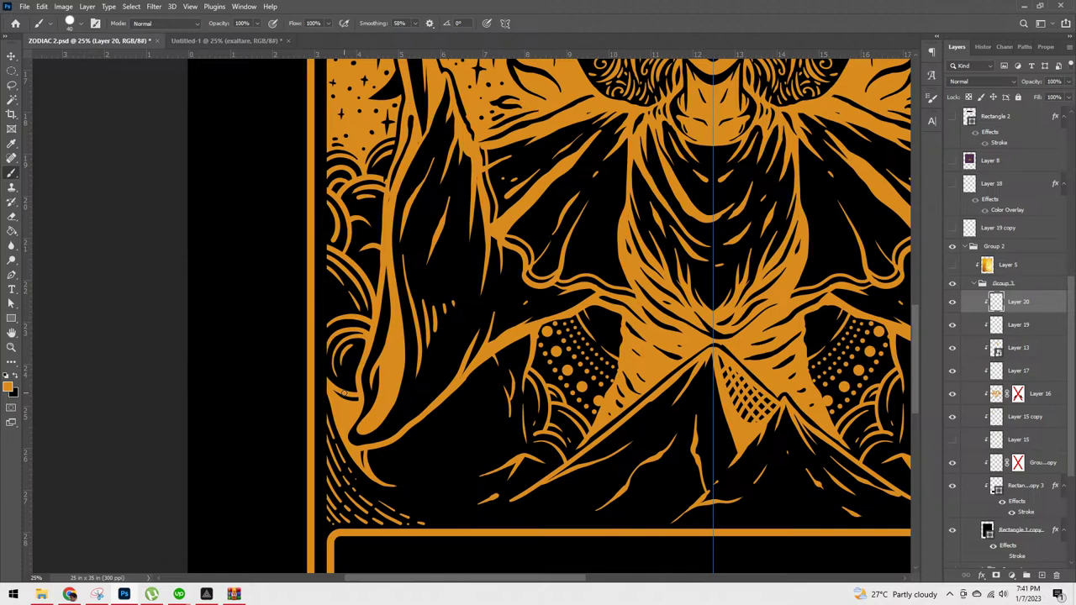
# Step: Examine the filled corners and curved tails across the whole poster, from the moon down to the text panel
pyautogui.scroll(-3, 345, 392)
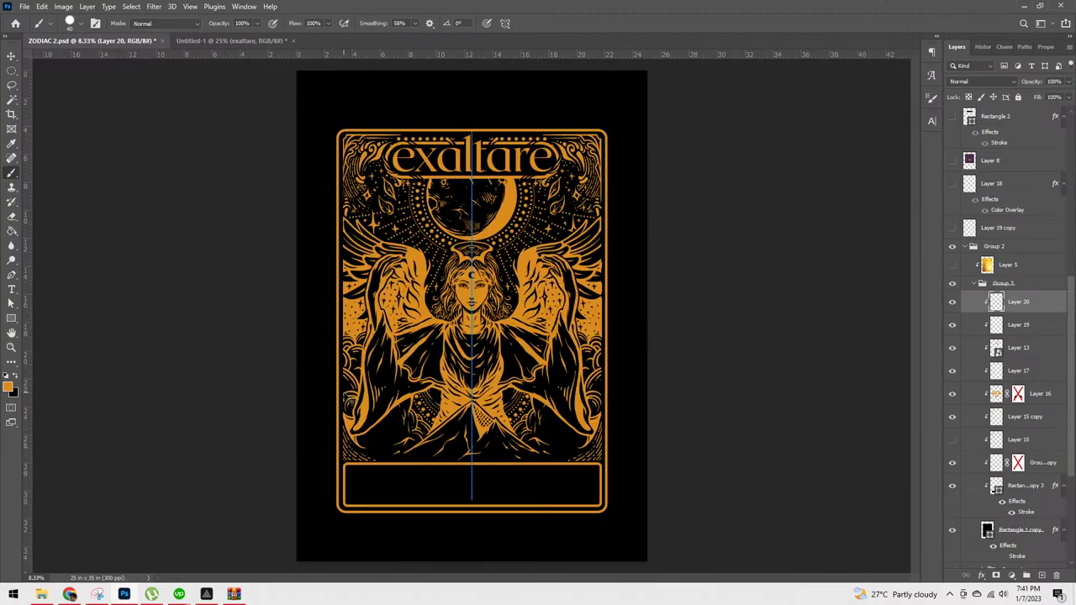
pyautogui.scroll(2, 344, 395)
pyautogui.scroll(-1, 347, 400)
pyautogui.scroll(1, 347, 399)
pyautogui.moveTo(695, 386); pyautogui.dragTo(752, 301)
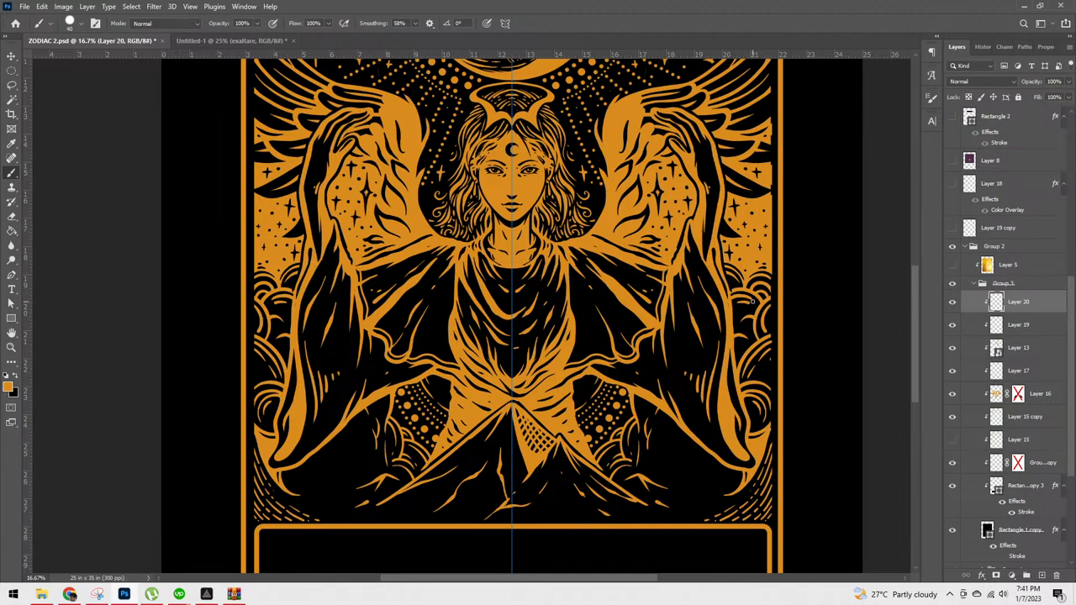
pyautogui.moveTo(753, 301); pyautogui.dragTo(758, 457)
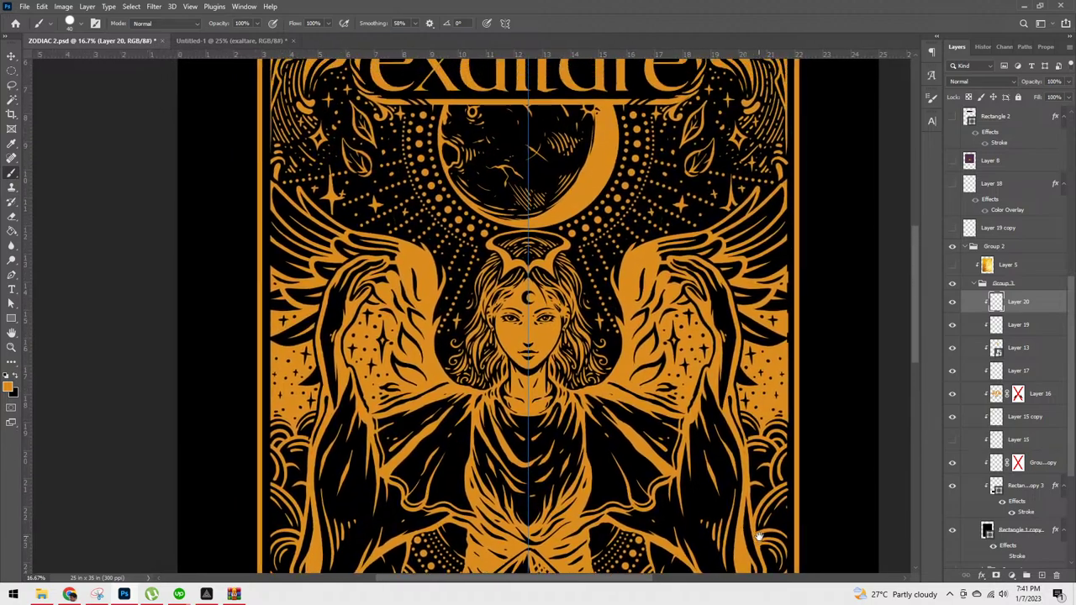
pyautogui.moveTo(759, 545); pyautogui.dragTo(752, 348)
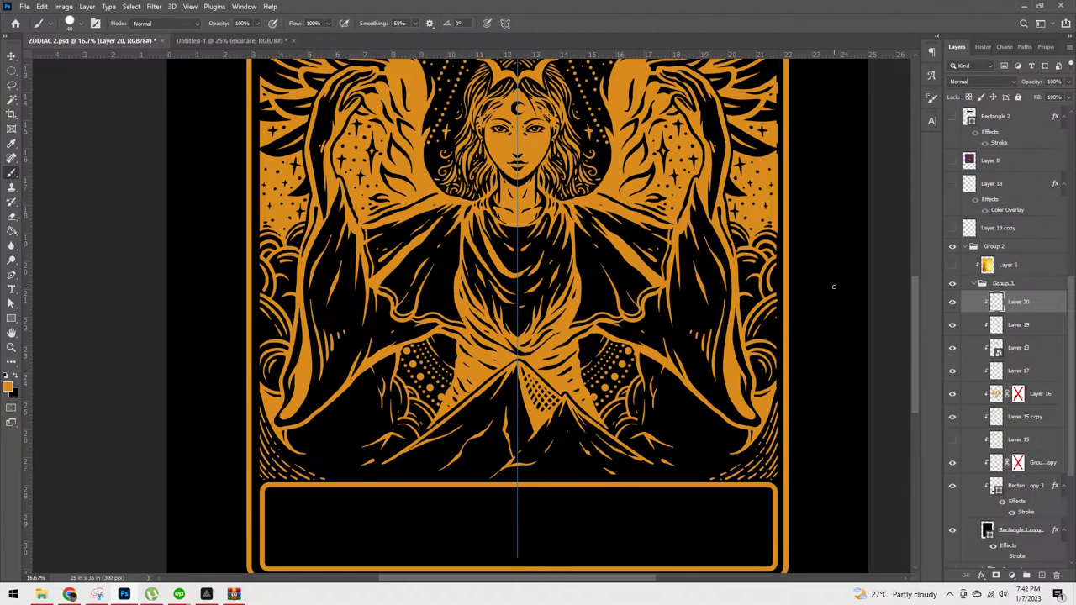
pyautogui.moveTo(860, 413); pyautogui.dragTo(863, 450)
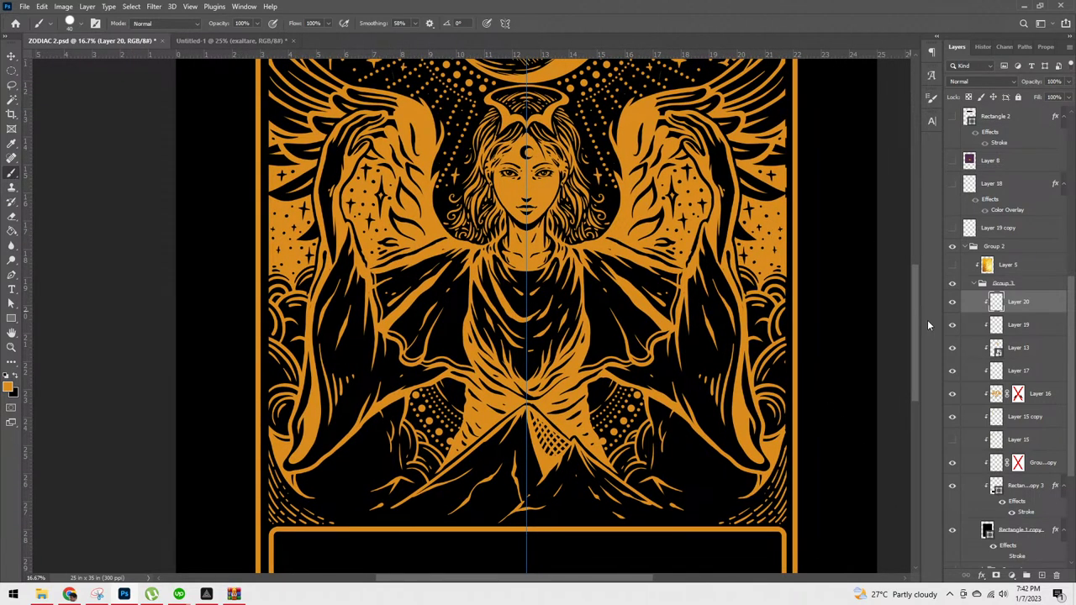
# Step: Compare the poster with and without Layer 20, and erase the orange fills and curved tails around the sleeve tips
pyautogui.click(953, 304)
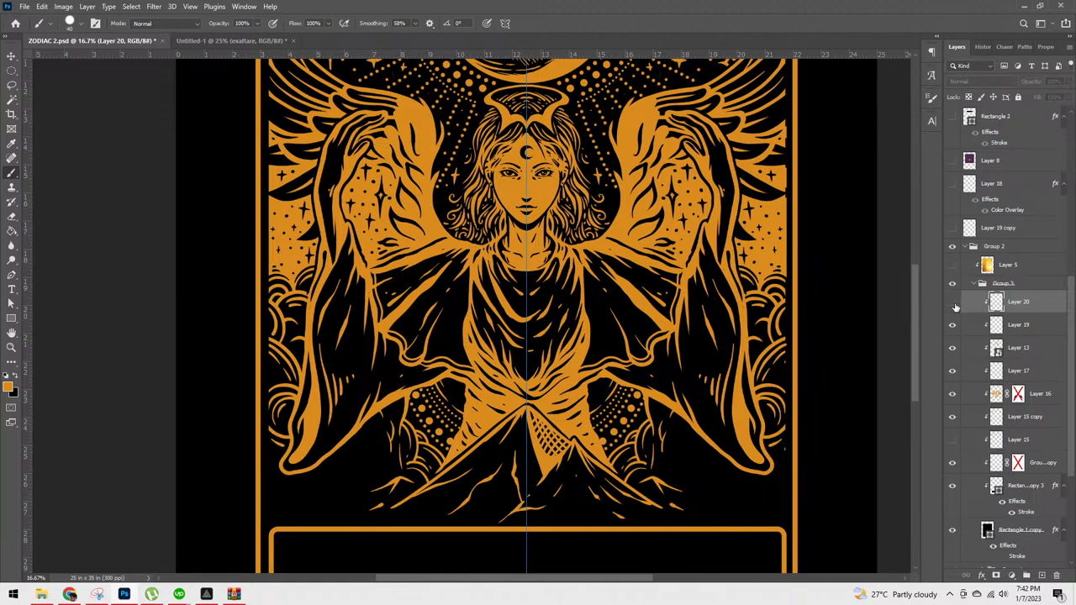
pyautogui.click(954, 305)
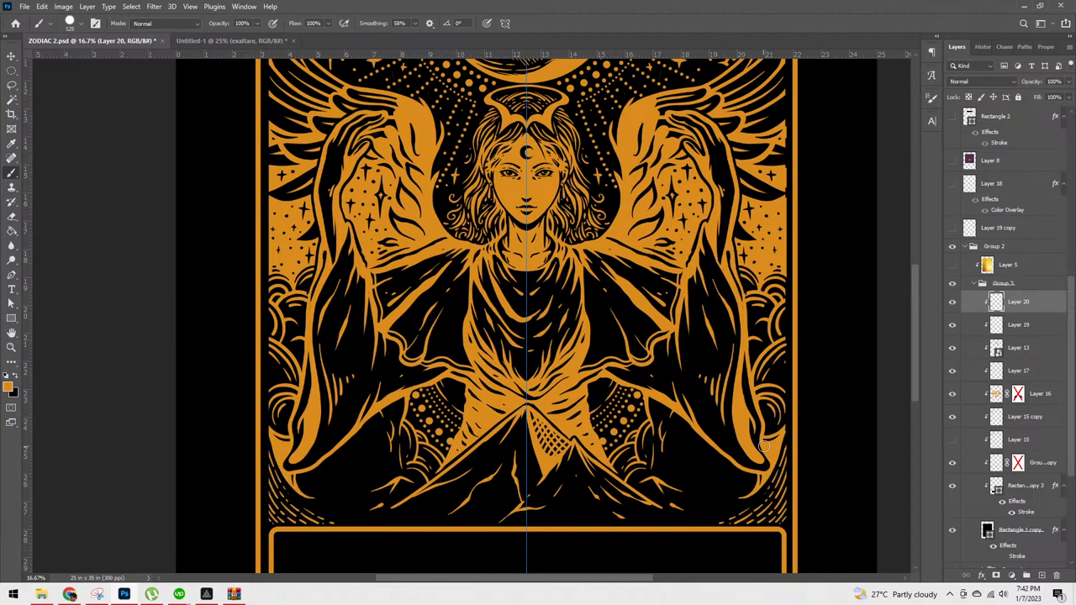
pyautogui.moveTo(769, 437)
pyautogui.mouseDown()
pyautogui.moveTo(746, 499)
pyautogui.moveTo(790, 416)
pyautogui.moveTo(754, 501)
pyautogui.moveTo(784, 454)
pyautogui.moveTo(745, 500)
pyautogui.mouseUp()
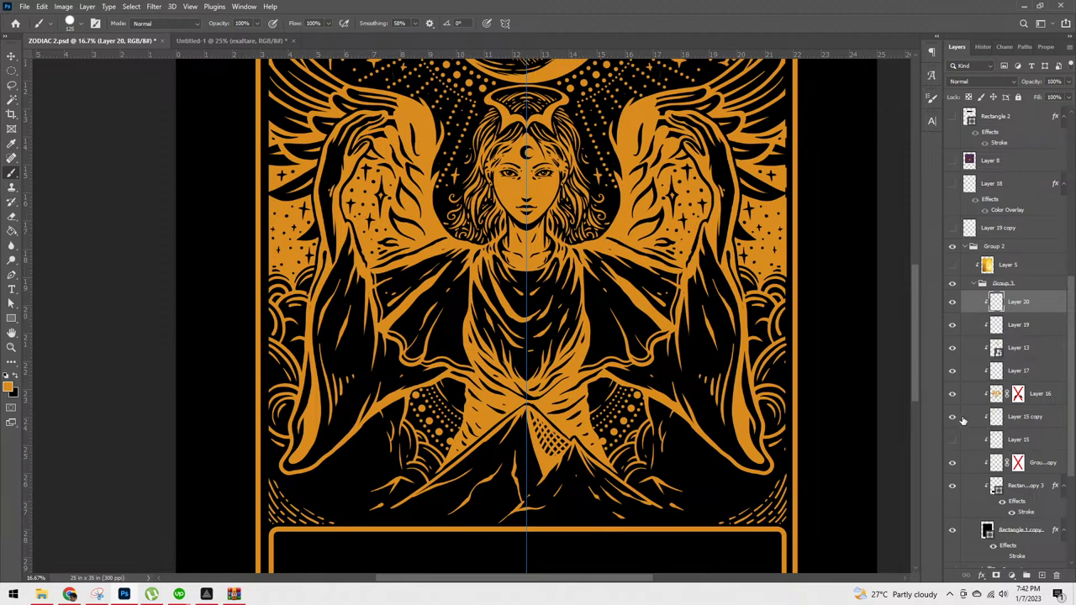
# Step: Toggle the visibility of Group 3 copy and Layer 16 to check their artwork, and make Layer 16 active
pyautogui.click(954, 463)
pyautogui.click(954, 463)
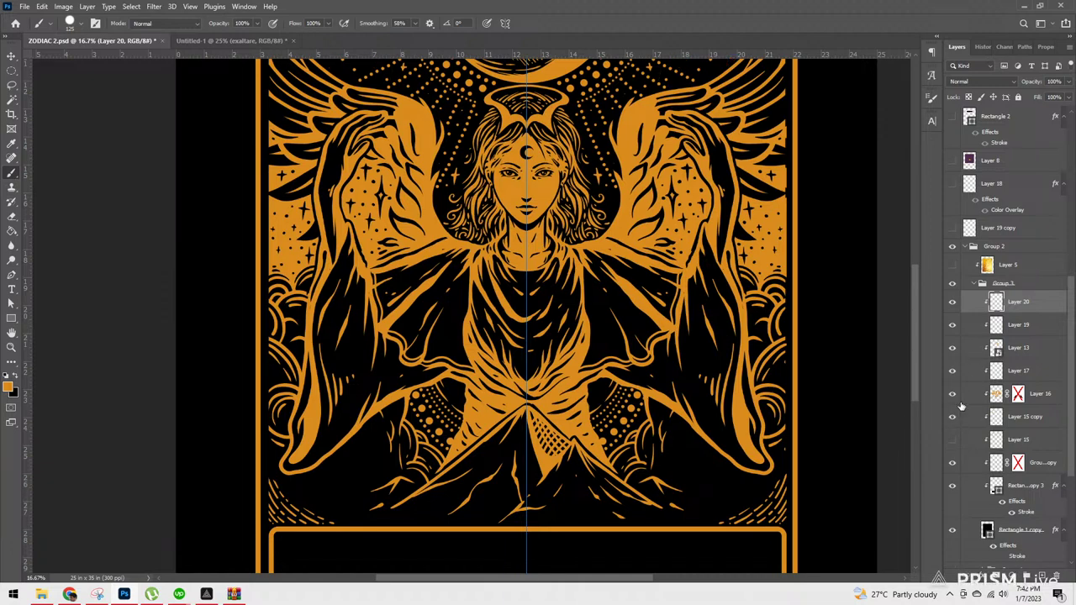
pyautogui.click(952, 394)
pyautogui.click(953, 394)
pyautogui.click(1009, 395)
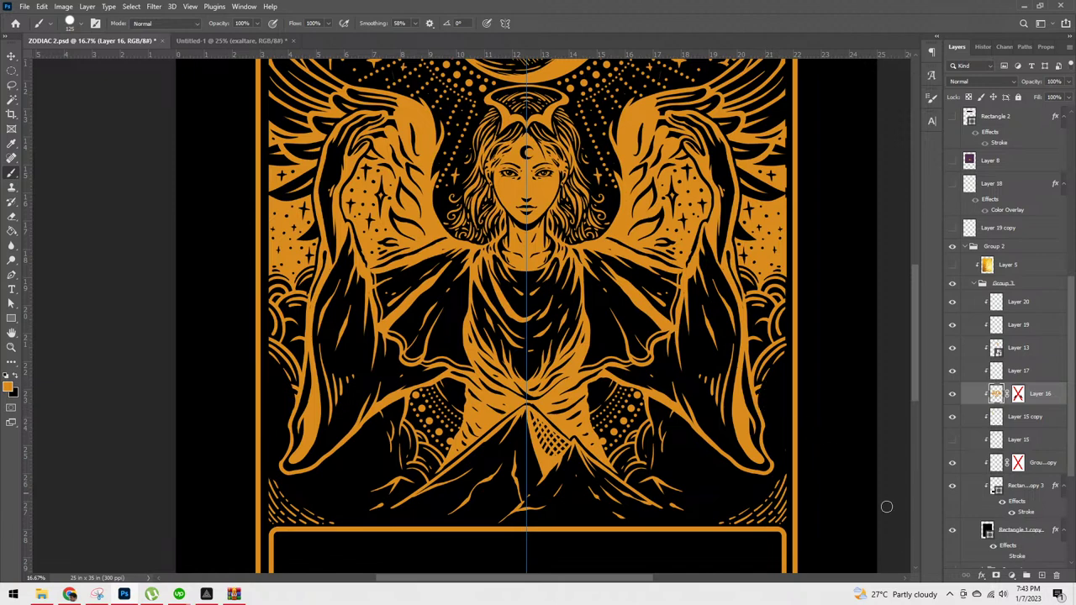
# Step: Fill the gaps between the outer sleeve edges and the frame, below the cloud arcs, with solid orange on Layer 16
pyautogui.hotkey('ctrl', '-')
pyautogui.hotkey('ctrl', '+')
pyautogui.hotkey('ctrl', '+')
pyautogui.hscroll(3, 823, 399)
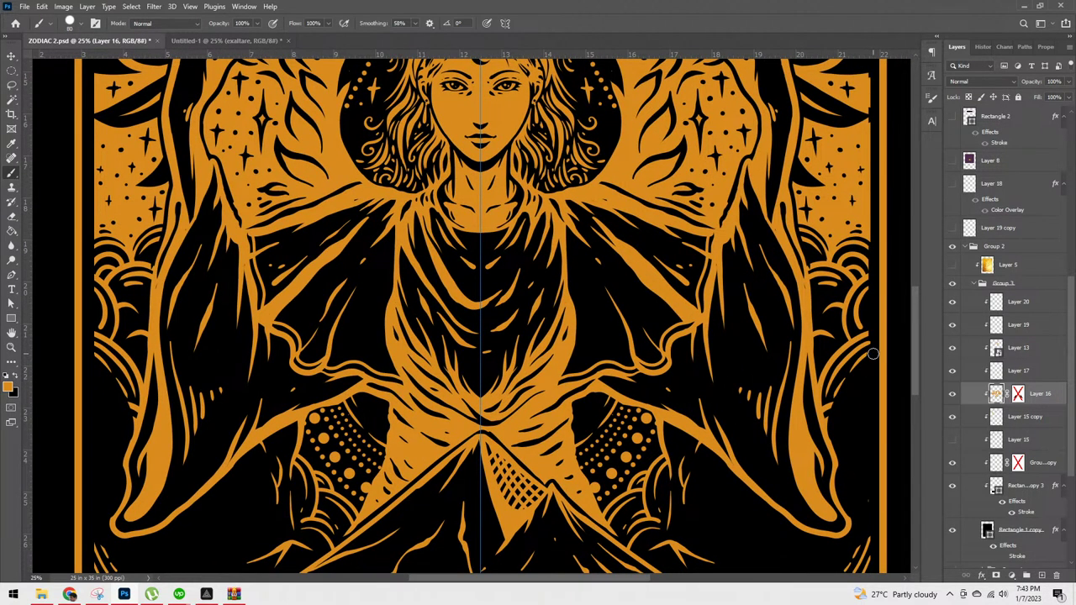
pyautogui.moveTo(875, 354)
pyautogui.mouseDown()
pyautogui.moveTo(834, 424)
pyautogui.moveTo(841, 391)
pyautogui.mouseUp()
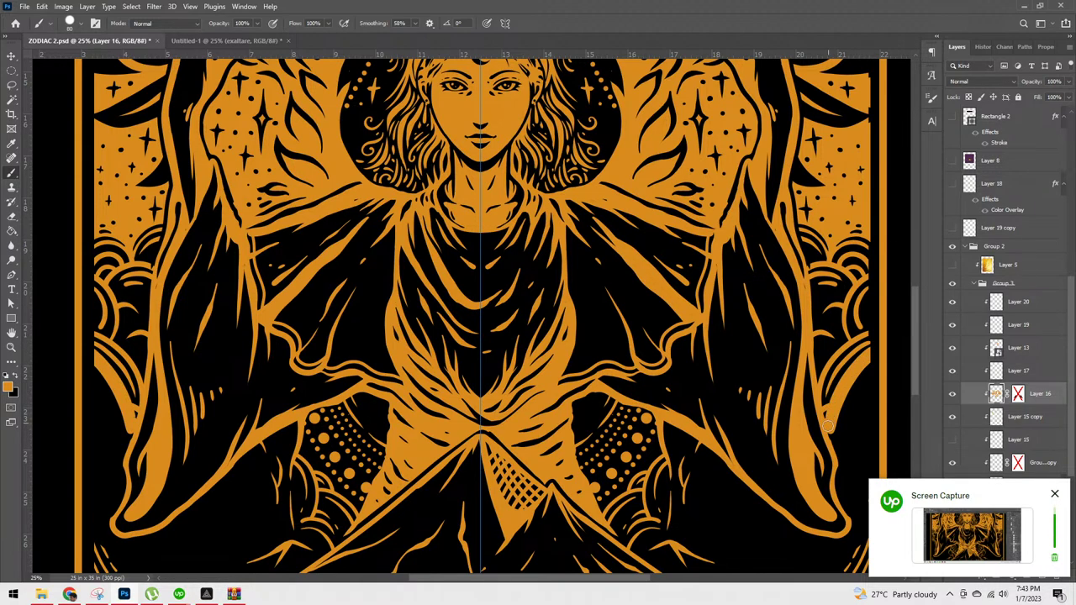
pyautogui.moveTo(859, 404)
pyautogui.mouseDown()
pyautogui.moveTo(855, 441)
pyautogui.moveTo(830, 431)
pyautogui.moveTo(846, 471)
pyautogui.moveTo(835, 410)
pyautogui.moveTo(855, 385)
pyautogui.moveTo(849, 484)
pyautogui.moveTo(863, 359)
pyautogui.moveTo(855, 441)
pyautogui.moveTo(871, 386)
pyautogui.moveTo(871, 472)
pyautogui.moveTo(876, 360)
pyautogui.moveTo(873, 429)
pyautogui.moveTo(871, 384)
pyautogui.moveTo(861, 444)
pyautogui.moveTo(856, 379)
pyautogui.moveTo(843, 452)
pyautogui.moveTo(843, 419)
pyautogui.moveTo(847, 475)
pyautogui.moveTo(843, 427)
pyautogui.moveTo(837, 480)
pyautogui.moveTo(864, 523)
pyautogui.moveTo(845, 496)
pyautogui.moveTo(859, 424)
pyautogui.moveTo(856, 511)
pyautogui.moveTo(878, 429)
pyautogui.moveTo(866, 452)
pyautogui.moveTo(871, 403)
pyautogui.moveTo(857, 486)
pyautogui.mouseUp()
pyautogui.moveTo(854, 438)
pyautogui.mouseDown()
pyautogui.moveTo(866, 522)
pyautogui.moveTo(871, 464)
pyautogui.moveTo(892, 418)
pyautogui.moveTo(869, 496)
pyautogui.mouseUp()
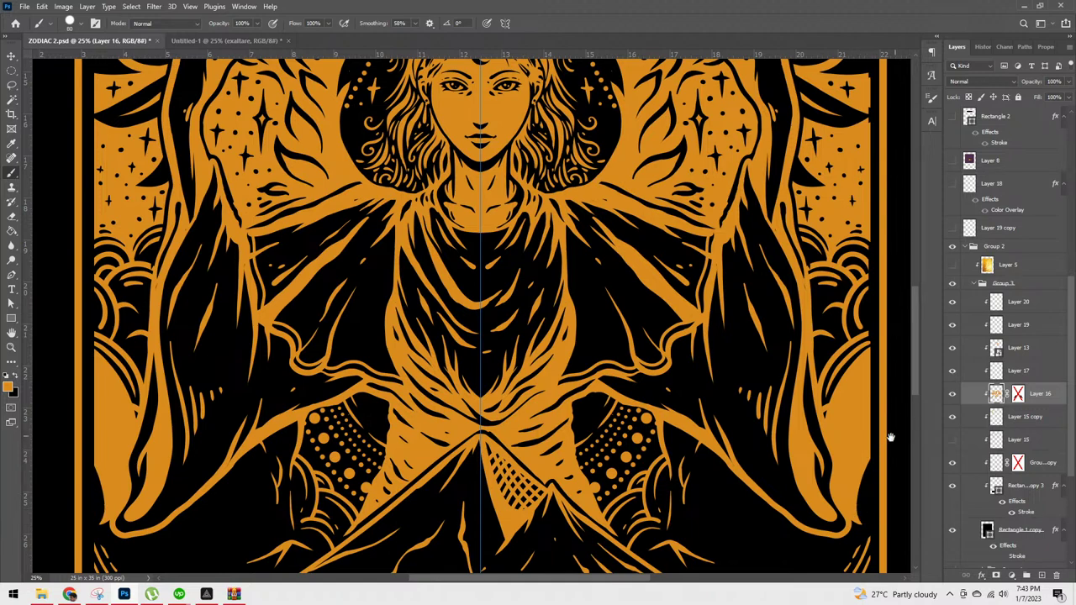
# Step: Cut tapered black curved lines into the orange side fills along the frame edge to split them into strands
pyautogui.moveTo(893, 433); pyautogui.dragTo(876, 402)
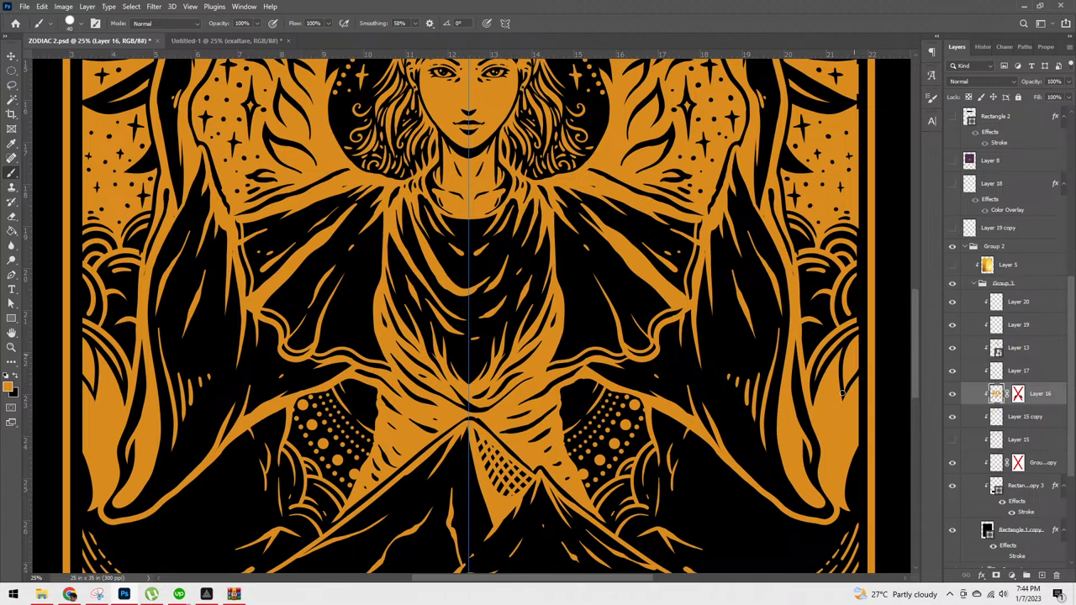
pyautogui.moveTo(860, 345)
pyautogui.mouseDown()
pyautogui.moveTo(845, 425)
pyautogui.moveTo(866, 428)
pyautogui.moveTo(862, 370)
pyautogui.moveTo(844, 411)
pyautogui.moveTo(854, 471)
pyautogui.mouseUp()
pyautogui.moveTo(851, 416); pyautogui.dragTo(849, 433)
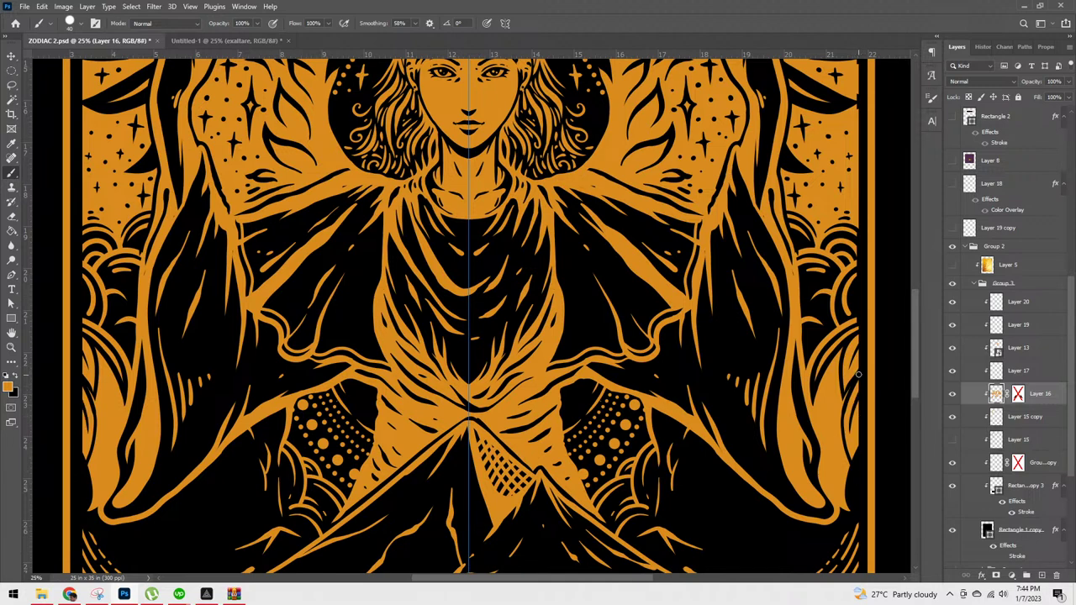
pyautogui.moveTo(844, 406); pyautogui.dragTo(852, 468)
pyautogui.moveTo(856, 385)
pyautogui.mouseDown()
pyautogui.moveTo(844, 414)
pyautogui.moveTo(853, 464)
pyautogui.mouseUp()
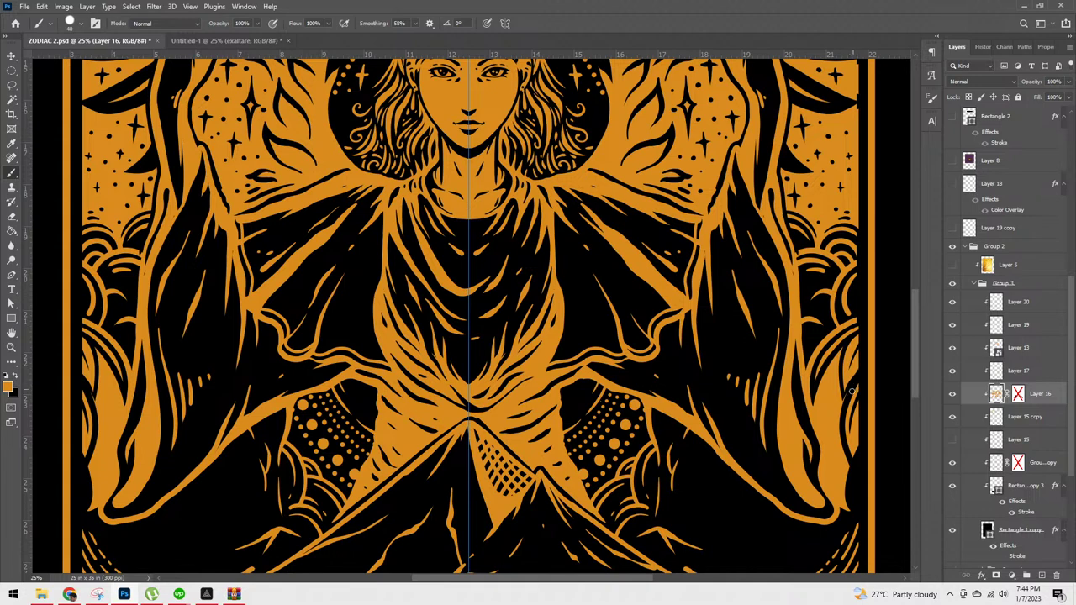
pyautogui.moveTo(853, 384)
pyautogui.mouseDown()
pyautogui.moveTo(841, 419)
pyautogui.moveTo(853, 476)
pyautogui.mouseUp()
pyautogui.moveTo(855, 384)
pyautogui.mouseDown()
pyautogui.moveTo(842, 442)
pyautogui.moveTo(856, 482)
pyautogui.mouseUp()
# Step: Divide the middle and lower ends of the side fills with more tapered black strand lines, undoing unwanted strokes
pyautogui.moveTo(820, 375)
pyautogui.mouseDown()
pyautogui.moveTo(824, 402)
pyautogui.moveTo(834, 392)
pyautogui.mouseUp()
pyautogui.hotkey('ctrl', 'z')
pyautogui.moveTo(841, 367); pyautogui.dragTo(815, 450)
pyautogui.moveTo(842, 355)
pyautogui.mouseDown()
pyautogui.moveTo(813, 414)
pyautogui.moveTo(822, 436)
pyautogui.moveTo(840, 384)
pyautogui.moveTo(816, 432)
pyautogui.moveTo(831, 474)
pyautogui.moveTo(859, 376)
pyautogui.moveTo(835, 443)
pyautogui.mouseUp()
pyautogui.hotkey('ctrl', 'z')
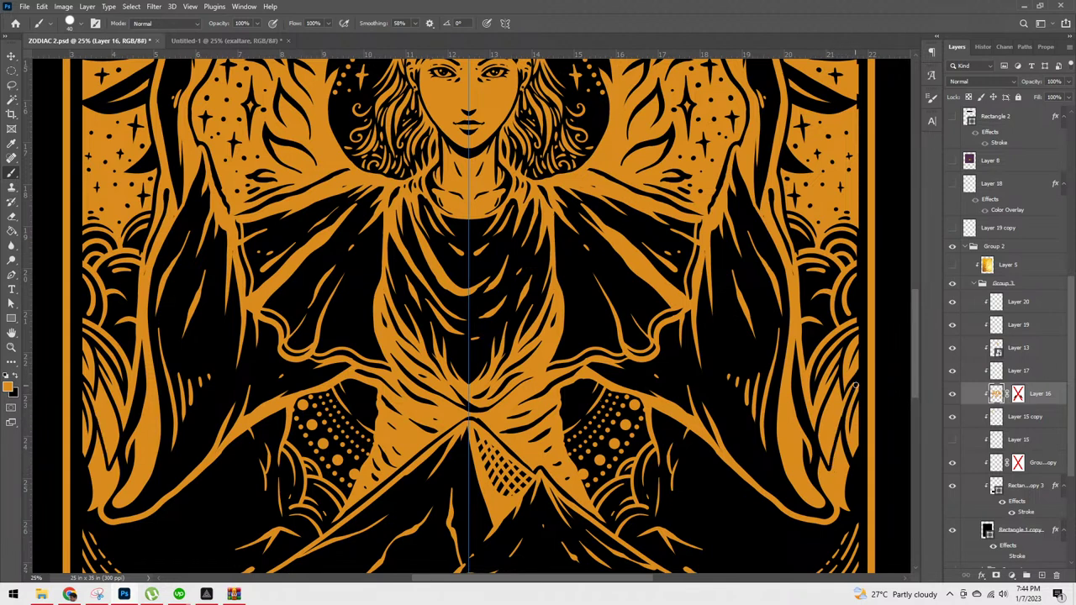
pyautogui.moveTo(847, 399); pyautogui.dragTo(833, 452)
pyautogui.moveTo(841, 392)
pyautogui.mouseDown()
pyautogui.moveTo(844, 460)
pyautogui.moveTo(832, 467)
pyautogui.moveTo(837, 497)
pyautogui.moveTo(858, 513)
pyautogui.mouseUp()
pyautogui.moveTo(846, 450)
pyautogui.mouseDown()
pyautogui.moveTo(839, 501)
pyautogui.moveTo(851, 517)
pyautogui.mouseUp()
# Step: Draw fine black strand lines through the part of the side fills that runs along the outer sleeve edges
pyautogui.press('h')
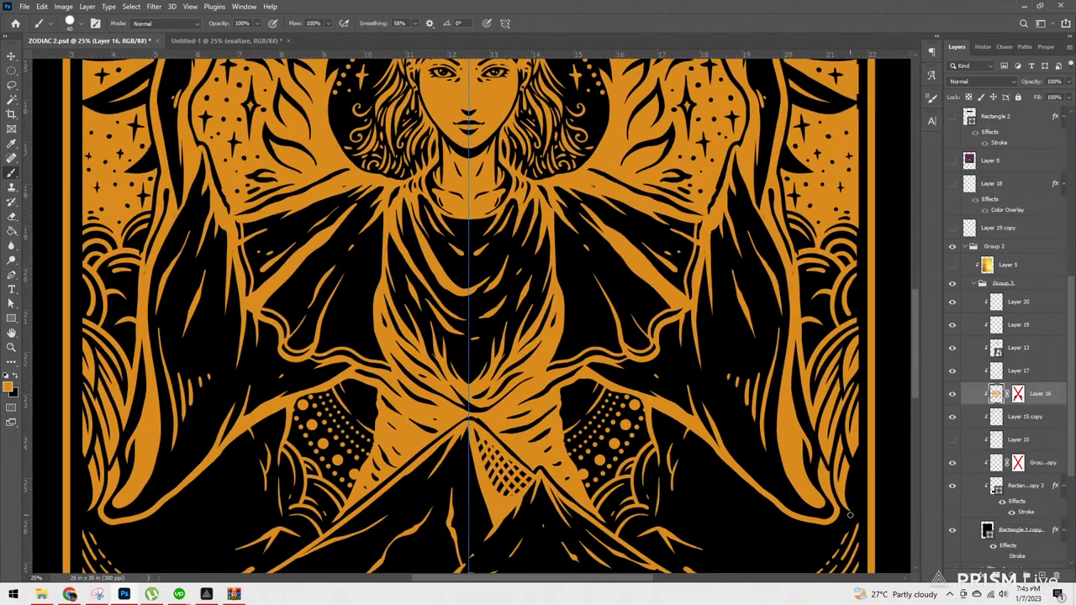
pyautogui.moveTo(804, 345); pyautogui.dragTo(786, 301)
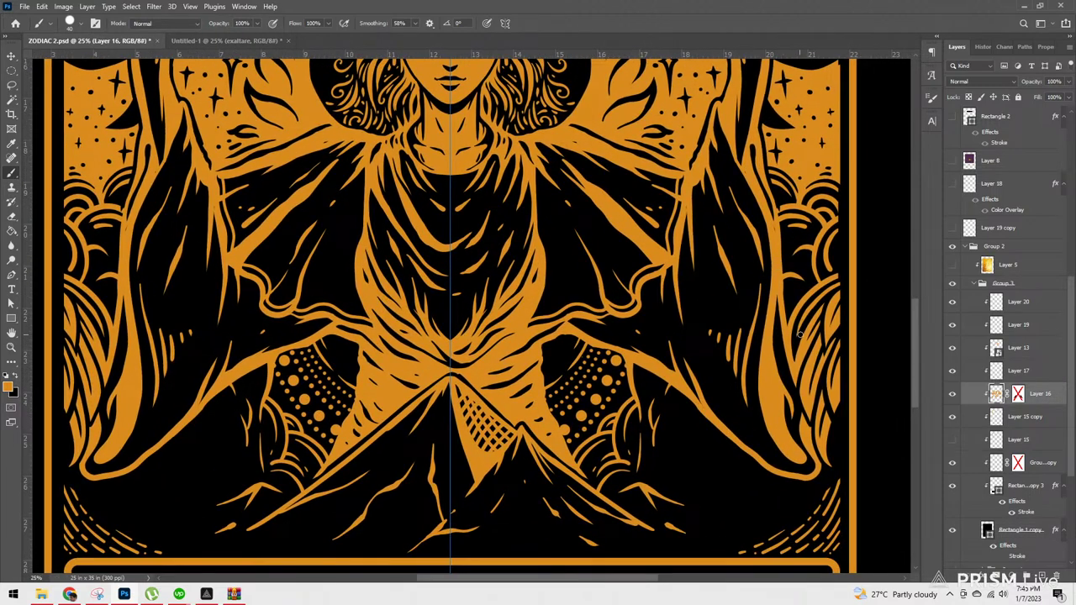
pyautogui.moveTo(795, 353); pyautogui.dragTo(798, 393)
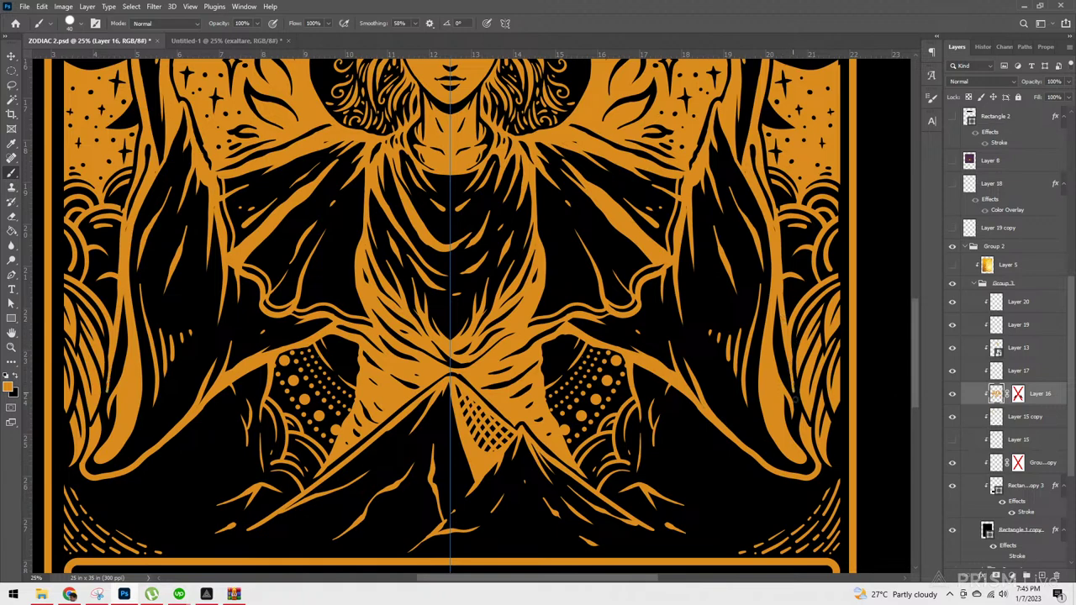
pyautogui.click(799, 412)
pyautogui.moveTo(793, 385); pyautogui.dragTo(807, 448)
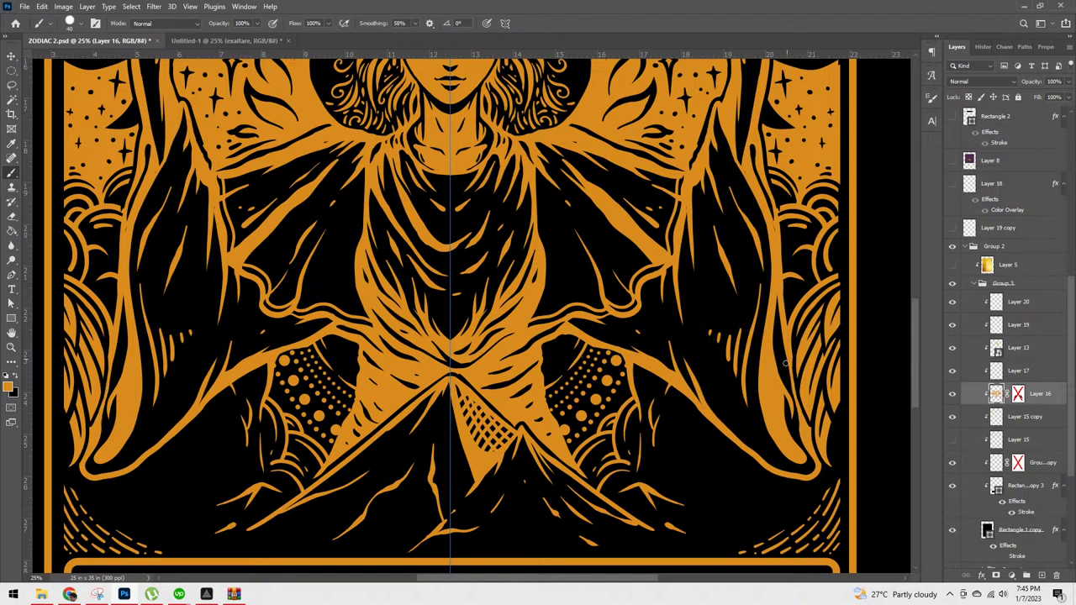
pyautogui.moveTo(785, 383); pyautogui.dragTo(795, 441)
pyautogui.moveTo(787, 345); pyautogui.dragTo(801, 434)
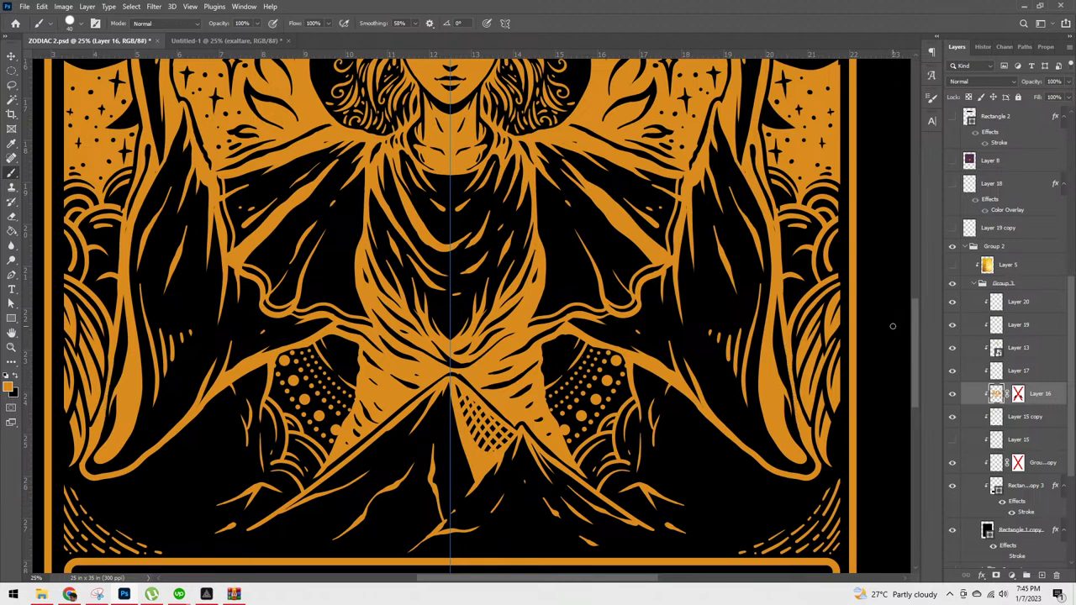
# Step: Check the side strands against the whole poster and touch up their lower tips beside the frame
pyautogui.hotkey('ctrl', '-')
pyautogui.hotkey('ctrl', '-')
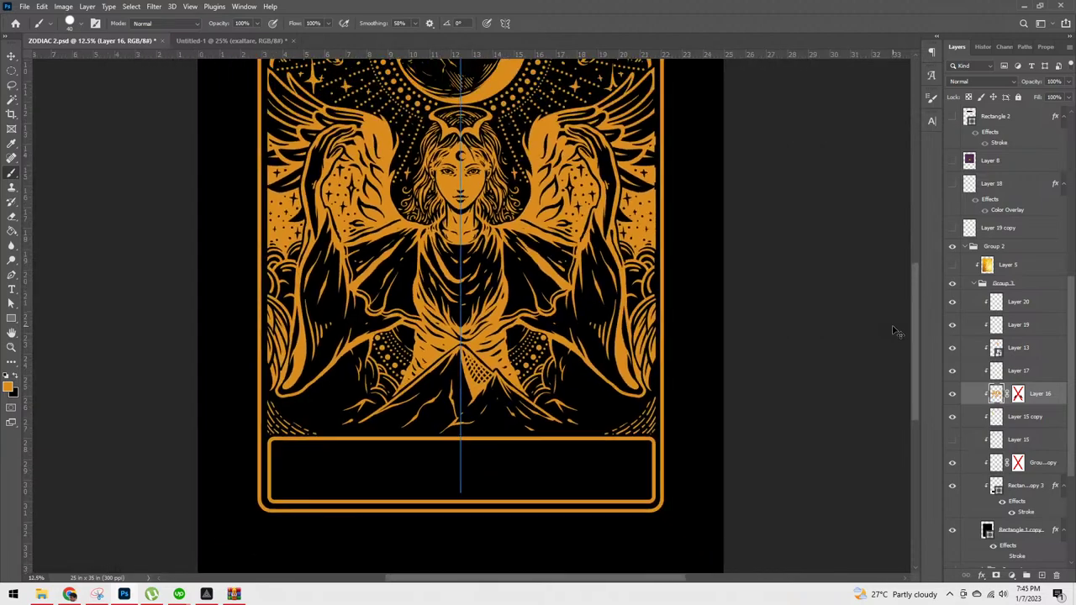
pyautogui.hotkey('ctrl', '-')
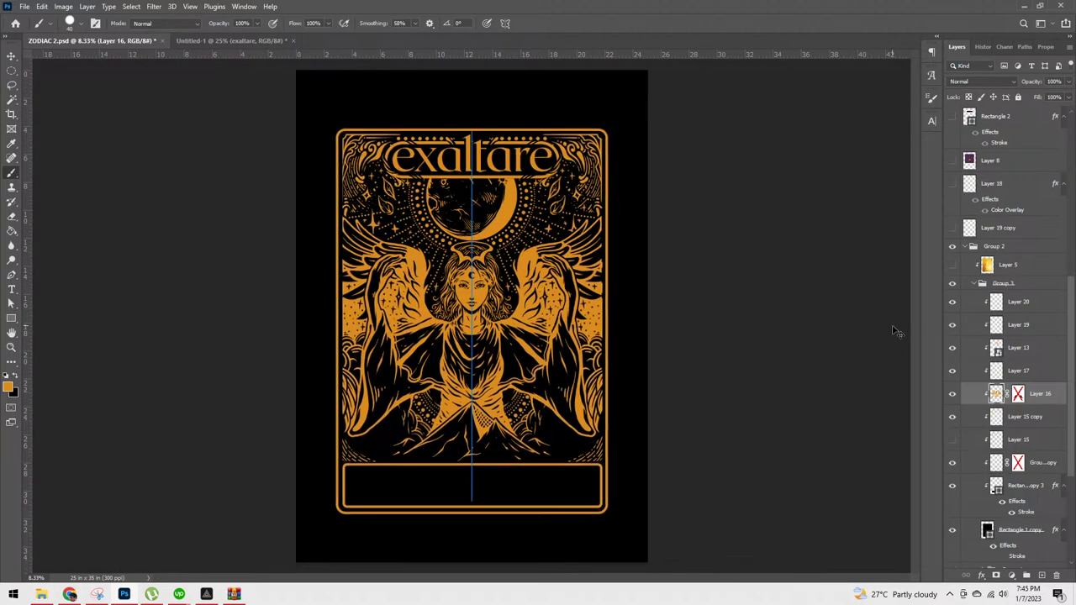
pyautogui.hotkey('ctrl', '+')
pyautogui.hotkey('ctrl', '+')
pyautogui.hotkey('ctrl', '+')
pyautogui.scroll(-5, 797, 272)
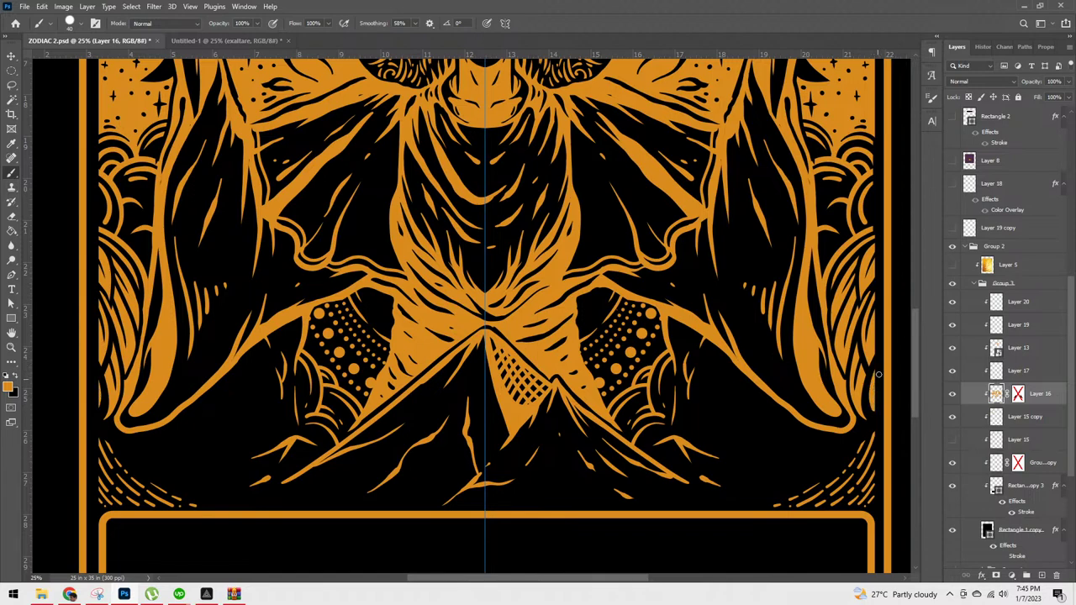
pyautogui.moveTo(872, 372); pyautogui.dragTo(873, 425)
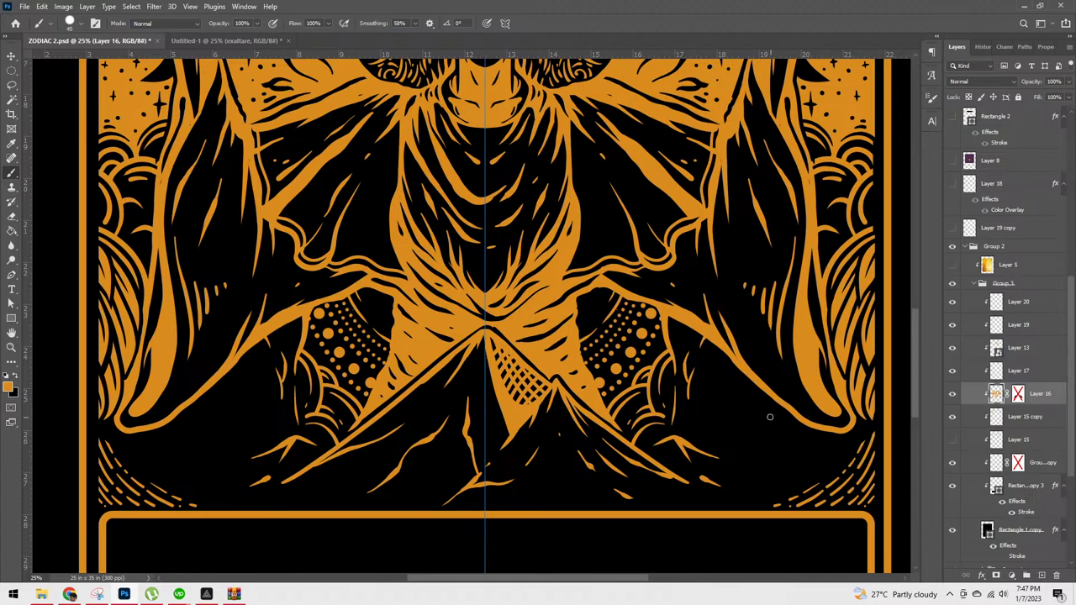
# Step: Paint a solid orange dripping splash beneath each sleeve and separate it from the sleeve hem with a thin black line
pyautogui.moveTo(720, 345)
pyautogui.mouseDown()
pyautogui.moveTo(735, 383)
pyautogui.moveTo(723, 397)
pyautogui.moveTo(743, 418)
pyautogui.moveTo(745, 445)
pyautogui.moveTo(730, 468)
pyautogui.moveTo(766, 445)
pyautogui.moveTo(778, 472)
pyautogui.moveTo(772, 495)
pyautogui.moveTo(785, 493)
pyautogui.moveTo(845, 432)
pyautogui.moveTo(751, 389)
pyautogui.moveTo(738, 370)
pyautogui.moveTo(716, 416)
pyautogui.moveTo(756, 413)
pyautogui.moveTo(740, 376)
pyautogui.moveTo(749, 441)
pyautogui.moveTo(735, 465)
pyautogui.moveTo(748, 451)
pyautogui.moveTo(753, 374)
pyautogui.moveTo(752, 454)
pyautogui.moveTo(776, 450)
pyautogui.moveTo(780, 492)
pyautogui.moveTo(797, 479)
pyautogui.mouseUp()
pyautogui.moveTo(747, 389)
pyautogui.mouseDown()
pyautogui.moveTo(800, 431)
pyautogui.moveTo(843, 434)
pyautogui.moveTo(789, 420)
pyautogui.moveTo(753, 383)
pyautogui.moveTo(758, 425)
pyautogui.moveTo(780, 452)
pyautogui.moveTo(756, 390)
pyautogui.moveTo(799, 440)
pyautogui.moveTo(838, 443)
pyautogui.moveTo(775, 488)
pyautogui.moveTo(782, 439)
pyautogui.moveTo(770, 403)
pyautogui.moveTo(792, 479)
pyautogui.moveTo(787, 415)
pyautogui.moveTo(799, 482)
pyautogui.moveTo(816, 438)
pyautogui.moveTo(804, 476)
pyautogui.moveTo(840, 437)
pyautogui.moveTo(815, 468)
pyautogui.moveTo(774, 483)
pyautogui.moveTo(796, 474)
pyautogui.moveTo(804, 444)
pyautogui.mouseUp()
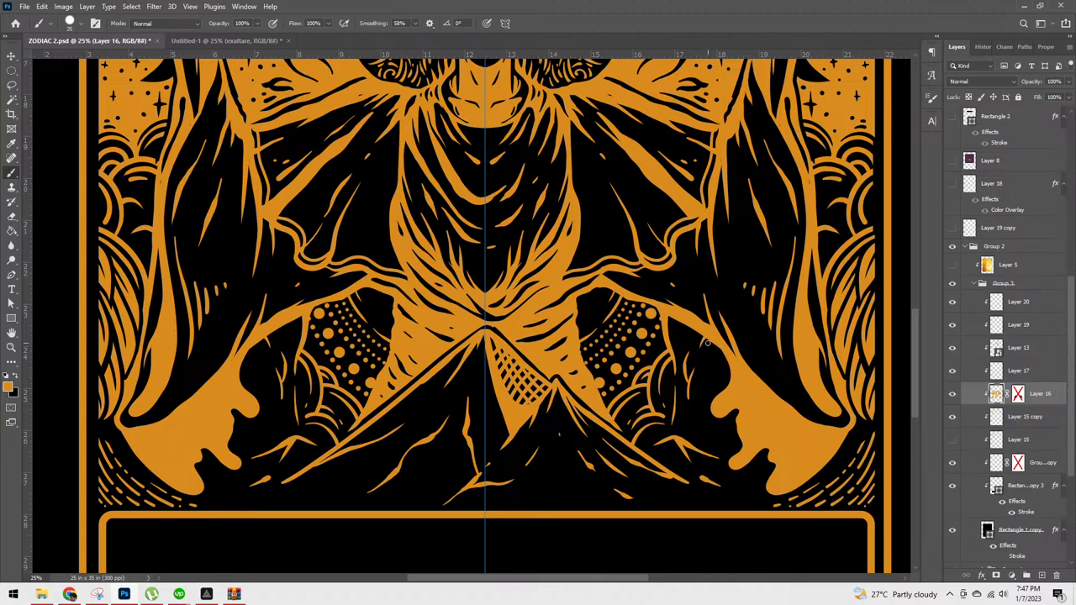
pyautogui.moveTo(727, 359)
pyautogui.mouseDown()
pyautogui.moveTo(779, 406)
pyautogui.moveTo(807, 399)
pyautogui.moveTo(769, 396)
pyautogui.moveTo(800, 417)
pyautogui.mouseUp()
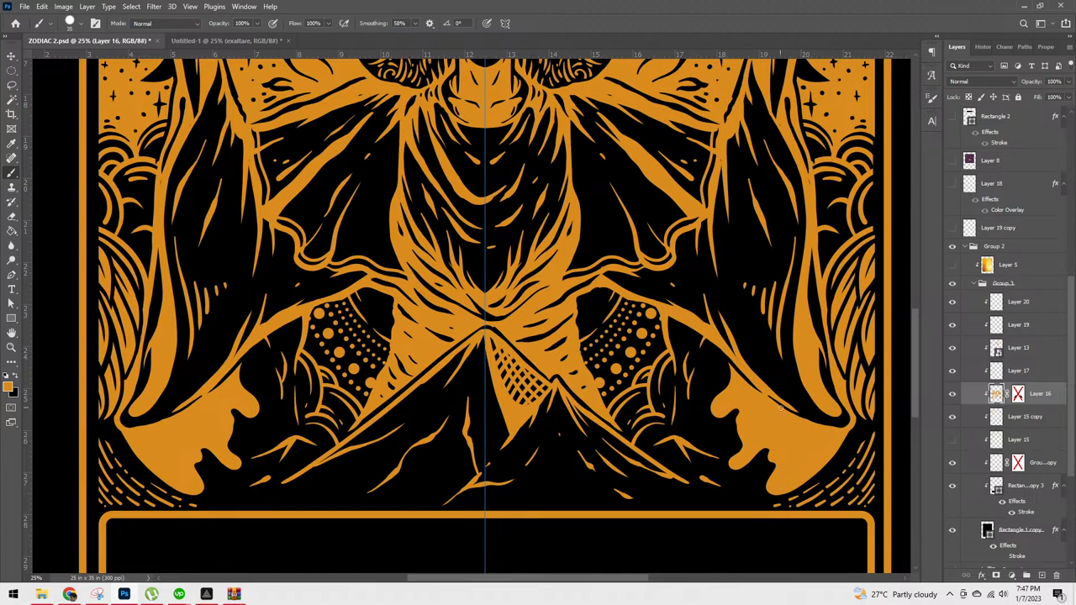
# Step: Make a black ring in each splash with the Hard Round brush, stamping a 300 px black circle and a 250 px orange centre
pyautogui.press(']')
pyautogui.press(']')
pyautogui.press(']')
pyautogui.press(']')
pyautogui.press(']')
pyautogui.press(']')
pyautogui.press(']')
pyautogui.press(']')
pyautogui.press(']')
pyautogui.press(']')
pyautogui.click(81, 22)
pyautogui.click(196, 171)
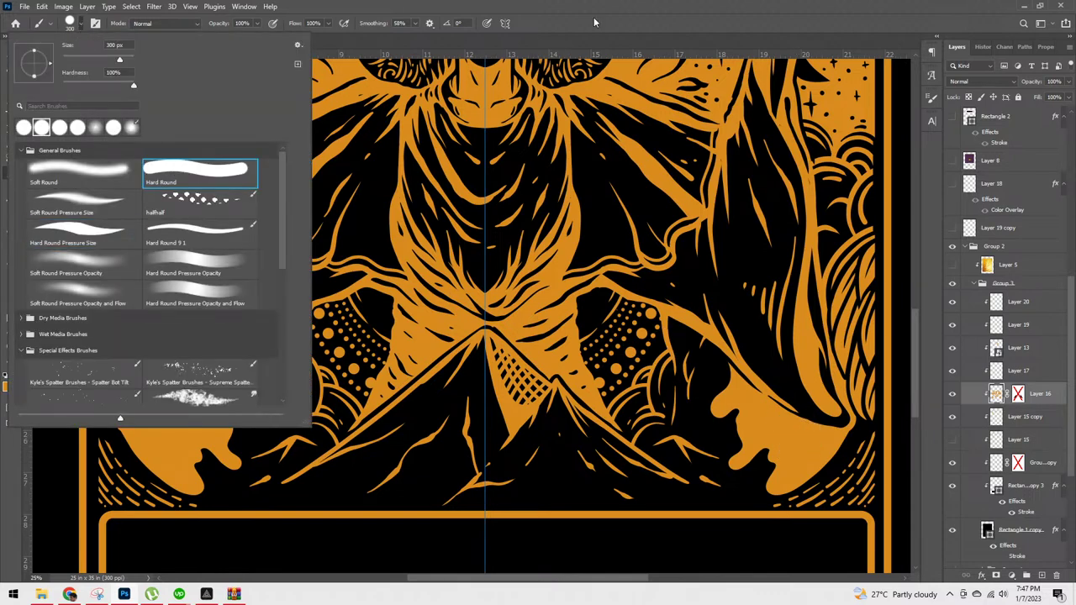
pyautogui.click(536, 38)
pyautogui.click(800, 445)
pyautogui.press('[')
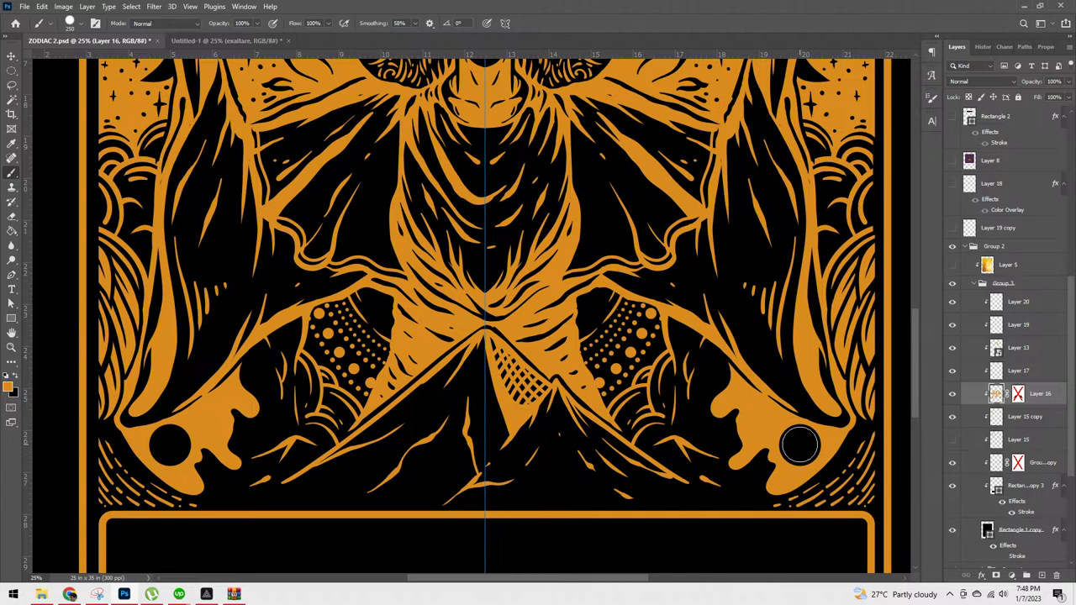
pyautogui.click(799, 444)
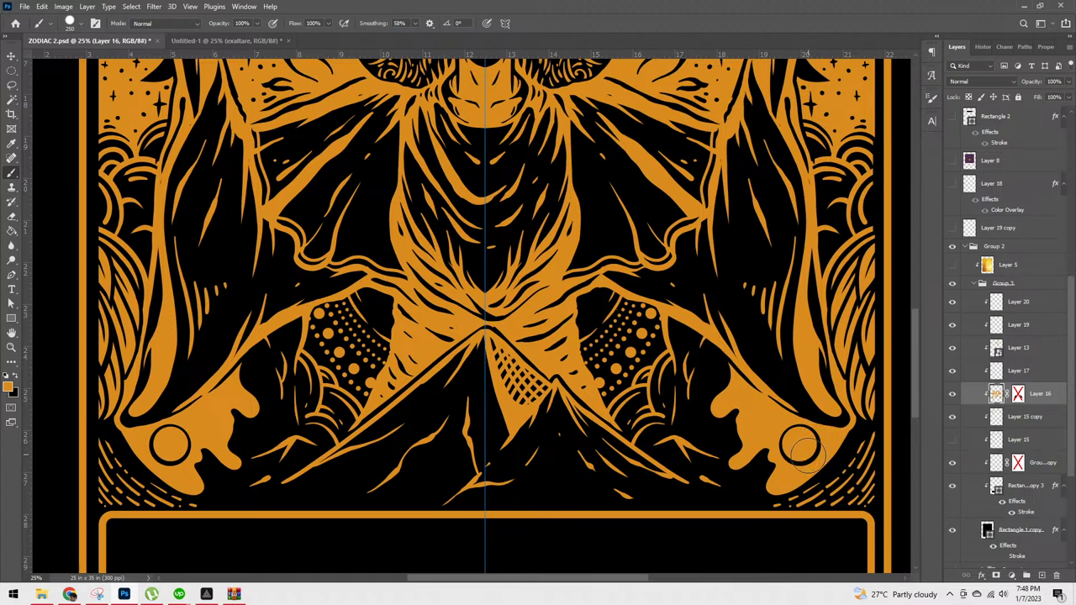
# Step: Turn each ring into a planet using the Hard Round Pressure Size brush, adding black surface marks and a tilted orbital band
pyautogui.hotkey('ctrl', '+')
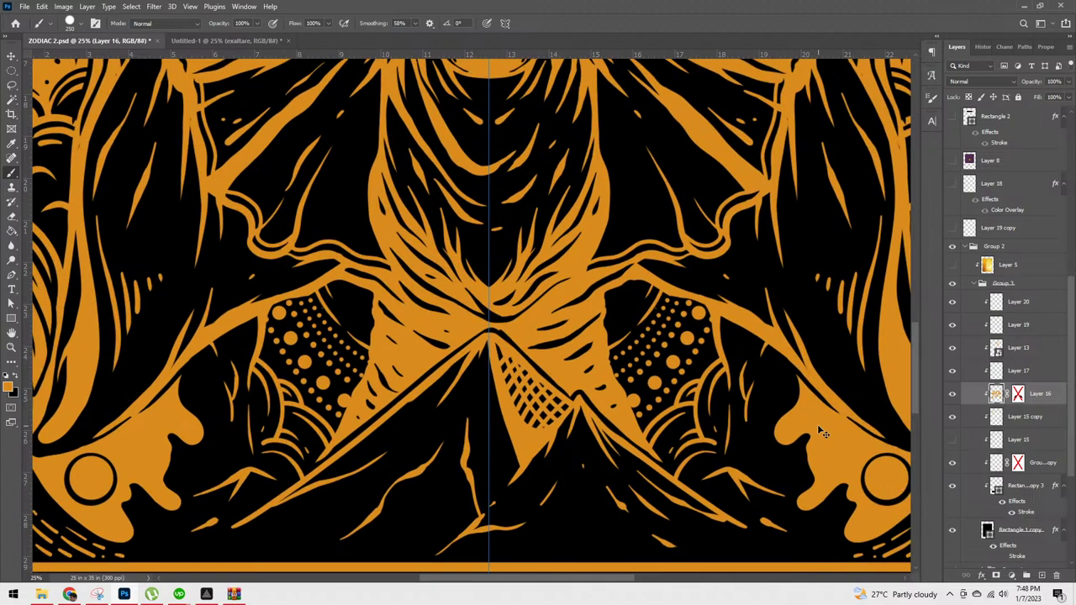
pyautogui.moveTo(786, 444); pyautogui.dragTo(620, 423)
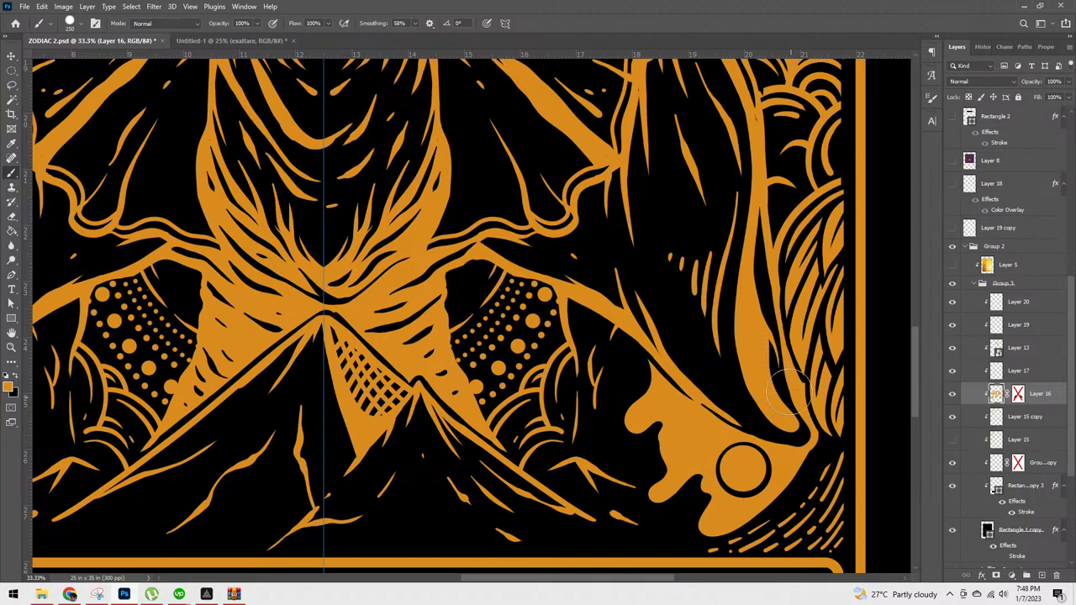
pyautogui.click(82, 22)
pyautogui.click(84, 234)
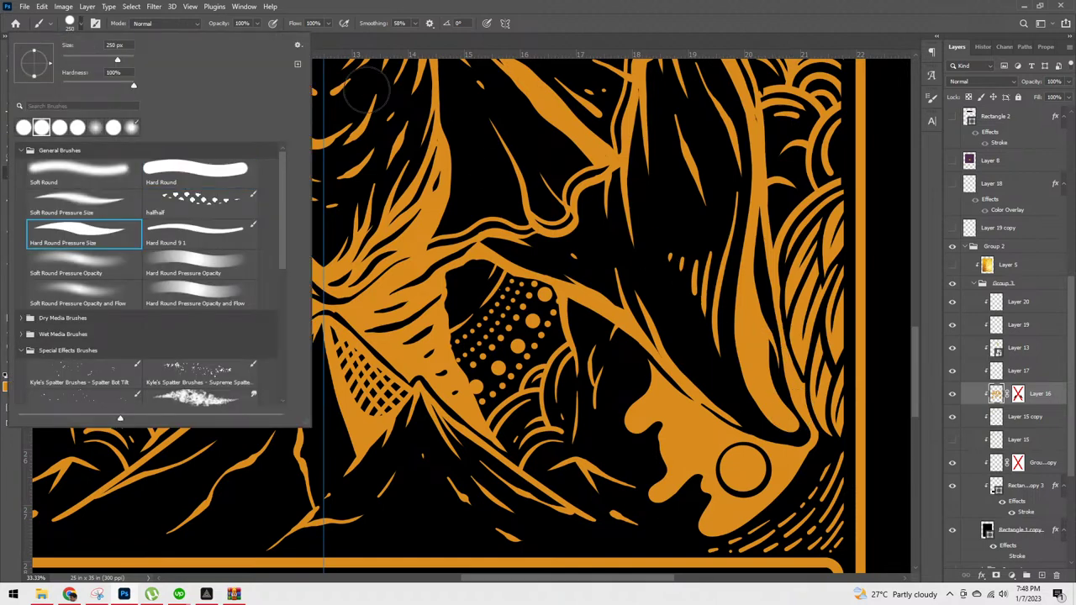
pyautogui.click(687, 147)
pyautogui.press('[')
pyautogui.press('[')
pyautogui.press('[')
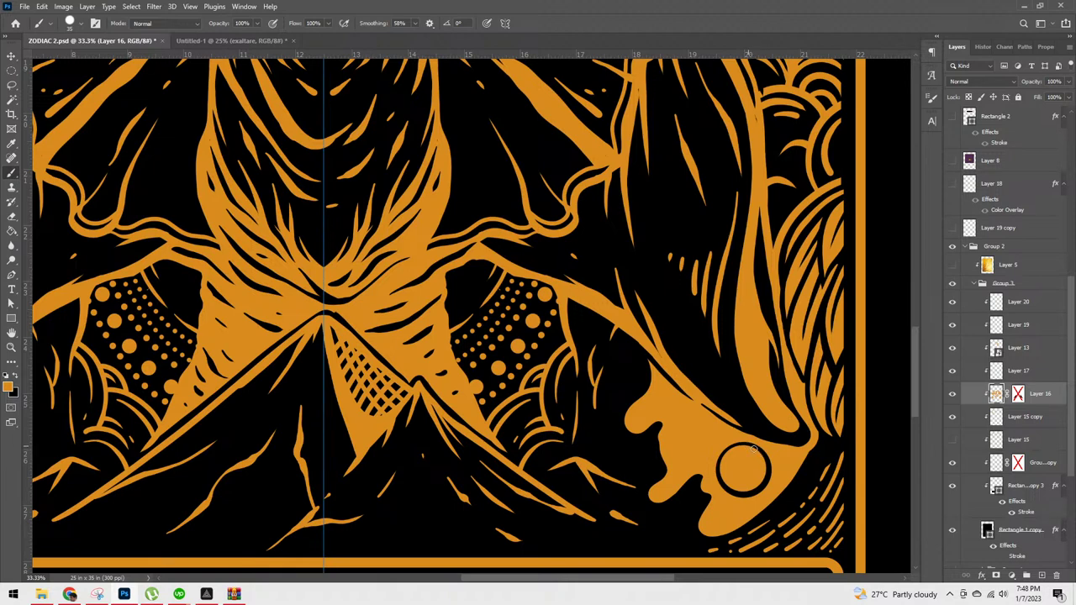
pyautogui.moveTo(762, 469)
pyautogui.mouseDown()
pyautogui.moveTo(766, 480)
pyautogui.moveTo(754, 447)
pyautogui.mouseUp()
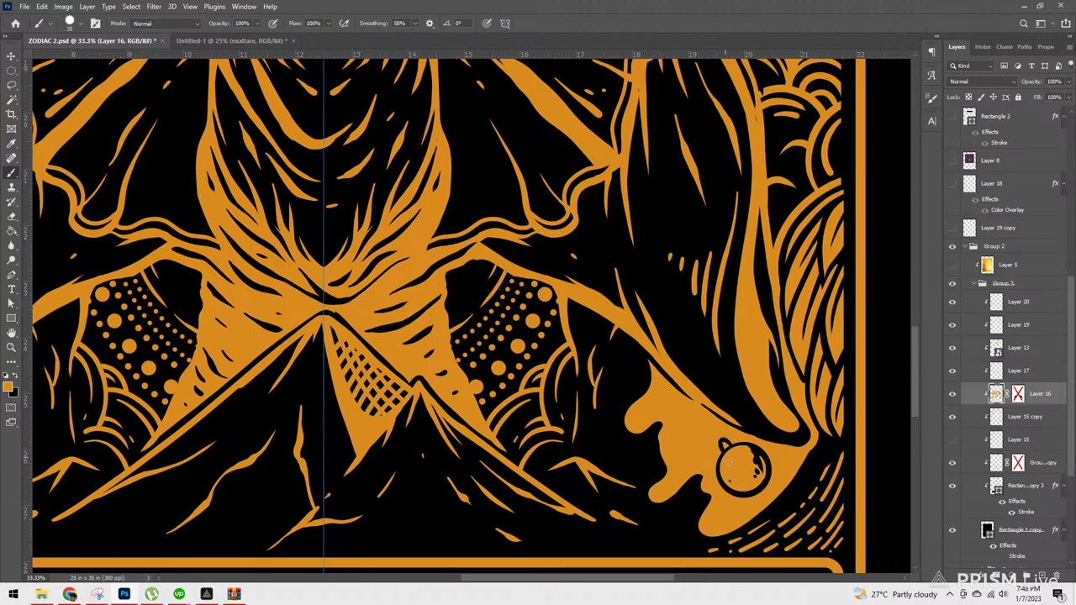
pyautogui.moveTo(723, 447); pyautogui.dragTo(764, 504)
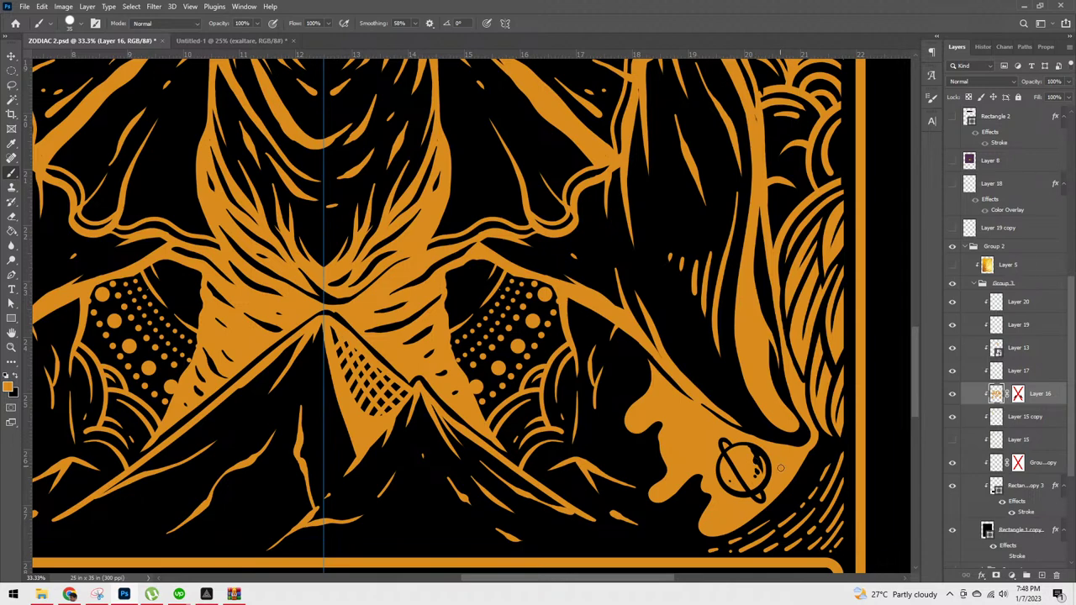
# Step: Scatter black four-pointed stars and small dots around the planet across each orange splash
pyautogui.moveTo(780, 458); pyautogui.dragTo(784, 473)
pyautogui.click(707, 424)
pyautogui.click(698, 424)
pyautogui.moveTo(683, 433); pyautogui.dragTo(685, 461)
pyautogui.moveTo(683, 431); pyautogui.dragTo(687, 450)
pyautogui.moveTo(661, 393); pyautogui.dragTo(661, 400)
pyautogui.moveTo(725, 513); pyautogui.dragTo(725, 522)
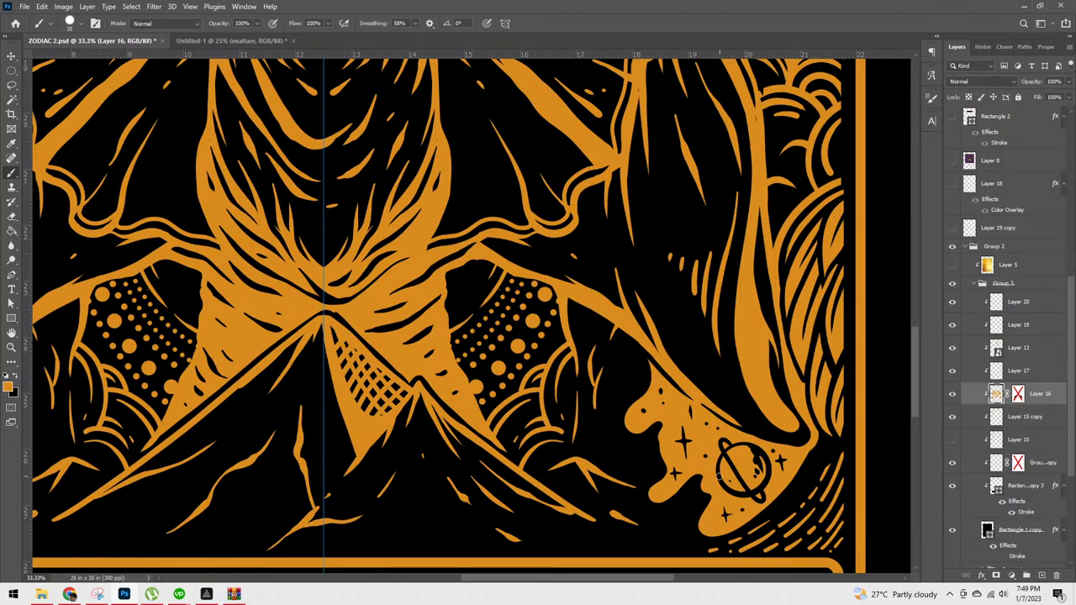
# Step: Add orange droplets beneath each splash and a small orange puddle on the upper edge of the text panel
pyautogui.click(691, 535)
pyautogui.moveTo(628, 561); pyautogui.dragTo(677, 550)
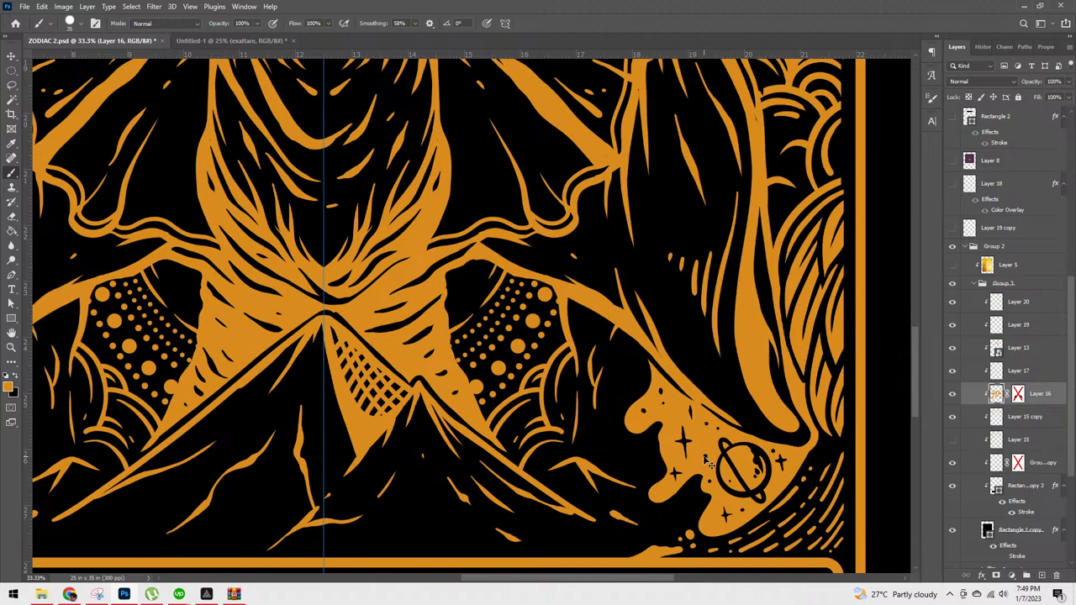
pyautogui.scroll(-3, 707, 462)
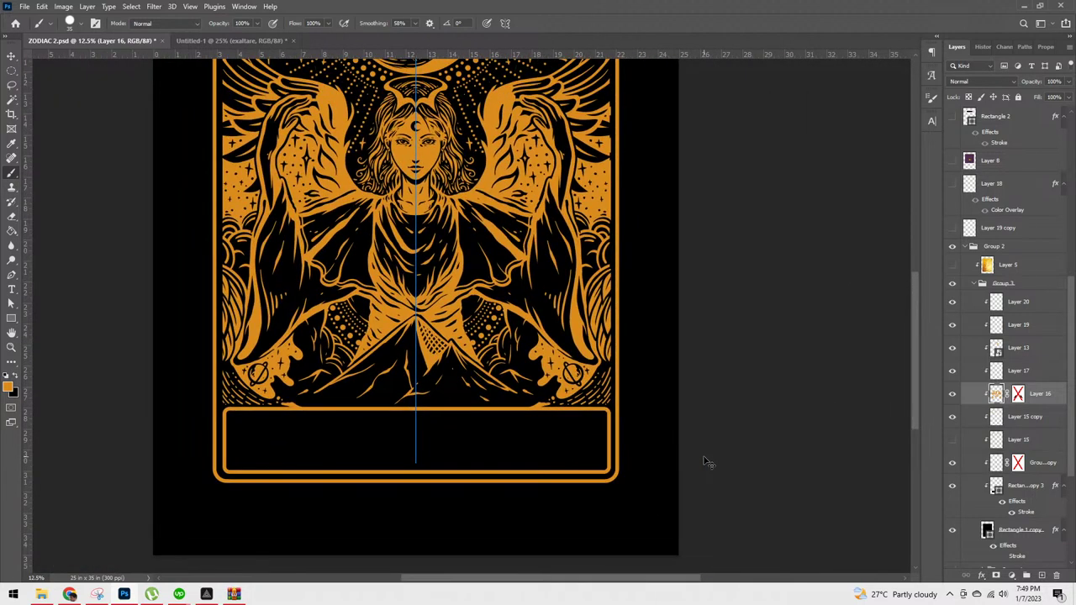
pyautogui.scroll(-1, 706, 462)
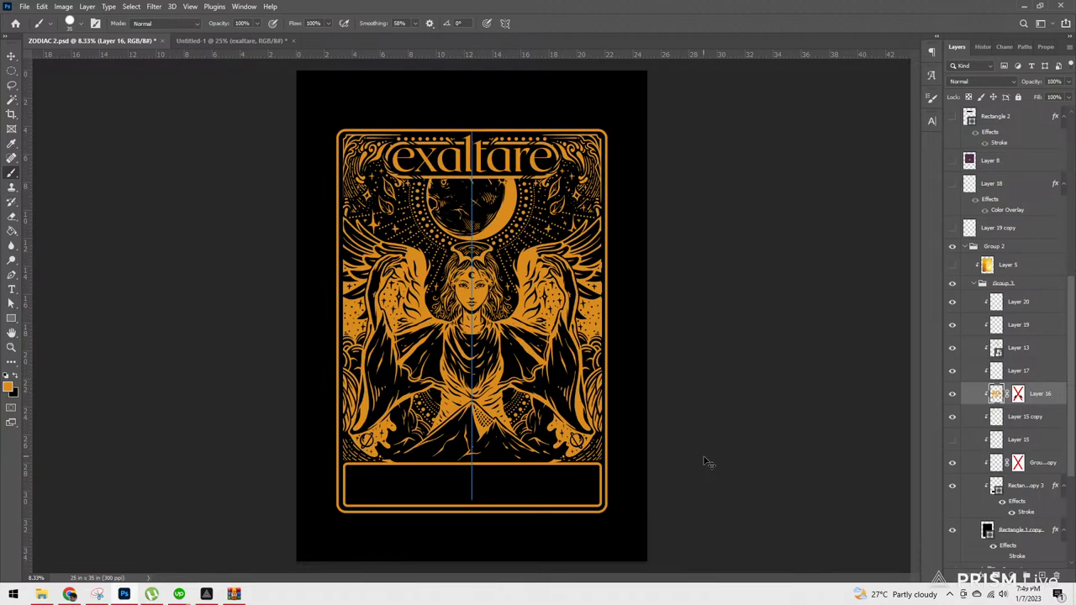
# Step: Draw orange four-pointed stars and dots in the black area between each splash and the clouds, undoing unwanted strokes
pyautogui.hotkey('ctrl', '+')
pyautogui.hotkey('ctrl', '+')
pyautogui.hotkey('ctrl', '+')
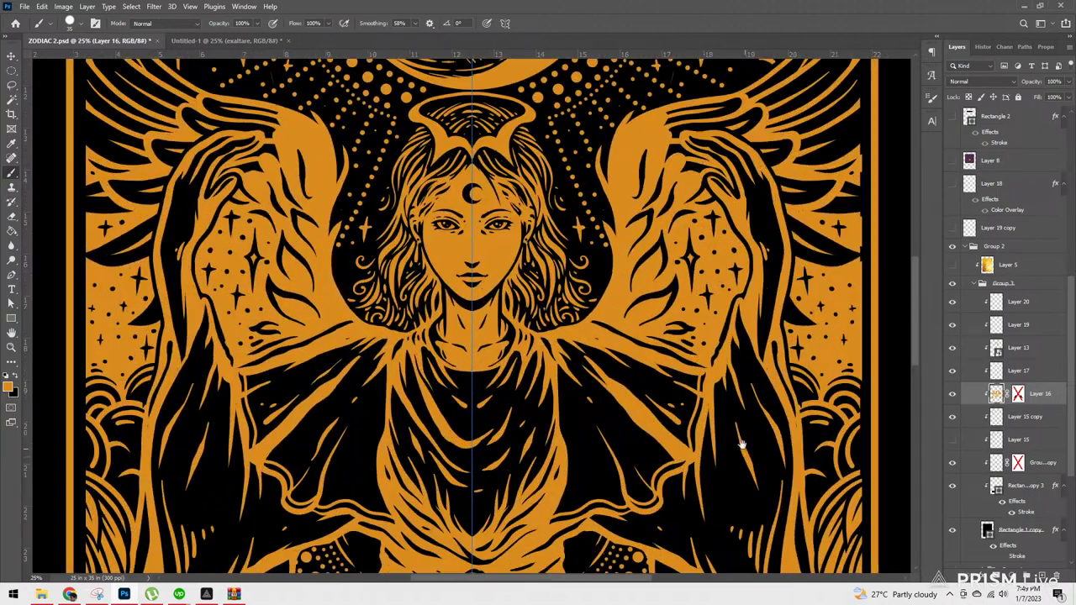
pyautogui.moveTo(745, 449); pyautogui.dragTo(680, 159)
pyautogui.hotkey('ctrl', '+')
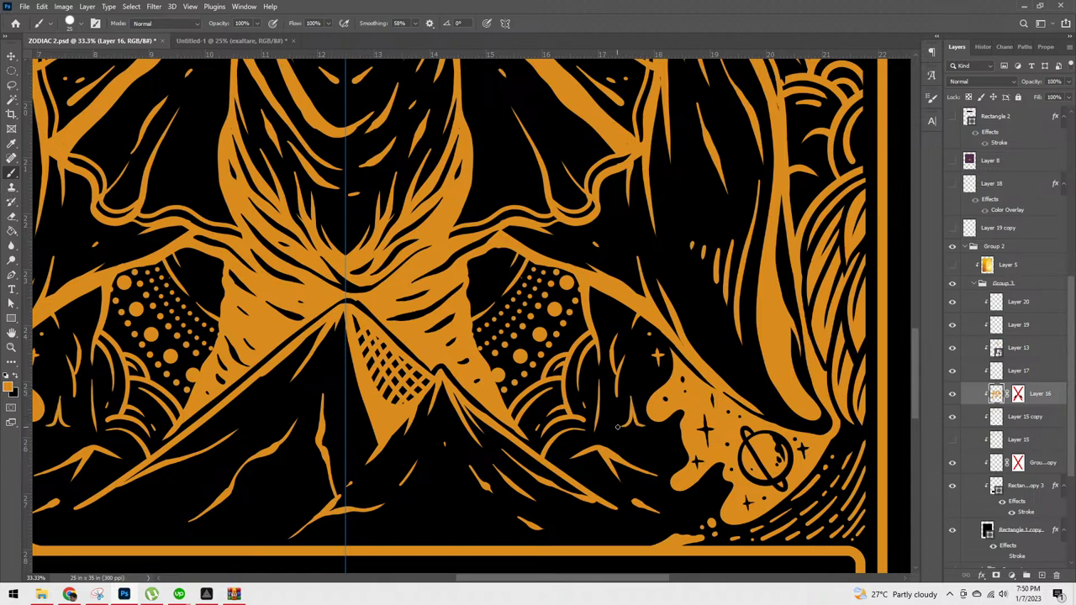
pyautogui.moveTo(635, 436); pyautogui.dragTo(637, 457)
pyautogui.hotkey('ctrl', 'z')
pyautogui.hotkey('ctrl', 'z')
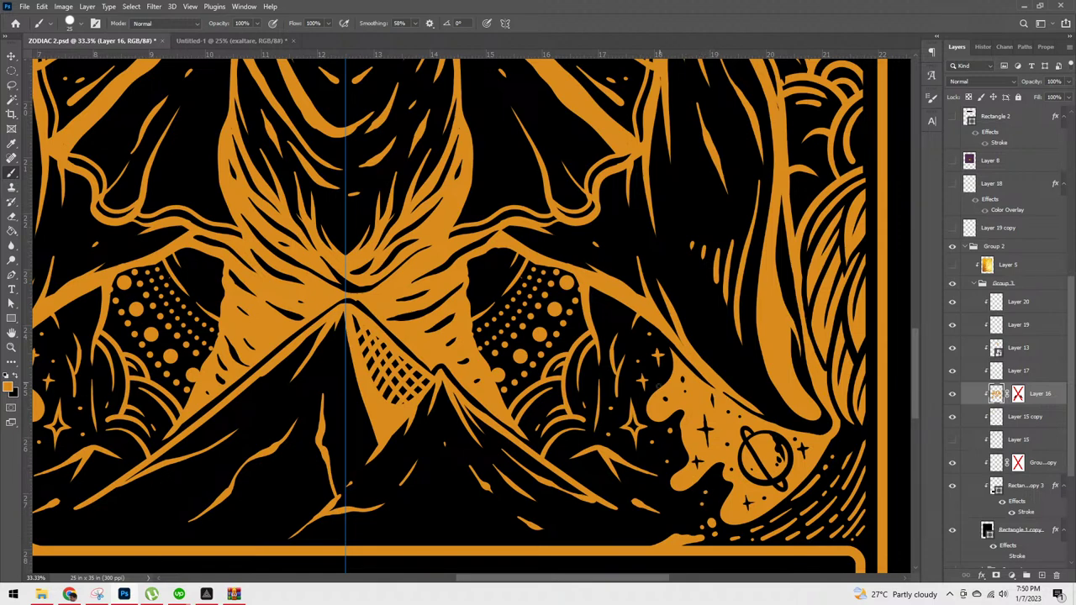
# Step: Lasso and delete pieces of the right-hand planet splash's drips to give its inner edge a ragged, broken contour
pyautogui.press('l')
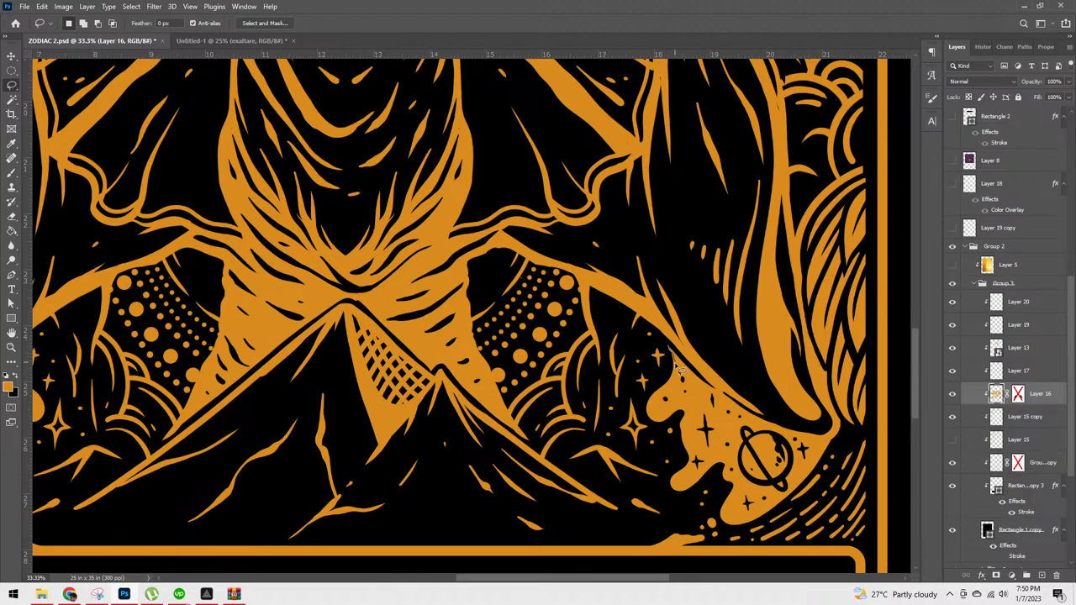
pyautogui.moveTo(677, 380)
pyautogui.mouseDown()
pyautogui.moveTo(656, 417)
pyautogui.moveTo(681, 414)
pyautogui.moveTo(665, 432)
pyautogui.moveTo(646, 422)
pyautogui.moveTo(649, 399)
pyautogui.moveTo(669, 345)
pyautogui.mouseUp()
pyautogui.press('Delete')
pyautogui.hotkey('ctrl', 'd')
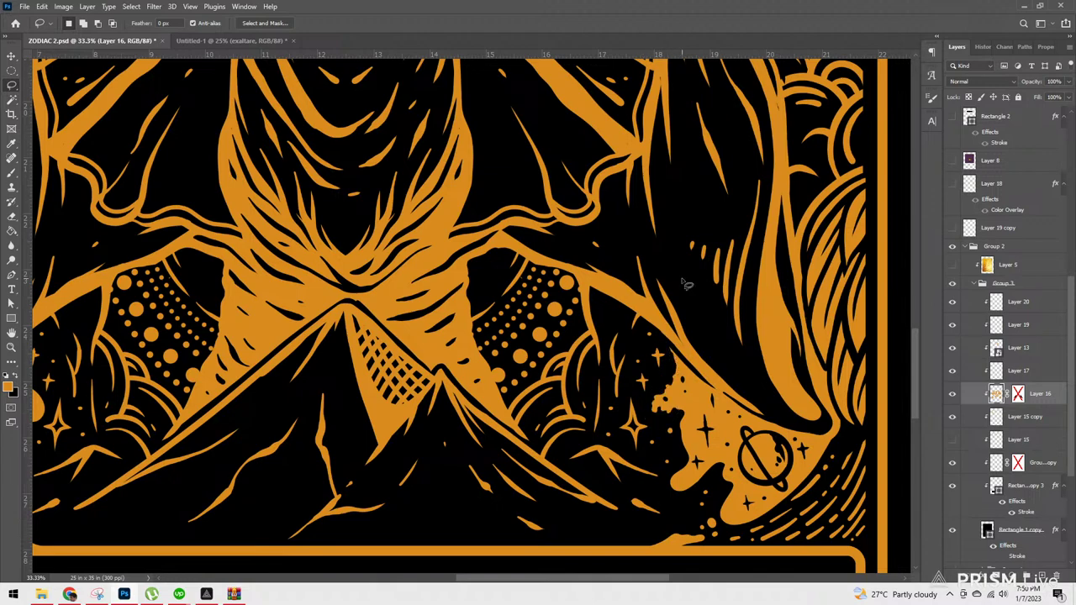
pyautogui.moveTo(683, 412)
pyautogui.mouseDown()
pyautogui.moveTo(695, 469)
pyautogui.moveTo(677, 491)
pyautogui.moveTo(710, 479)
pyautogui.moveTo(705, 495)
pyautogui.moveTo(671, 486)
pyautogui.moveTo(684, 392)
pyautogui.moveTo(682, 409)
pyautogui.mouseUp()
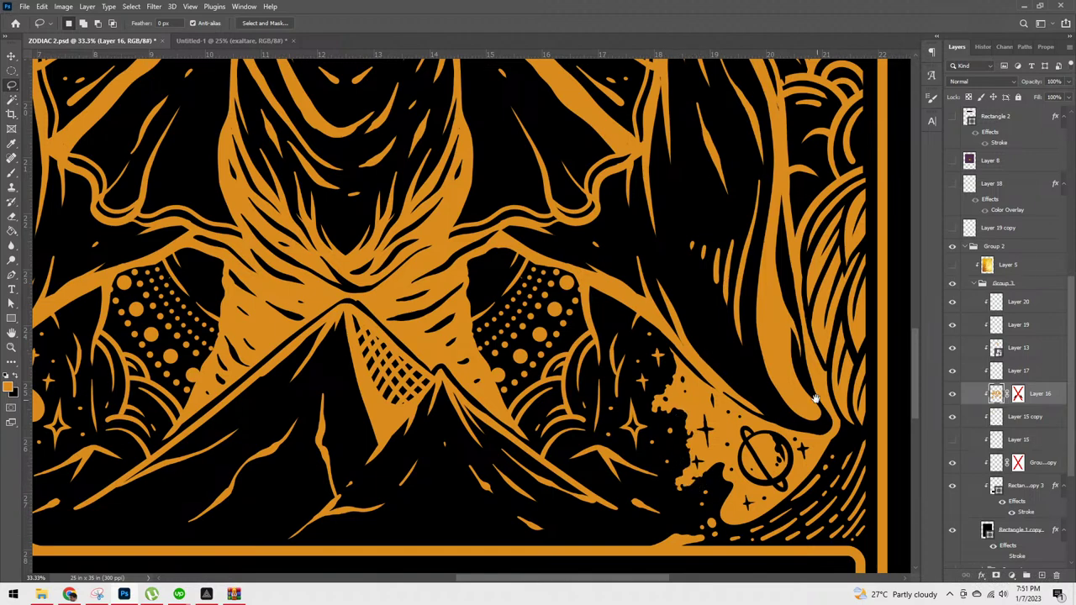
pyautogui.scroll(-3, 791, 253)
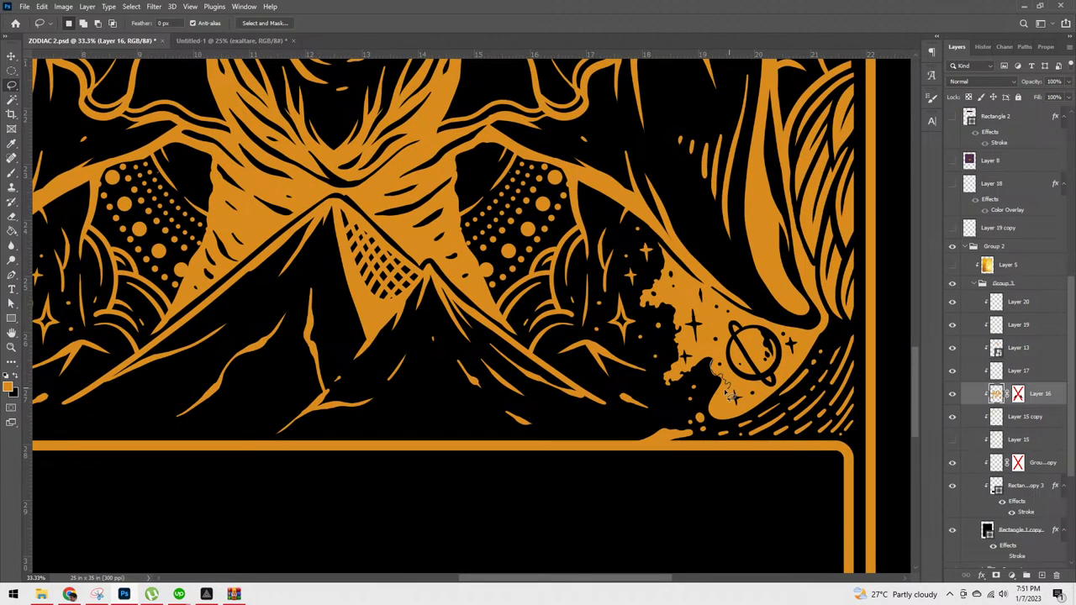
pyautogui.moveTo(724, 399)
pyautogui.mouseDown()
pyautogui.moveTo(713, 415)
pyautogui.moveTo(758, 416)
pyautogui.moveTo(708, 422)
pyautogui.moveTo(713, 380)
pyautogui.mouseUp()
pyautogui.press('Delete')
pyautogui.hotkey('ctrl', '-')
pyautogui.hotkey('ctrl', '-')
pyautogui.hotkey('ctrl', '-')
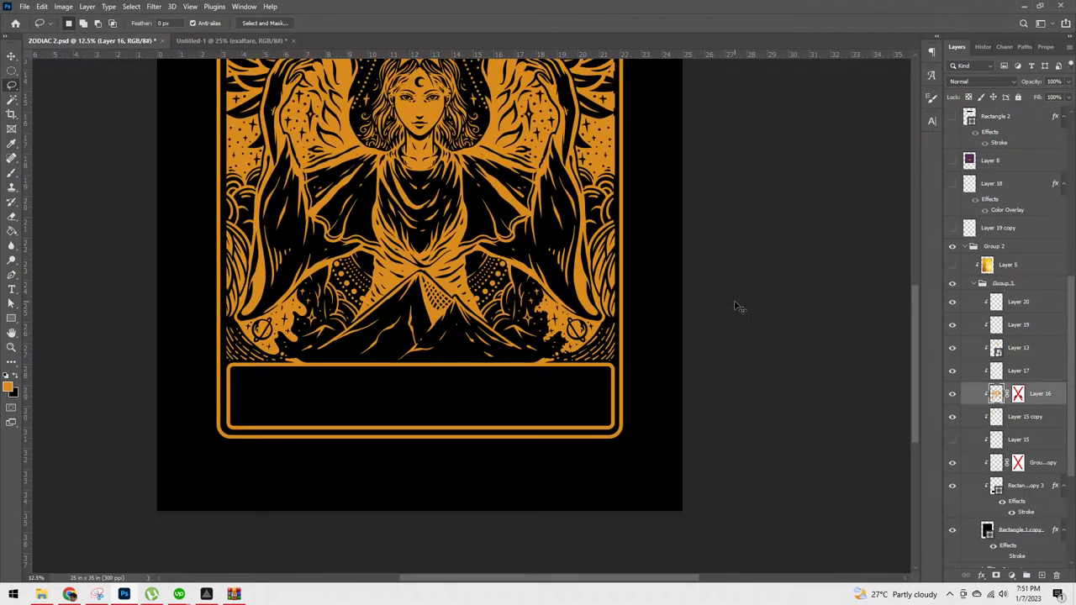
# Step: Lasso and delete parts of the left-hand splash's drips to match the ragged contour of the opposite splash
pyautogui.hotkey('ctrl', '+')
pyautogui.hotkey('ctrl', '+')
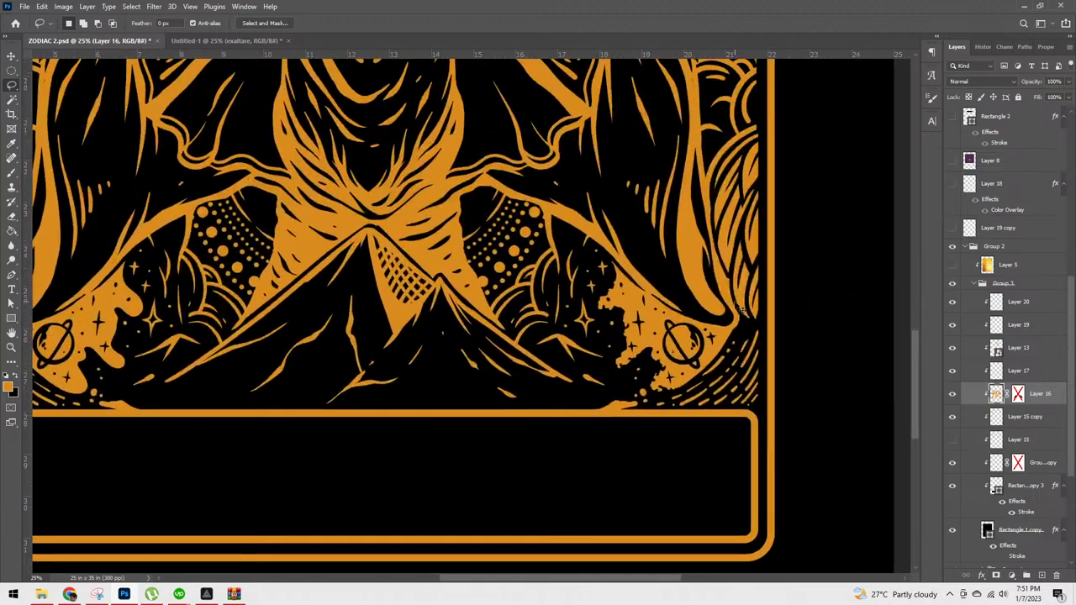
pyautogui.hscroll(-5, 736, 312)
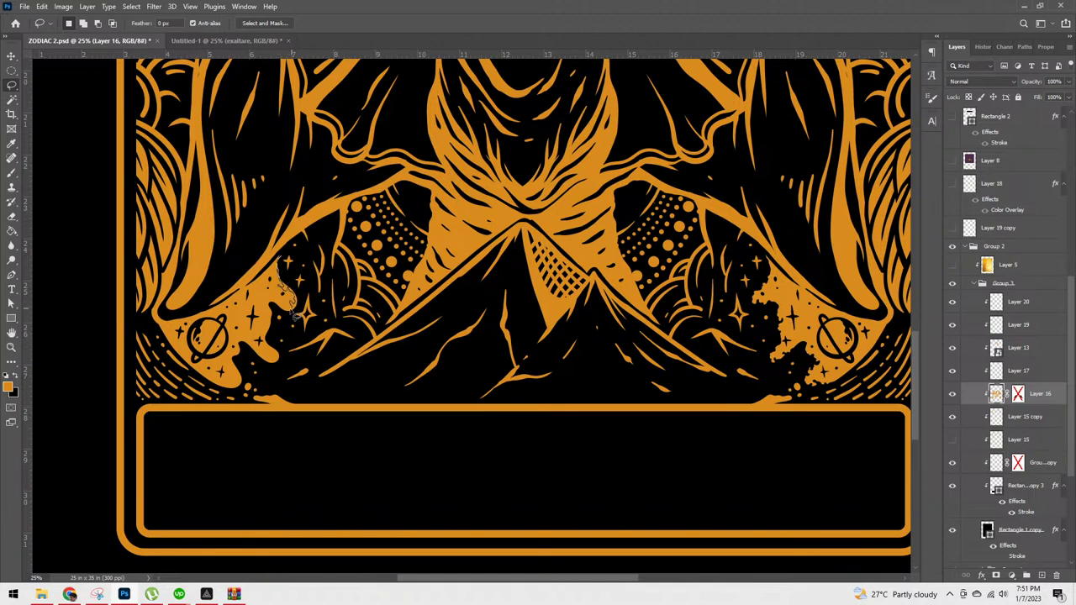
pyautogui.moveTo(276, 305)
pyautogui.mouseDown()
pyautogui.moveTo(298, 318)
pyautogui.moveTo(304, 302)
pyautogui.moveTo(279, 259)
pyautogui.mouseUp()
pyautogui.moveTo(274, 333)
pyautogui.mouseDown()
pyautogui.moveTo(270, 356)
pyautogui.moveTo(285, 364)
pyautogui.moveTo(263, 366)
pyautogui.moveTo(274, 371)
pyautogui.moveTo(284, 353)
pyautogui.moveTo(273, 308)
pyautogui.mouseUp()
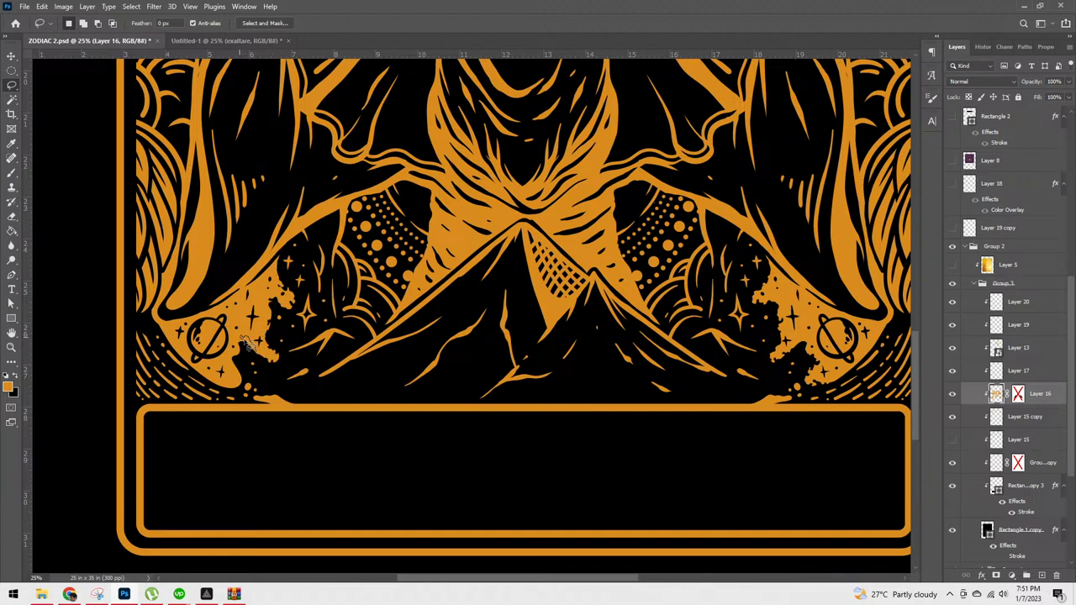
pyautogui.moveTo(240, 340)
pyautogui.mouseDown()
pyautogui.moveTo(293, 360)
pyautogui.moveTo(278, 343)
pyautogui.moveTo(247, 354)
pyautogui.moveTo(232, 377)
pyautogui.moveTo(244, 385)
pyautogui.moveTo(229, 392)
pyautogui.moveTo(208, 380)
pyautogui.moveTo(216, 392)
pyautogui.moveTo(248, 389)
pyautogui.moveTo(252, 341)
pyautogui.mouseUp()
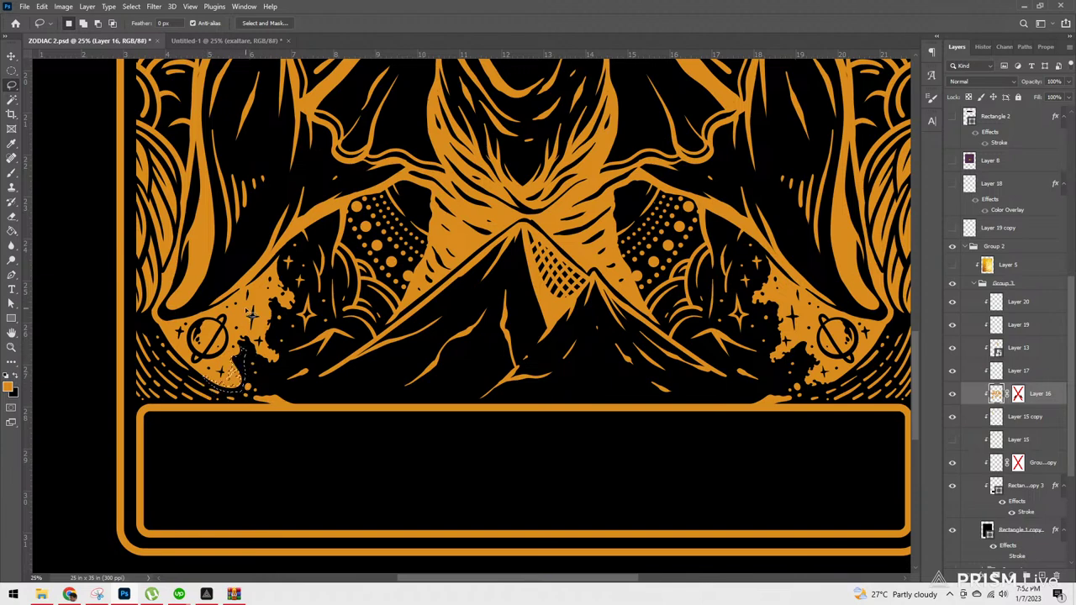
pyautogui.press('Delete')
pyautogui.hotkey('ctrl', 'd')
pyautogui.hotkey('ctrl', '0')
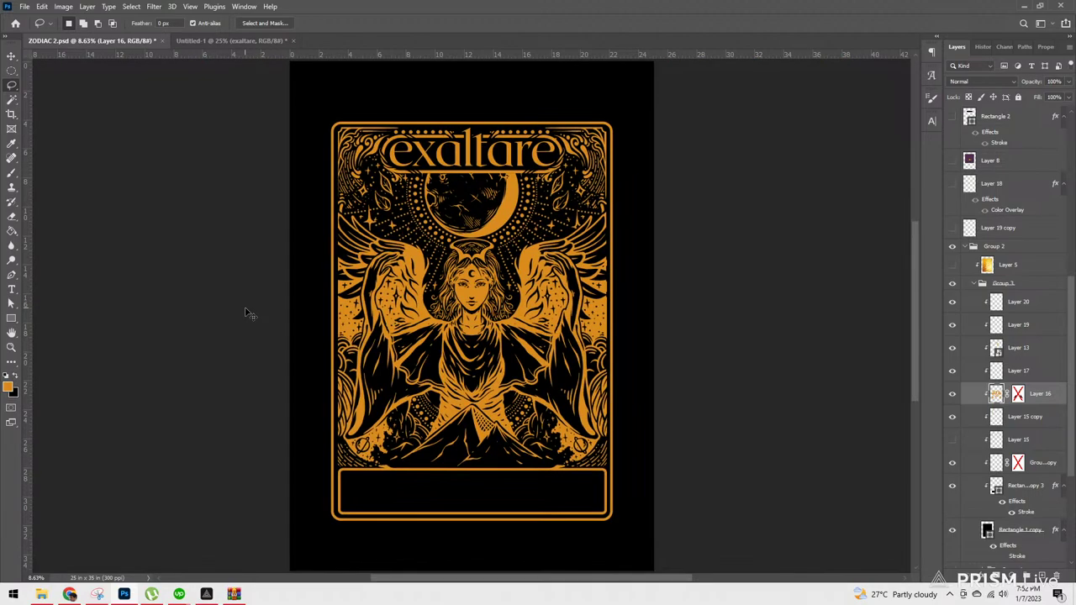
# Step: Refine the linework of the raised forearms beneath the hands using the Brush with symmetry at size 30
pyautogui.hotkey('ctrl', '+')
pyautogui.hotkey('ctrl', '+')
pyautogui.moveTo(701, 419); pyautogui.dragTo(740, 454)
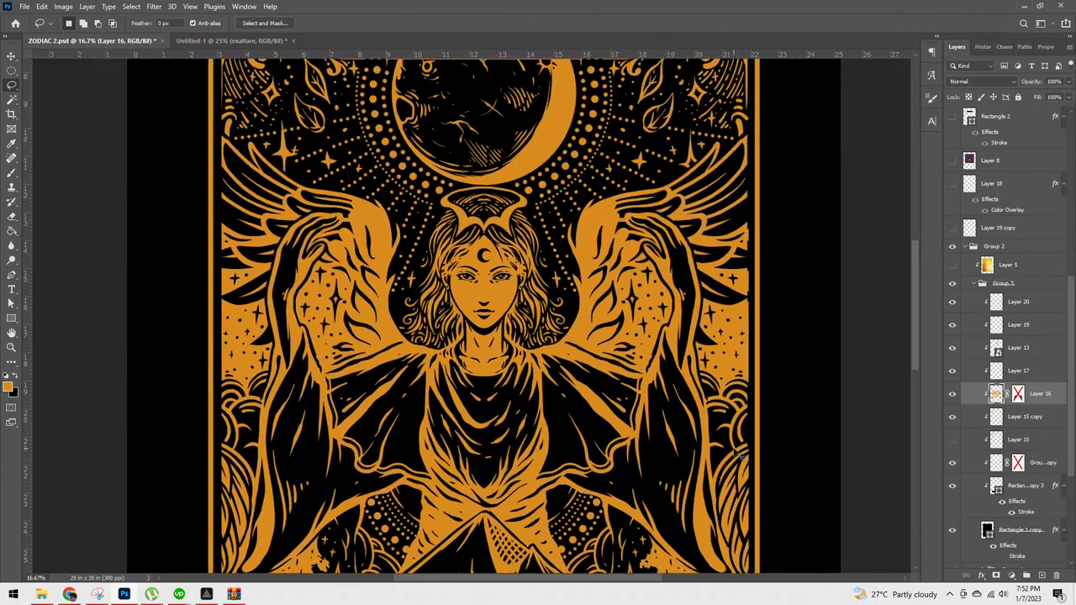
pyautogui.hotkey('ctrl', '+')
pyautogui.moveTo(841, 464); pyautogui.dragTo(687, 441)
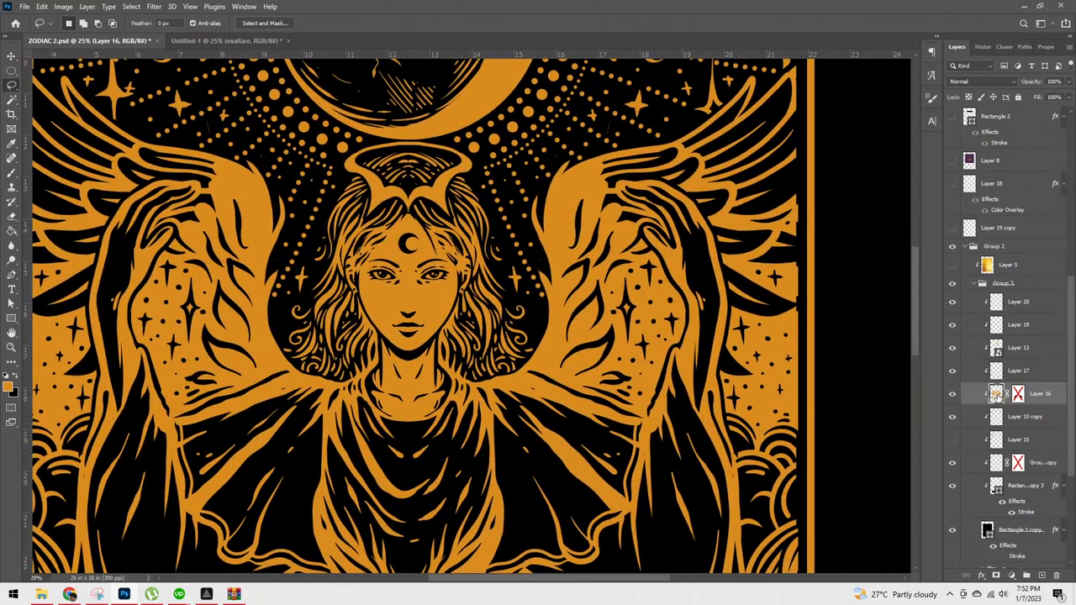
pyautogui.press('b')
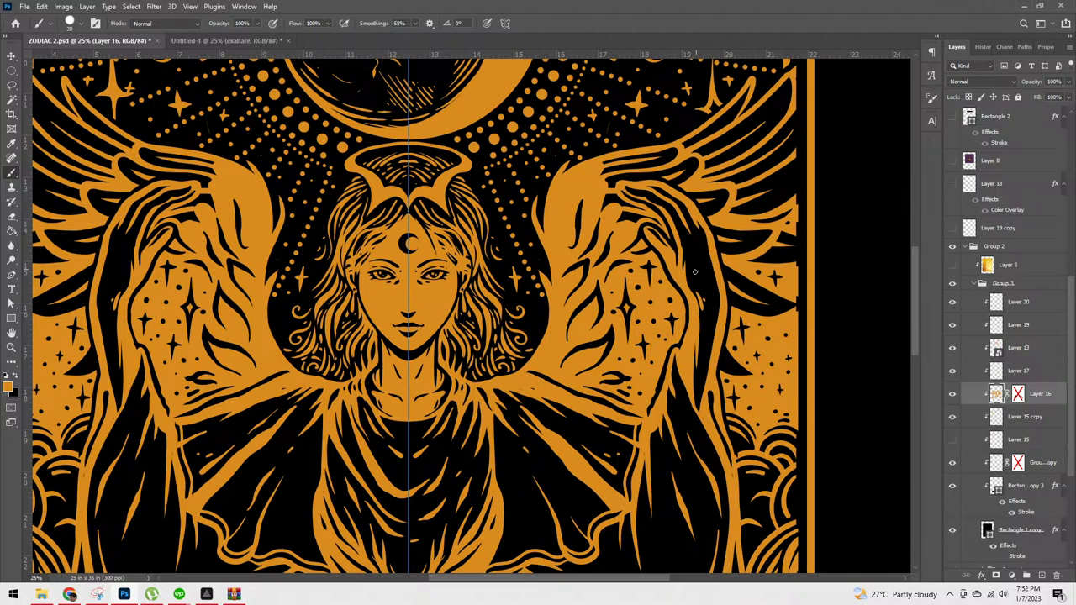
pyautogui.moveTo(705, 316); pyautogui.dragTo(707, 307)
pyautogui.moveTo(686, 284); pyautogui.dragTo(699, 299)
pyautogui.scroll(-4, 749, 383)
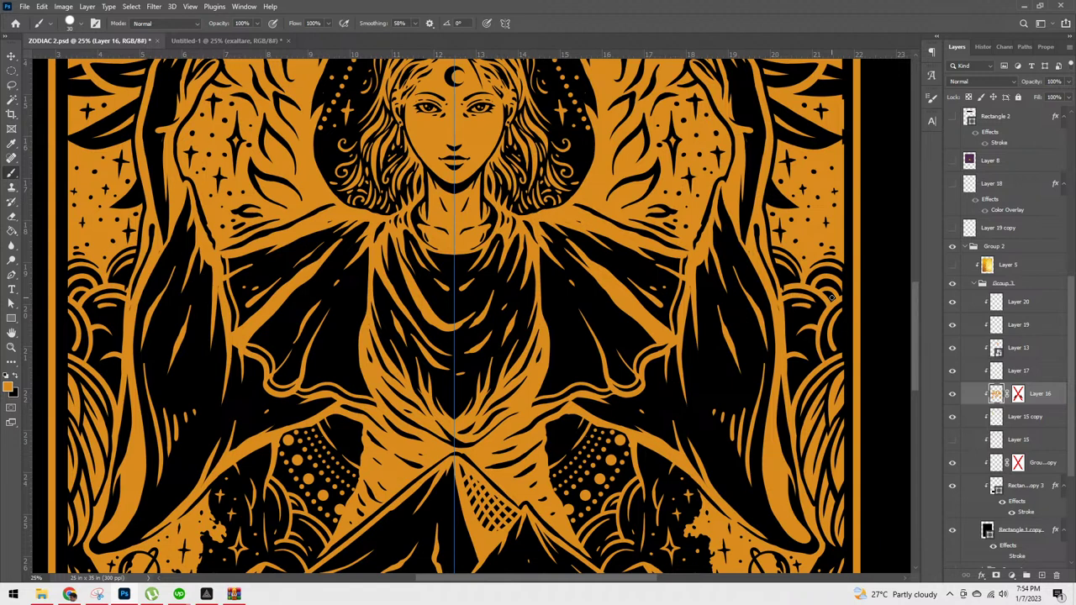
pyautogui.scroll(-4, 832, 298)
pyautogui.scroll(1, 835, 302)
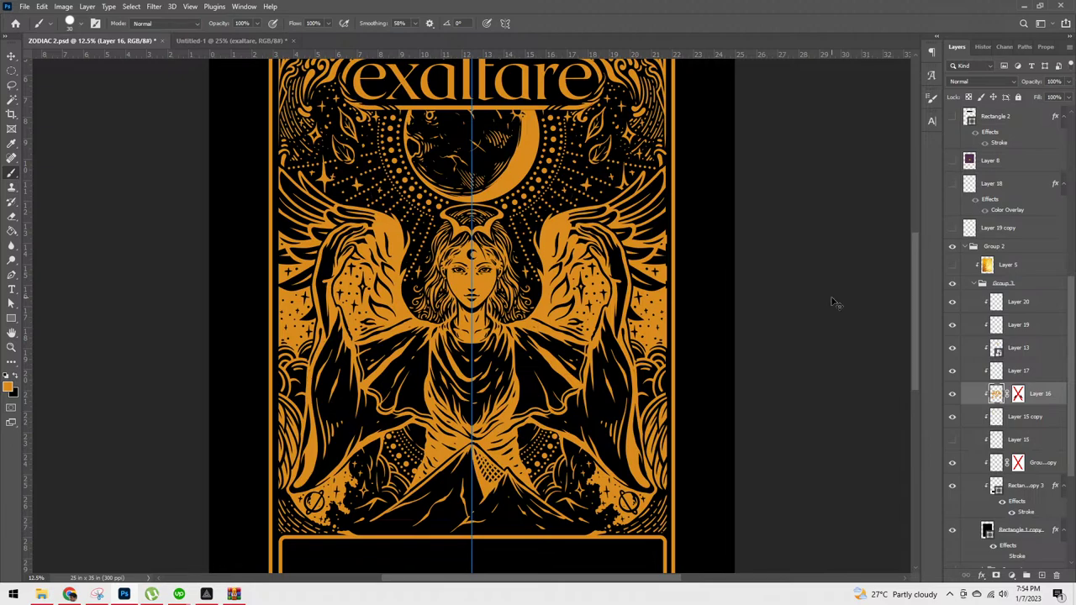
# Step: Fill the large black area of both hanging sleeves with solid orange using a brush of size 125
pyautogui.hotkey('ctrl', '-')
pyautogui.hotkey('ctrl', '+')
pyautogui.hotkey('ctrl', '+')
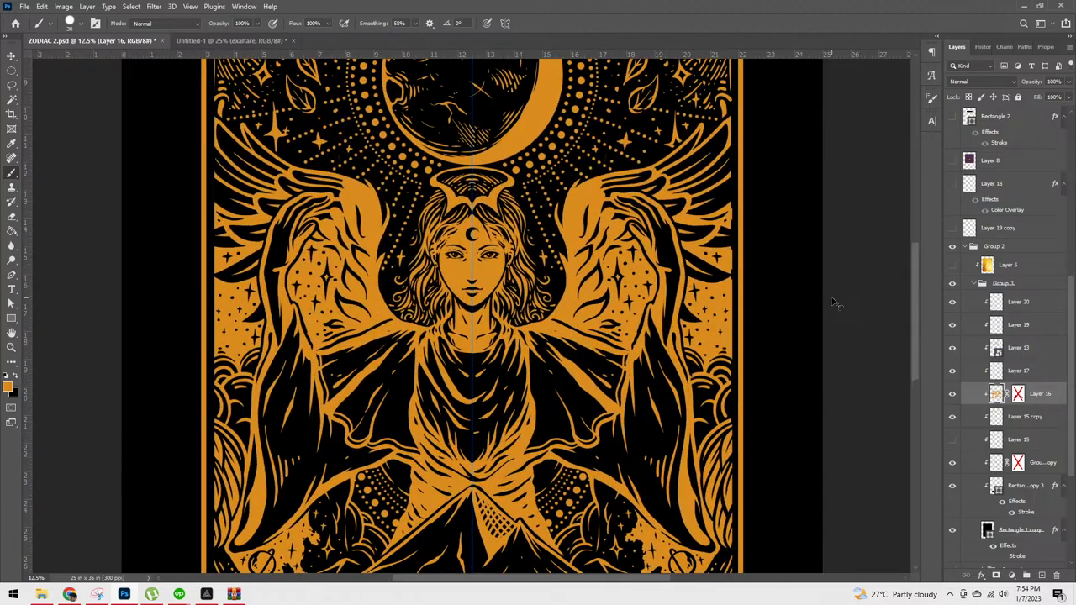
pyautogui.hotkey('ctrl', '-')
pyautogui.hotkey('ctrl', '+')
pyautogui.press('[')
pyautogui.press('[')
pyautogui.press('[')
pyautogui.press('[')
pyautogui.press('[')
pyautogui.press('[')
pyautogui.press('[')
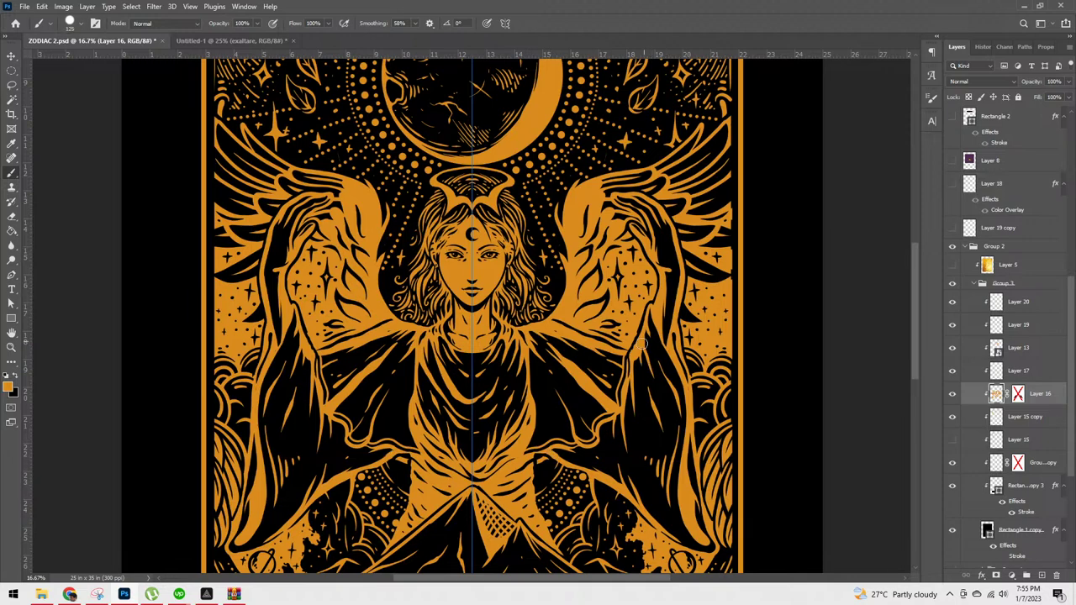
pyautogui.moveTo(570, 459)
pyautogui.mouseDown()
pyautogui.moveTo(632, 391)
pyautogui.moveTo(623, 414)
pyautogui.moveTo(651, 308)
pyautogui.moveTo(673, 394)
pyautogui.moveTo(676, 534)
pyautogui.moveTo(658, 511)
pyautogui.moveTo(640, 344)
pyautogui.moveTo(654, 342)
pyautogui.moveTo(667, 520)
pyautogui.moveTo(650, 353)
pyautogui.moveTo(675, 426)
pyautogui.moveTo(661, 485)
pyautogui.moveTo(660, 389)
pyautogui.moveTo(655, 503)
pyautogui.moveTo(640, 341)
pyautogui.moveTo(632, 377)
pyautogui.moveTo(645, 461)
pyautogui.moveTo(631, 436)
pyautogui.moveTo(575, 460)
pyautogui.moveTo(675, 529)
pyautogui.moveTo(635, 440)
pyautogui.moveTo(636, 360)
pyautogui.moveTo(652, 504)
pyautogui.moveTo(633, 387)
pyautogui.moveTo(624, 415)
pyautogui.moveTo(643, 503)
pyautogui.moveTo(636, 385)
pyautogui.moveTo(640, 476)
pyautogui.moveTo(606, 459)
pyautogui.moveTo(619, 467)
pyautogui.moveTo(628, 424)
pyautogui.moveTo(619, 464)
pyautogui.mouseUp()
pyautogui.scroll(-1, 675, 453)
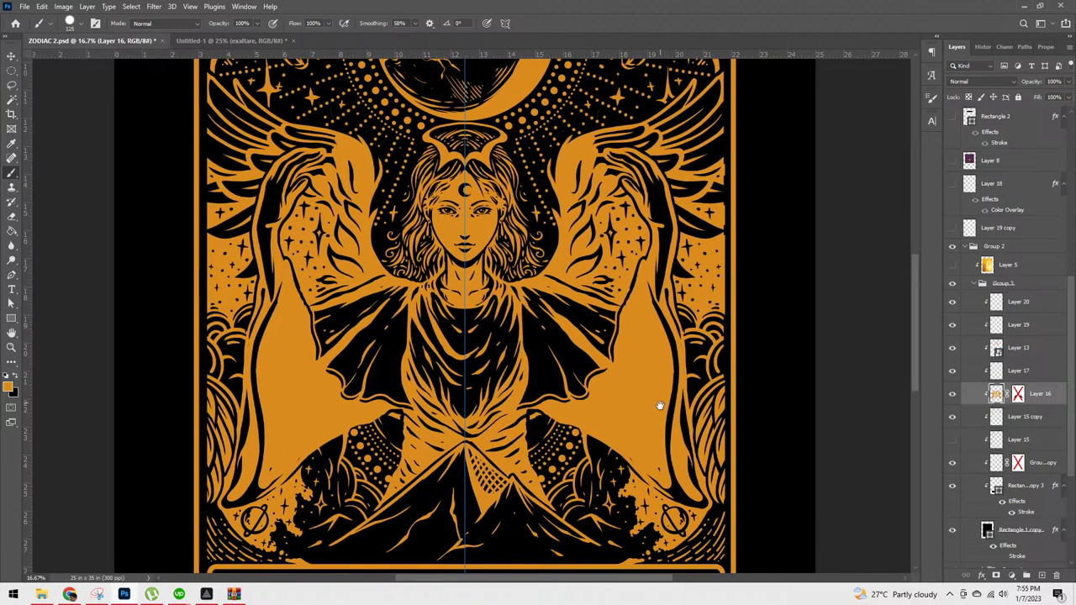
# Step: Clean up the lower edges and corners of both orange sleeves with the brush reduced to size 90 and 70
pyautogui.press('[')
pyautogui.press('[')
pyautogui.press('[')
pyautogui.press('[')
pyautogui.press('[')
pyautogui.press('[')
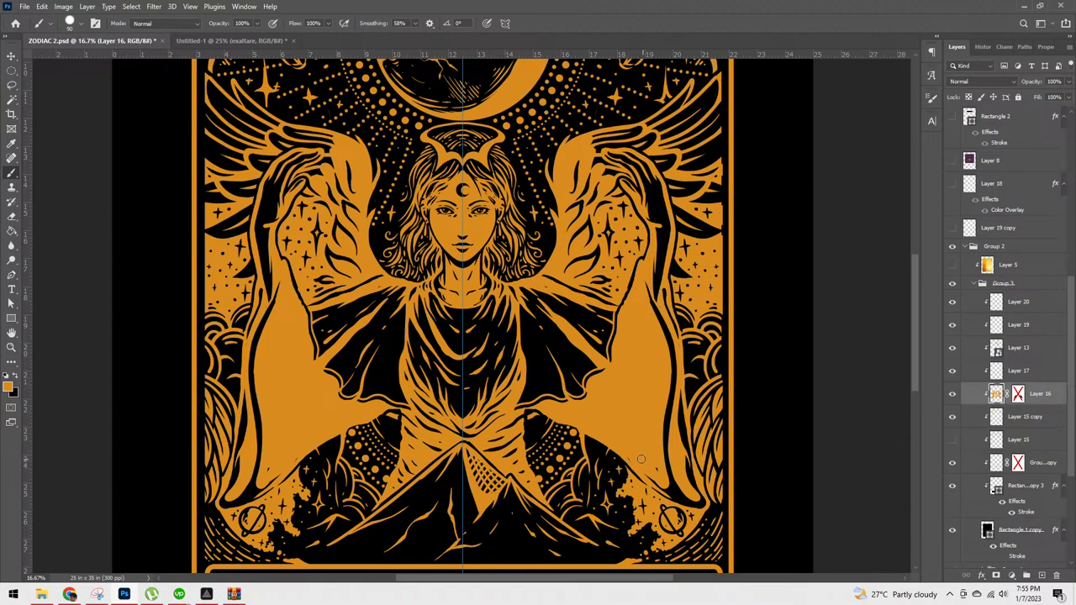
pyautogui.moveTo(636, 470)
pyautogui.mouseDown()
pyautogui.moveTo(678, 497)
pyautogui.moveTo(669, 486)
pyautogui.mouseUp()
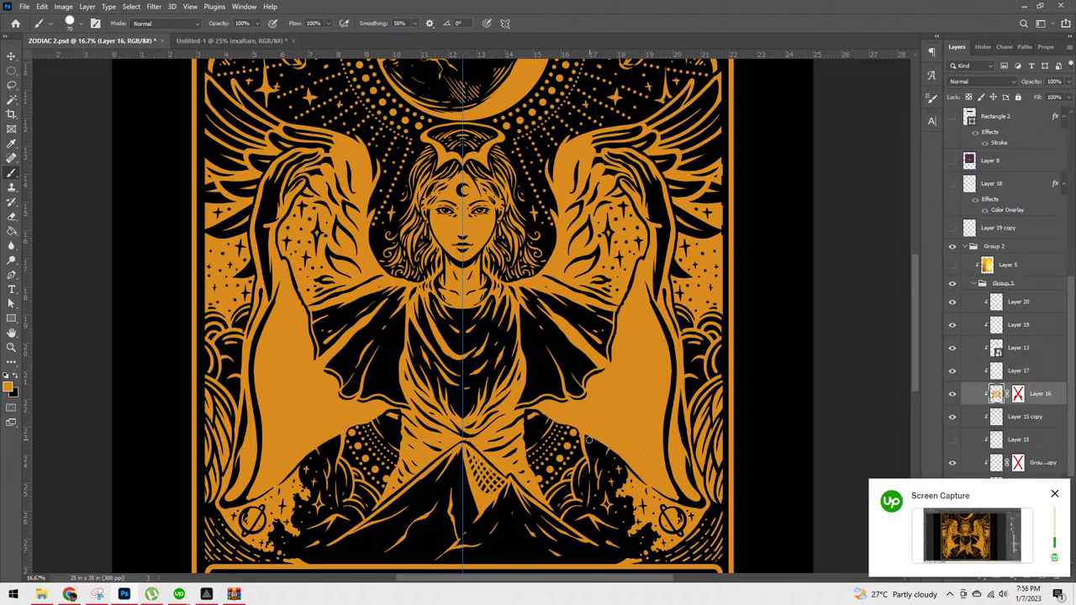
pyautogui.moveTo(623, 461); pyautogui.dragTo(678, 501)
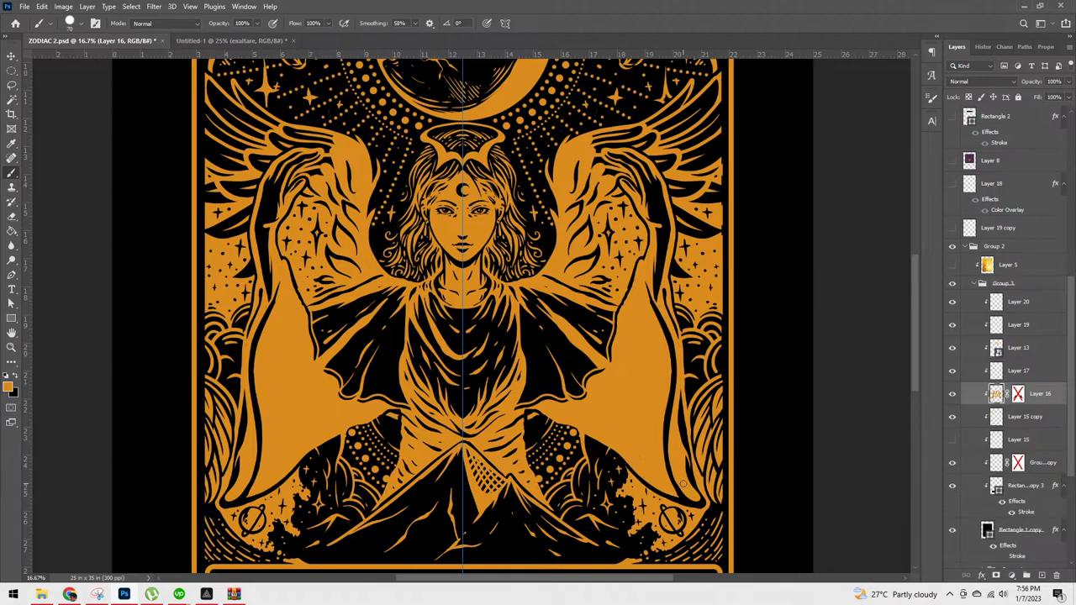
pyautogui.moveTo(743, 353); pyautogui.dragTo(773, 392)
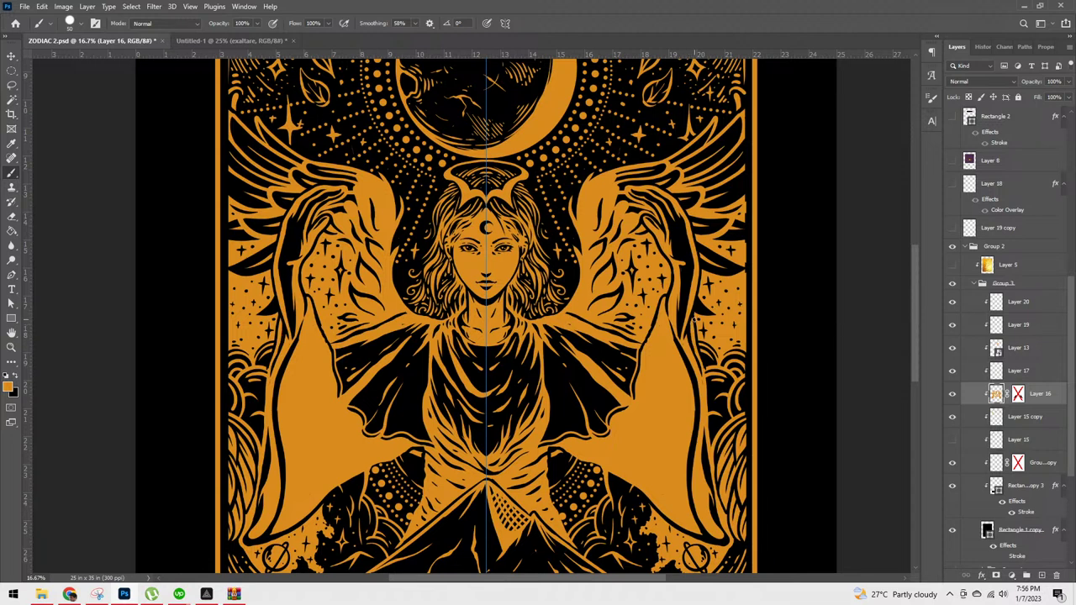
# Step: Redraw the long outer edge of both sleeves from the wrist down to the pointed tip with a size 50 brush
pyautogui.moveTo(696, 325); pyautogui.dragTo(715, 469)
pyautogui.hotkey('ctrl', 'z')
pyautogui.moveTo(692, 316); pyautogui.dragTo(716, 517)
pyautogui.moveTo(704, 471); pyautogui.dragTo(714, 515)
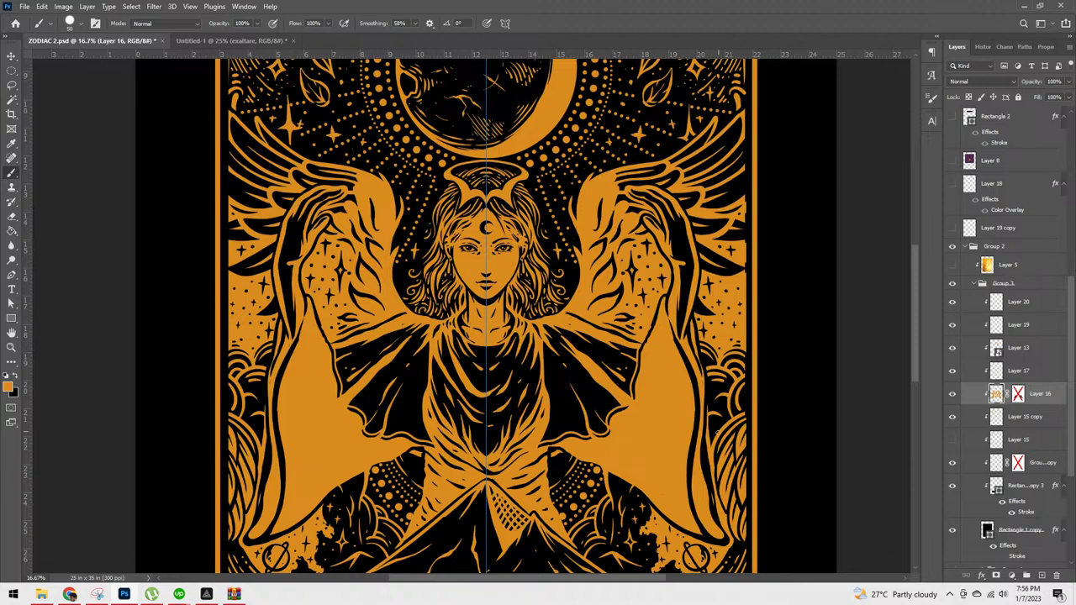
pyautogui.moveTo(693, 451); pyautogui.dragTo(722, 543)
pyautogui.moveTo(694, 493); pyautogui.dragTo(713, 539)
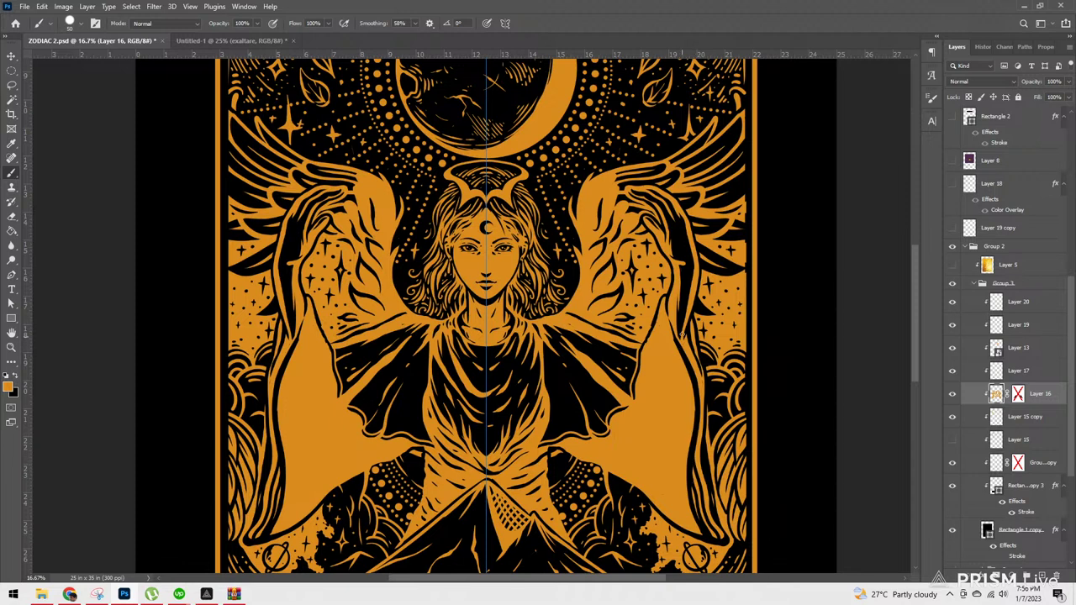
# Step: Paint a broad black shadow band down the outer part of each sleeve, from beneath the wrist to the lower tip
pyautogui.moveTo(677, 350); pyautogui.dragTo(692, 438)
pyautogui.moveTo(690, 365)
pyautogui.mouseDown()
pyautogui.moveTo(690, 419)
pyautogui.moveTo(689, 378)
pyautogui.moveTo(694, 391)
pyautogui.mouseUp()
pyautogui.moveTo(666, 314)
pyautogui.mouseDown()
pyautogui.moveTo(691, 451)
pyautogui.moveTo(686, 380)
pyautogui.mouseUp()
pyautogui.moveTo(685, 334); pyautogui.dragTo(687, 346)
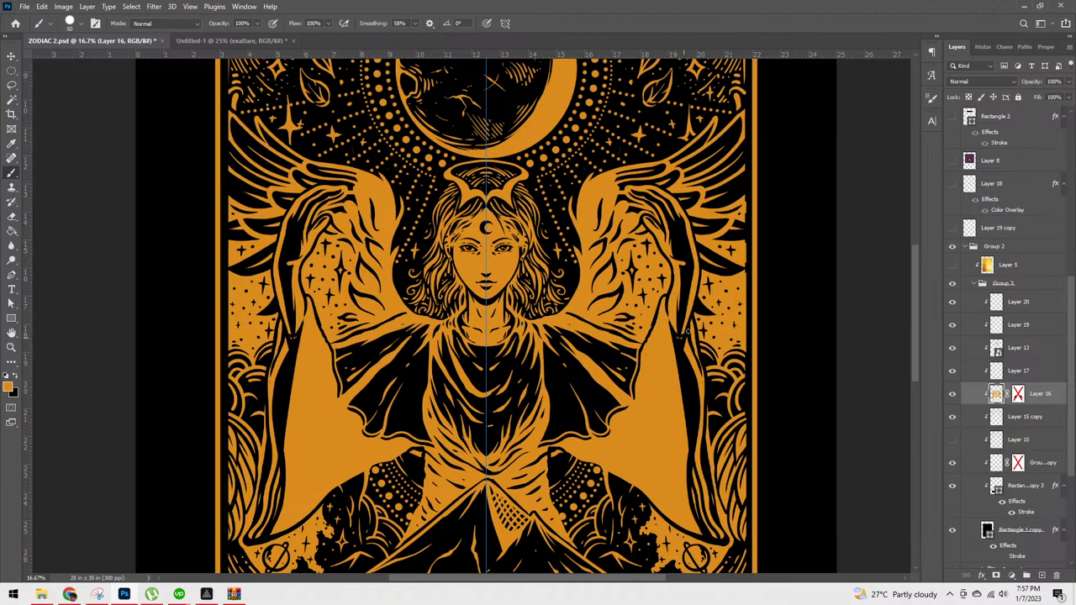
pyautogui.moveTo(686, 334)
pyautogui.mouseDown()
pyautogui.moveTo(695, 388)
pyautogui.moveTo(682, 341)
pyautogui.mouseUp()
pyautogui.moveTo(673, 343)
pyautogui.mouseDown()
pyautogui.moveTo(686, 476)
pyautogui.moveTo(682, 406)
pyautogui.mouseUp()
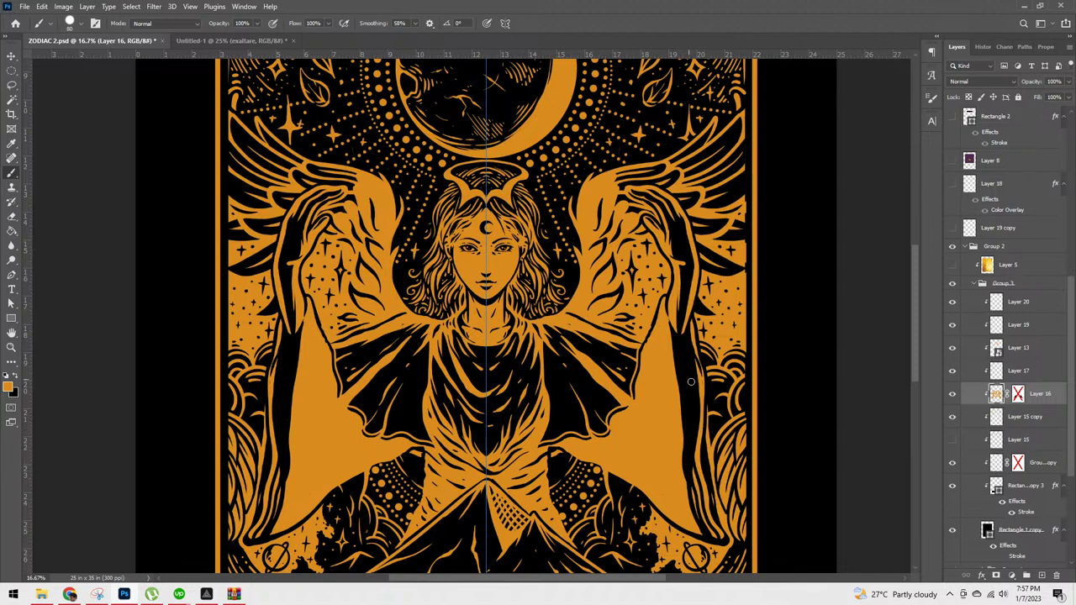
pyautogui.moveTo(695, 467)
pyautogui.mouseDown()
pyautogui.moveTo(698, 498)
pyautogui.moveTo(690, 462)
pyautogui.mouseUp()
pyautogui.moveTo(695, 498); pyautogui.dragTo(714, 537)
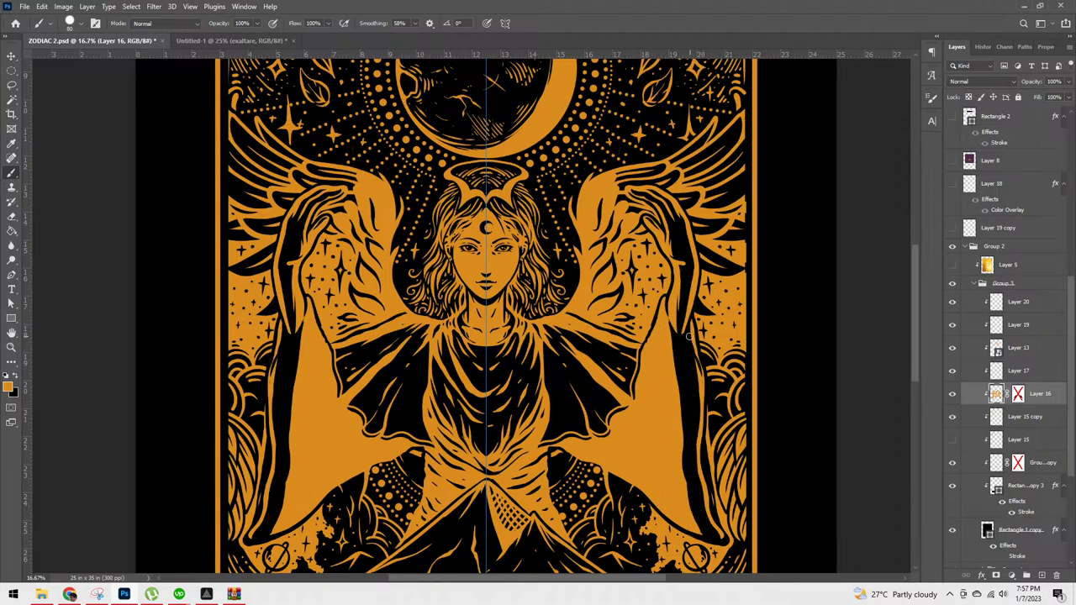
# Step: Refine the outer contour of each sleeve's shadow band and add a small cuff detail beneath the wrist
pyautogui.moveTo(696, 423); pyautogui.dragTo(721, 542)
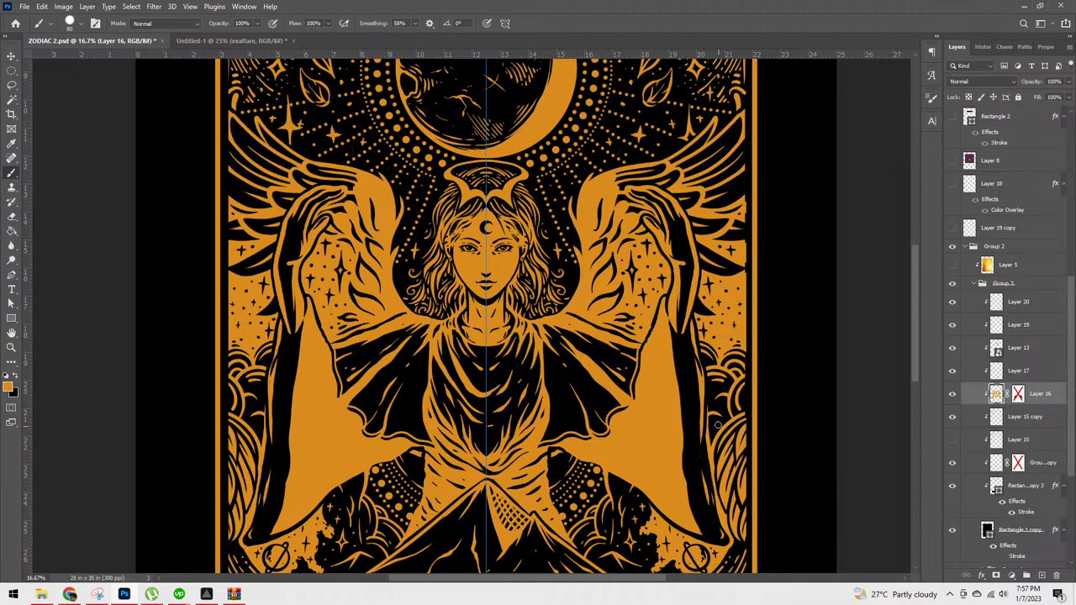
pyautogui.moveTo(696, 351); pyautogui.dragTo(701, 377)
pyautogui.moveTo(677, 337); pyautogui.dragTo(682, 339)
pyautogui.moveTo(690, 324)
pyautogui.mouseDown()
pyautogui.moveTo(719, 539)
pyautogui.moveTo(704, 534)
pyautogui.moveTo(669, 440)
pyautogui.moveTo(702, 467)
pyautogui.moveTo(695, 529)
pyautogui.moveTo(707, 471)
pyautogui.moveTo(726, 539)
pyautogui.mouseUp()
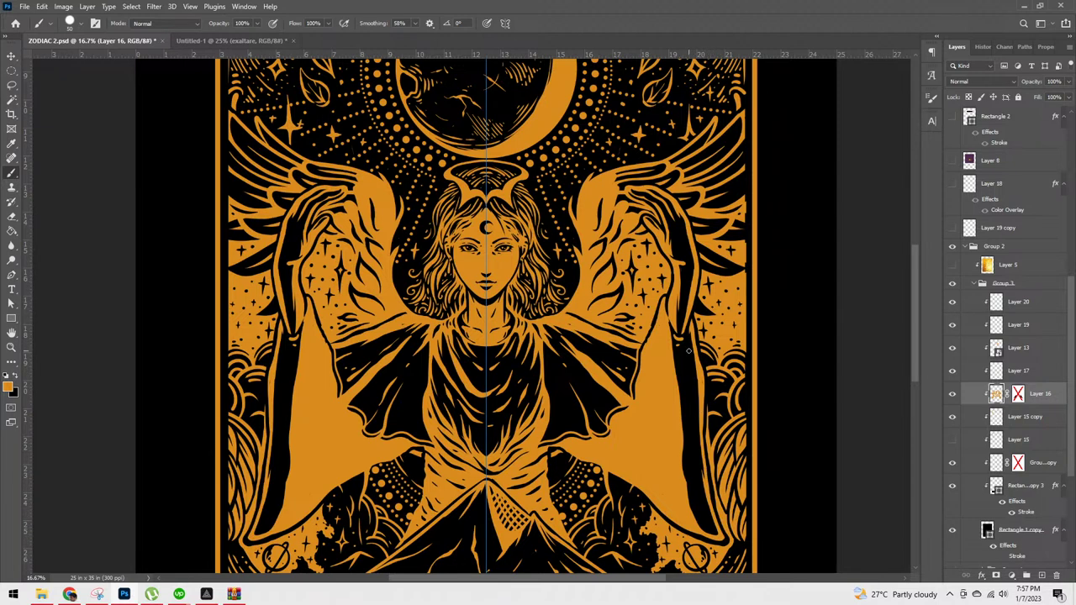
pyautogui.moveTo(688, 360); pyautogui.dragTo(697, 446)
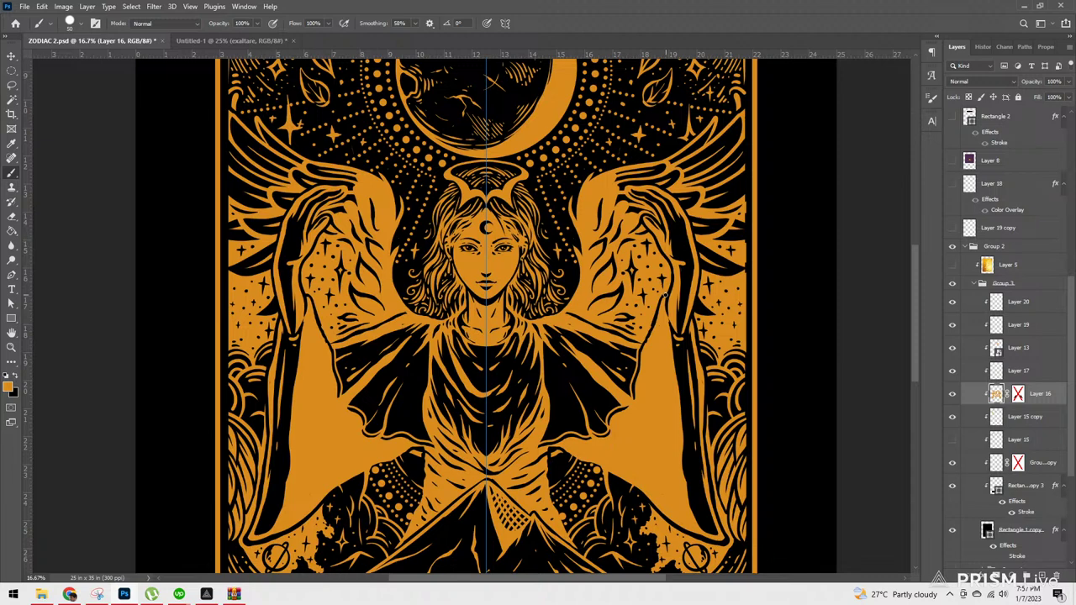
# Step: Draw long tapered black fold lines down the orange part of both sleeves, from the wrist toward the hem
pyautogui.moveTo(658, 301); pyautogui.dragTo(648, 394)
pyautogui.moveTo(654, 329)
pyautogui.mouseDown()
pyautogui.moveTo(677, 430)
pyautogui.moveTo(698, 431)
pyautogui.moveTo(654, 322)
pyautogui.moveTo(674, 476)
pyautogui.moveTo(669, 395)
pyautogui.mouseUp()
pyautogui.moveTo(661, 301); pyautogui.dragTo(671, 409)
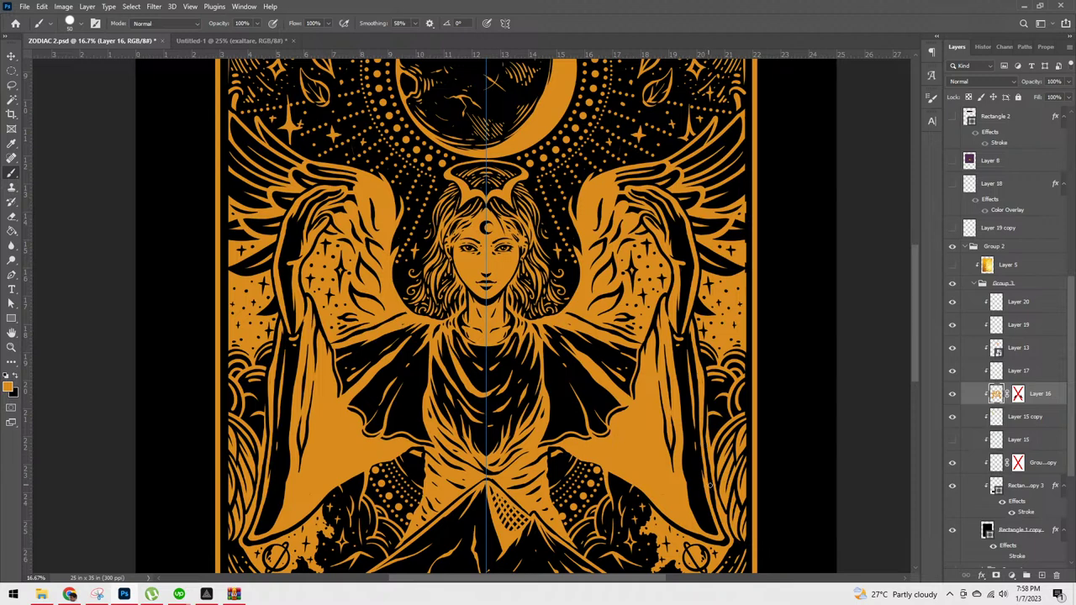
pyautogui.moveTo(677, 490)
pyautogui.mouseDown()
pyautogui.moveTo(693, 533)
pyautogui.moveTo(713, 533)
pyautogui.mouseUp()
pyautogui.moveTo(651, 334)
pyautogui.mouseDown()
pyautogui.moveTo(655, 439)
pyautogui.moveTo(676, 508)
pyautogui.mouseUp()
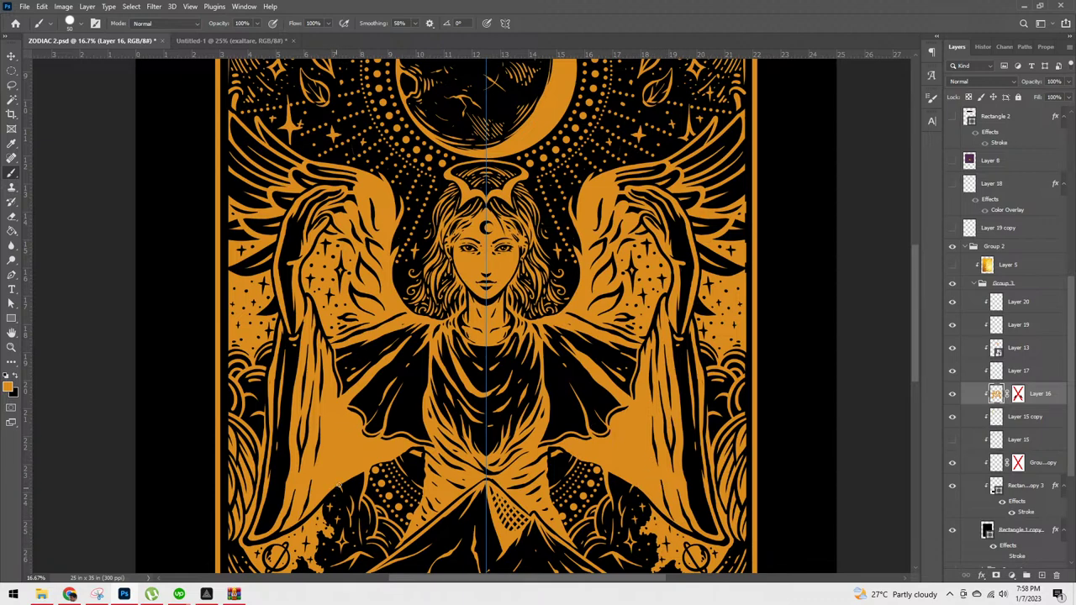
# Step: Draw black lines down the inner side of both hanging sleeves to separate the back cloth and outline a narrow trim band
pyautogui.moveTo(342, 479)
pyautogui.mouseDown()
pyautogui.moveTo(342, 397)
pyautogui.moveTo(362, 433)
pyautogui.moveTo(407, 436)
pyautogui.moveTo(419, 461)
pyautogui.mouseUp()
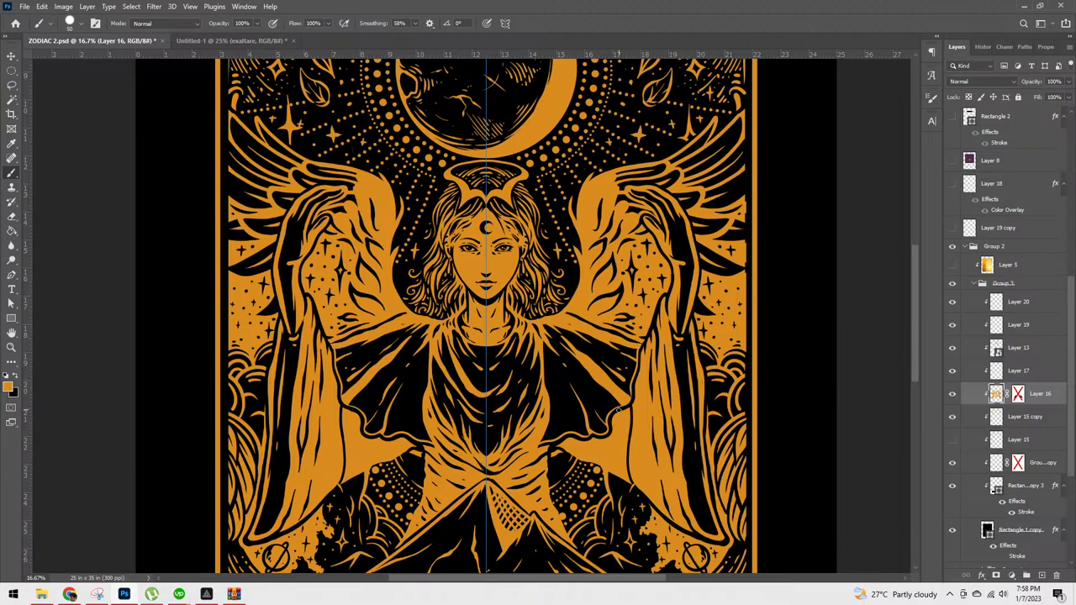
pyautogui.moveTo(621, 420); pyautogui.dragTo(622, 487)
pyautogui.hotkey('ctrl', '+')
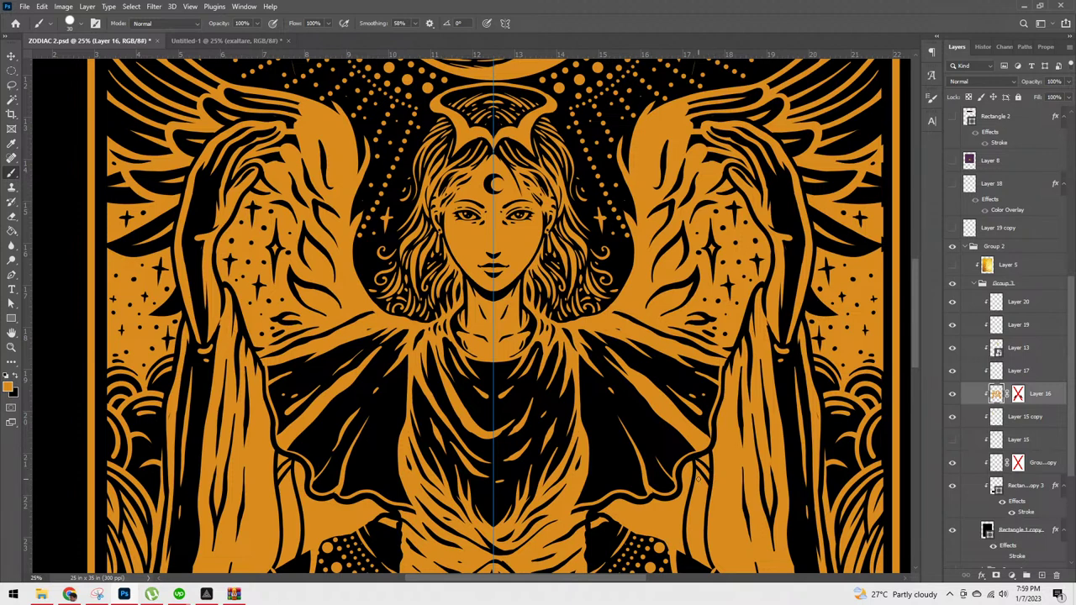
# Step: Fill the narrow band beside each sleeve with a black zigzag pattern running from the elbow down to the lower end
pyautogui.moveTo(695, 471); pyautogui.dragTo(708, 509)
pyautogui.moveTo(694, 497)
pyautogui.mouseDown()
pyautogui.moveTo(684, 526)
pyautogui.moveTo(697, 500)
pyautogui.moveTo(689, 487)
pyautogui.moveTo(688, 513)
pyautogui.mouseUp()
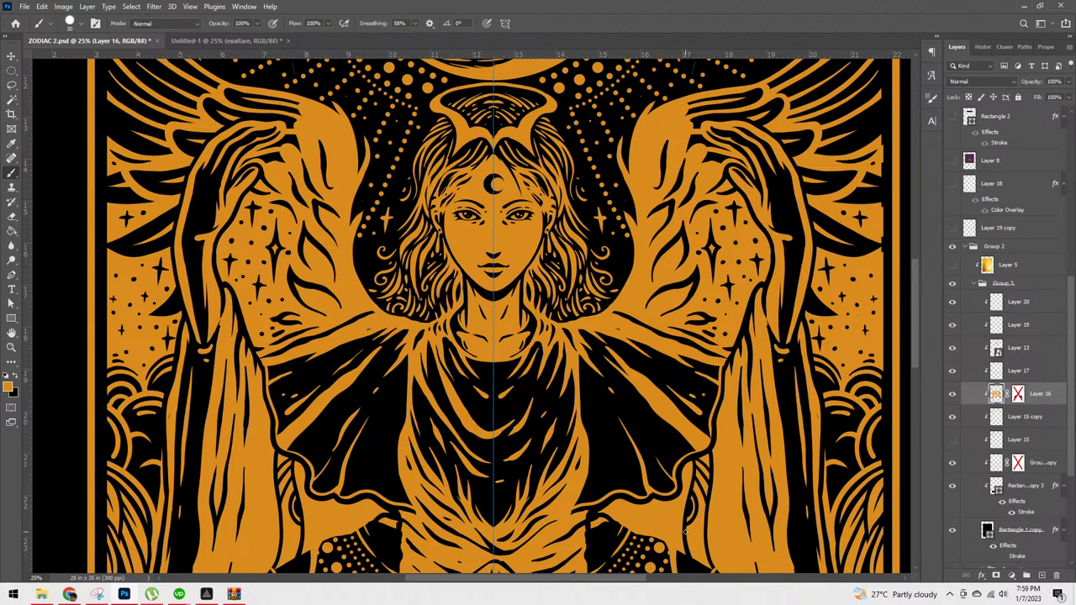
pyautogui.scroll(-2, 813, 430)
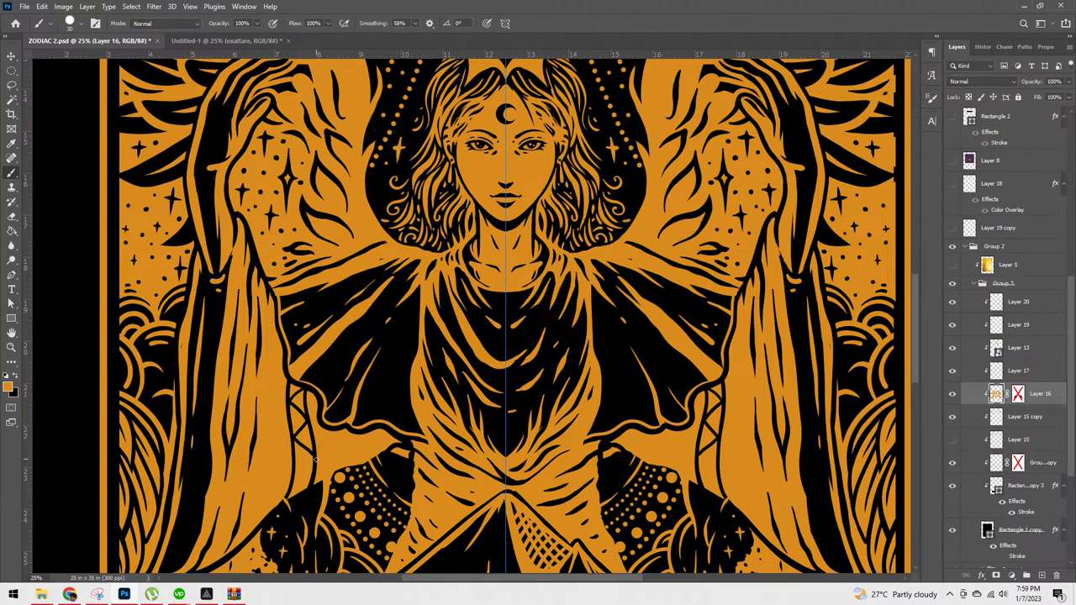
pyautogui.moveTo(297, 467); pyautogui.dragTo(316, 452)
pyautogui.click(298, 474)
pyautogui.moveTo(297, 484); pyautogui.dragTo(310, 480)
pyautogui.hotkey('ctrl', '-')
pyautogui.hotkey('ctrl', '-')
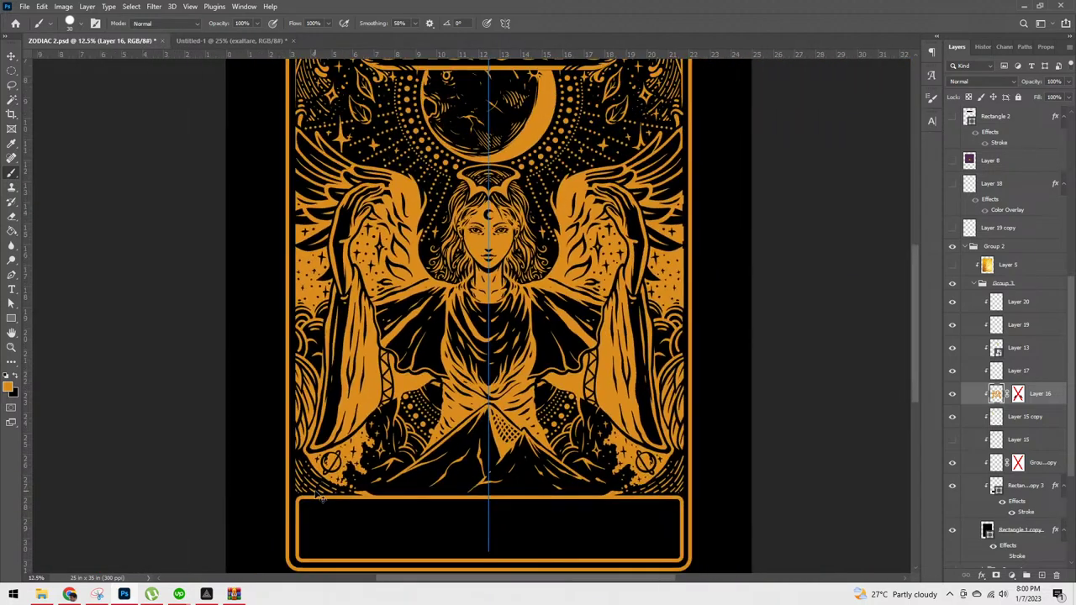
# Step: Paint tapered black fold strokes along the inner edge and lower hem of the orange part of both sleeves
pyautogui.hotkey('ctrl', '+')
pyautogui.hotkey('ctrl', '+')
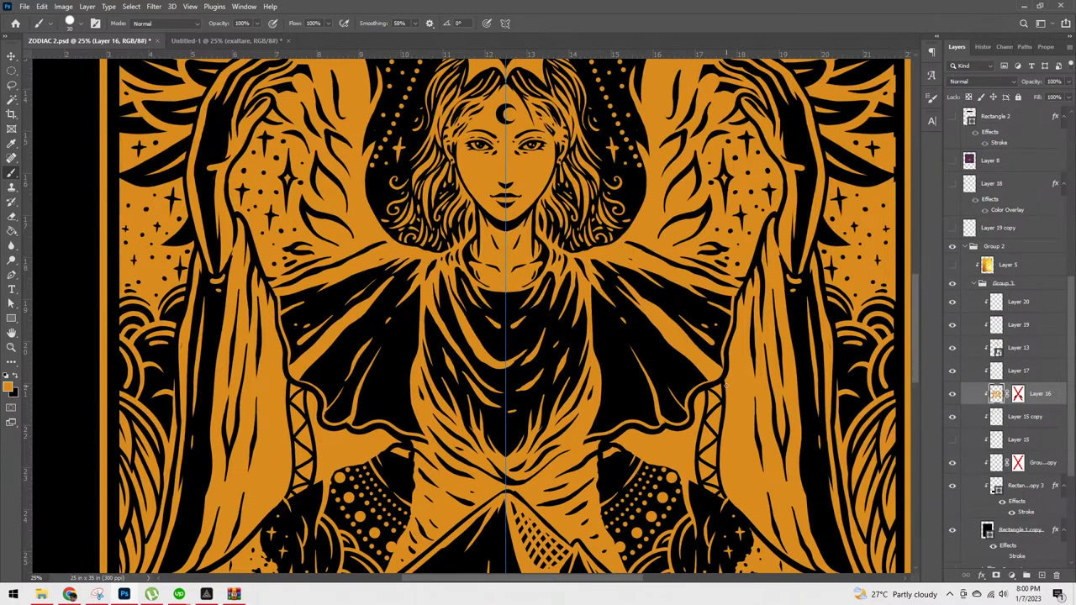
pyautogui.moveTo(725, 390)
pyautogui.mouseDown()
pyautogui.moveTo(731, 485)
pyautogui.moveTo(742, 473)
pyautogui.moveTo(757, 515)
pyautogui.moveTo(748, 466)
pyautogui.mouseUp()
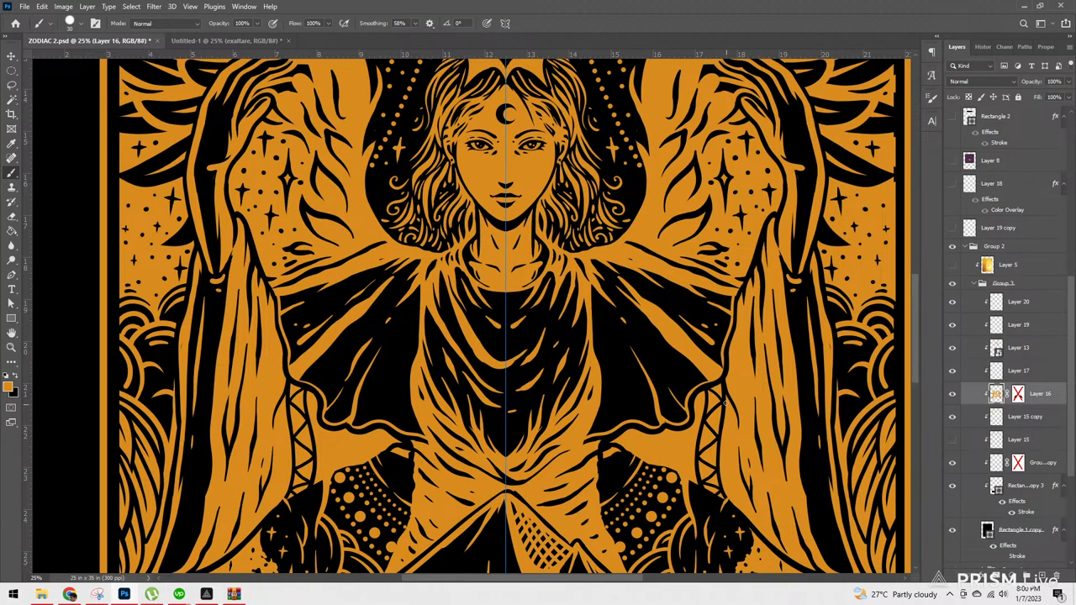
pyautogui.moveTo(725, 401); pyautogui.dragTo(722, 484)
pyautogui.moveTo(753, 528); pyautogui.dragTo(737, 492)
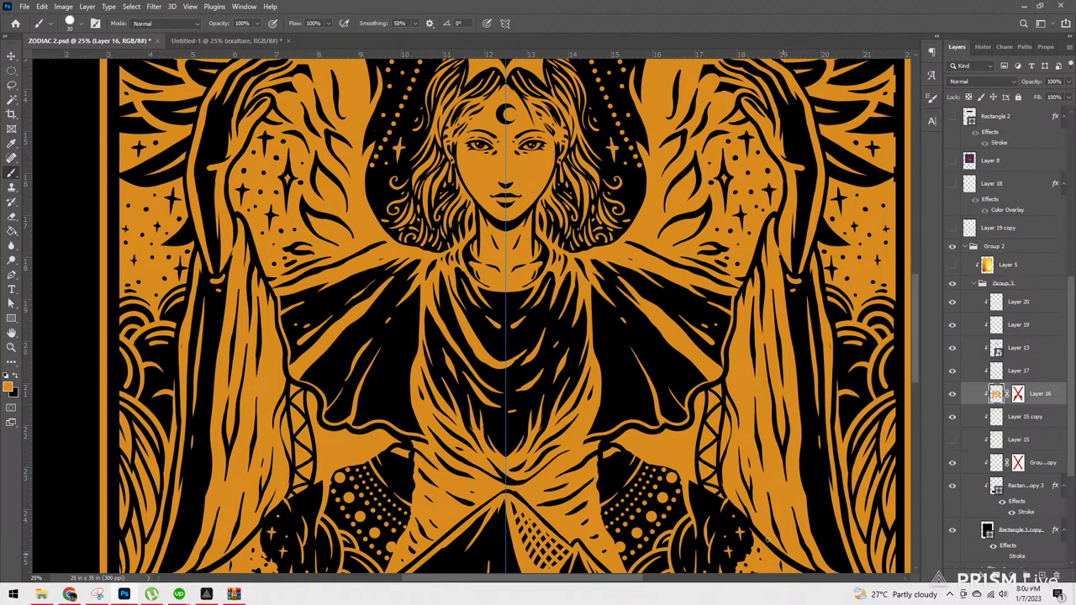
pyautogui.moveTo(839, 454); pyautogui.dragTo(820, 376)
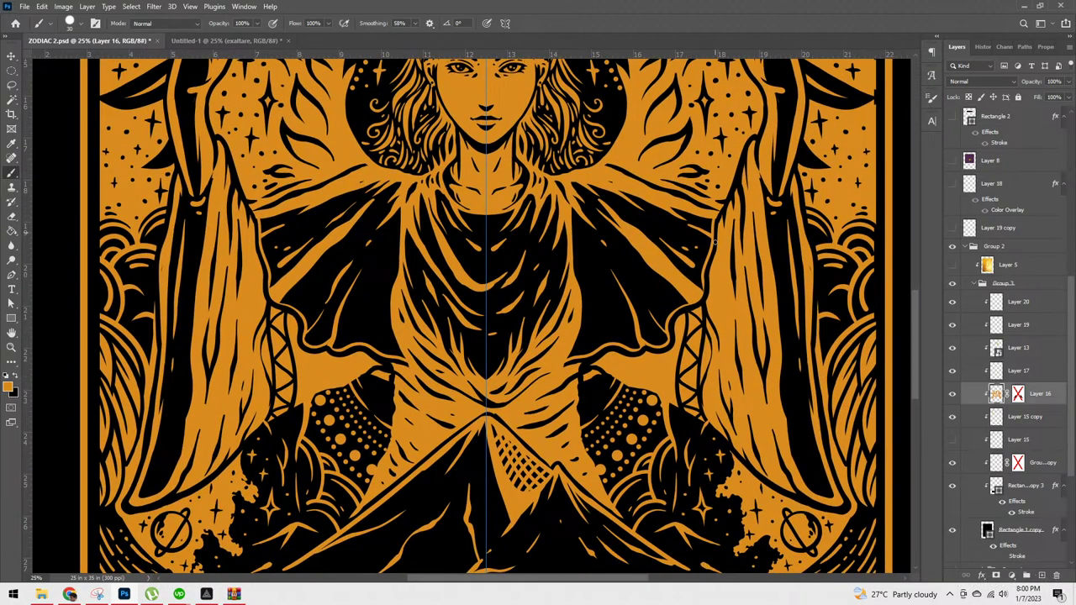
pyautogui.moveTo(716, 277)
pyautogui.mouseDown()
pyautogui.moveTo(713, 328)
pyautogui.moveTo(716, 294)
pyautogui.moveTo(719, 343)
pyautogui.mouseUp()
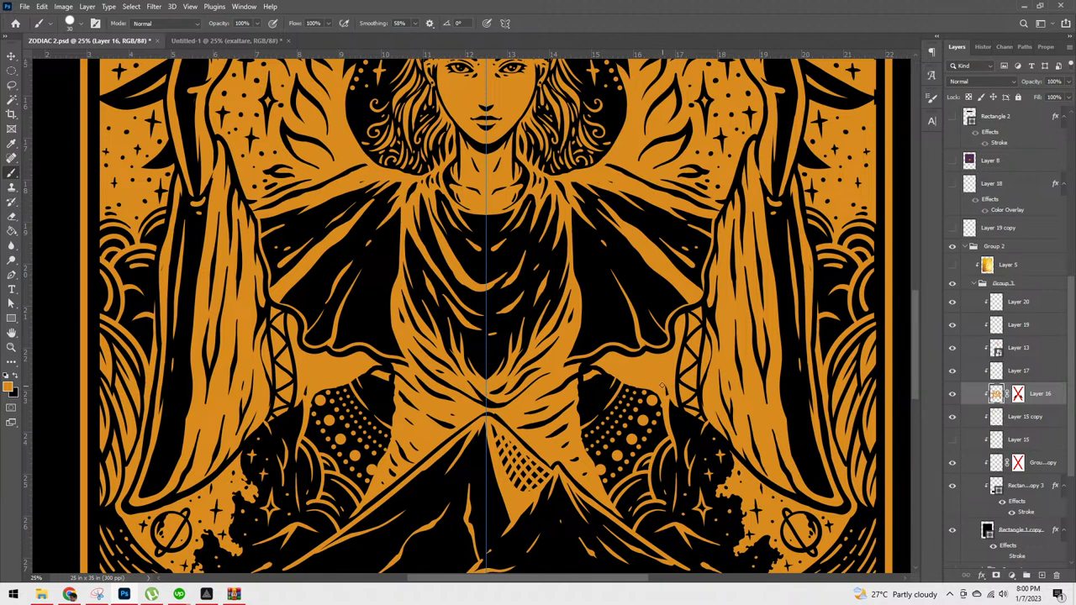
# Step: Touch up the boundary between the dotted arcs and the back cloth on Layer 19, then make Layer 16 active again
pyautogui.press('v')
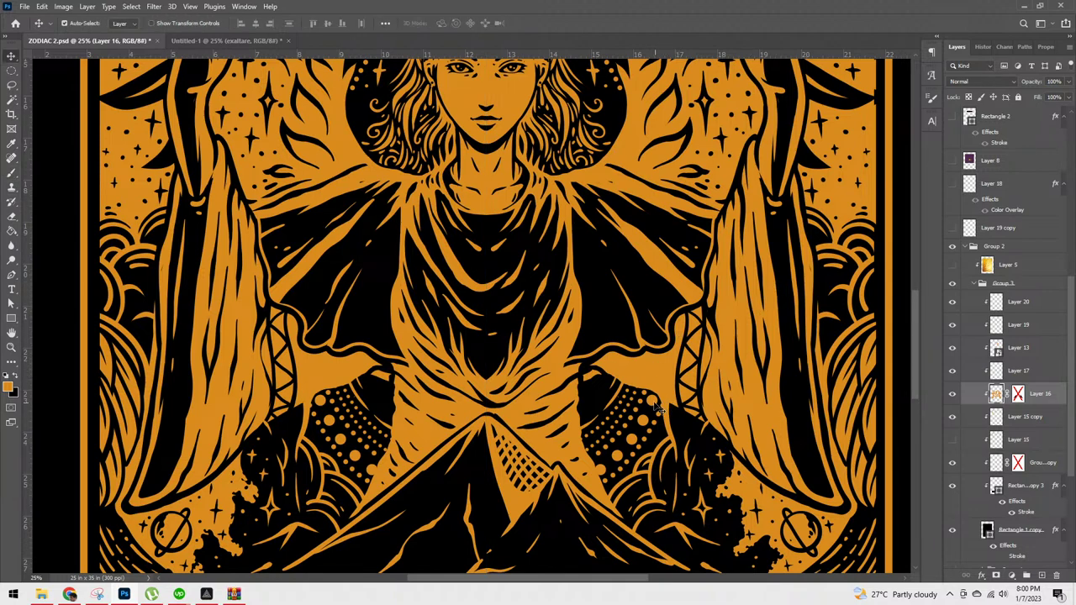
pyautogui.click(694, 370)
pyautogui.press('b')
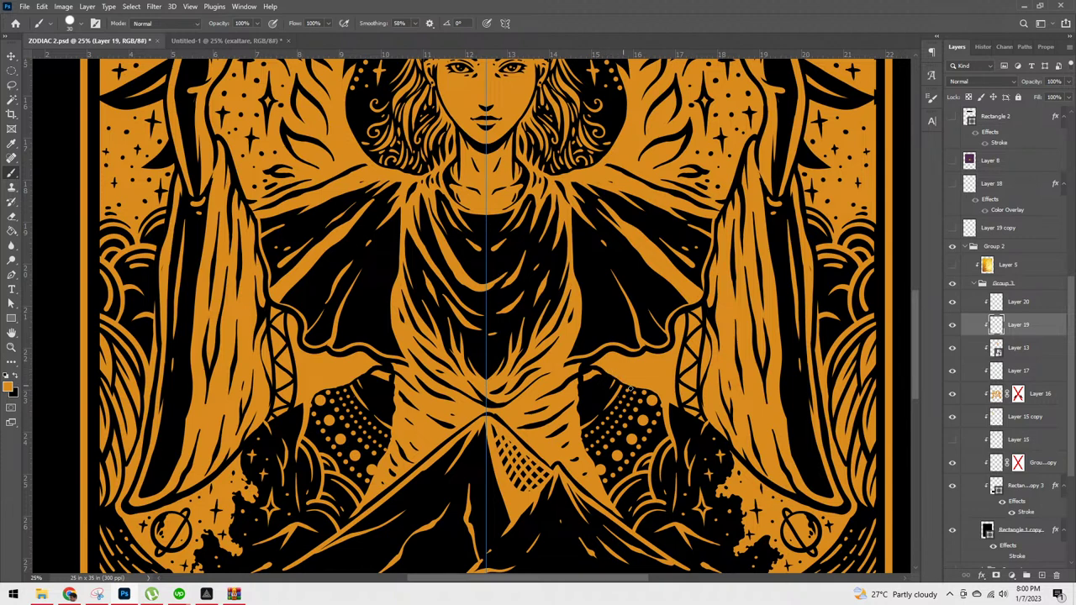
pyautogui.moveTo(646, 392); pyautogui.dragTo(676, 410)
pyautogui.keyDown('ctrl'); pyautogui.click(740, 380); pyautogui.keyUp('ctrl')
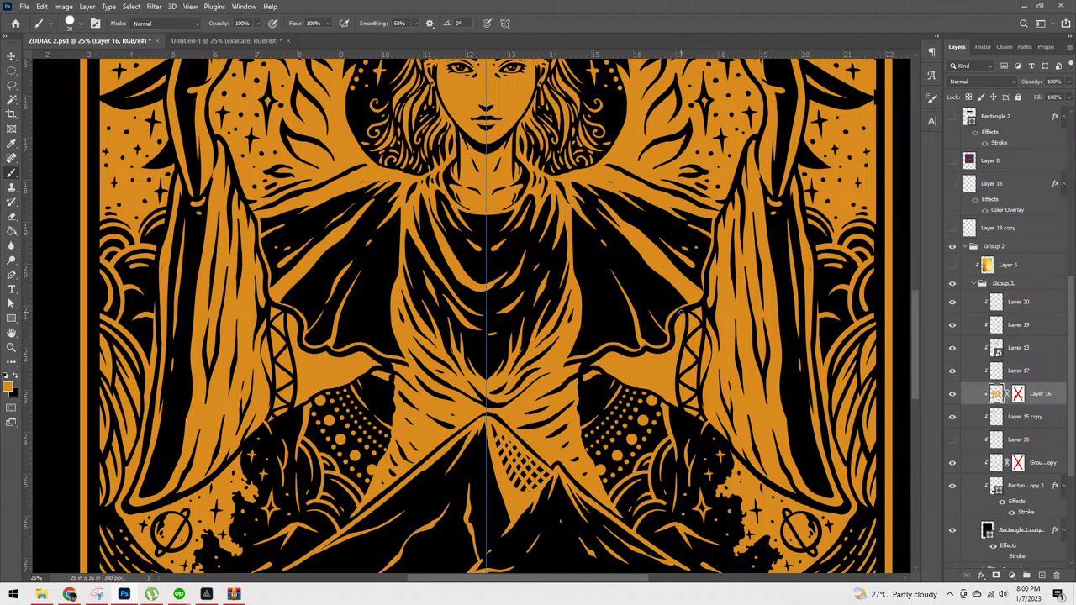
# Step: Add short black shading strokes to the orange back cloth under the wavy cape hem on both sides
pyautogui.moveTo(675, 344)
pyautogui.mouseDown()
pyautogui.moveTo(669, 396)
pyautogui.moveTo(643, 353)
pyautogui.mouseUp()
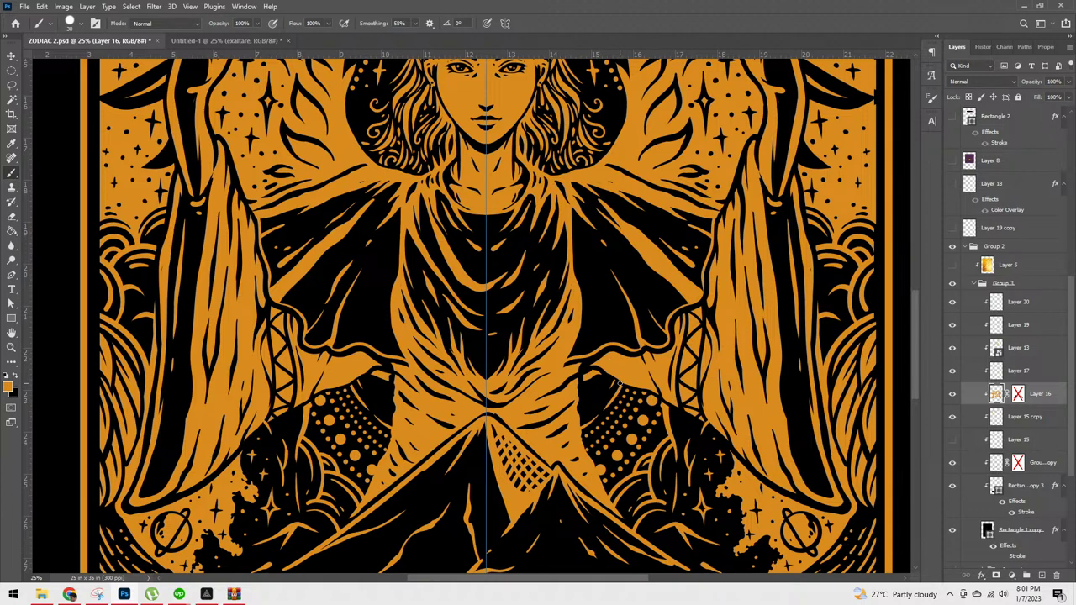
pyautogui.moveTo(617, 379)
pyautogui.mouseDown()
pyautogui.moveTo(603, 348)
pyautogui.moveTo(654, 393)
pyautogui.mouseUp()
pyautogui.hotkey('ctrl', '-')
pyautogui.hotkey('ctrl', '-')
pyautogui.hotkey('ctrl', '-')
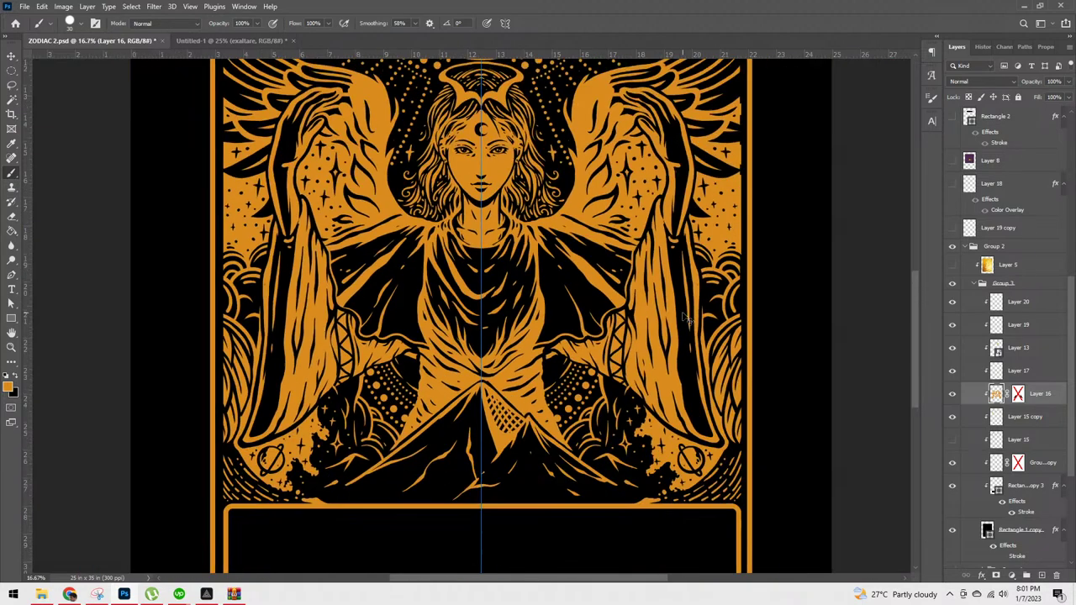
# Step: Turn off the vertical paint symmetry
pyautogui.hotkey('ctrl', '+')
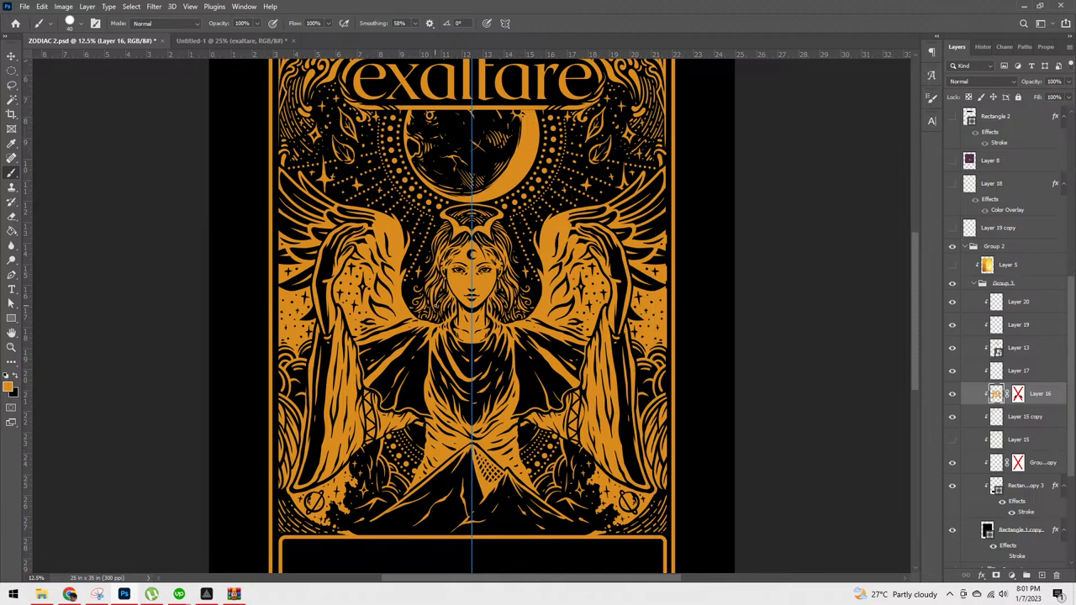
pyautogui.click(505, 22)
pyautogui.click(535, 38)
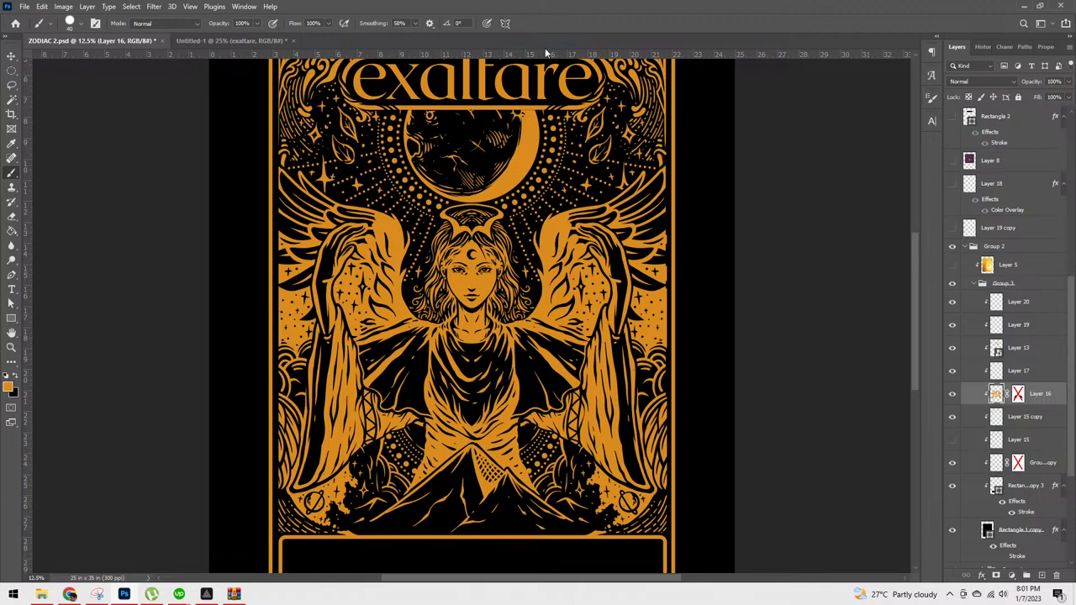
pyautogui.moveTo(716, 379); pyautogui.dragTo(766, 233)
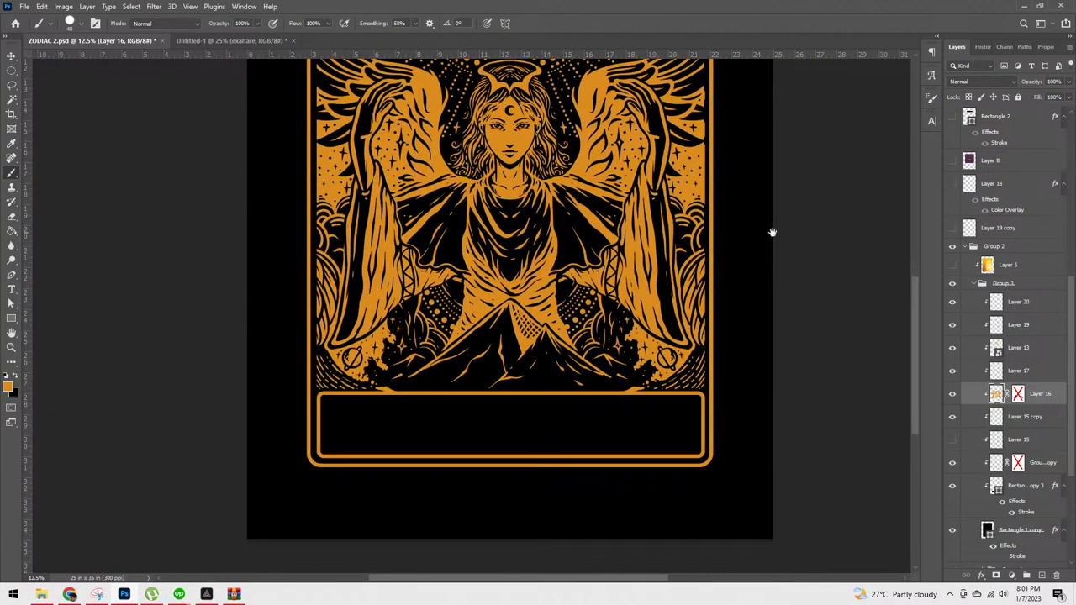
pyautogui.hotkey('ctrl', '+')
pyautogui.hotkey('ctrl', '+')
pyautogui.hotkey('ctrl', '-')
pyautogui.hotkey('ctrl', '-')
pyautogui.hotkey('ctrl', '+')
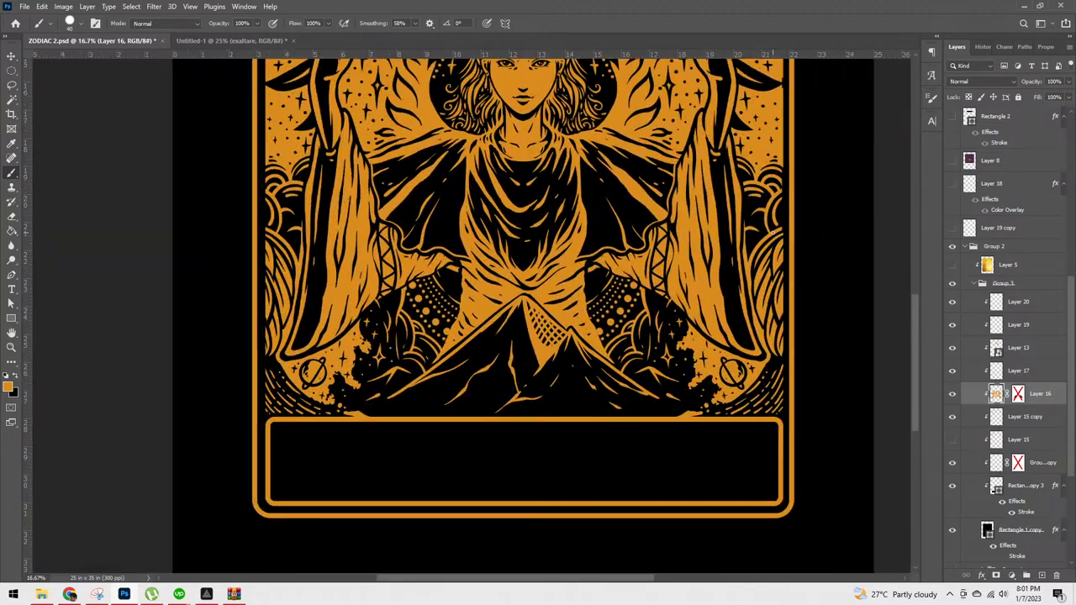
# Step: Switch to the browser to view the black and gold tarot deck listing on Etsy, and return to the Photoshop poster
pyautogui.click(70, 594)
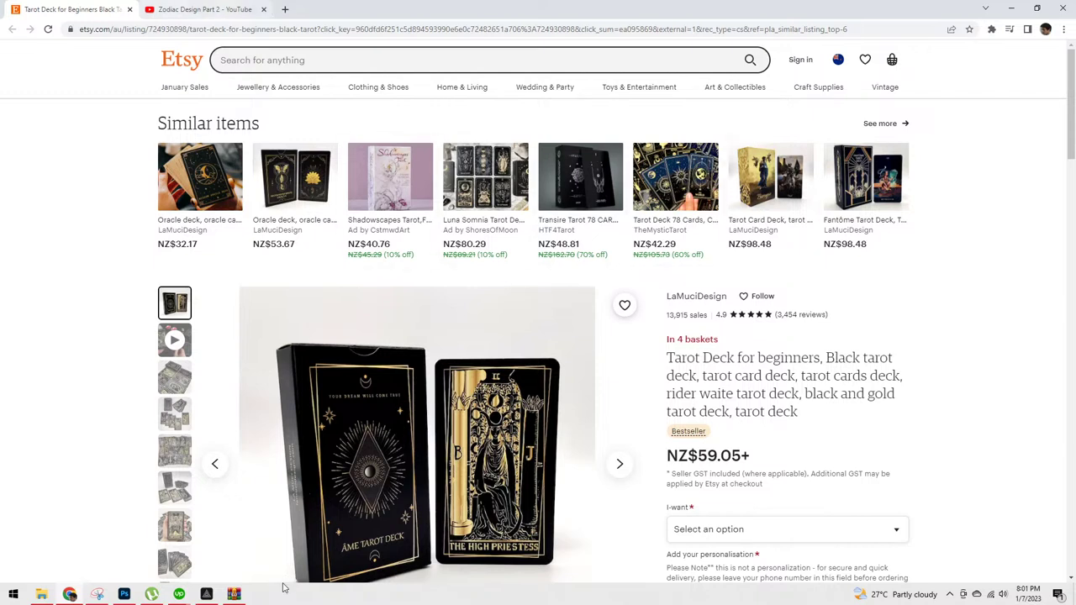
pyautogui.click(124, 594)
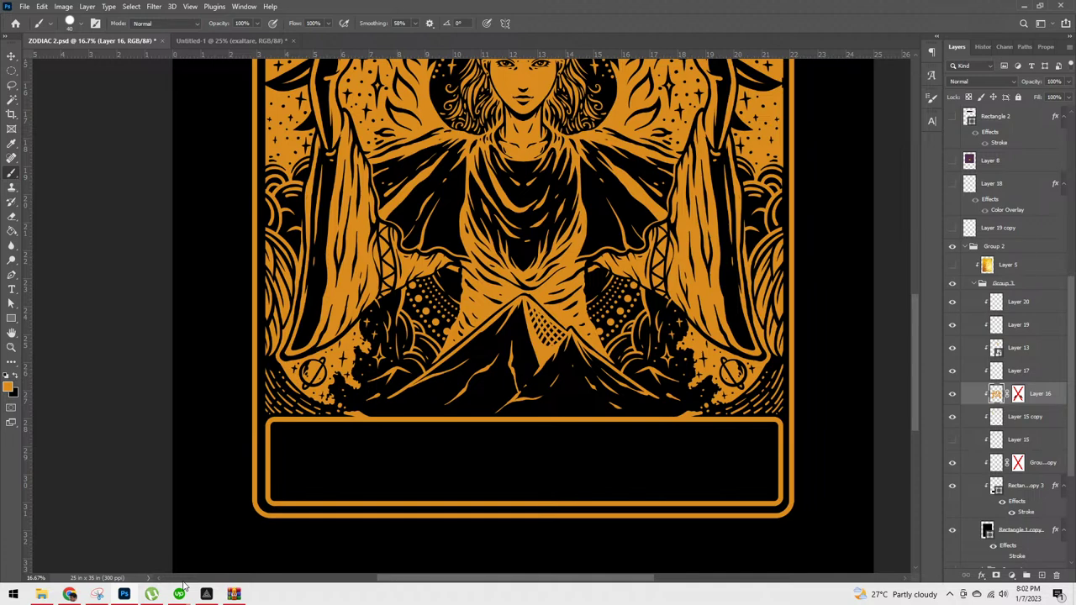
pyautogui.hotkey('ctrl', '-')
pyautogui.hotkey('ctrl', '+')
# Step: Nudge the empty rounded frame at the bottom of the poster slightly toward the outer border's lower-left corner
pyautogui.scroll(-3, 651, 384)
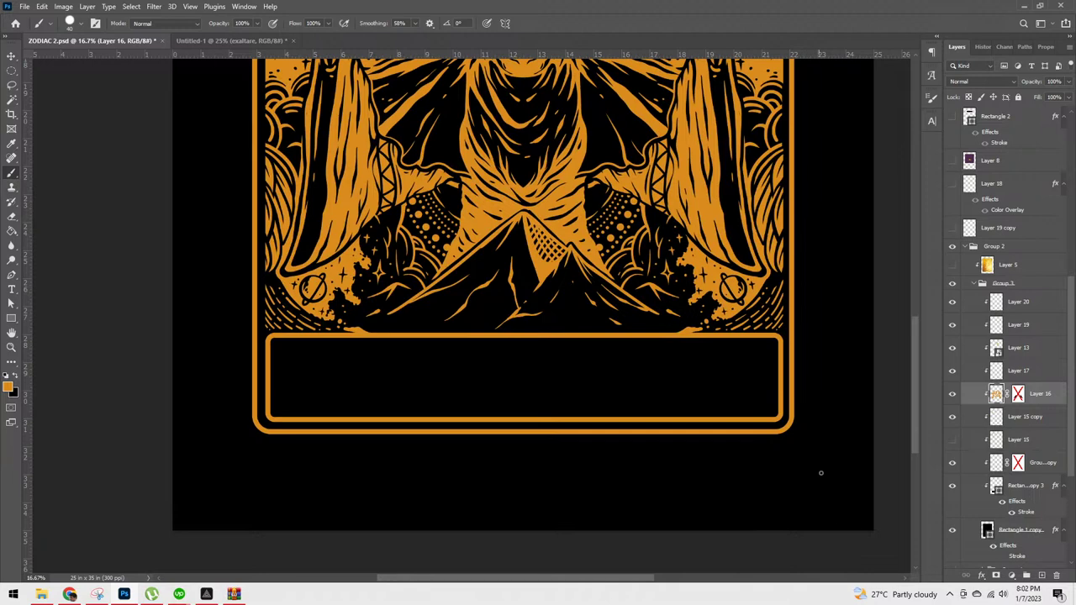
pyautogui.hotkey('ctrl', '+')
pyautogui.scroll(-1, 774, 409)
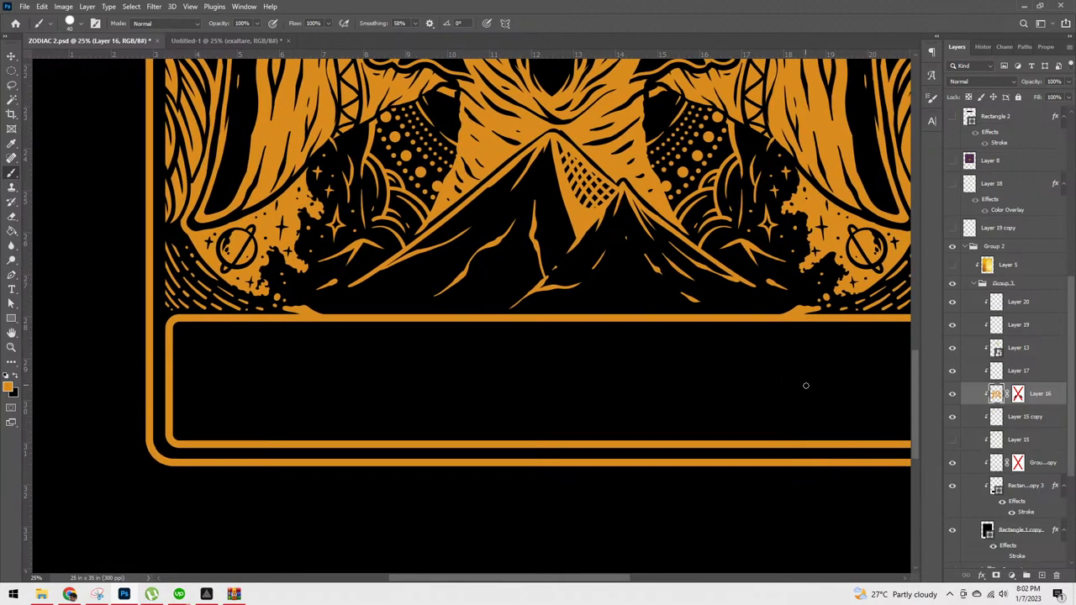
pyautogui.press('v')
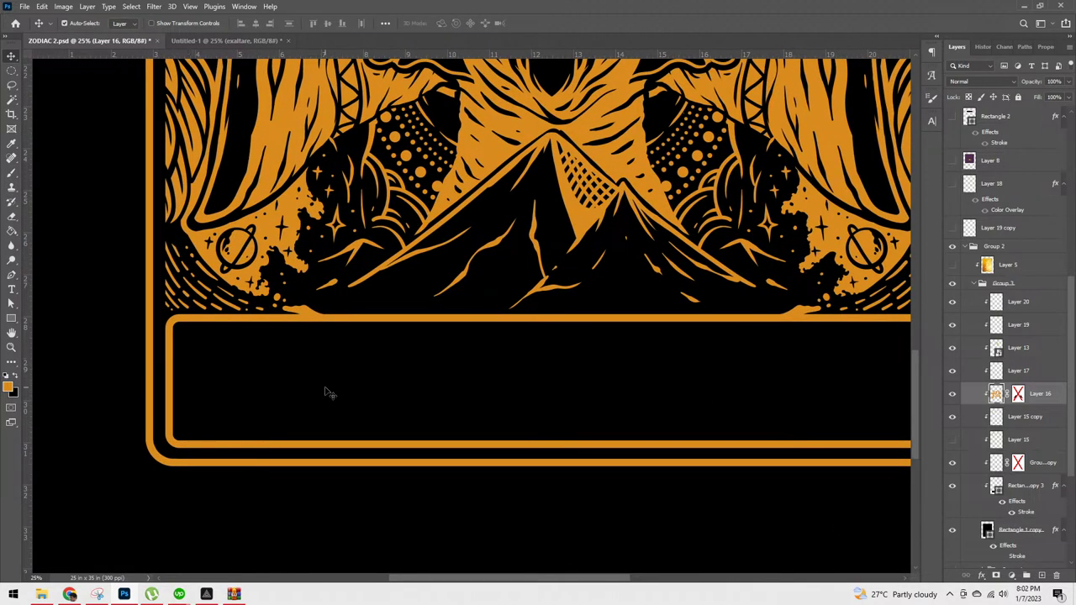
pyautogui.moveTo(639, 382); pyautogui.dragTo(639, 385)
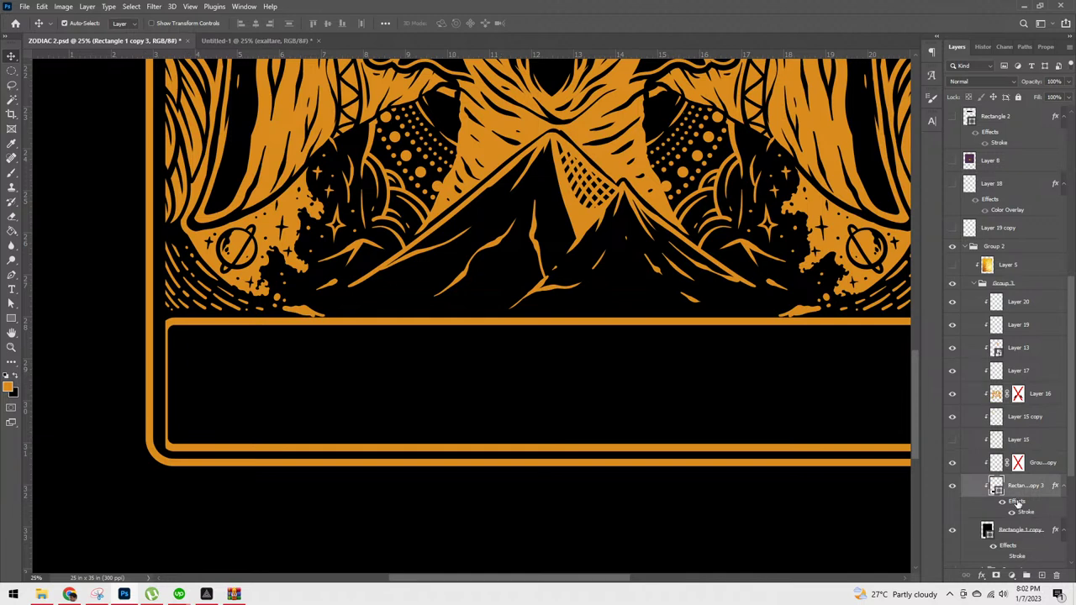
# Step: Duplicate the bottom frame's layer, clip the copy to the layers below and rasterize its layer style
pyautogui.hotkey('ctrl', 'j')
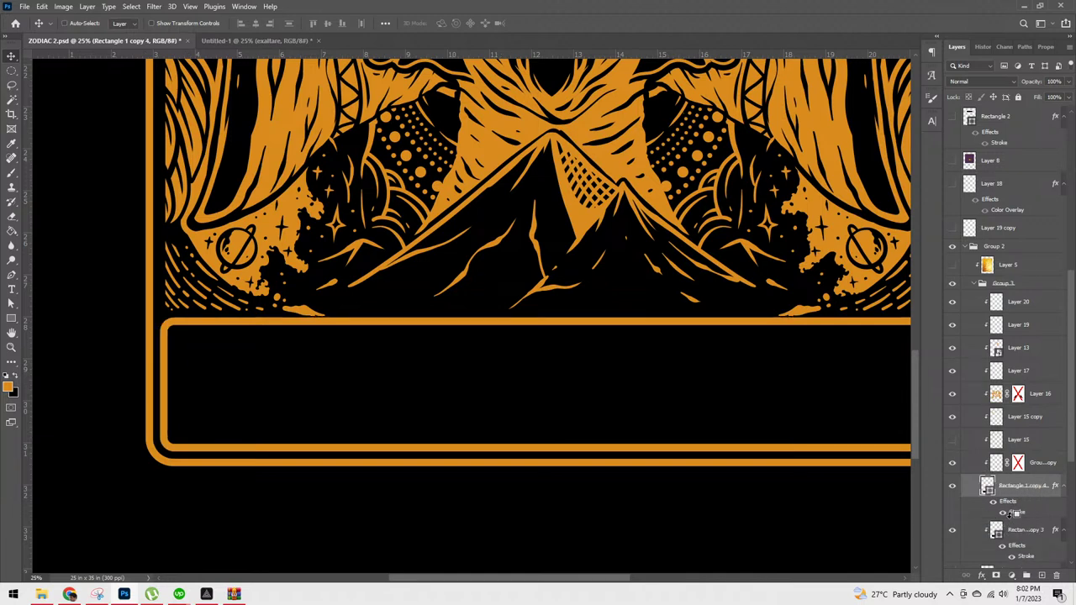
pyautogui.keyDown('alt'); pyautogui.click(1005, 519); pyautogui.keyUp('alt')
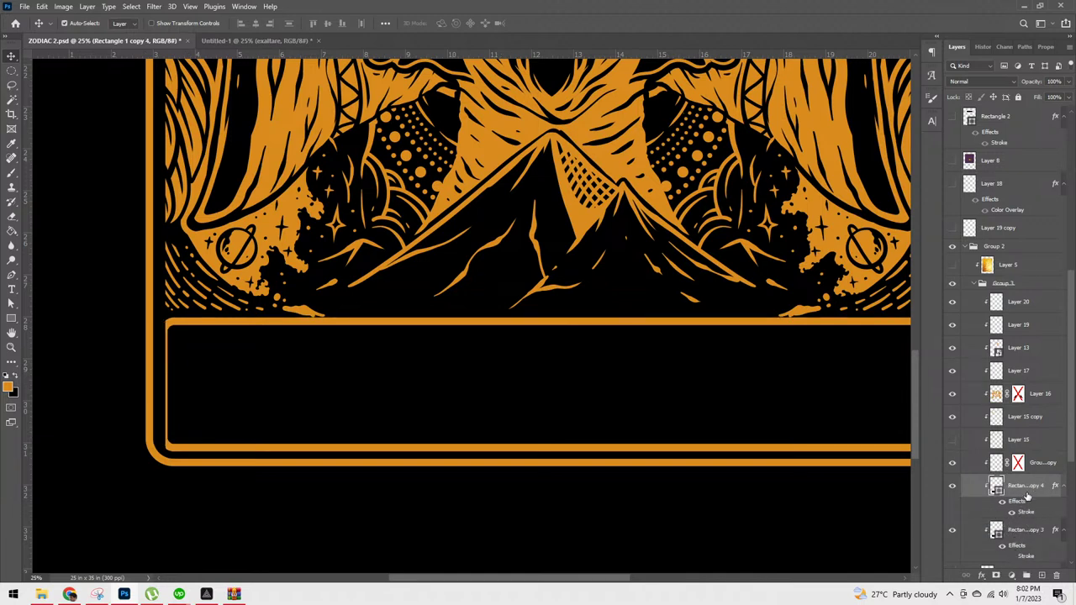
pyautogui.rightClick(1026, 494)
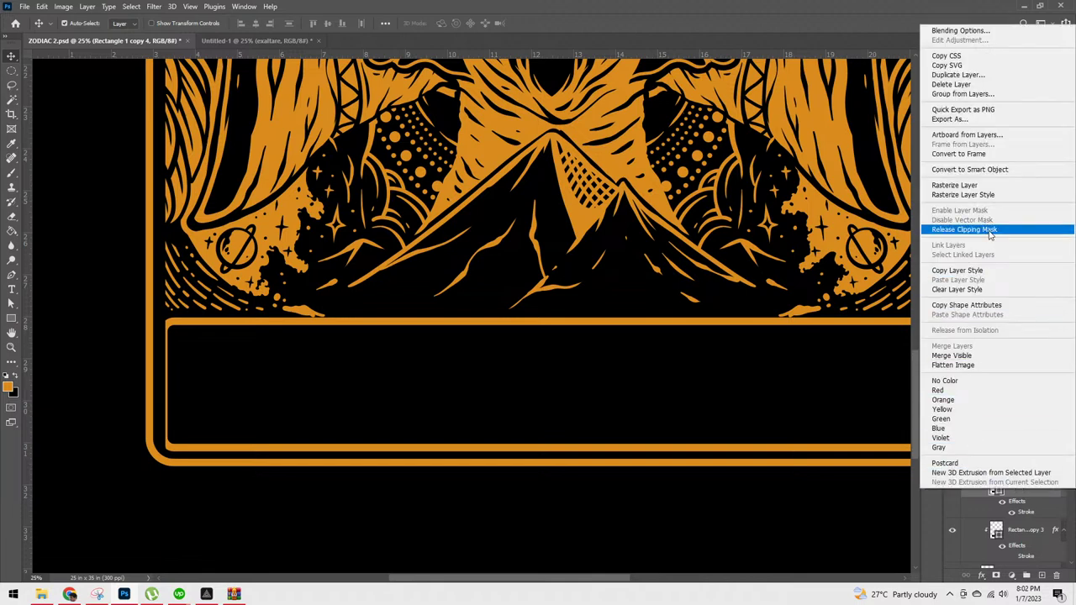
pyautogui.click(992, 195)
# Step: Delete the black interior of the copied frame and move its layer to the top of the group, above Layer 20
pyautogui.press('w')
pyautogui.click(661, 413)
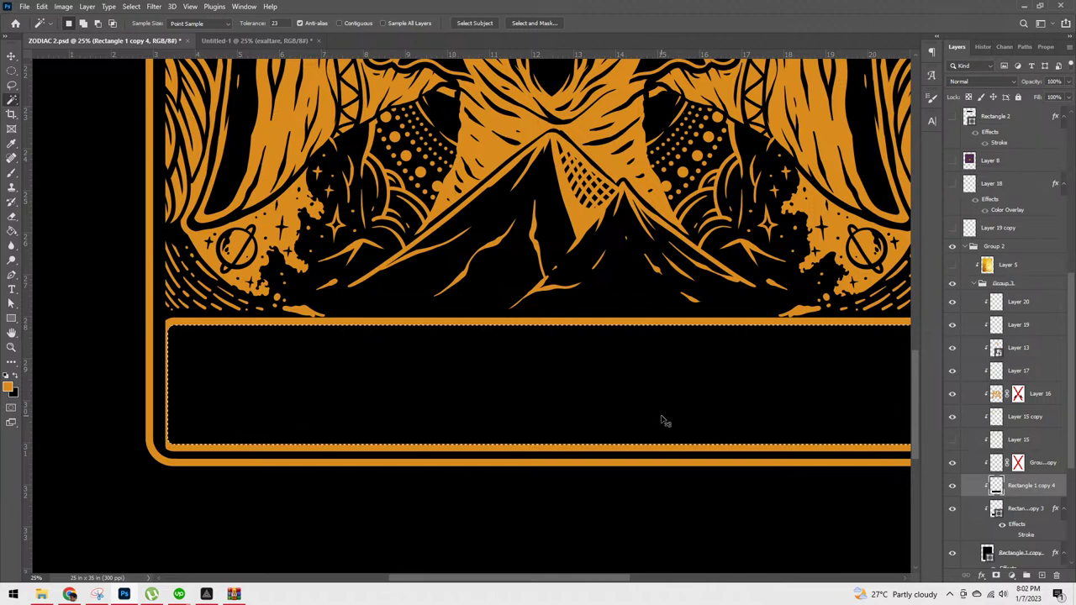
pyautogui.hotkey('ctrl', 'd')
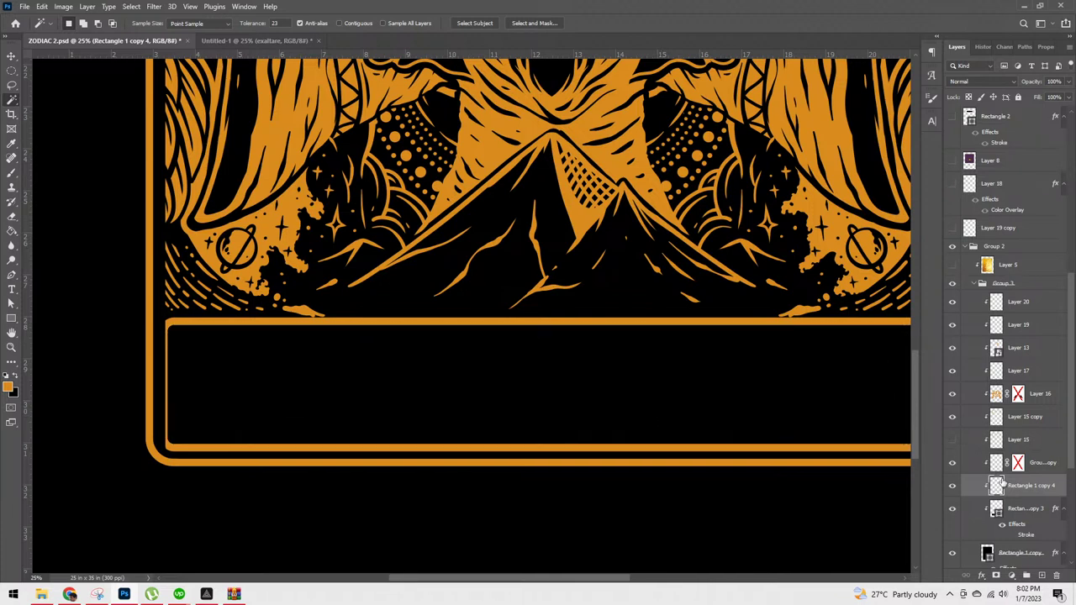
pyautogui.moveTo(1025, 486); pyautogui.dragTo(1028, 287)
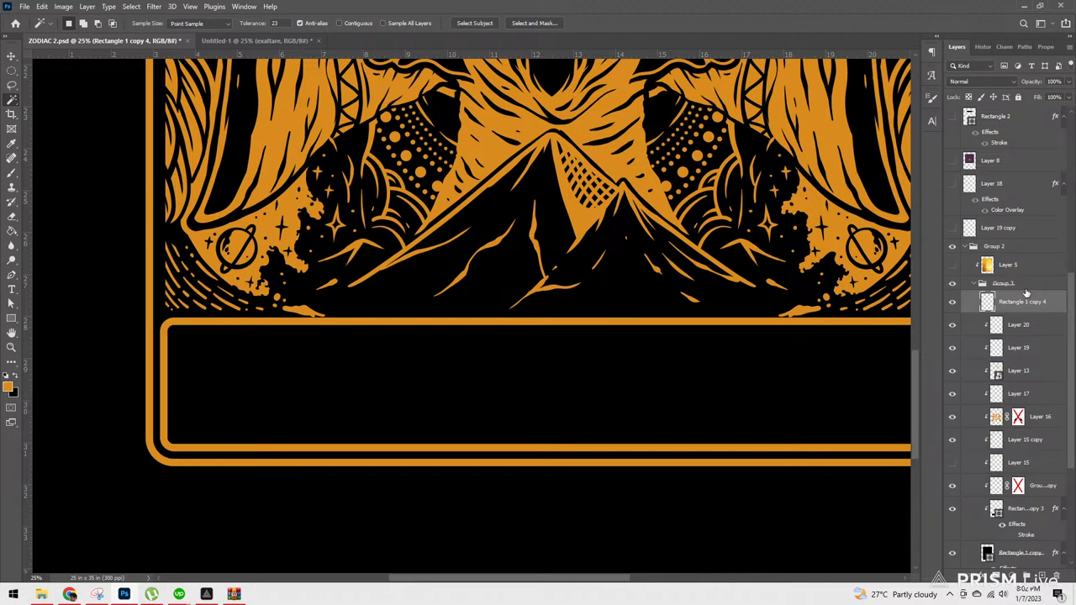
# Step: Taper the left line of the bottom frame near its upper corner and draw small orange leaves in its lower-left corner
pyautogui.press('b')
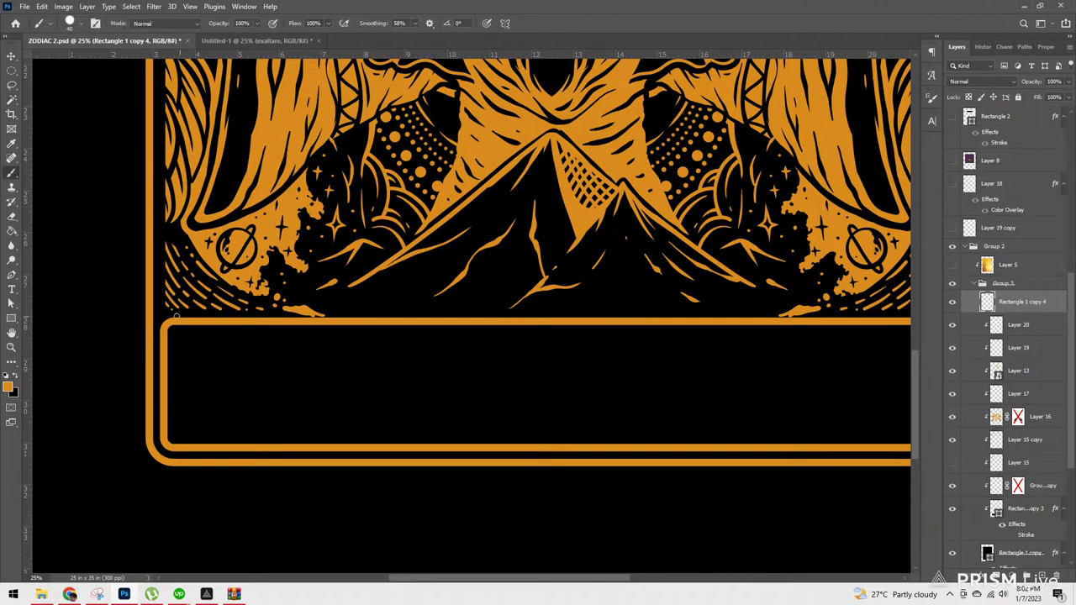
pyautogui.moveTo(159, 345); pyautogui.dragTo(166, 360)
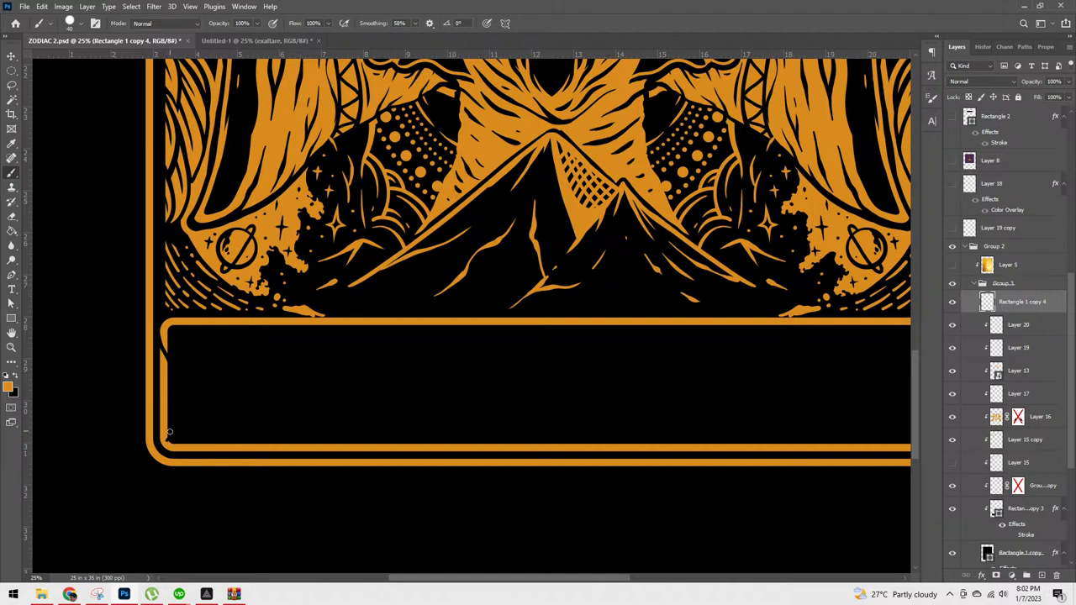
pyautogui.moveTo(167, 436)
pyautogui.mouseDown()
pyautogui.moveTo(165, 405)
pyautogui.moveTo(173, 443)
pyautogui.moveTo(212, 447)
pyautogui.moveTo(184, 439)
pyautogui.moveTo(191, 428)
pyautogui.moveTo(176, 432)
pyautogui.moveTo(181, 418)
pyautogui.moveTo(195, 420)
pyautogui.mouseUp()
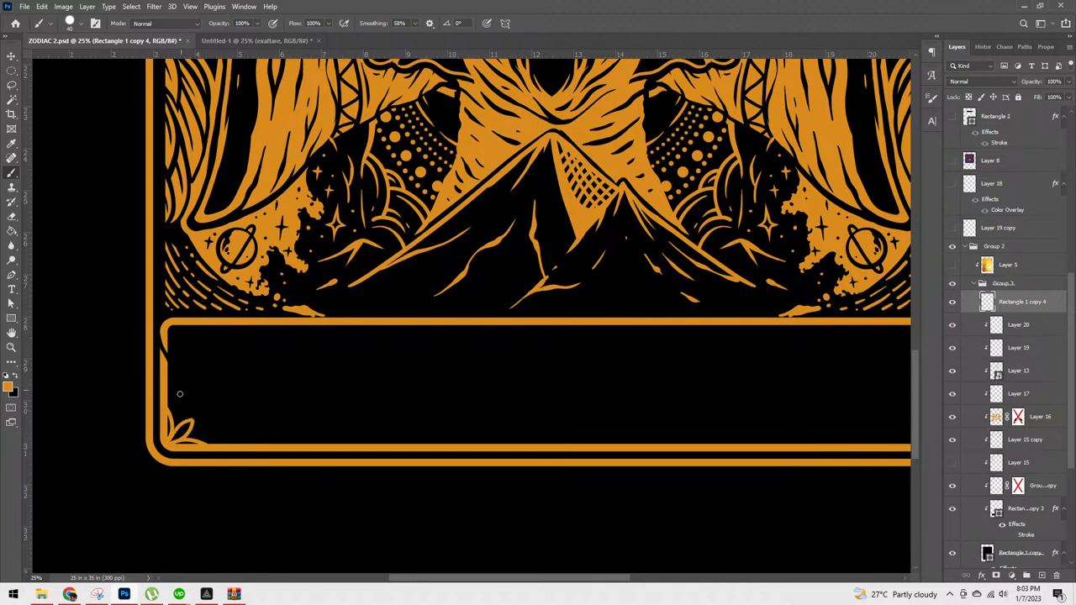
# Step: Draw an orange arc with a scalloped border around the leaves in the bottom frame's lower-left corner
pyautogui.moveTo(166, 403)
pyautogui.mouseDown()
pyautogui.moveTo(197, 417)
pyautogui.moveTo(173, 407)
pyautogui.moveTo(208, 444)
pyautogui.mouseUp()
pyautogui.hotkey('ctrl', 'z')
pyautogui.moveTo(164, 400)
pyautogui.mouseDown()
pyautogui.moveTo(190, 409)
pyautogui.moveTo(217, 449)
pyautogui.mouseUp()
pyautogui.moveTo(165, 397)
pyautogui.mouseDown()
pyautogui.moveTo(175, 408)
pyautogui.moveTo(185, 400)
pyautogui.moveTo(183, 413)
pyautogui.mouseUp()
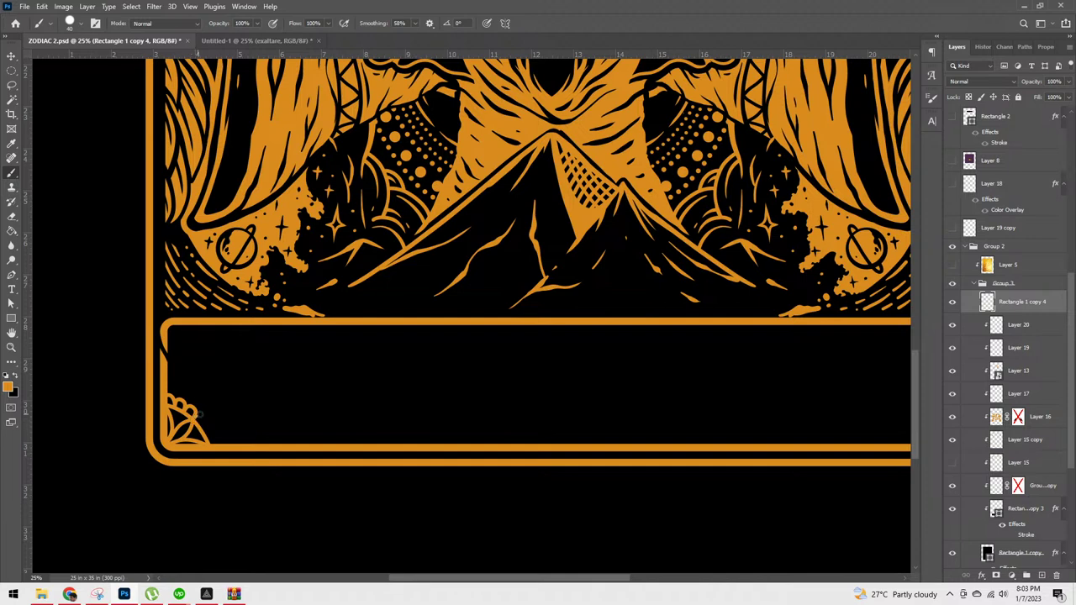
pyautogui.hotkey('ctrl', 'z')
pyautogui.hotkey('ctrl', 'z')
pyautogui.moveTo(175, 398)
pyautogui.mouseDown()
pyautogui.moveTo(192, 406)
pyautogui.moveTo(186, 417)
pyautogui.moveTo(192, 407)
pyautogui.moveTo(214, 424)
pyautogui.moveTo(207, 436)
pyautogui.moveTo(205, 426)
pyautogui.moveTo(221, 436)
pyautogui.moveTo(218, 450)
pyautogui.mouseUp()
# Step: Draw a curved orange stem with several leaves and small accent marks from the bottom frame's upper-left corner
pyautogui.moveTo(165, 328); pyautogui.dragTo(184, 358)
pyautogui.hotkey('ctrl', 'z')
pyautogui.moveTo(184, 368)
pyautogui.mouseDown()
pyautogui.moveTo(217, 403)
pyautogui.moveTo(178, 362)
pyautogui.moveTo(208, 399)
pyautogui.mouseUp()
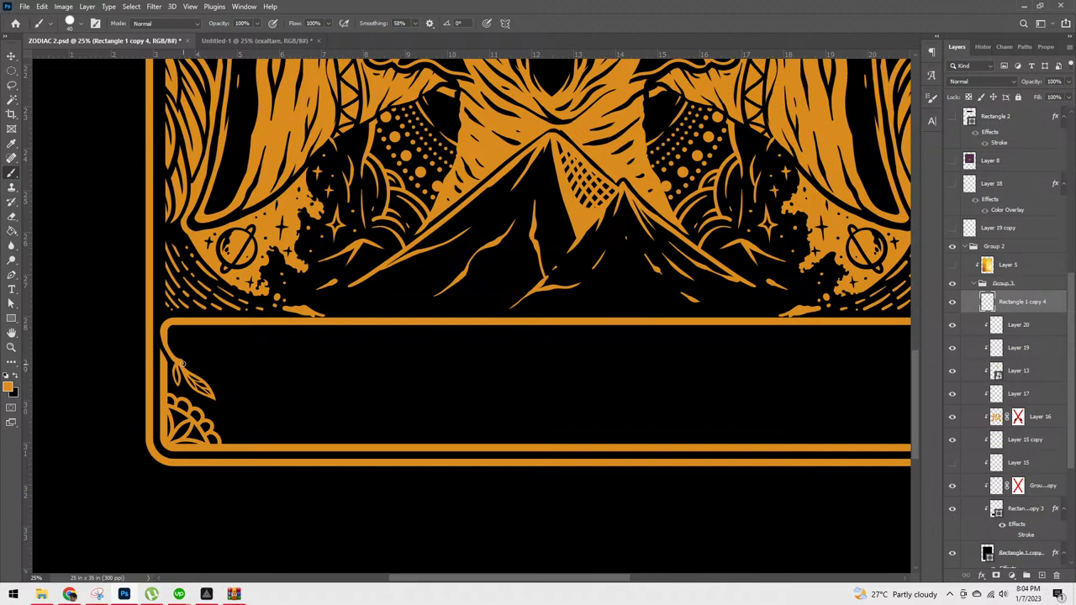
pyautogui.moveTo(187, 366); pyautogui.dragTo(215, 370)
pyautogui.hotkey('ctrl', 'z')
pyautogui.moveTo(174, 332); pyautogui.dragTo(170, 325)
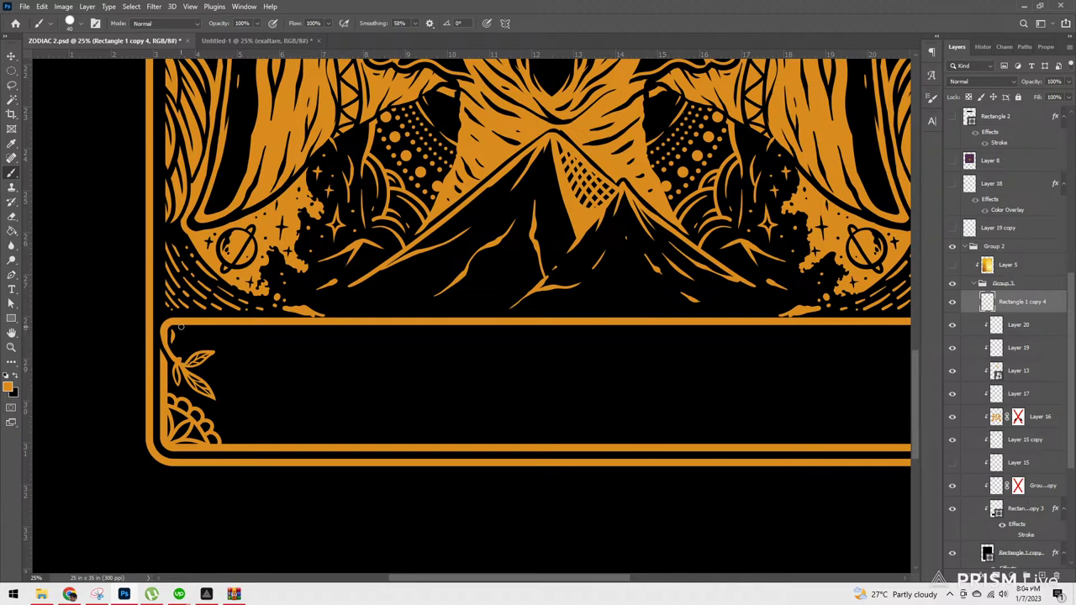
# Step: Check how the left corner ornaments of the bottom frame look against the lower half of the poster
pyautogui.hotkey('ctrl', '-')
pyautogui.hotkey('ctrl', '-')
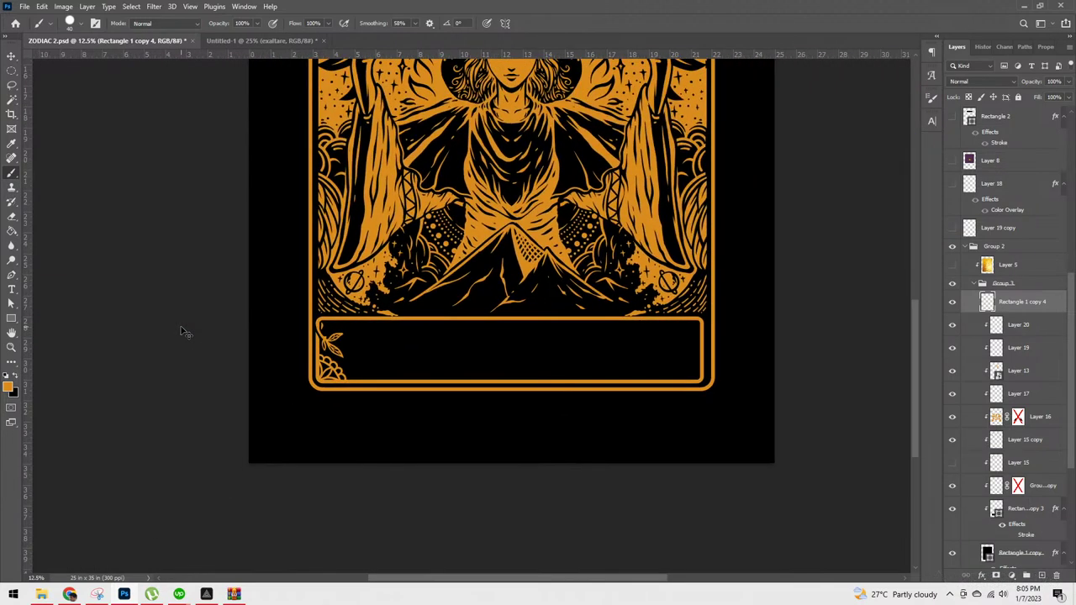
pyautogui.hotkey('ctrl', '+')
pyautogui.hotkey('ctrl', '+')
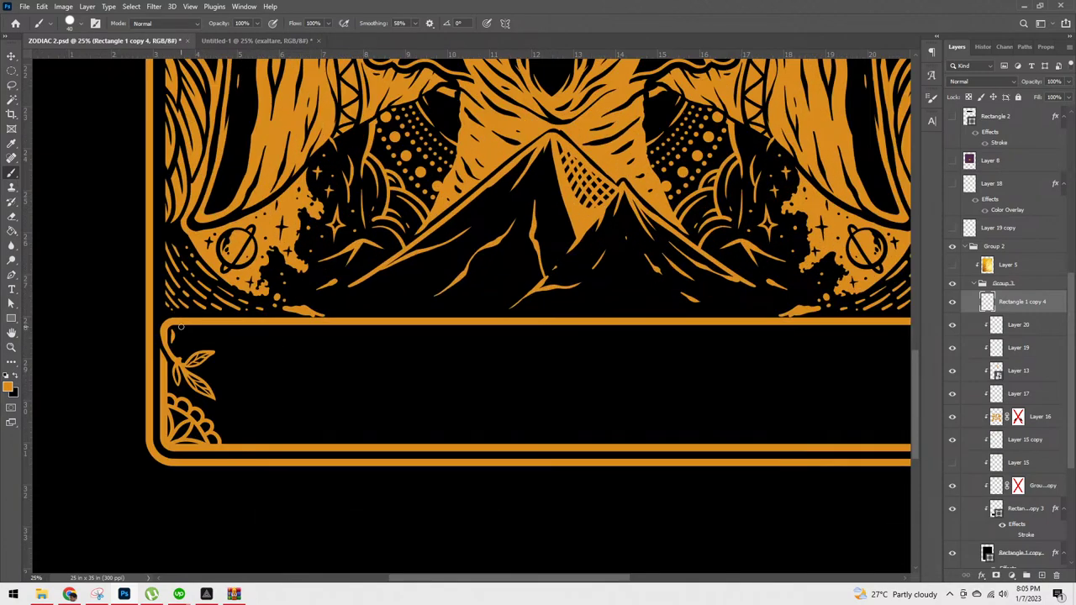
pyautogui.hotkey('ctrl', '-')
pyautogui.hotkey('ctrl', '-')
pyautogui.hotkey('ctrl', '+')
pyautogui.hotkey('ctrl', '+')
# Step: Draw a curved stem with a leaf from the bottom frame's upper-right corner, and undo the second leaf's last stroke
pyautogui.moveTo(714, 473)
pyautogui.mouseDown()
pyautogui.moveTo(581, 490)
pyautogui.moveTo(601, 502)
pyautogui.mouseUp()
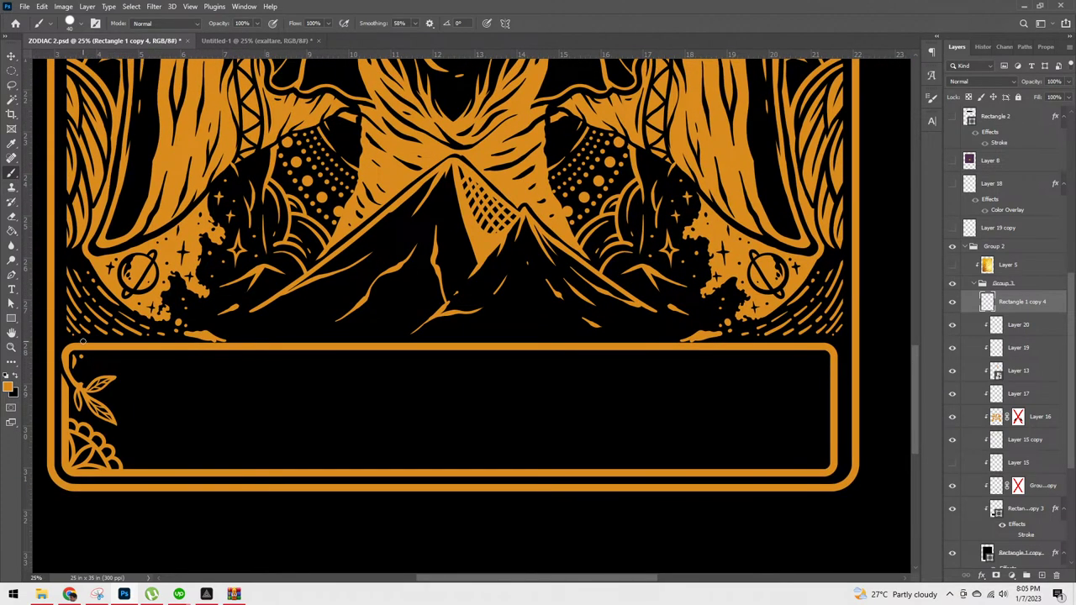
pyautogui.hotkey('ctrl', '-')
pyautogui.hotkey('ctrl', '+')
pyautogui.moveTo(784, 343)
pyautogui.mouseDown()
pyautogui.moveTo(812, 366)
pyautogui.moveTo(815, 344)
pyautogui.moveTo(784, 340)
pyautogui.moveTo(826, 365)
pyautogui.moveTo(827, 381)
pyautogui.moveTo(809, 348)
pyautogui.moveTo(799, 343)
pyautogui.moveTo(820, 367)
pyautogui.moveTo(777, 347)
pyautogui.moveTo(794, 349)
pyautogui.moveTo(805, 362)
pyautogui.mouseUp()
pyautogui.moveTo(800, 367); pyautogui.dragTo(809, 389)
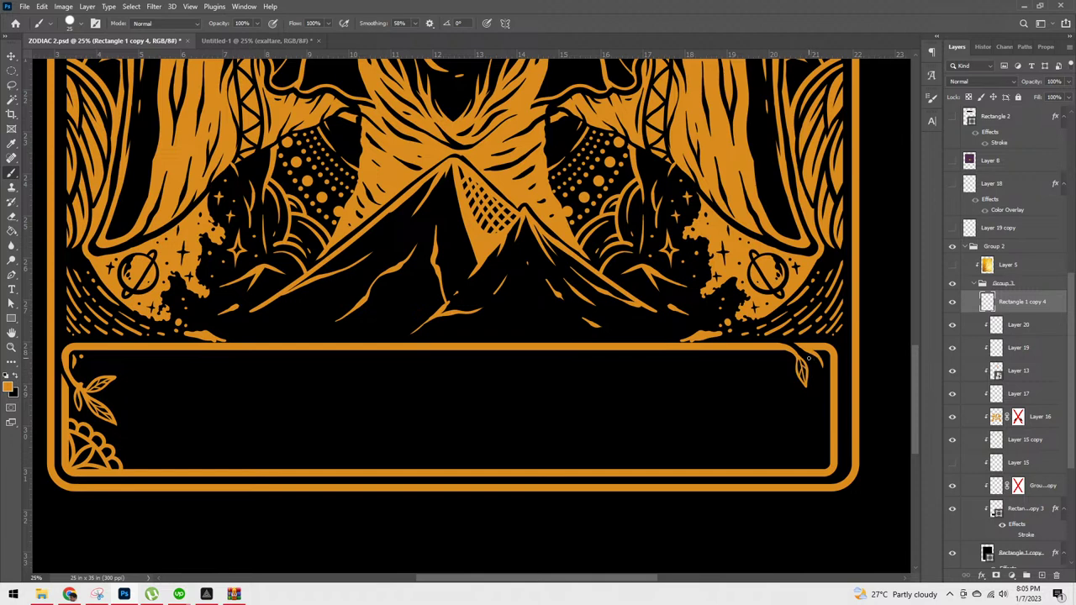
pyautogui.moveTo(816, 380); pyautogui.dragTo(809, 357)
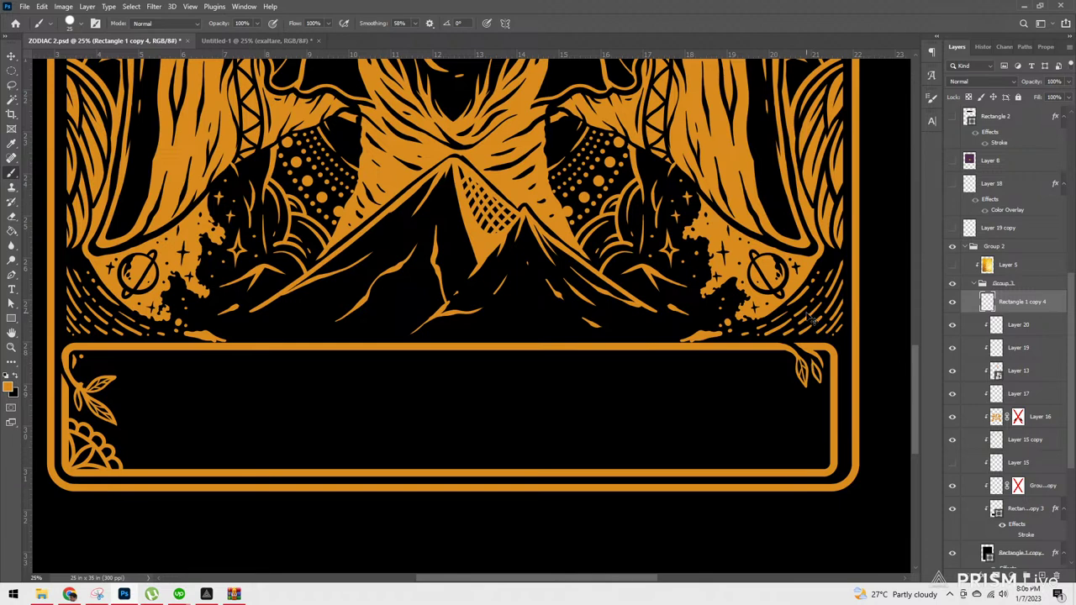
pyautogui.hotkey('ctrl', 'z')
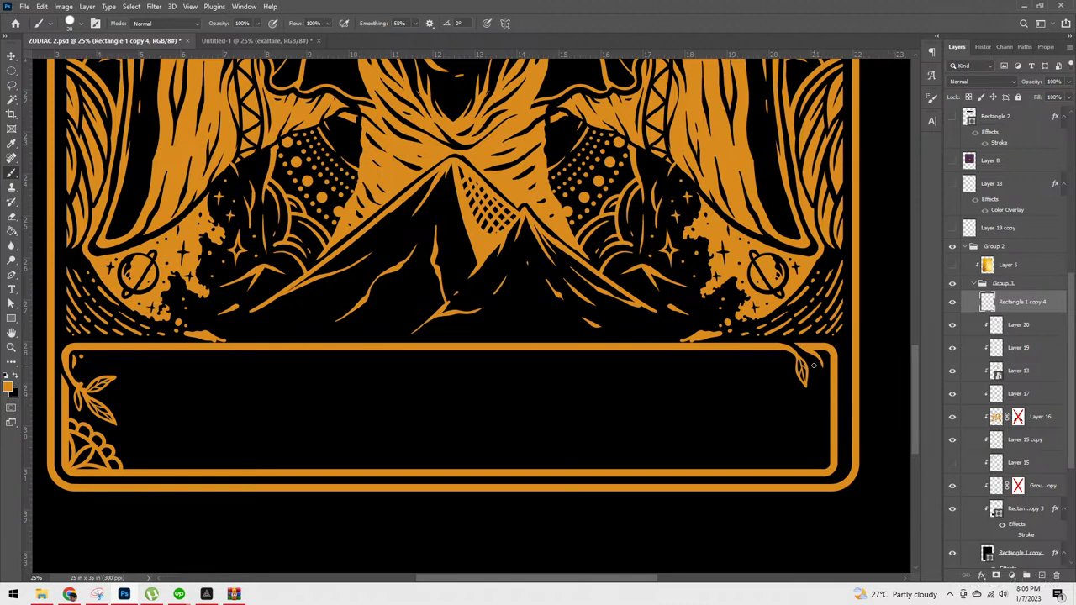
# Step: Break the right line of the bottom frame and draw a leafy sprig and a small swirl in its lower-right corner
pyautogui.moveTo(811, 361)
pyautogui.mouseDown()
pyautogui.moveTo(814, 406)
pyautogui.moveTo(826, 401)
pyautogui.moveTo(815, 403)
pyautogui.mouseUp()
pyautogui.hotkey('ctrl', 'z')
pyautogui.moveTo(818, 406); pyautogui.dragTo(828, 429)
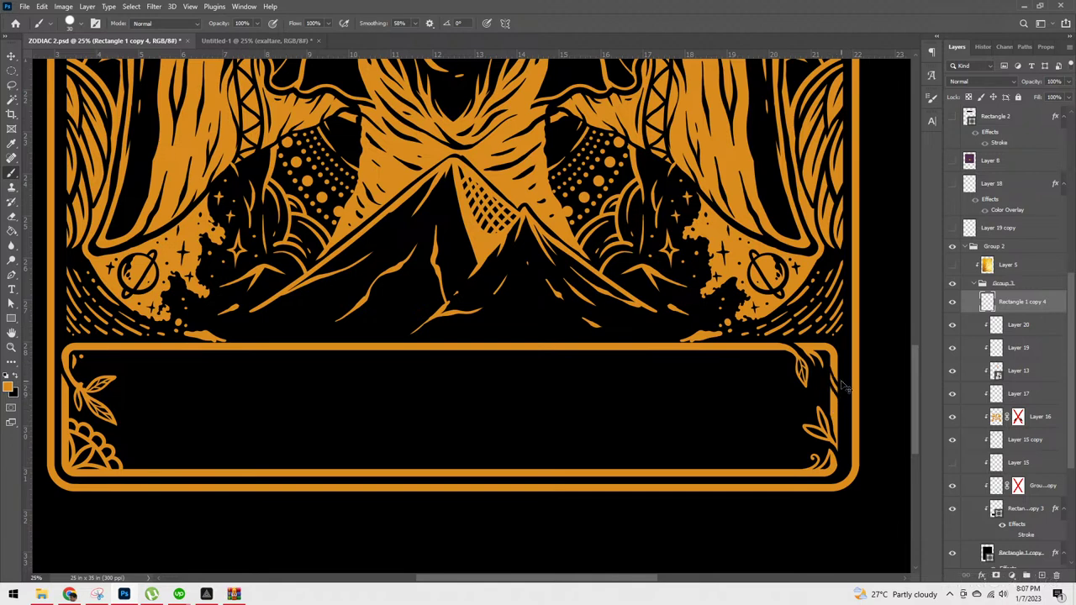
# Step: Paint a small orange crescent moon with the Hard Round brush between the bottom frame's right-hand leaf ornaments
pyautogui.scroll(-3, 843, 384)
pyautogui.scroll(1, 845, 387)
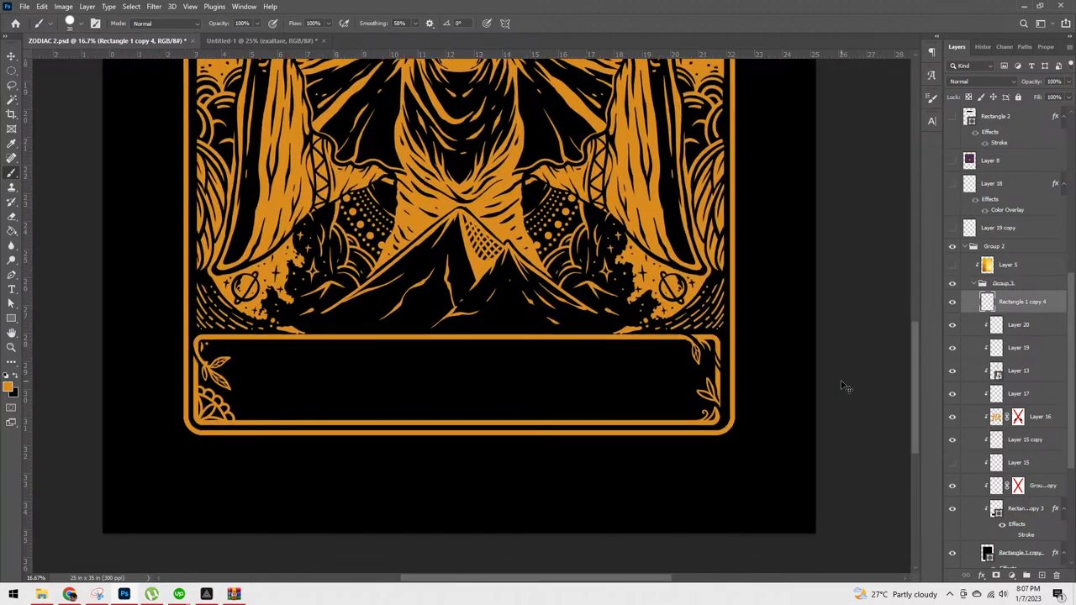
pyautogui.scroll(1, 842, 384)
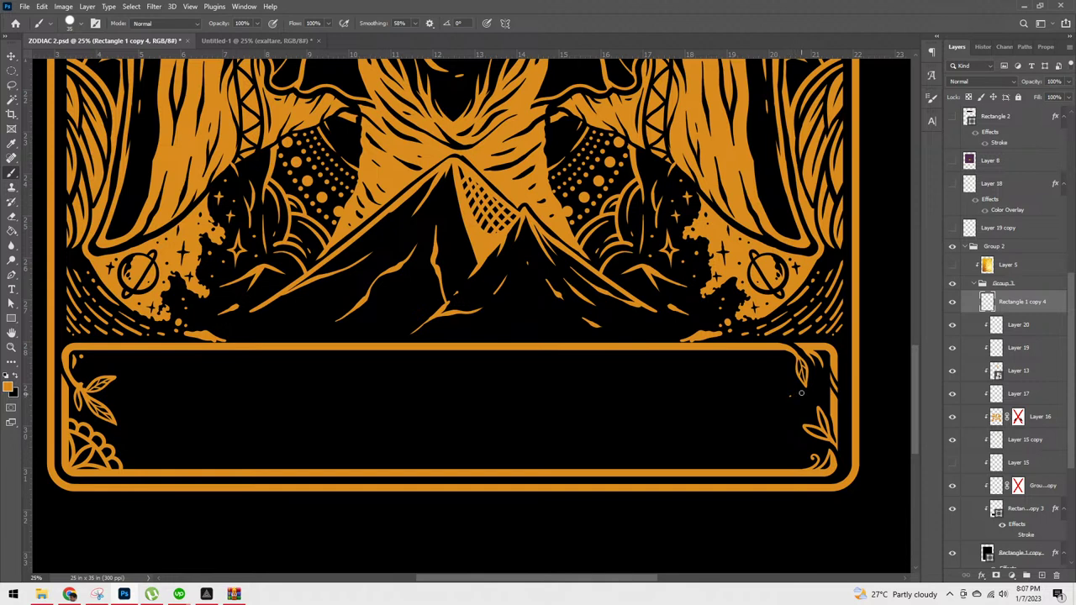
pyautogui.press('z')
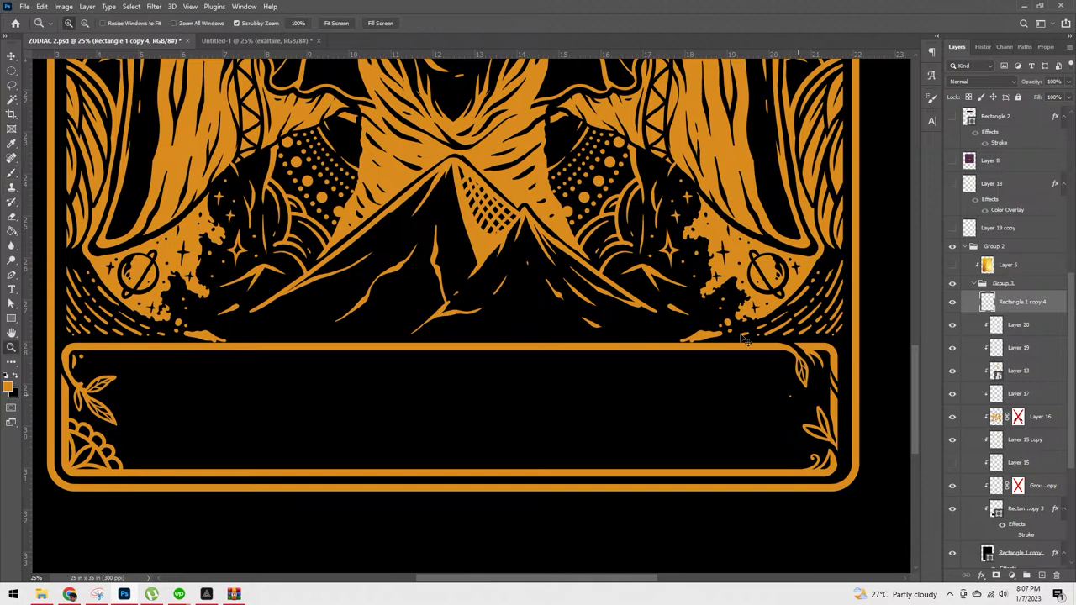
pyautogui.press('b')
pyautogui.click(81, 24)
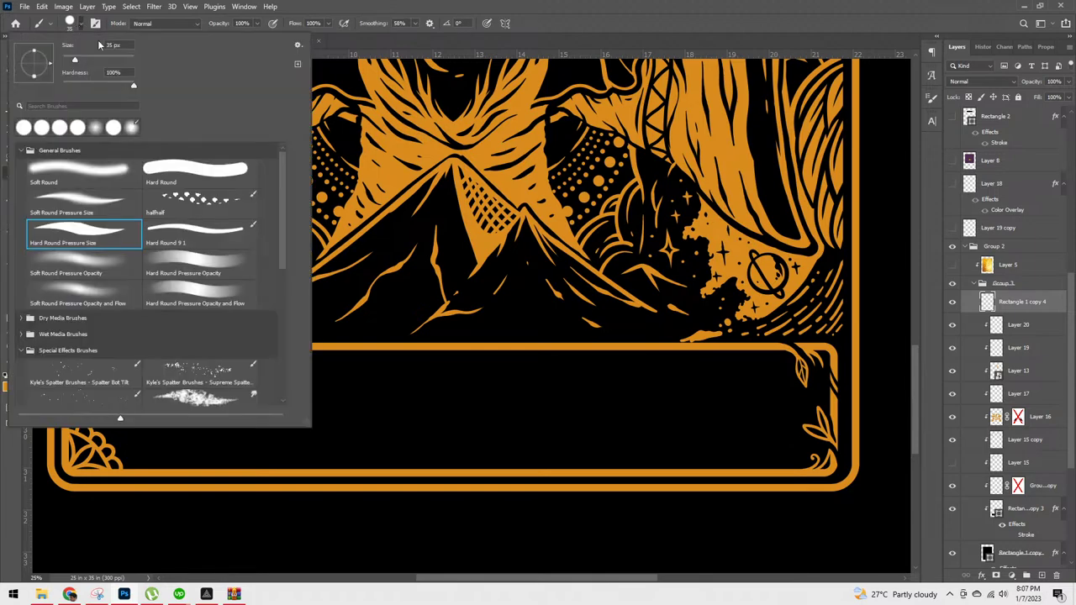
pyautogui.click(193, 175)
pyautogui.press('Return')
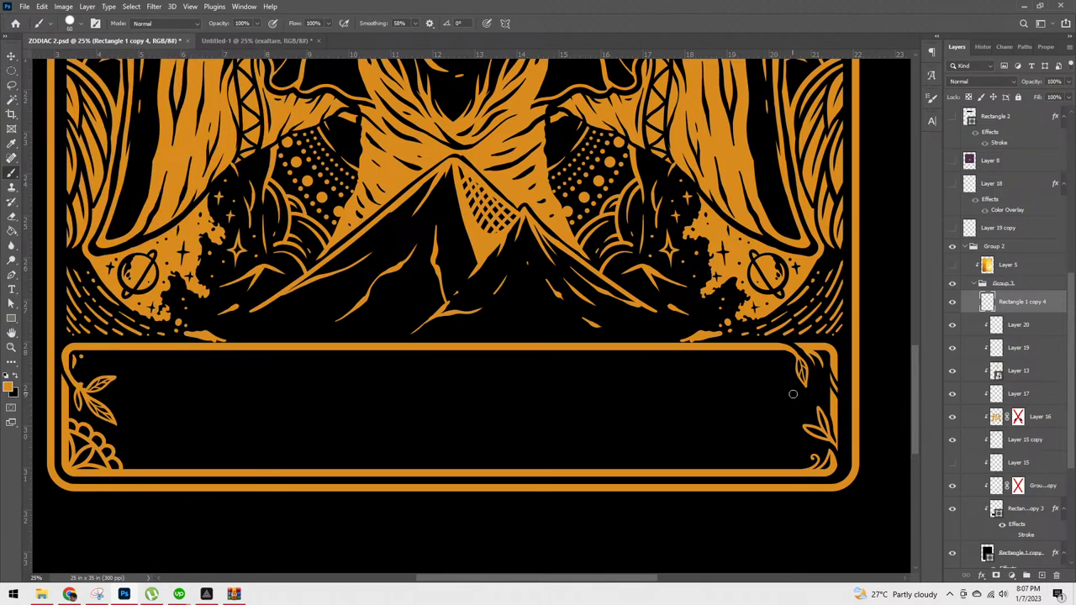
pyautogui.click(797, 404)
# Step: Show the FRAGRANCE text layer and duplicate it
pyautogui.hotkey('ctrl', '-')
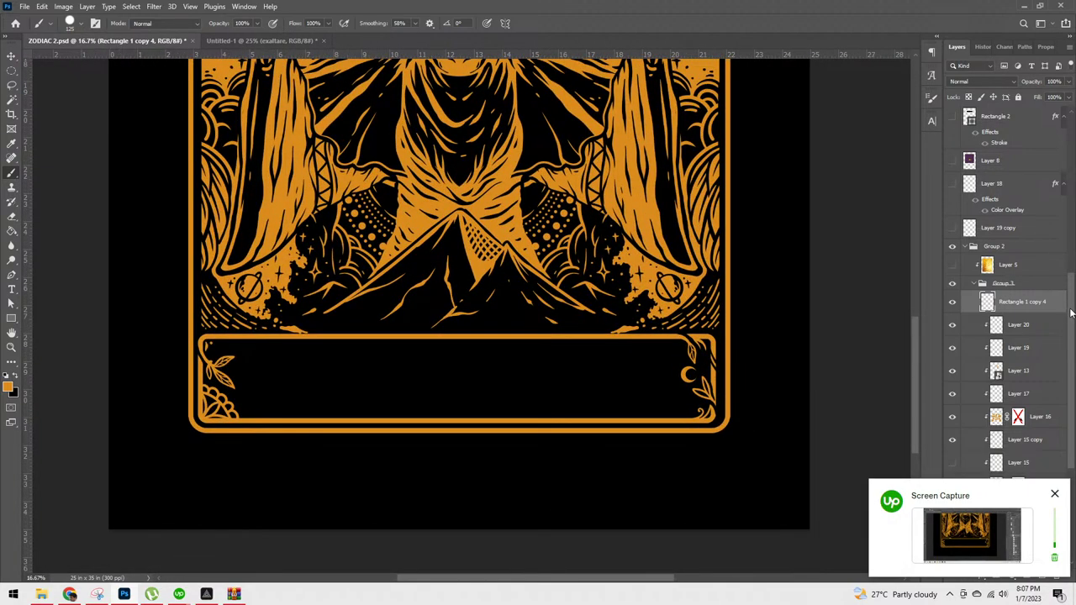
pyautogui.scroll(8, 1009, 337)
pyautogui.click(952, 343)
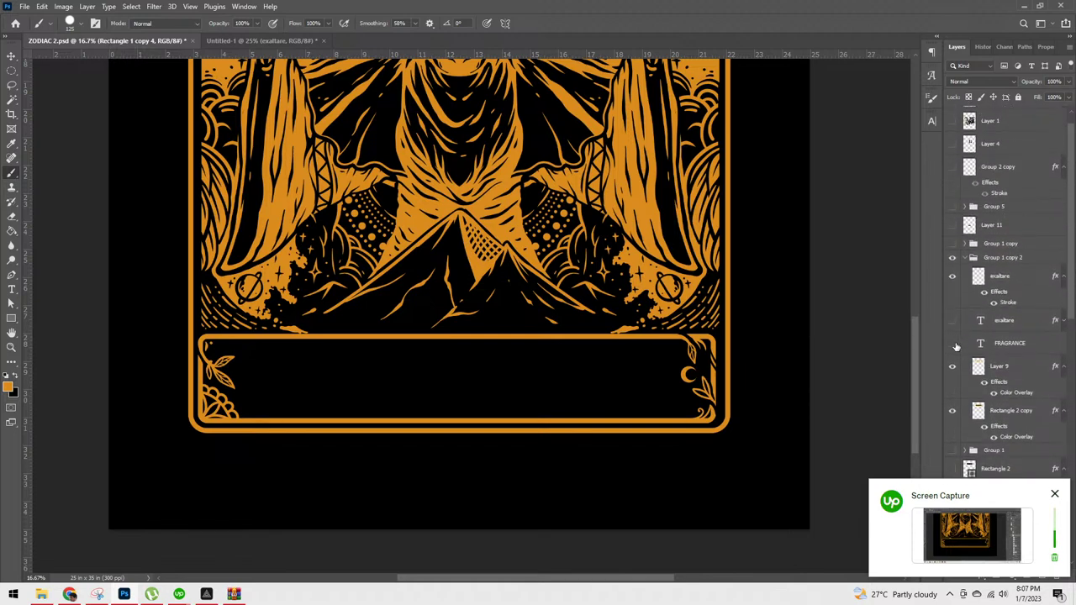
pyautogui.click(1009, 345)
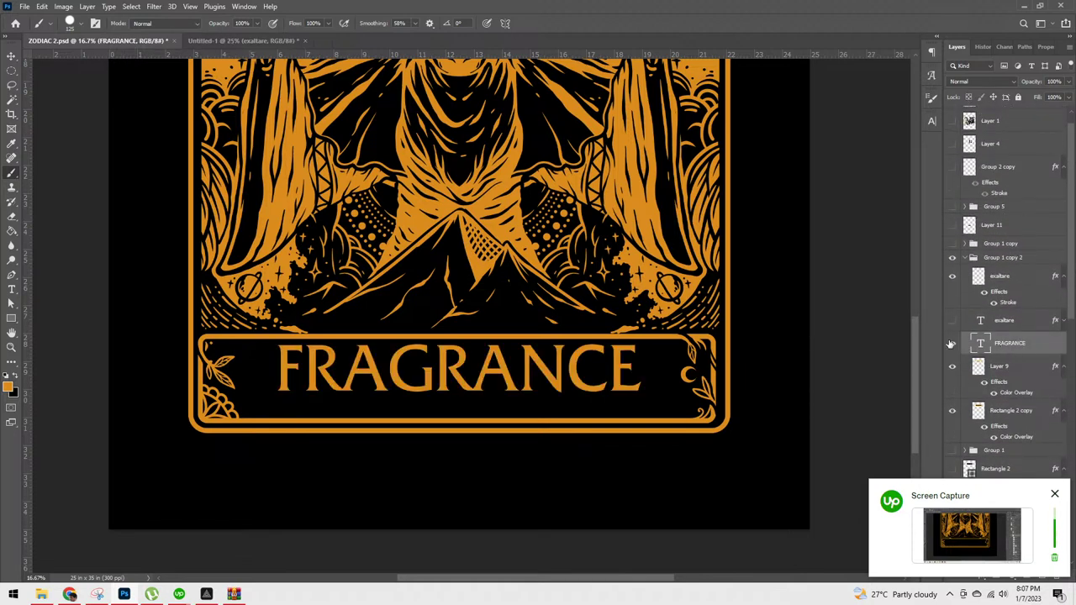
pyautogui.hotkey('ctrl', 'j')
pyautogui.click(952, 344)
# Step: Enlarge both FRAGRANCE text layers together and centre them within the bottom frame
pyautogui.keyDown('shift'); pyautogui.click(1009, 366); pyautogui.keyUp('shift')
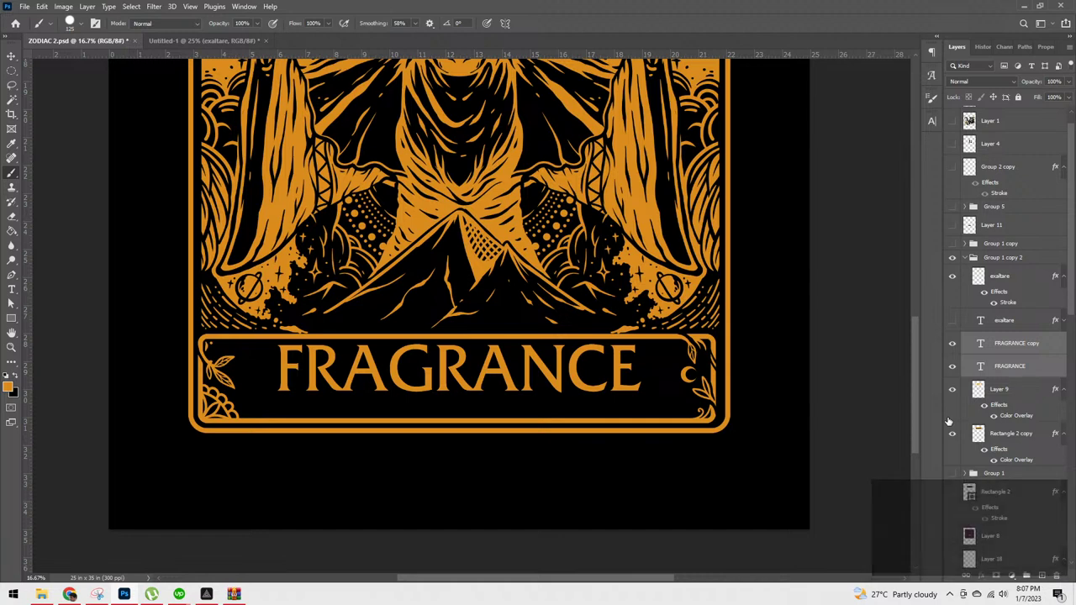
pyautogui.hotkey('ctrl', 't')
pyautogui.moveTo(587, 360); pyautogui.dragTo(678, 344)
pyautogui.press('Return')
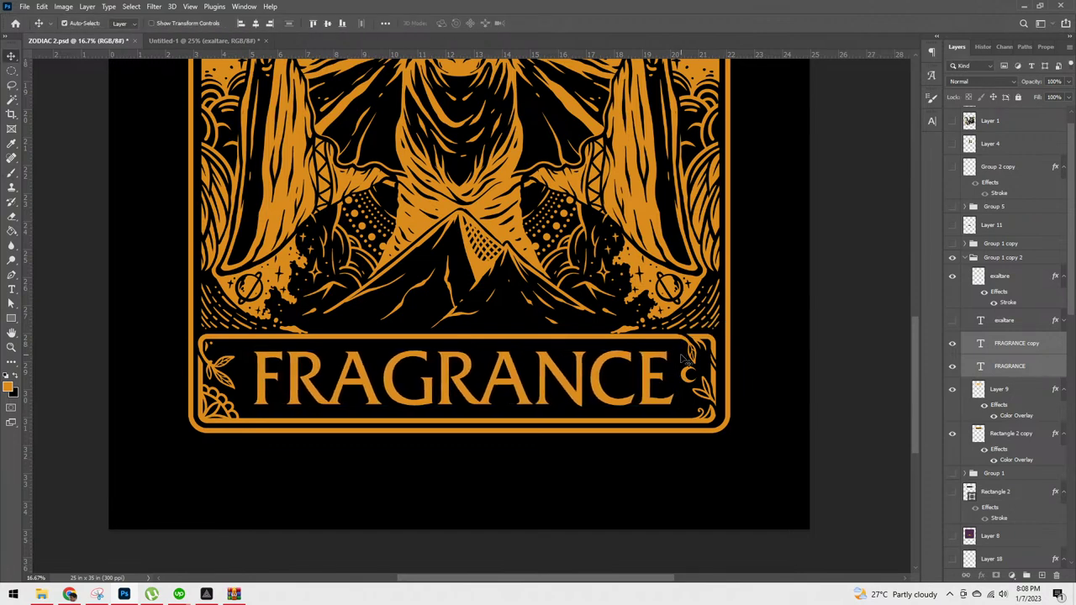
# Step: Review the full poster with the FRAGRANCE title, and examine the mountain area above the bottom frame
pyautogui.hotkey('ctrl', '-')
pyautogui.hotkey('ctrl', '-')
pyautogui.hotkey('ctrl', '-')
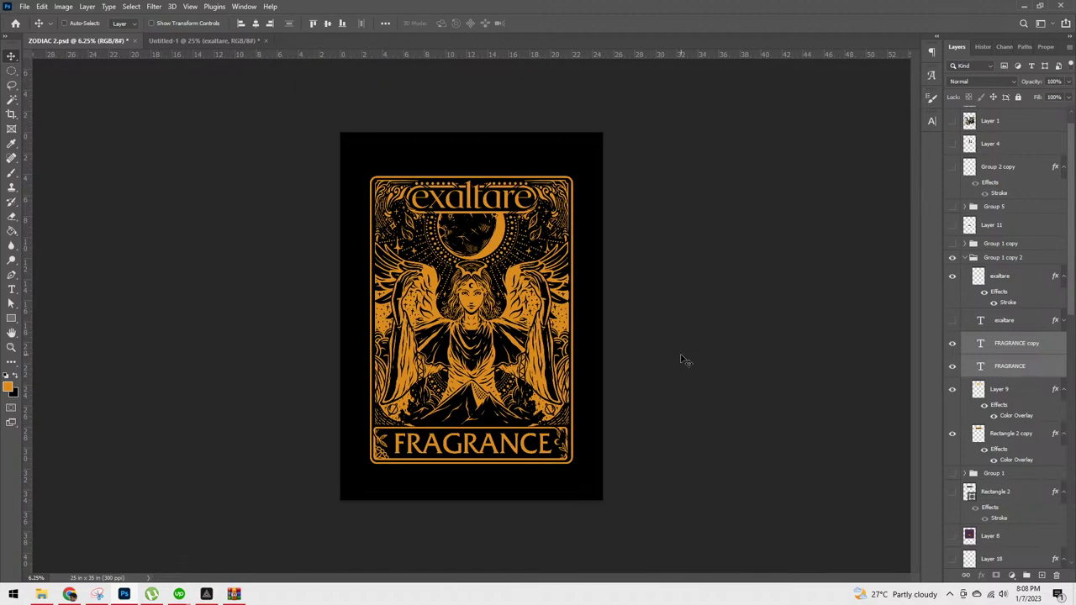
pyautogui.hotkey('ctrl', '+')
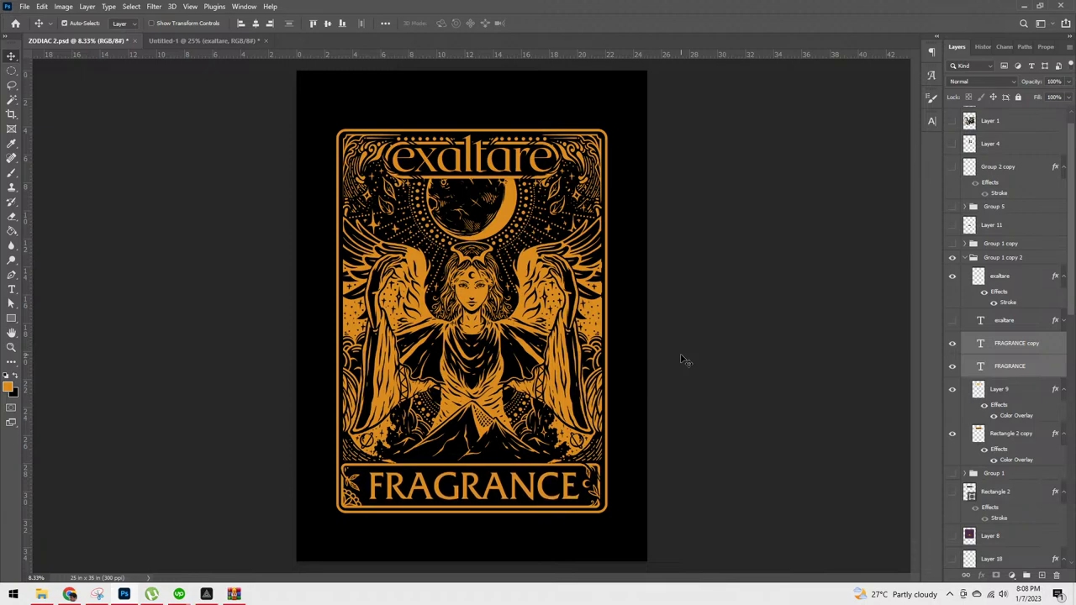
pyautogui.hotkey('ctrl', '+')
pyautogui.hotkey('ctrl', '+')
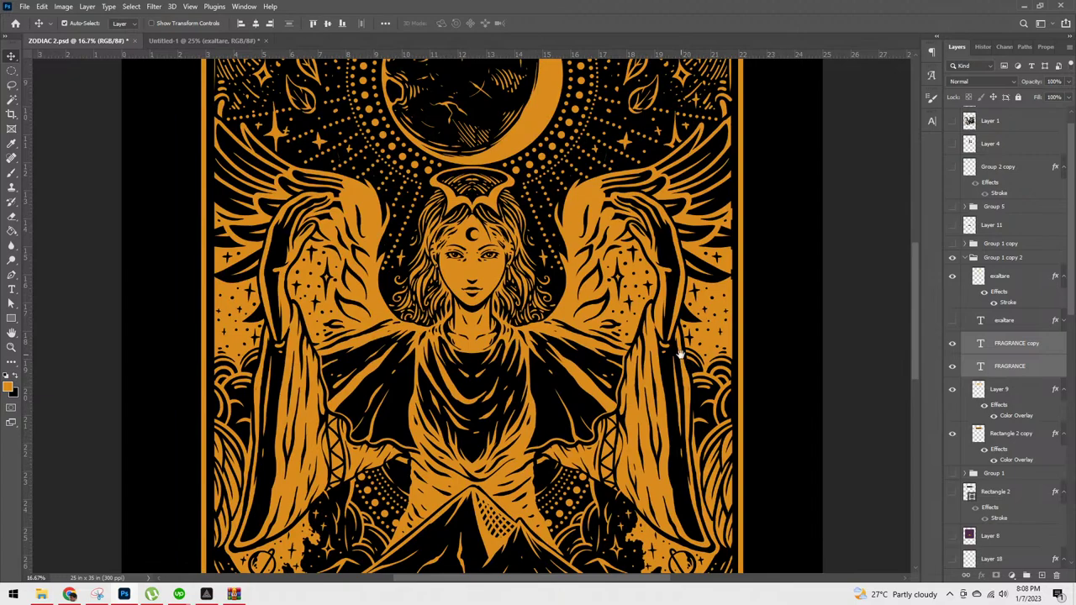
pyautogui.scroll(-5, 700, 378)
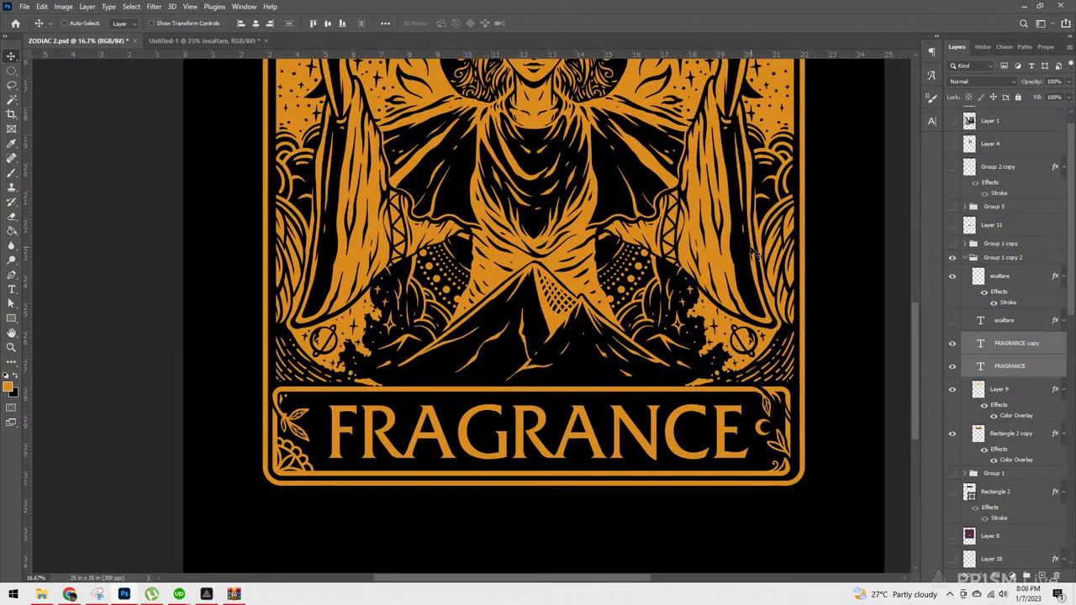
pyautogui.hotkey('ctrl', '+')
pyautogui.hotkey('ctrl', '+')
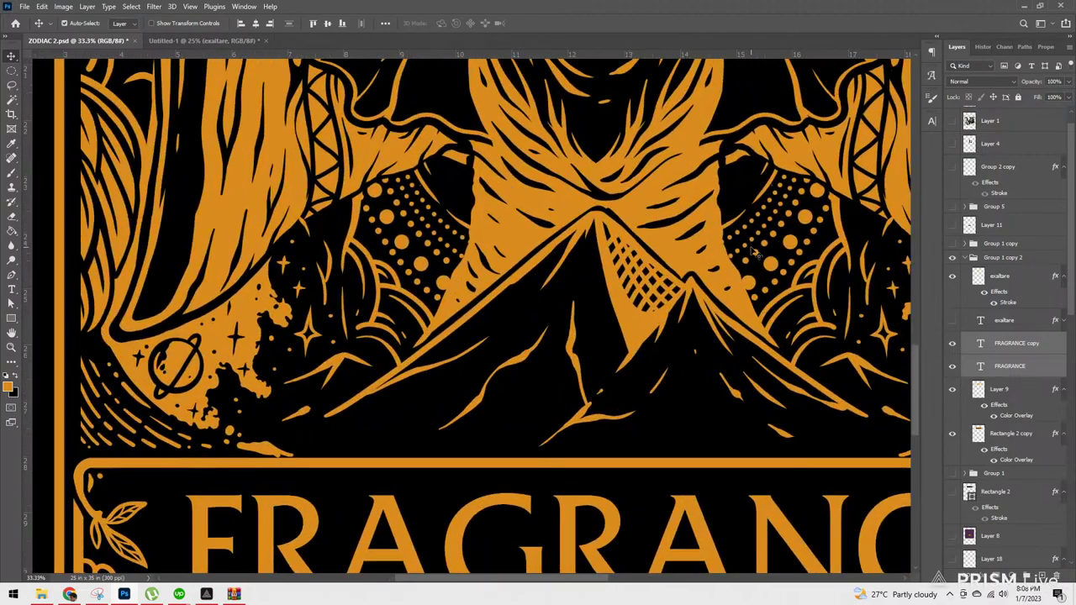
# Step: On the Group 3 copy layer, draw short tapered orange strokes at the mountain's left base with the Hard Round Pressure Size brush
pyautogui.click(636, 317)
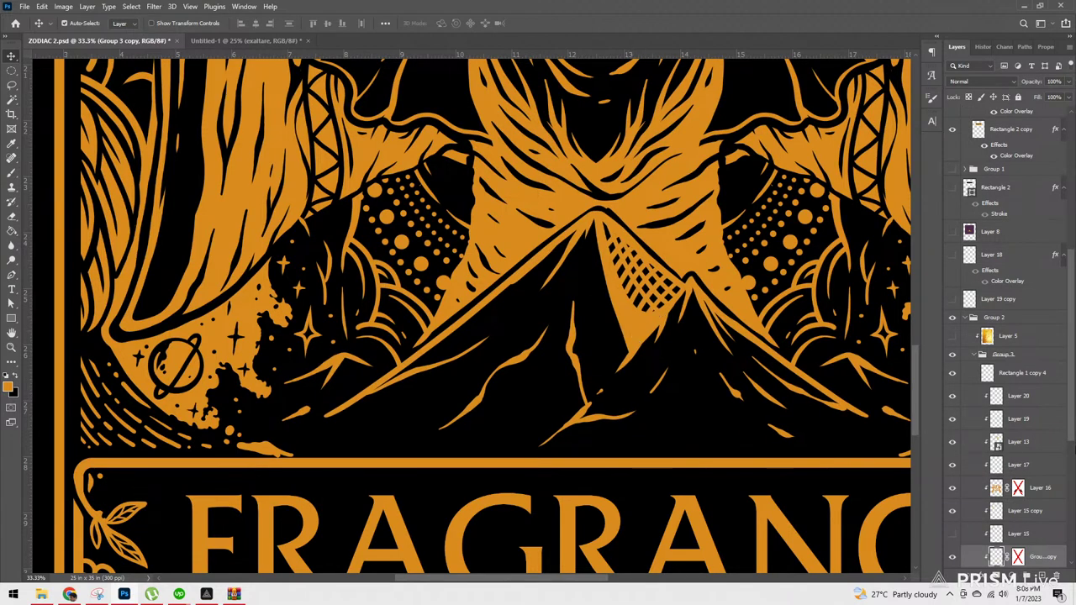
pyautogui.press('b')
pyautogui.press('[')
pyautogui.press('[')
pyautogui.press('[')
pyautogui.press('[')
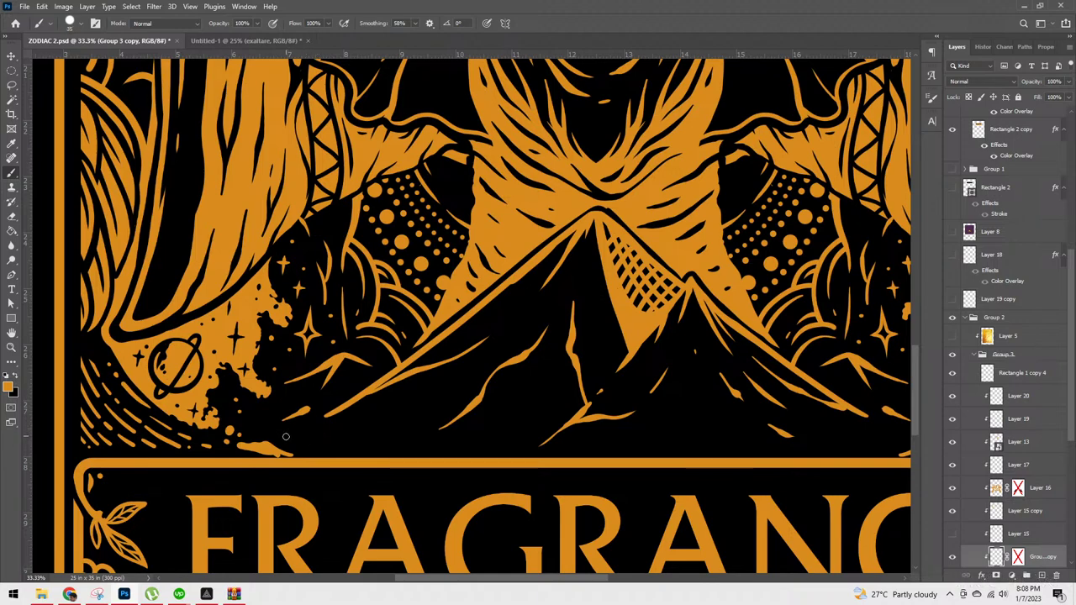
pyautogui.click(80, 25)
pyautogui.doubleClick(84, 234)
pyautogui.moveTo(291, 433); pyautogui.dragTo(316, 423)
pyautogui.moveTo(296, 438); pyautogui.dragTo(315, 446)
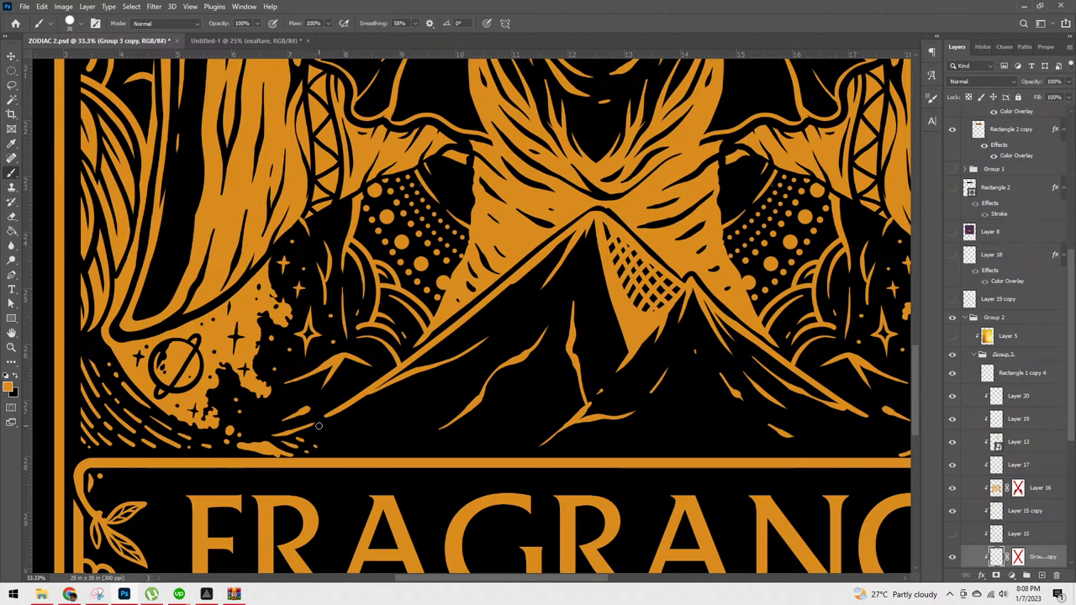
# Step: Draw matching short orange strokes and dots at the mountain's right base
pyautogui.scroll(-2, 692, 373)
pyautogui.hscroll(3, 712, 308)
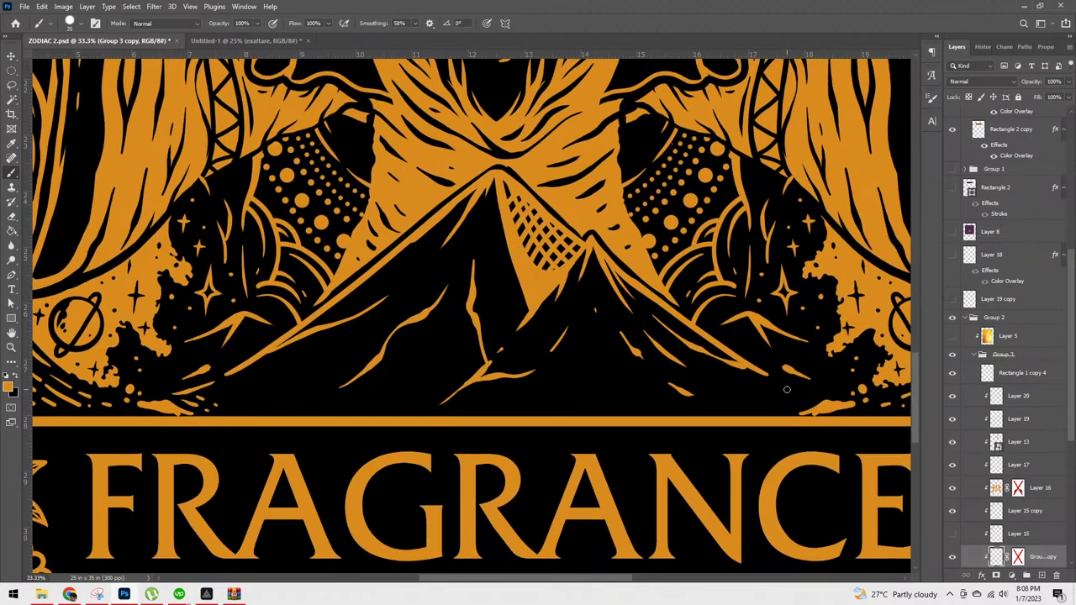
pyautogui.moveTo(754, 410)
pyautogui.mouseDown()
pyautogui.moveTo(787, 385)
pyautogui.moveTo(773, 391)
pyautogui.moveTo(774, 373)
pyautogui.moveTo(801, 391)
pyautogui.moveTo(770, 412)
pyautogui.moveTo(793, 396)
pyautogui.moveTo(799, 407)
pyautogui.moveTo(809, 400)
pyautogui.moveTo(788, 413)
pyautogui.moveTo(819, 392)
pyautogui.mouseUp()
# Step: Select the cross-hatched shading on the mountain's right face and delete it
pyautogui.press('l')
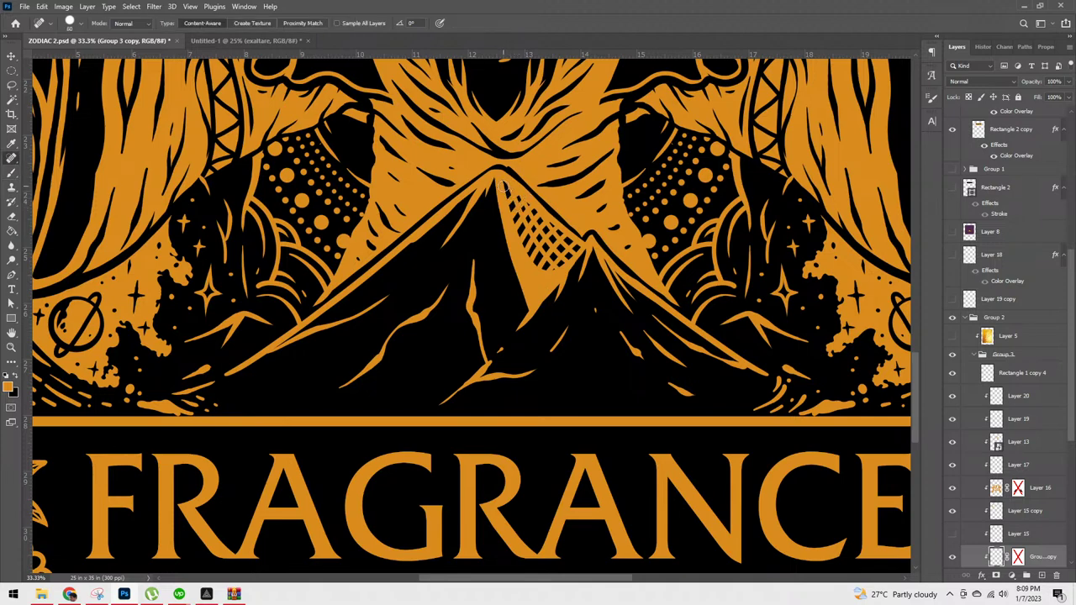
pyautogui.moveTo(503, 183)
pyautogui.mouseDown()
pyautogui.moveTo(539, 286)
pyautogui.moveTo(586, 250)
pyautogui.moveTo(496, 176)
pyautogui.mouseUp()
pyautogui.press('Delete')
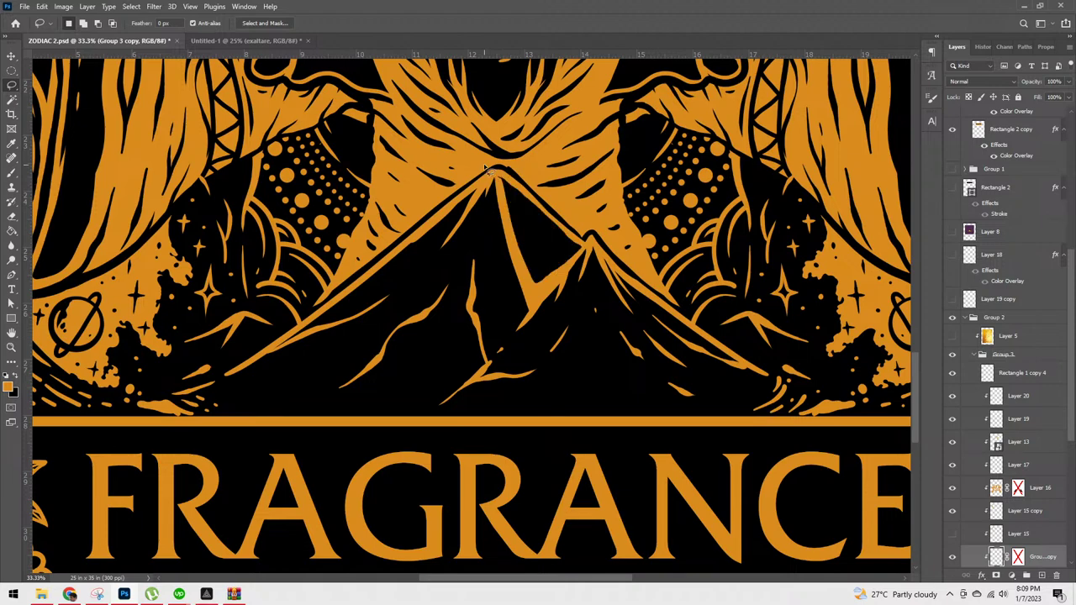
# Step: Rework the mountain's right face with a thicker orange ridge and jagged, rocky shading along its inner edge
pyautogui.press('b')
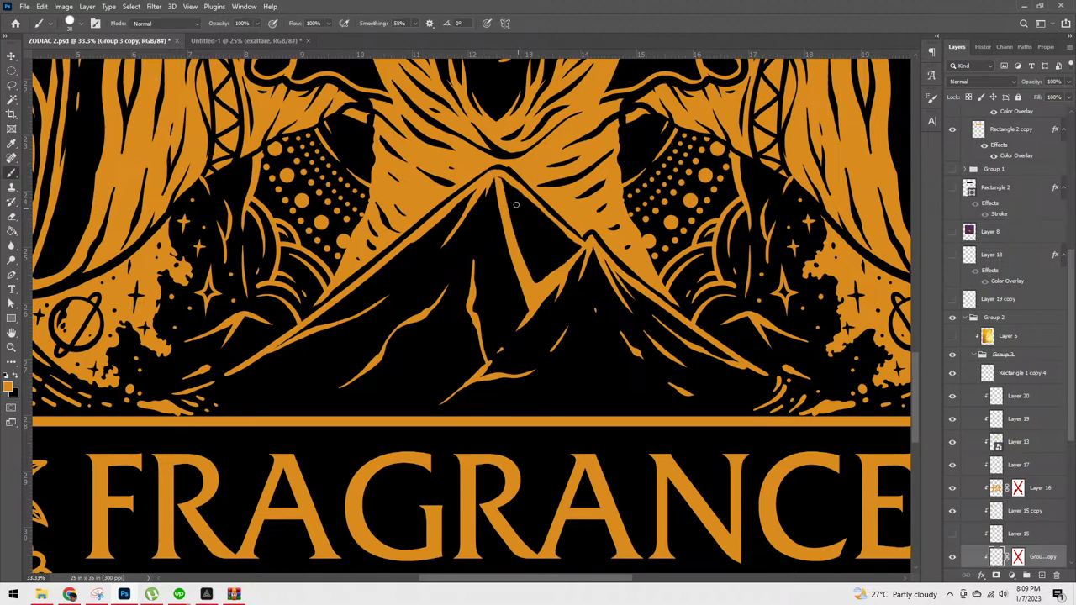
pyautogui.moveTo(499, 175)
pyautogui.mouseDown()
pyautogui.moveTo(517, 242)
pyautogui.moveTo(546, 286)
pyautogui.mouseUp()
pyautogui.press('l')
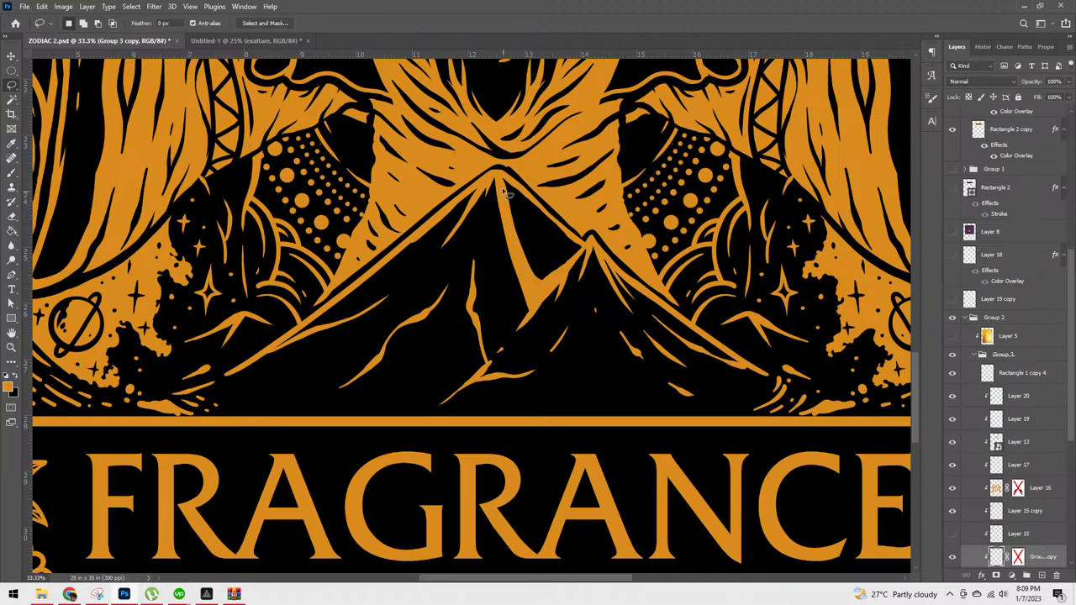
pyautogui.moveTo(518, 213)
pyautogui.mouseDown()
pyautogui.moveTo(543, 251)
pyautogui.moveTo(545, 287)
pyautogui.moveTo(508, 220)
pyautogui.moveTo(502, 175)
pyautogui.mouseUp()
pyautogui.press('x')
pyautogui.hotkey('alt', 'BackSpace')
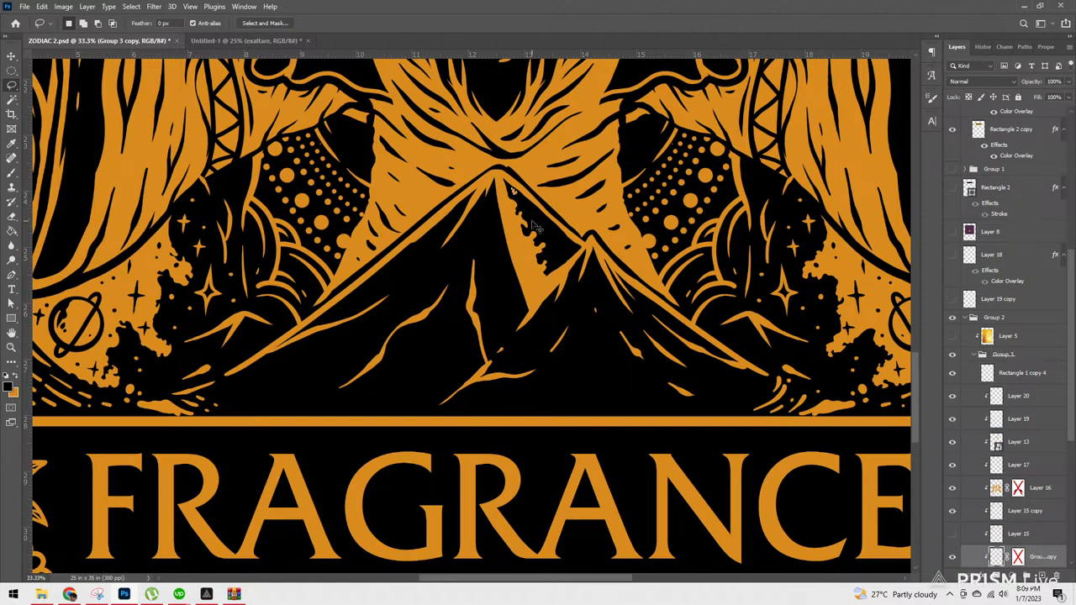
pyautogui.moveTo(520, 202)
pyautogui.mouseDown()
pyautogui.moveTo(539, 220)
pyautogui.moveTo(530, 215)
pyautogui.mouseUp()
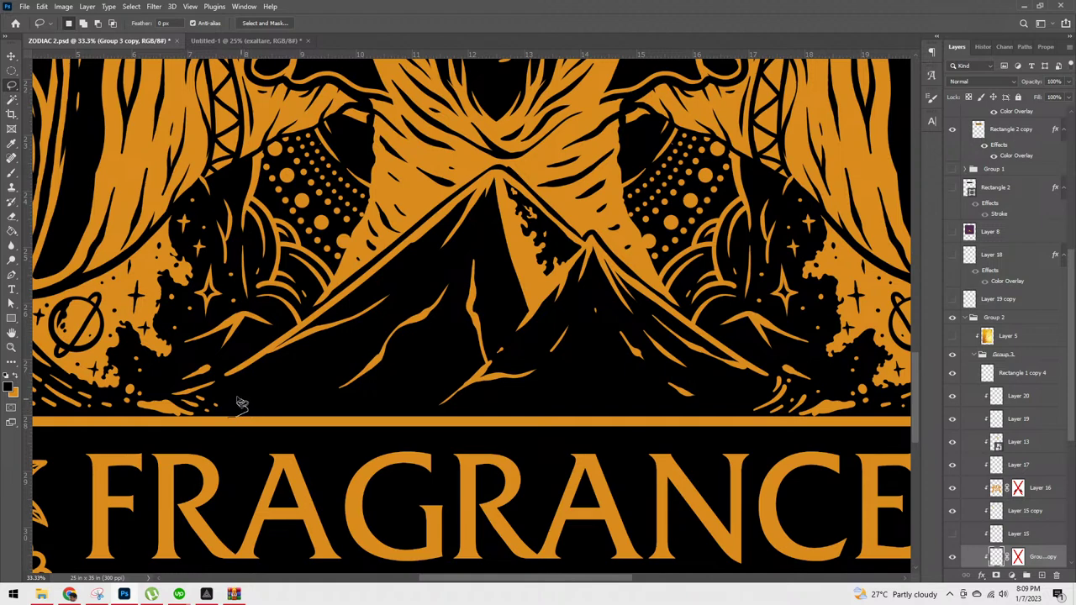
# Step: Lasso jagged, bush-like shapes along the left part of the mountain's base and fill them with orange
pyautogui.moveTo(257, 404)
pyautogui.mouseDown()
pyautogui.moveTo(278, 417)
pyautogui.moveTo(294, 396)
pyautogui.moveTo(306, 414)
pyautogui.moveTo(326, 405)
pyautogui.mouseUp()
pyautogui.moveTo(326, 412)
pyautogui.mouseDown()
pyautogui.moveTo(335, 425)
pyautogui.moveTo(328, 417)
pyautogui.mouseUp()
pyautogui.hotkey('ctrl', 'BackSpace')
pyautogui.hotkey('ctrl', 'd')
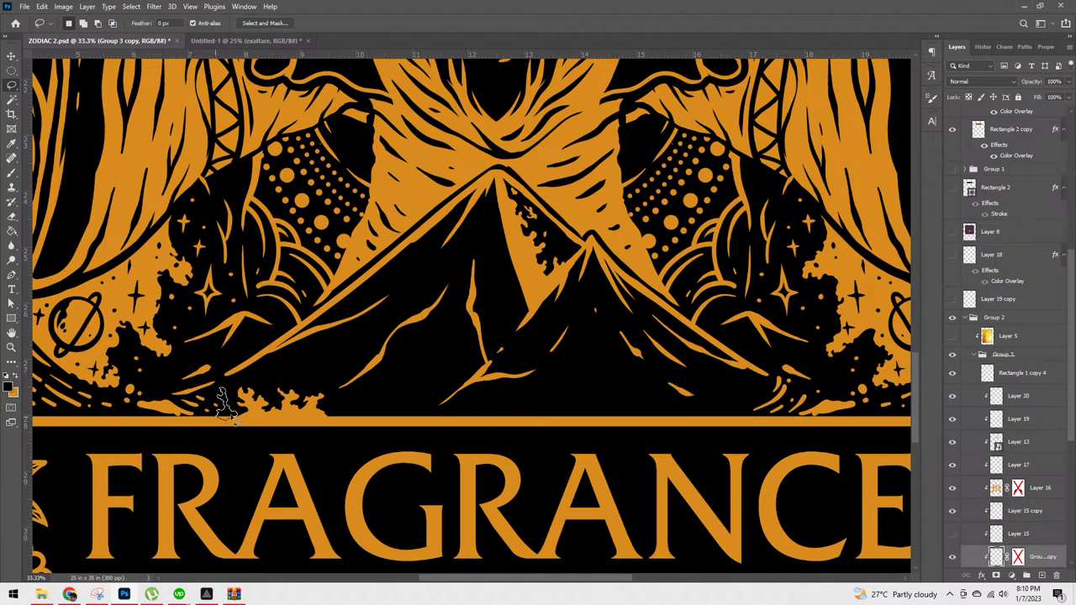
pyautogui.moveTo(240, 376)
pyautogui.mouseDown()
pyautogui.moveTo(268, 379)
pyautogui.moveTo(252, 377)
pyautogui.moveTo(269, 377)
pyautogui.moveTo(242, 368)
pyautogui.mouseUp()
pyautogui.click(240, 357)
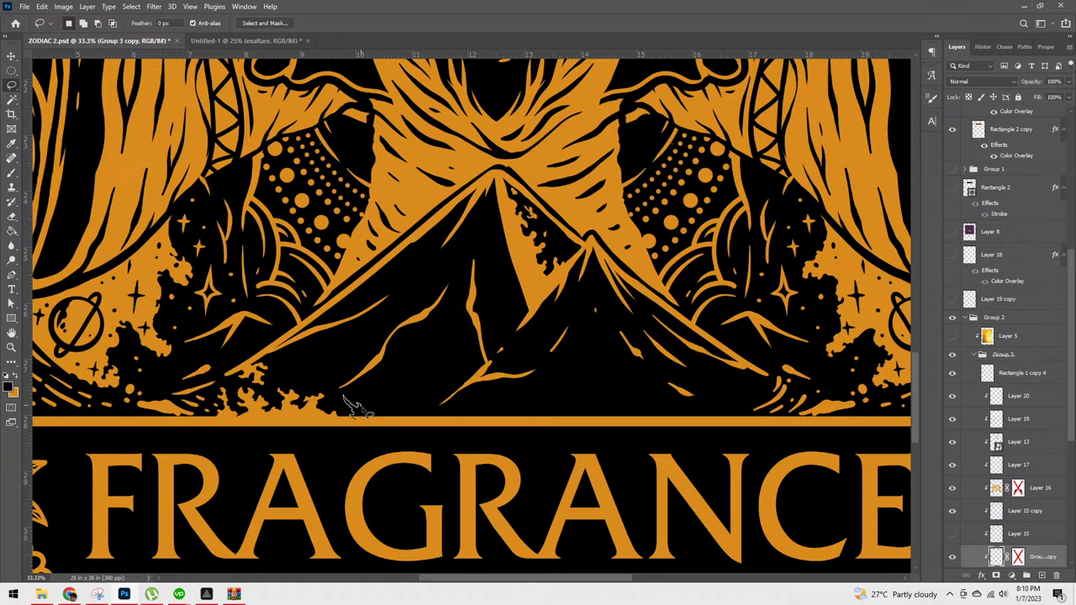
pyautogui.moveTo(345, 398)
pyautogui.mouseDown()
pyautogui.moveTo(391, 416)
pyautogui.moveTo(404, 410)
pyautogui.moveTo(388, 402)
pyautogui.moveTo(408, 402)
pyautogui.moveTo(430, 420)
pyautogui.mouseUp()
pyautogui.hotkey('ctrl', 'd')
# Step: Extend the jagged orange foliage past the mountain's center by filling further lassoed shapes along the frame's upper line
pyautogui.scroll(-3, 430, 420)
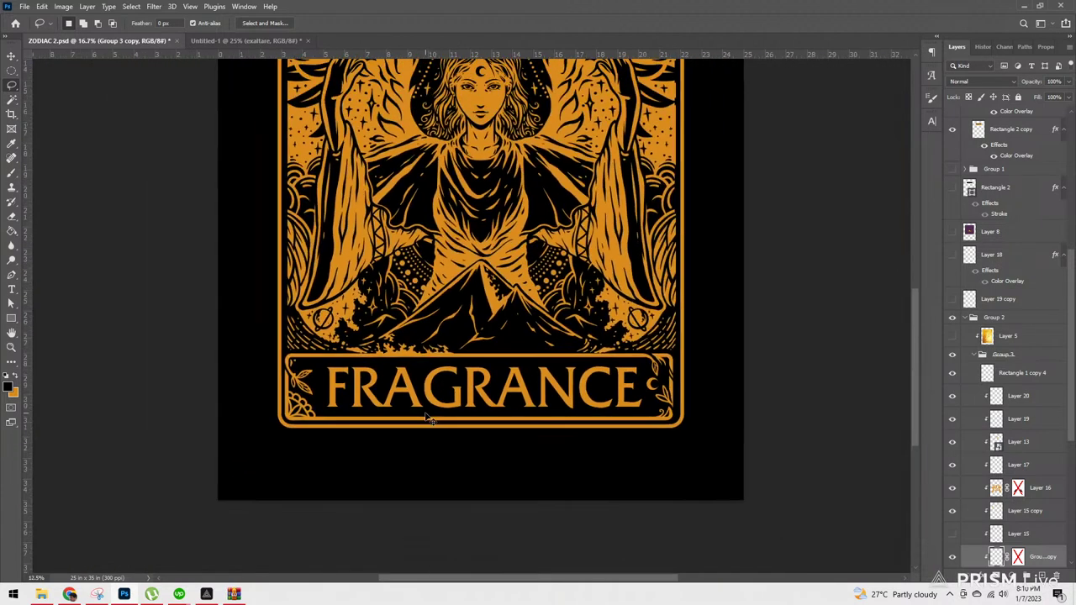
pyautogui.scroll(1, 431, 420)
pyautogui.scroll(1, 431, 420)
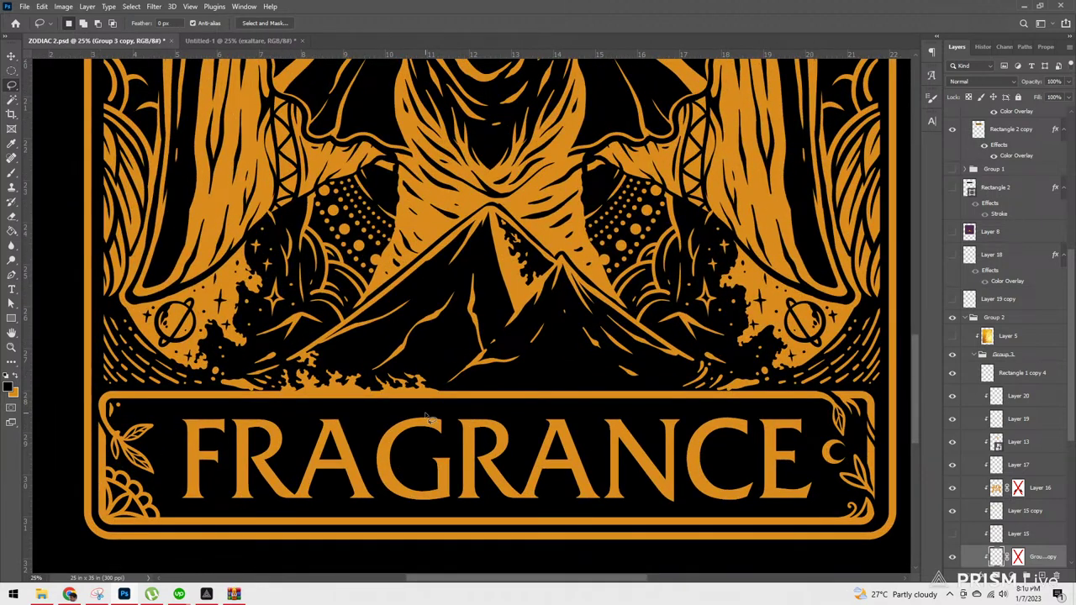
pyautogui.moveTo(457, 392)
pyautogui.mouseDown()
pyautogui.moveTo(483, 375)
pyautogui.moveTo(477, 384)
pyautogui.moveTo(509, 380)
pyautogui.moveTo(503, 392)
pyautogui.moveTo(513, 393)
pyautogui.moveTo(525, 373)
pyautogui.moveTo(538, 403)
pyautogui.mouseUp()
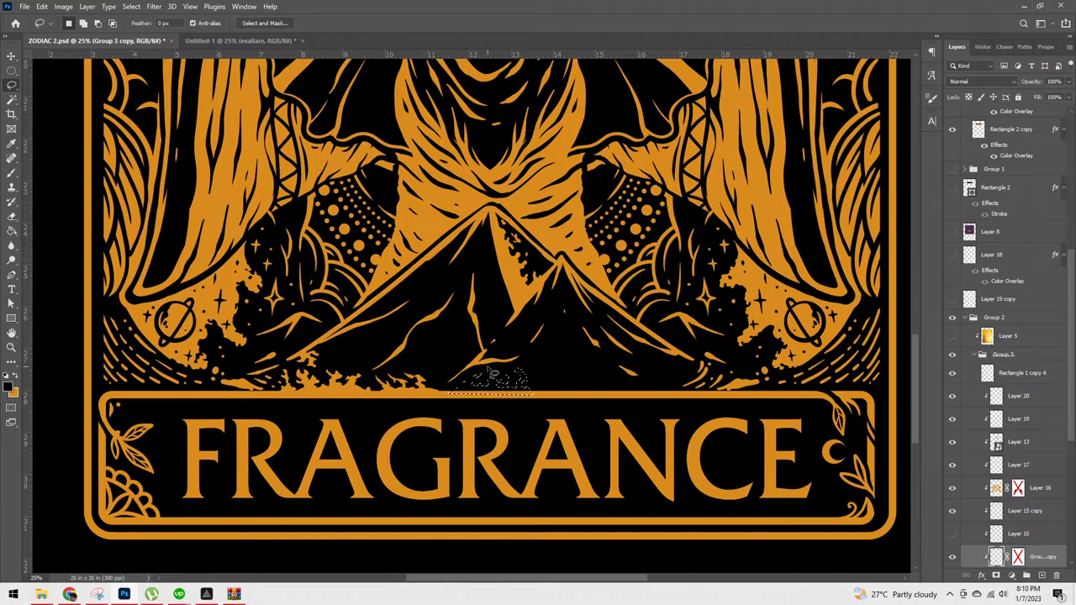
pyautogui.hotkey('ctrl', 'd')
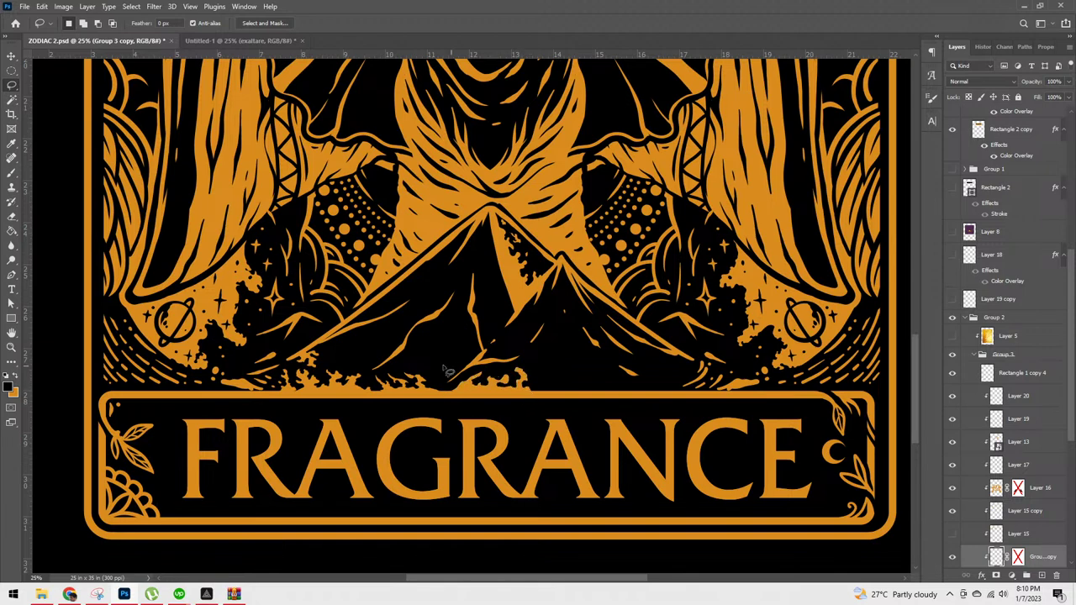
pyautogui.moveTo(542, 399)
pyautogui.mouseDown()
pyautogui.moveTo(558, 395)
pyautogui.moveTo(540, 391)
pyautogui.mouseUp()
pyautogui.hotkey('ctrl', 'd')
# Step: Review the overall poster composition at full view and at closer magnification
pyautogui.hotkey('ctrl', '0')
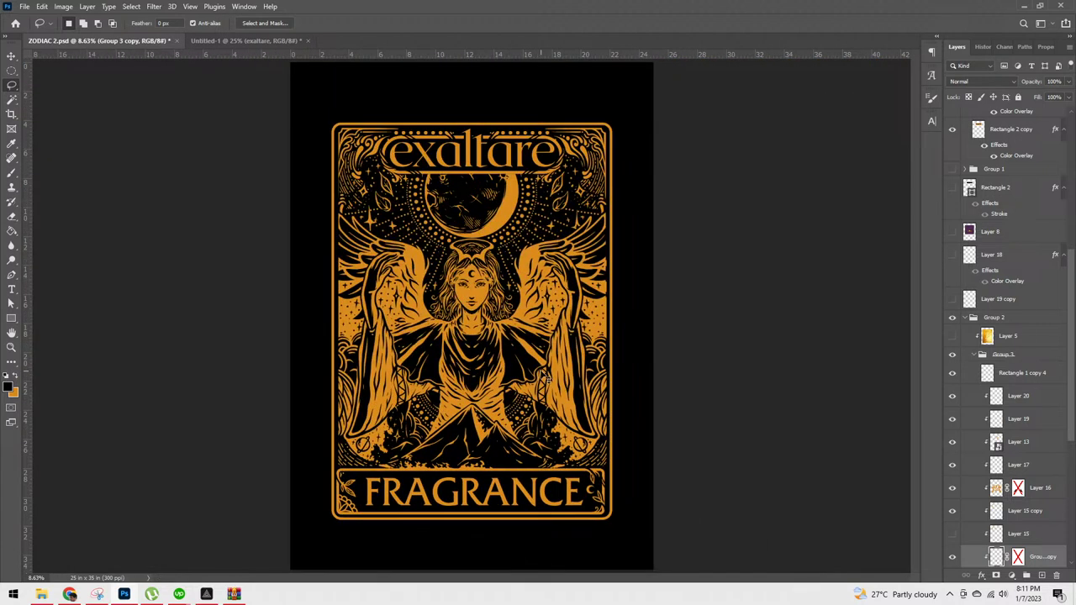
pyautogui.hotkey('ctrl', '-')
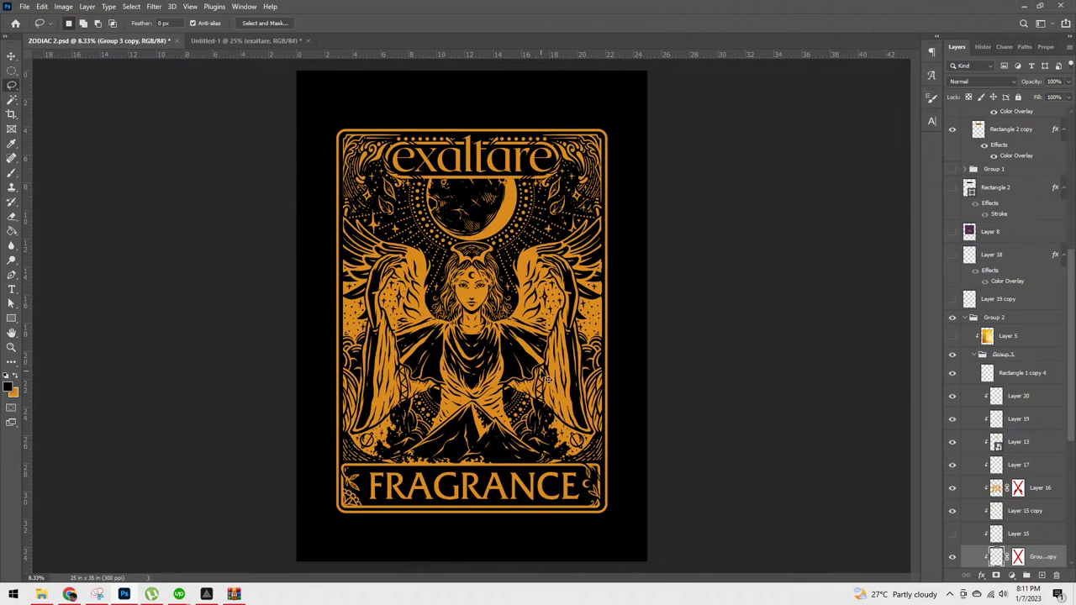
pyautogui.hotkey('ctrl', '+')
pyautogui.hotkey('ctrl', '-')
pyautogui.hotkey('ctrl', '+')
pyautogui.hotkey('ctrl', '-')
pyautogui.hotkey('ctrl', '+')
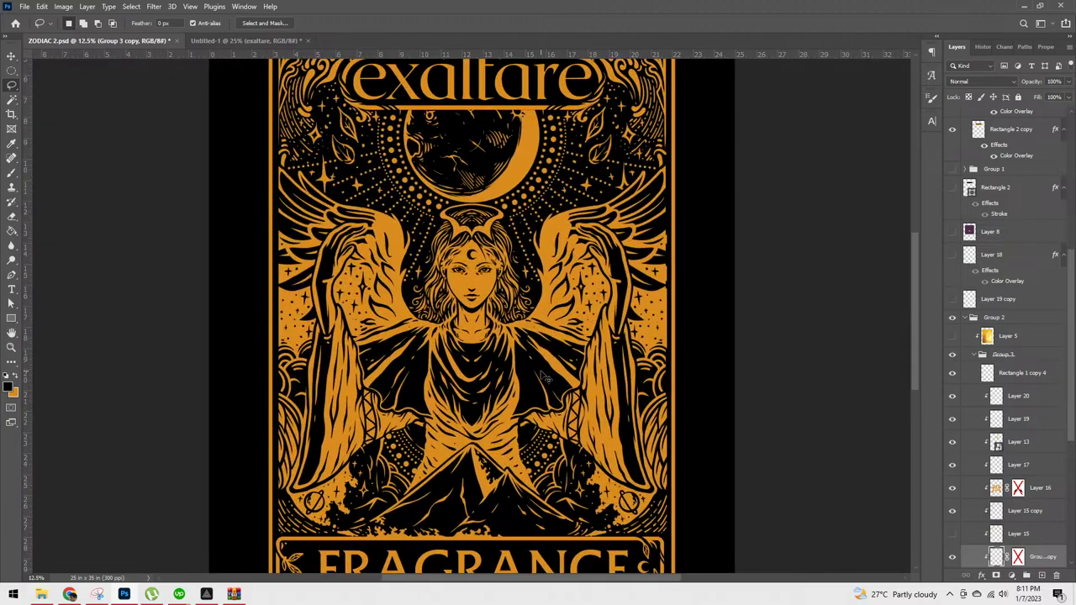
# Step: On Layer 16, with vertical brush symmetry, paint mirrored black dots and inner details on the woman's horned headpiece
pyautogui.hotkey('ctrl', '+')
pyautogui.hotkey('ctrl', '+')
pyautogui.hotkey('ctrl', '+')
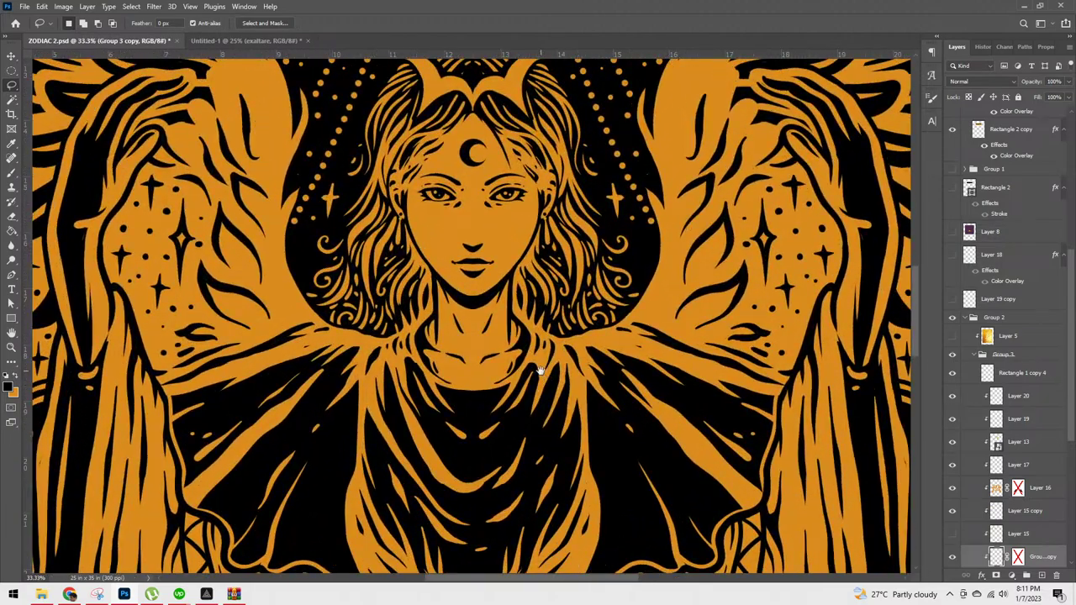
pyautogui.moveTo(539, 371)
pyautogui.mouseDown()
pyautogui.moveTo(611, 385)
pyautogui.moveTo(613, 580)
pyautogui.moveTo(623, 581)
pyautogui.mouseUp()
pyautogui.press('b')
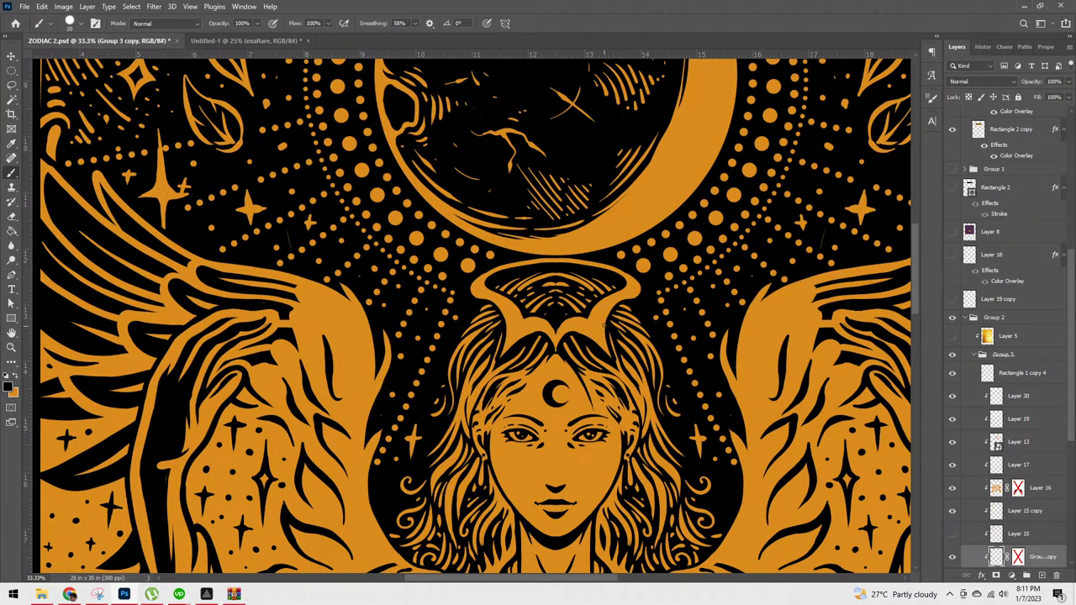
pyautogui.keyDown('ctrl'); pyautogui.click(605, 325); pyautogui.keyUp('ctrl')
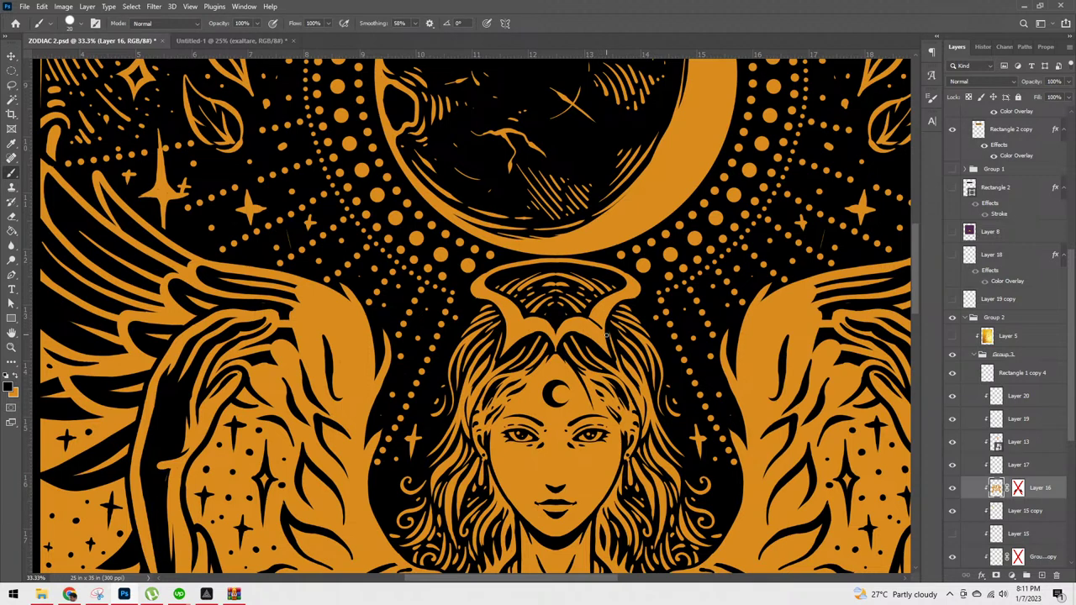
pyautogui.click(505, 23)
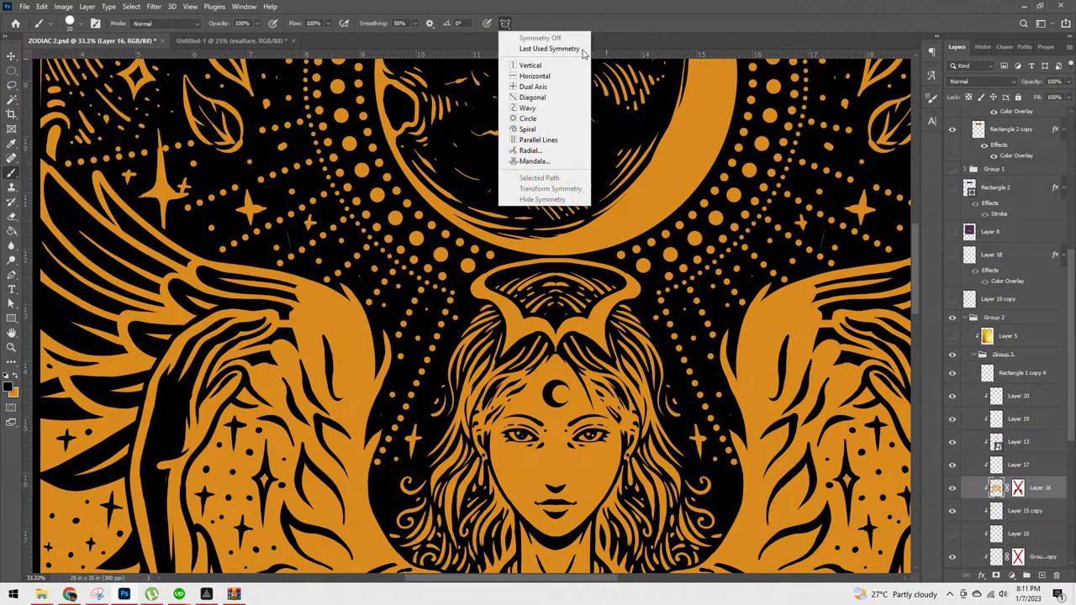
pyautogui.click(559, 65)
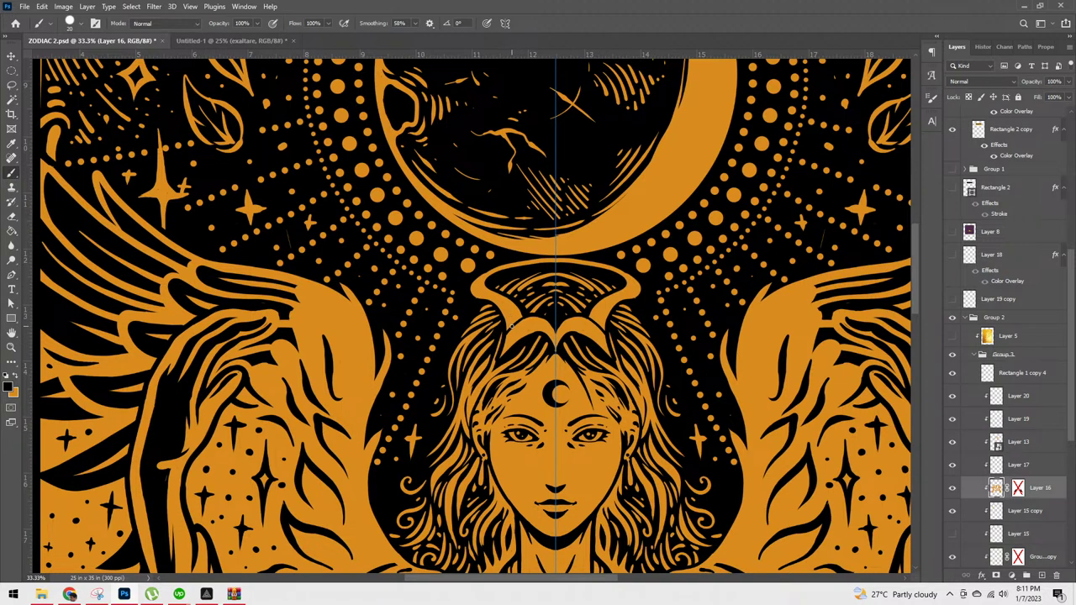
pyautogui.moveTo(508, 315)
pyautogui.mouseDown()
pyautogui.moveTo(515, 327)
pyautogui.moveTo(513, 313)
pyautogui.mouseUp()
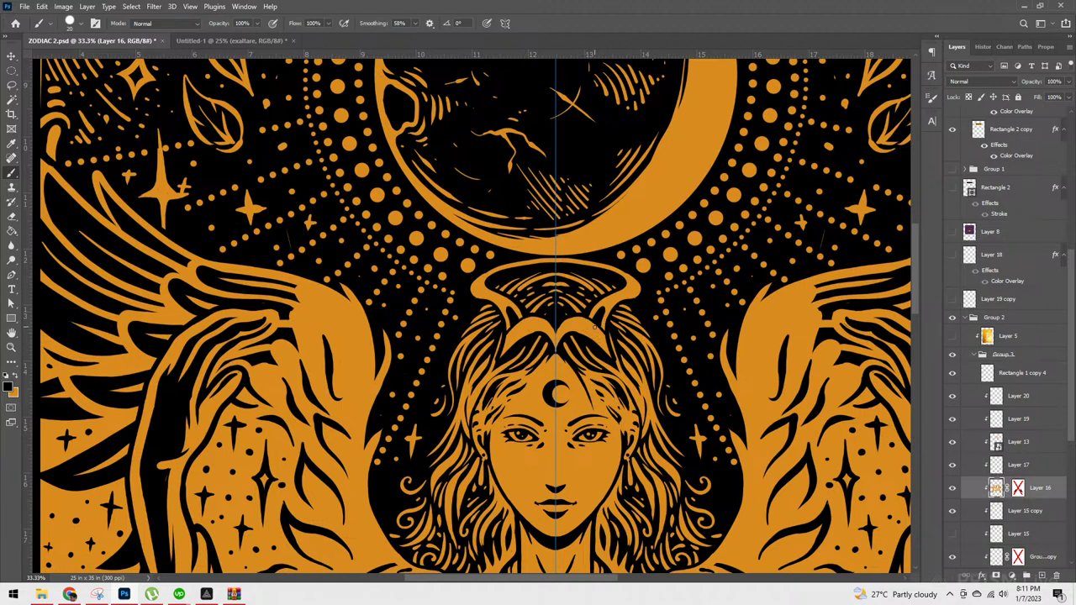
pyautogui.press('x')
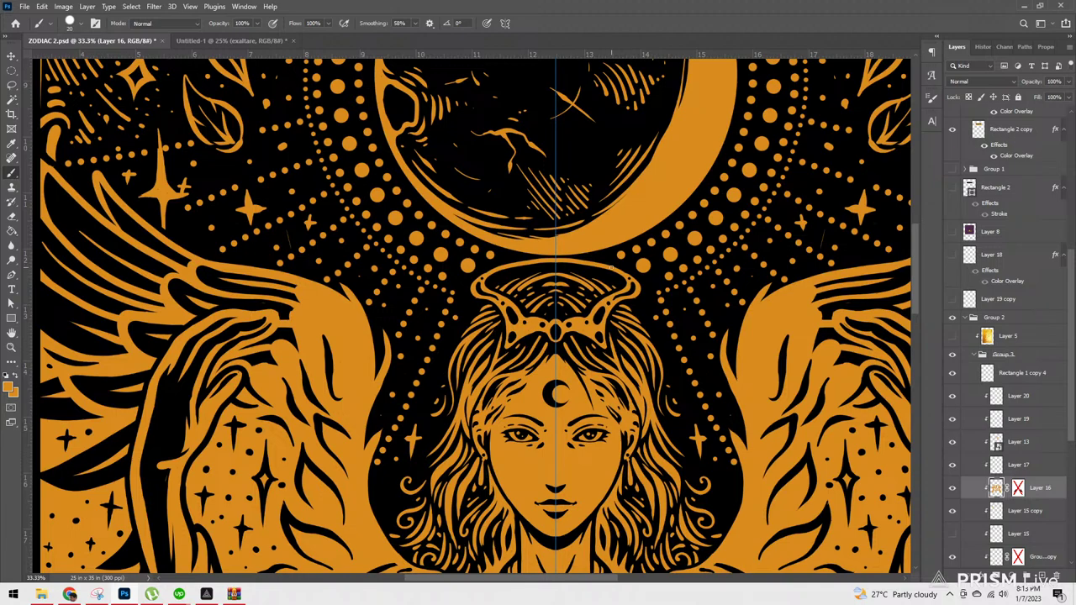
# Step: Turn off the brush symmetry and review the headpiece within the whole poster
pyautogui.hotkey('ctrl', '-')
pyautogui.hotkey('ctrl', '-')
pyautogui.hotkey('ctrl', '-')
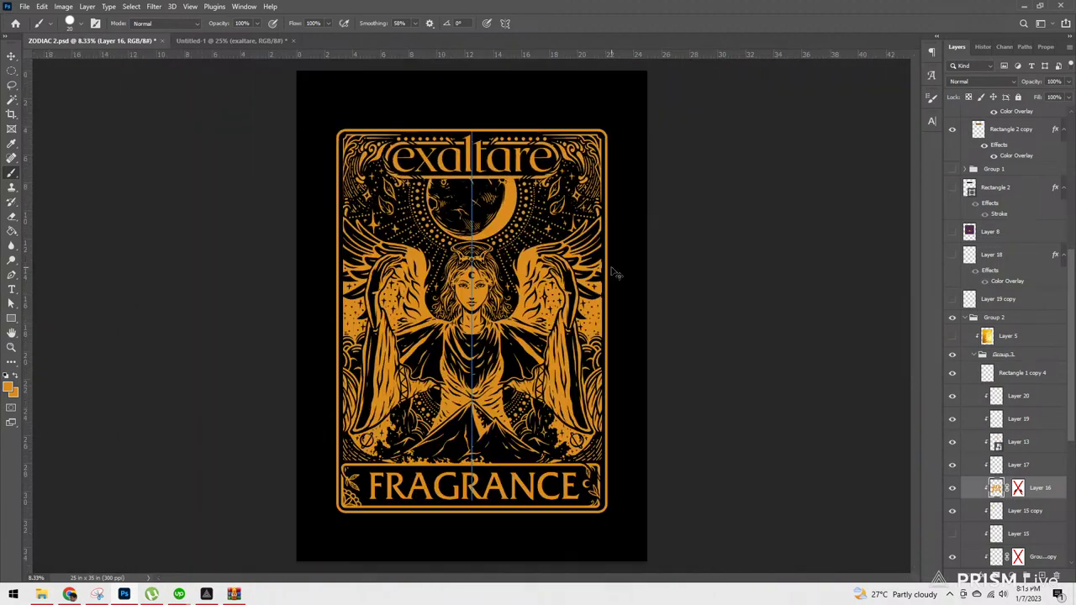
pyautogui.hotkey('ctrl', '+')
pyautogui.click(506, 23)
pyautogui.click(539, 38)
pyautogui.hotkey('ctrl', '-')
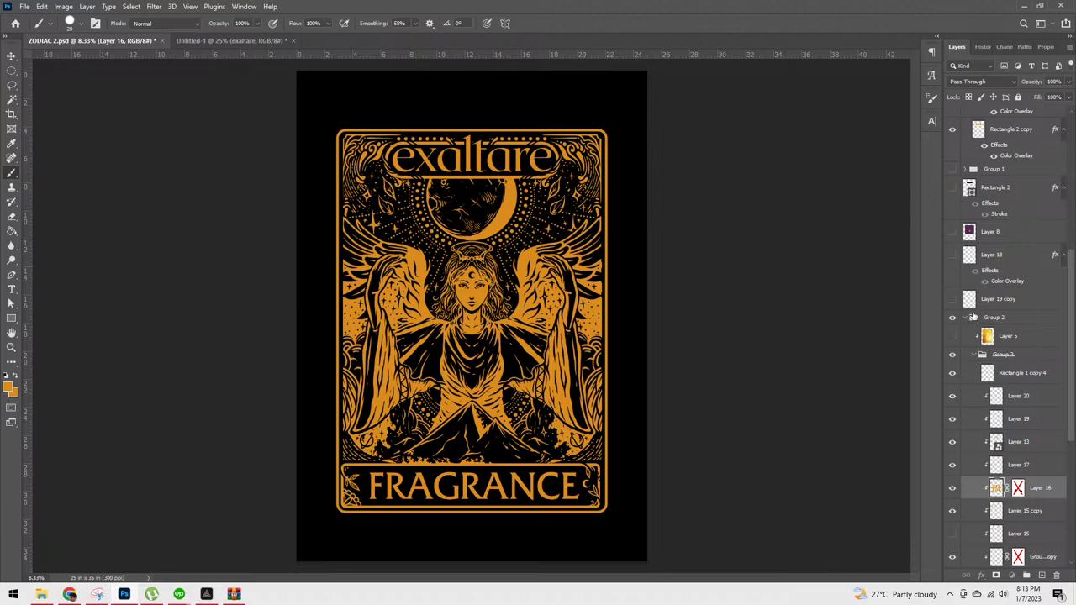
# Step: Keep Group 2 expanded in the layer list and collapse Group 3 inside it
pyautogui.click(969, 318)
pyautogui.click(971, 318)
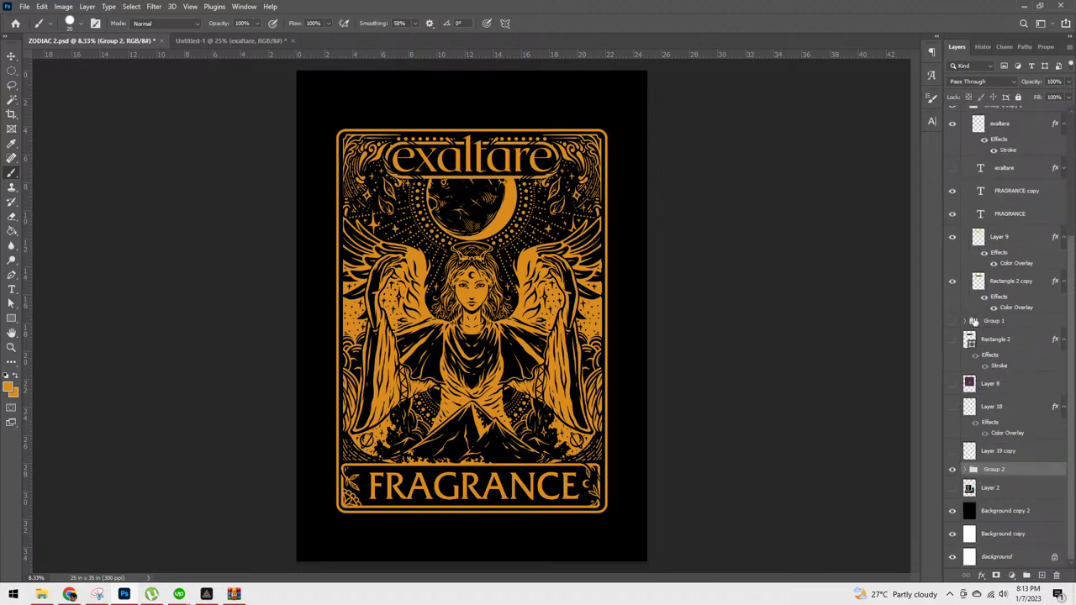
pyautogui.click(973, 469)
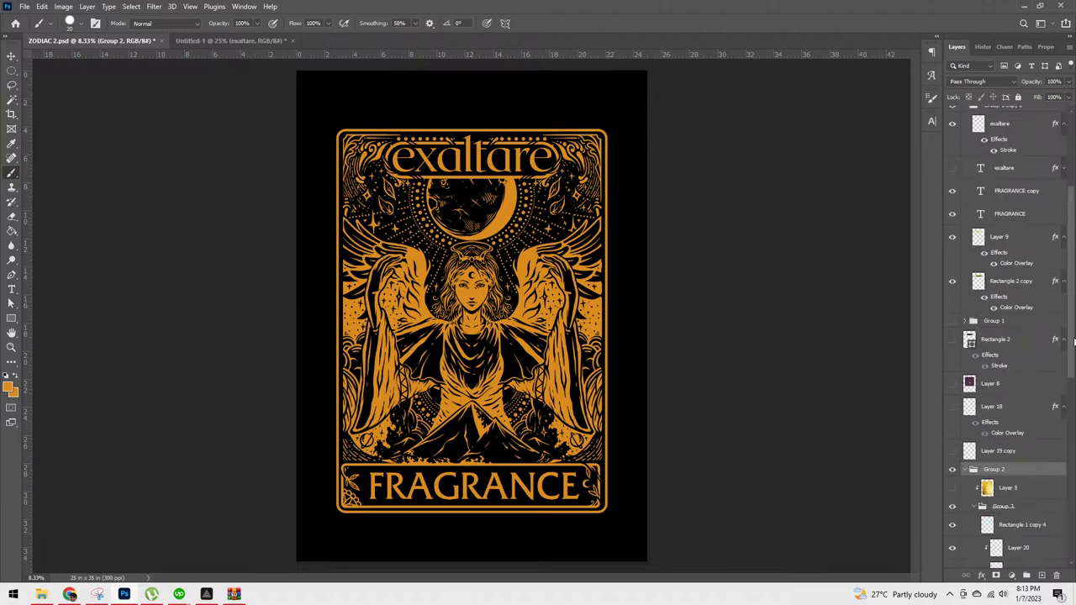
pyautogui.scroll(-3, 1031, 371)
pyautogui.click(974, 308)
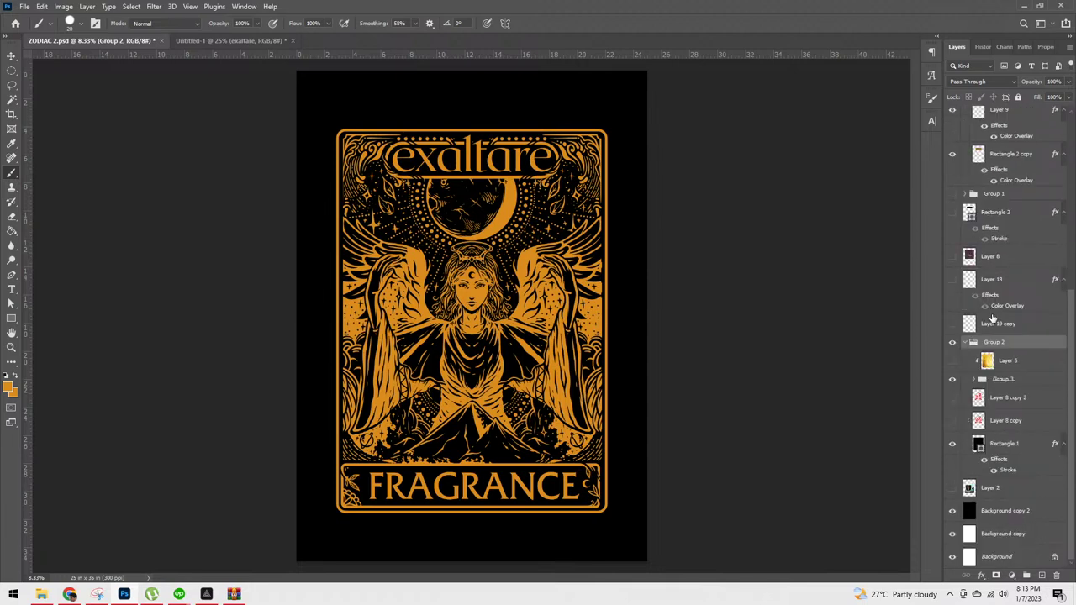
# Step: Duplicate Group 3, merge the copy into a single layer and make a non-contiguous Magic Wand selection on it
pyautogui.click(999, 379)
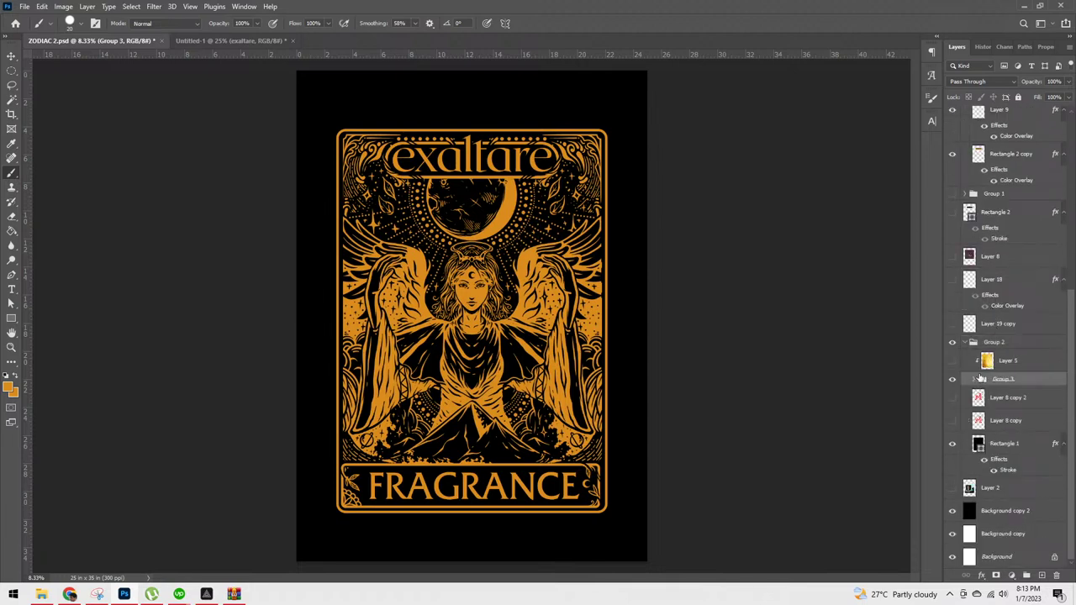
pyautogui.hotkey('ctrl', 'j')
pyautogui.hotkey('ctrl', 'e')
pyautogui.press('w')
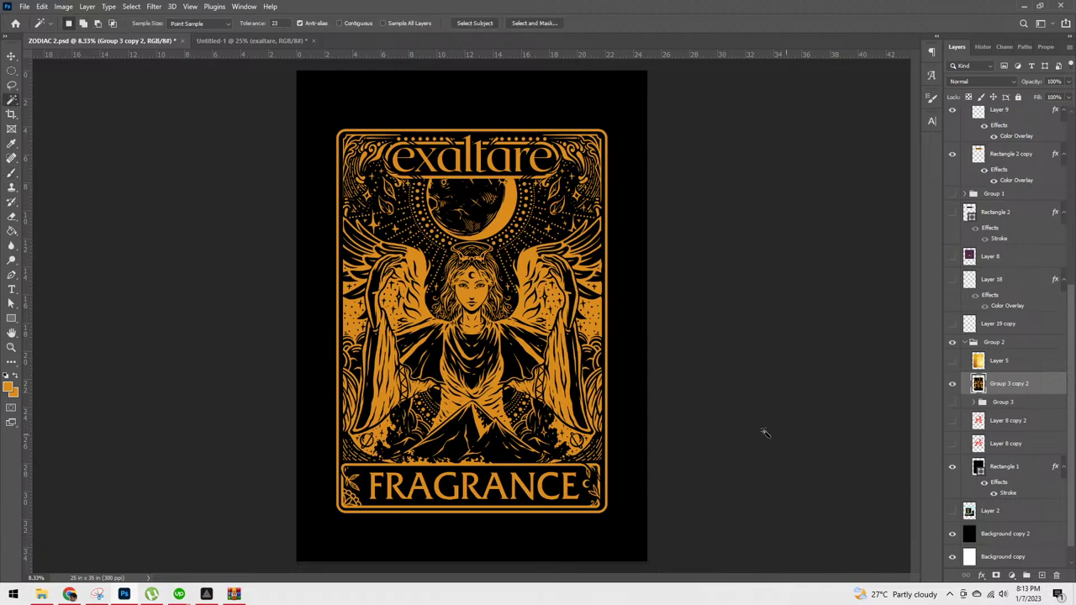
pyautogui.click(628, 359)
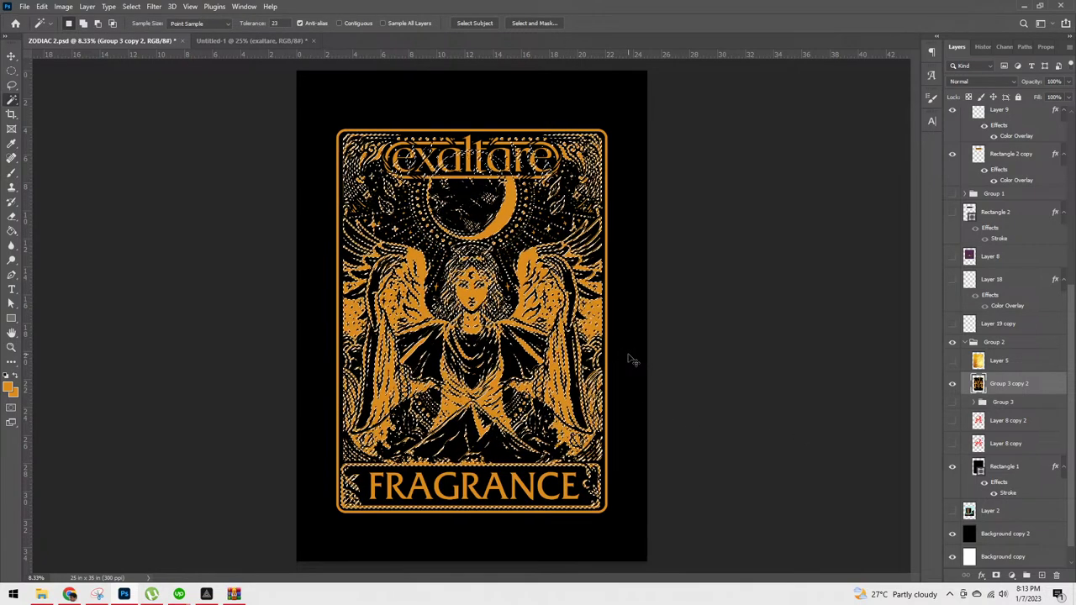
pyautogui.scroll(5, 1069, 316)
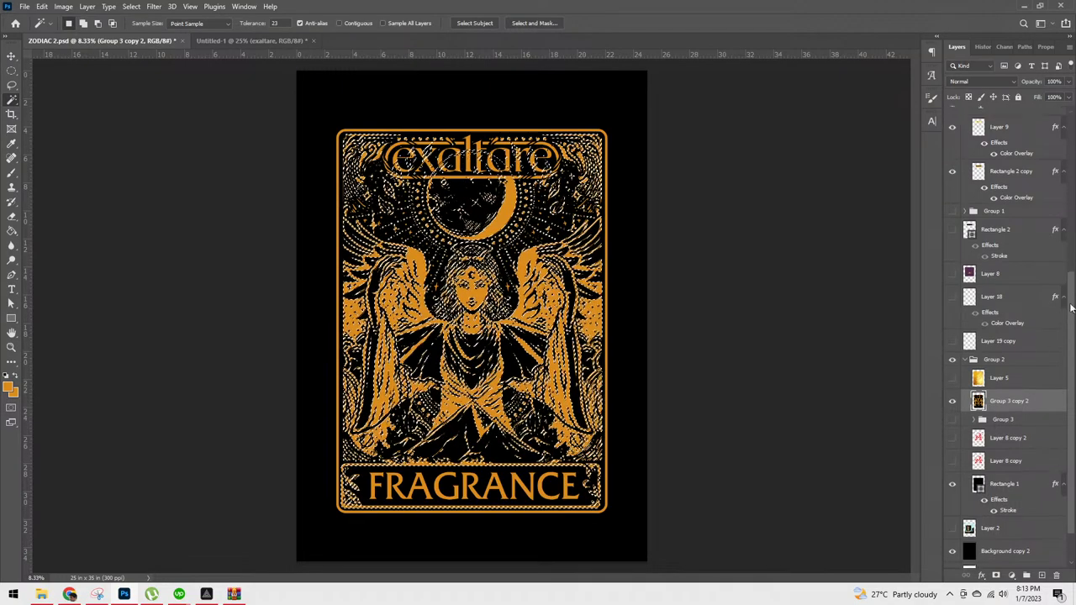
# Step: Delete the duplicate FRAGRANCE copy text layer and clear the selection
pyautogui.click(1022, 222)
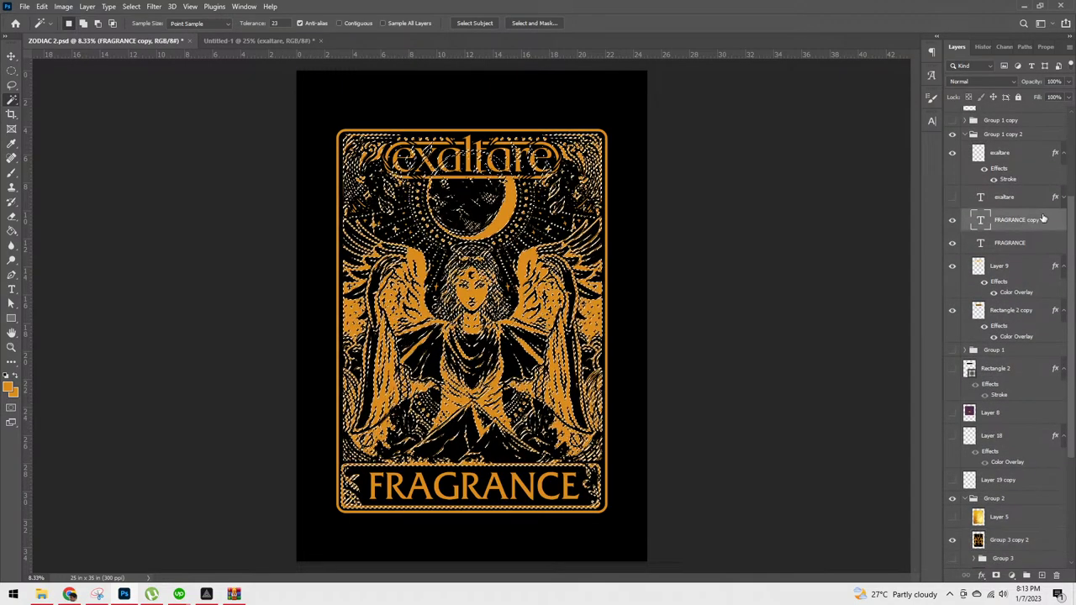
pyautogui.press('Delete')
pyautogui.press('Return')
pyautogui.hotkey('ctrl', 'd')
pyautogui.press('Delete')
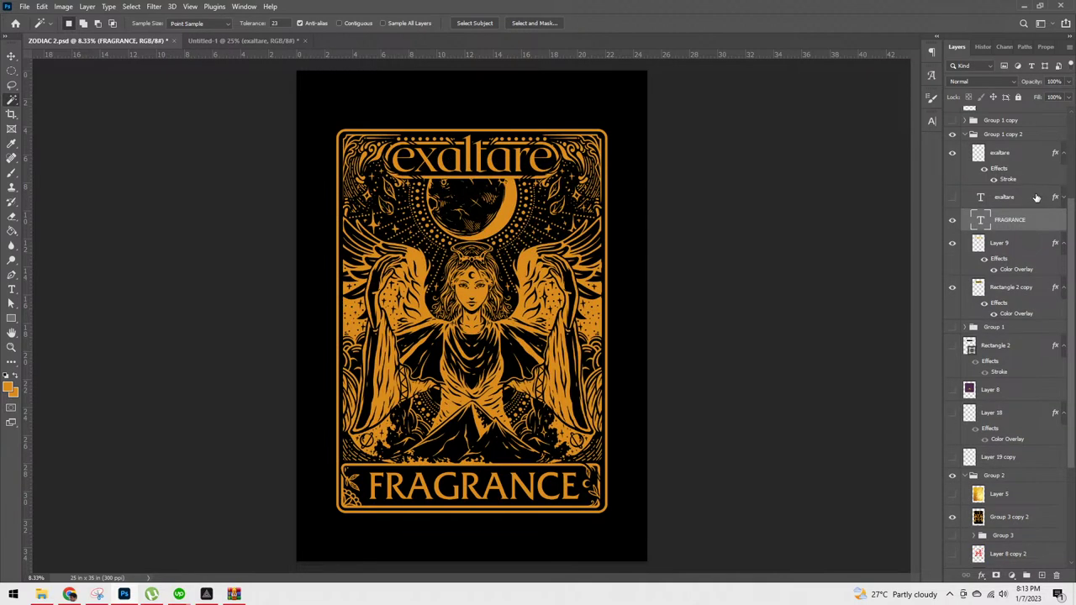
# Step: Move the FRAGRANCE, Layer 9 and Rectangle 2 copy layers into Group 2 above Group 3, and make Group 3 visible
pyautogui.click(1037, 198)
pyautogui.scroll(1, 1056, 199)
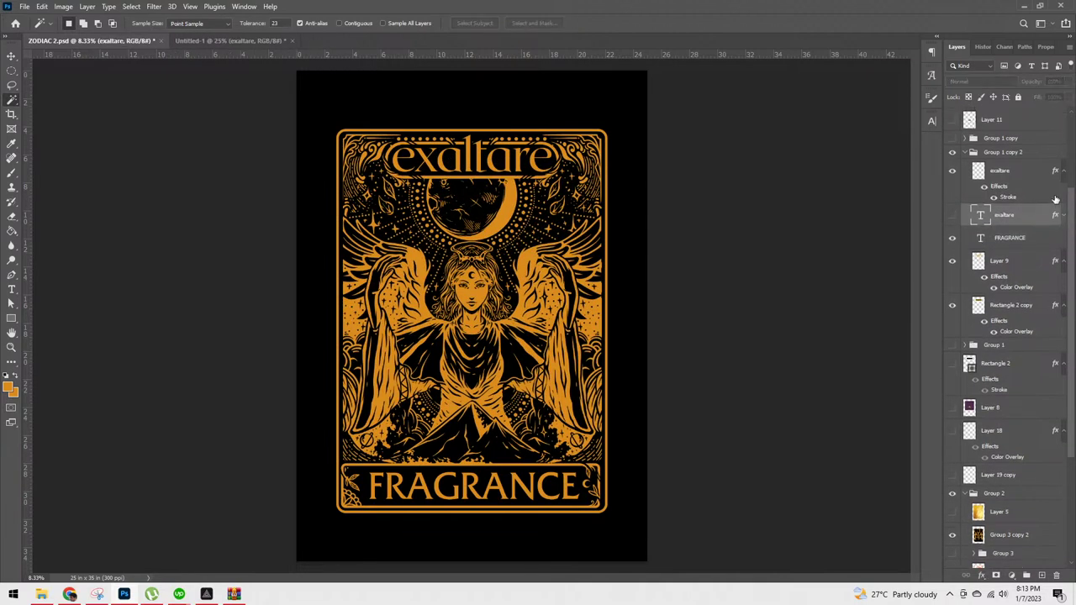
pyautogui.click(1018, 239)
pyautogui.click(954, 263)
pyautogui.click(955, 263)
pyautogui.click(1007, 262)
pyautogui.click(1018, 243)
pyautogui.keyDown('shift'); pyautogui.click(1011, 313); pyautogui.keyUp('shift')
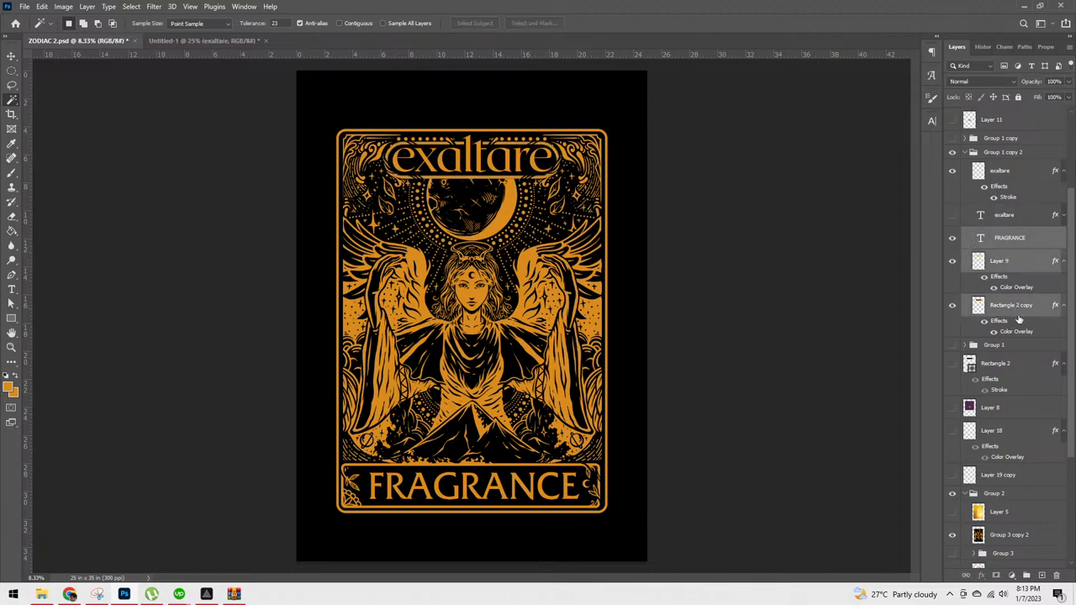
pyautogui.moveTo(1026, 311); pyautogui.dragTo(1016, 521)
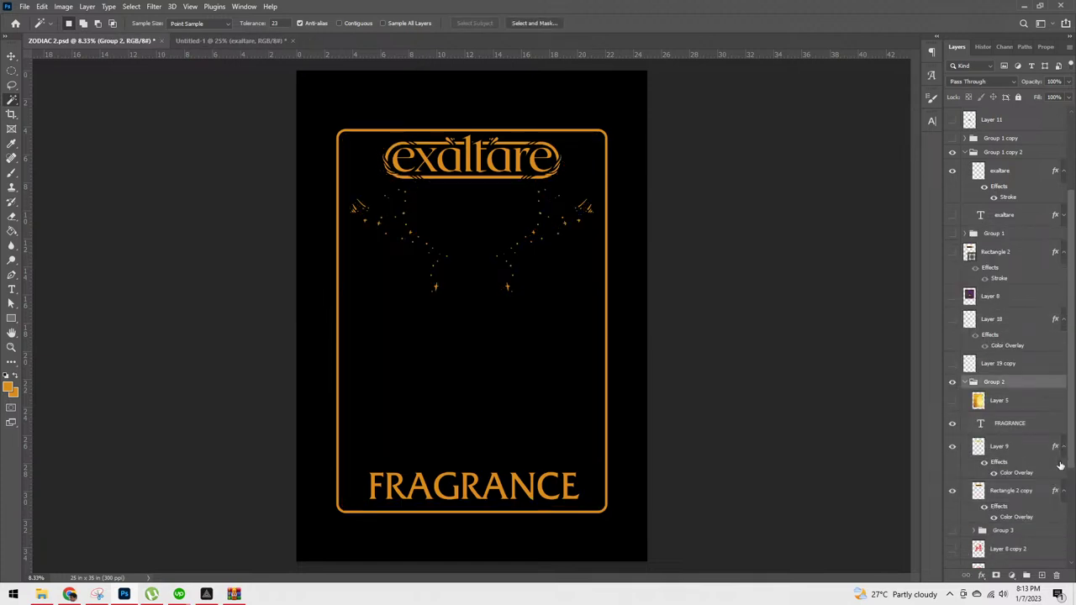
pyautogui.click(953, 531)
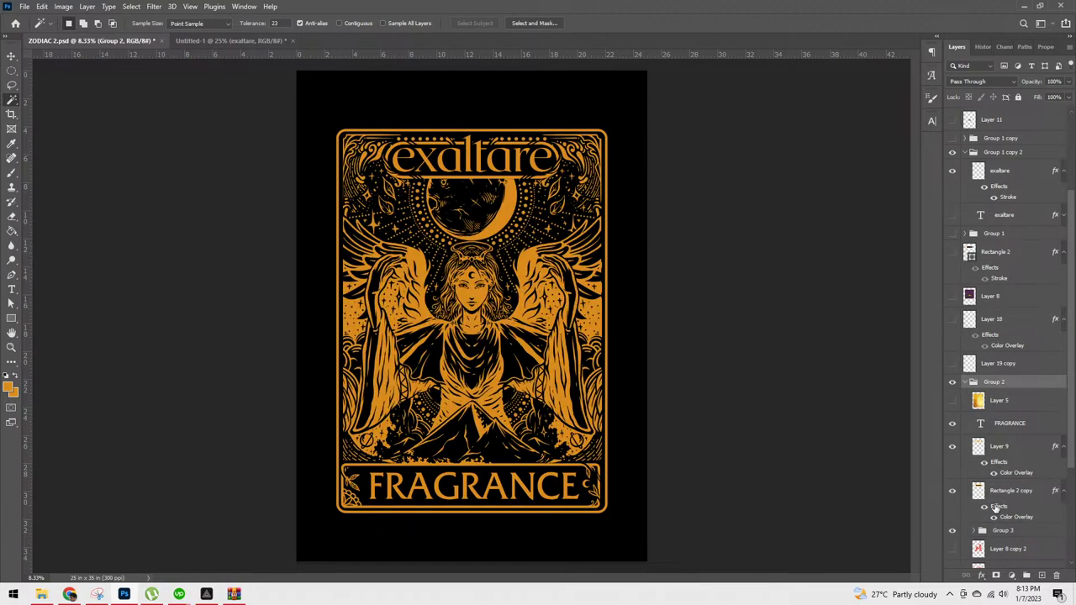
# Step: Delete the hidden layers Layer 8 copy 2 and Layer 8 copy from Group 2, and collapse the group
pyautogui.click(1063, 447)
pyautogui.click(1065, 470)
pyautogui.scroll(-1, 1073, 471)
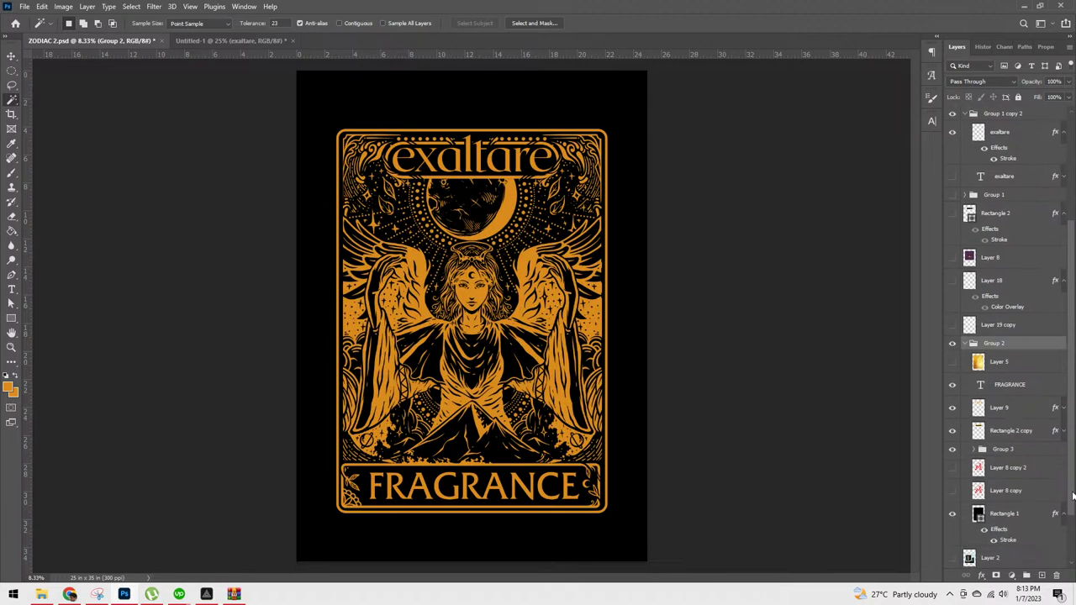
pyautogui.click(1009, 468)
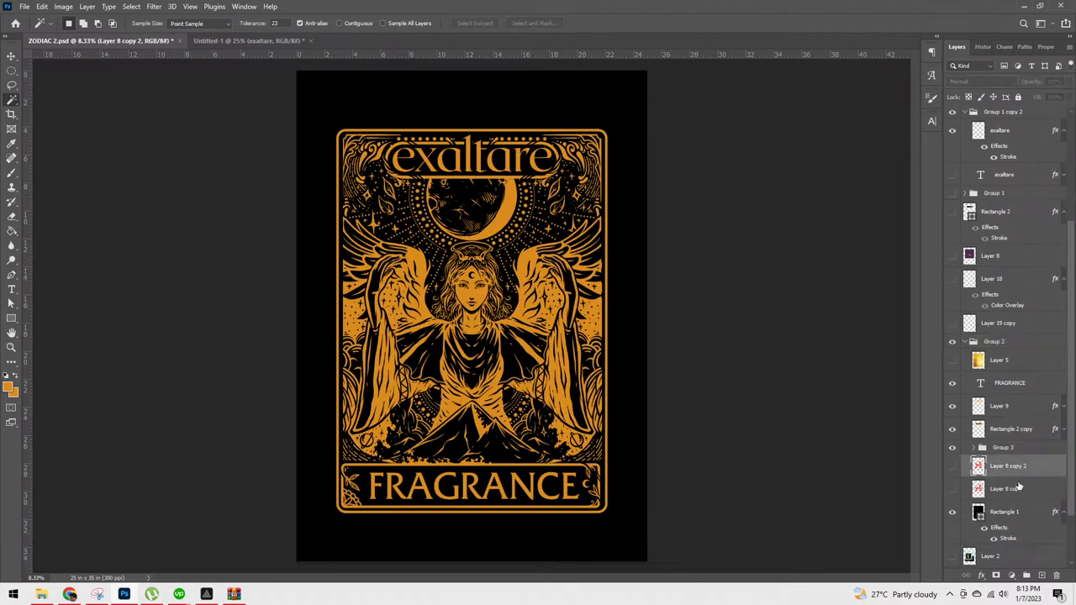
pyautogui.press('Delete')
pyautogui.press('Delete')
pyautogui.click(996, 510)
pyautogui.click(1033, 472)
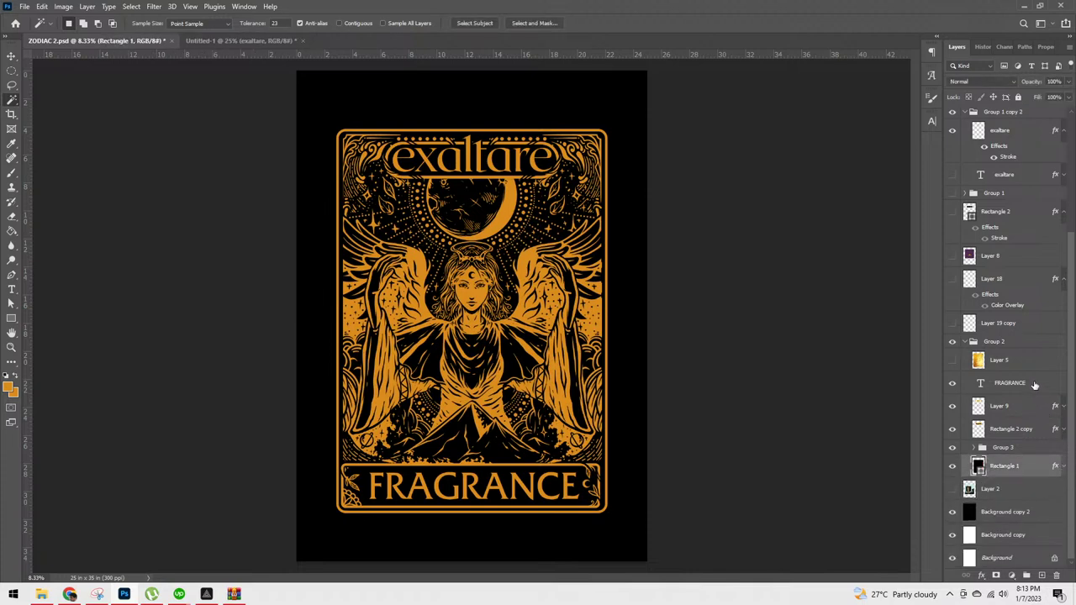
pyautogui.click(967, 343)
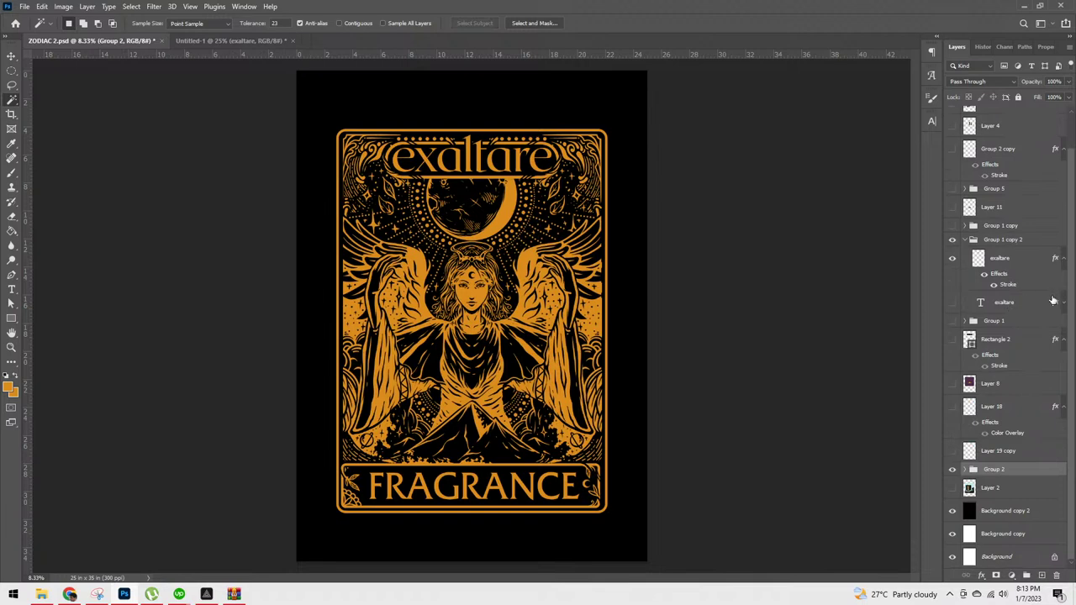
# Step: Move the exaltare layer from Group 1 copy 2 into Group 2, and hide and collapse Group 1 copy 2
pyautogui.click(999, 385)
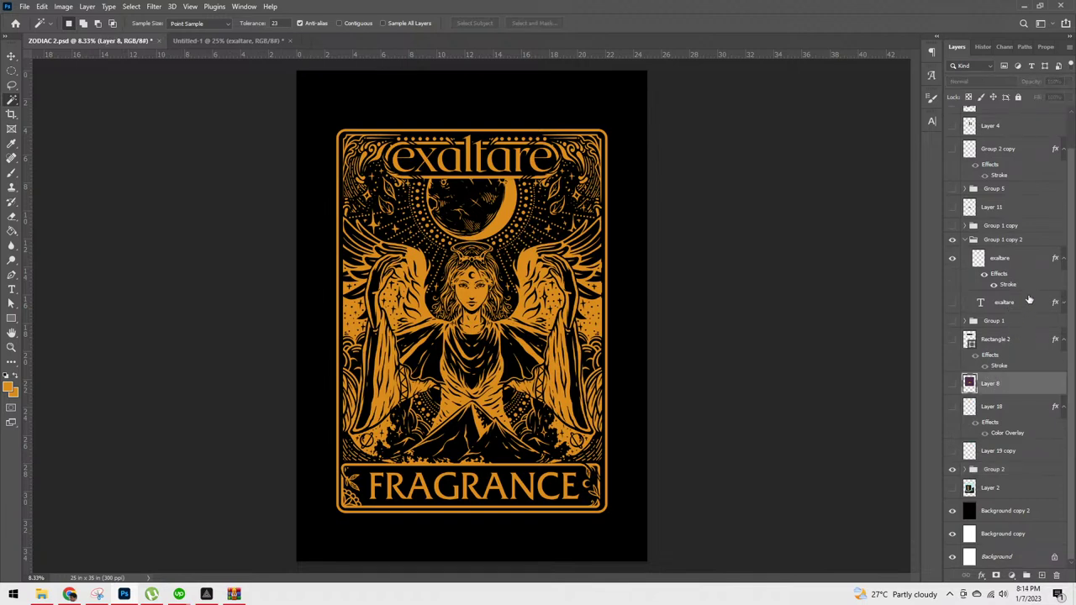
pyautogui.click(966, 239)
pyautogui.click(953, 278)
pyautogui.click(952, 278)
pyautogui.click(968, 277)
pyautogui.moveTo(1000, 296); pyautogui.dragTo(997, 505)
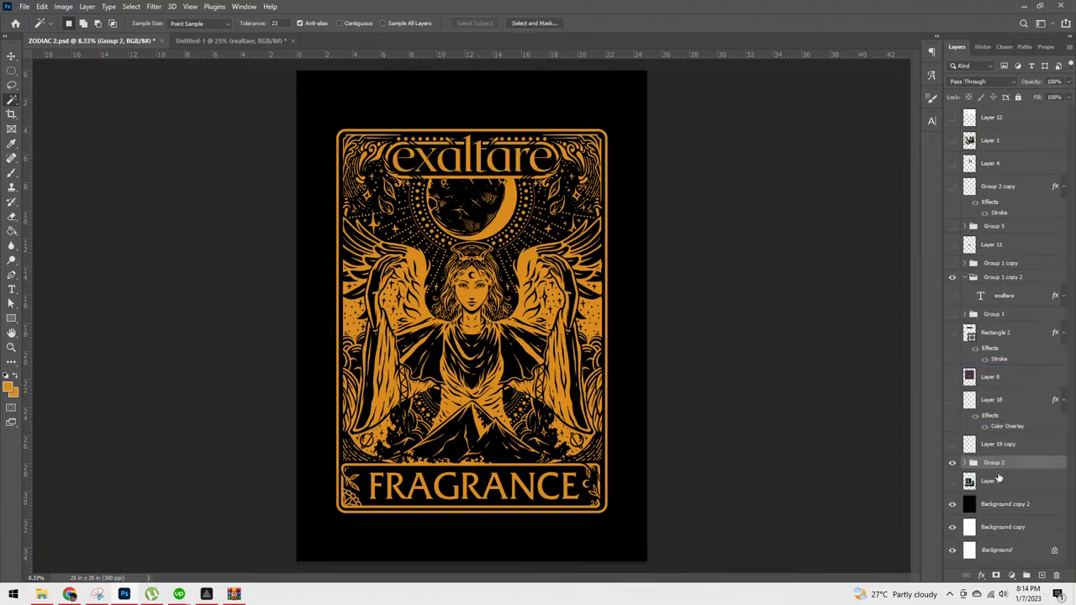
pyautogui.click(961, 278)
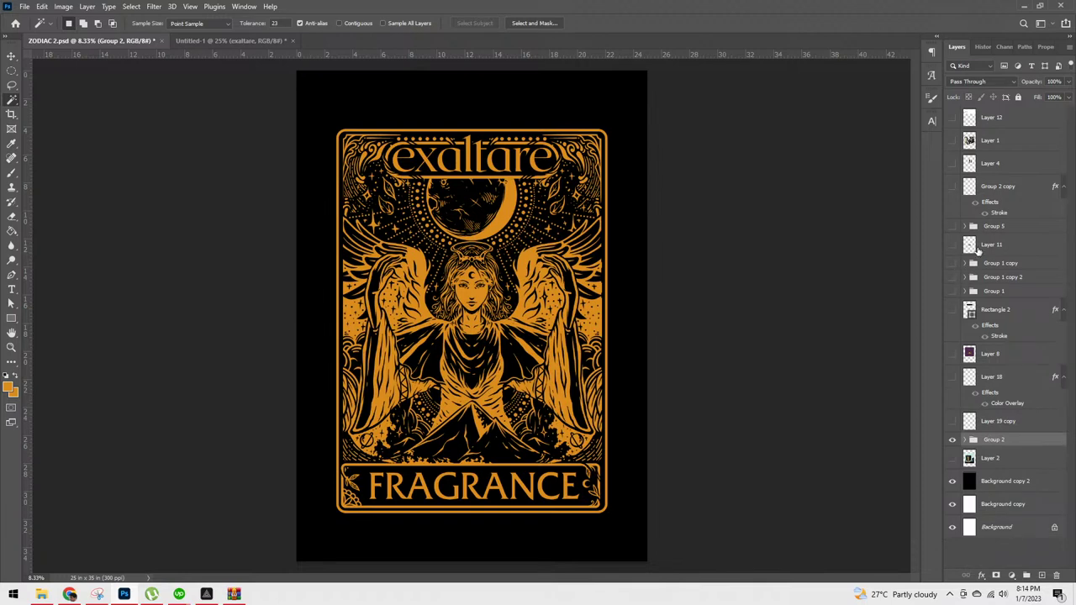
# Step: Group all the hidden layers from Layer 12 down to Layer 19 copy
pyautogui.click(1005, 122)
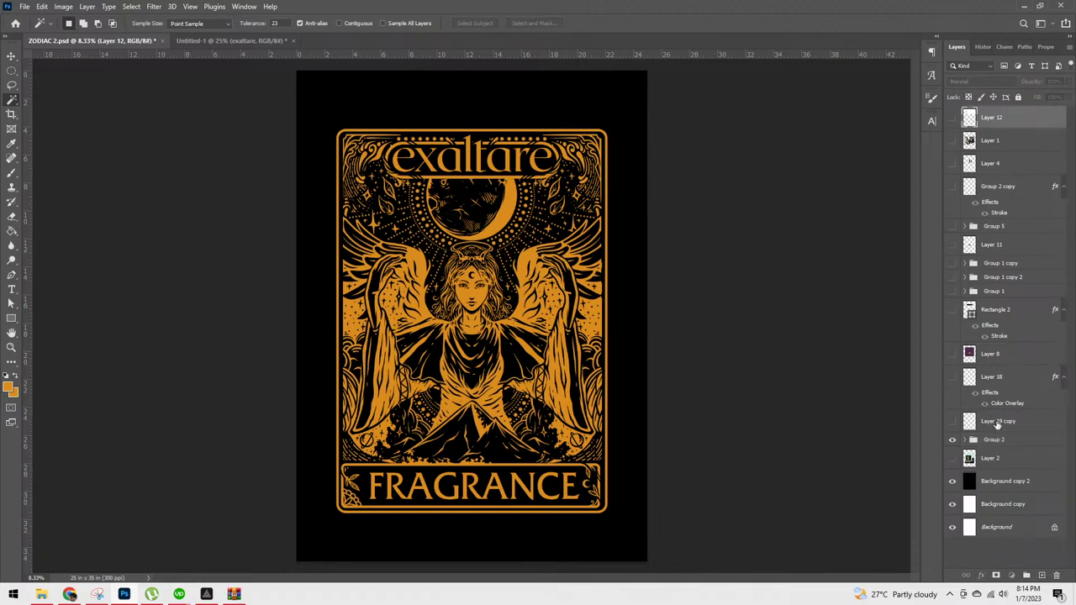
pyautogui.keyDown('shift'); pyautogui.click(996, 422); pyautogui.keyUp('shift')
pyautogui.hotkey('ctrl', 'g')
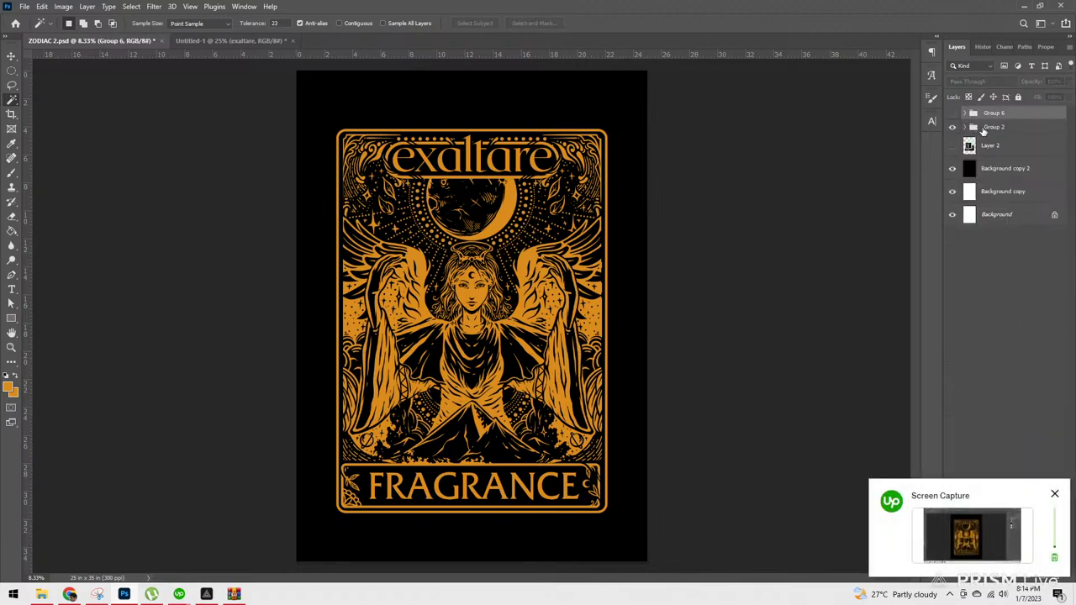
# Step: Place Layer 5 above exaltare in Group 2 and group the layers from exaltare to Rectangle 1
pyautogui.click(988, 130)
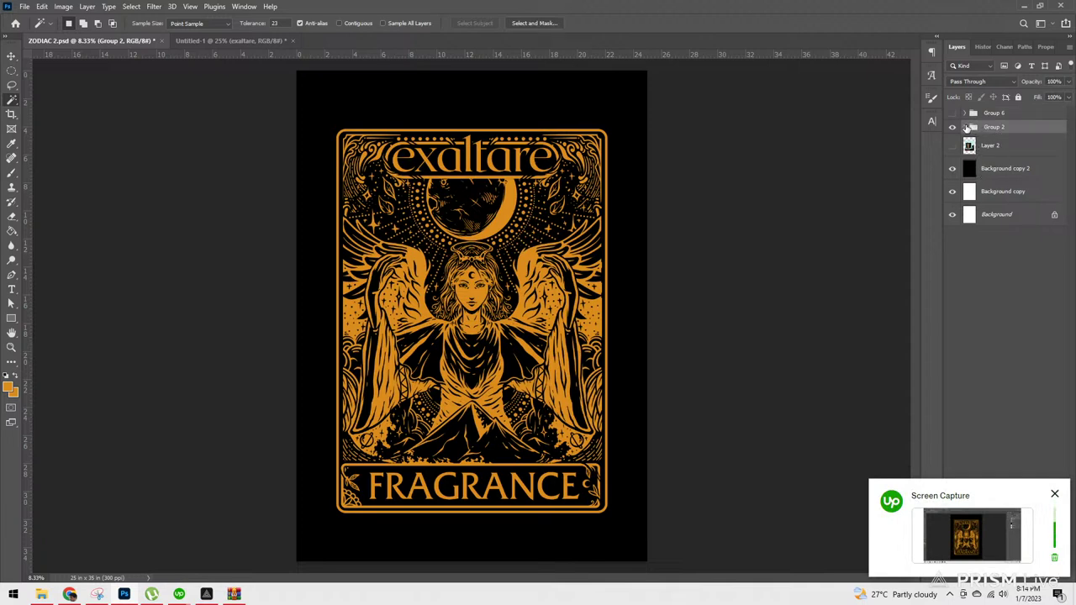
pyautogui.click(973, 126)
pyautogui.moveTo(1014, 185); pyautogui.dragTo(1016, 148)
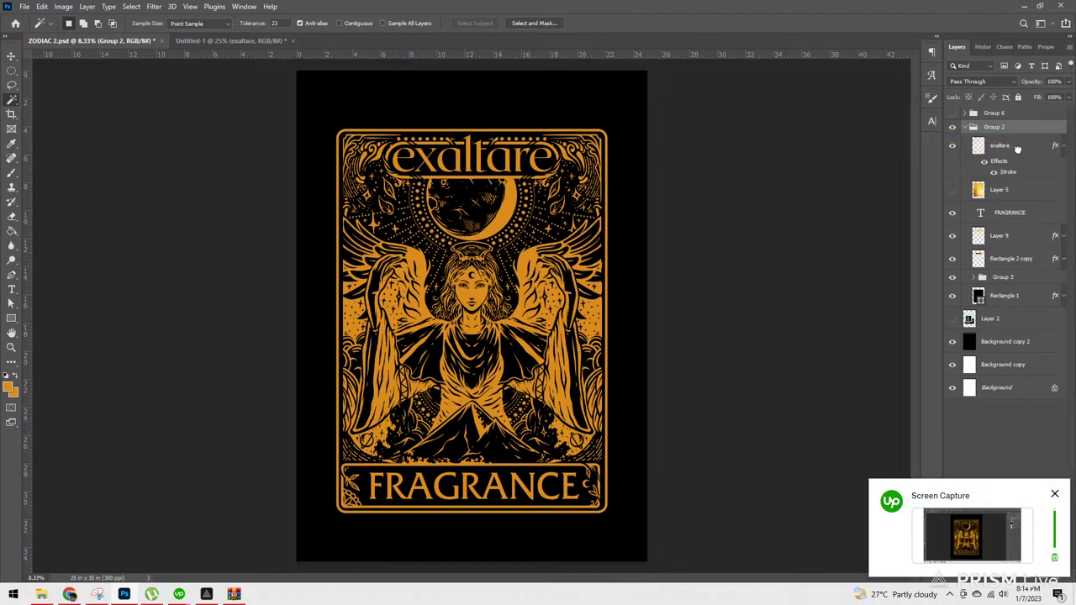
pyautogui.click(1027, 173)
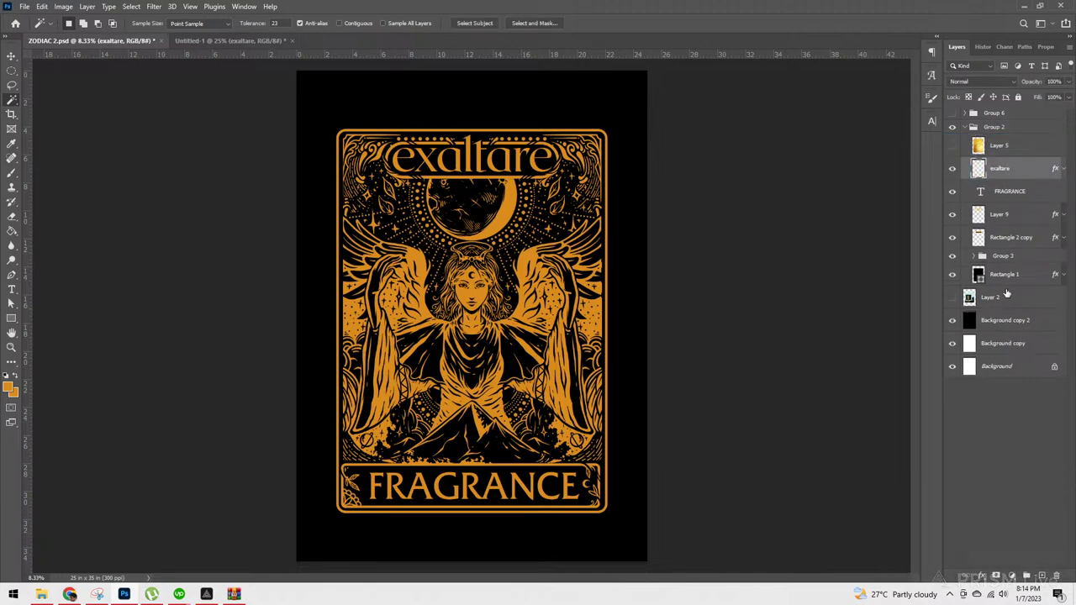
pyautogui.keyDown('shift'); pyautogui.click(1013, 280); pyautogui.keyUp('shift')
pyautogui.hotkey('ctrl', 'g')
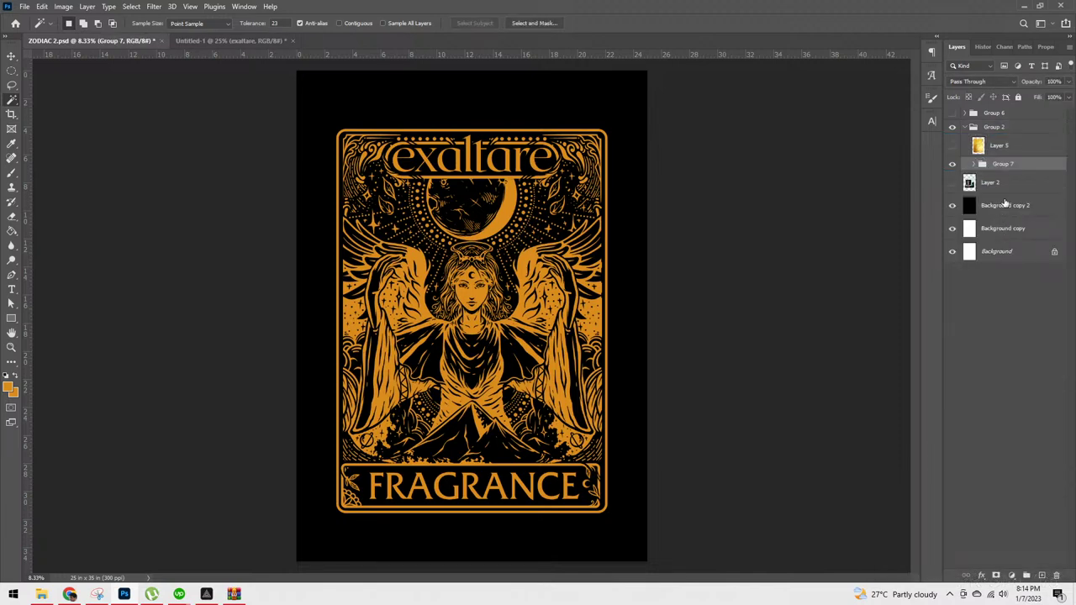
# Step: Move the hidden Layer 2 into Group 6
pyautogui.moveTo(1005, 190)
pyautogui.mouseDown()
pyautogui.moveTo(1008, 200)
pyautogui.moveTo(1009, 170)
pyautogui.mouseUp()
pyautogui.click(1018, 121)
pyautogui.click(967, 127)
pyautogui.click(967, 127)
# Step: Merge a duplicate of Group 7, copy its orange artwork to a new layer with the Magic Wand, and hide the merged copy
pyautogui.click(1001, 164)
pyautogui.hotkey('ctrl', 'j')
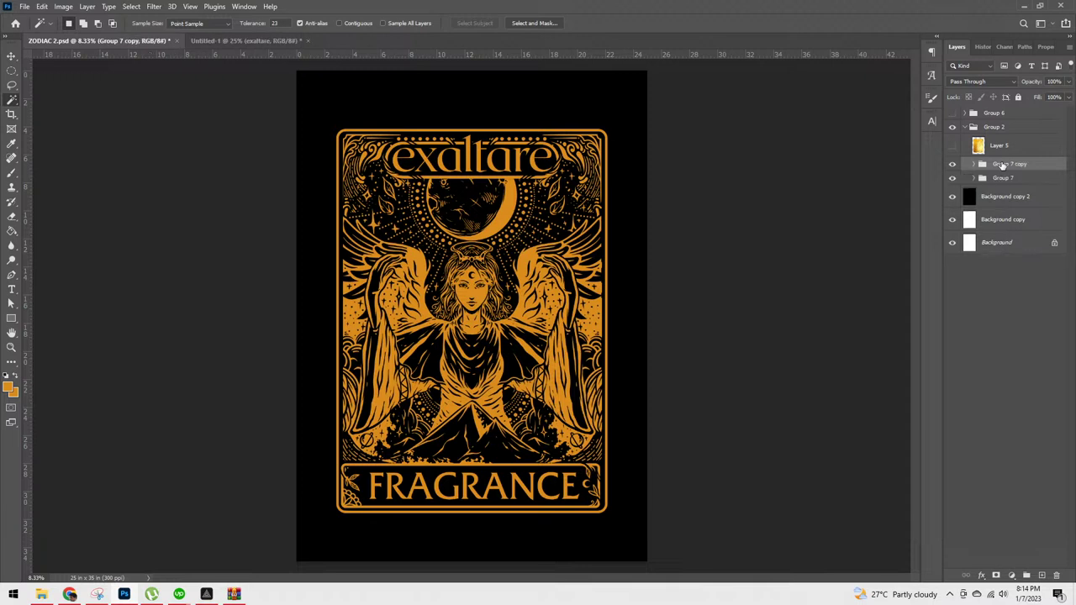
pyautogui.hotkey('ctrl', 'e')
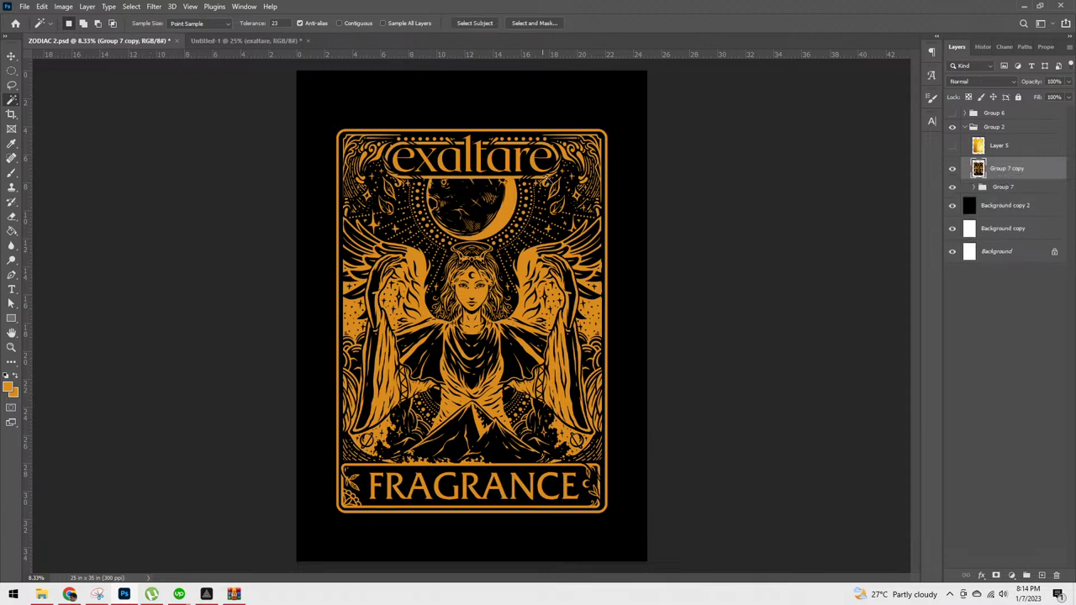
pyautogui.click(538, 201)
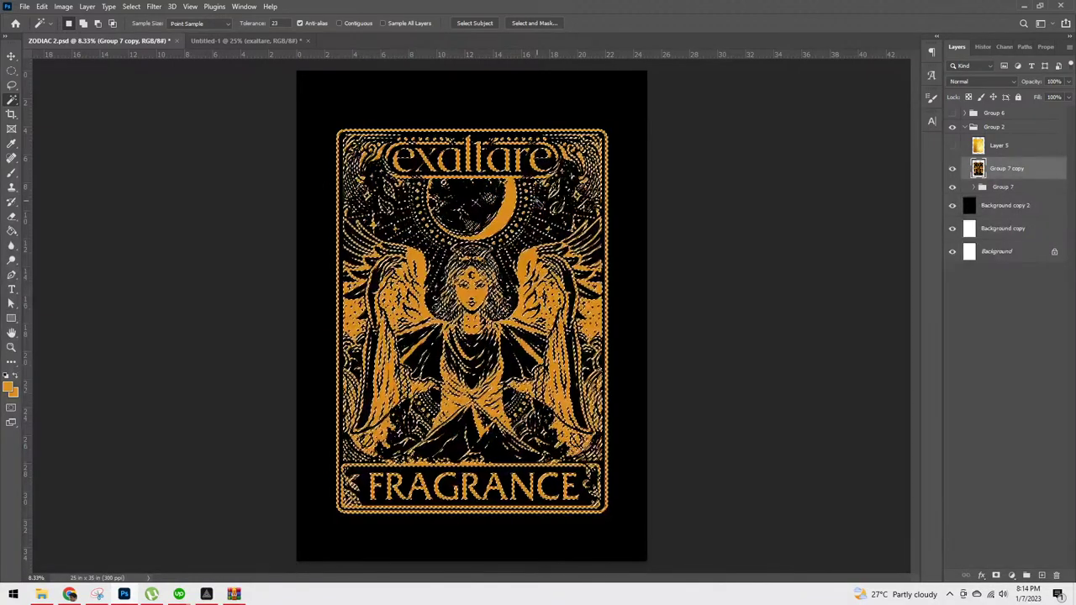
pyautogui.hotkey('ctrl', 'j')
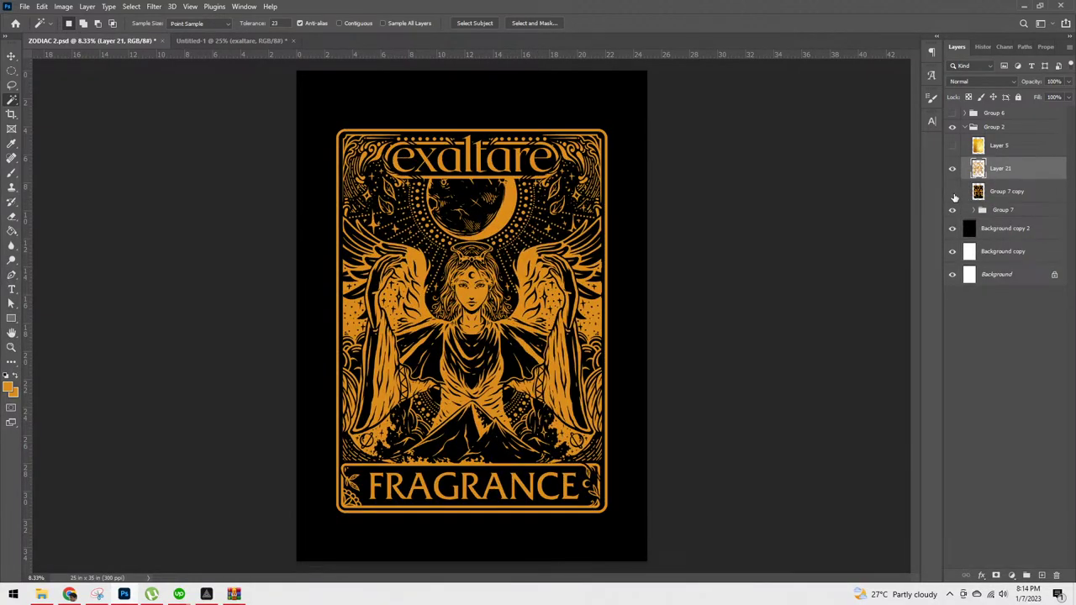
pyautogui.rightClick(1000, 172)
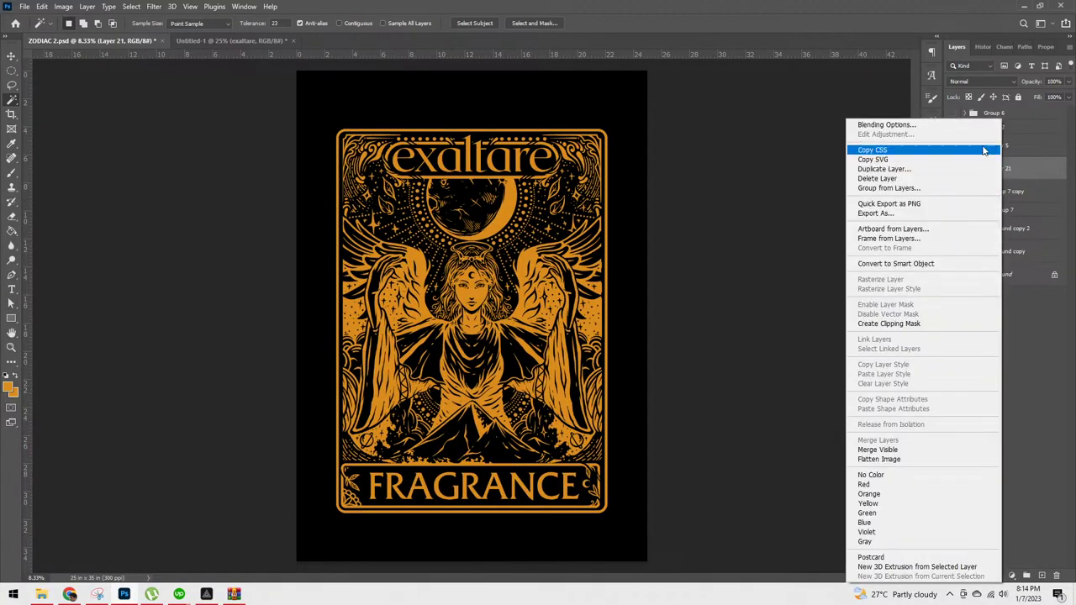
pyautogui.click(943, 128)
pyautogui.click(605, 264)
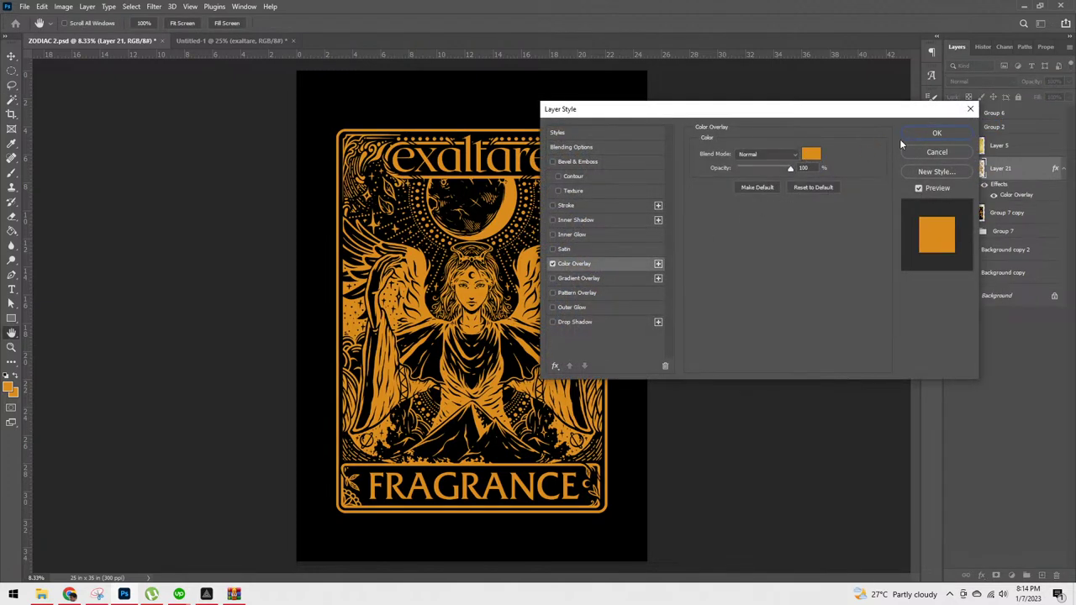
pyautogui.click(951, 155)
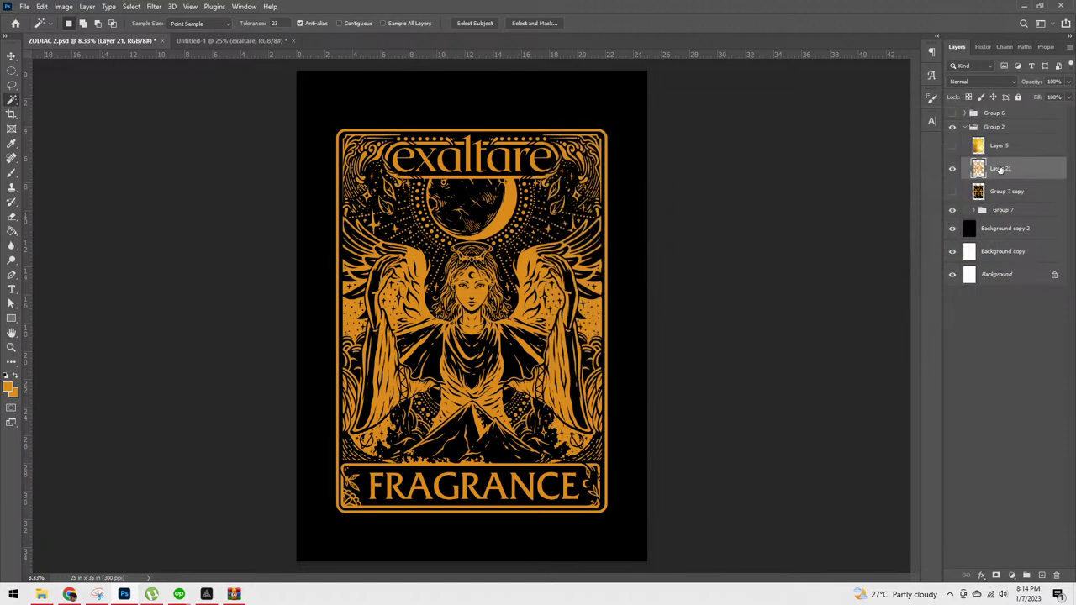
# Step: Show the gold texture Layer 5 in Normal blend mode, clip it to Layer 21 and collapse Group 2
pyautogui.click(952, 145)
pyautogui.click(986, 148)
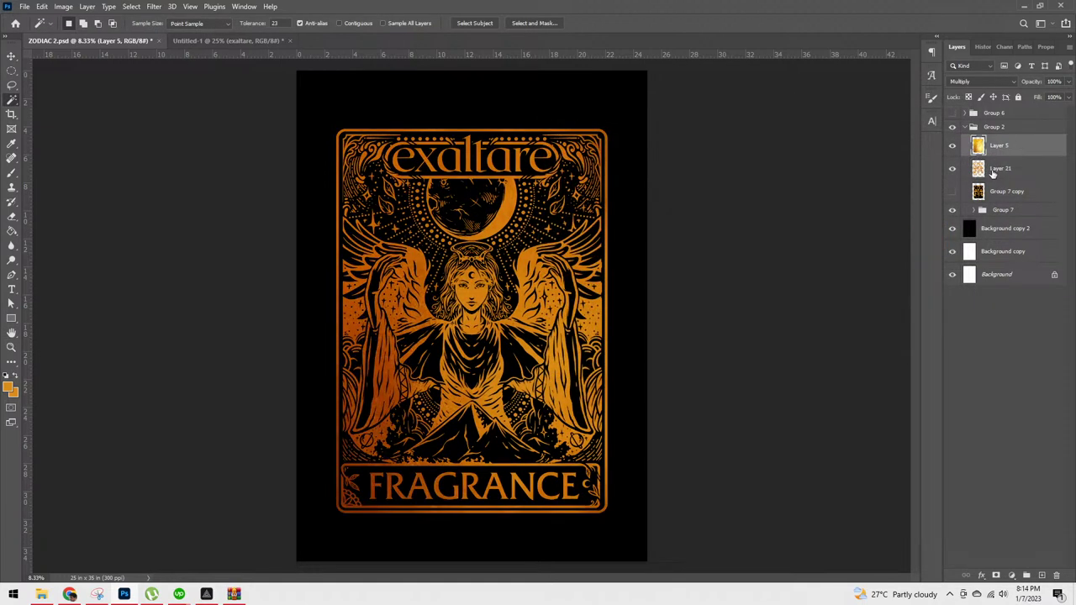
pyautogui.click(1011, 82)
pyautogui.click(1014, 88)
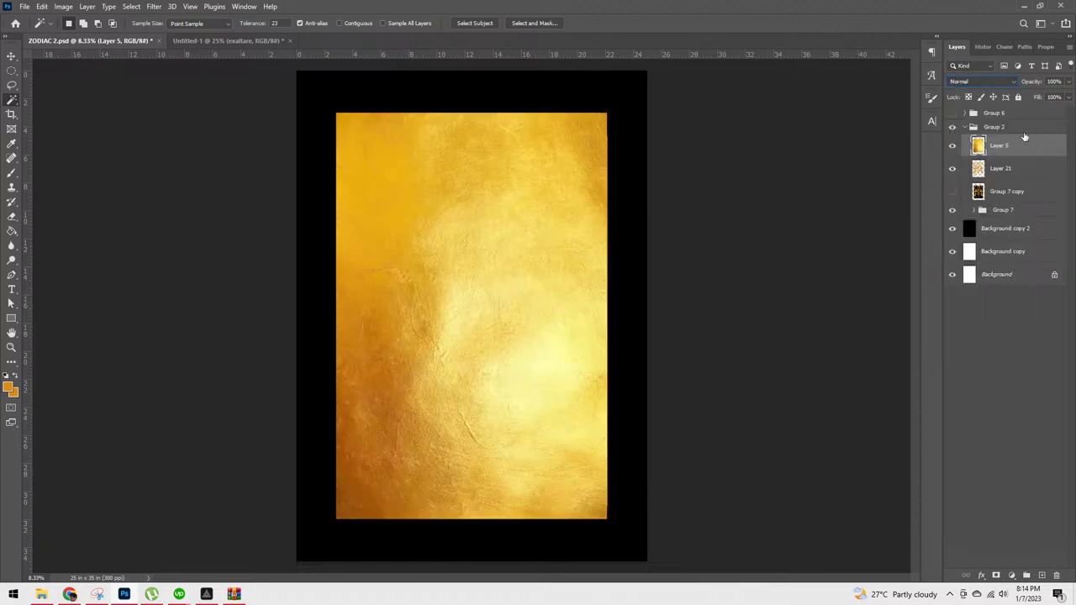
pyautogui.hotkey('ctrl', 'alt', 'g')
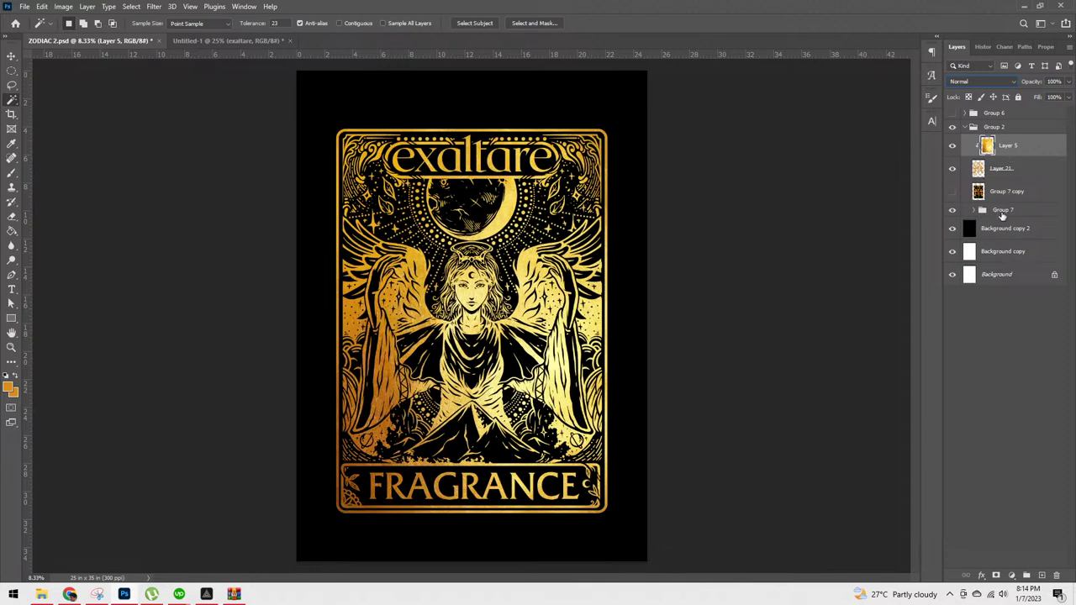
pyautogui.click(967, 127)
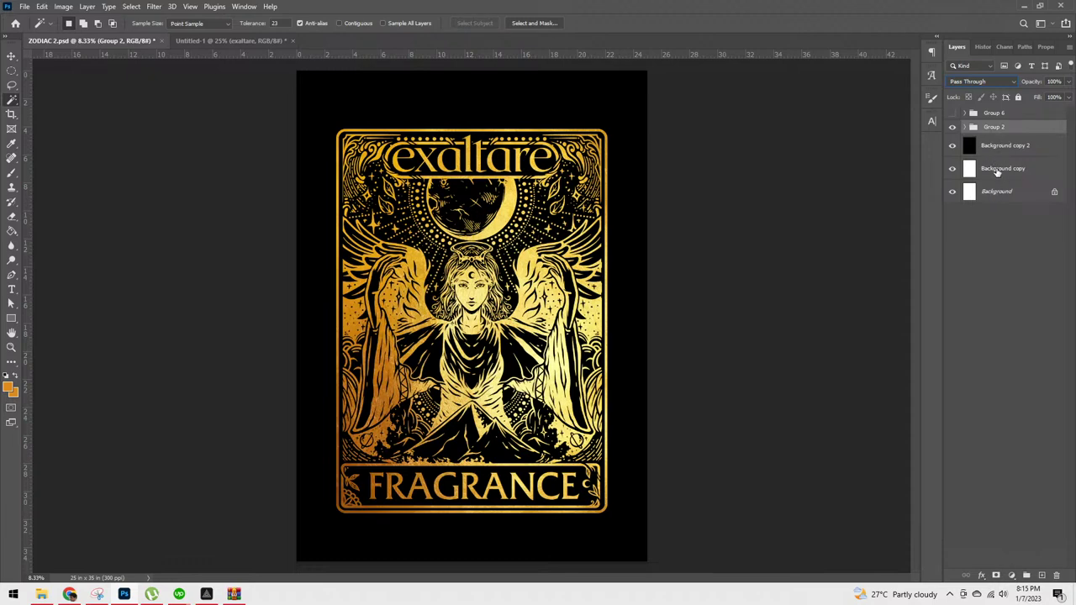
# Step: Duplicate Group 2 with Background copy 2 and Background copy, merge the duplicates into one layer and save the document
pyautogui.keyDown('shift'); pyautogui.click(1001, 168); pyautogui.keyUp('shift')
pyautogui.hotkey('ctrl', 'j')
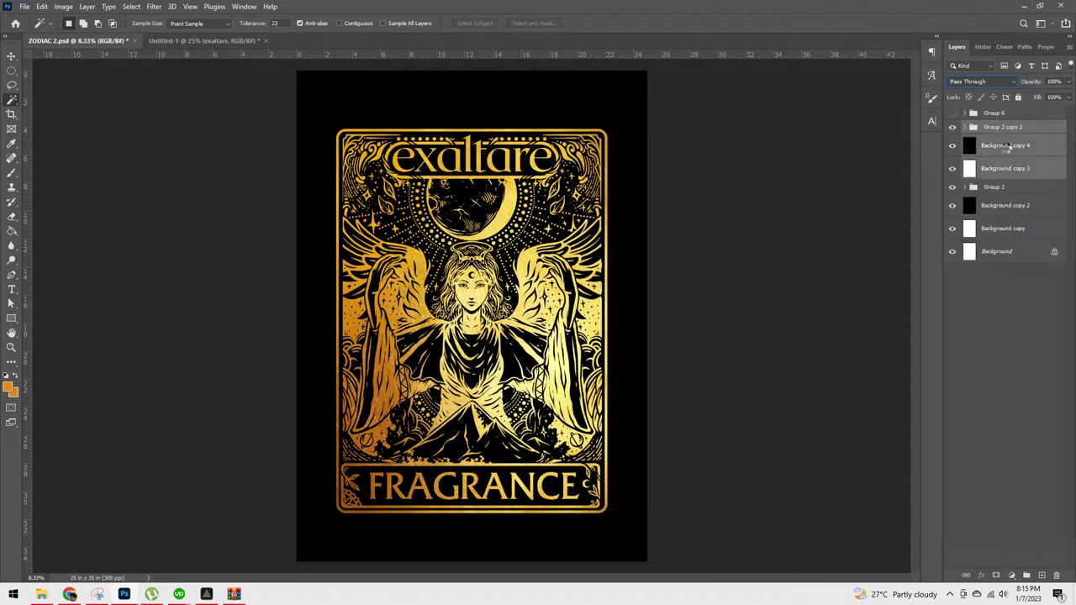
pyautogui.hotkey('ctrl', 'e')
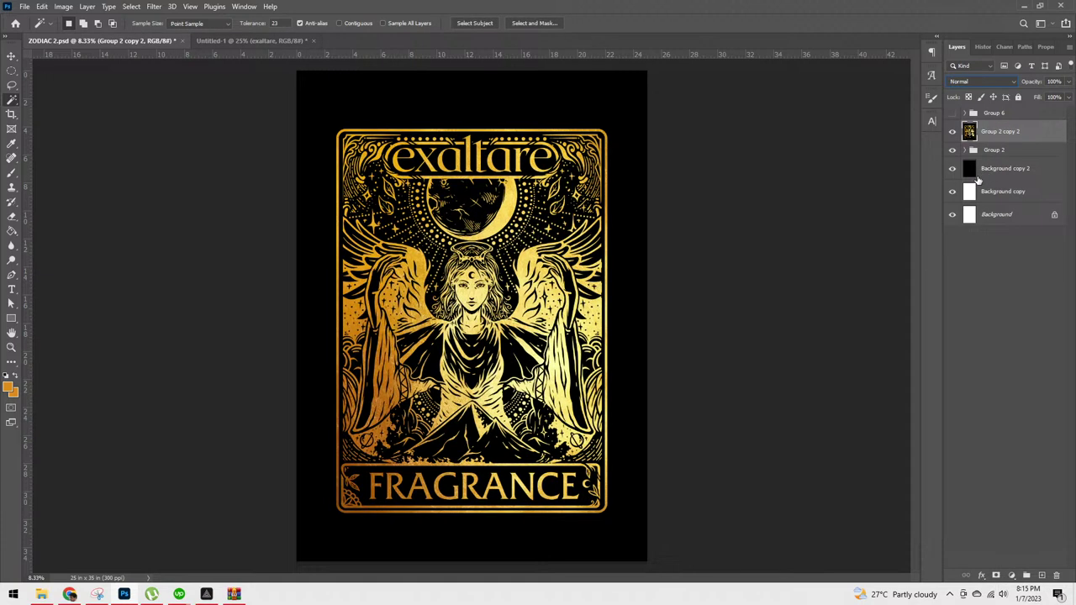
pyautogui.hotkey('ctrl', 's')
# Step: Scale the merged poster layer down to about 30%, copy it to the clipboard and remove the layer
pyautogui.hotkey('ctrl', 't')
pyautogui.moveTo(645, 73); pyautogui.dragTo(578, 283)
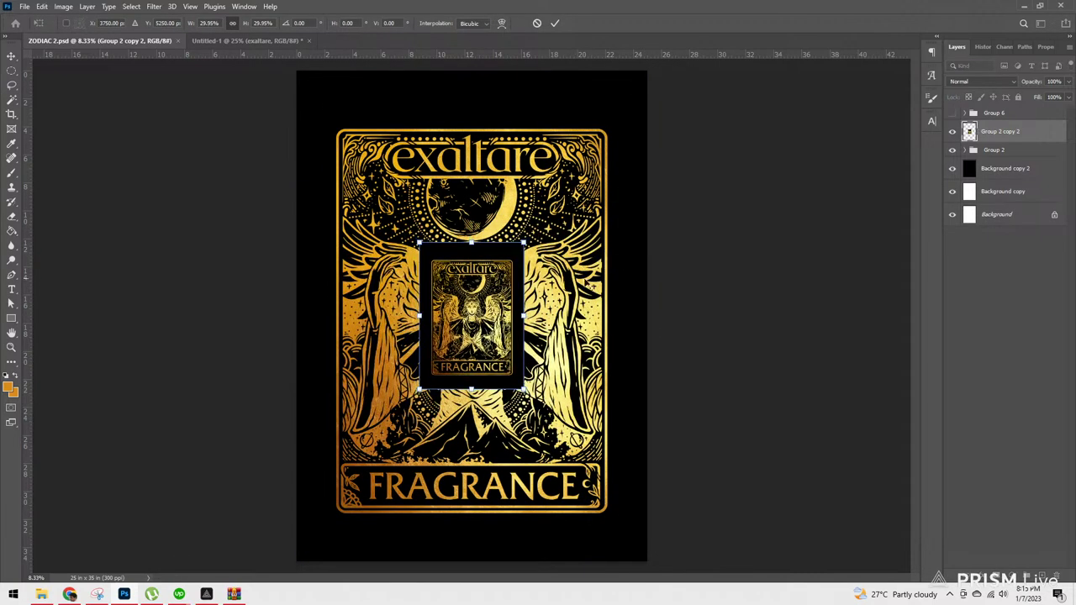
pyautogui.press('Return')
pyautogui.press('w')
pyautogui.press('Delete')
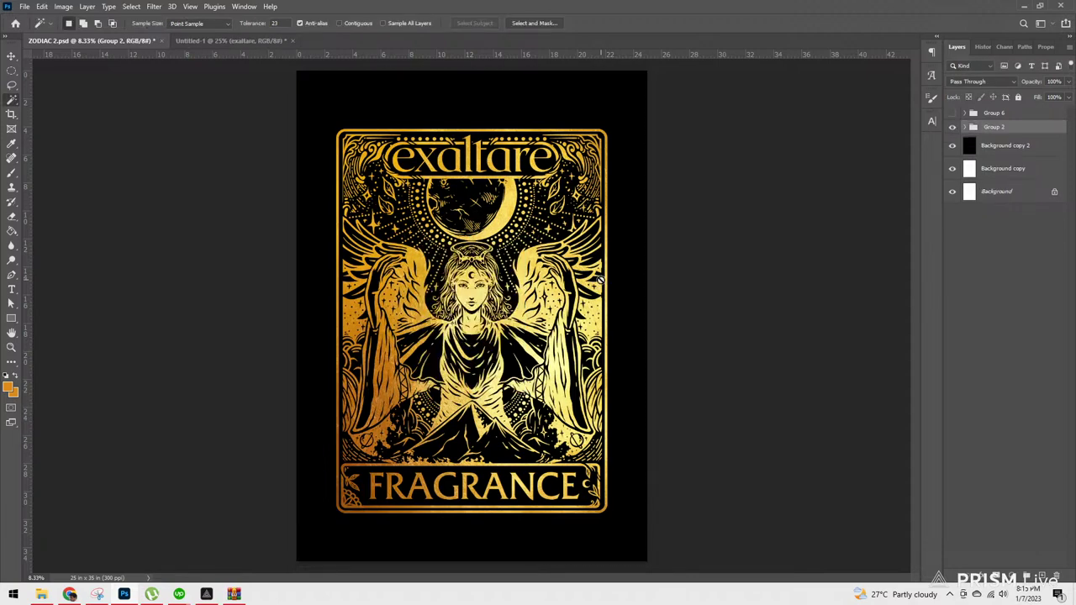
# Step: Switch to Upwork Messages, send the copied poster image in the Zodiac sign illustration chat and minimize the window
pyautogui.moveTo(179, 593)
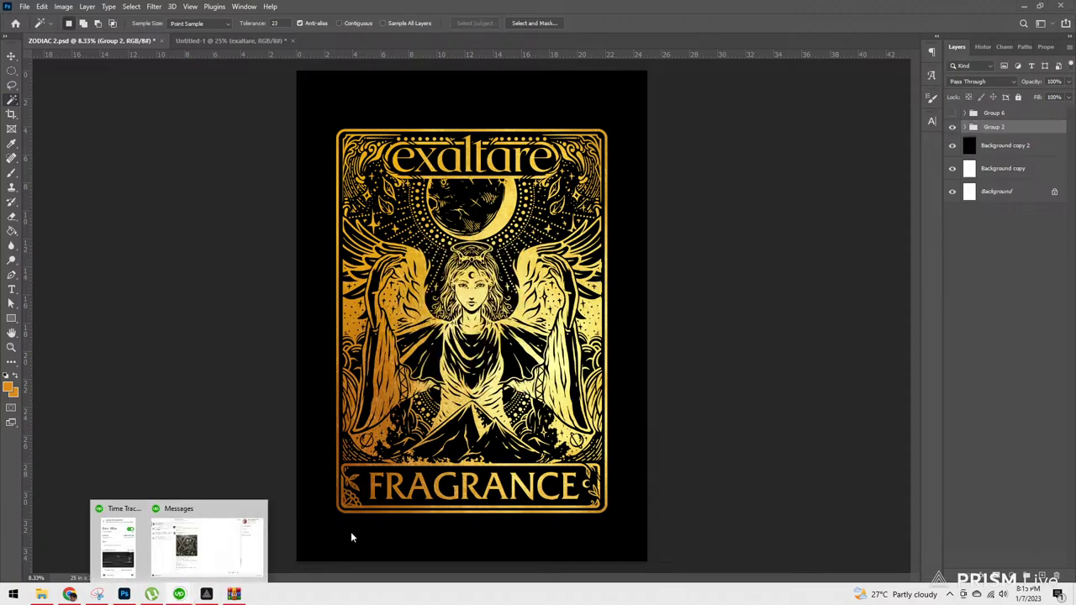
pyautogui.click(186, 556)
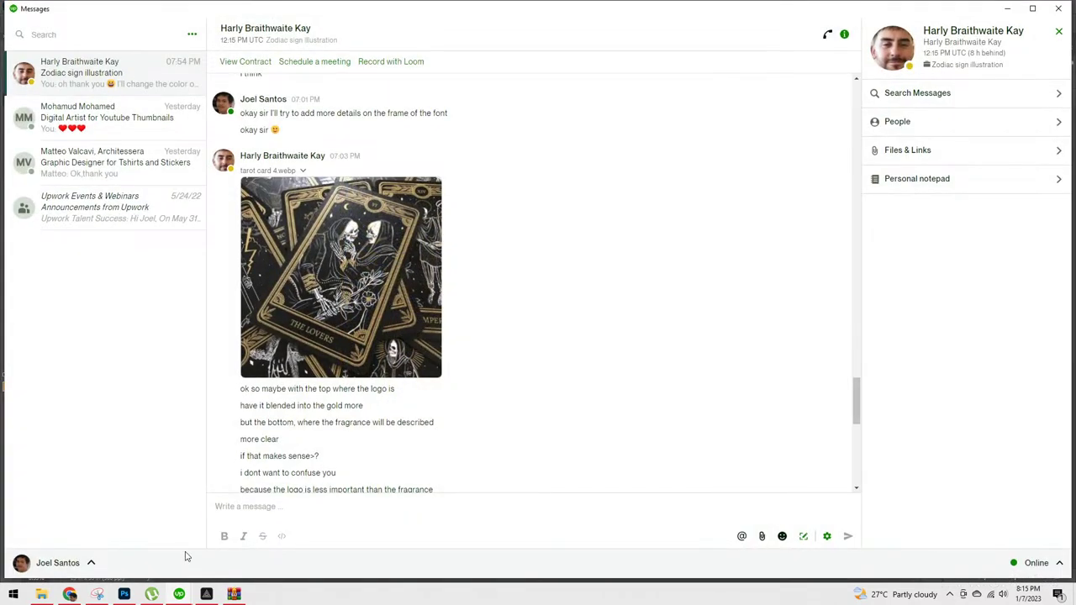
pyautogui.hotkey('ctrl', 'v')
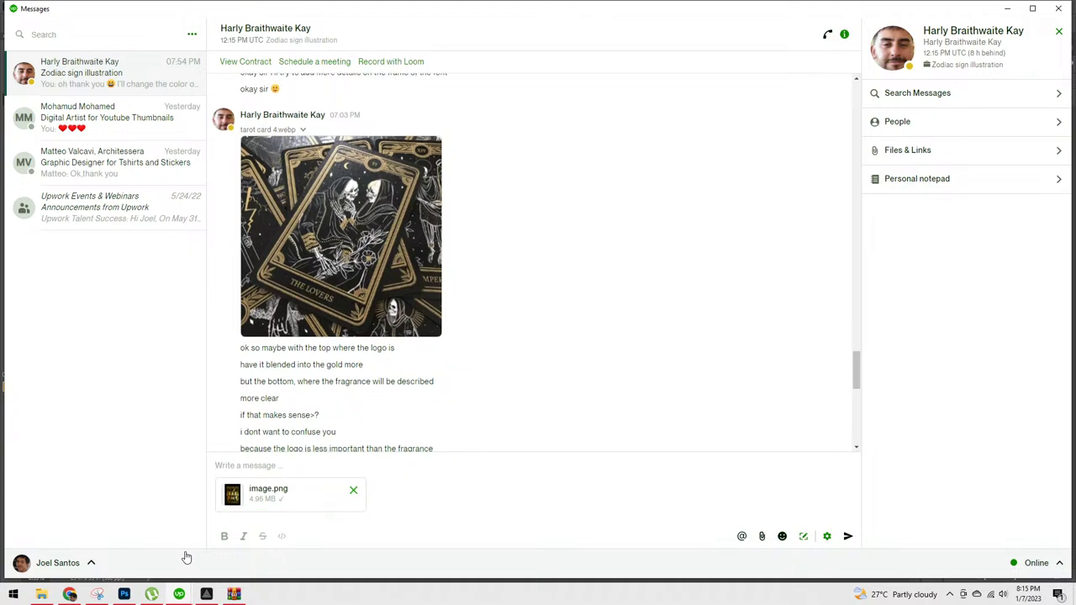
pyautogui.press('Return')
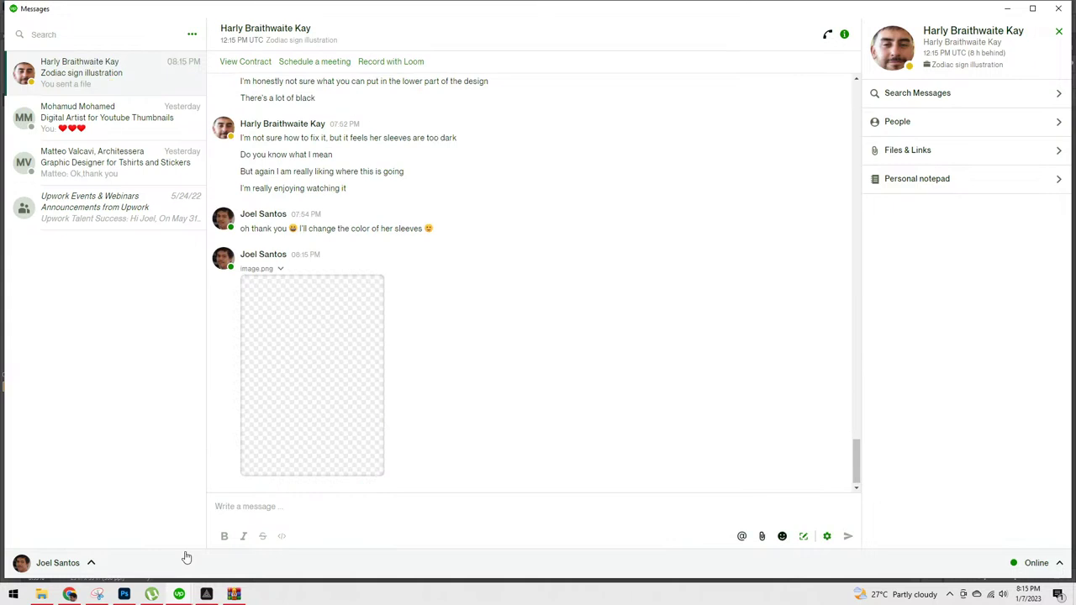
pyautogui.click(1006, 10)
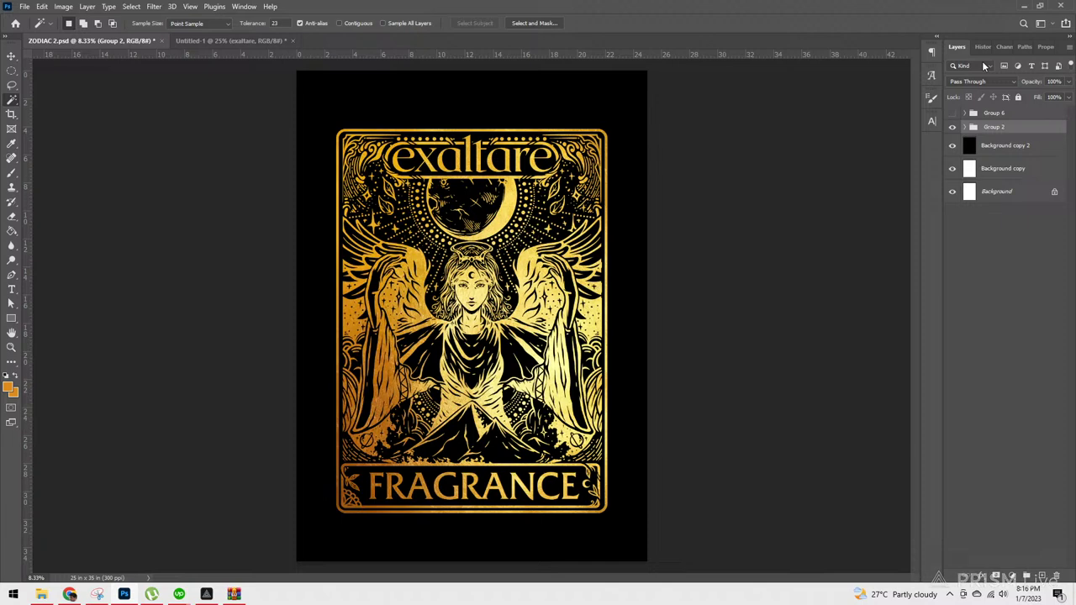
# Step: Open the Upwork Time Tracker, and end the live broadcast in PRISM Live Studio
pyautogui.moveTo(179, 595)
pyautogui.click(118, 551)
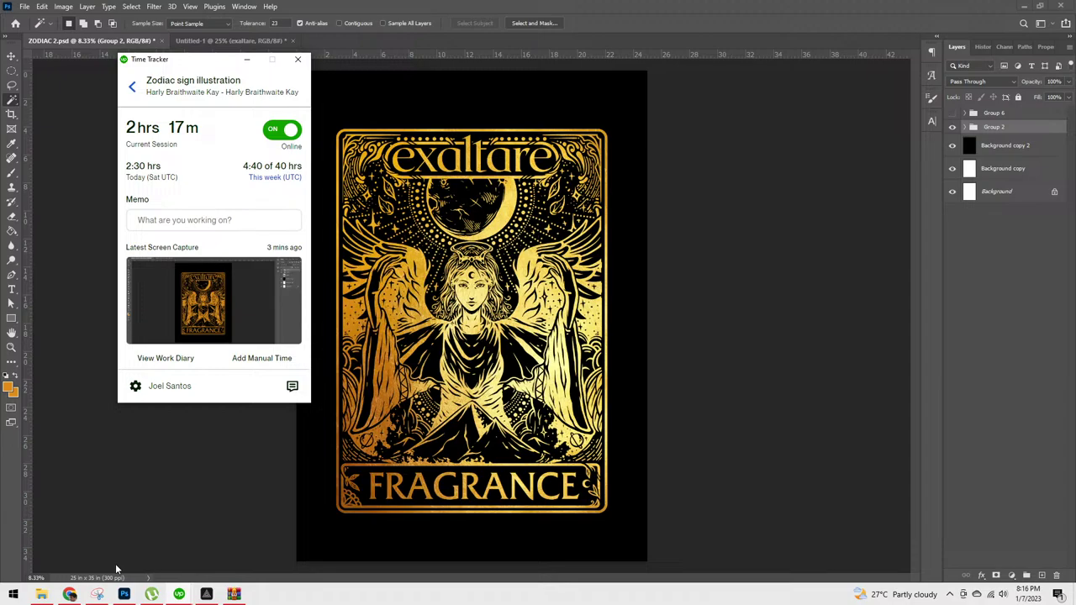
pyautogui.click(206, 595)
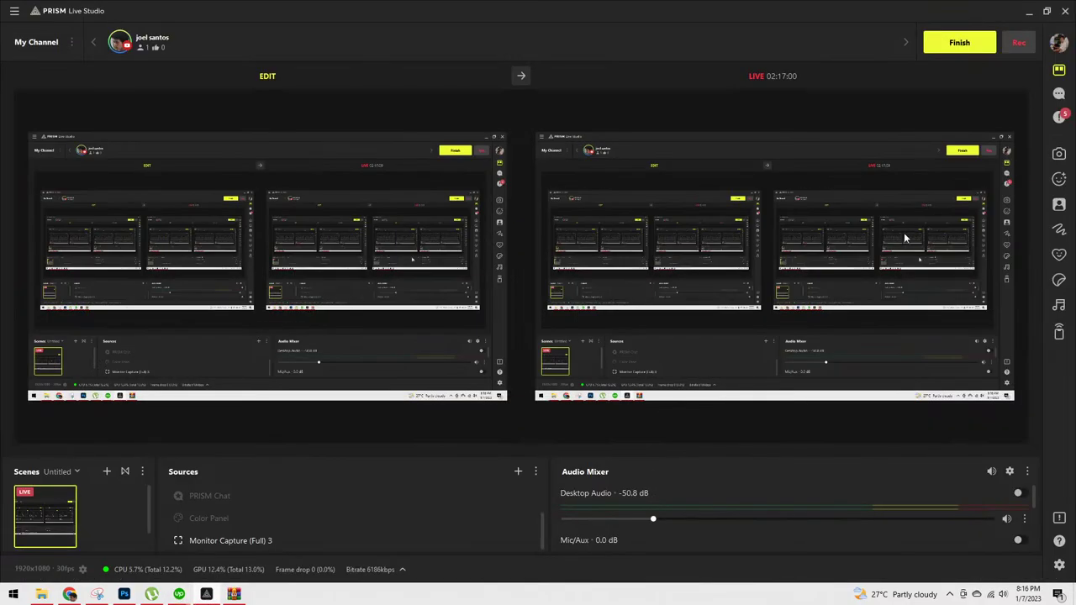
pyautogui.click(959, 42)
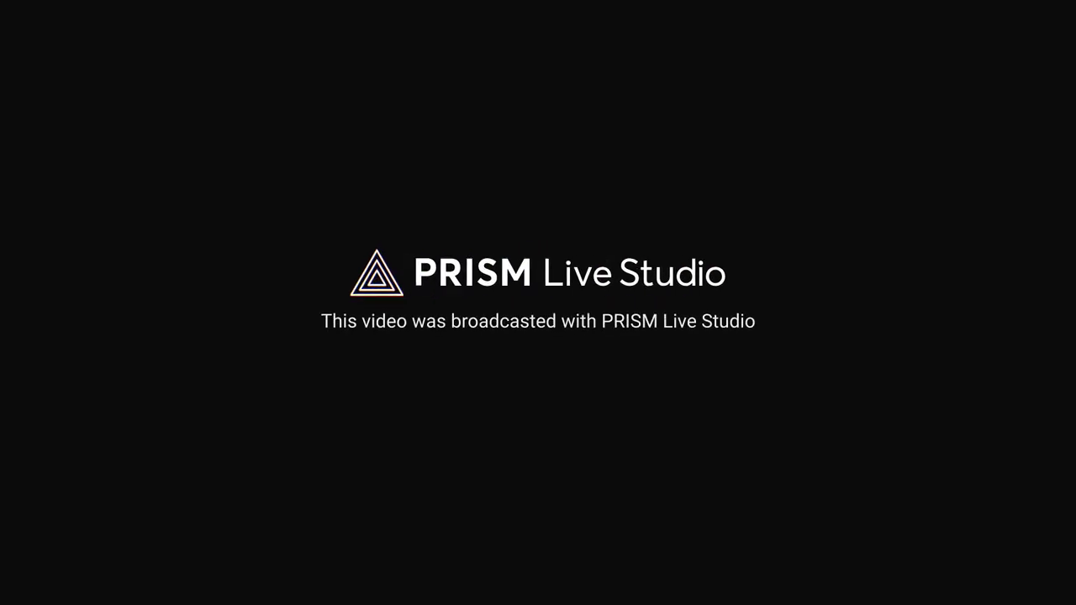